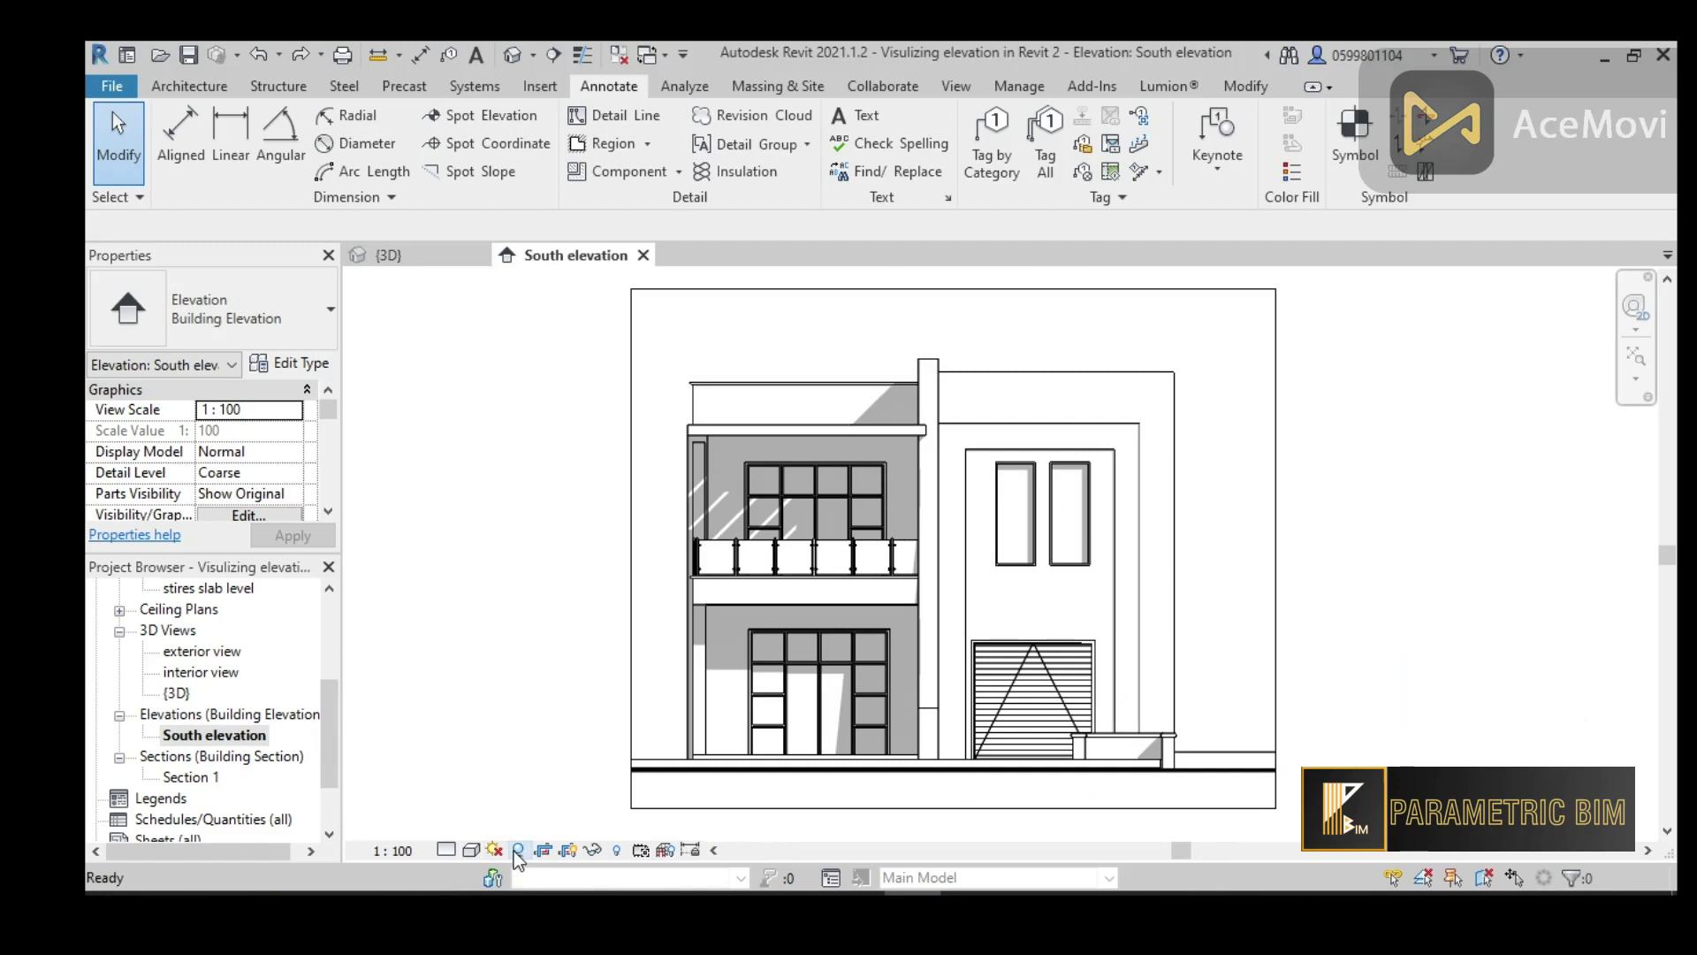
Turn off the shadows in the South elevation and set its visual style to Hidden Line
left_click(515, 850)
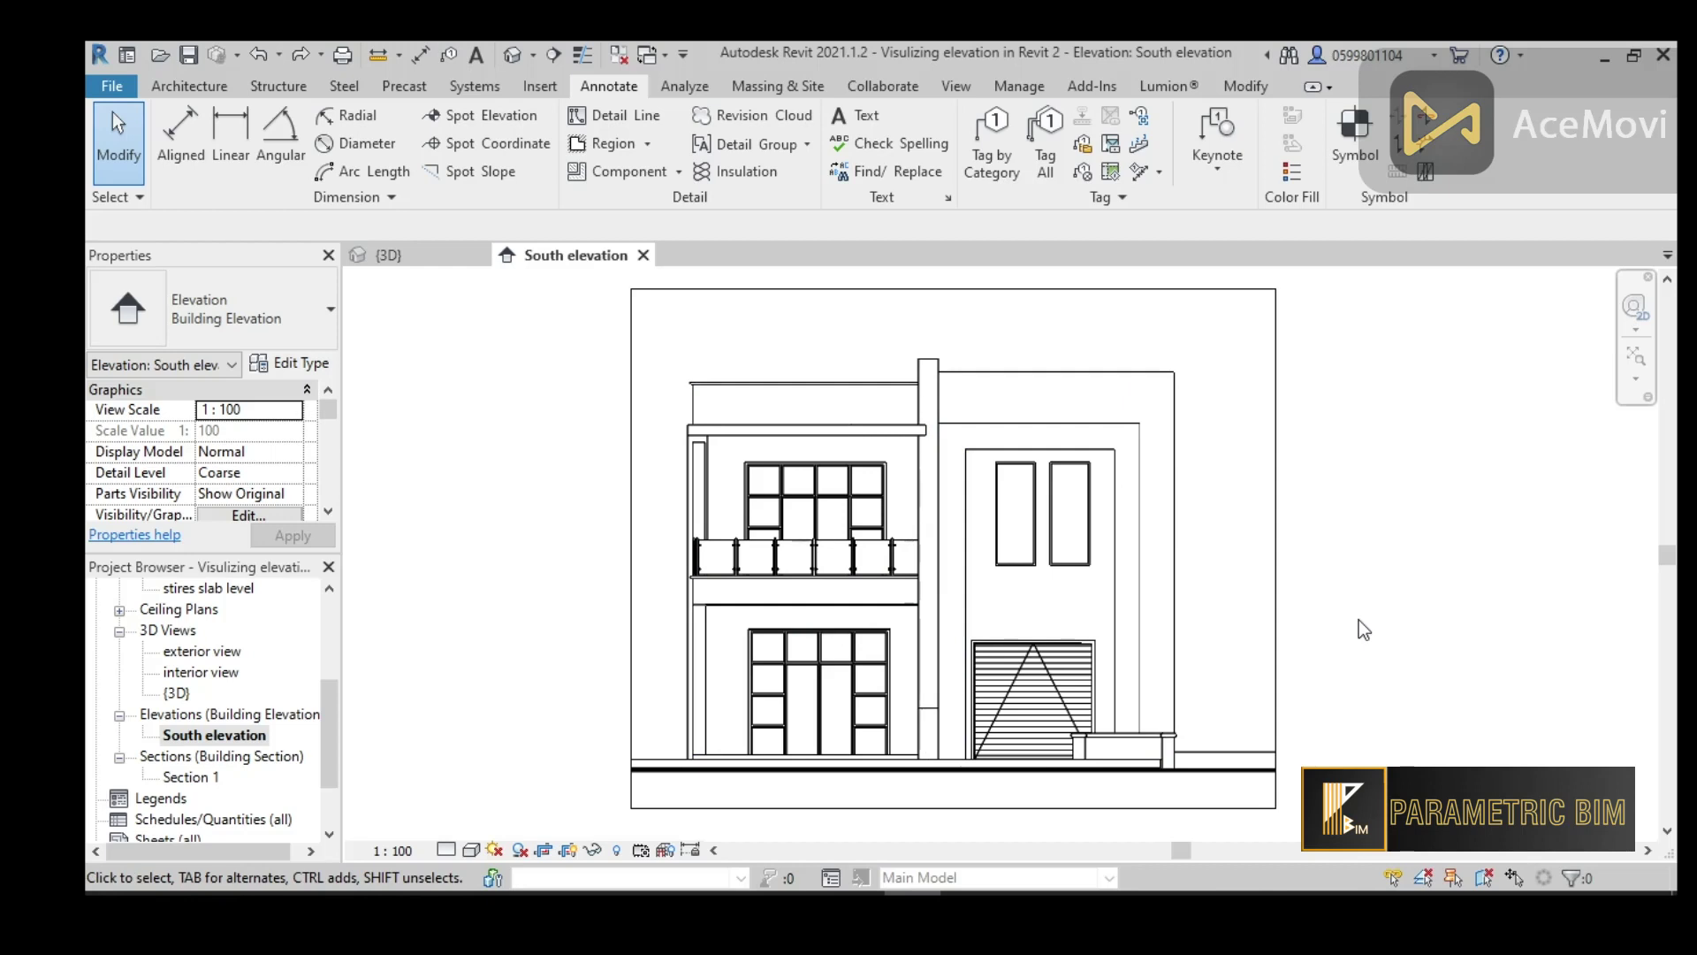
left_click(479, 851)
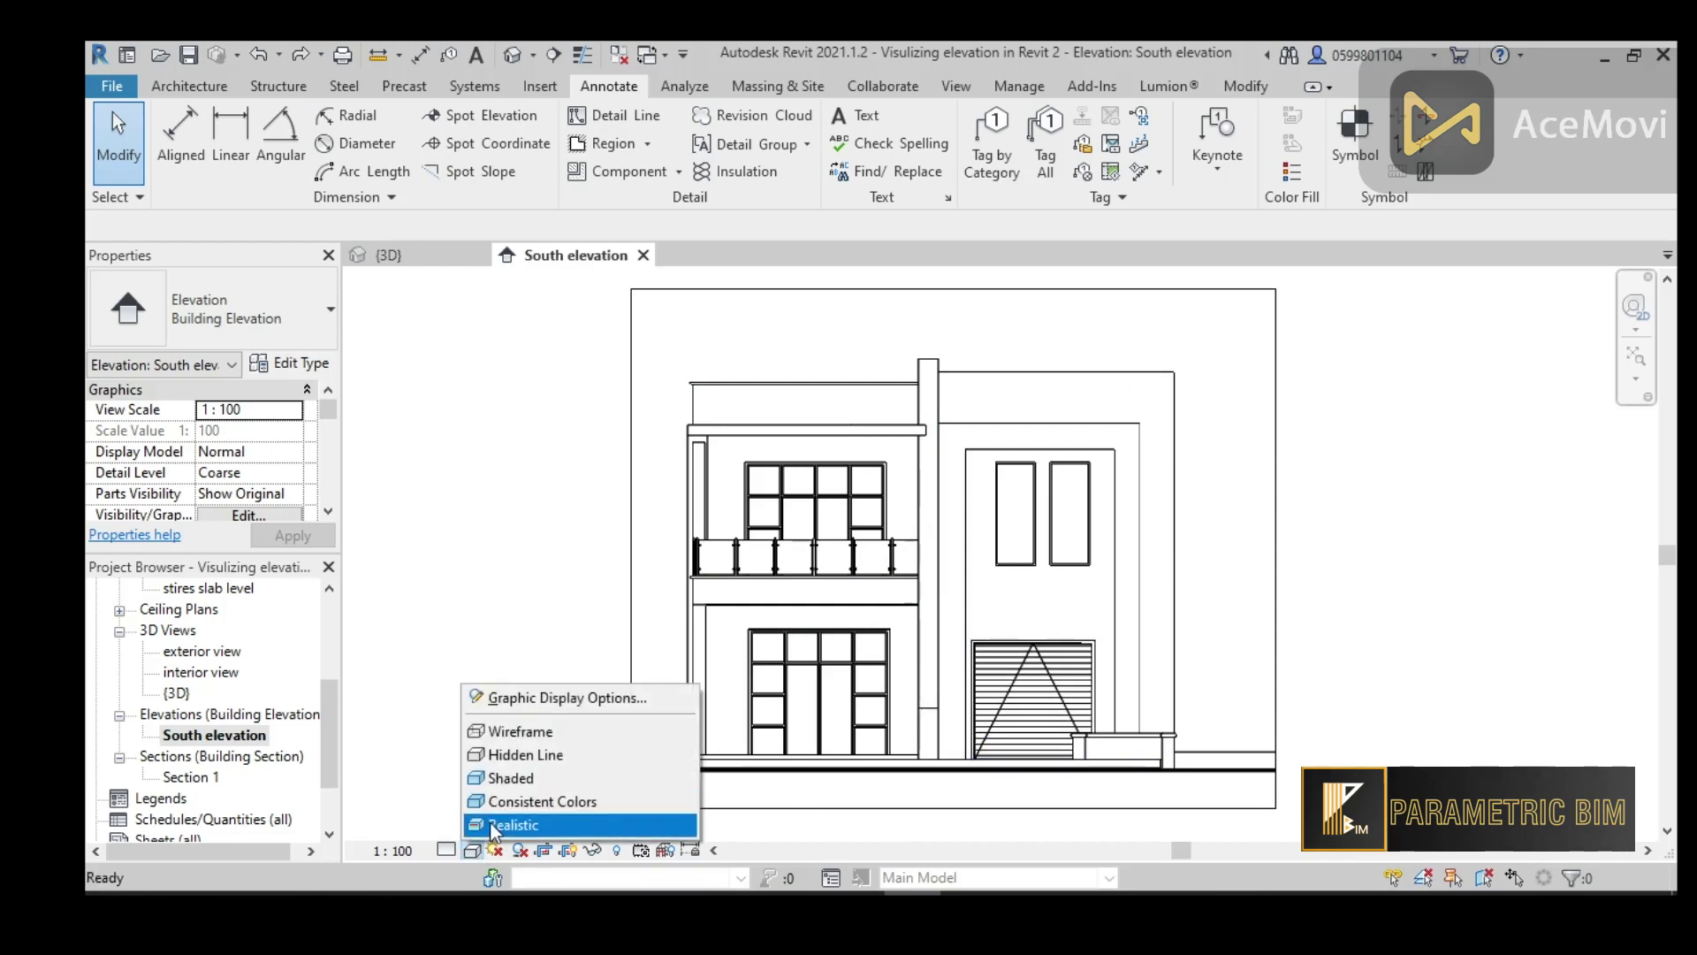
left_click(1322, 540)
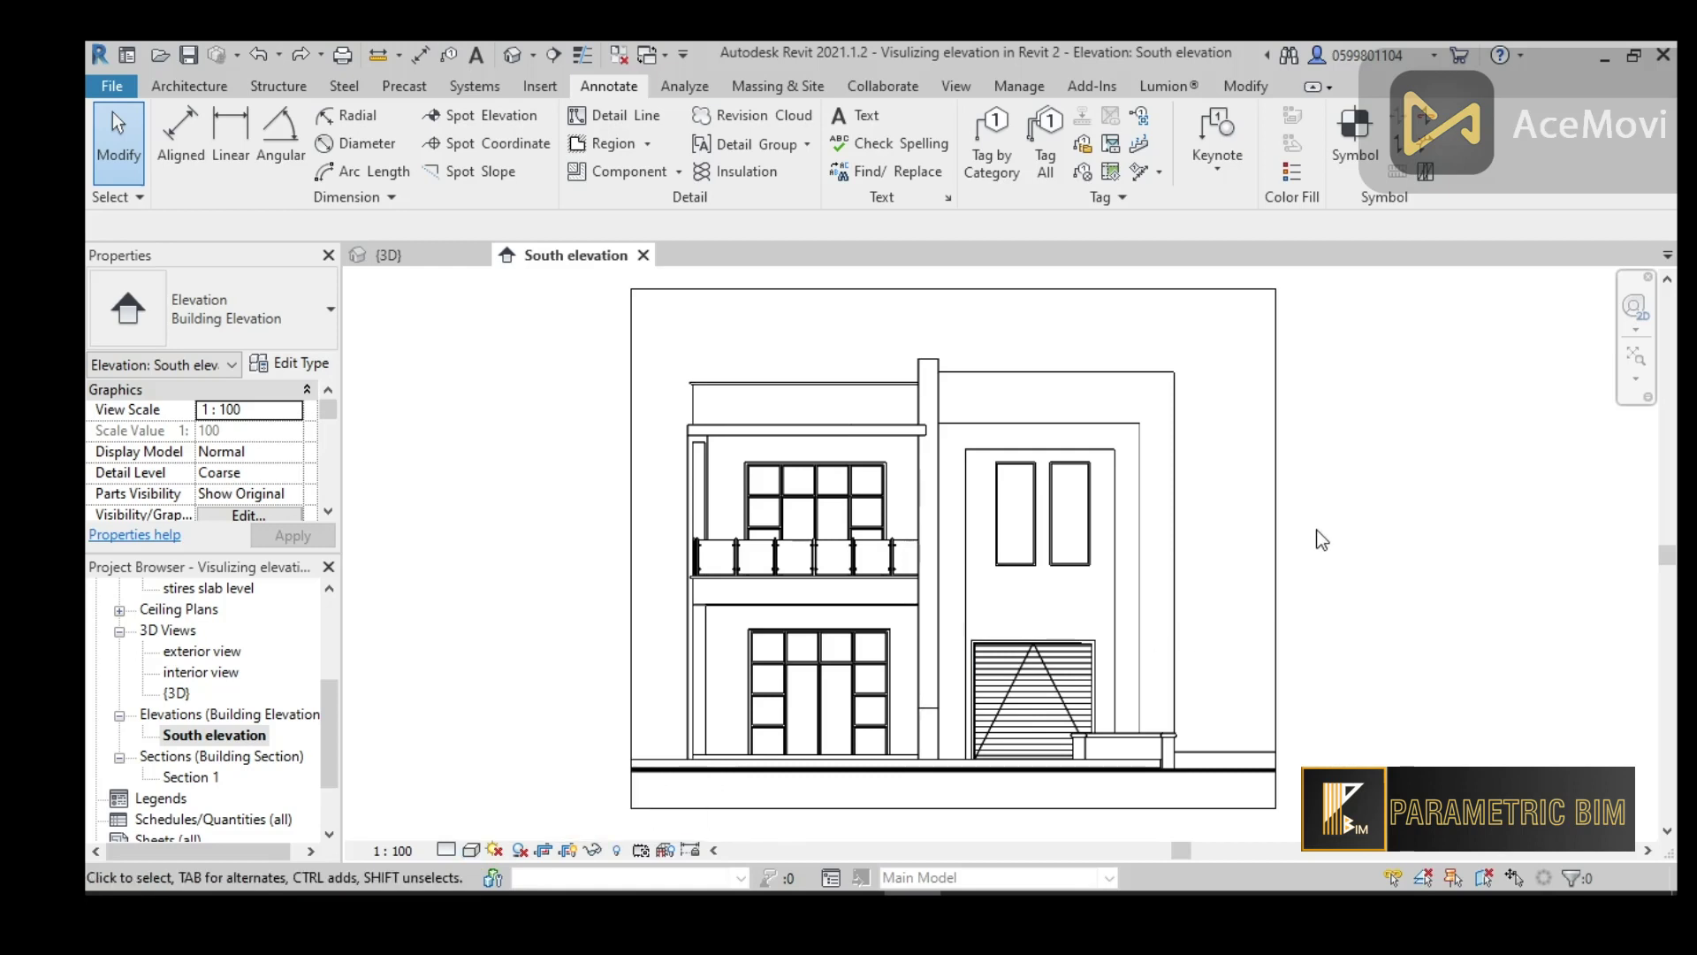
left_click(472, 849)
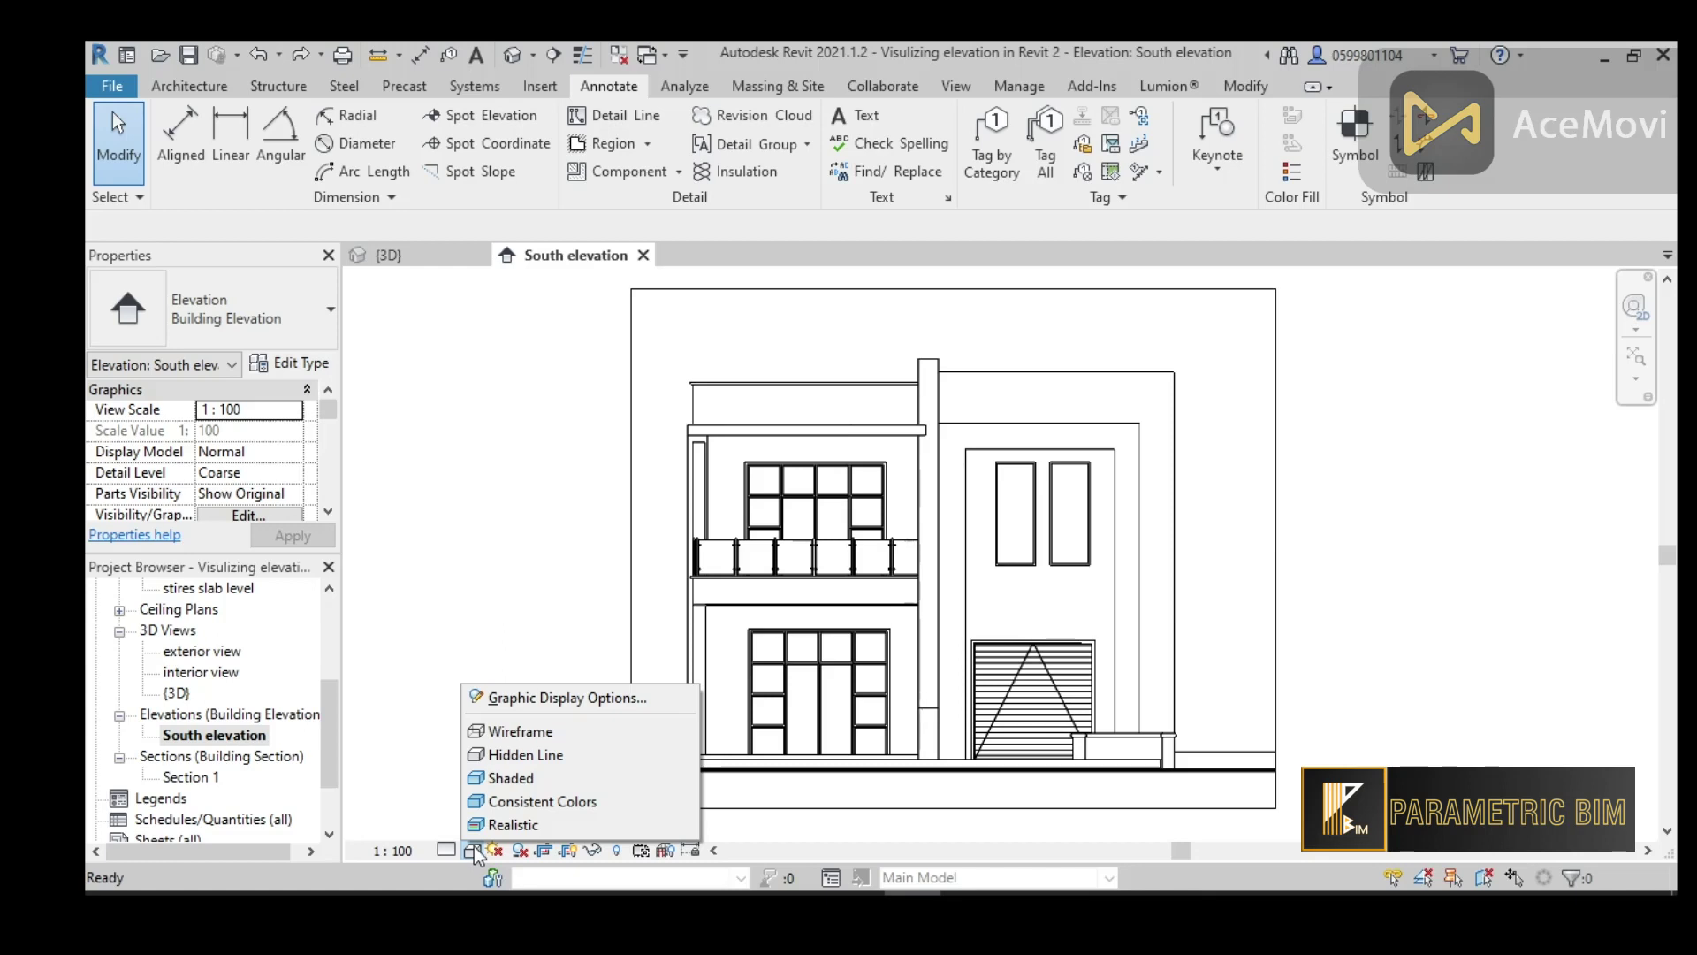
left_click(527, 754)
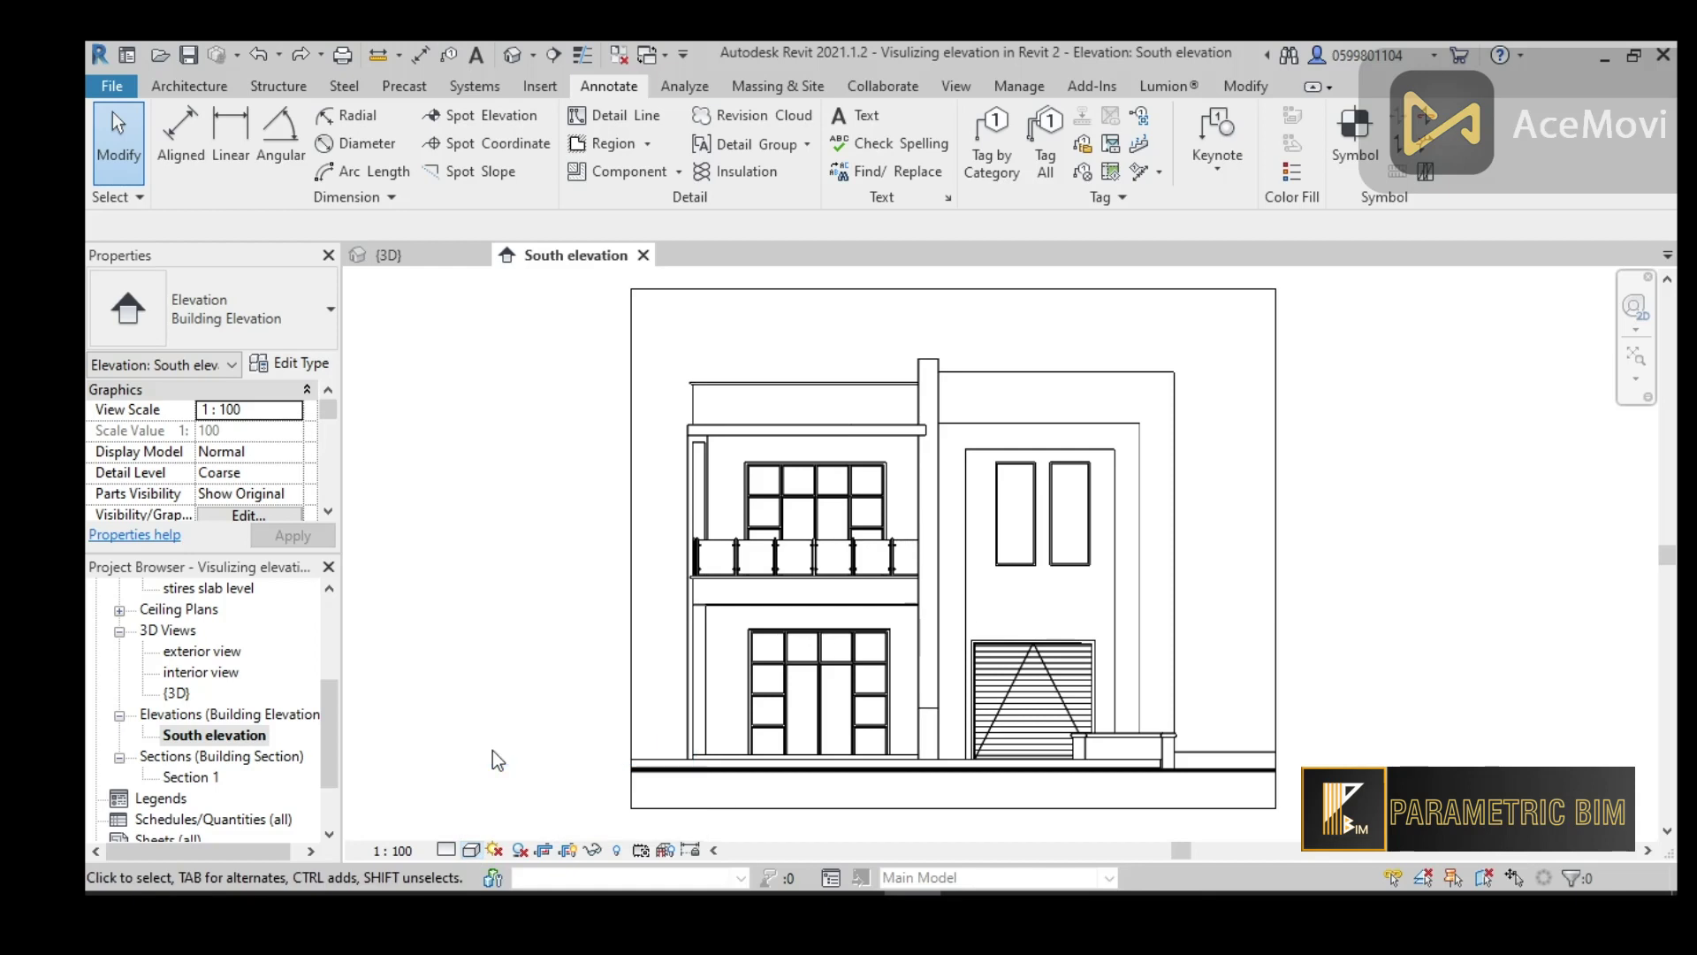
Enable Cast Shadows in the South elevation's Graphic Display Options and apply the change
left_click(472, 850)
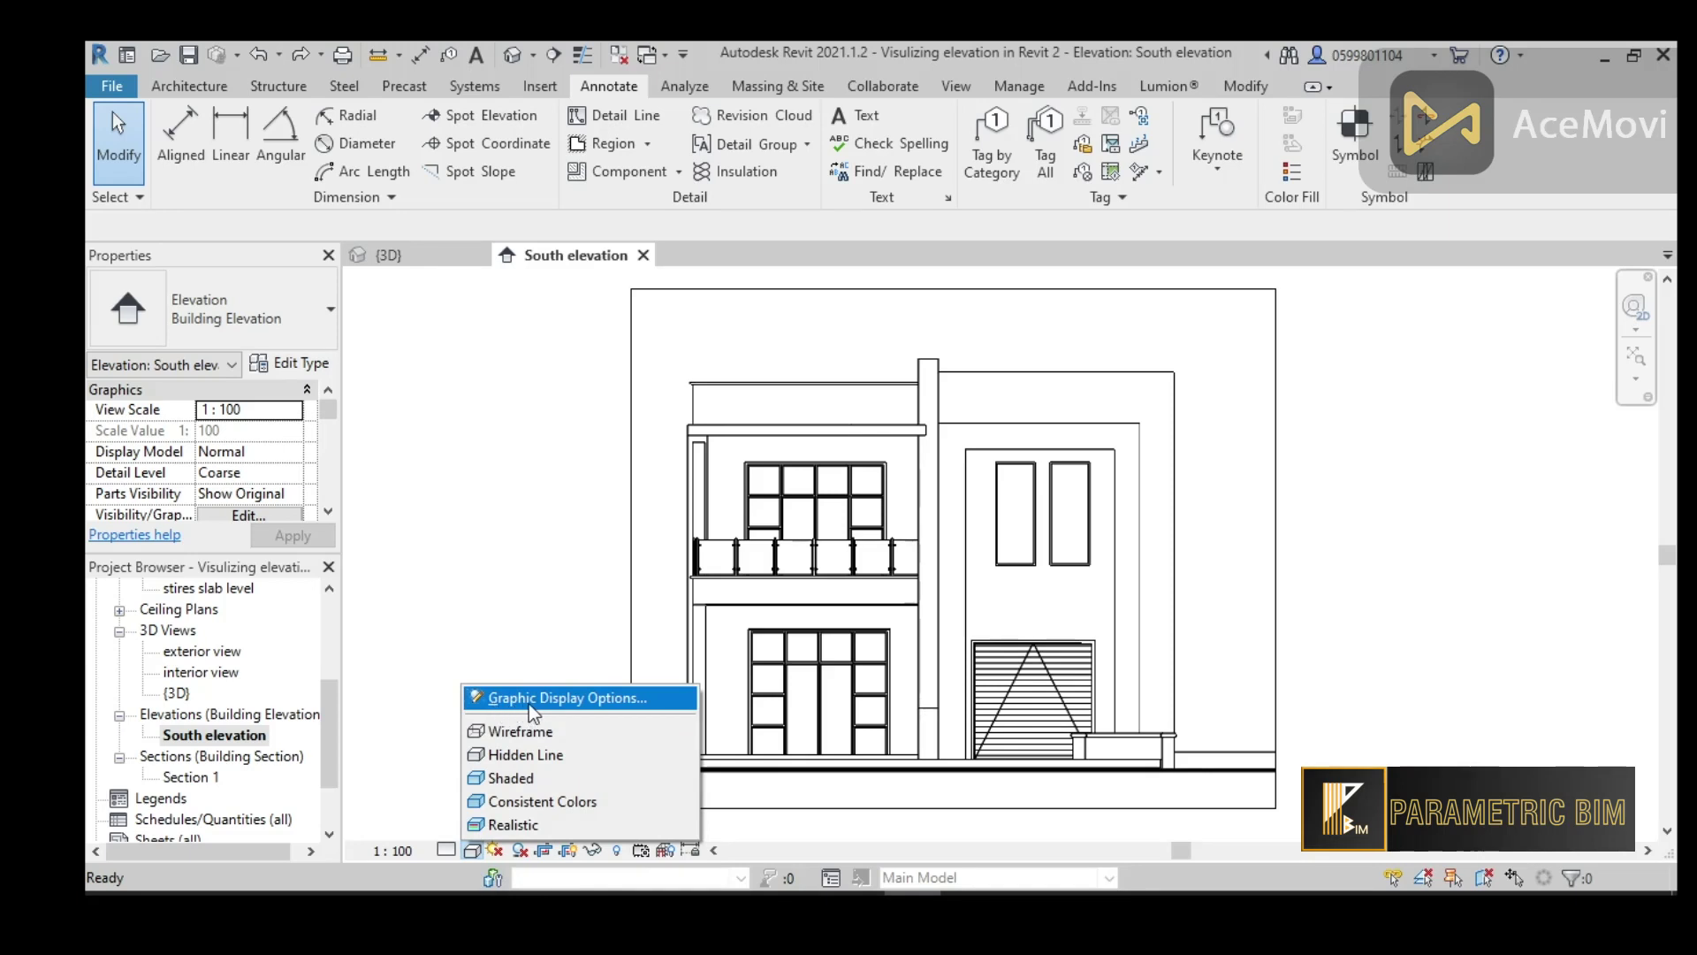
left_click(601, 699)
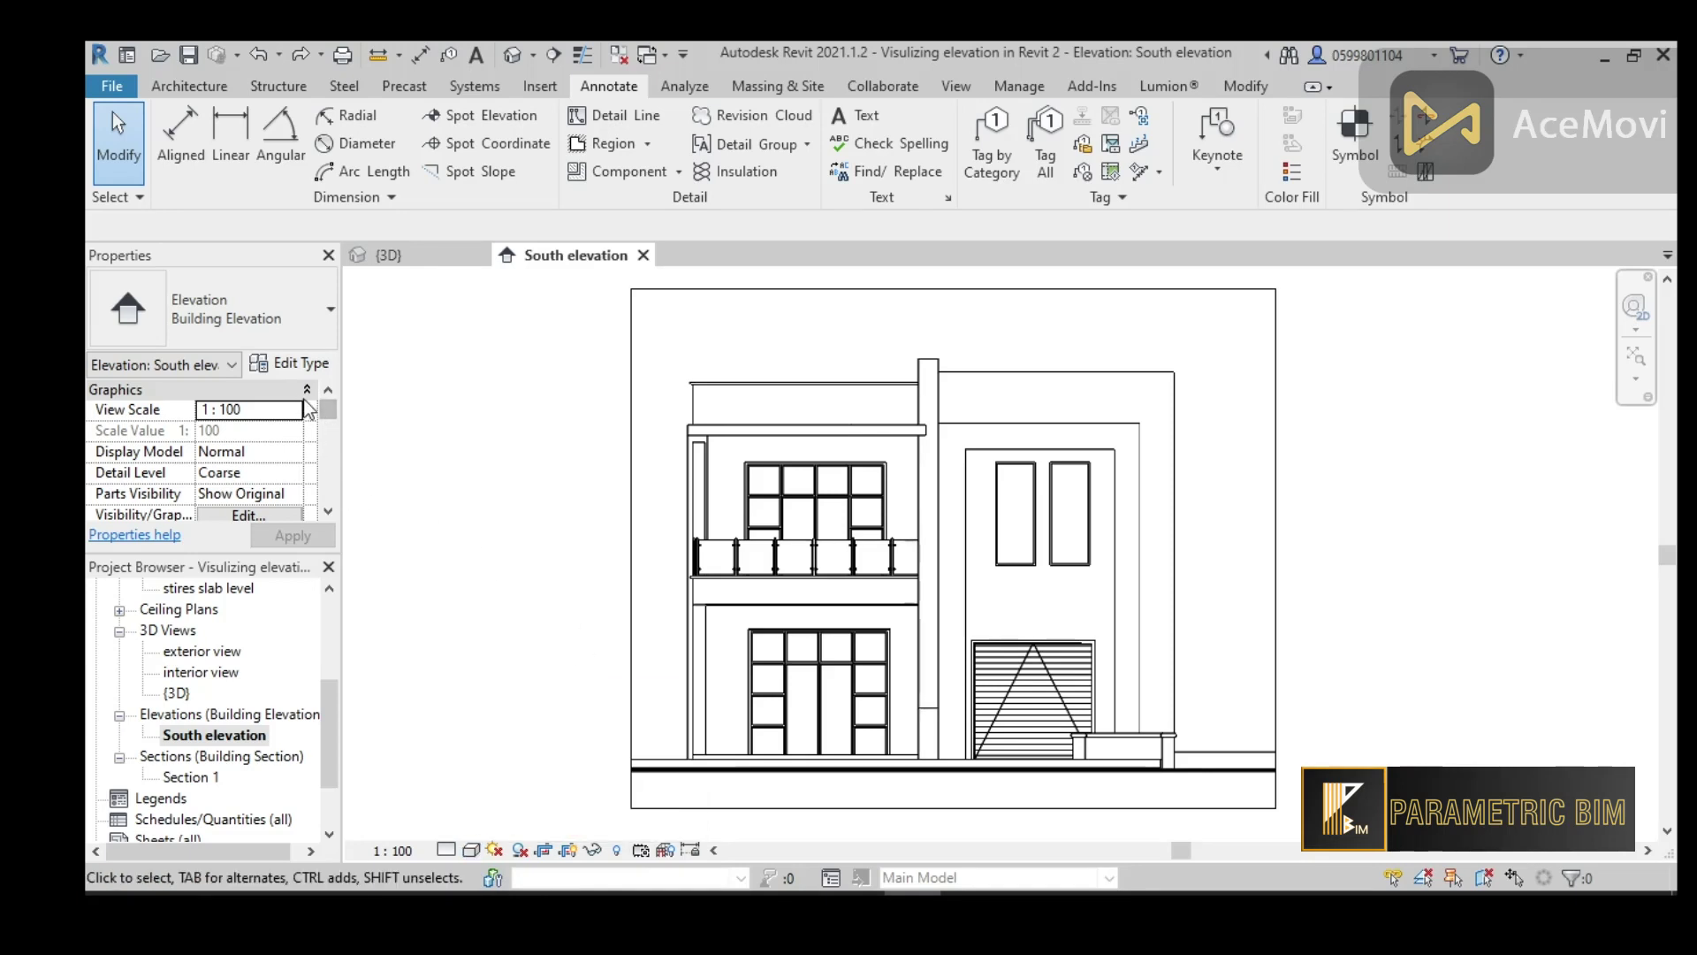
left_click_drag(329, 411, 330, 436)
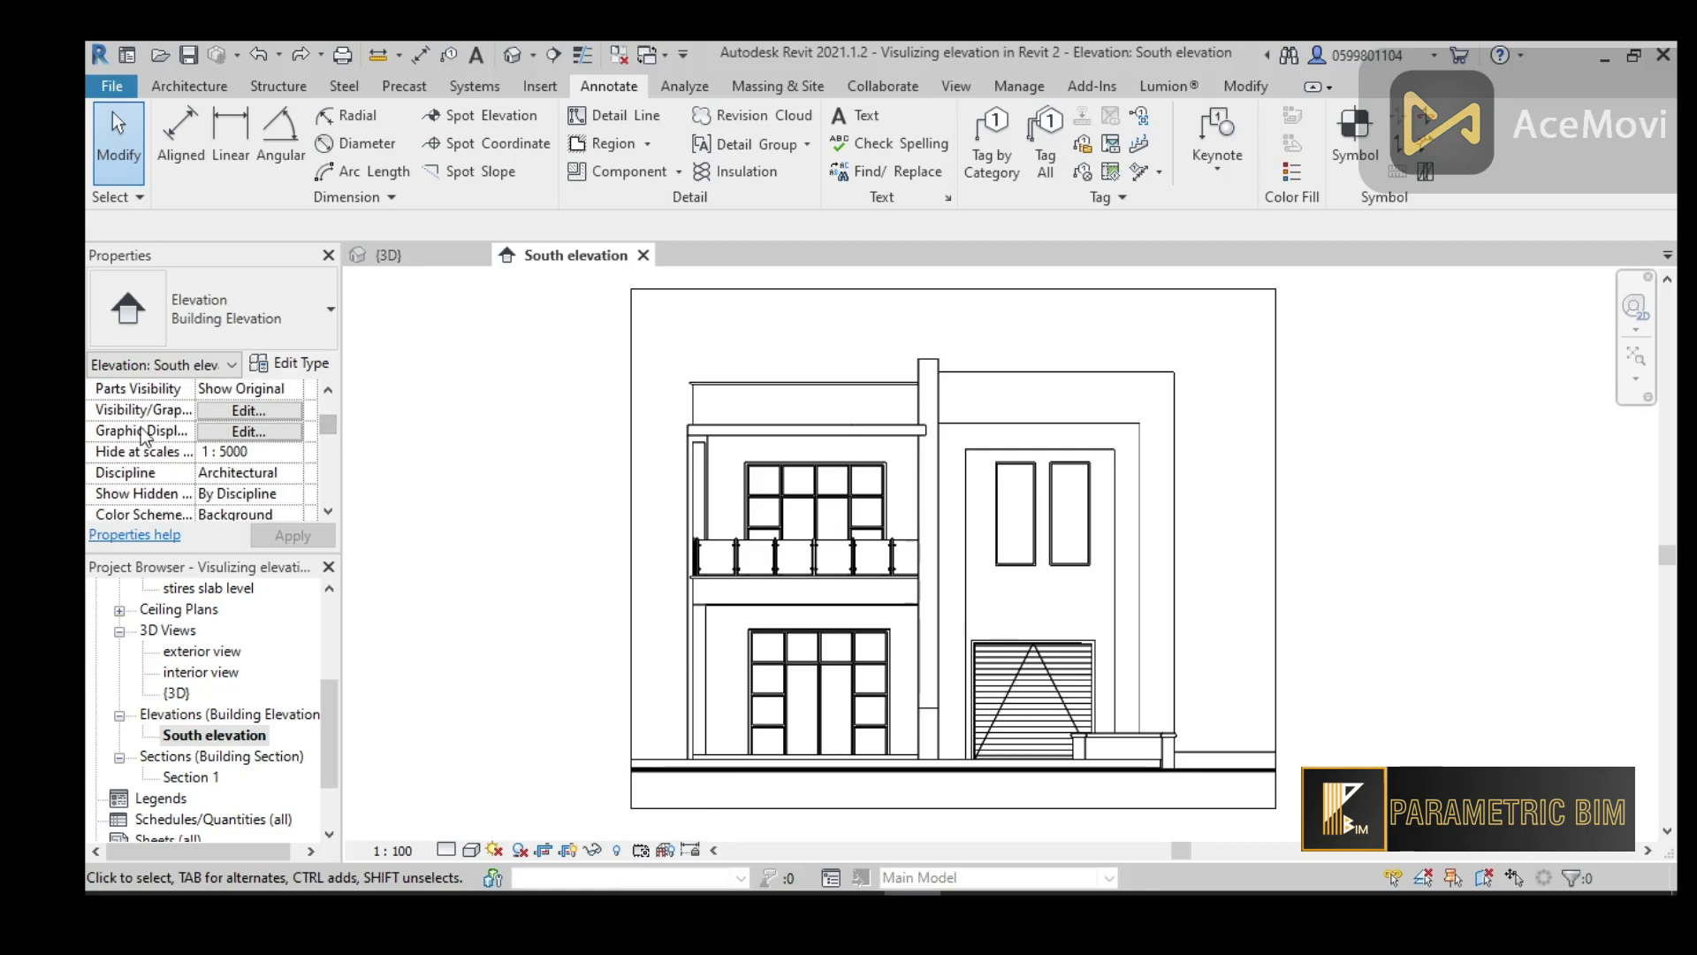
left_click(224, 438)
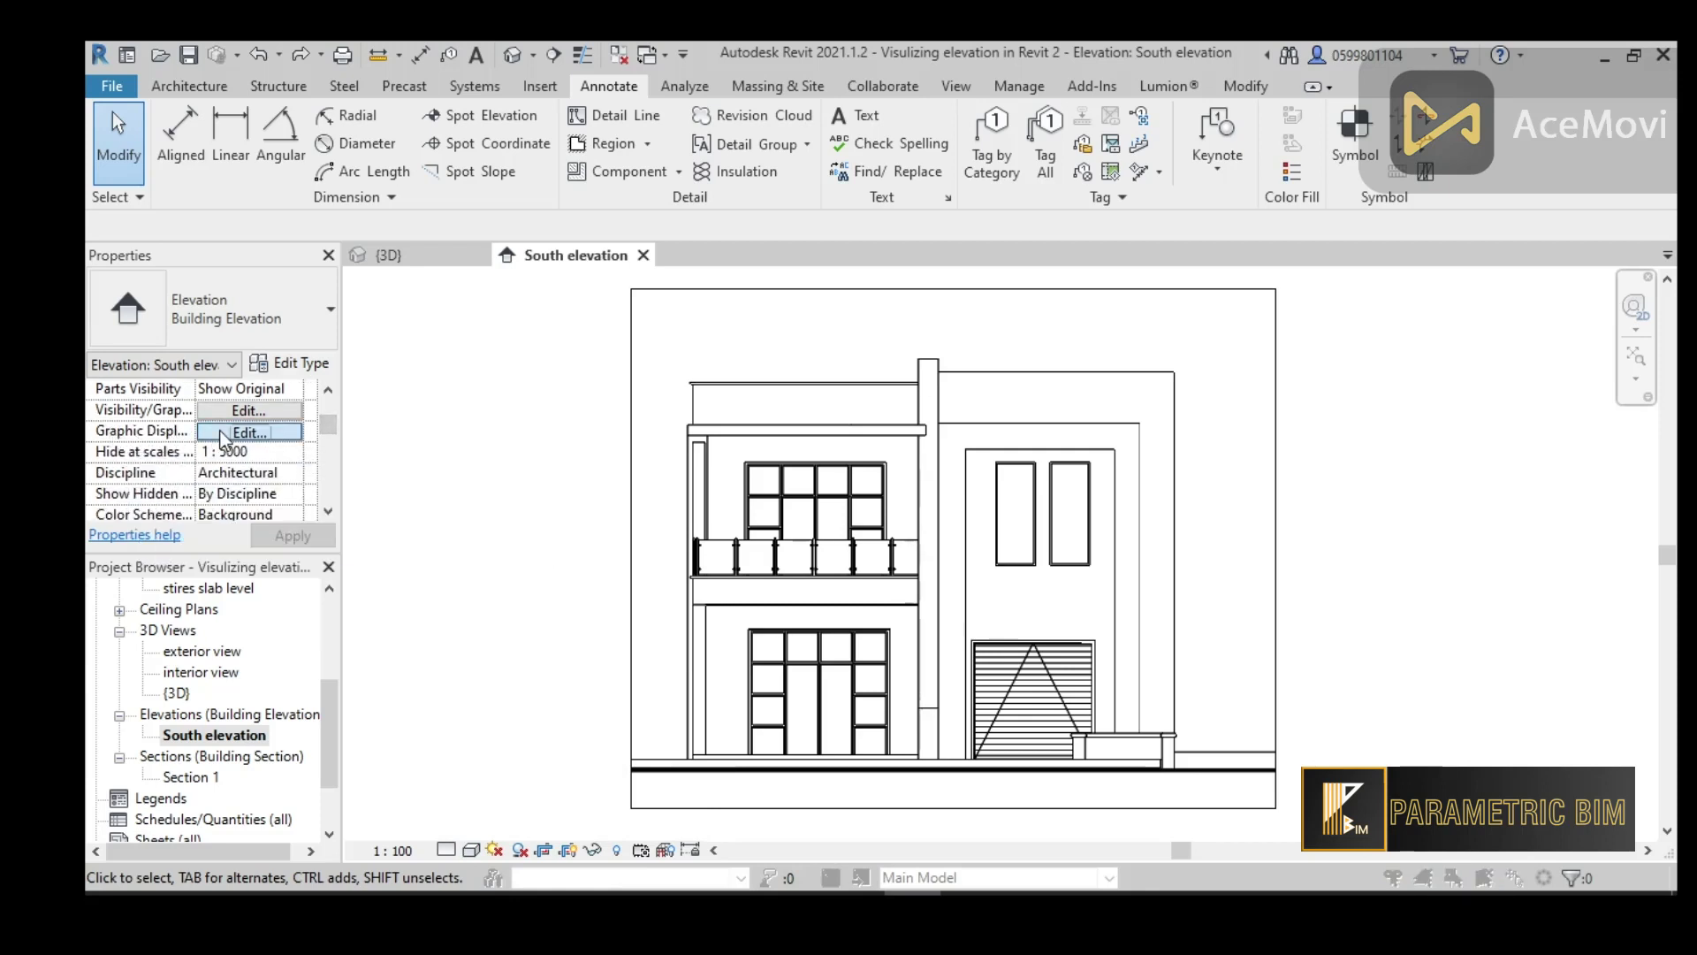
left_click_drag(321, 129, 411, 189)
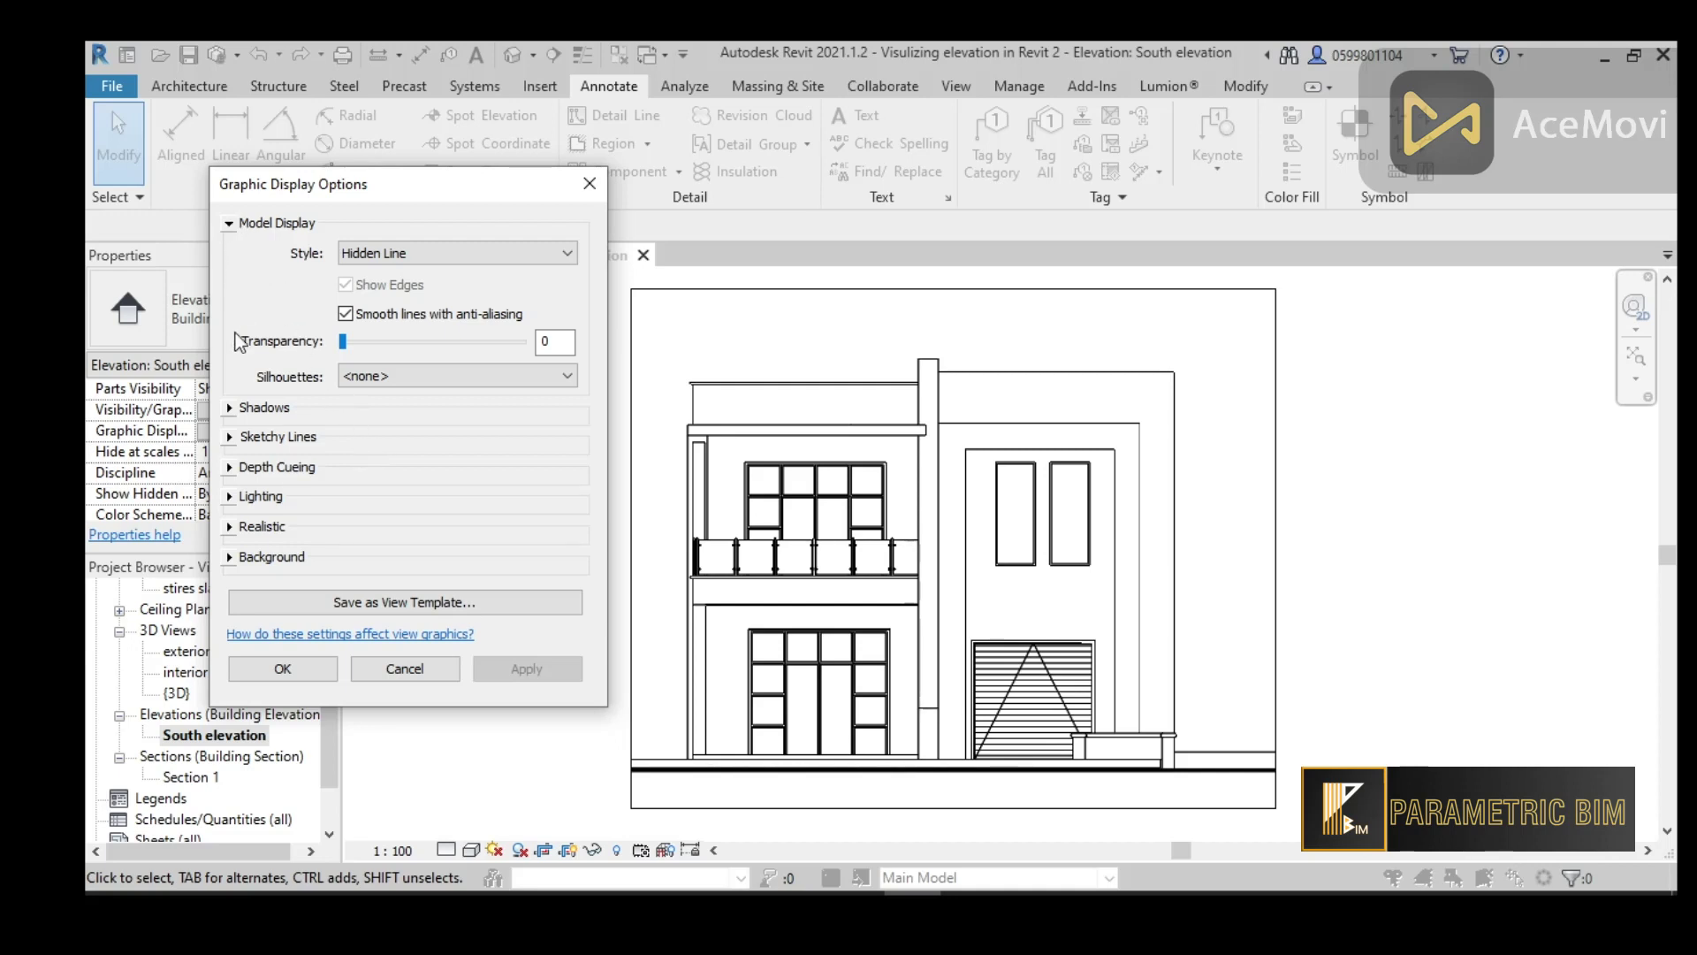
left_click(235, 407)
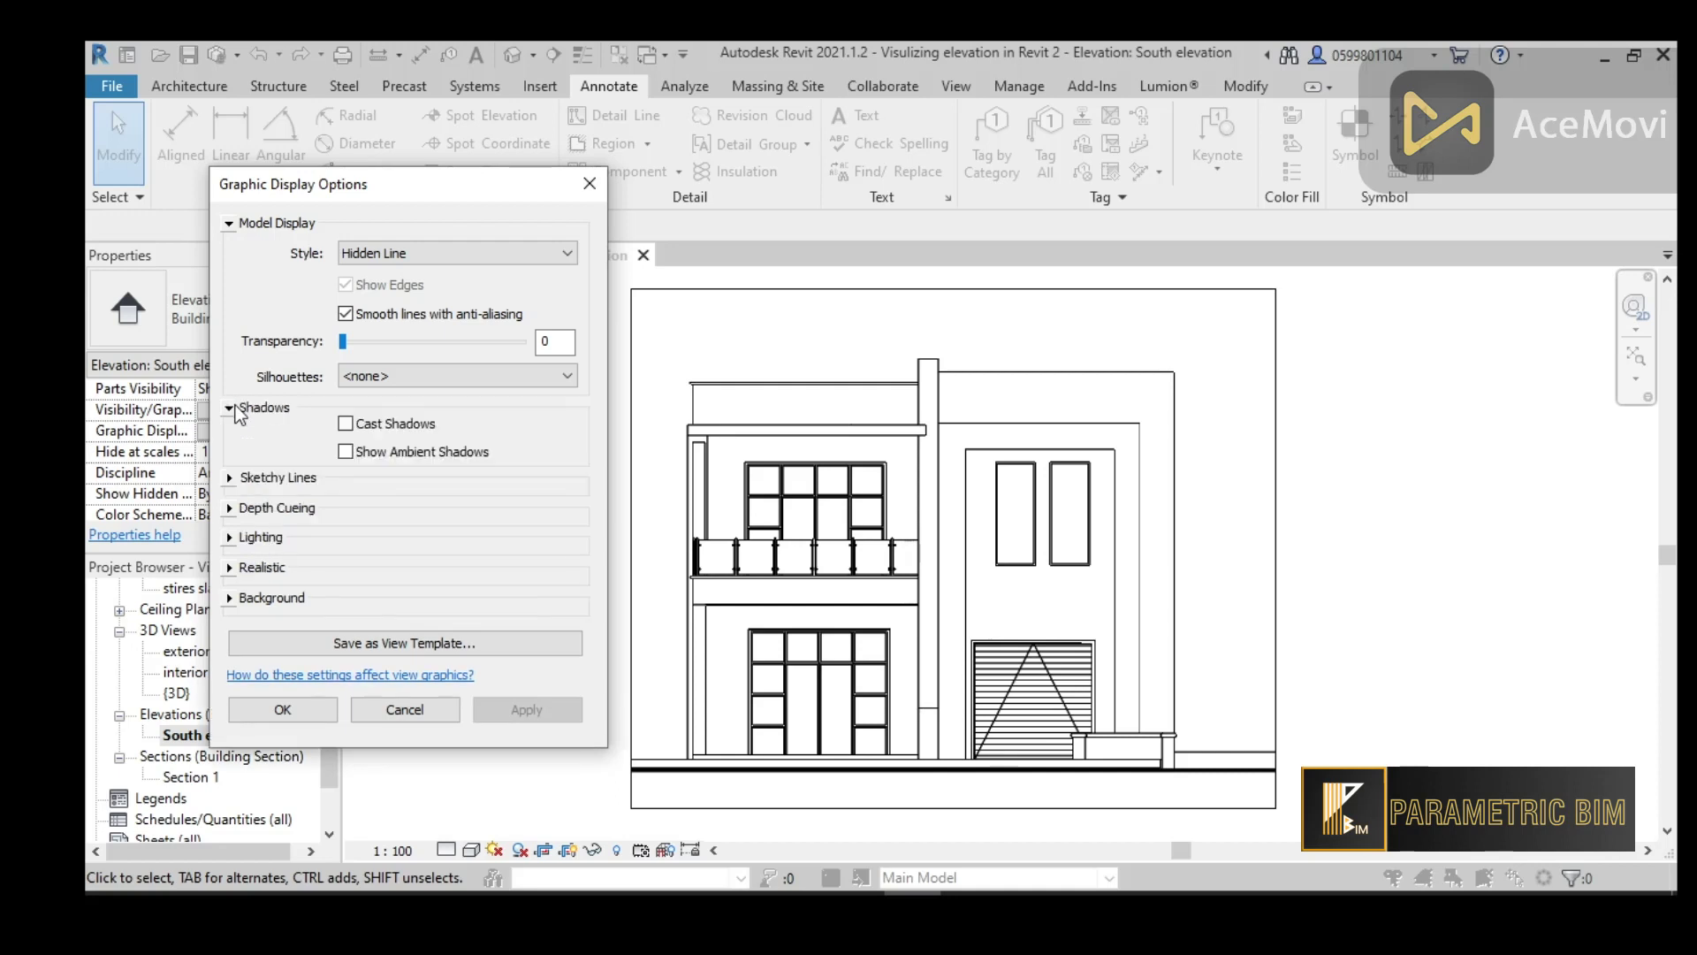
left_click(346, 423)
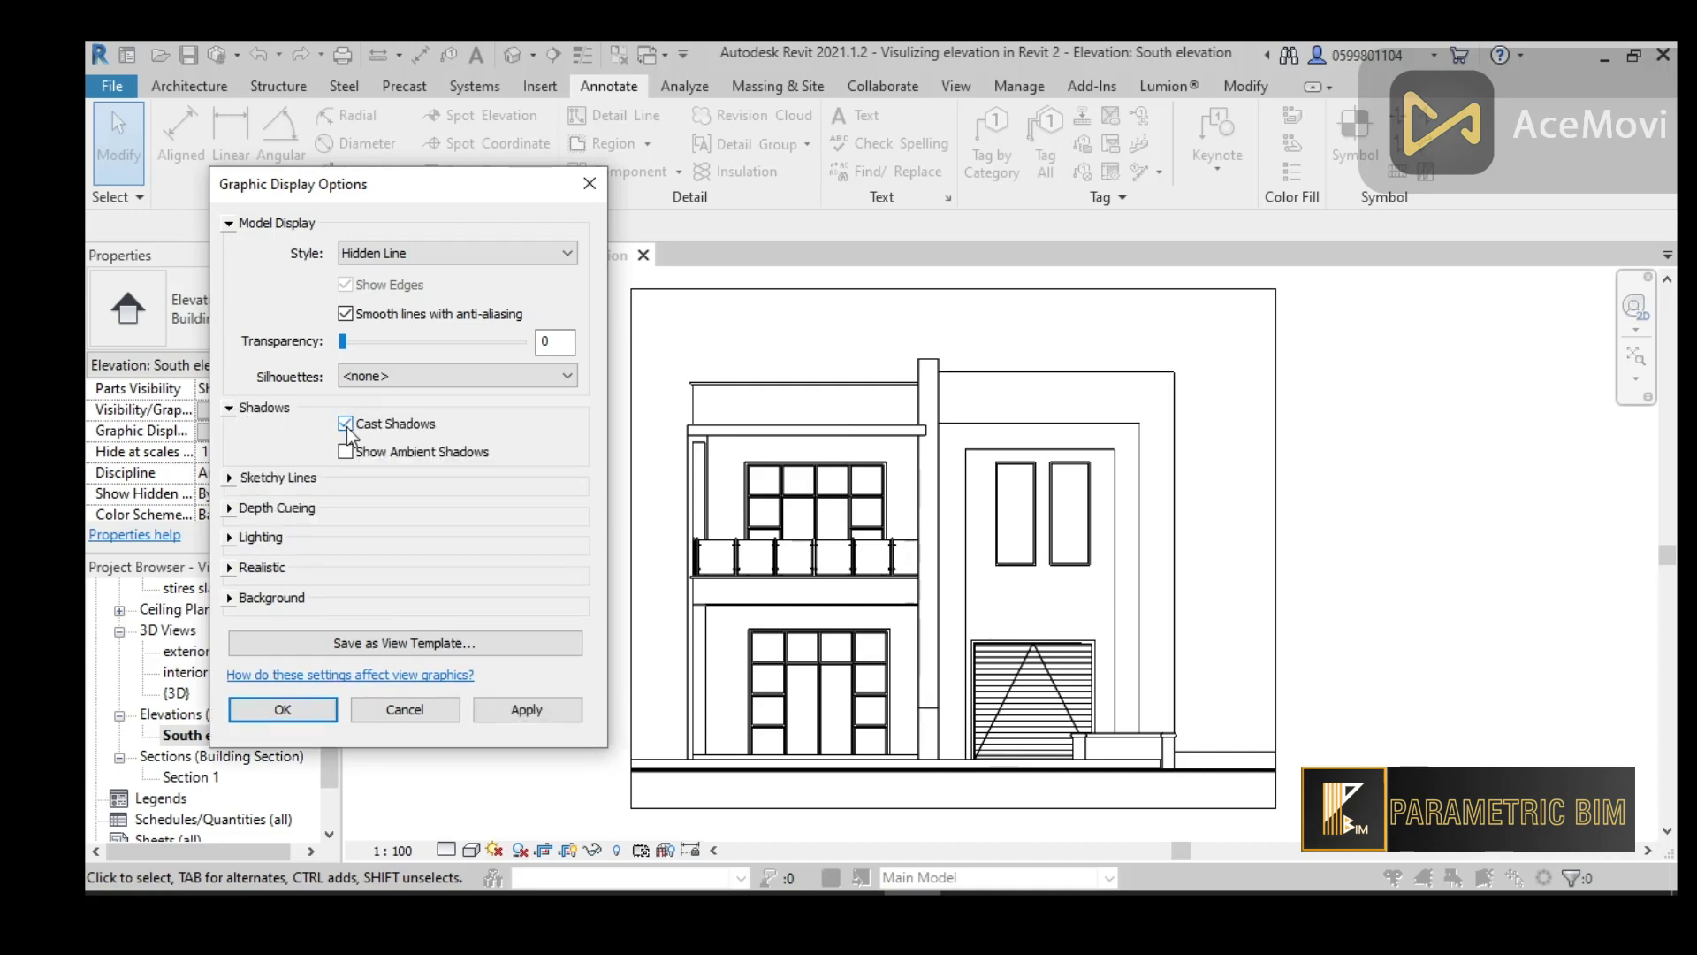
left_click(346, 424)
left_click(345, 423)
left_click(515, 711)
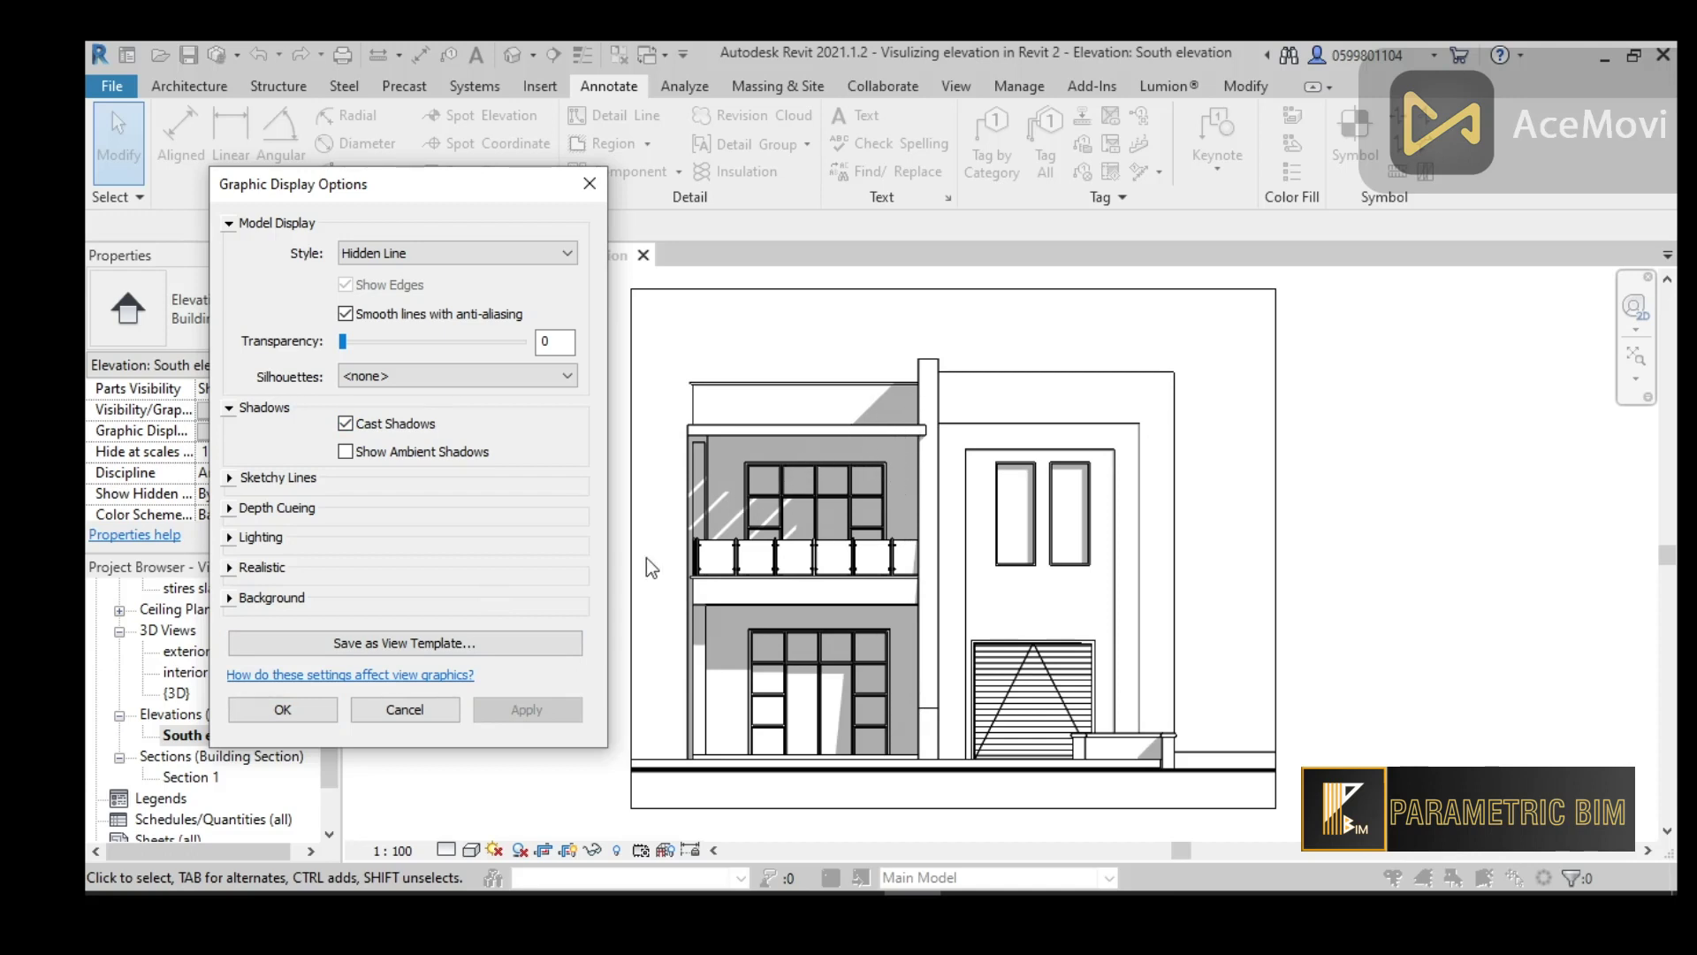
Set the Shadows intensity to 25 in the lighting settings and accept the Graphic Display Options
left_click(230, 537)
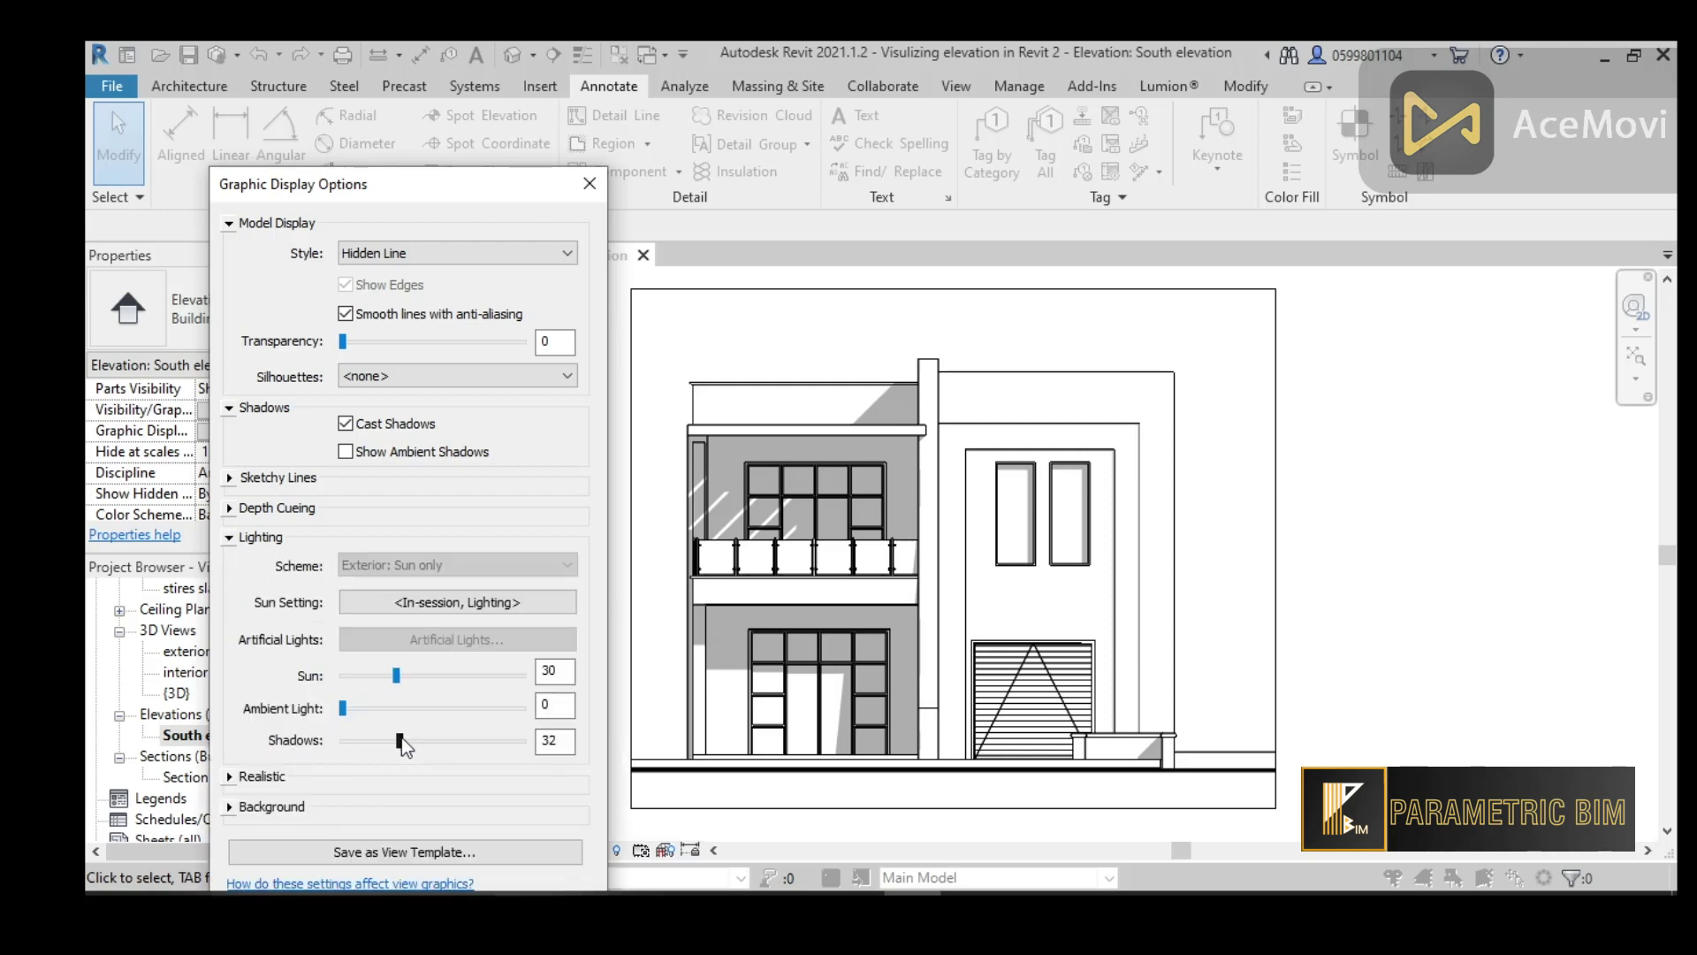
left_click_drag(396, 739, 393, 739)
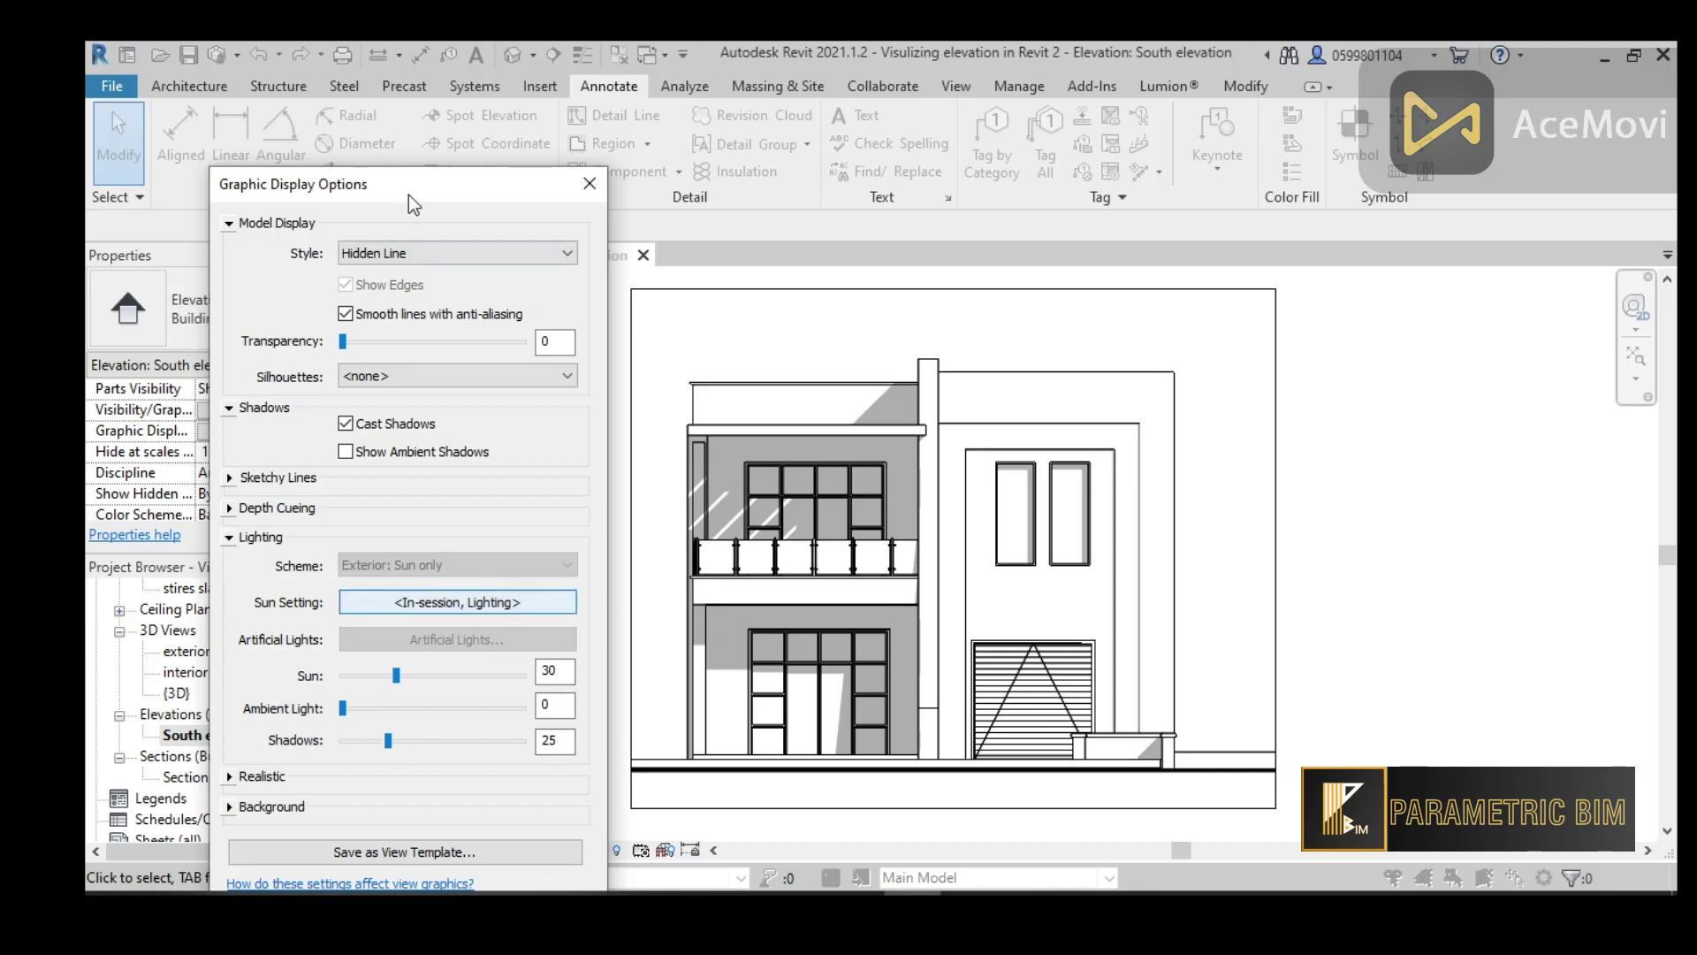
left_click_drag(409, 194, 411, 116)
left_click(517, 842)
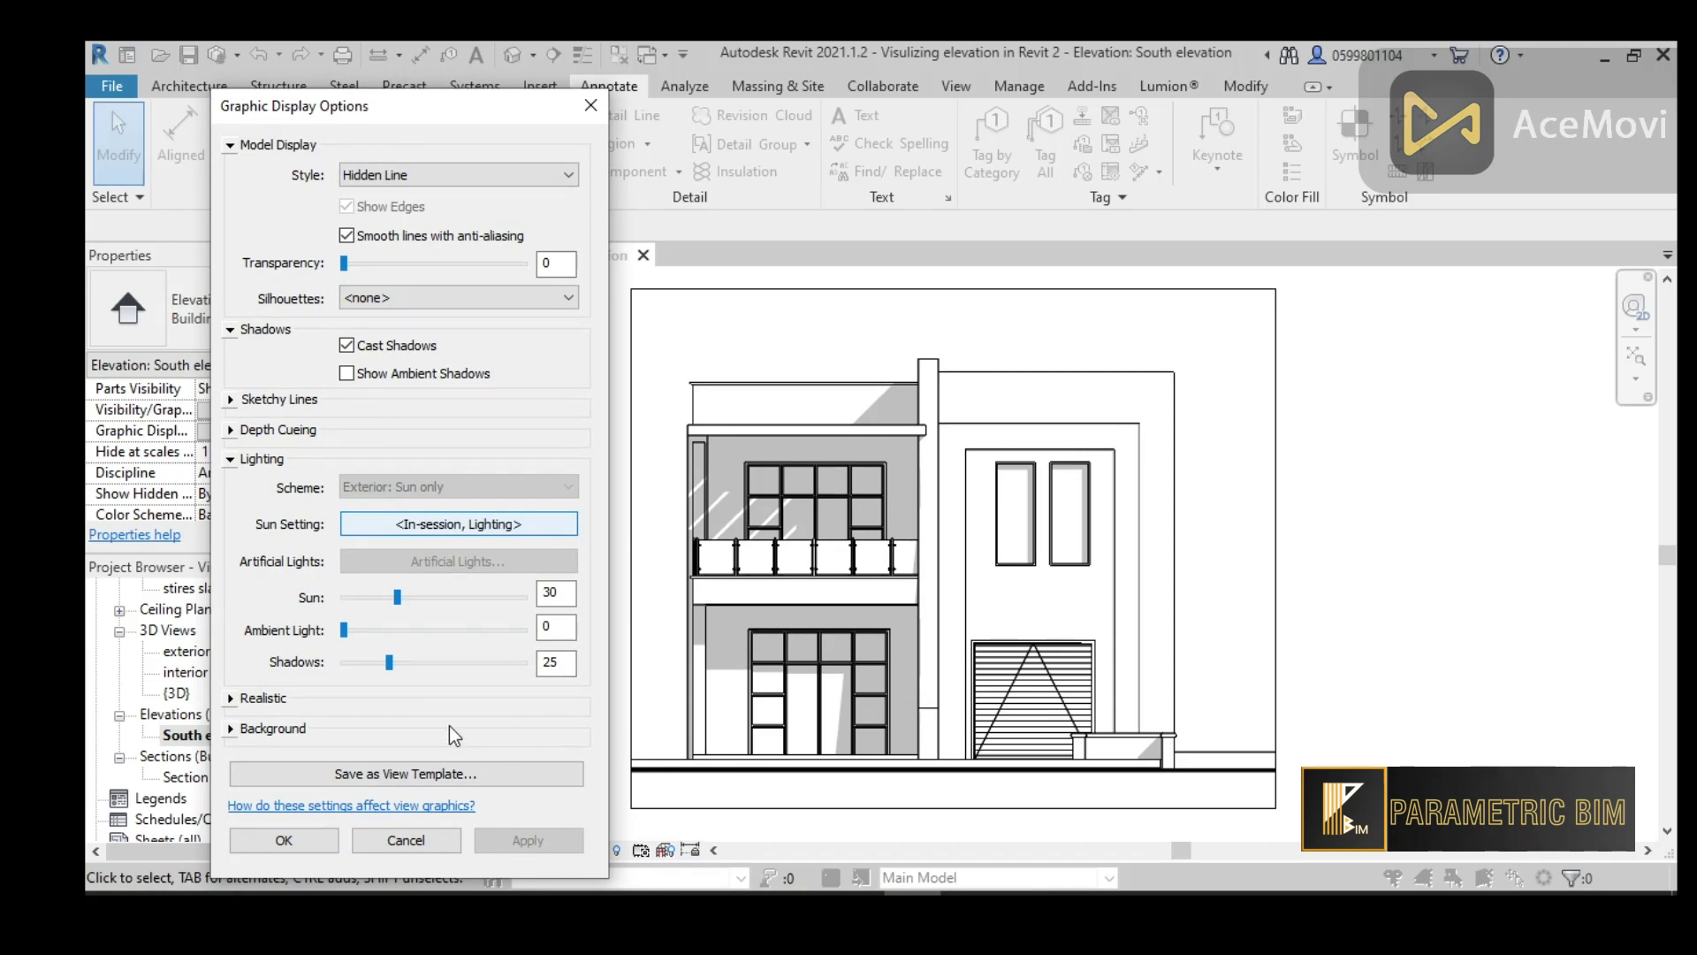
left_click(291, 840)
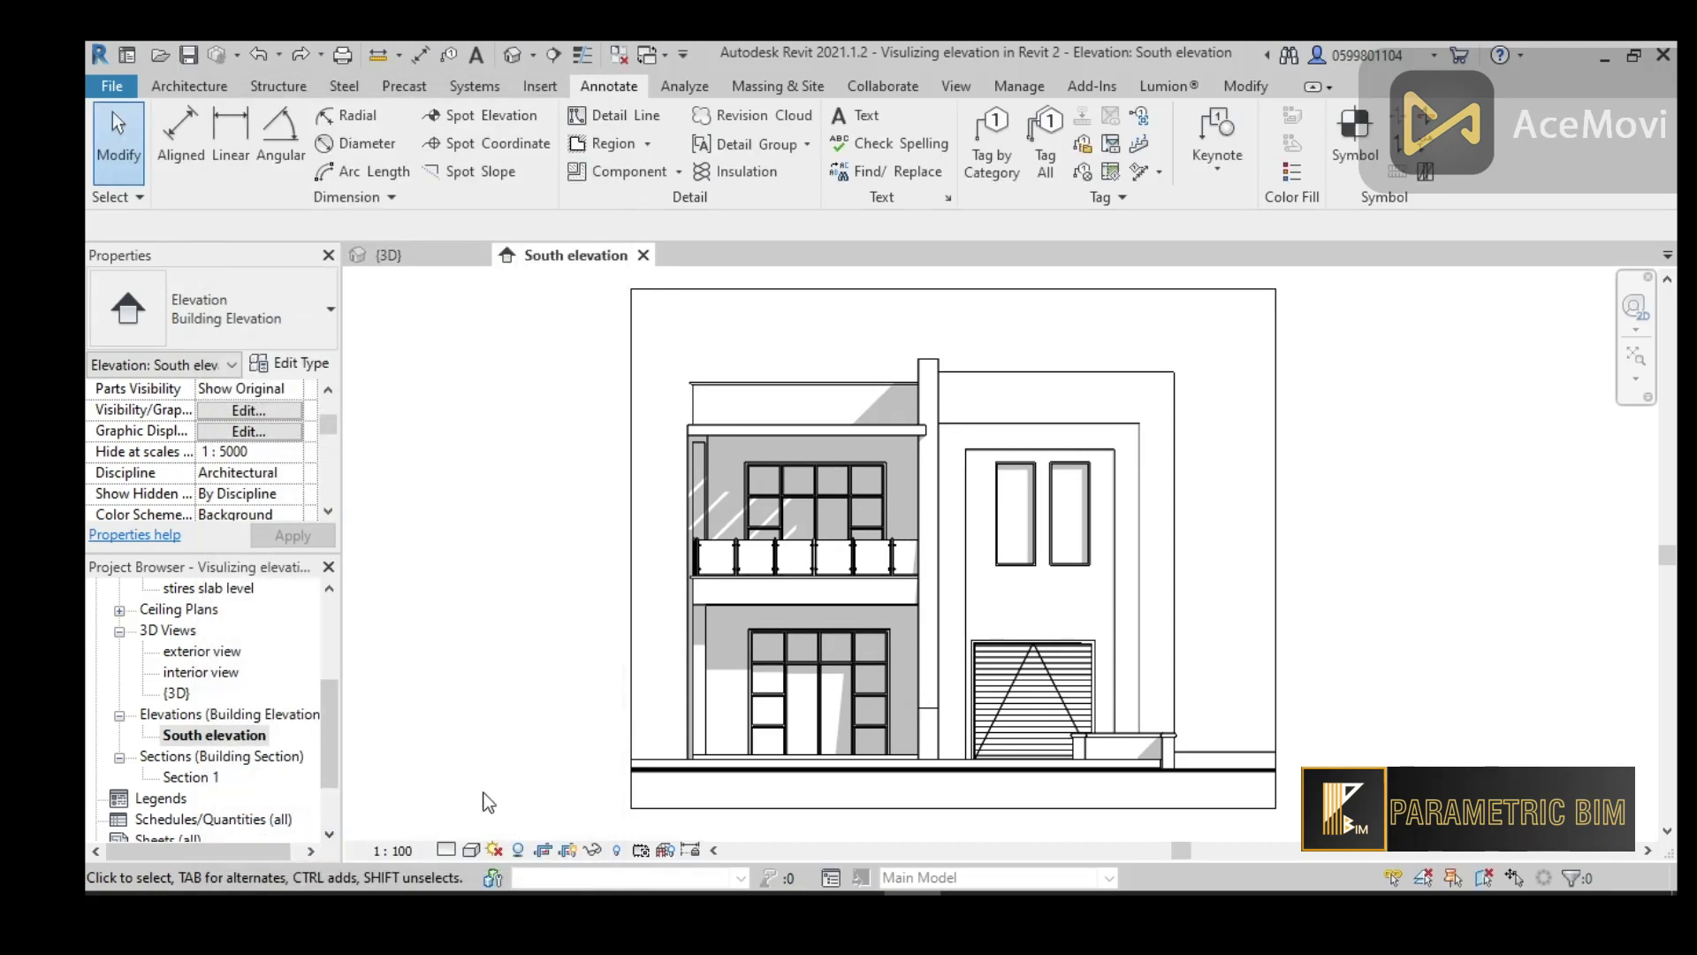
Switch the elevation's sun settings to the Sunlight from Top Left lighting preset
left_click(493, 850)
left_click(531, 767)
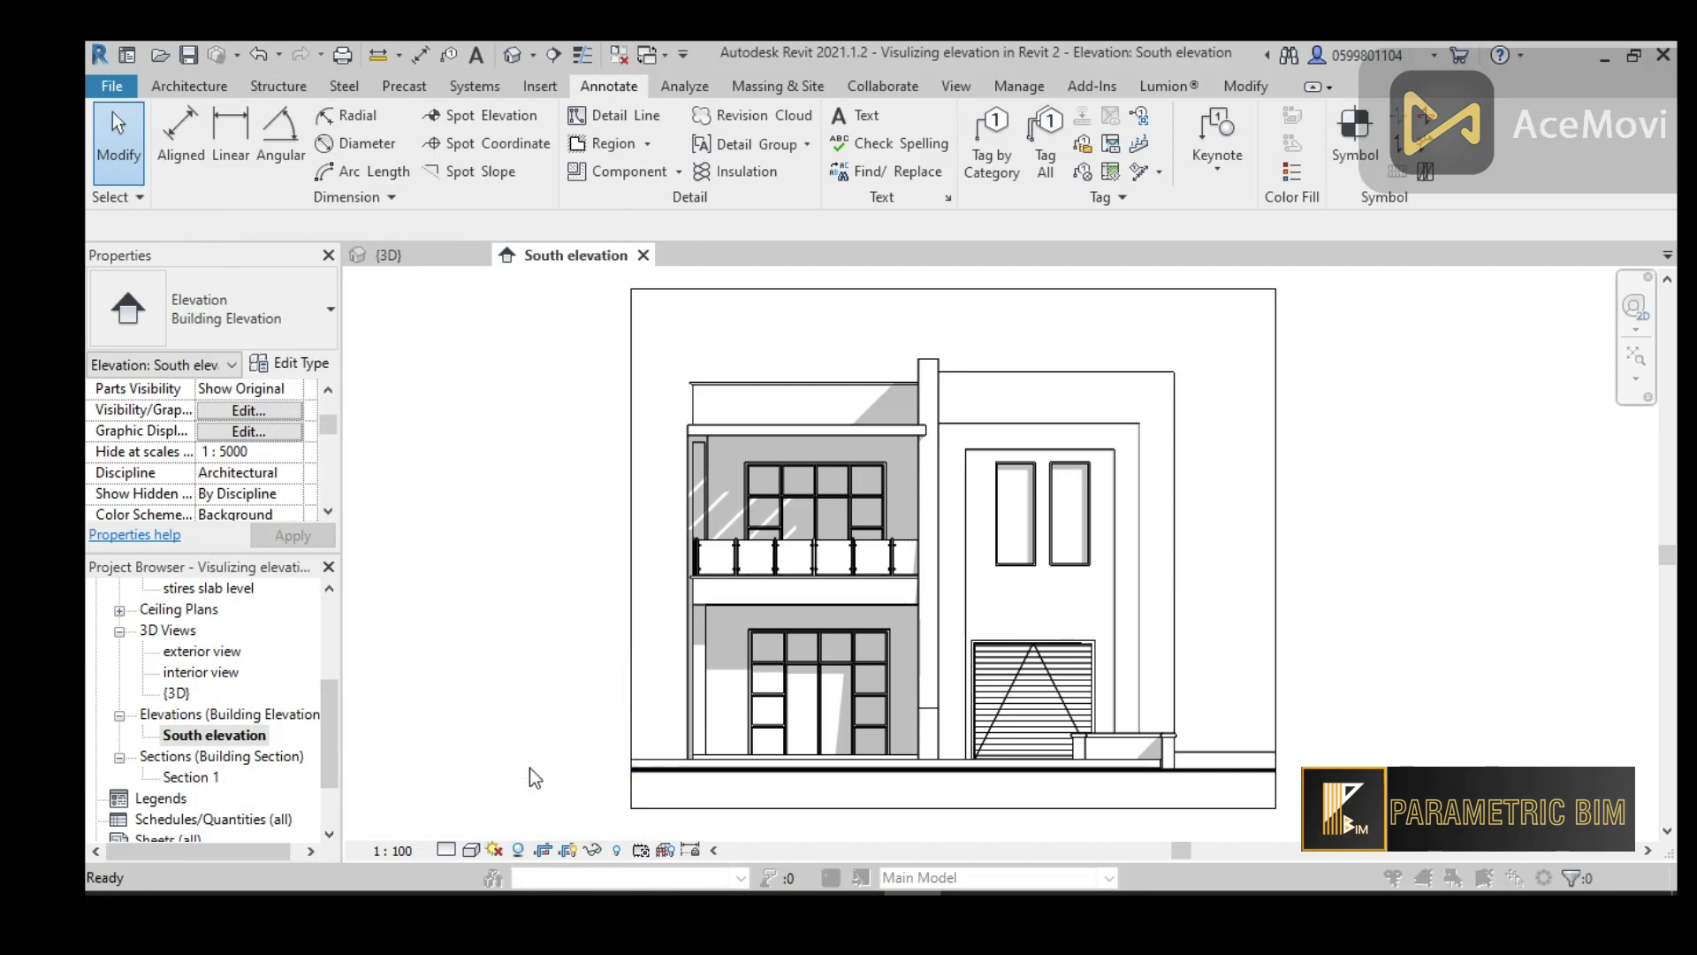
left_click_drag(563, 189, 550, 119)
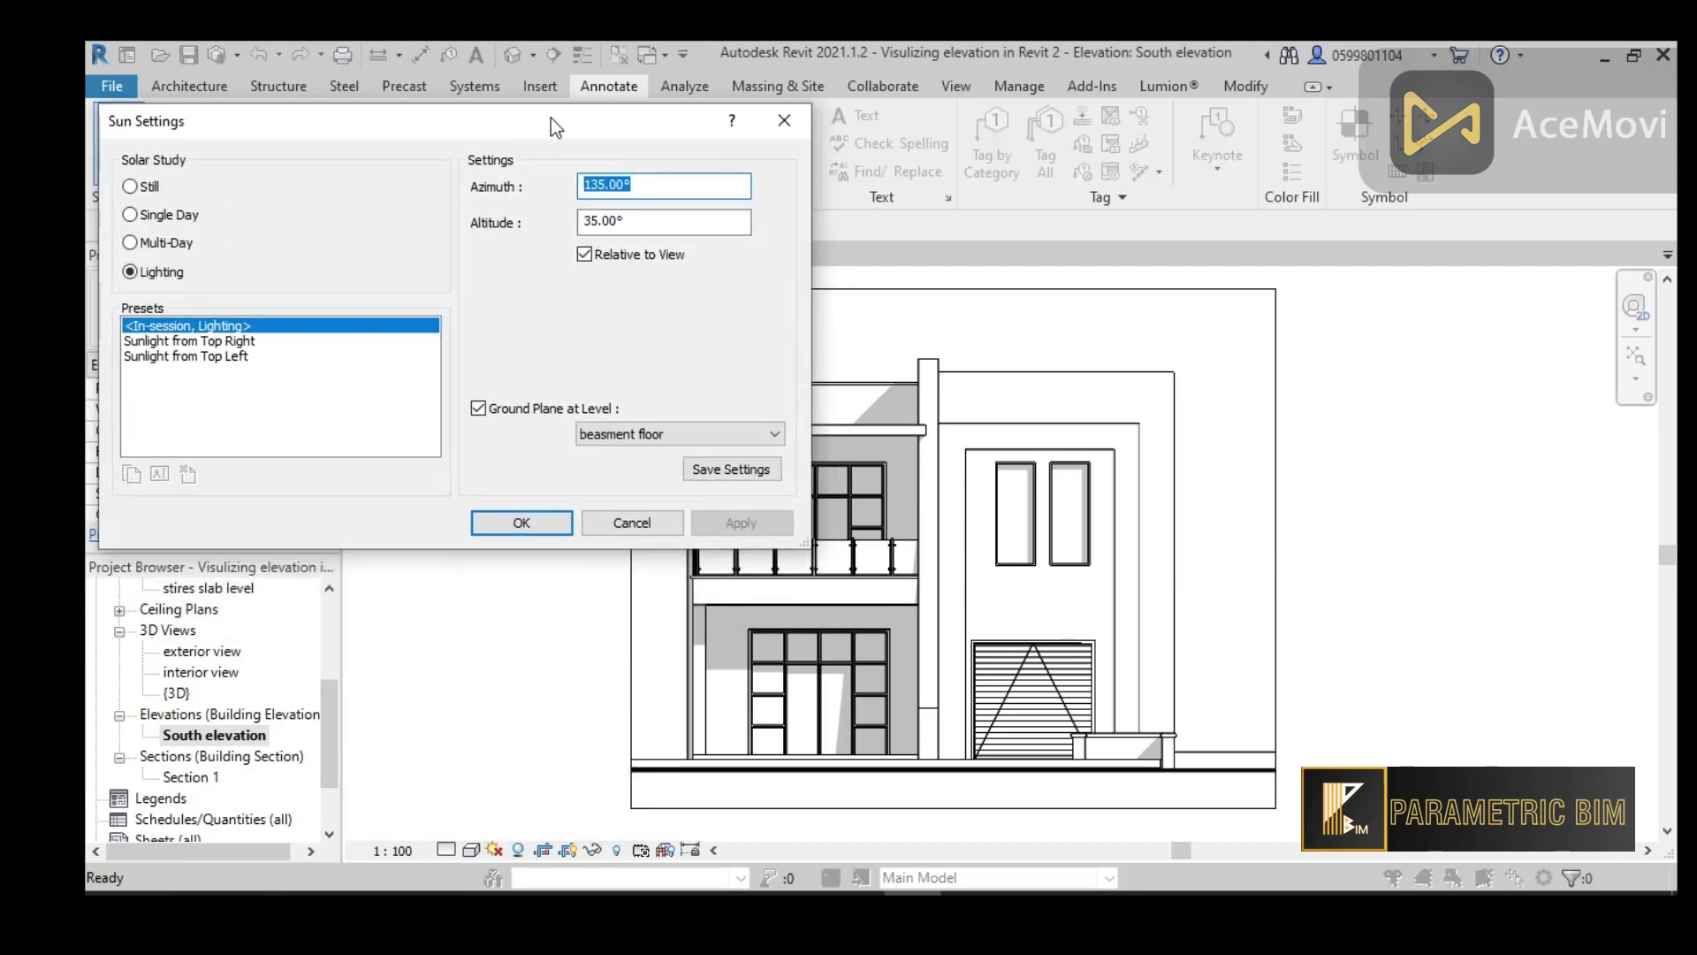
left_click(230, 356)
left_click(740, 522)
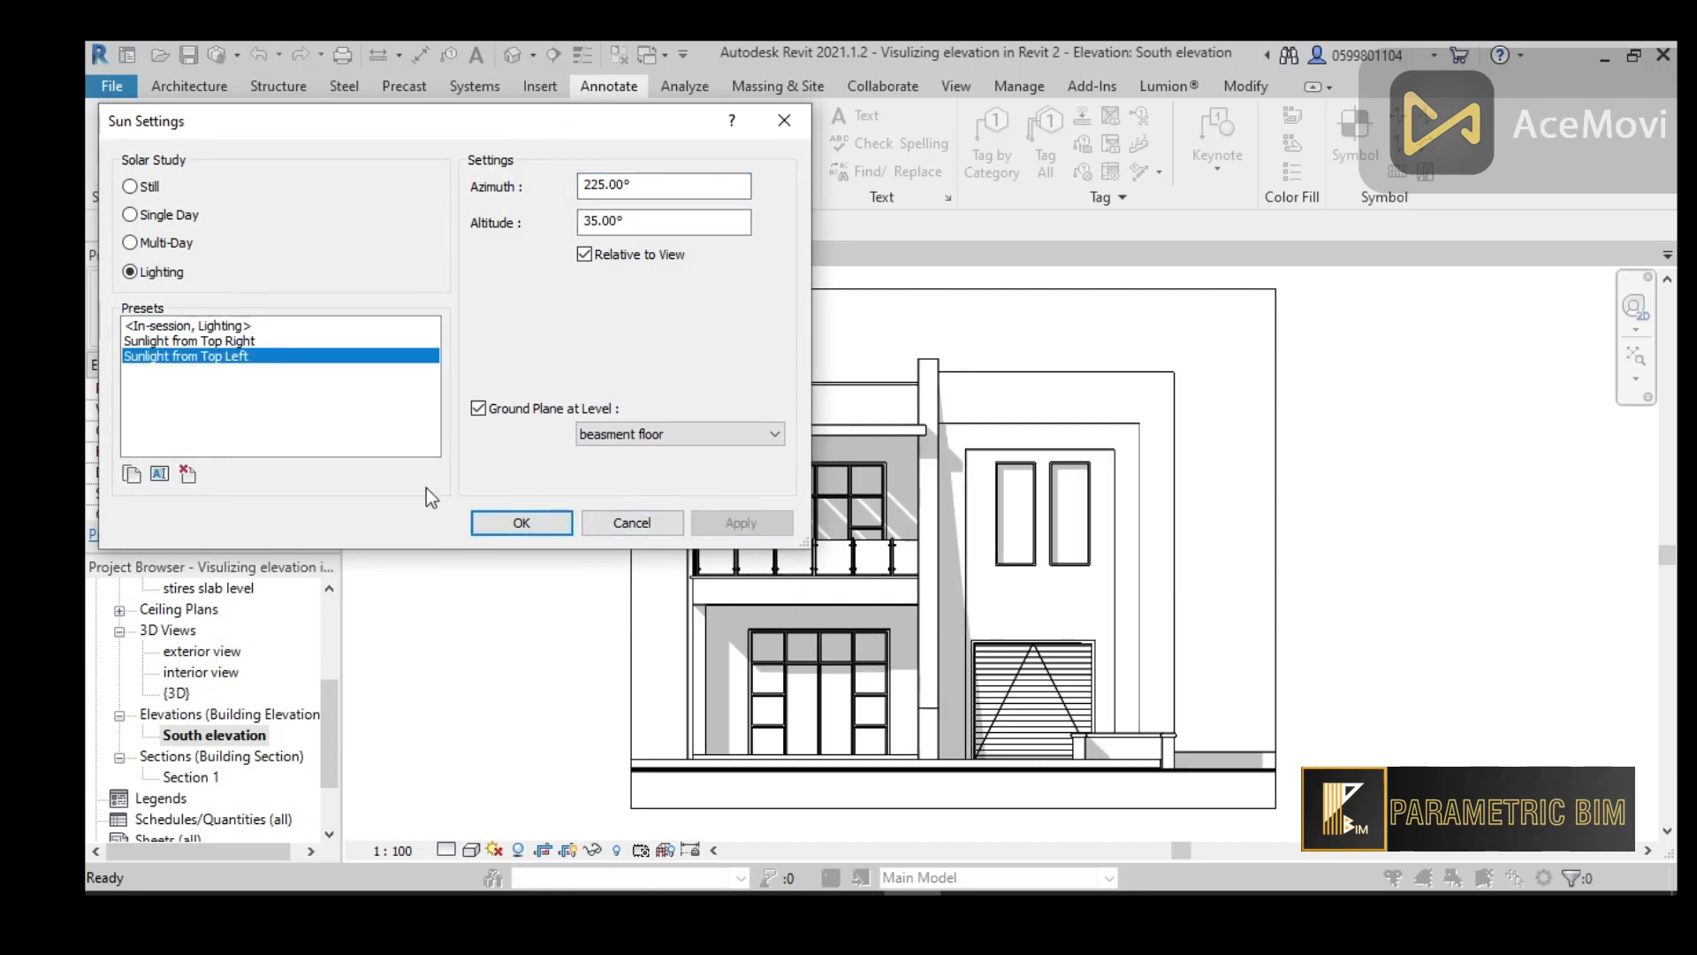
left_click(512, 521)
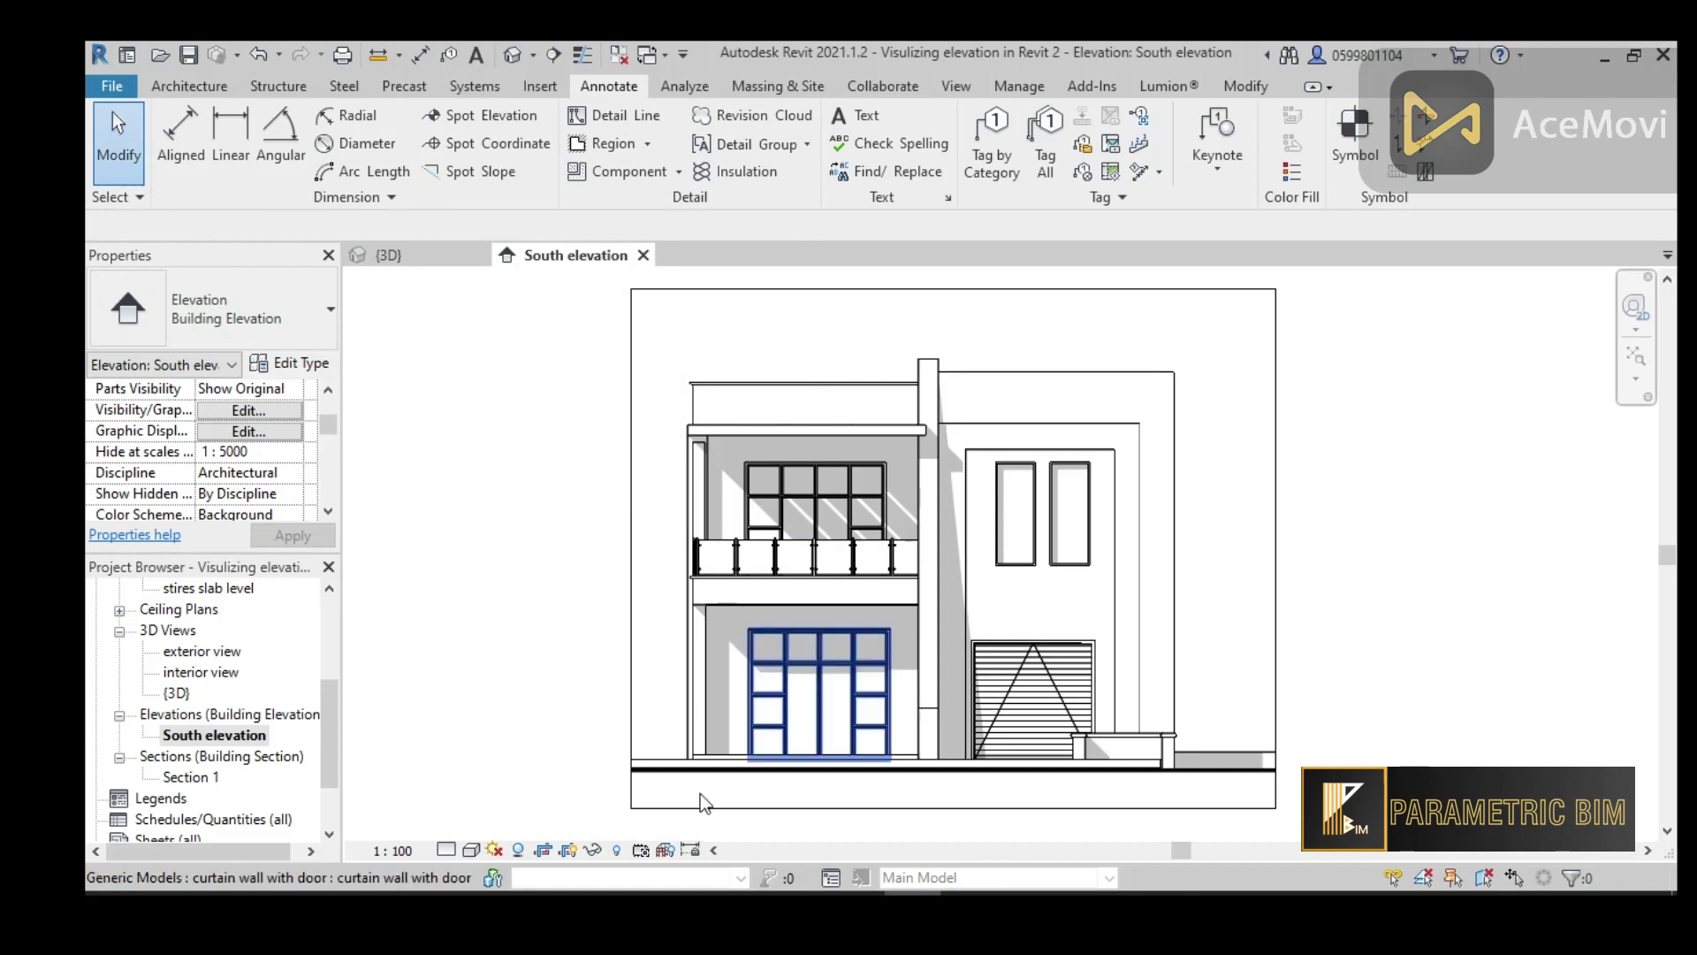
Enable Show Ambient Shadows in the elevation's Graphic Display Options and apply it
left_click(470, 848)
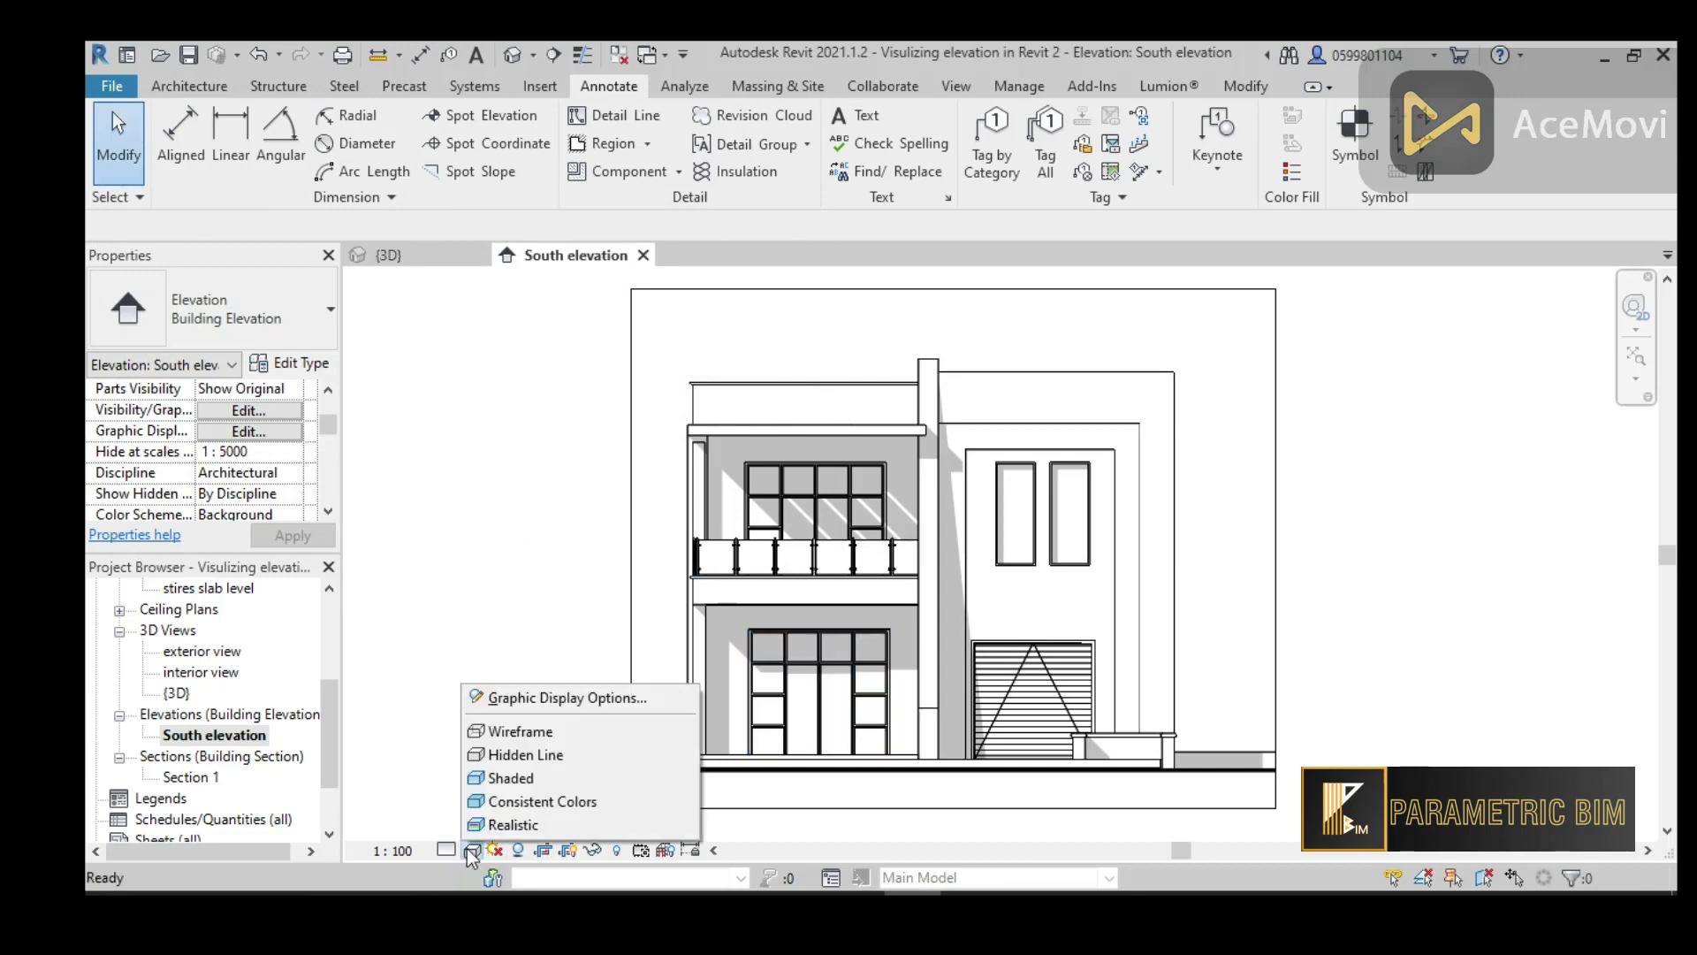
left_click(487, 699)
left_click_drag(464, 111, 426, 109)
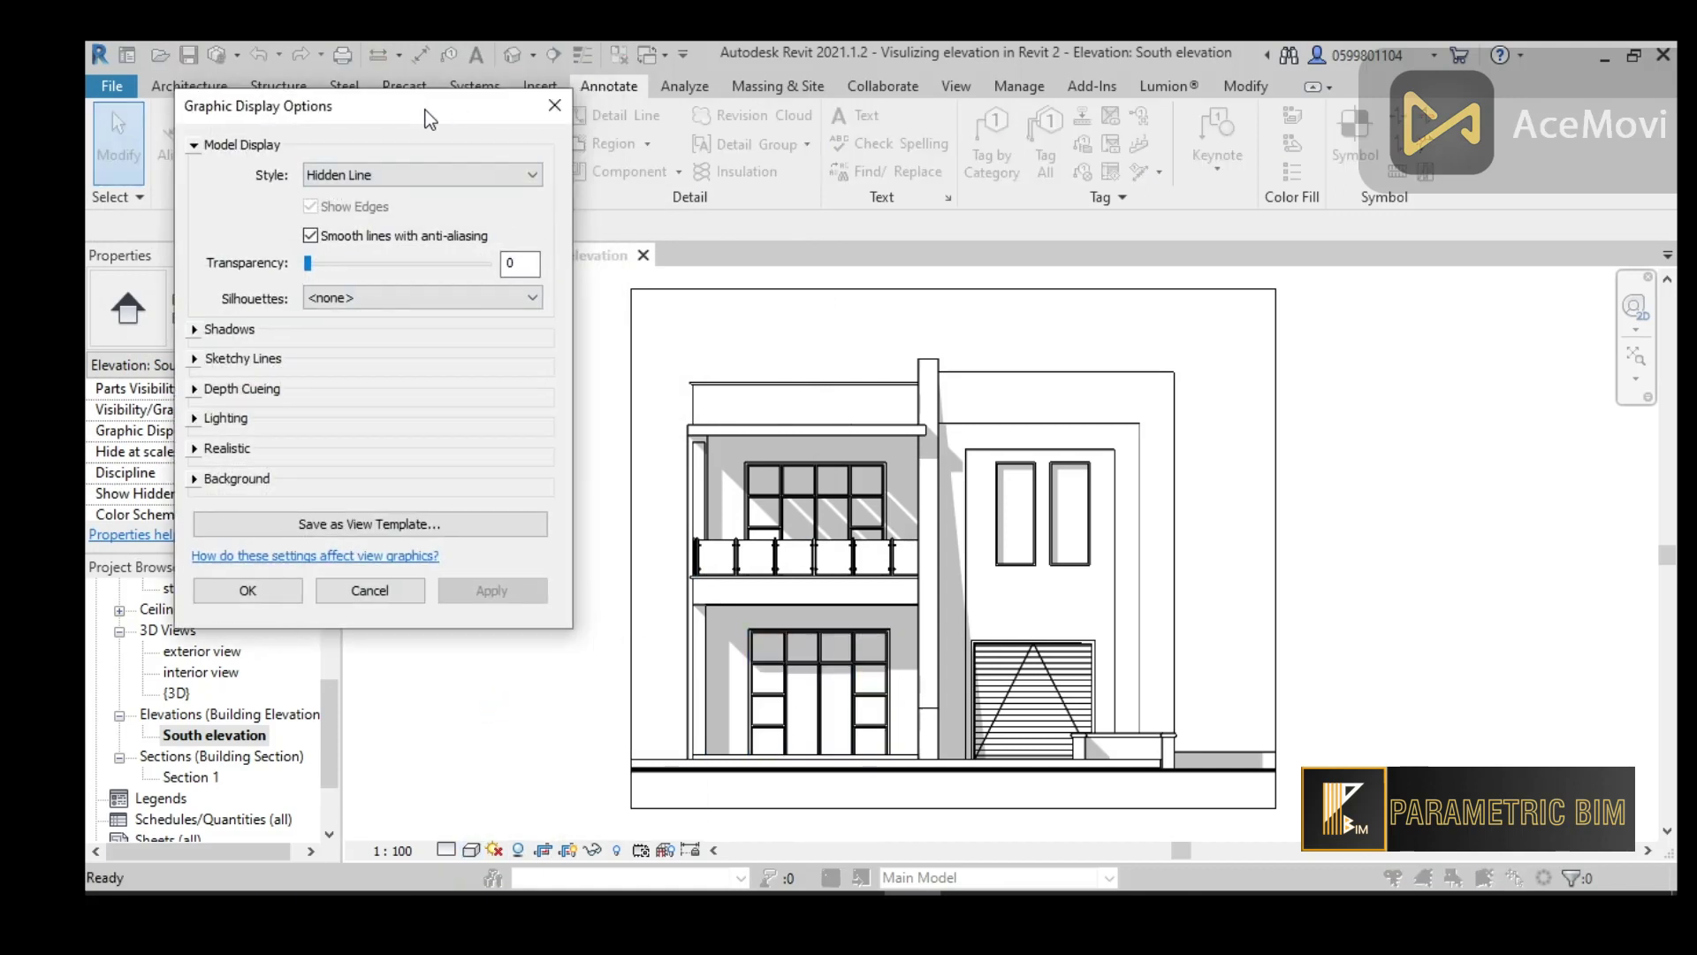
left_click(194, 328)
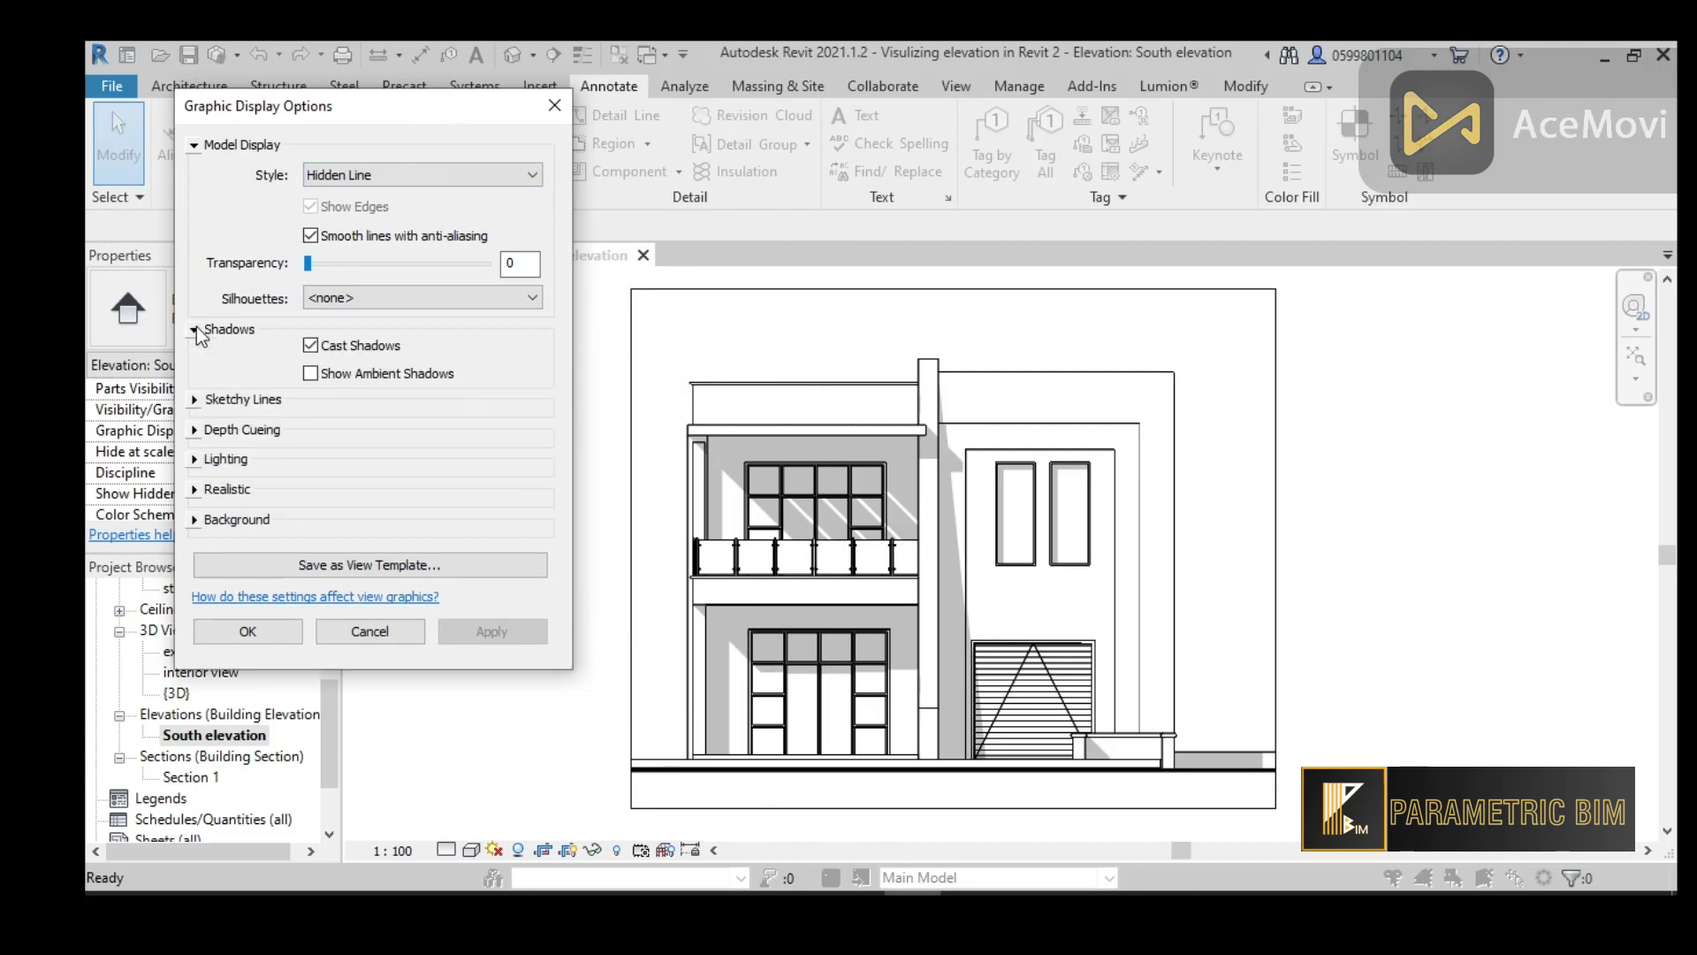
left_click(318, 375)
left_click(483, 631)
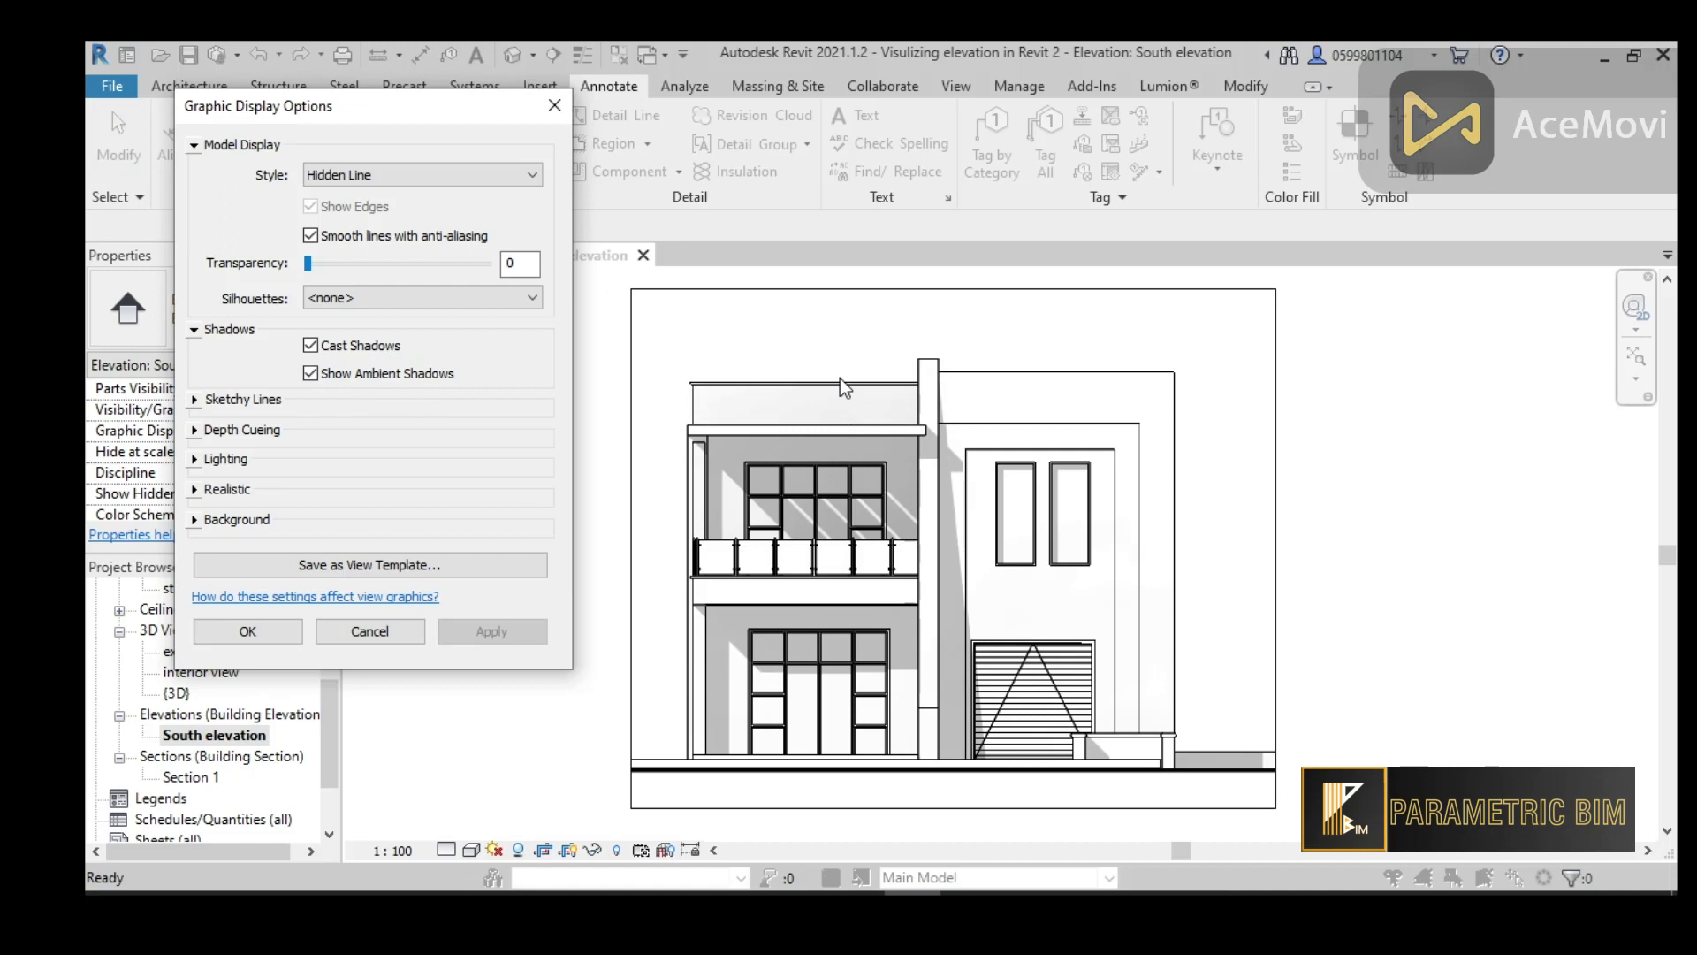
Disable Show Ambient Shadows again and apply the change to the elevation
left_click(311, 375)
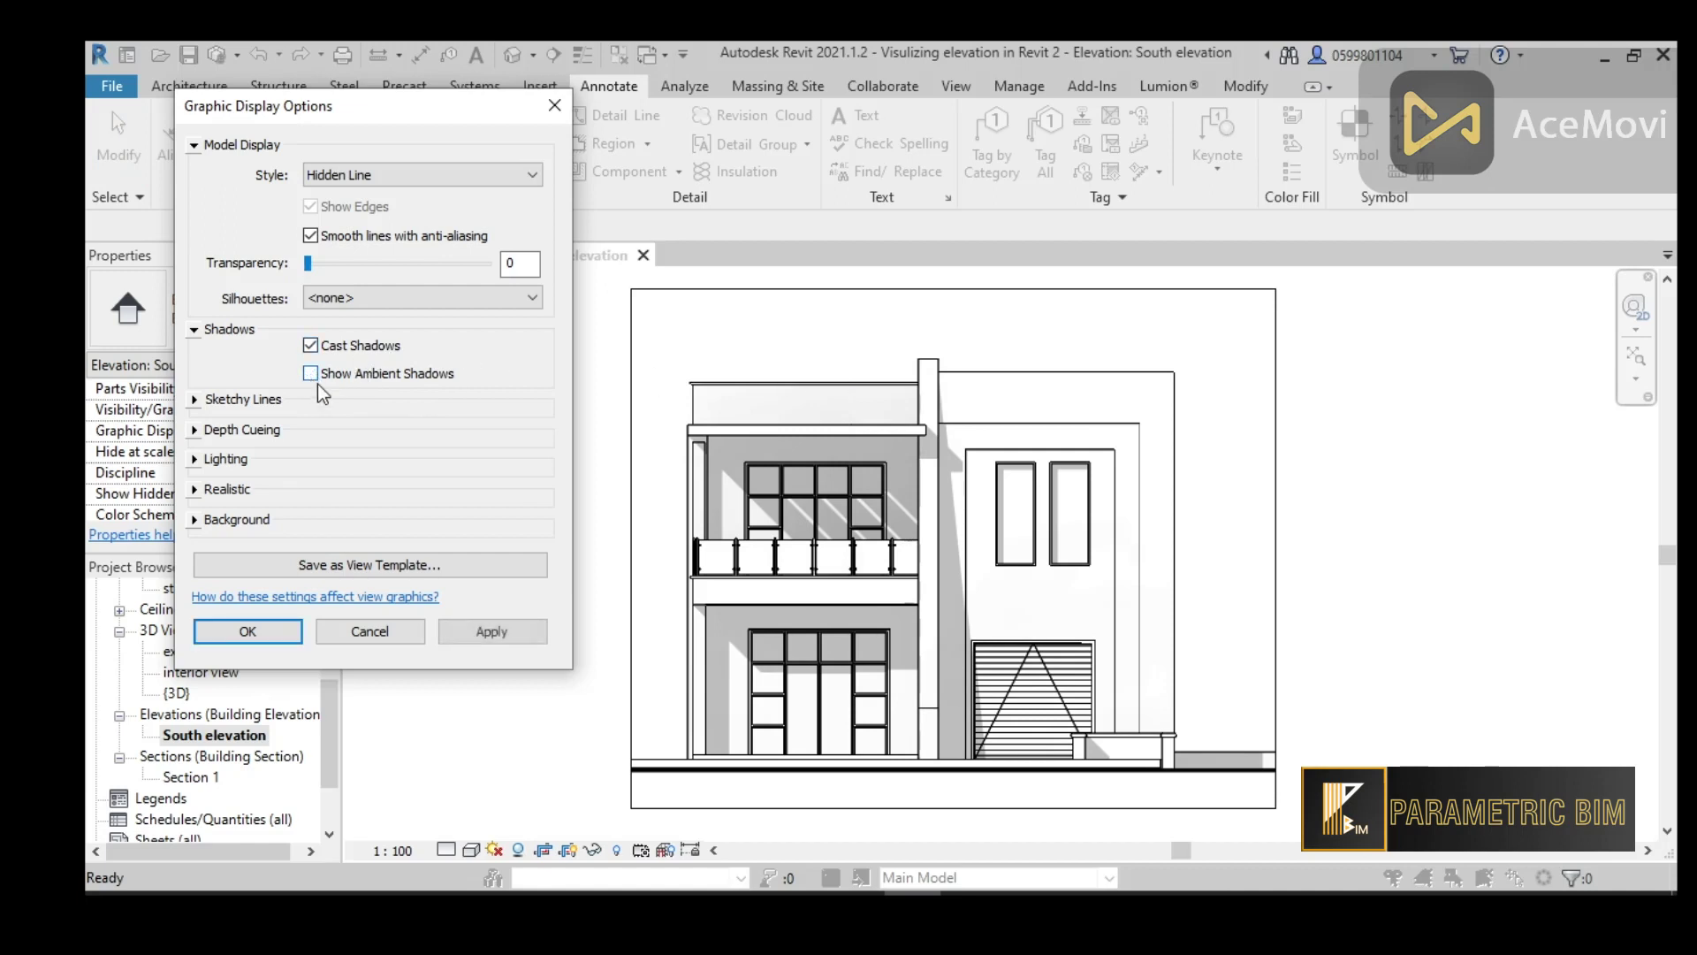
left_click(498, 631)
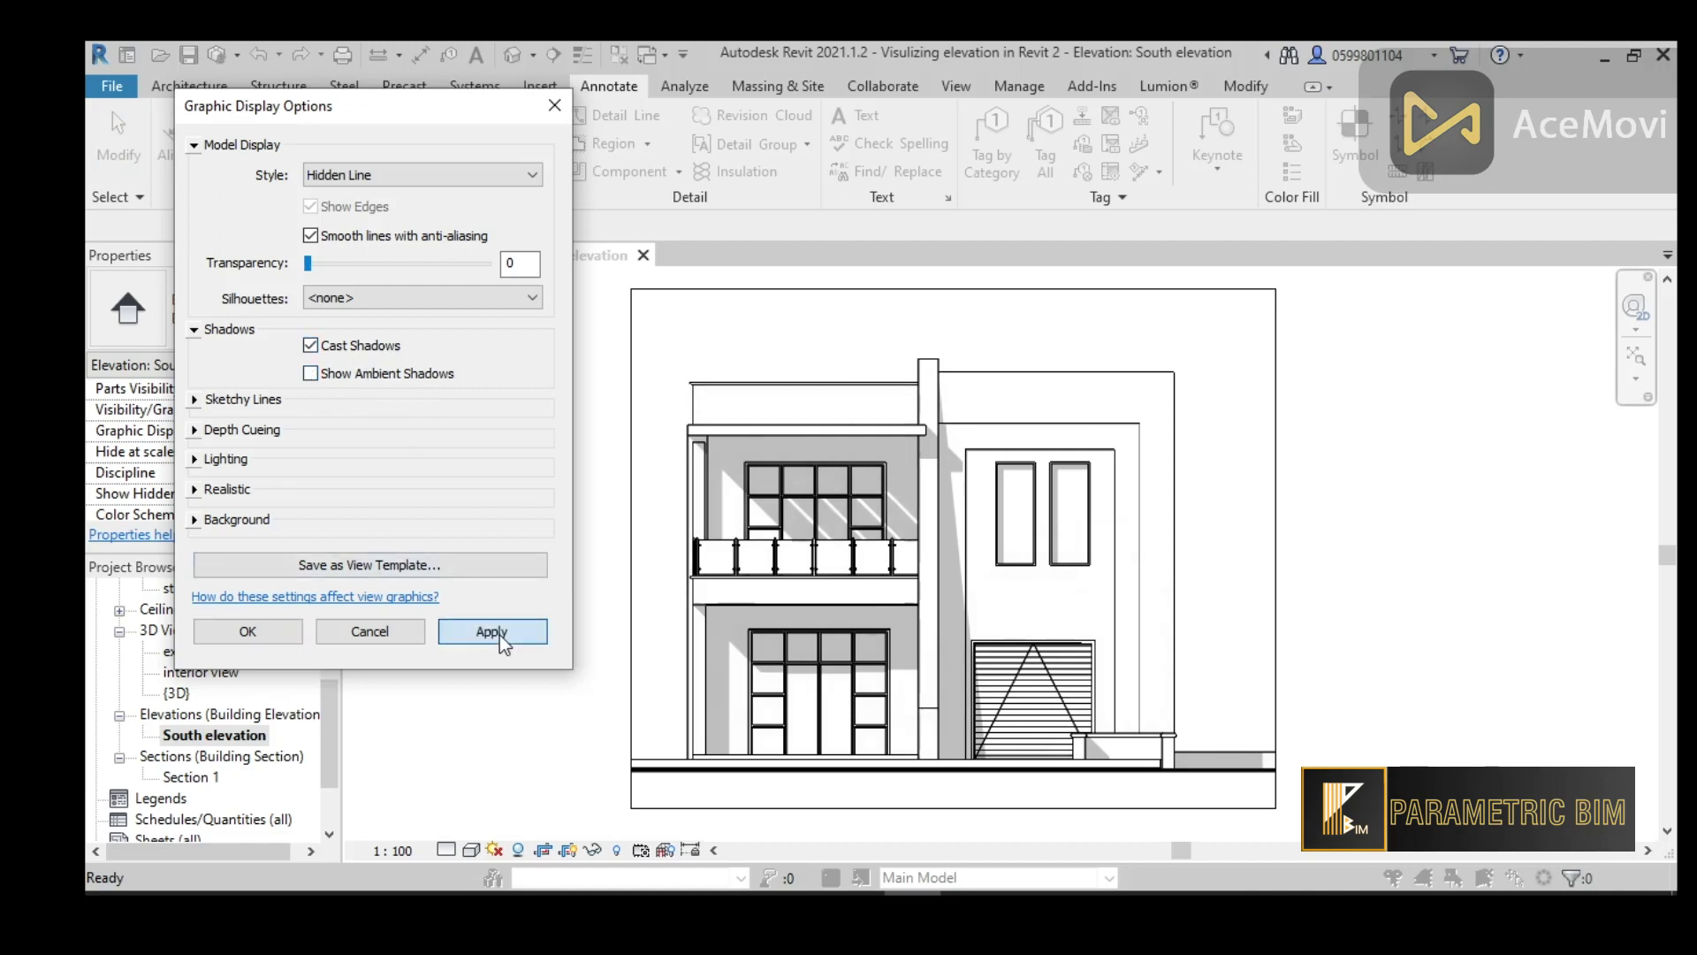
left_click(198, 329)
Enable Sketchy Lines with a jitter of 2 and an extension of 4, and apply them to the elevation
left_click(196, 359)
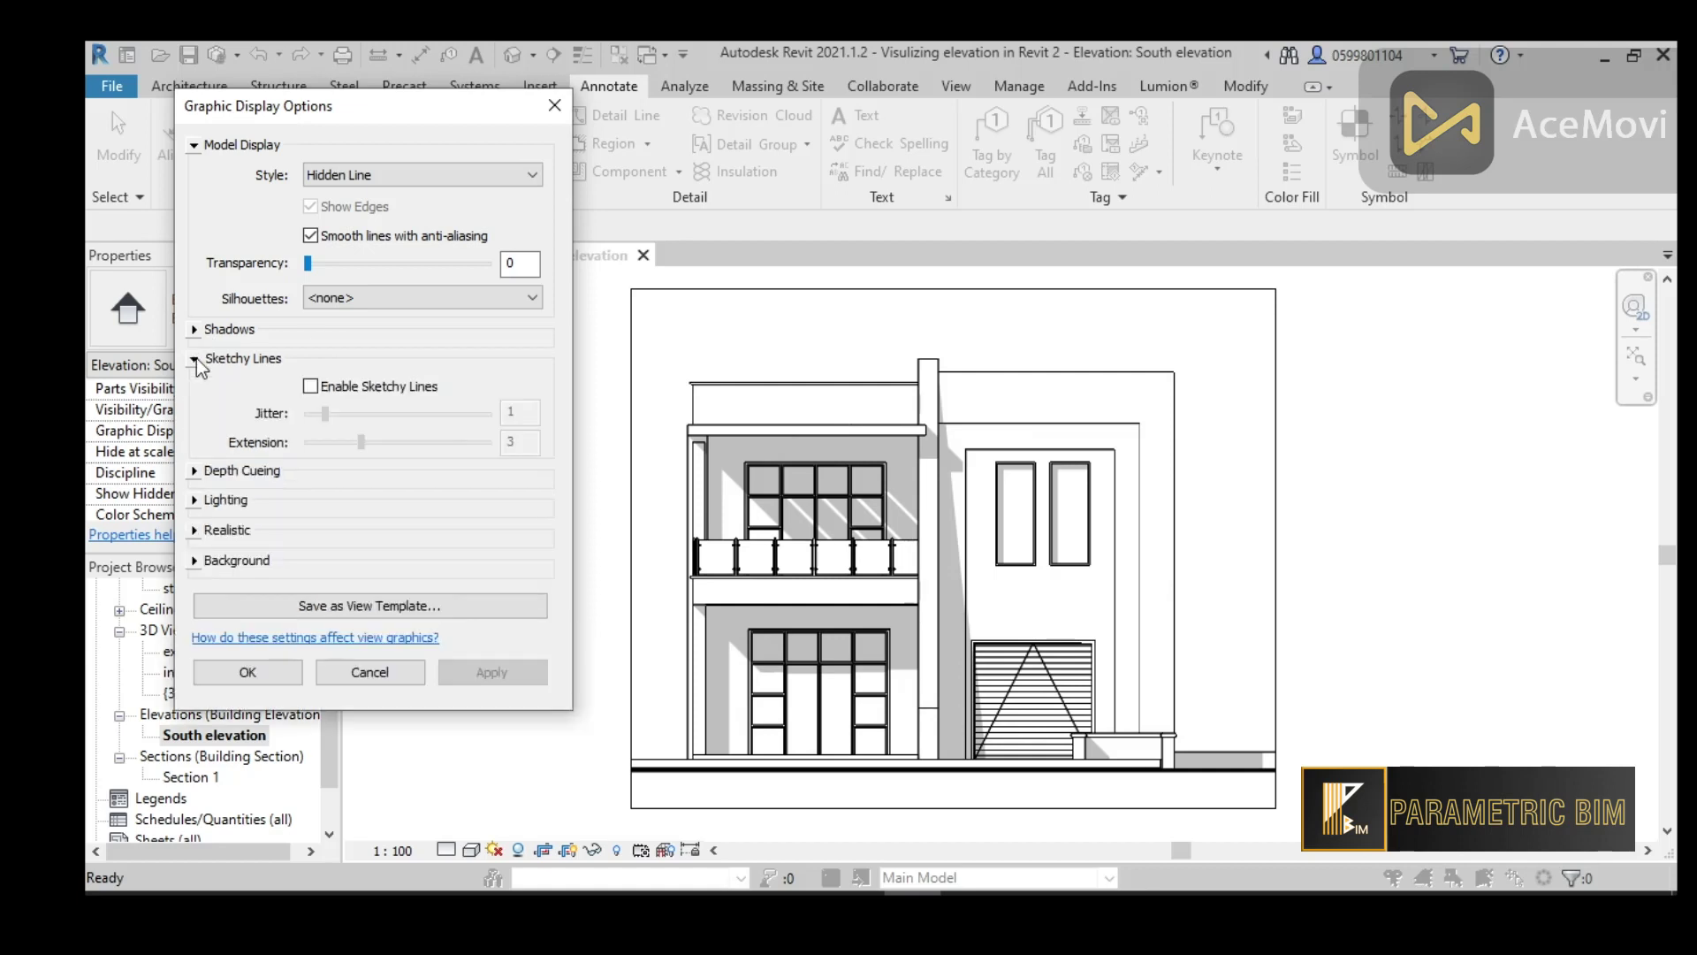
left_click(311, 388)
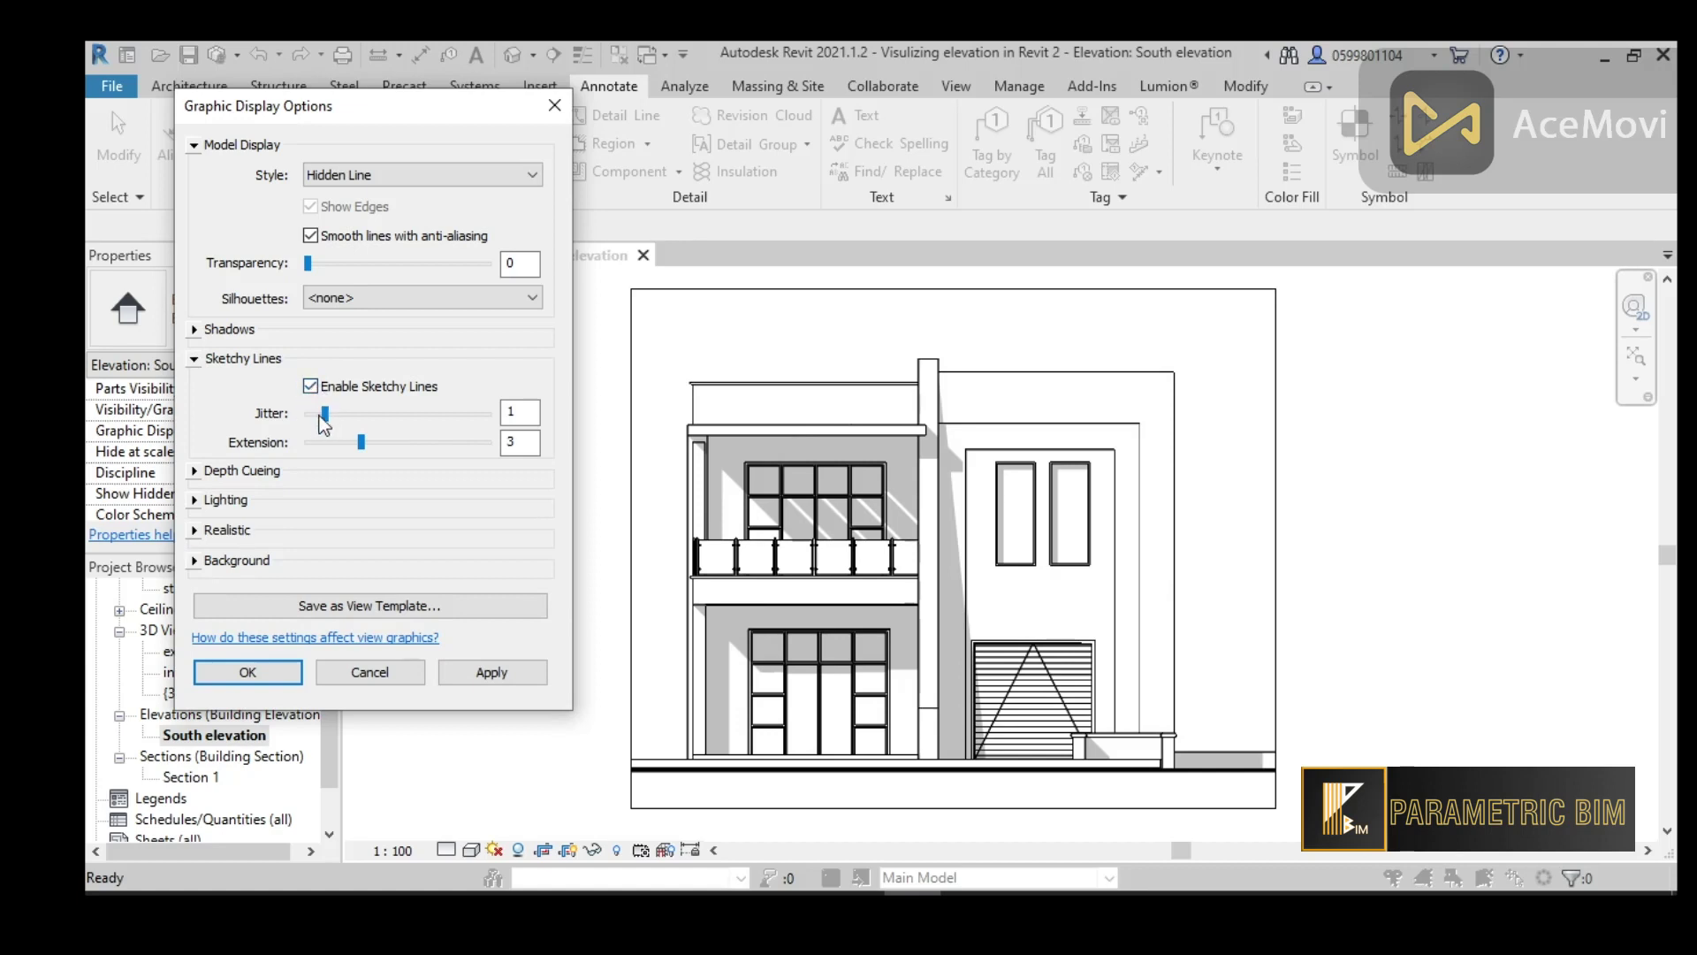
left_click(324, 420)
left_click(489, 672)
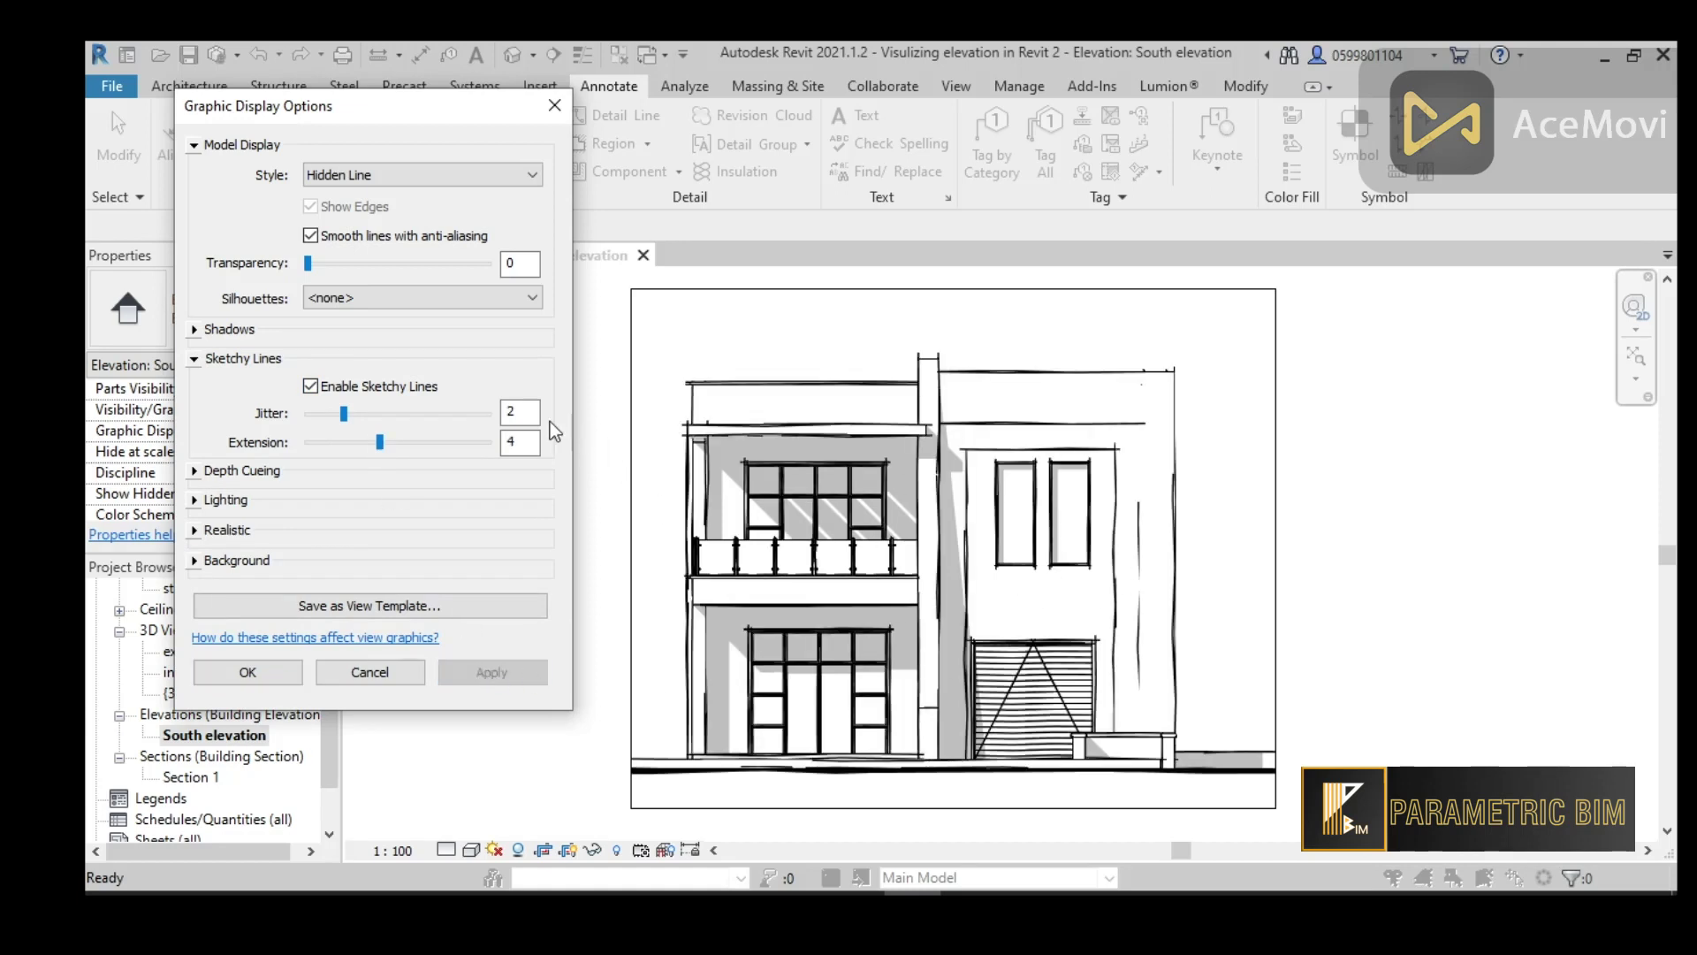
Disable Sketchy Lines again and apply the change to the elevation
left_click(310, 387)
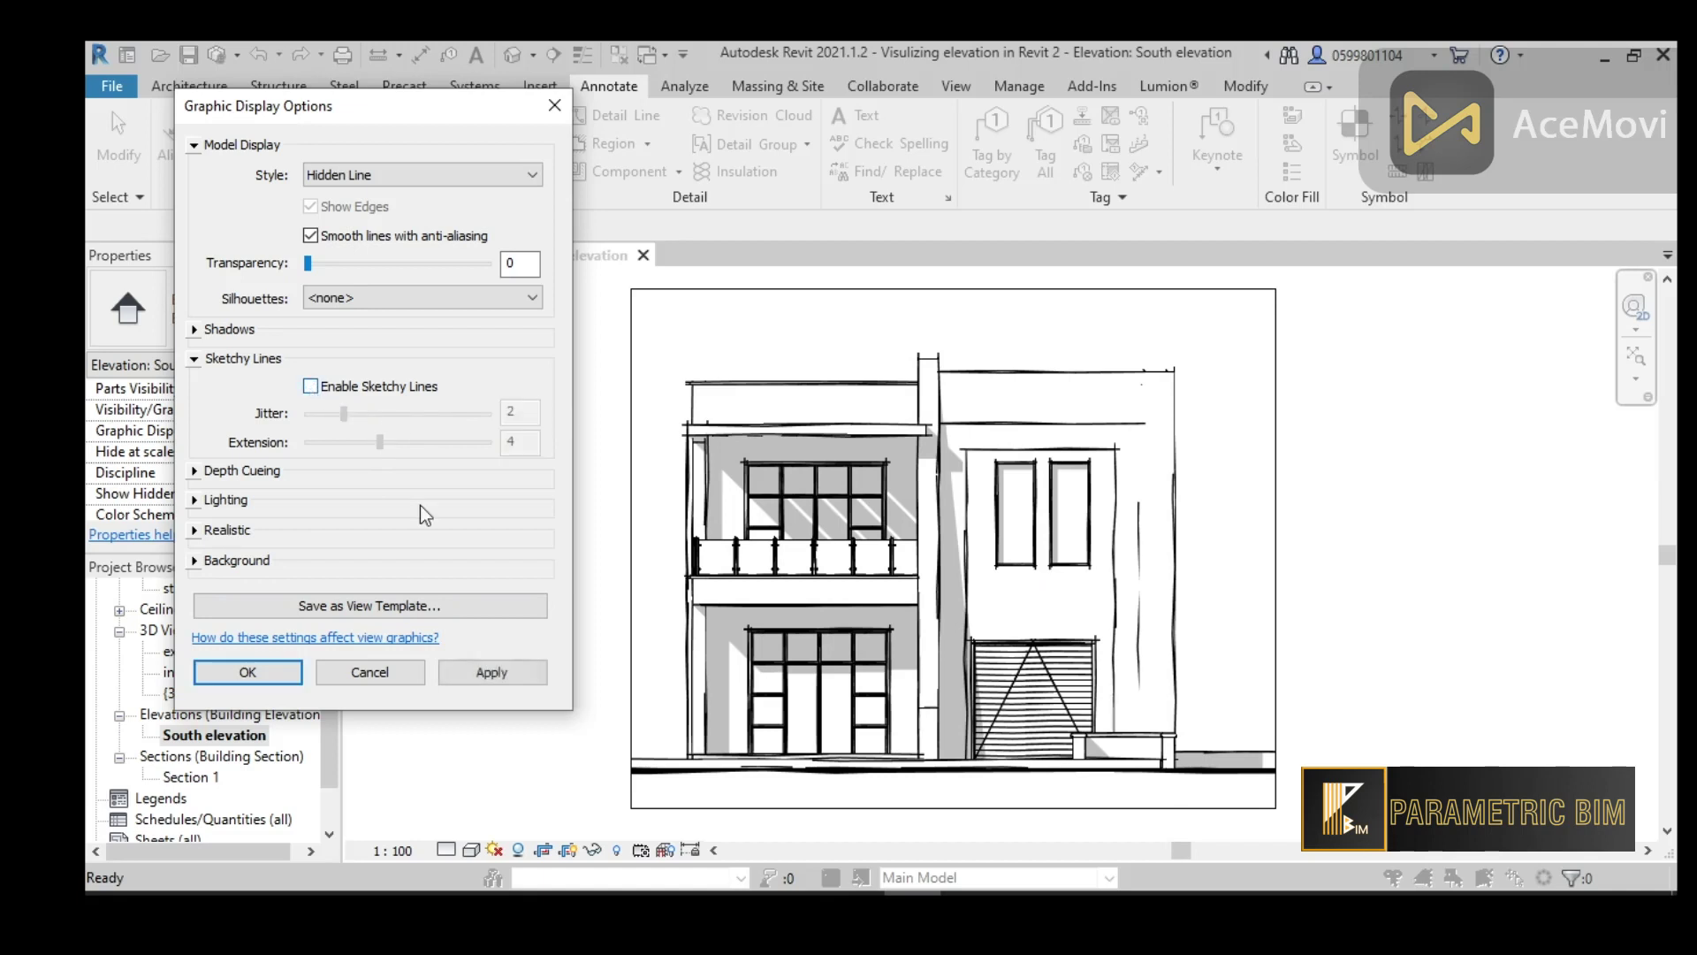
left_click(495, 670)
left_click(195, 359)
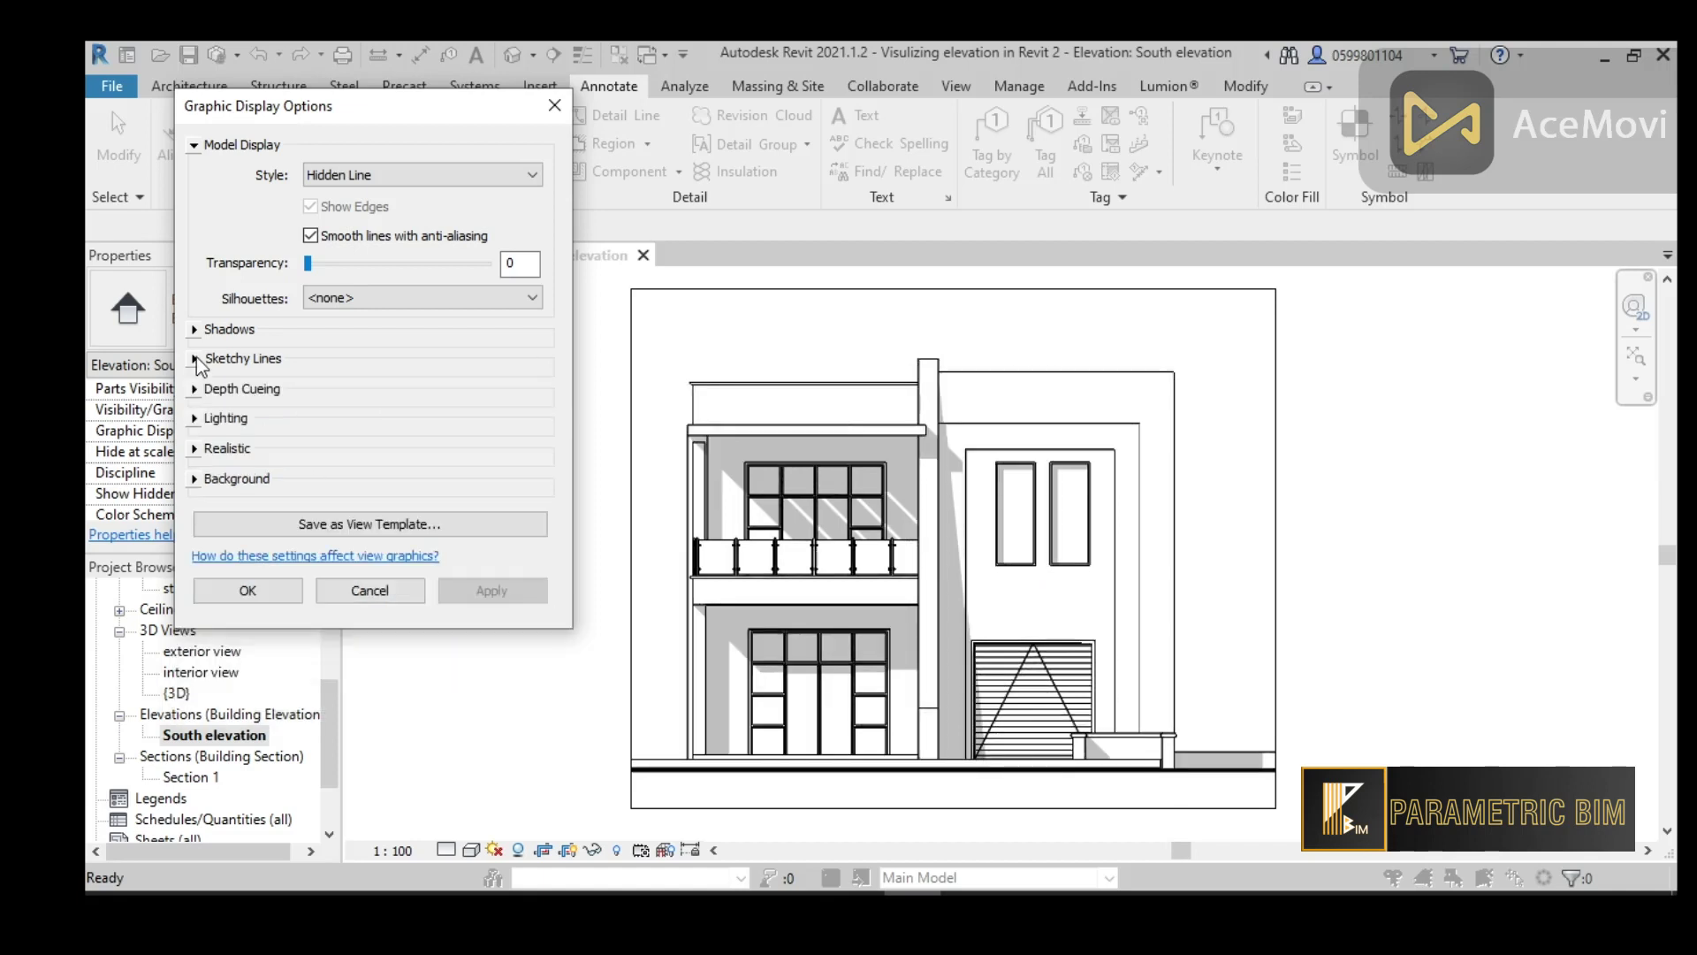
Enable Show Depth under Depth Cueing with a near fade location of 10, and apply it to the elevation
left_click(194, 389)
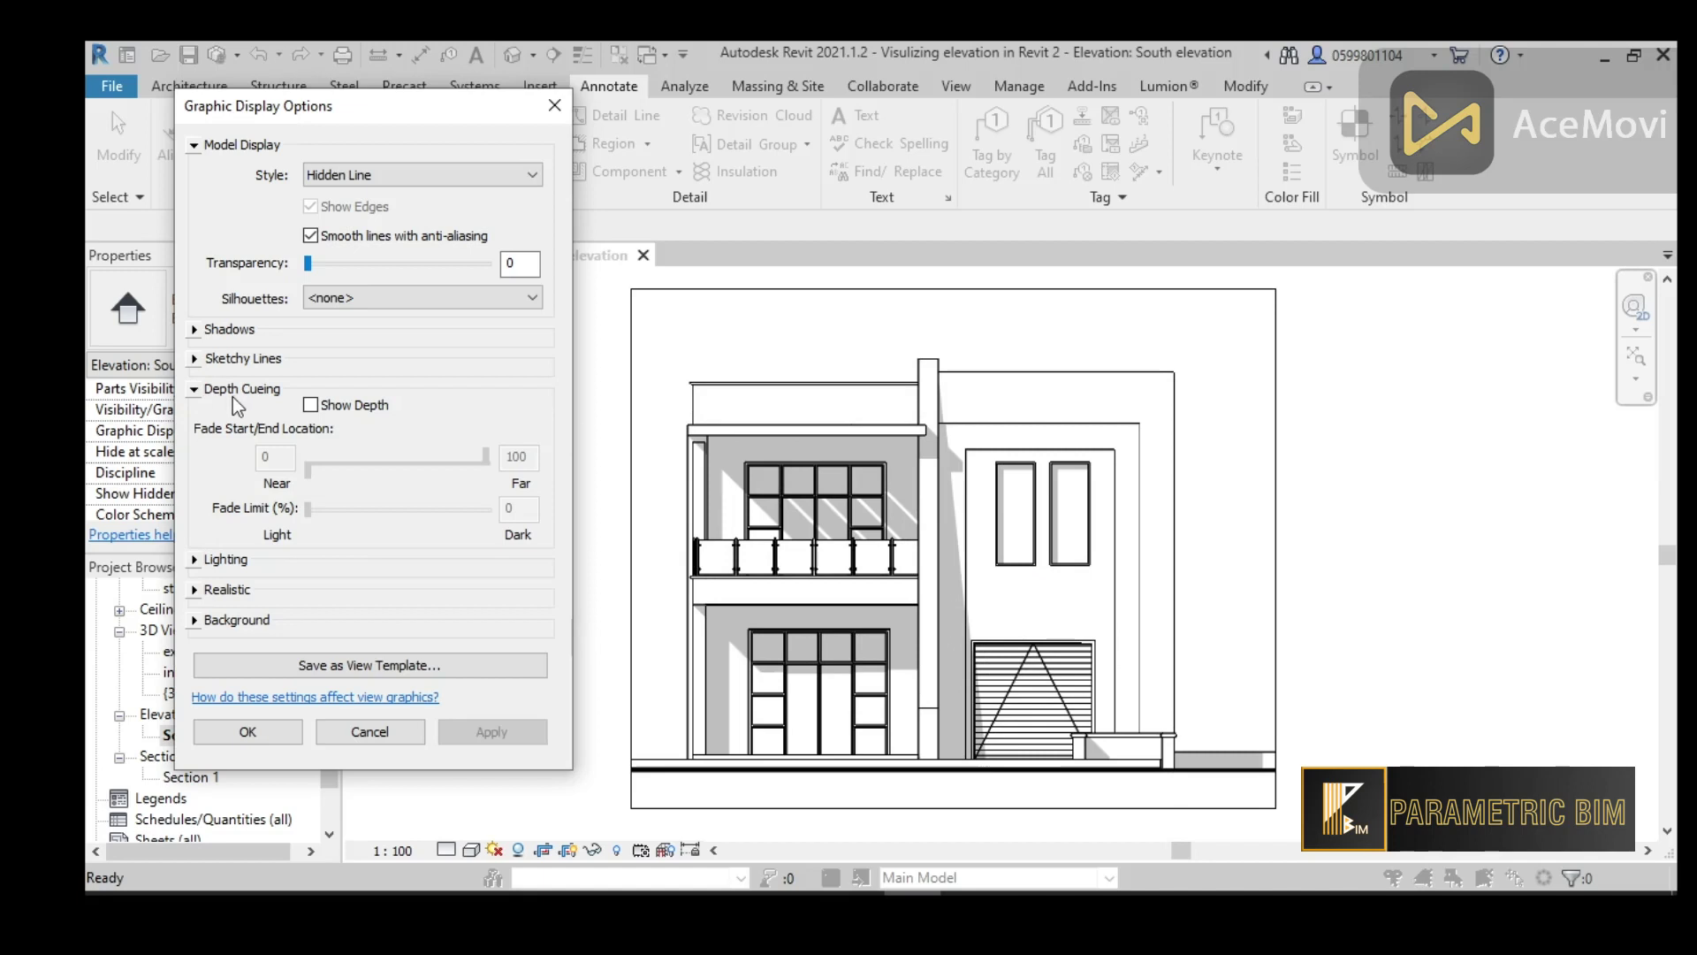
left_click(310, 404)
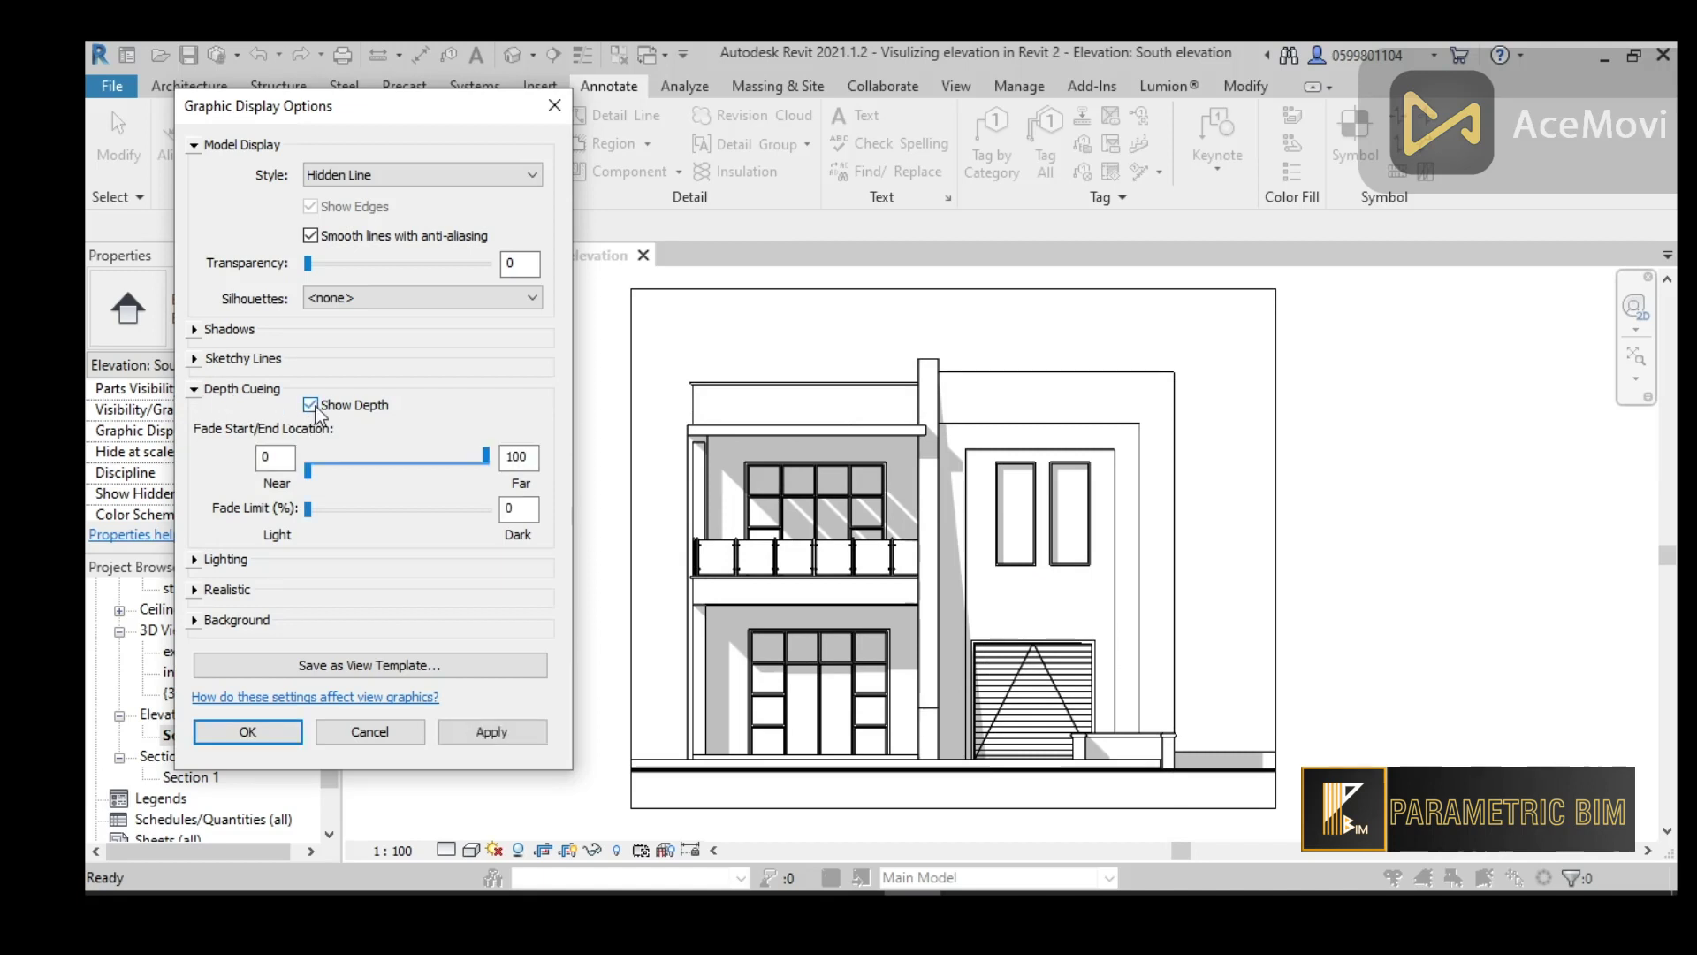
left_click_drag(308, 468, 325, 470)
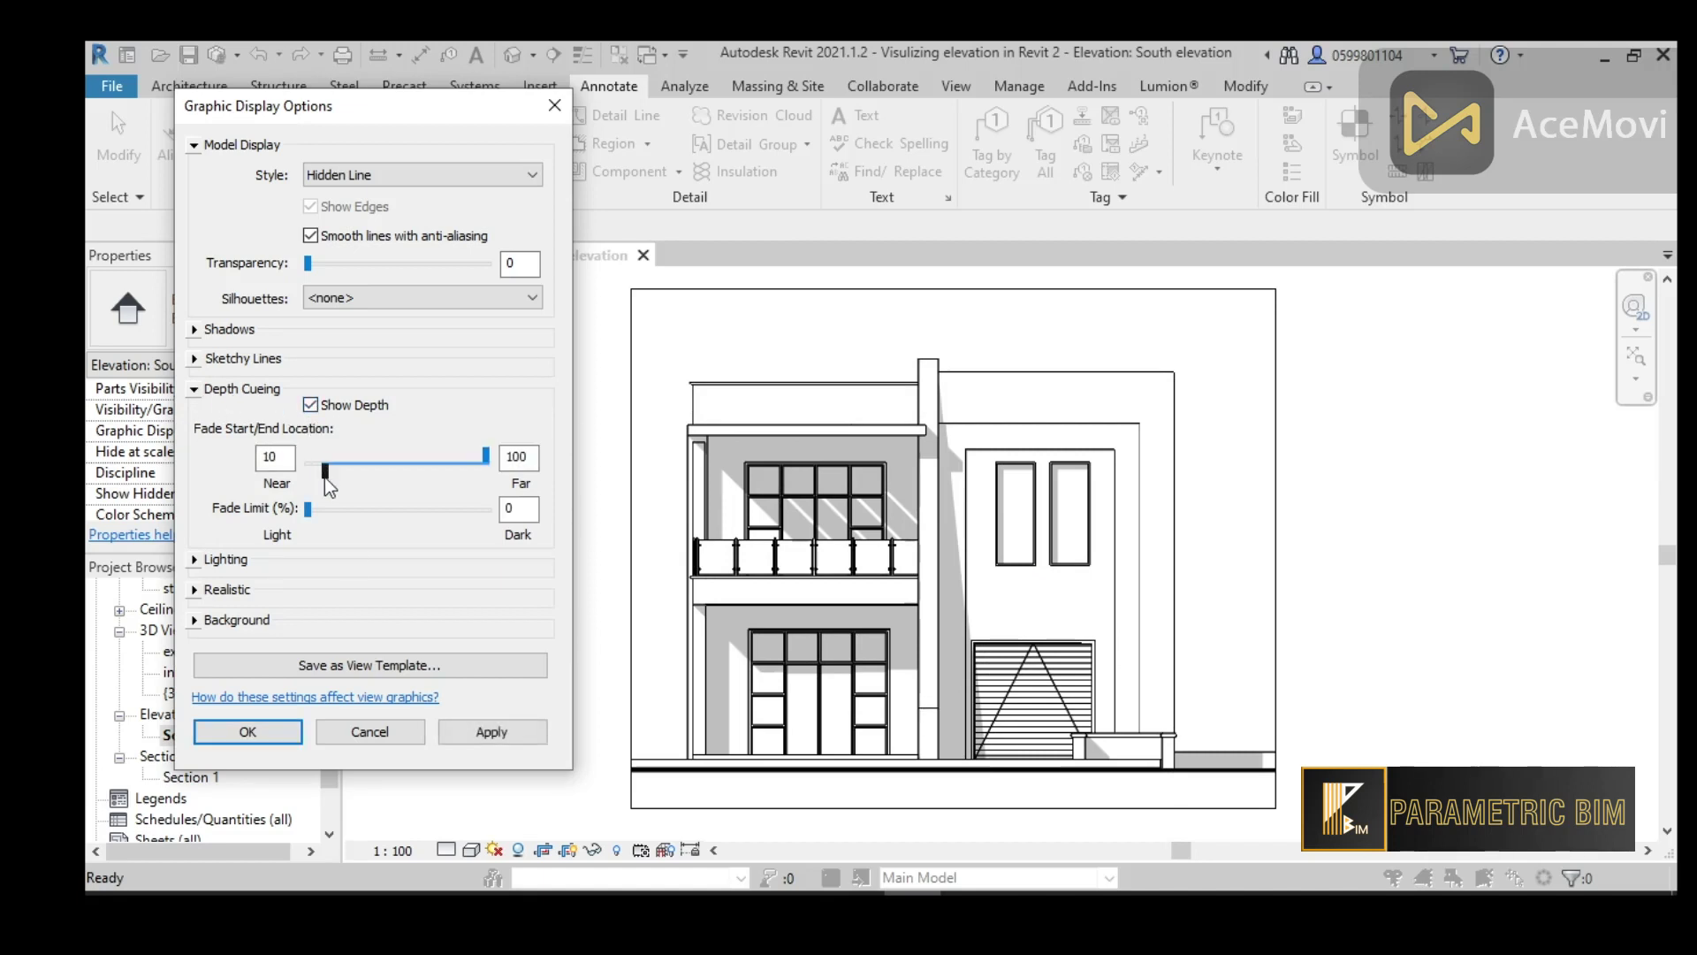
left_click(484, 733)
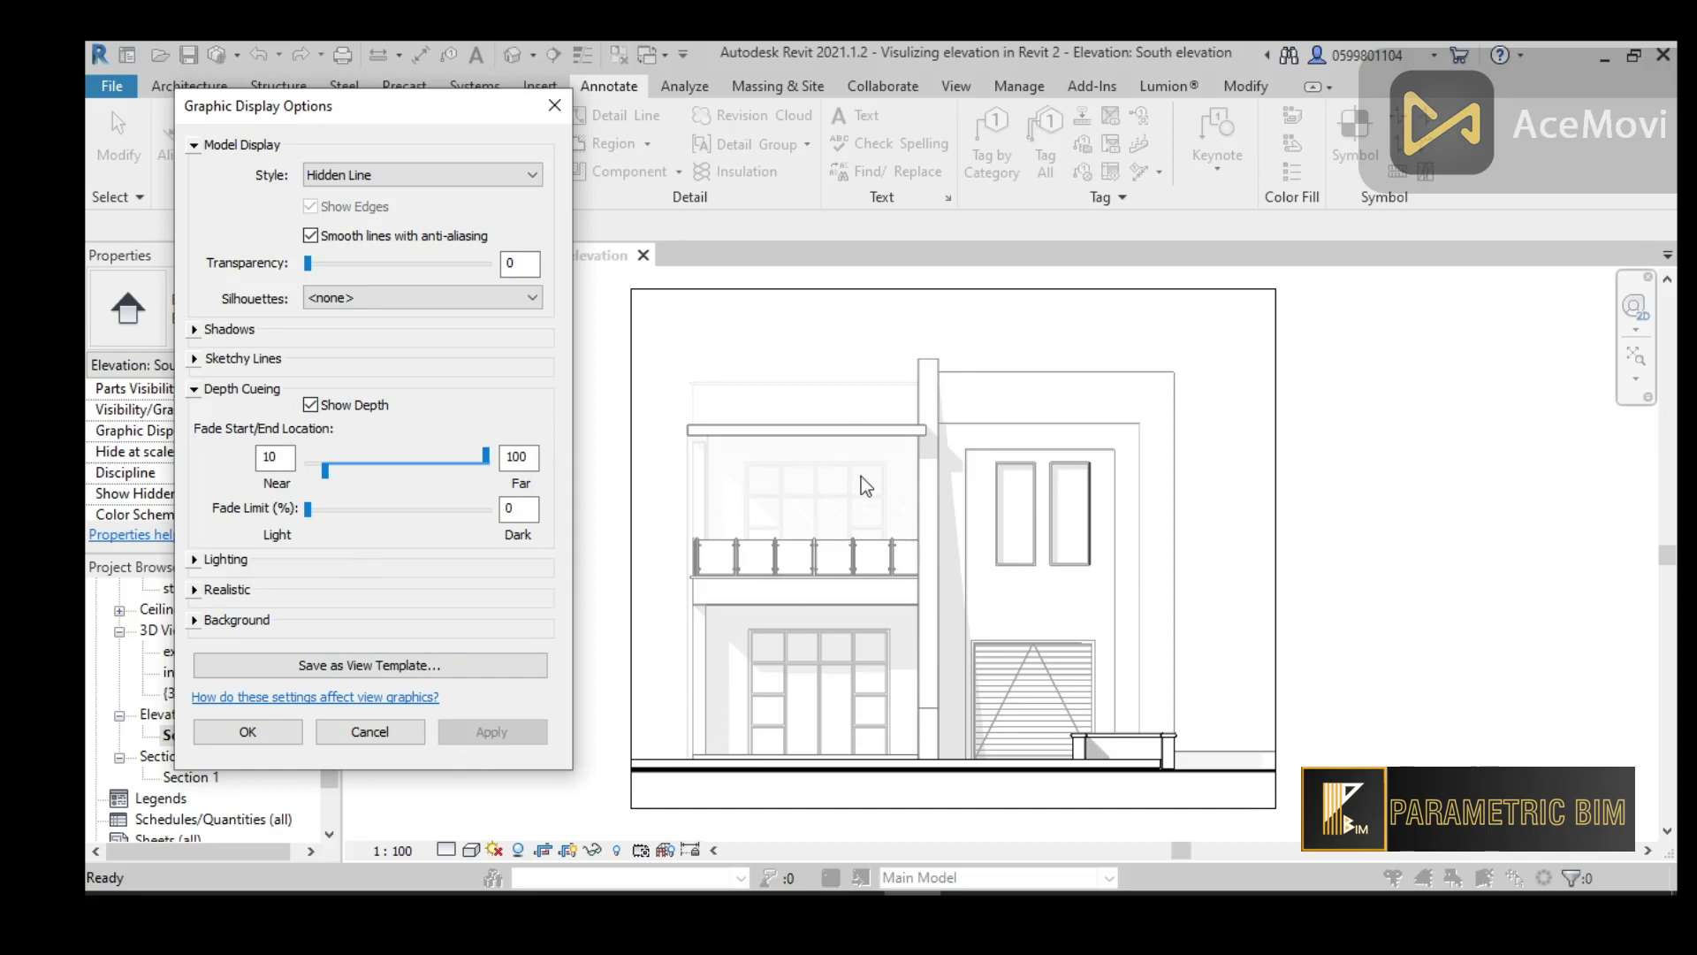
Reset the near fade location to 0, disable Show Depth and apply the change to the elevation
left_click_drag(325, 470, 308, 470)
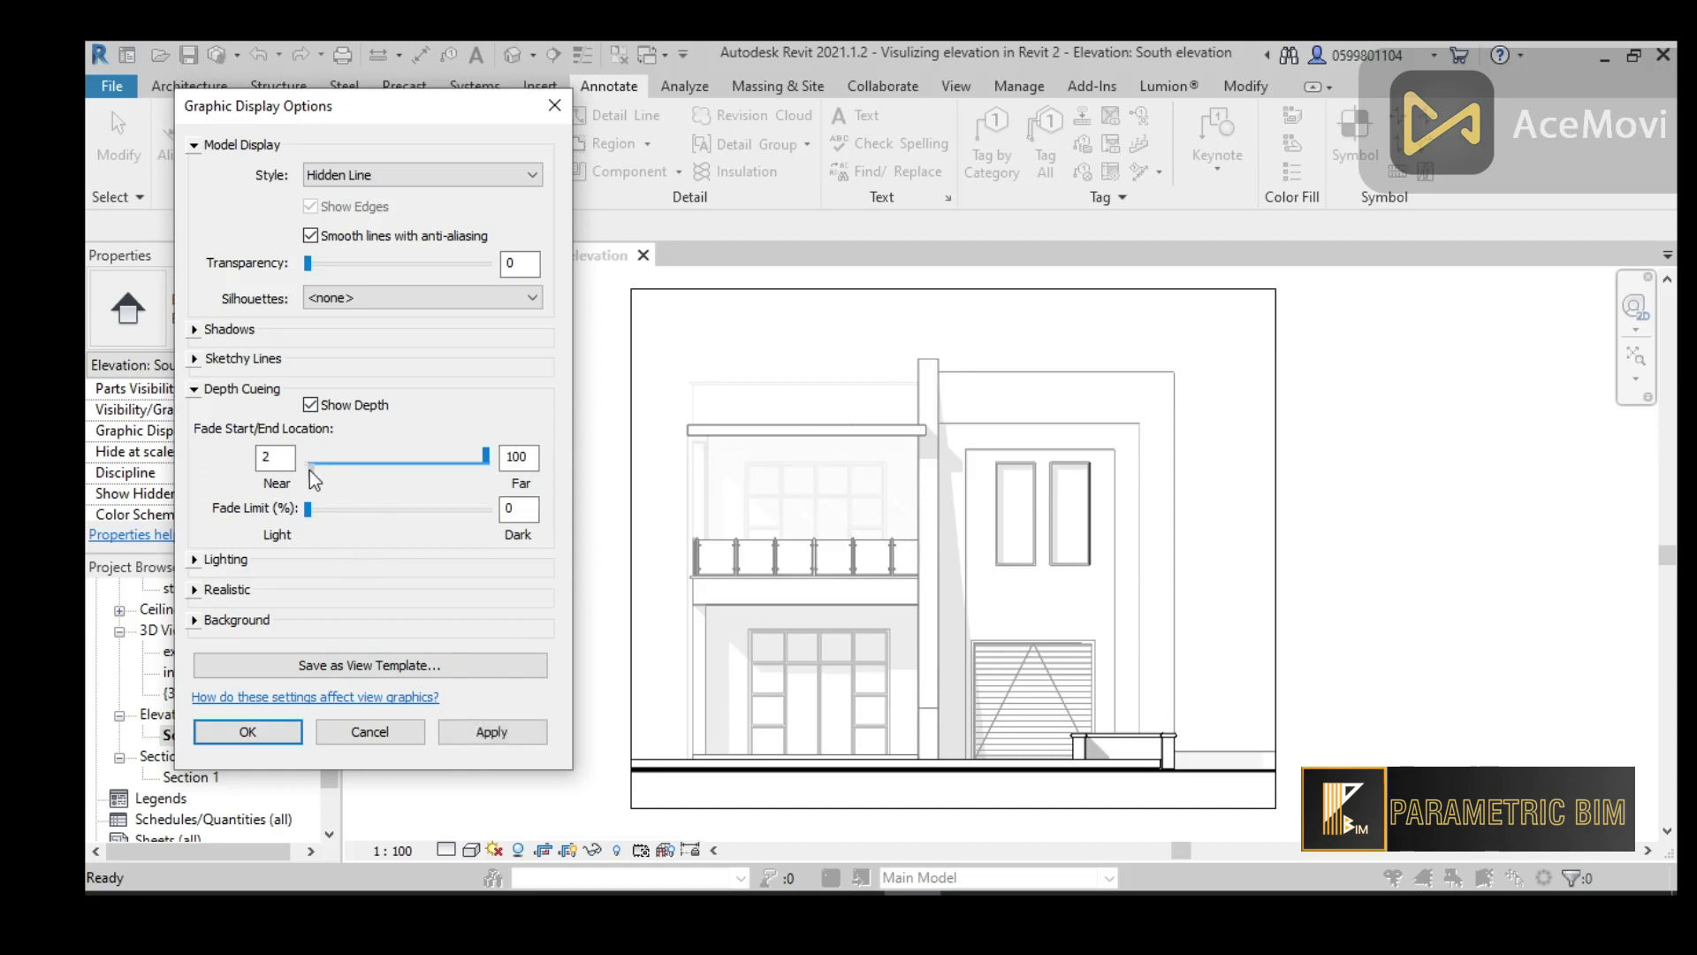
left_click(481, 734)
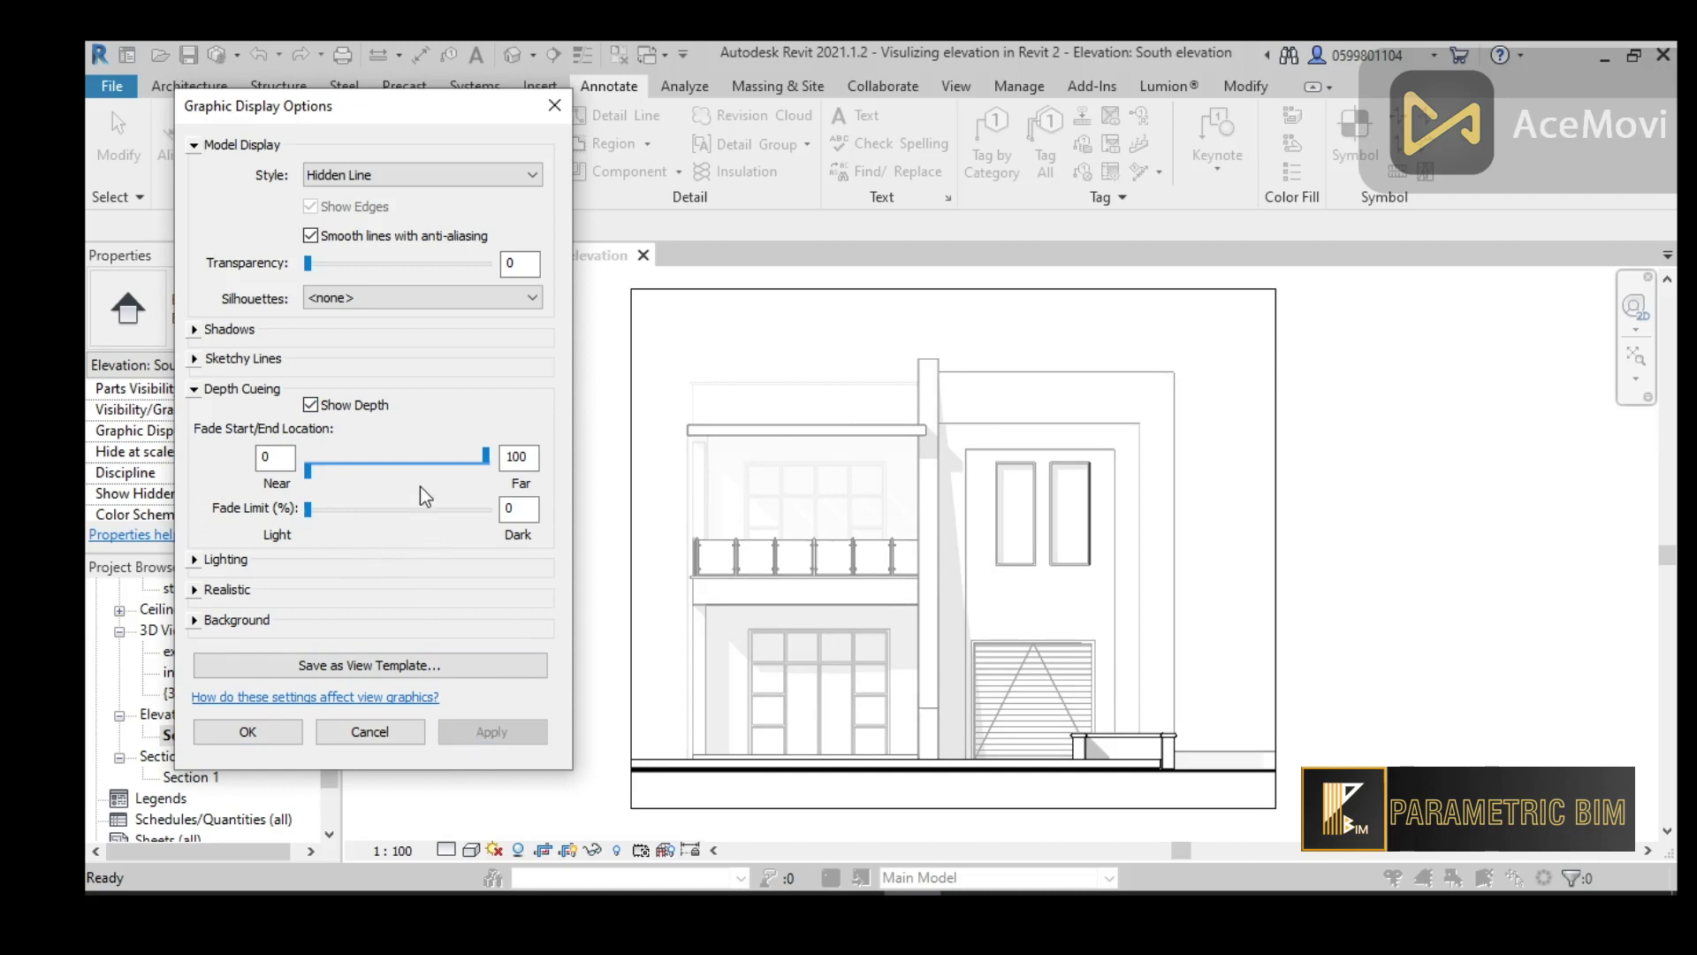
left_click(311, 405)
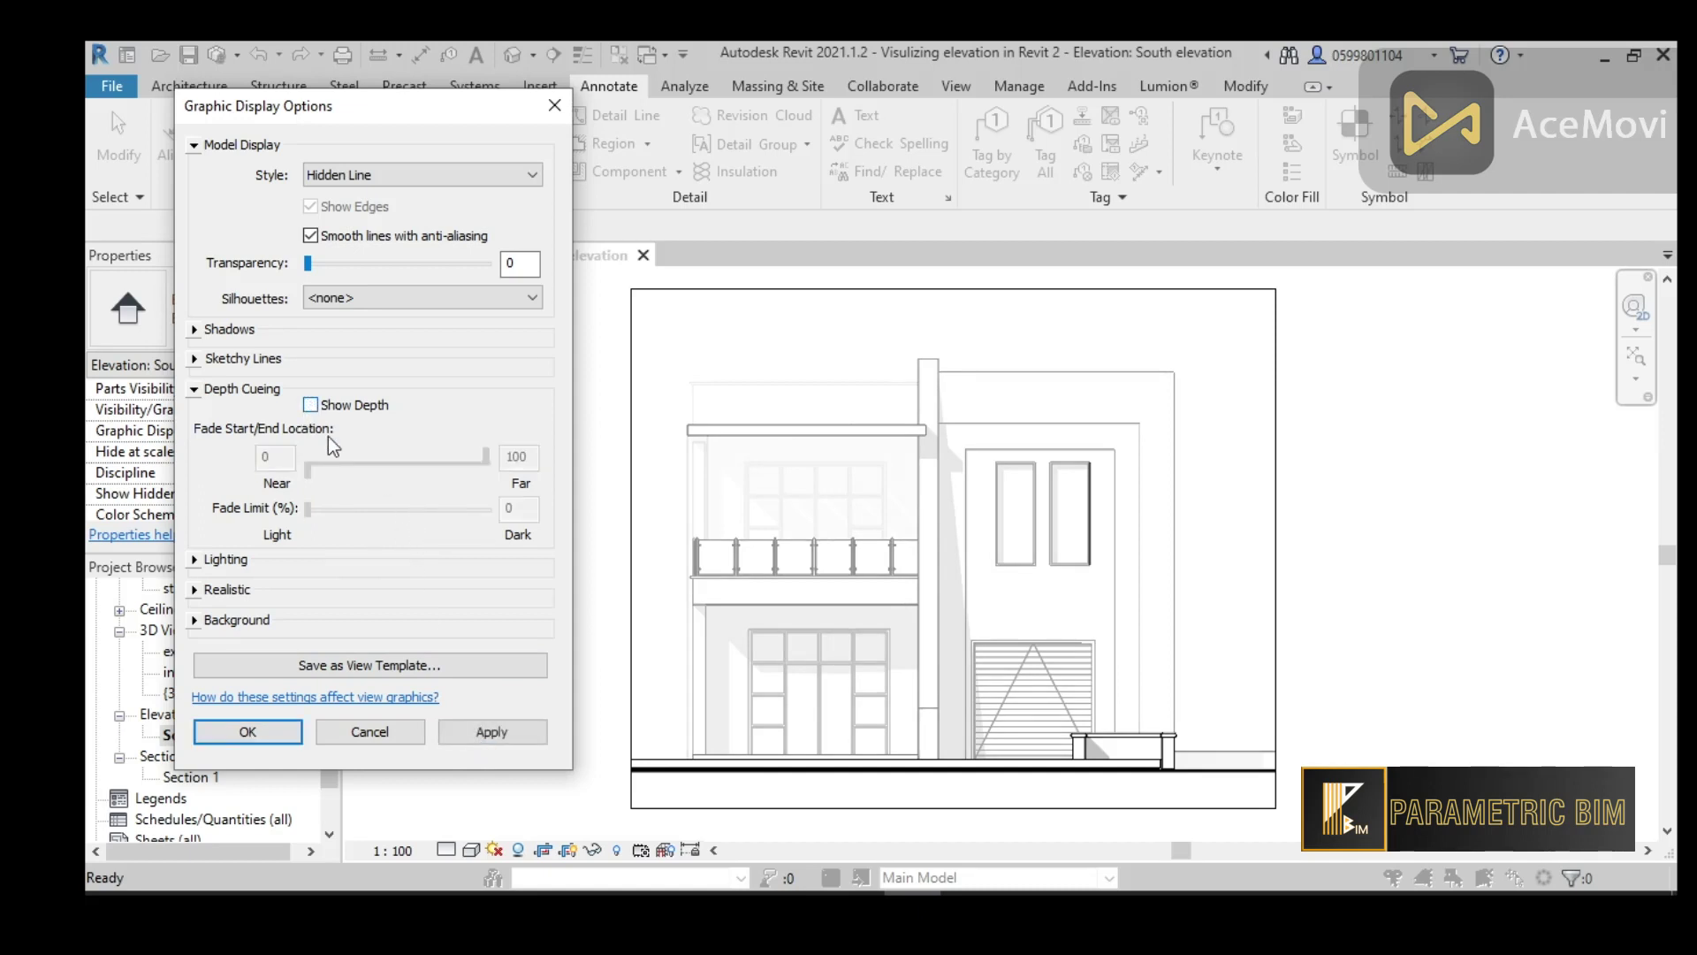
left_click(485, 733)
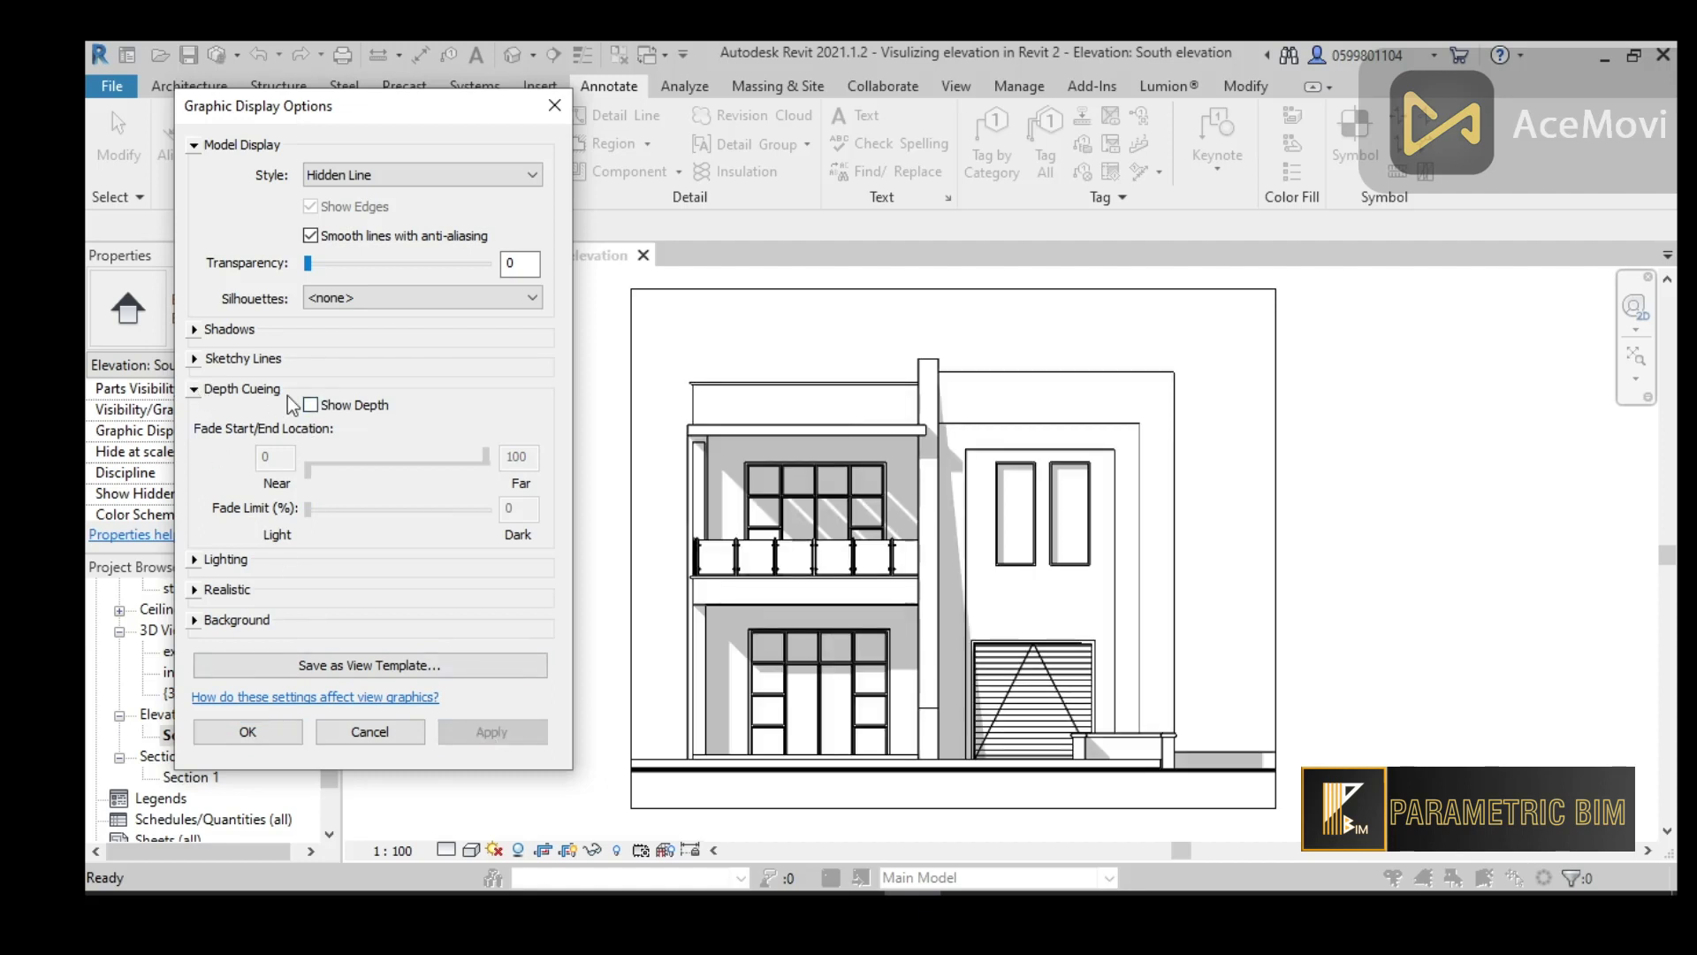
left_click(192, 389)
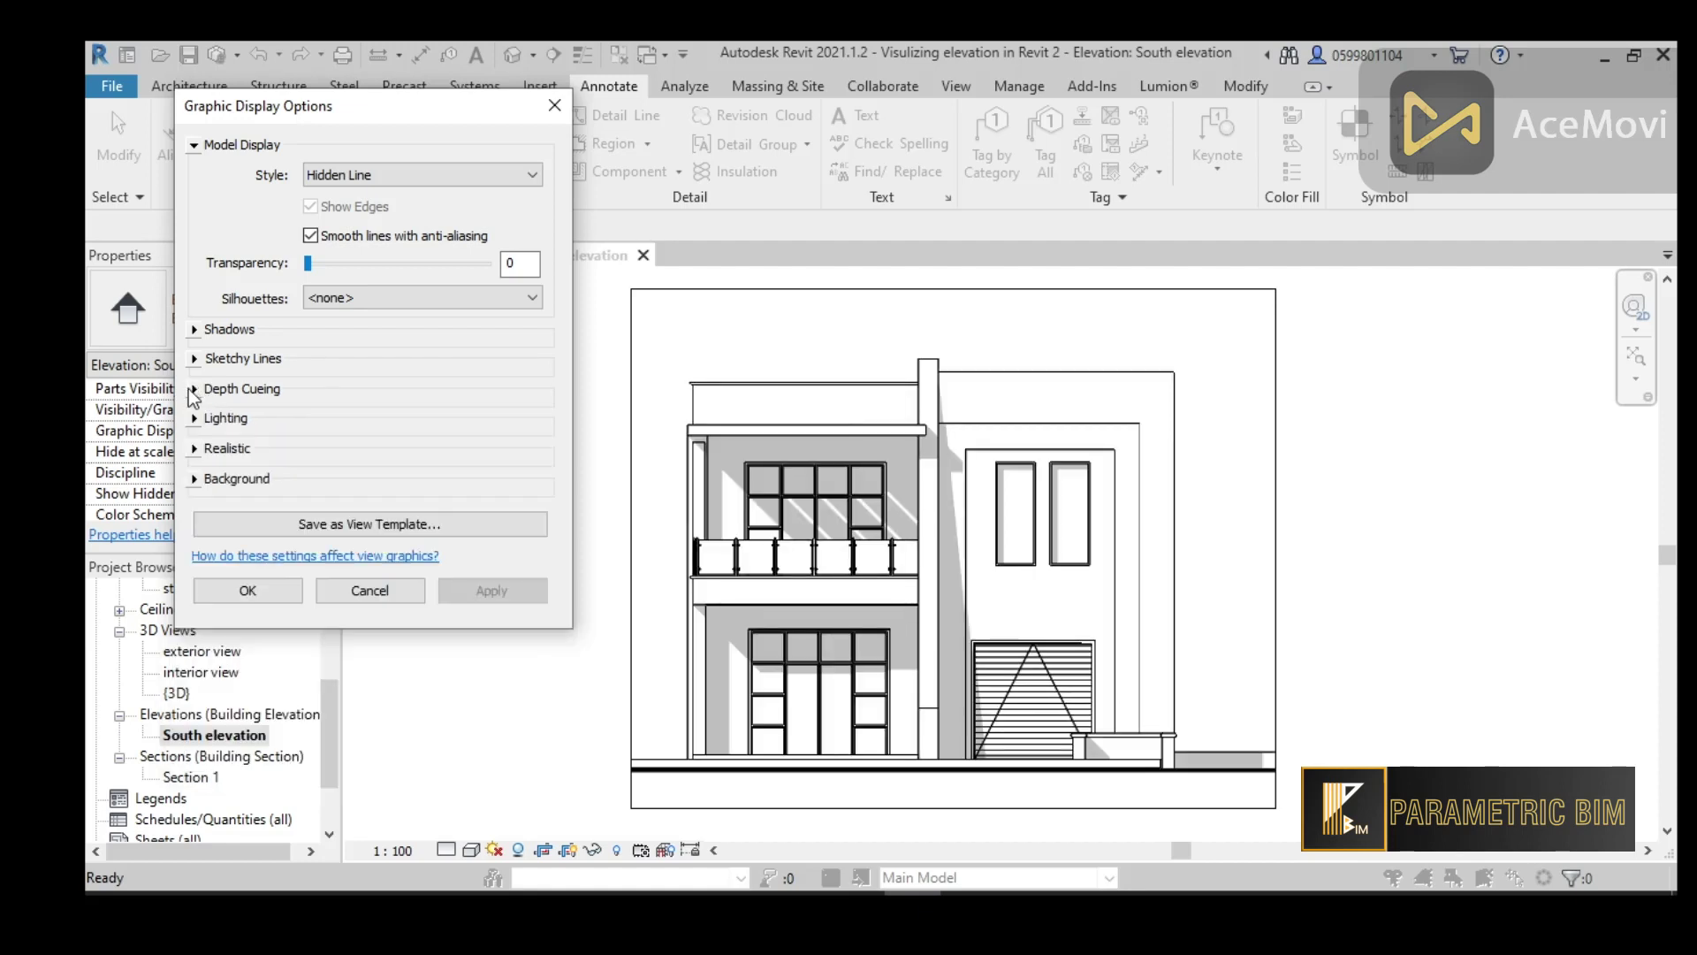
Set the elevation's lighting to a Sun value of 27 and an Ambient Light value of 32, and apply it
left_click(195, 421)
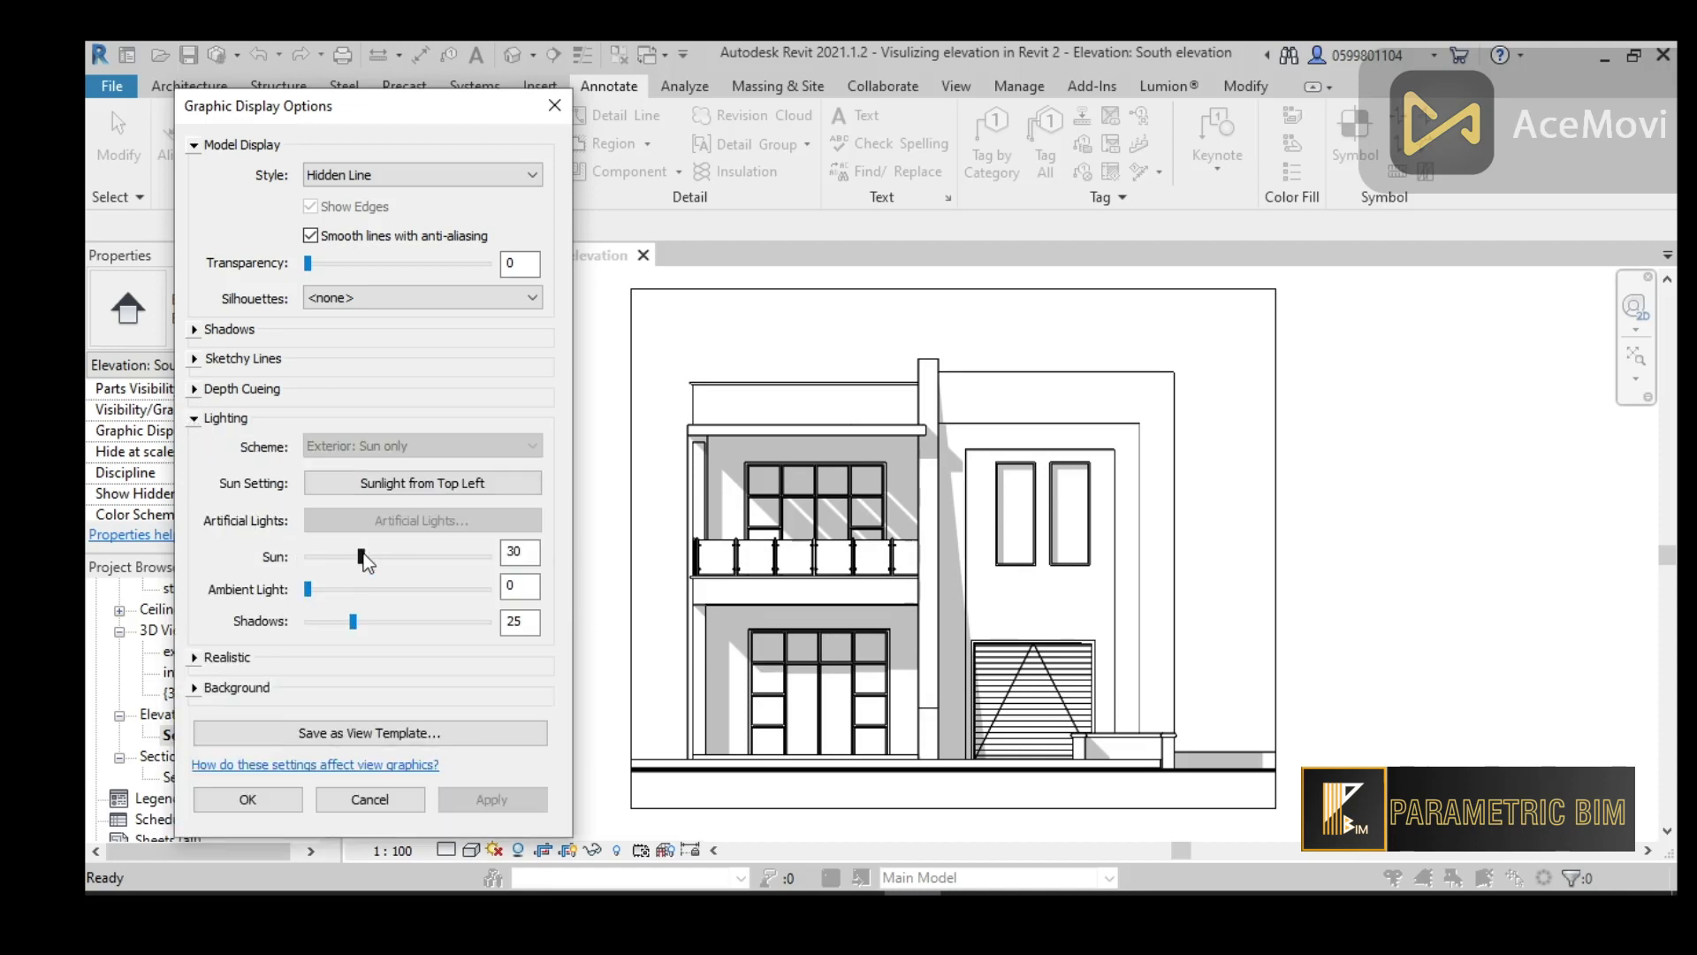
left_click_drag(361, 557, 355, 557)
left_click(469, 797)
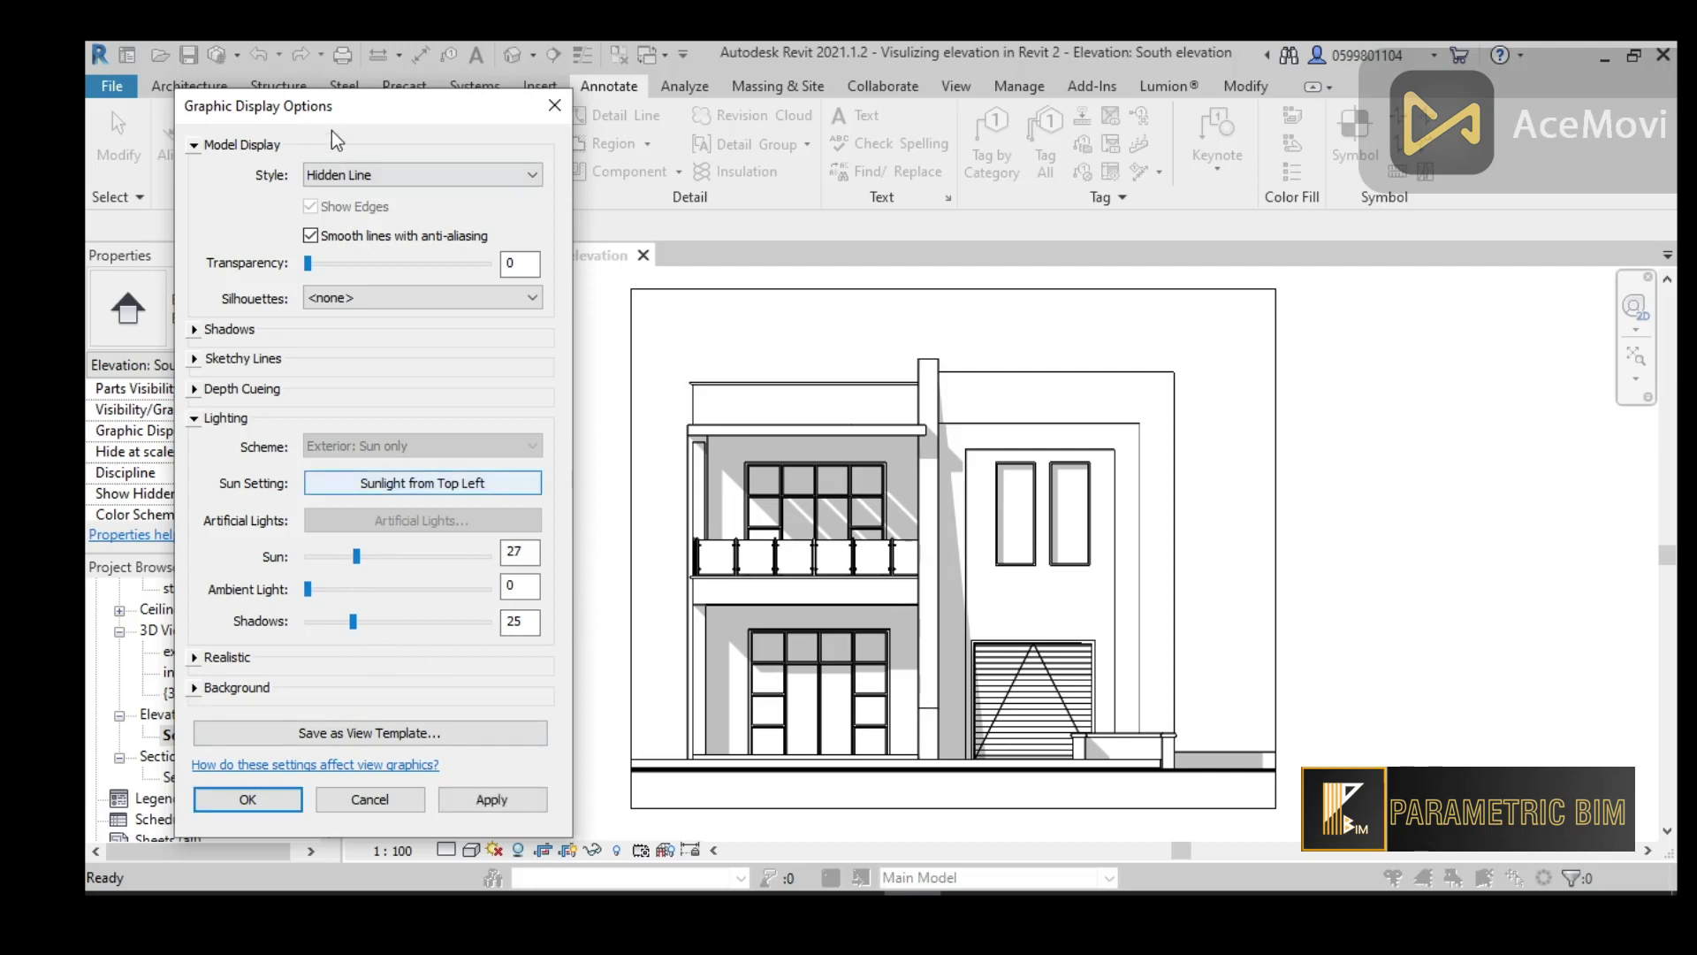
left_click_drag(331, 115, 331, 91)
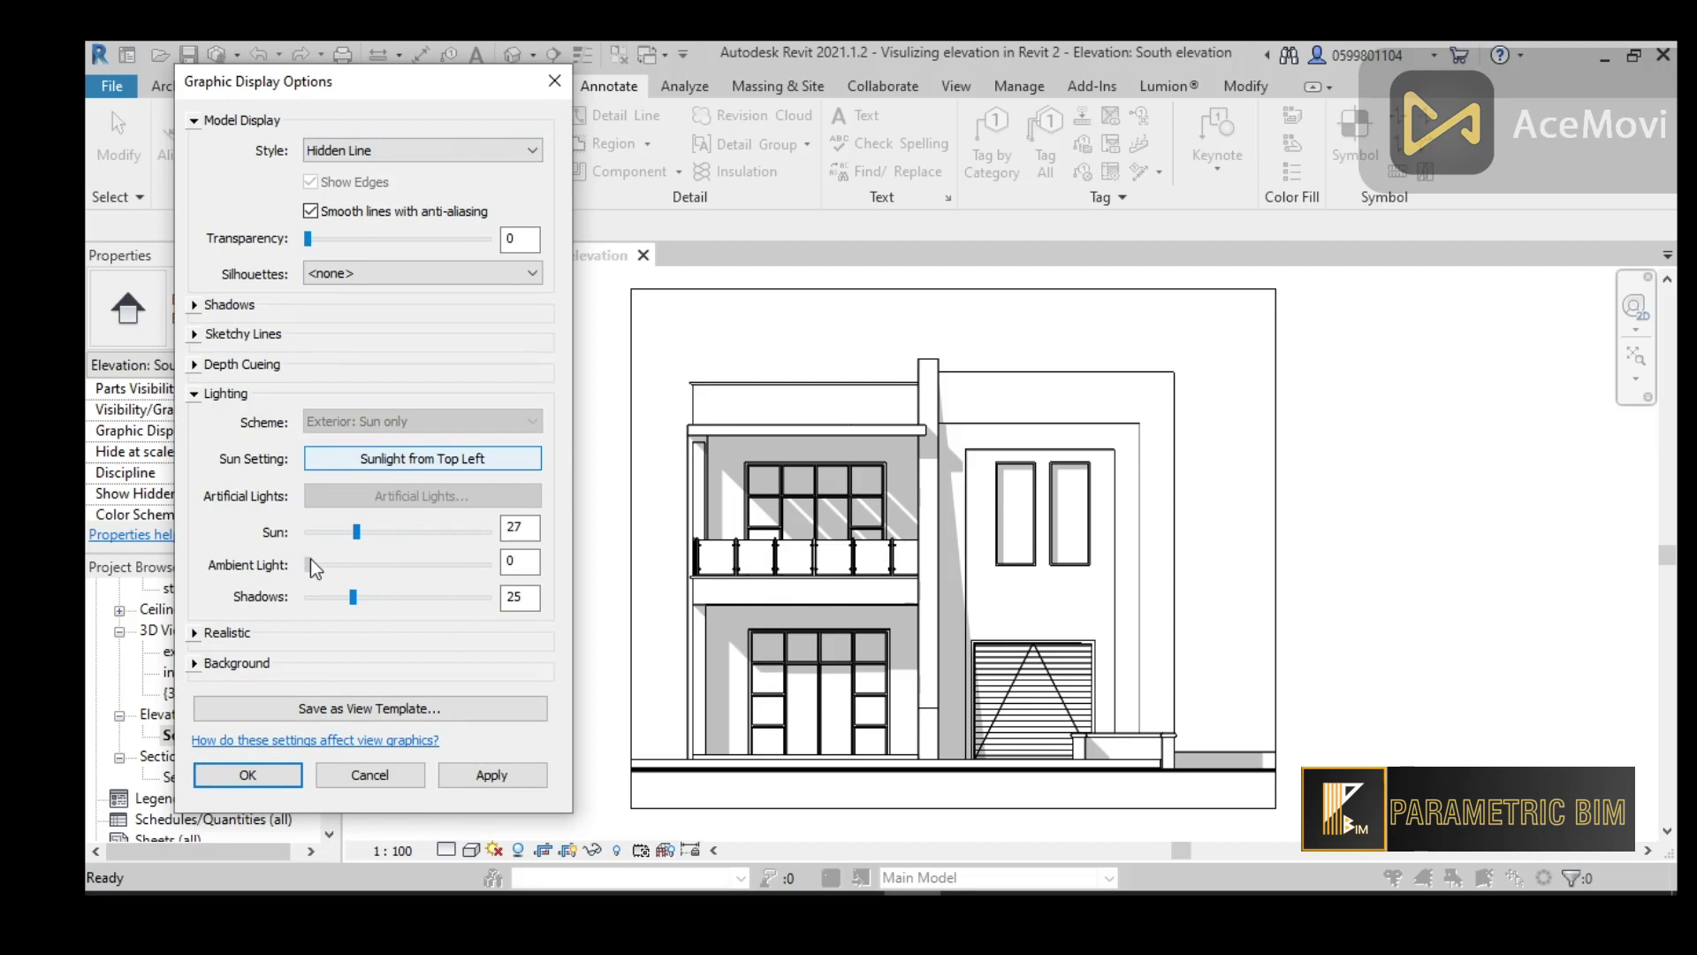
left_click_drag(309, 561, 364, 562)
left_click(506, 772)
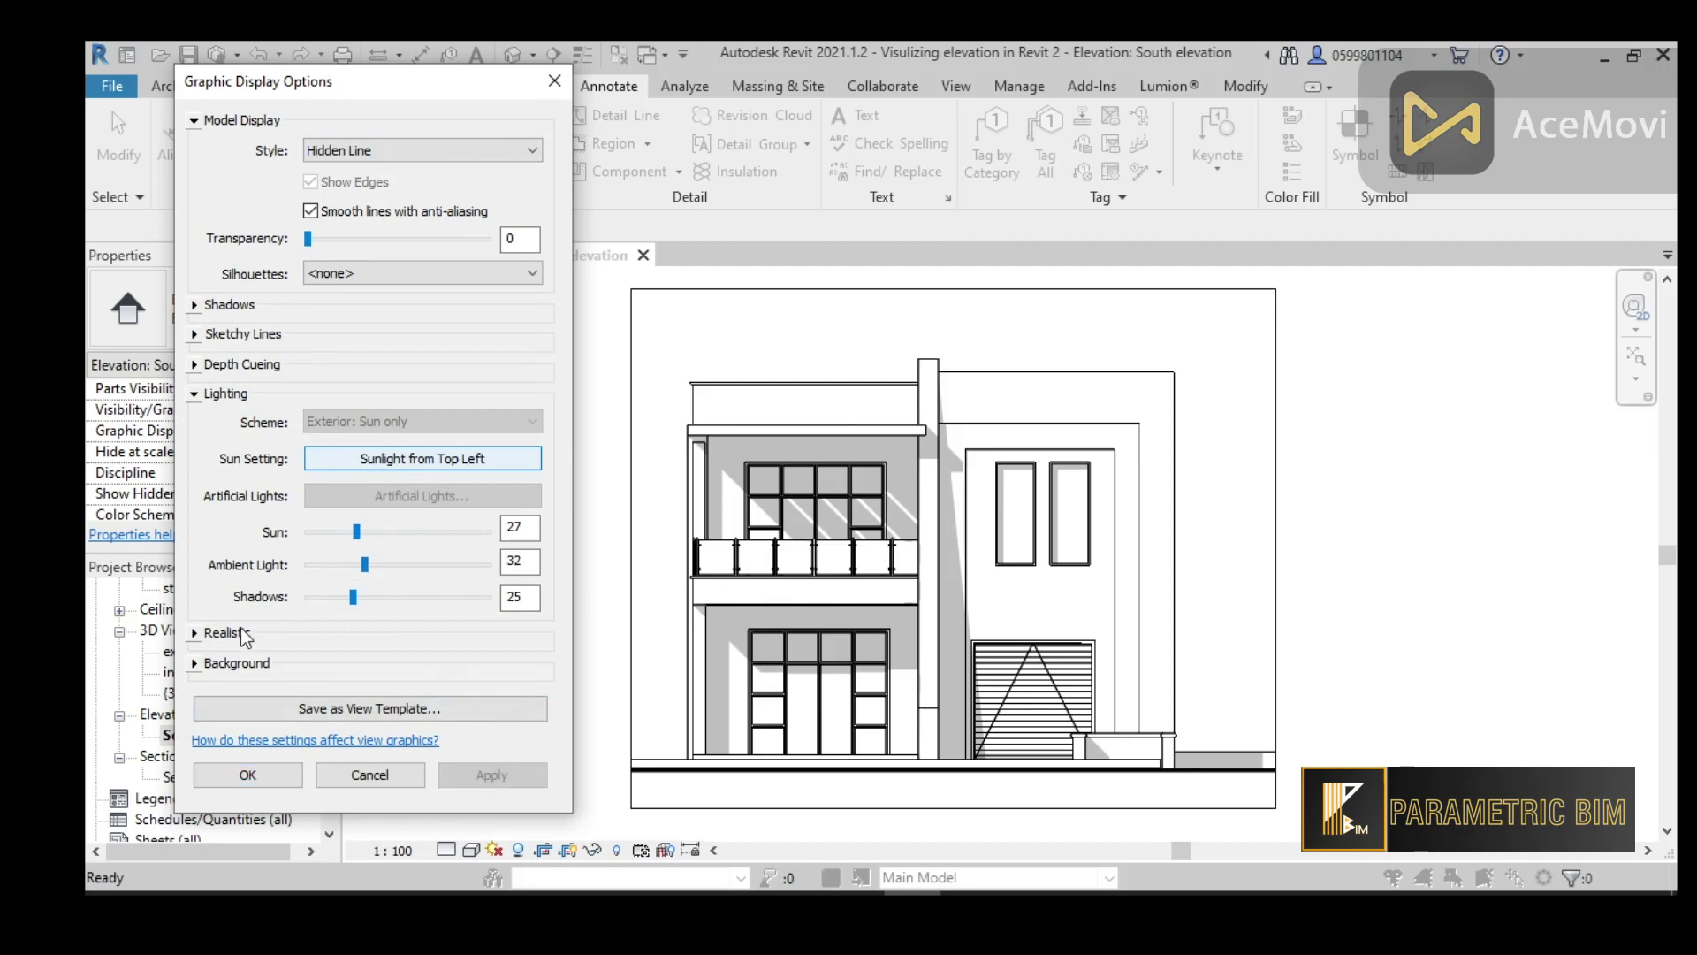
left_click(193, 391)
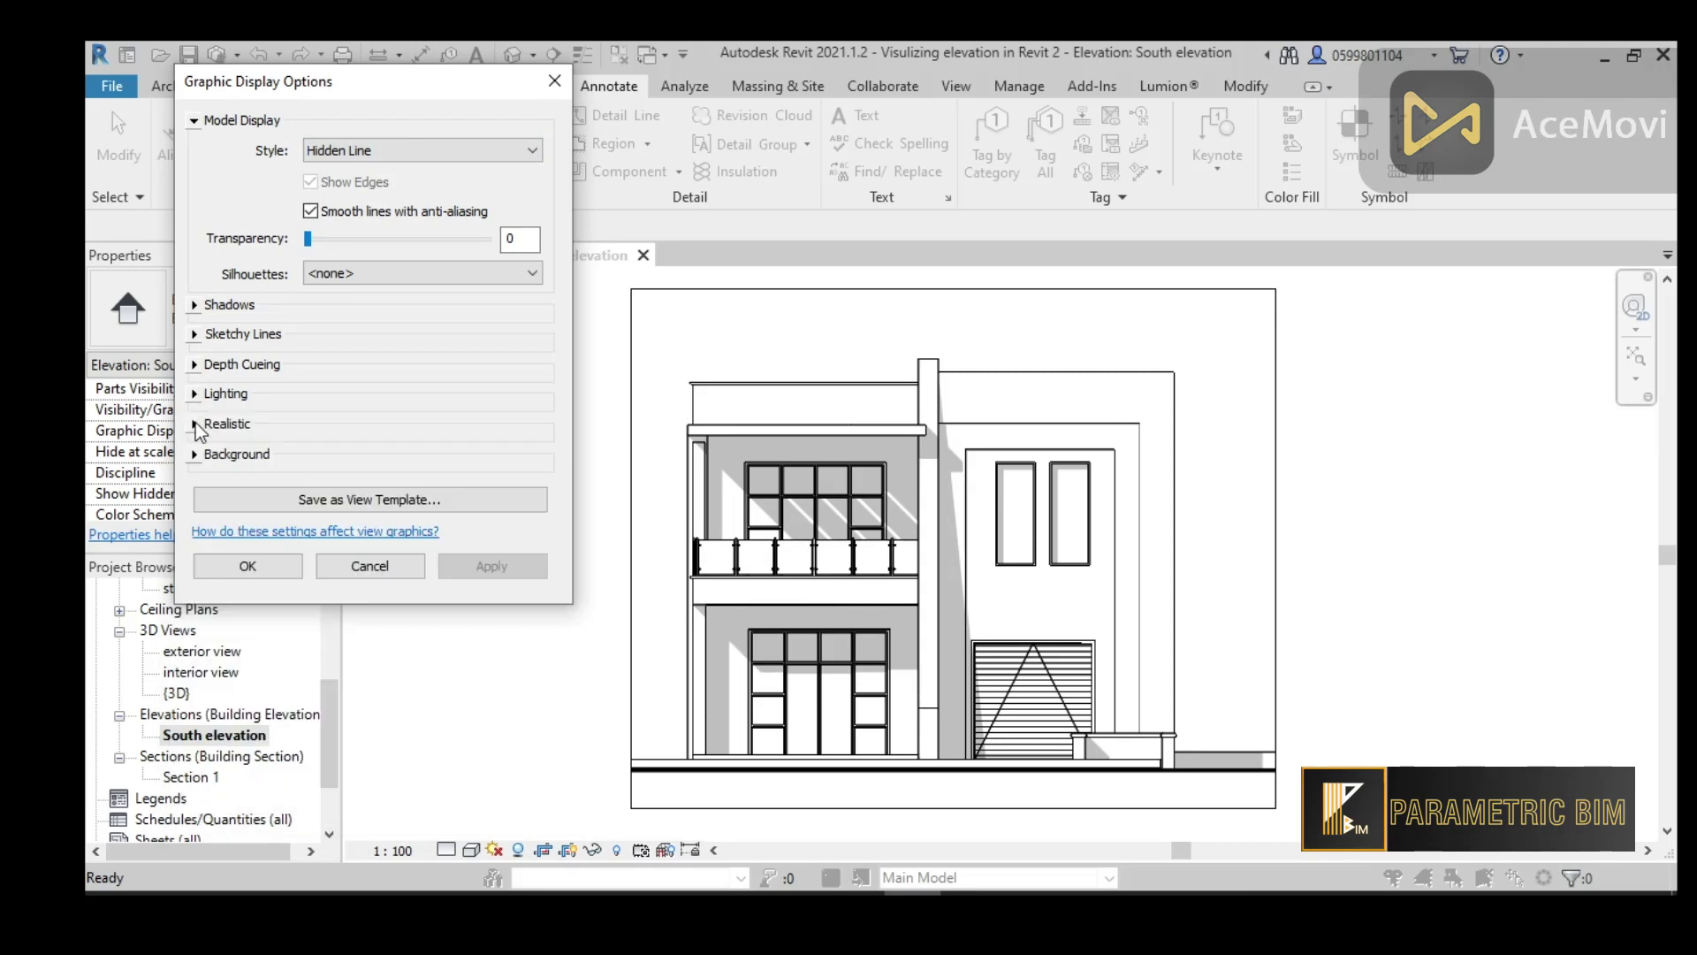
Try the Sky background for the elevation and apply it
left_click(194, 455)
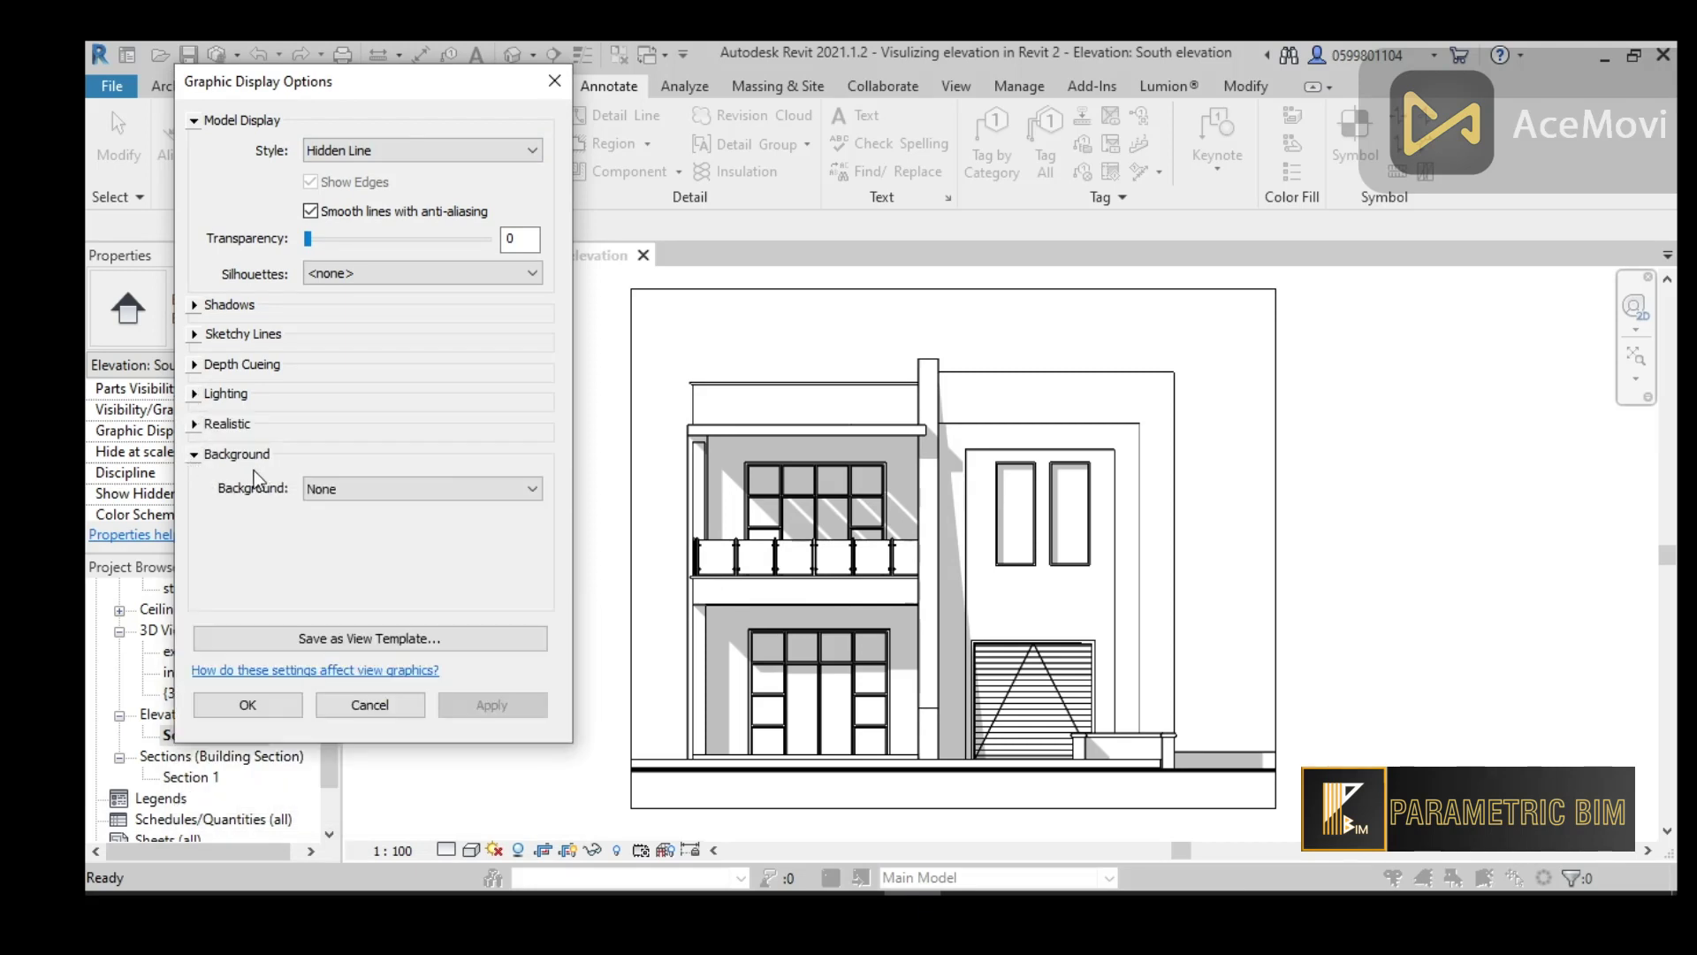
left_click(371, 489)
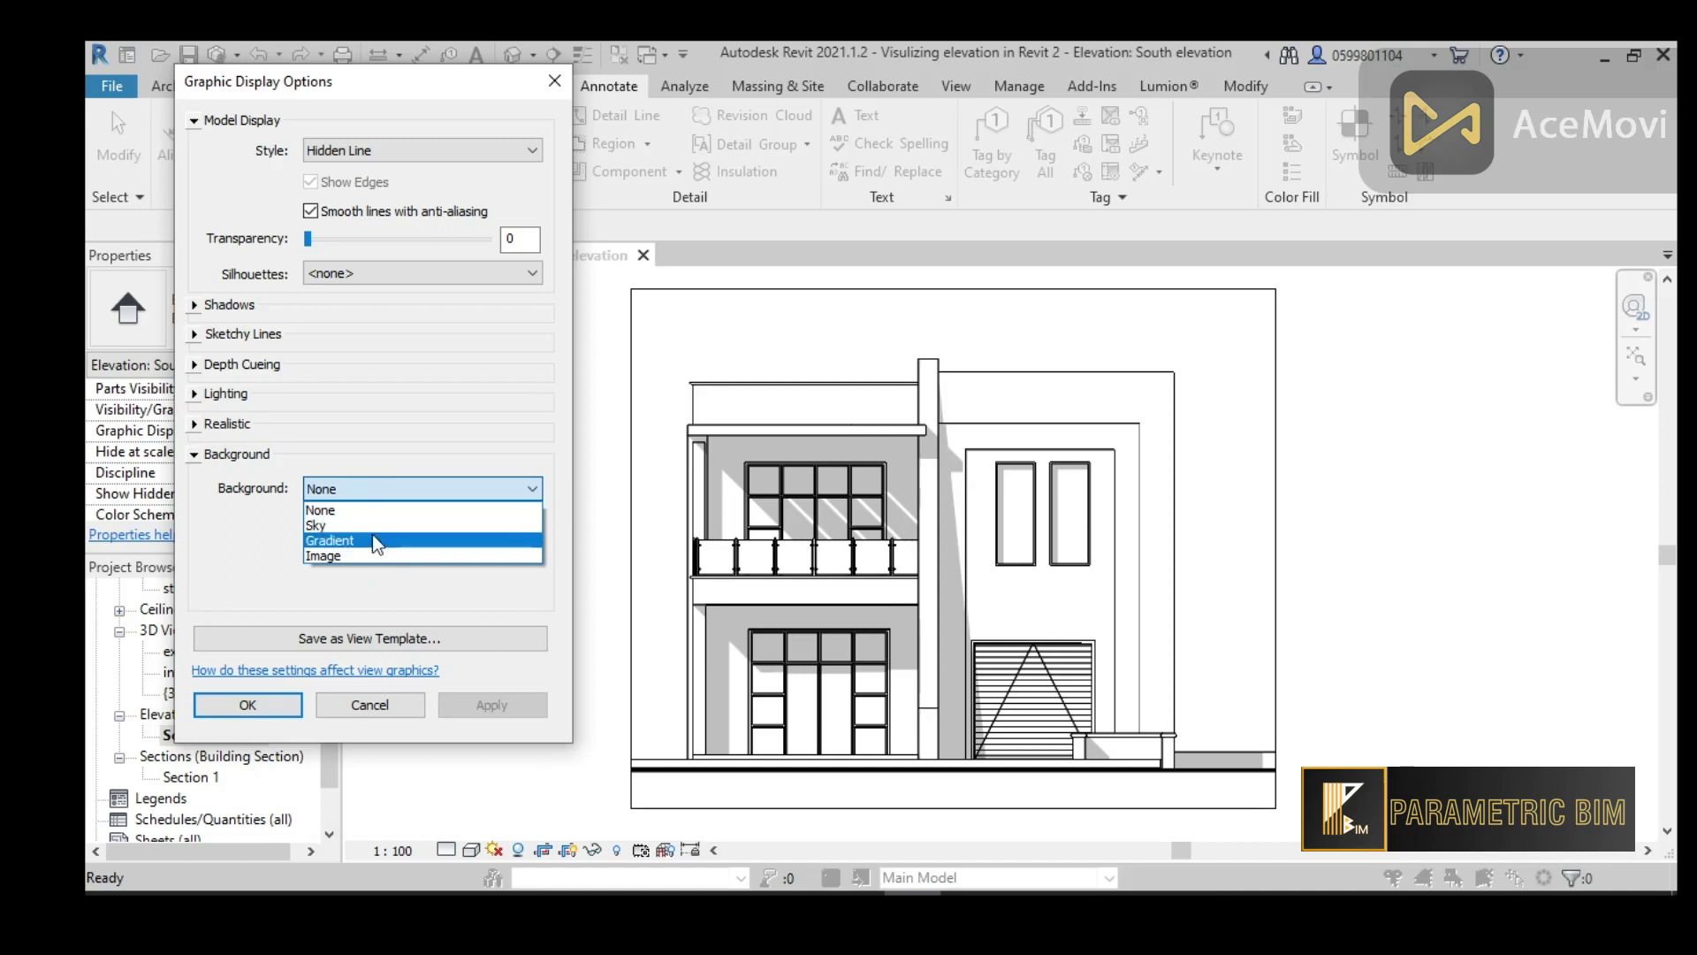
left_click(371, 540)
left_click(371, 489)
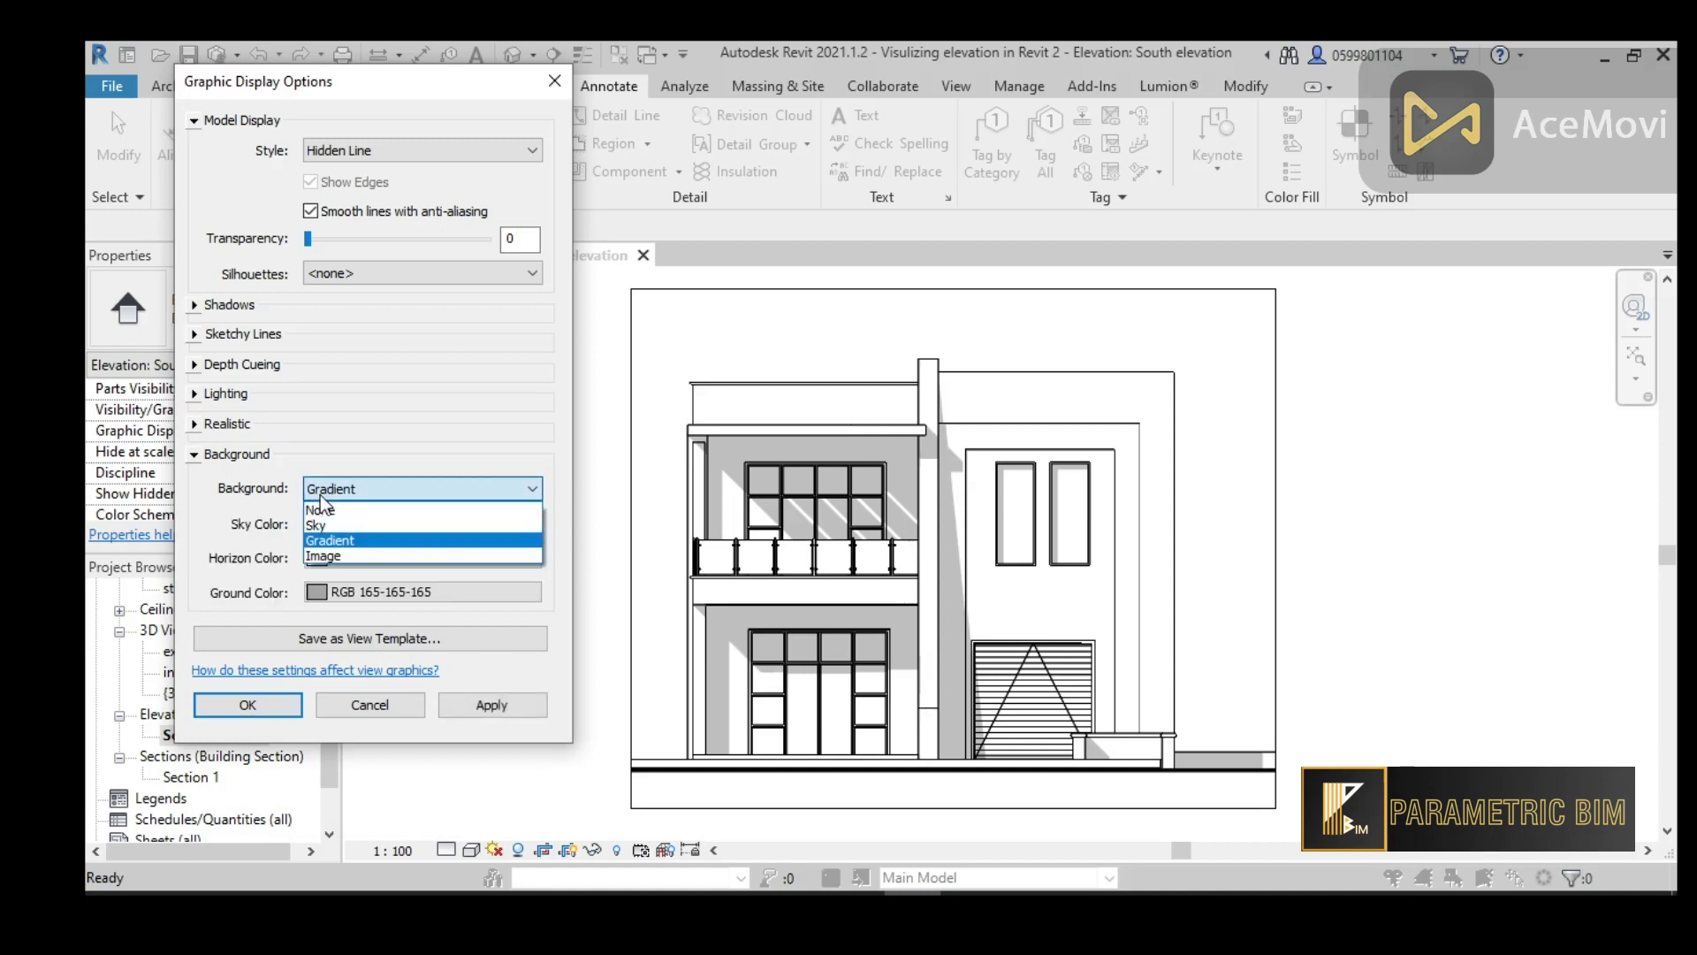
left_click(372, 525)
left_click(491, 705)
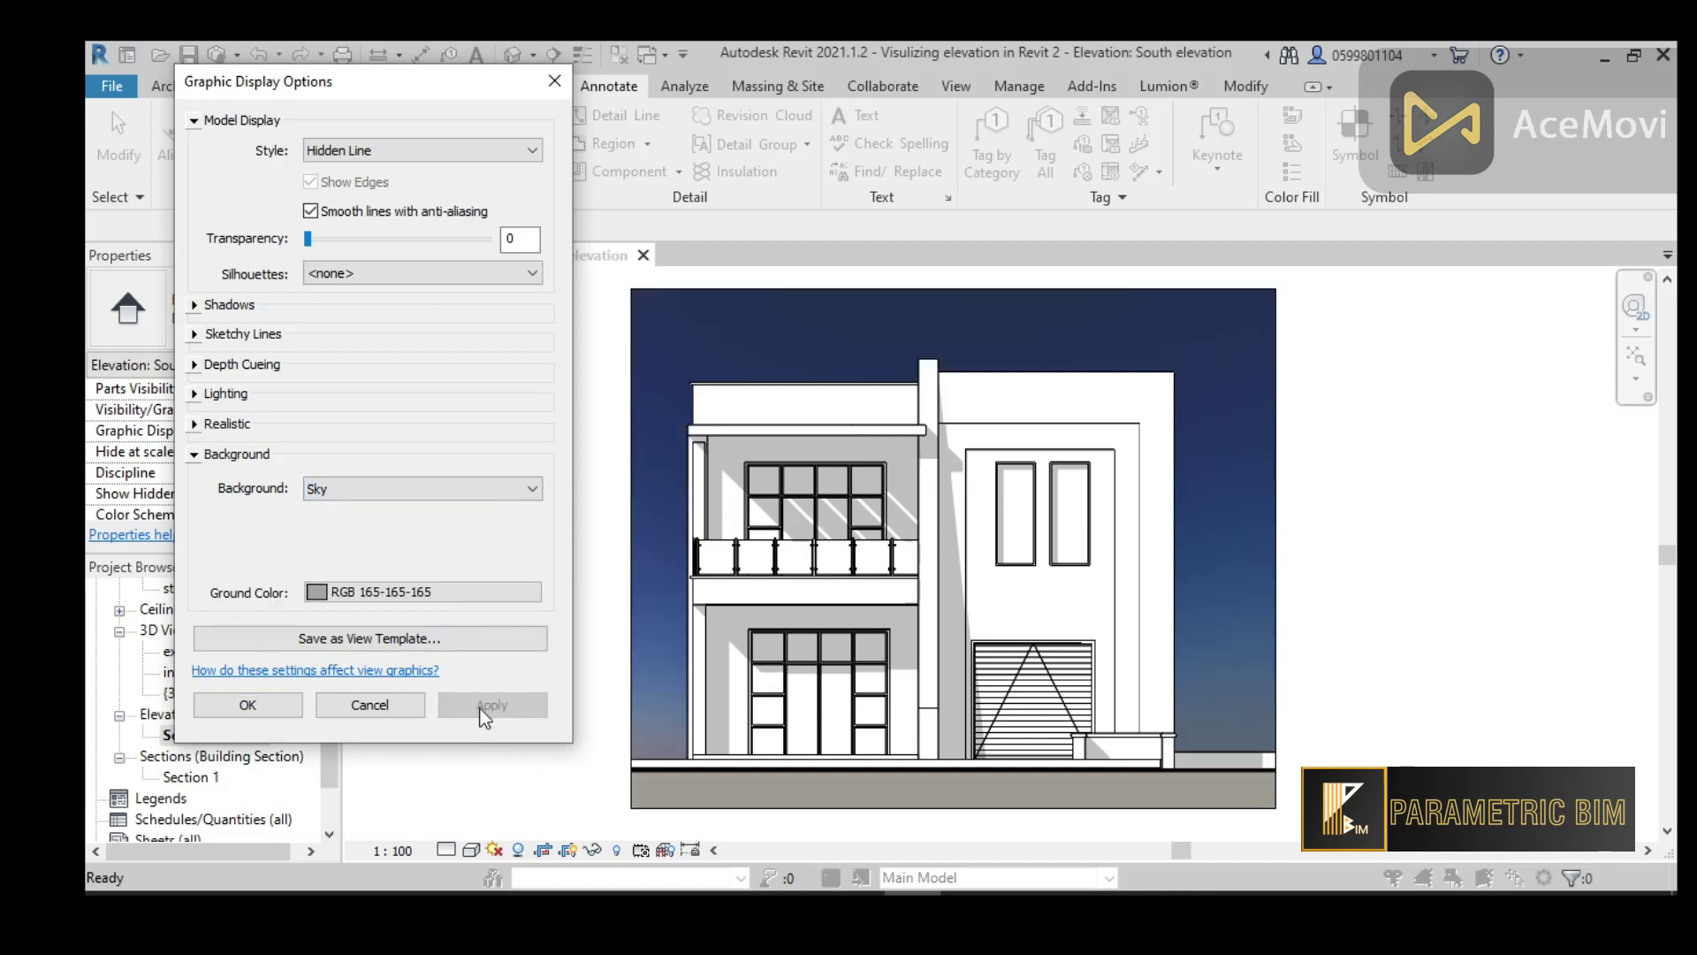
Set the elevation's background to Gradient with the sky color RGB 000-064-128, and apply it
left_click(345, 489)
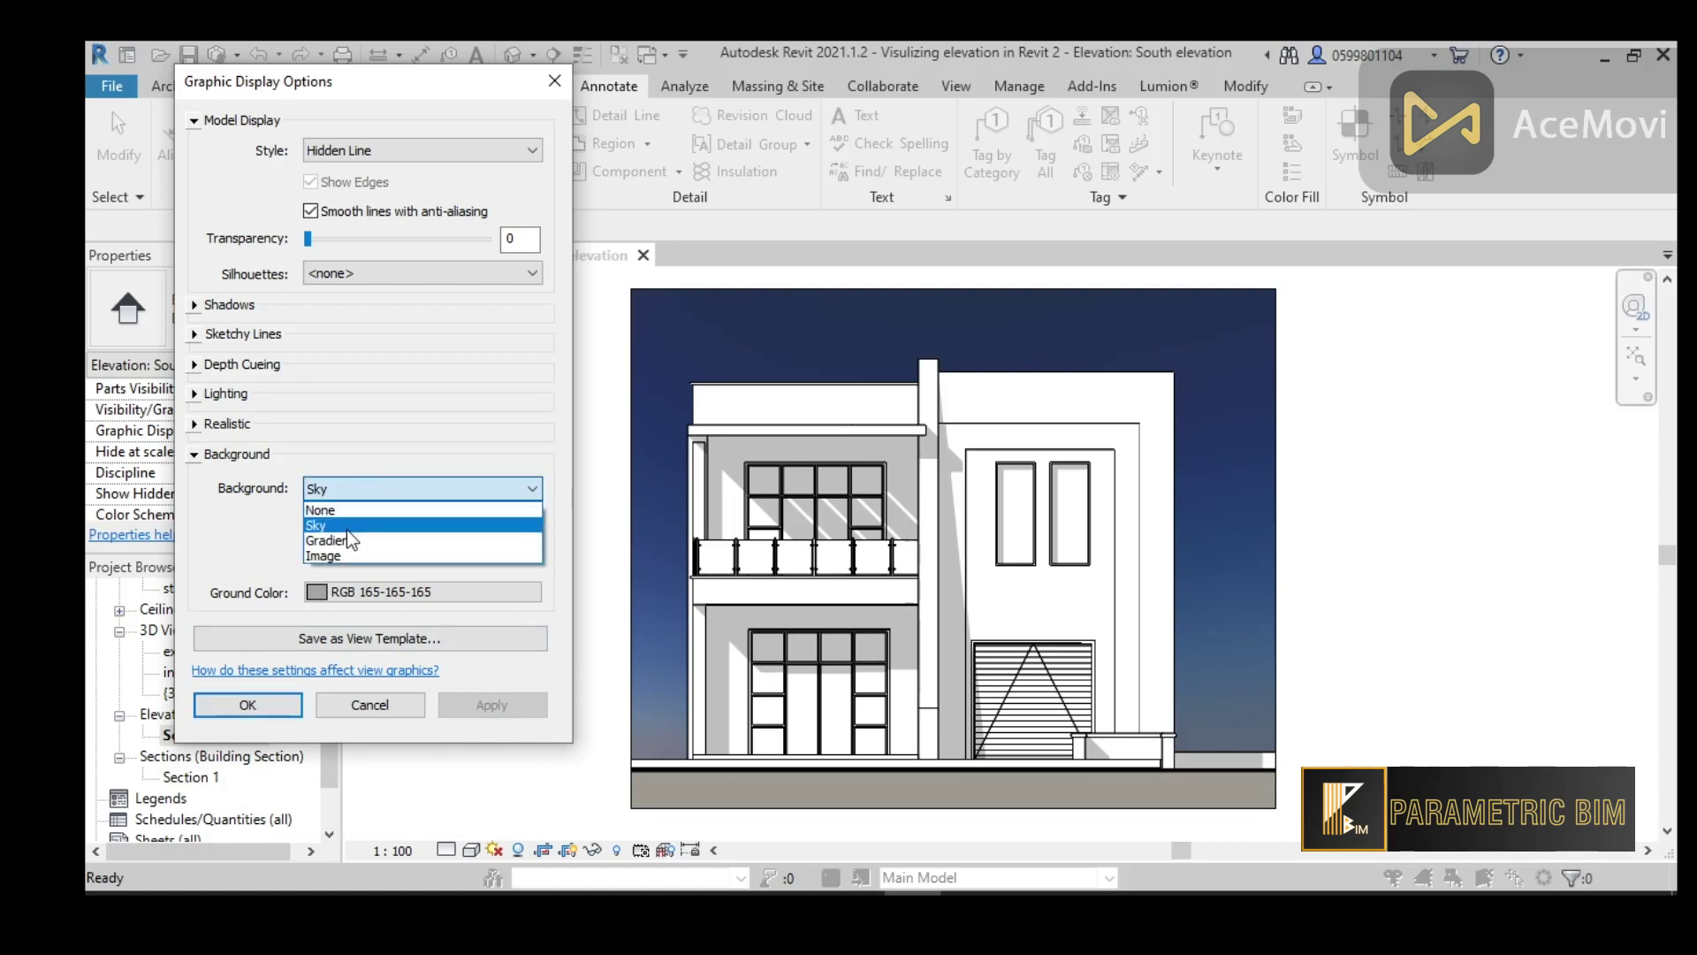
left_click(350, 540)
left_click(322, 526)
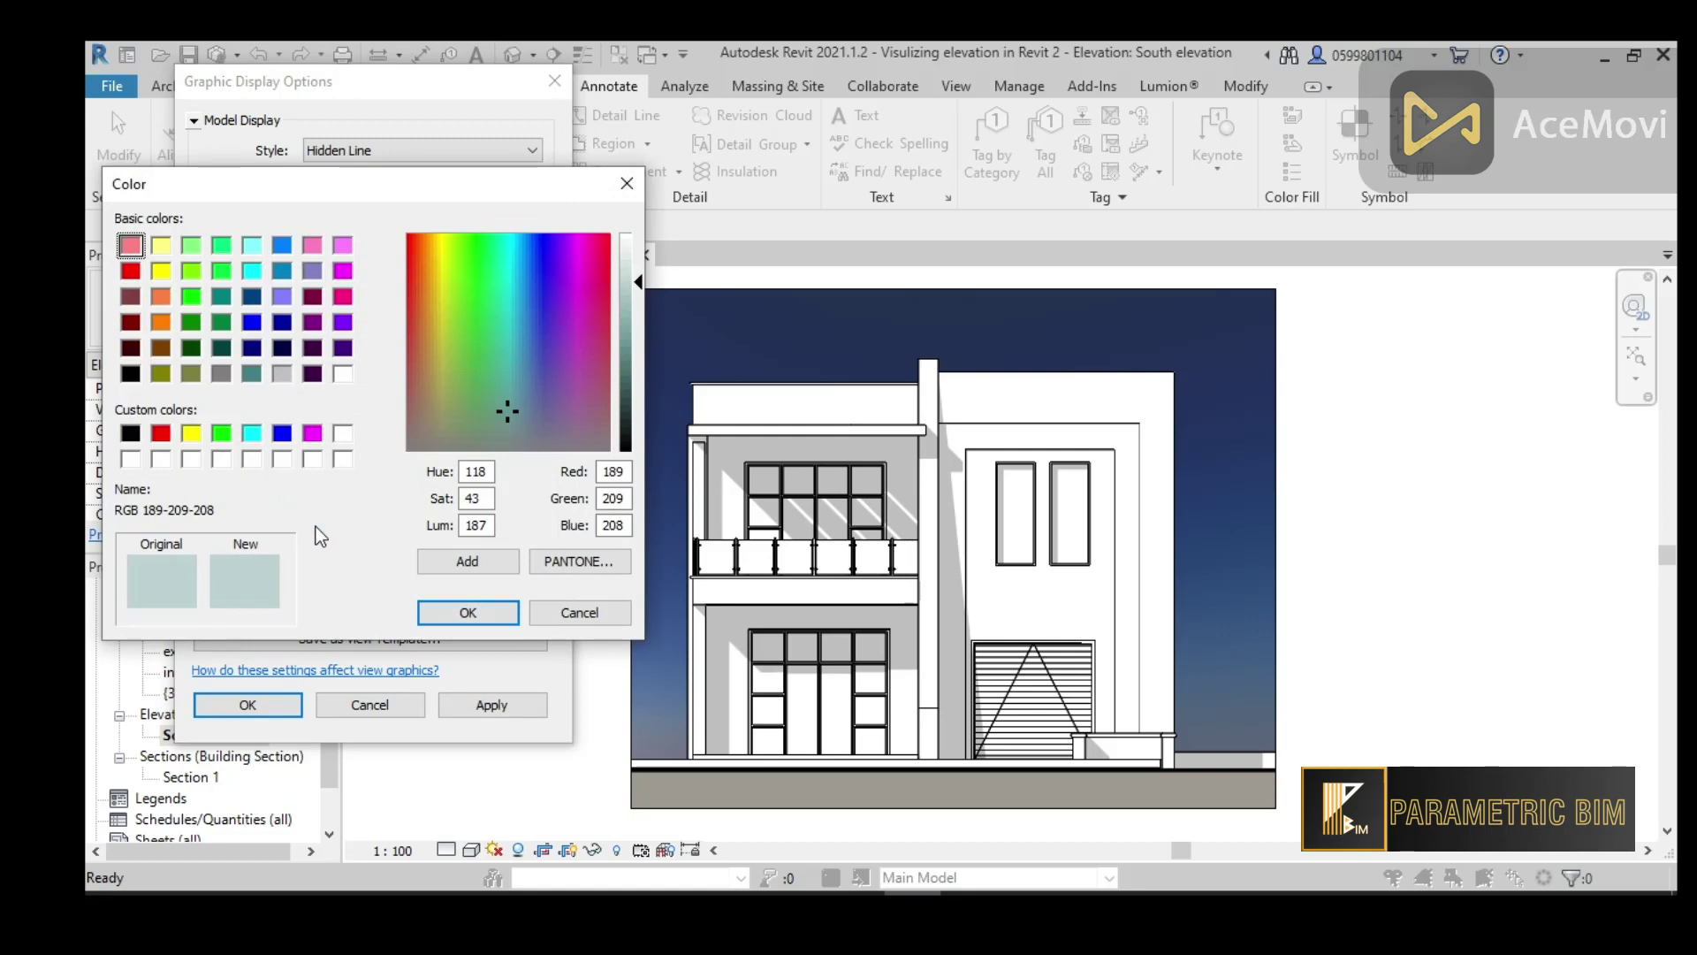
left_click(252, 296)
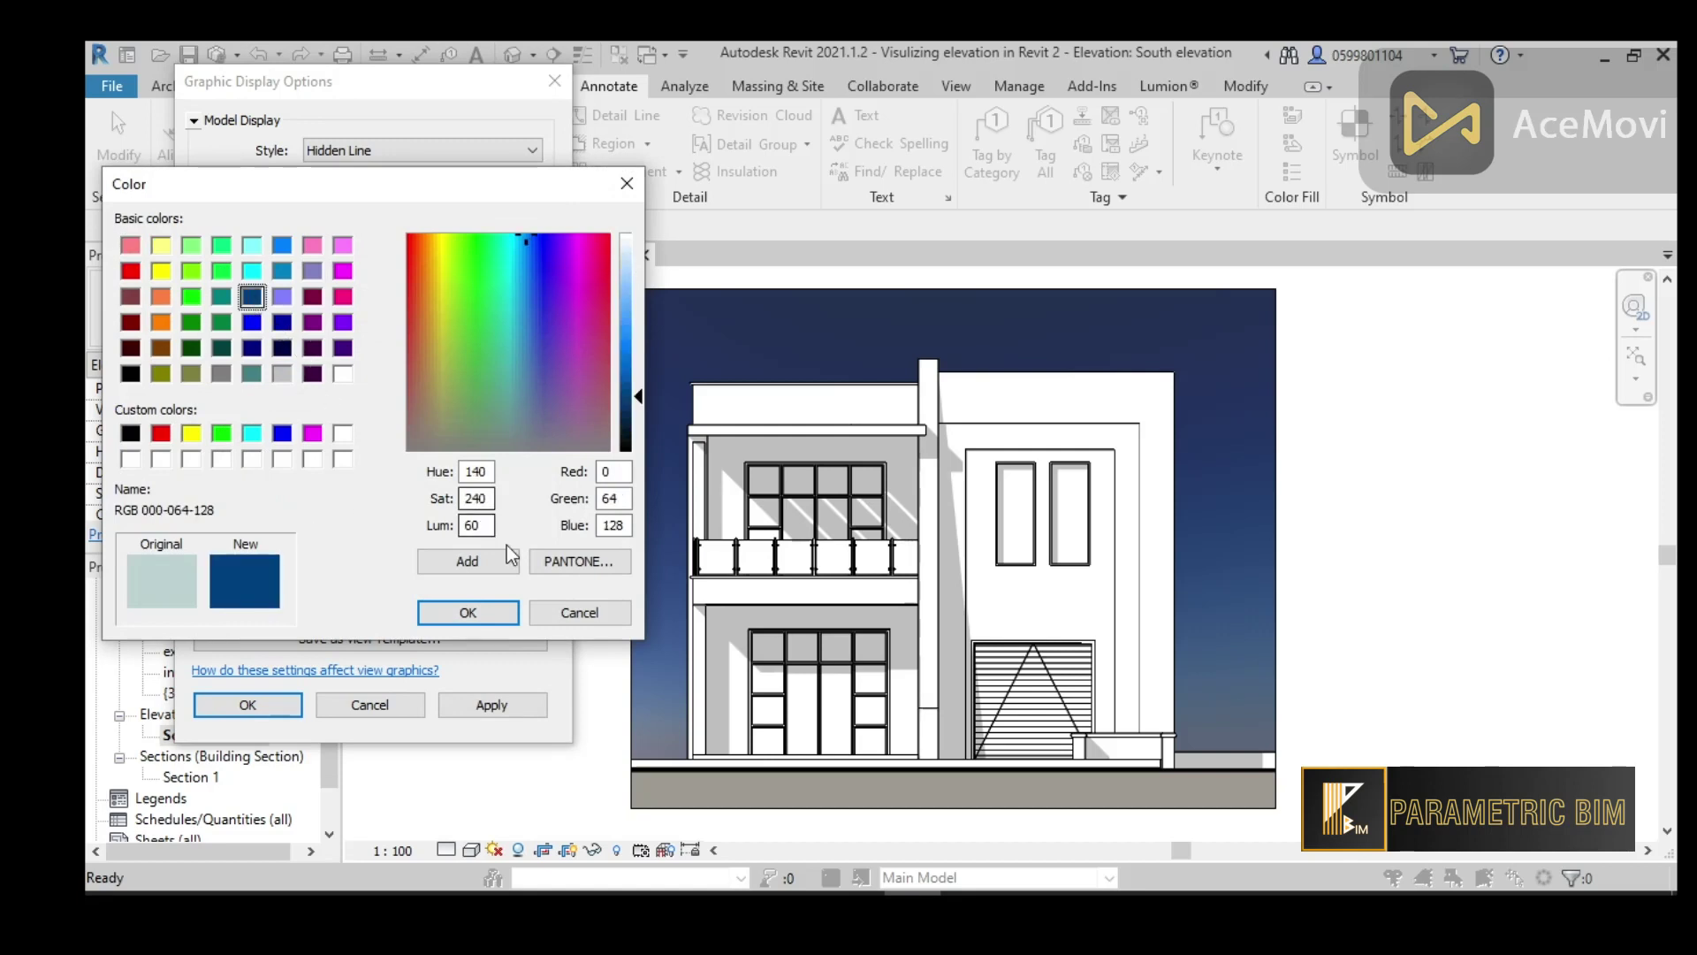
left_click(490, 612)
left_click(491, 705)
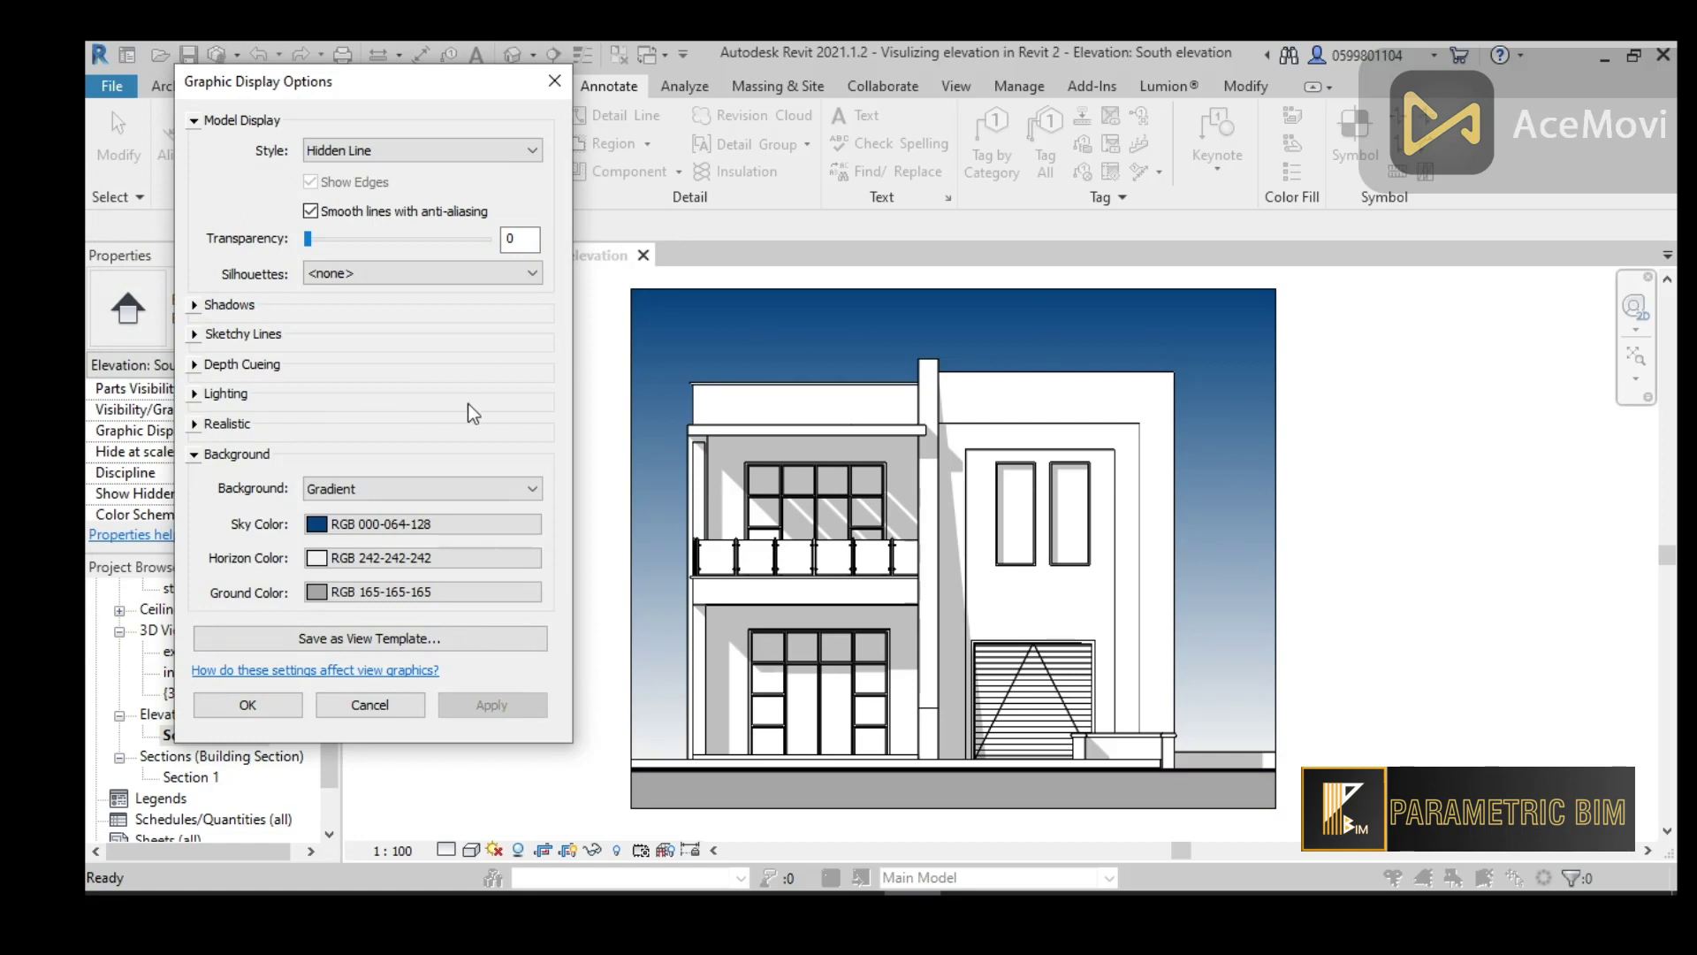
Change the gradient background's ground color to Black, apply it and accept the graphic display options
left_click(320, 594)
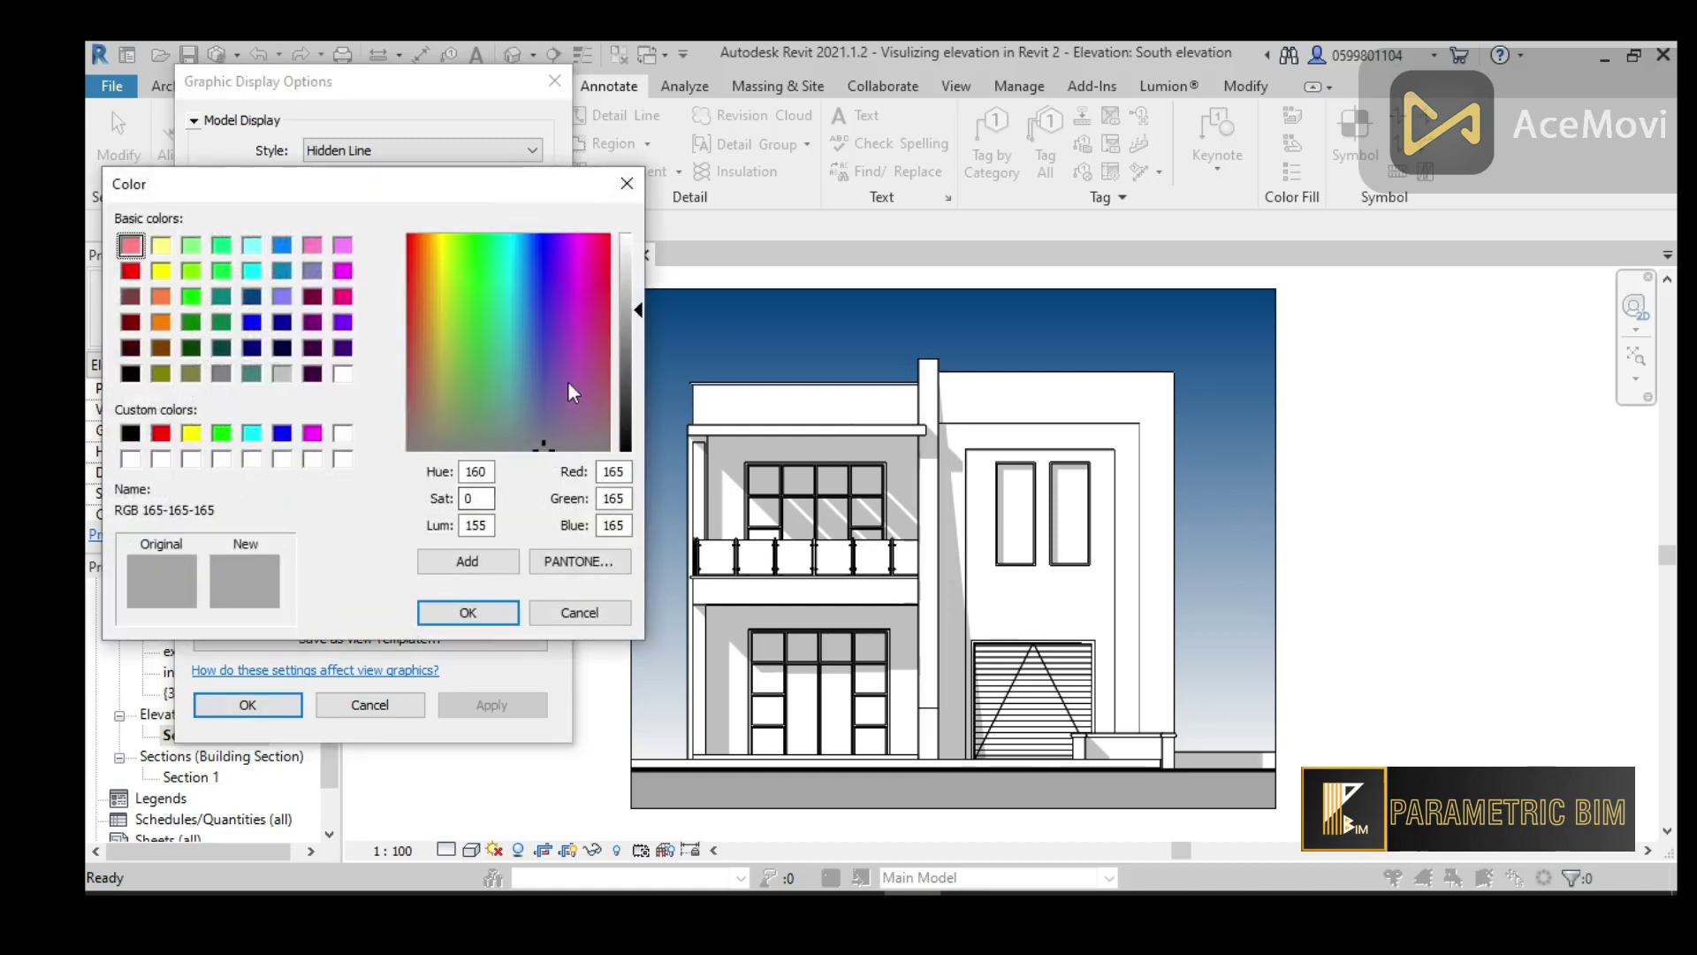
left_click(281, 348)
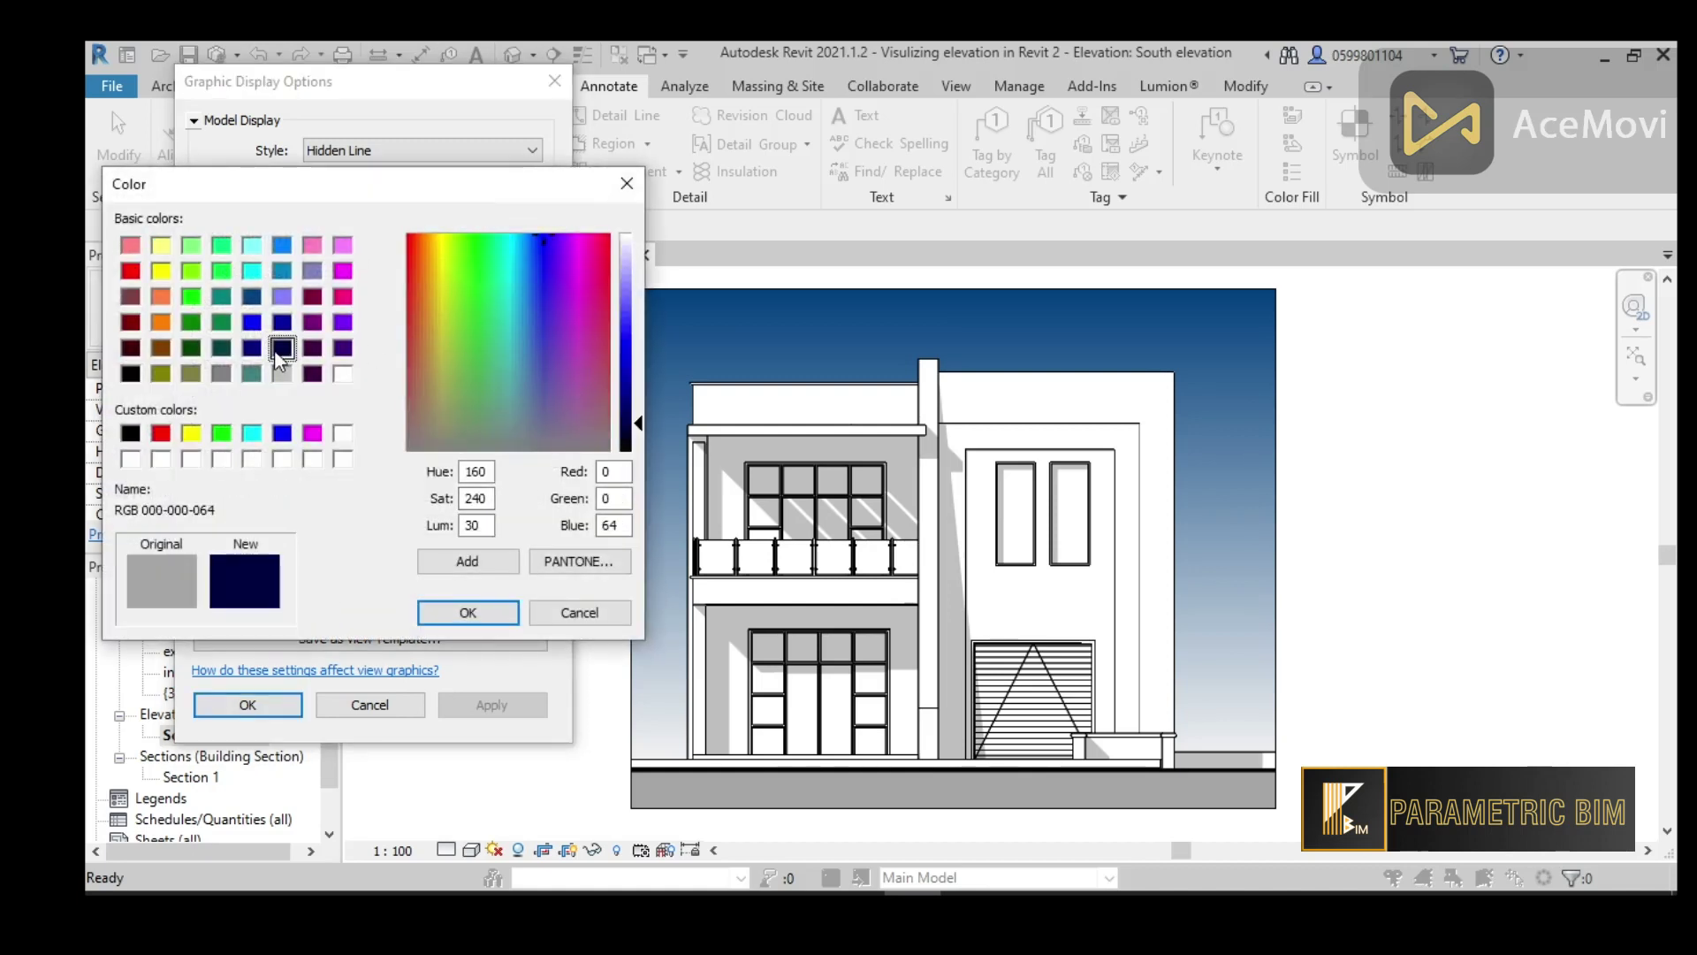
left_click(130, 433)
left_click(501, 615)
left_click(500, 705)
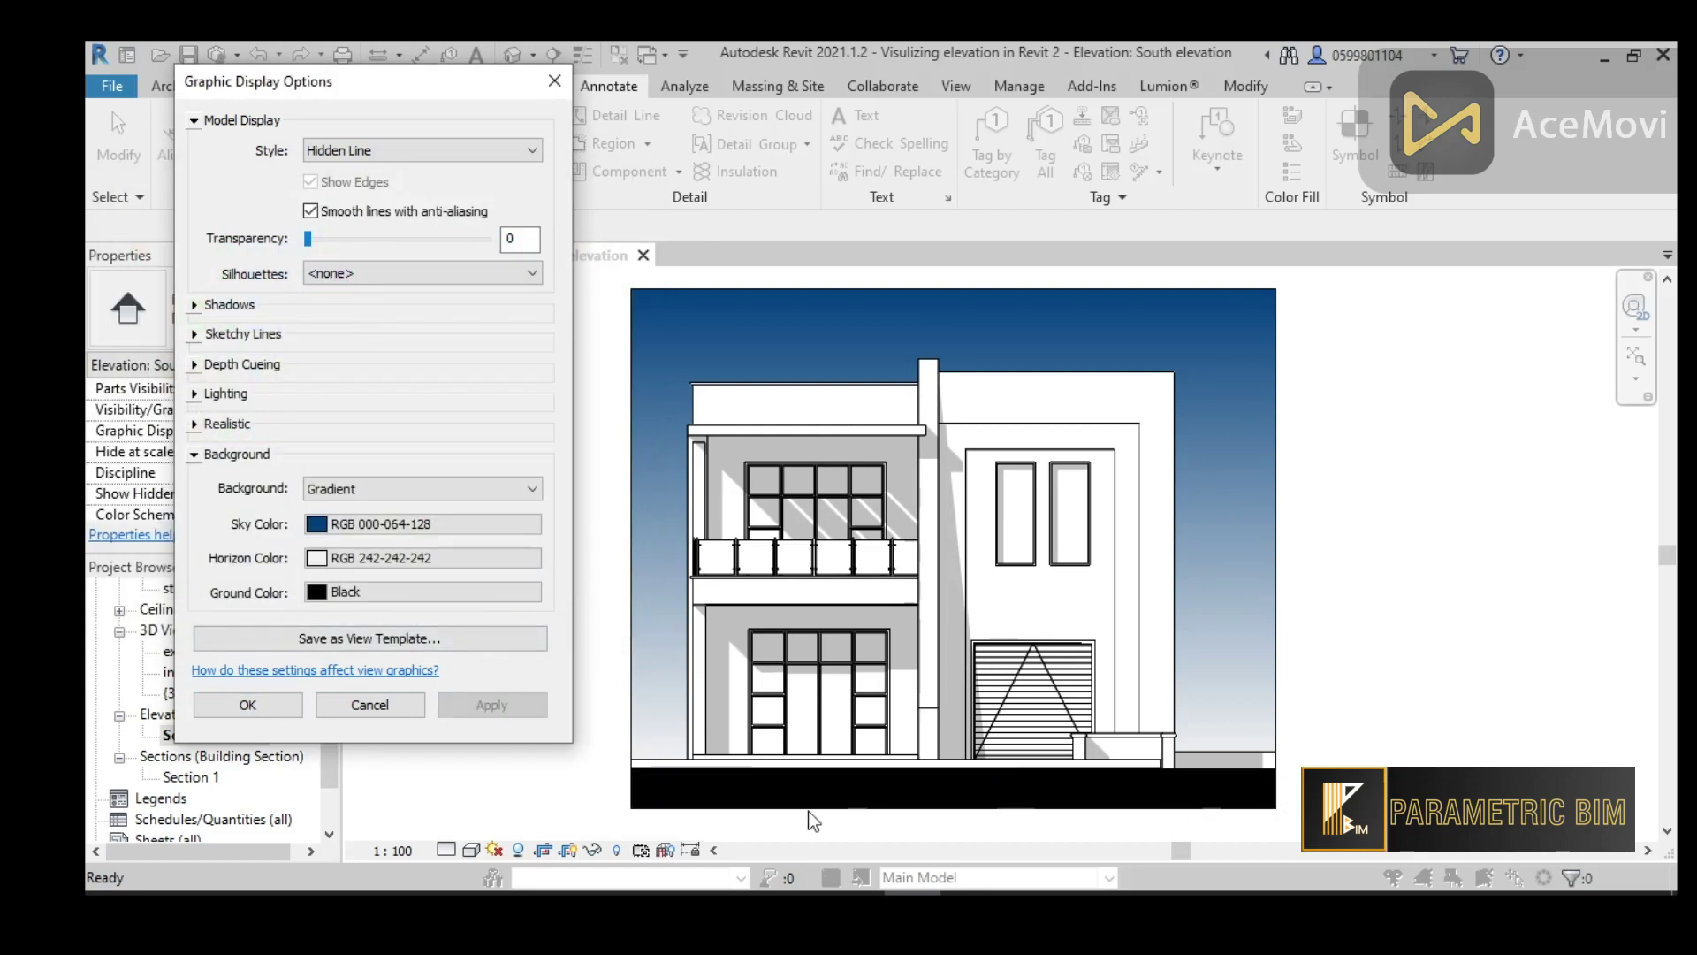
left_click(195, 453)
left_click(248, 565)
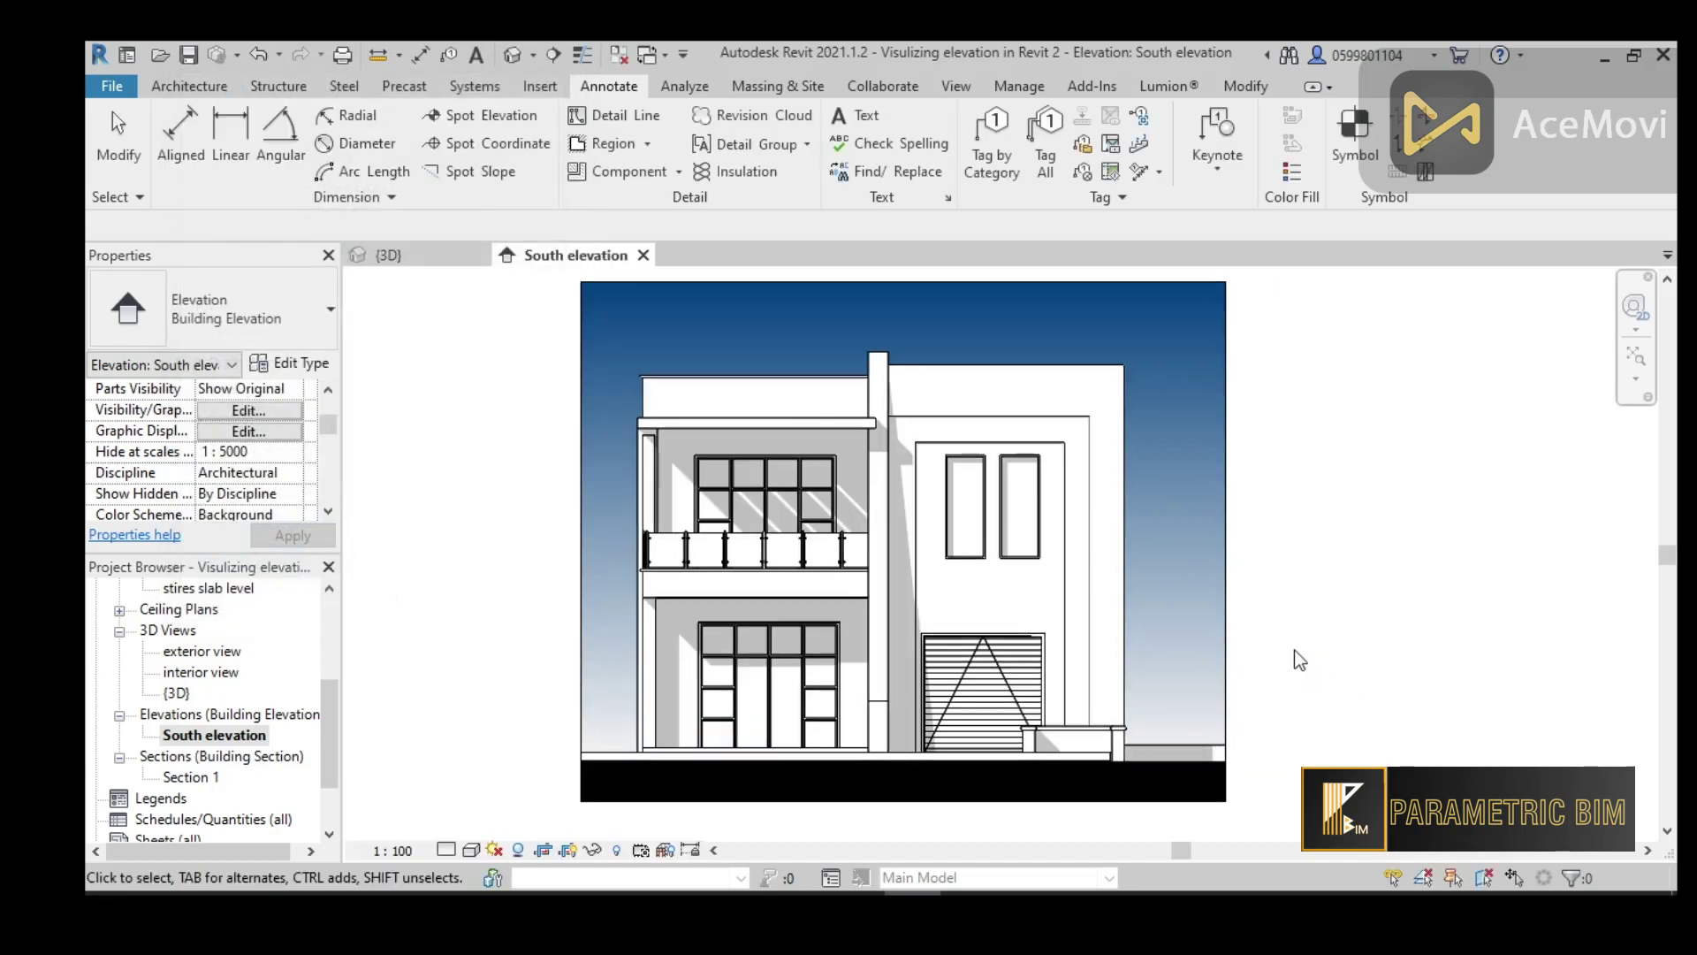
Select both curtain walls and the two upper-floor windows on the South elevation and begin overriding their graphics by element
mouse_move(1296, 658)
middle_mouse_down()
mouse_move(1278, 663)
mouse_move(1298, 648)
middle_mouse_up()
scroll(1271, 658, "up", 1)
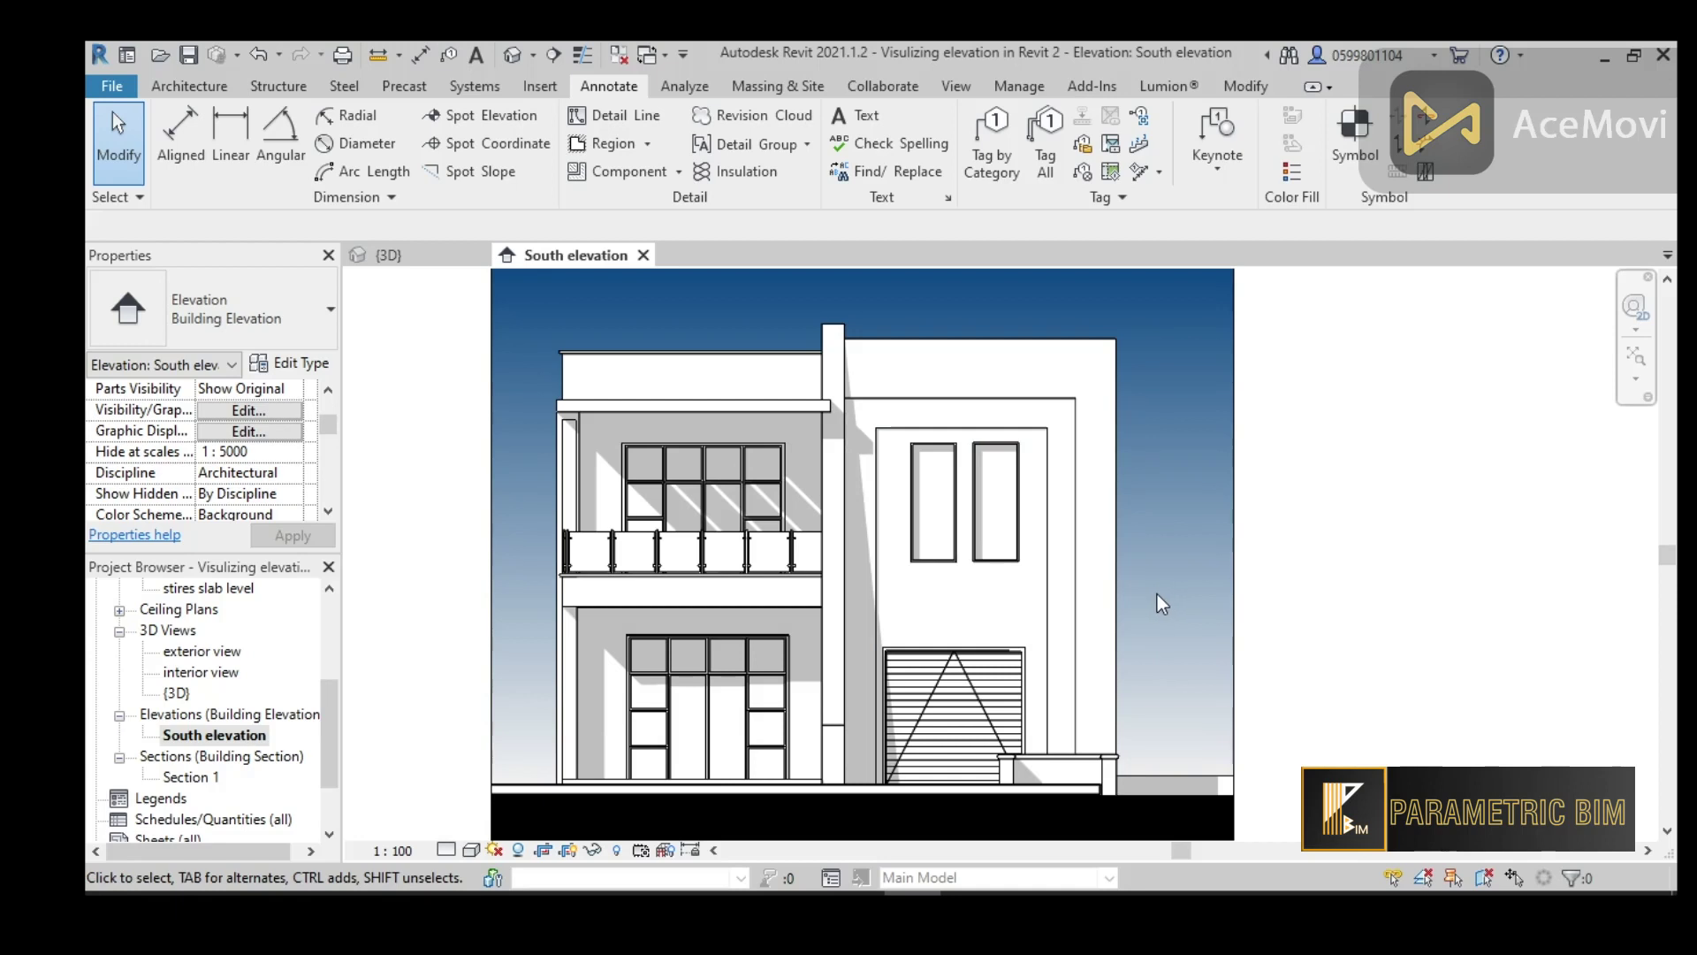
left_click(676, 456)
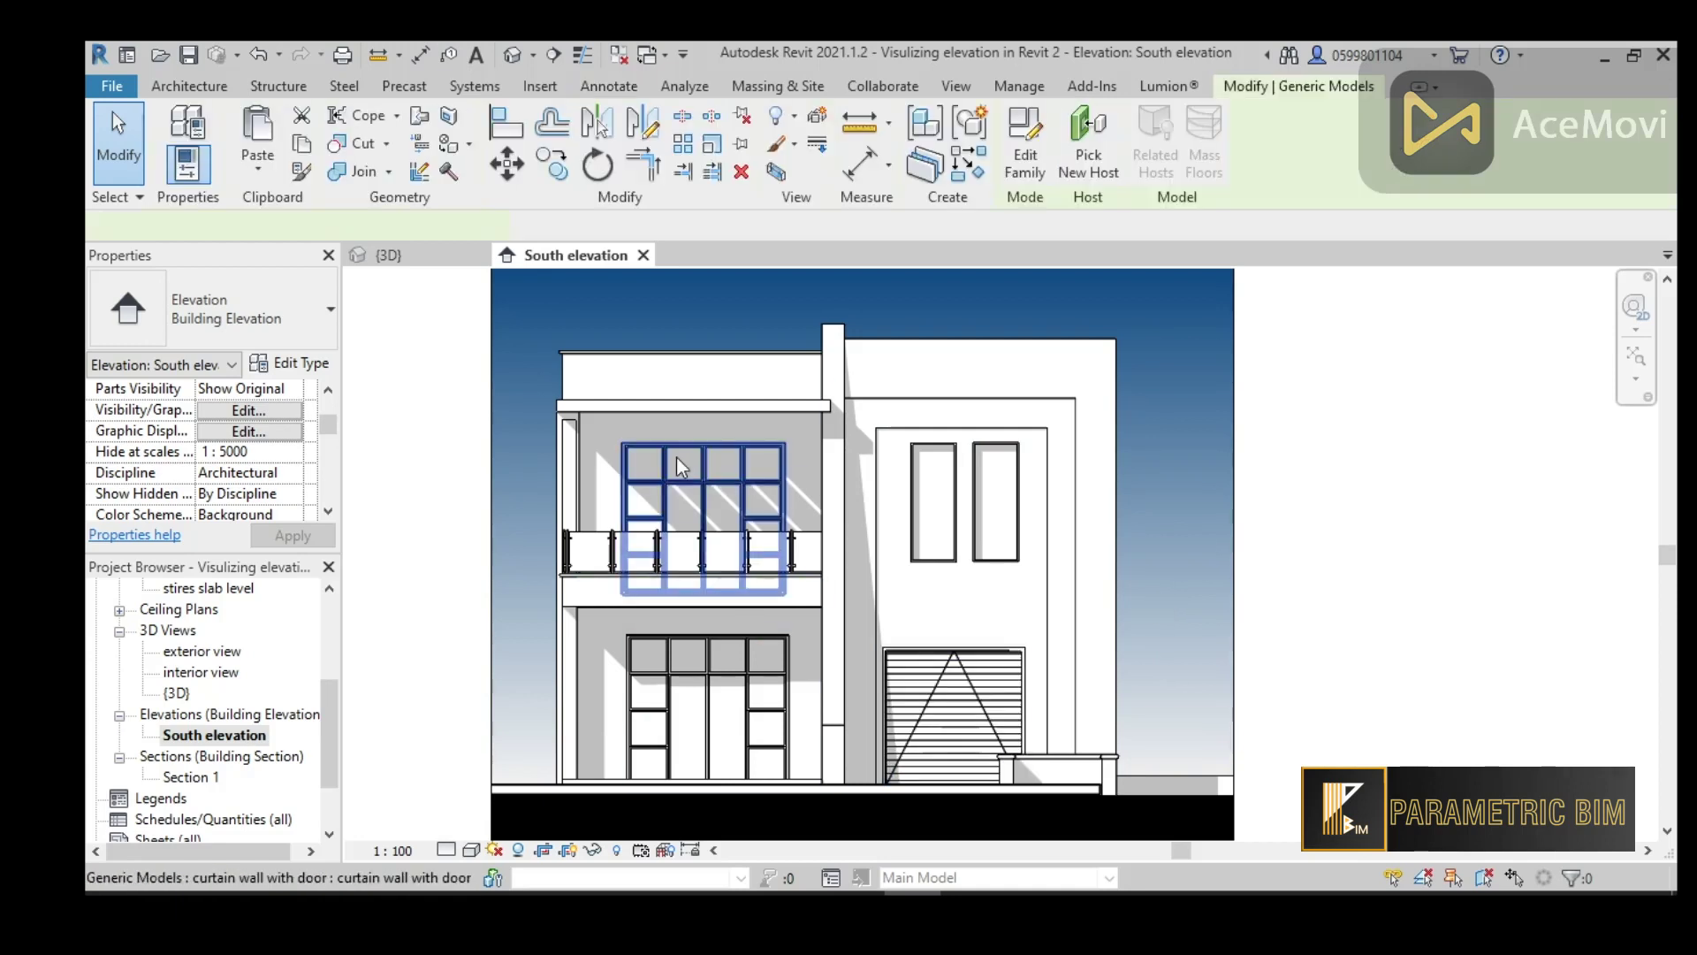
left_click(914, 521, "ctrl")
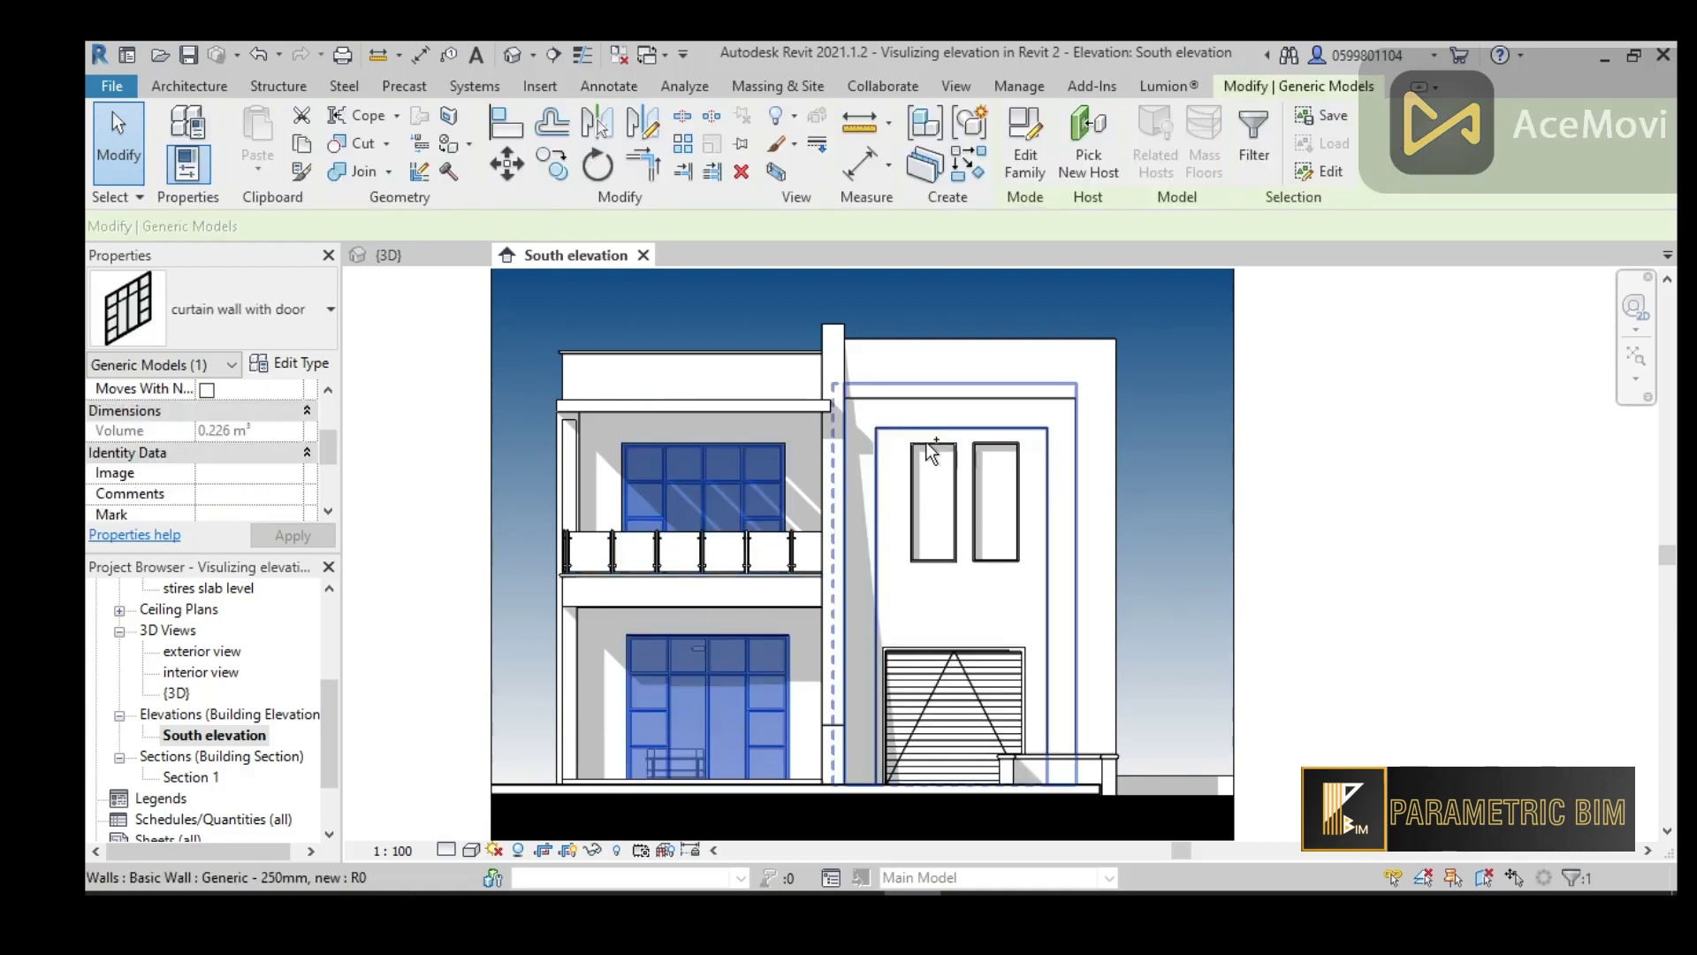
left_click(993, 461, "ctrl")
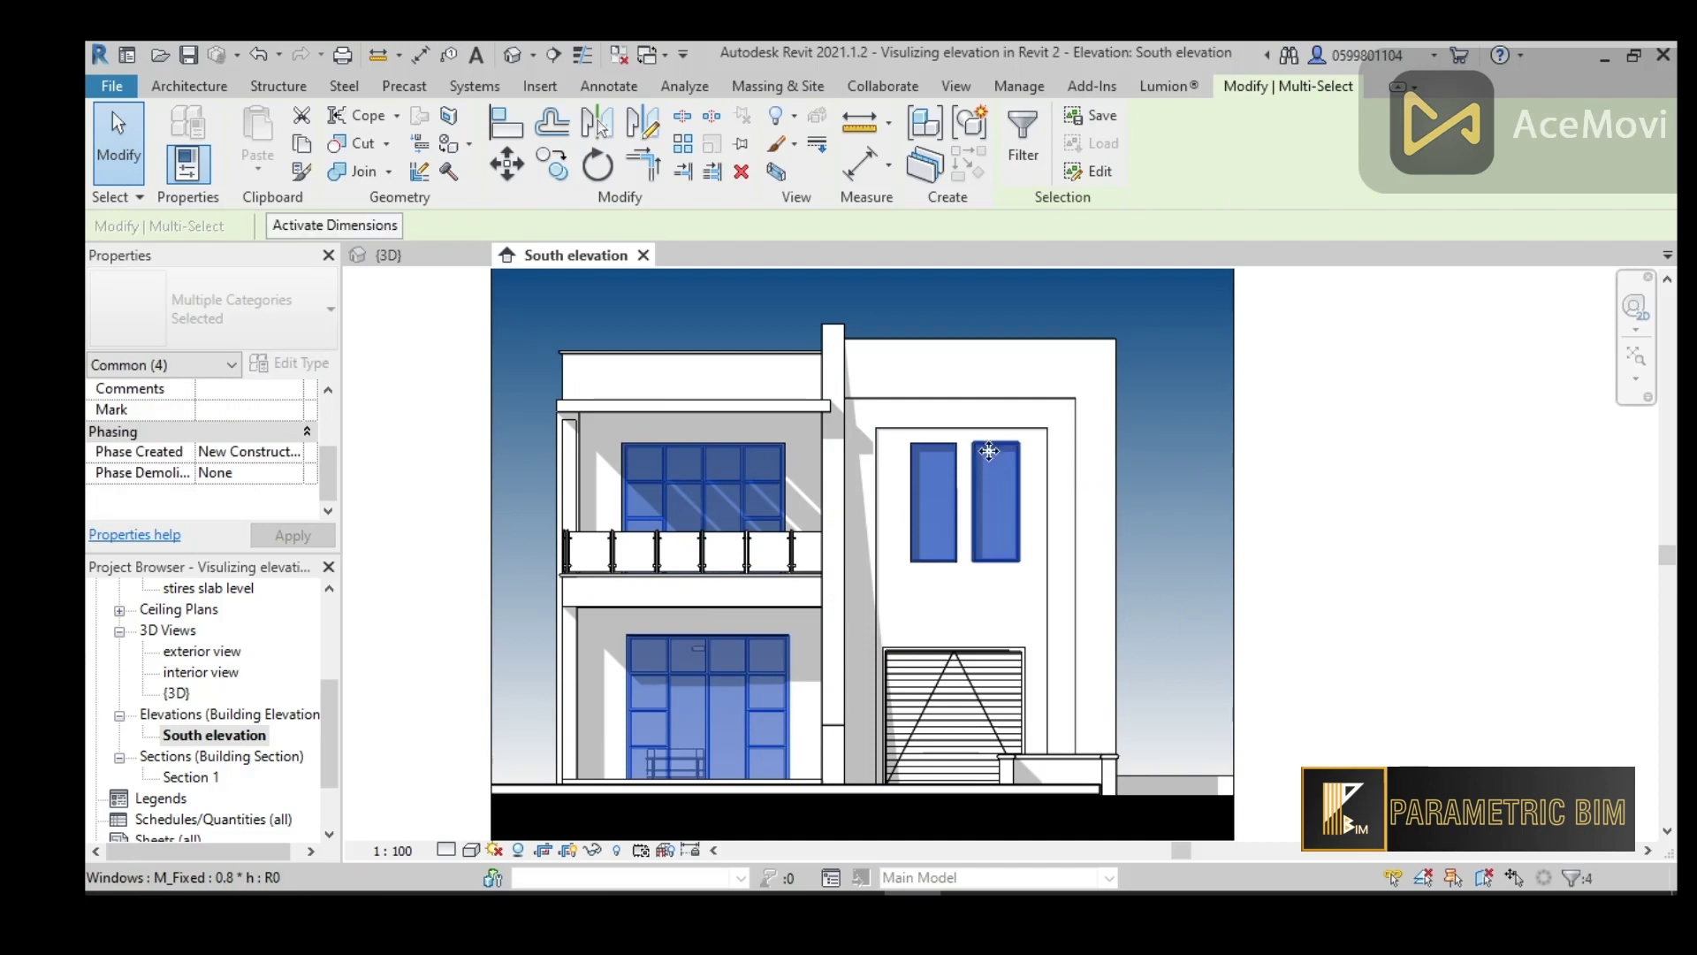
right_click(987, 468)
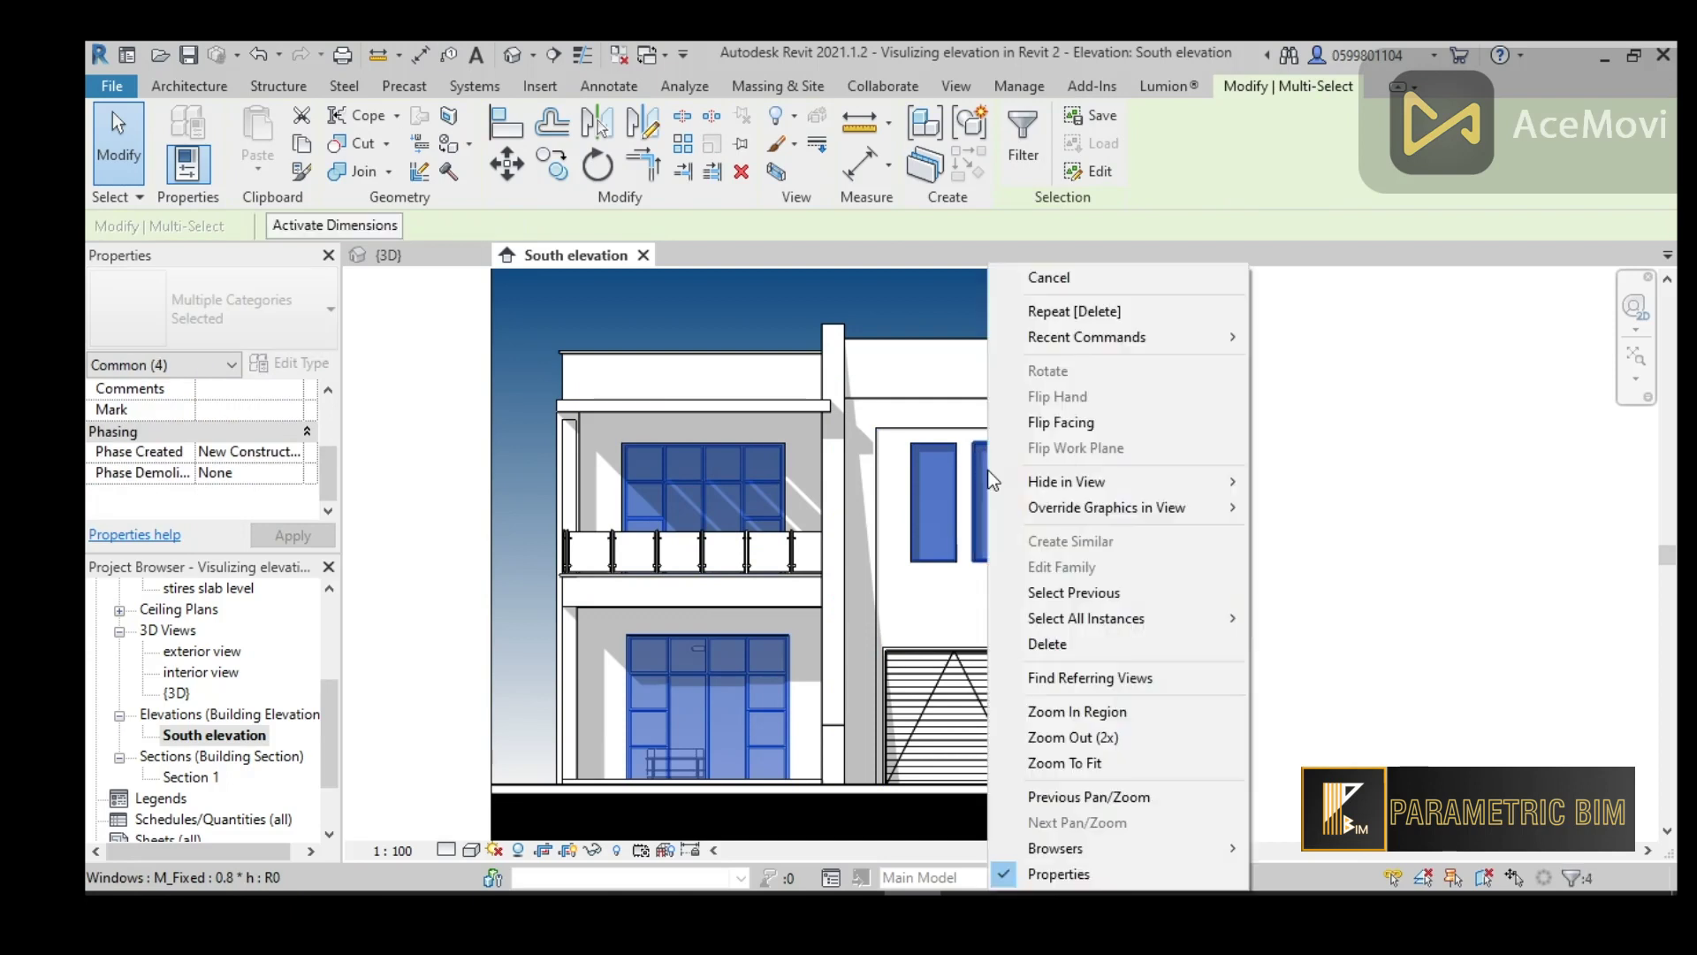
mouse_move(1095, 512)
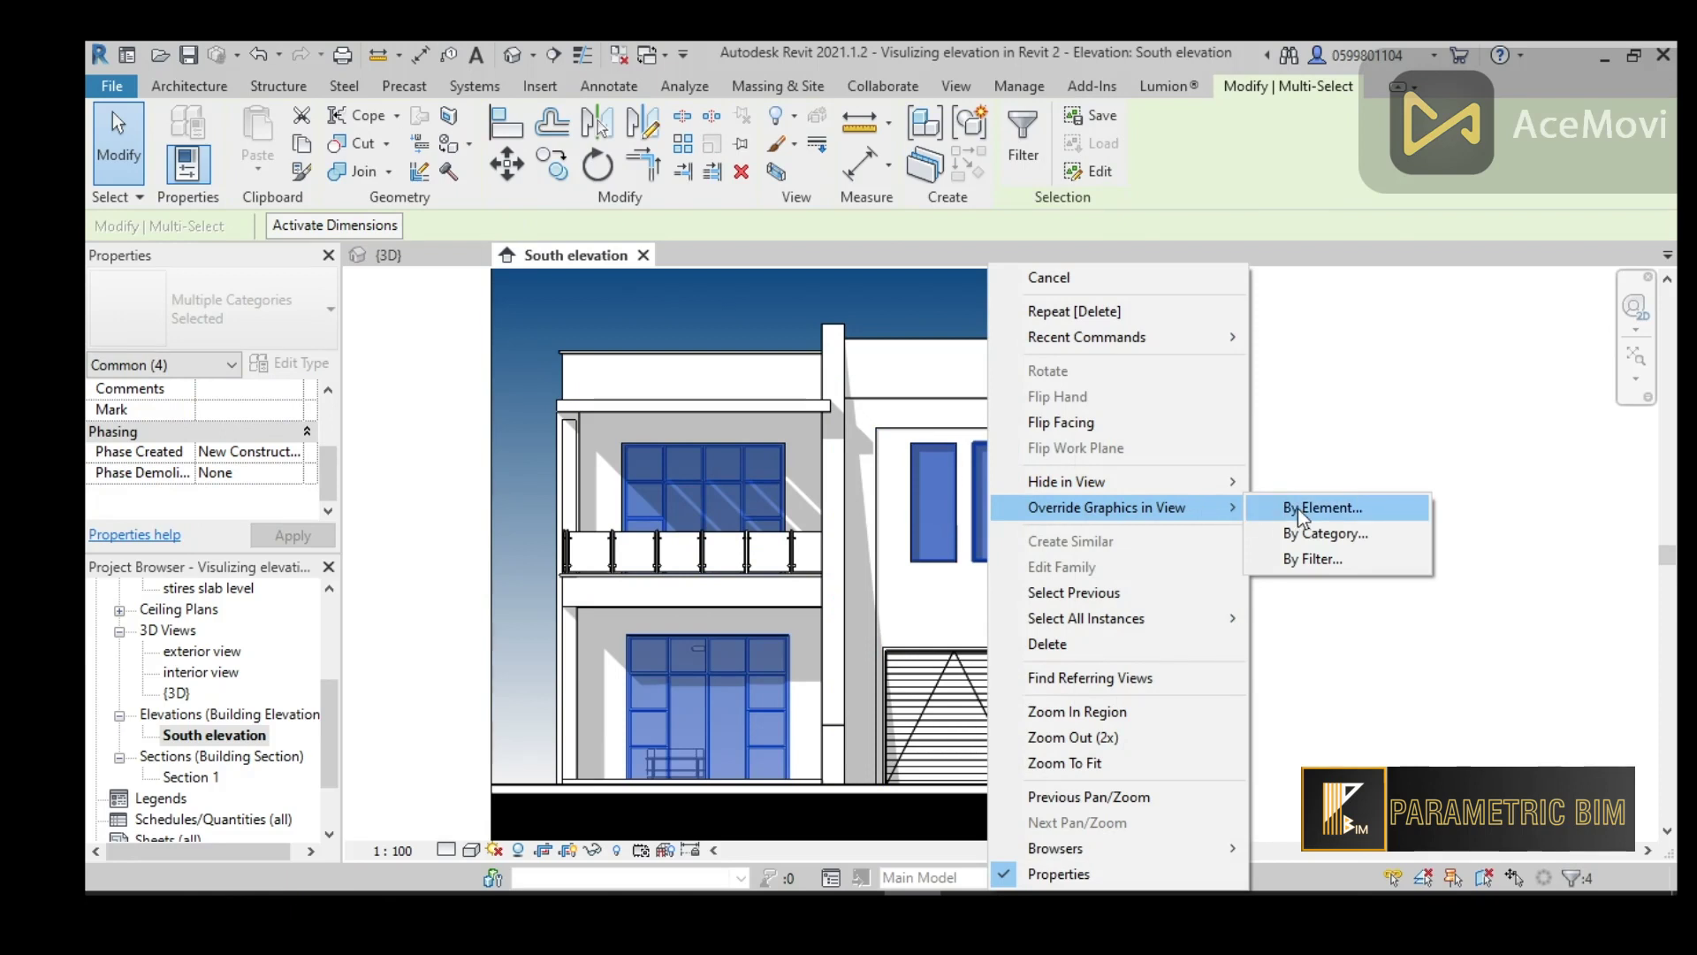
left_click(1336, 513)
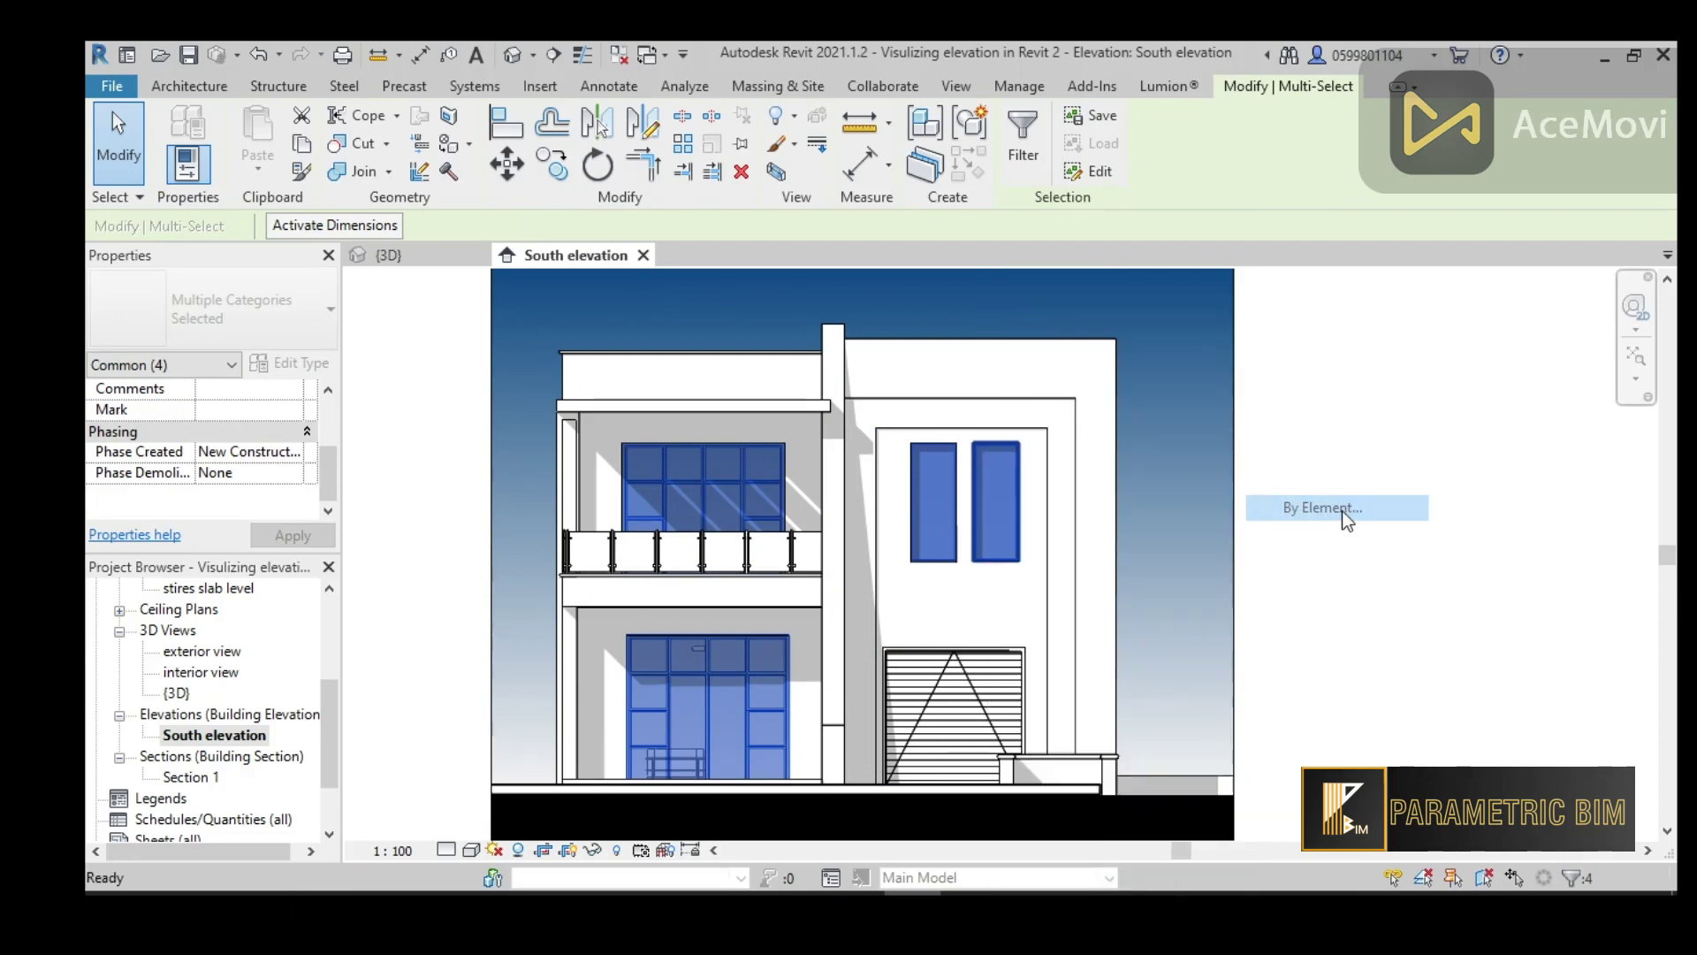
left_click_drag(1269, 104, 1316, 122)
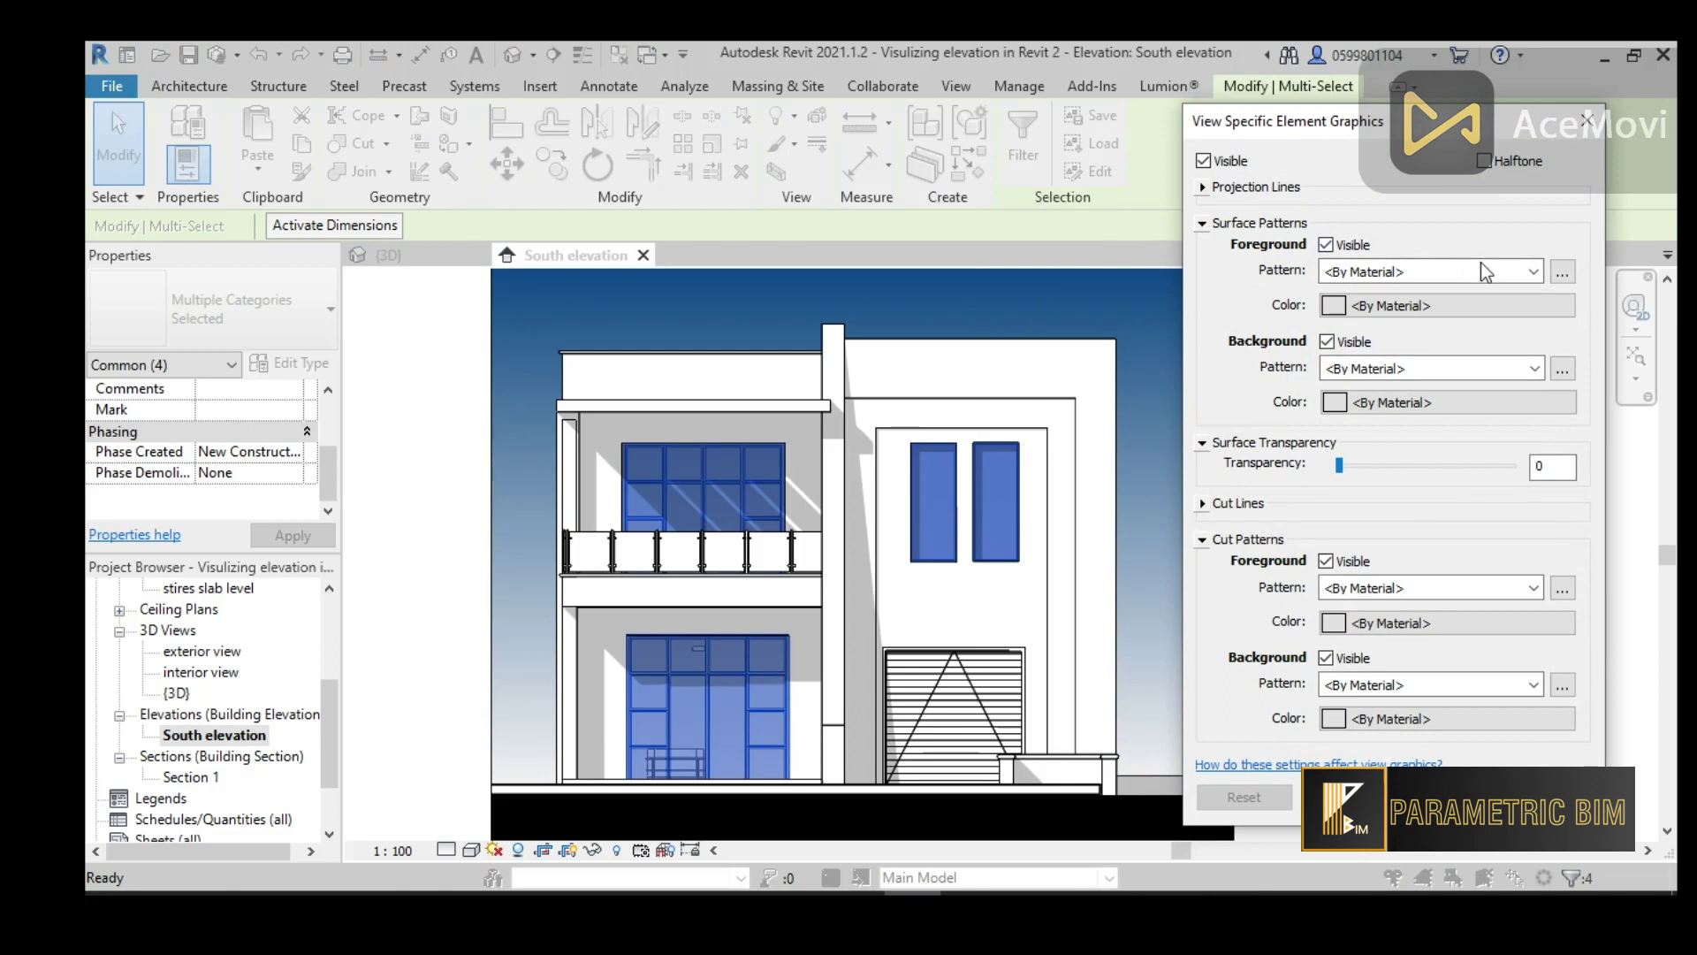
Set the selected glazing's surface foreground pattern to Solid fill with the color RGB 056-099-169
left_click(1529, 273)
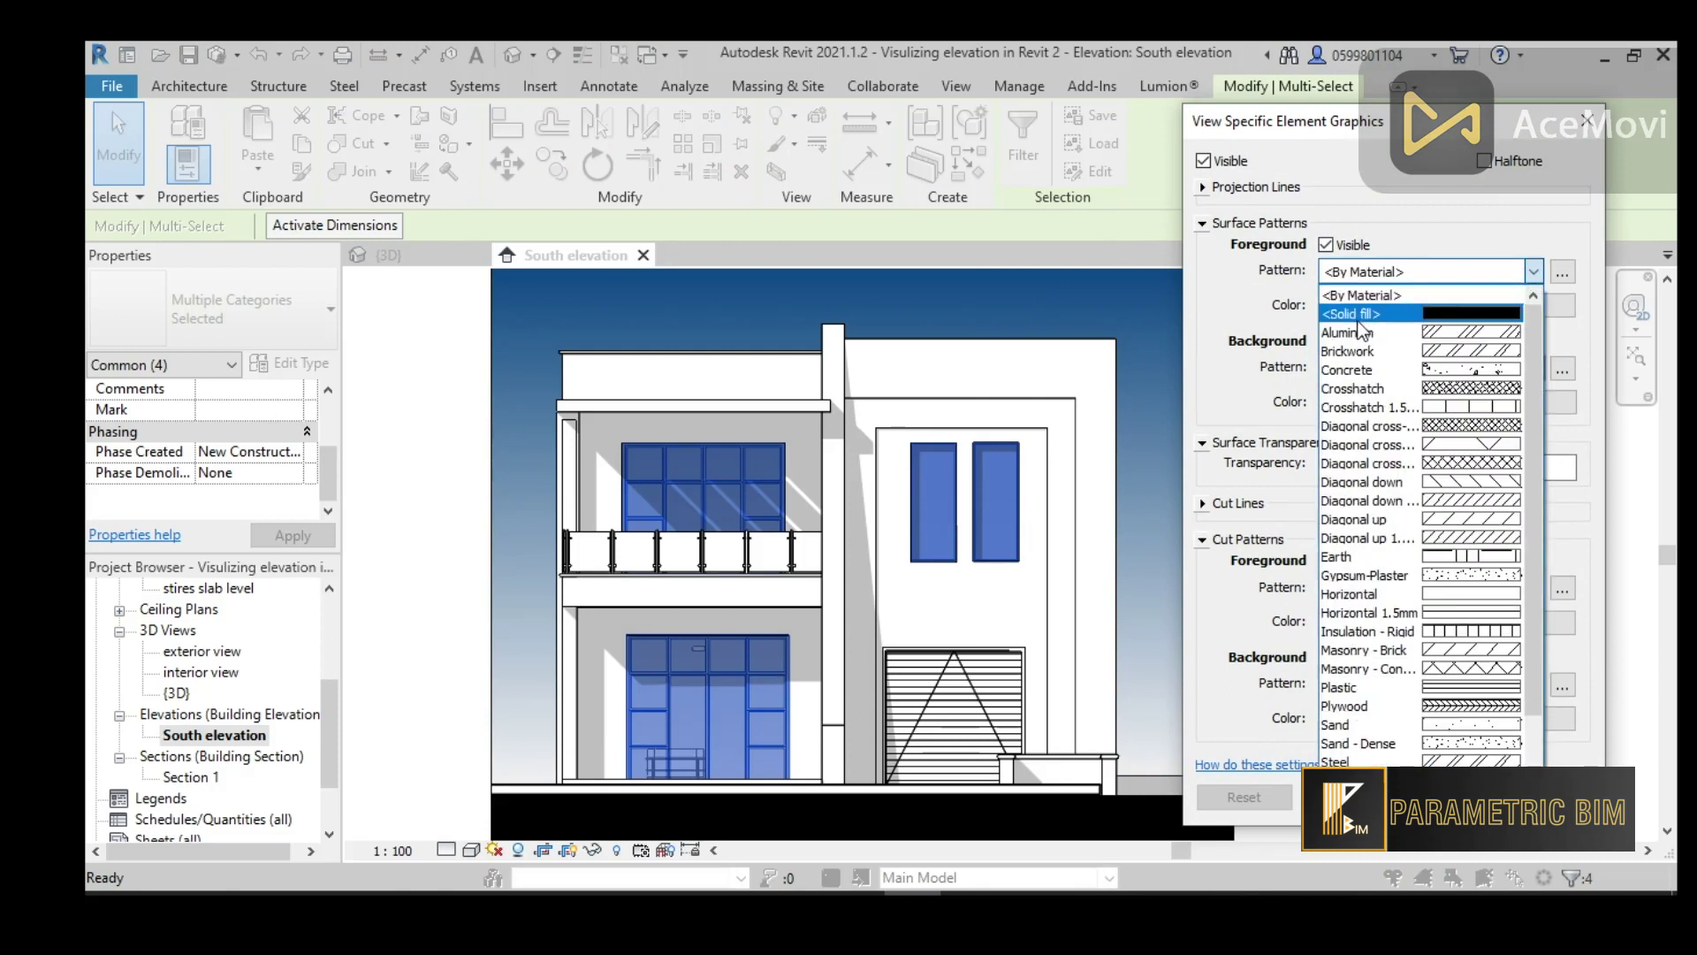
left_click(1429, 320)
left_click(1339, 307)
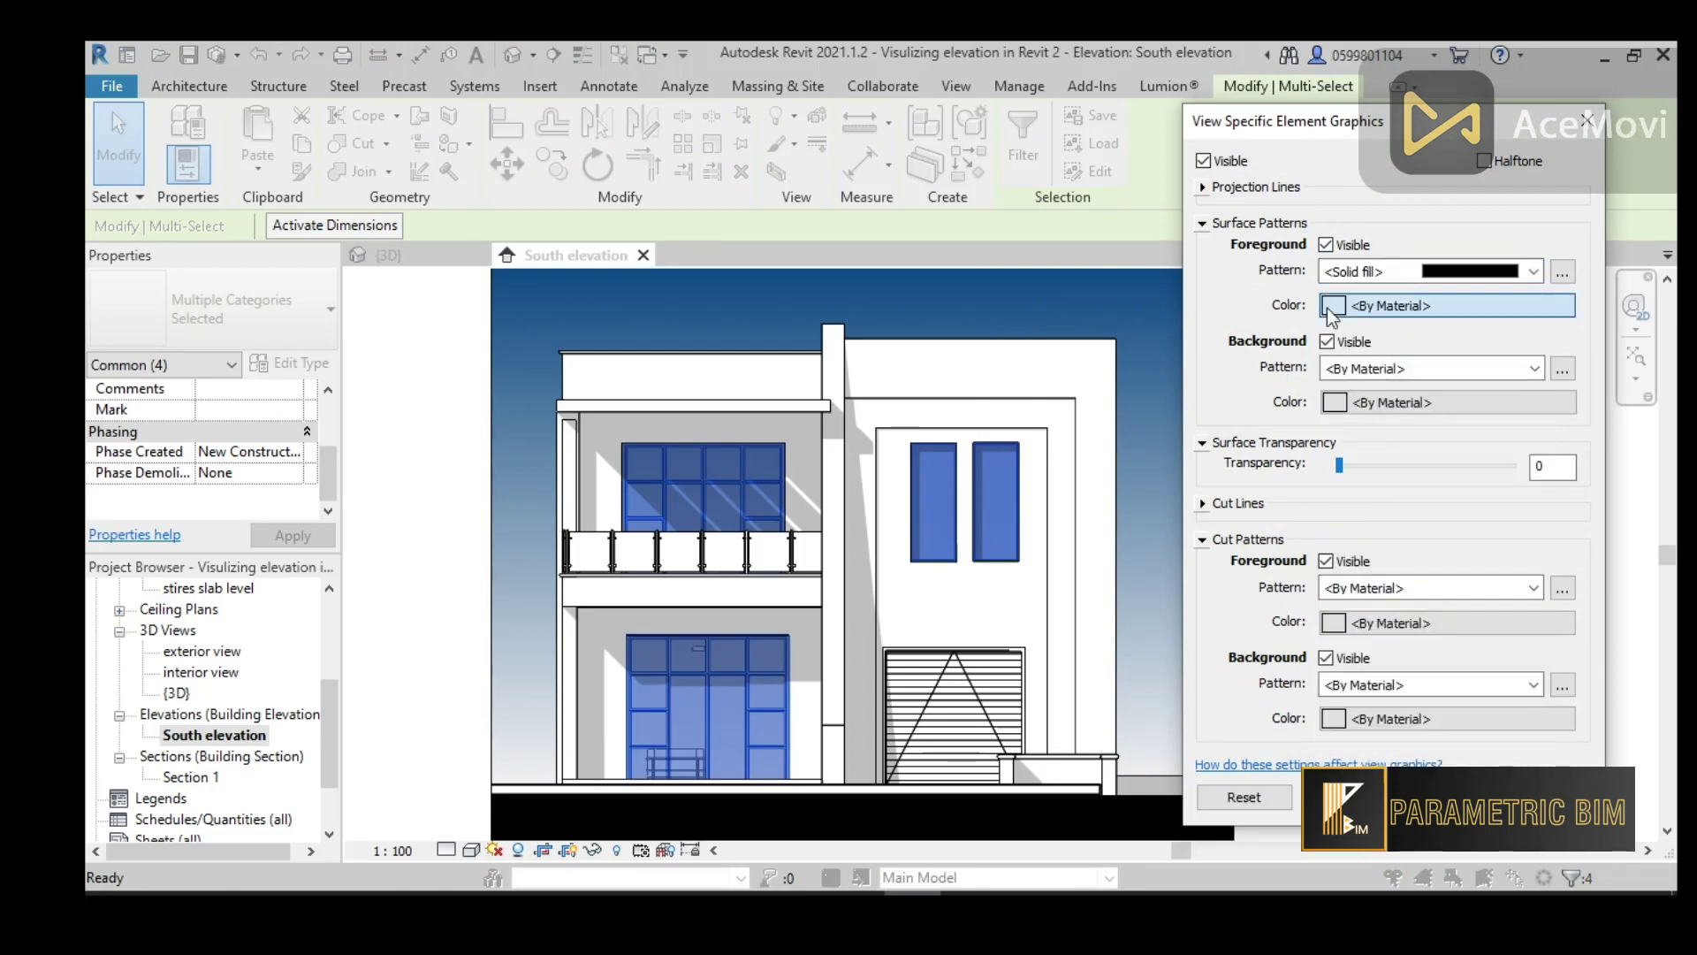
left_click(1273, 408)
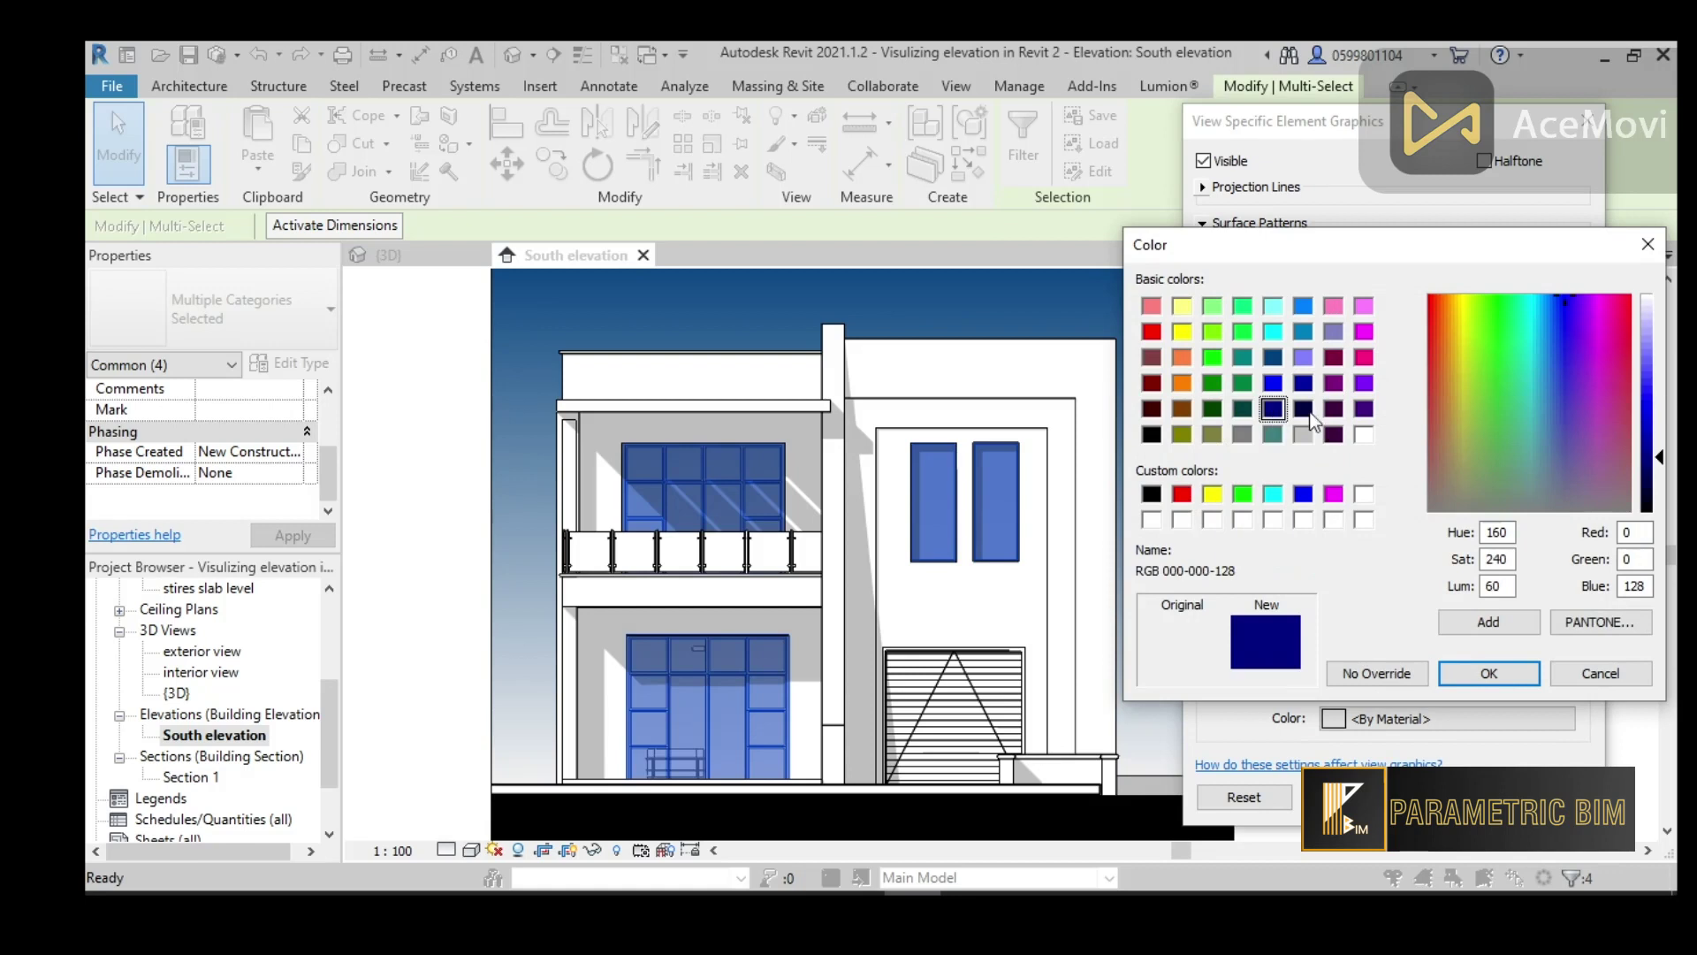
left_click(1273, 382)
left_click(1303, 357)
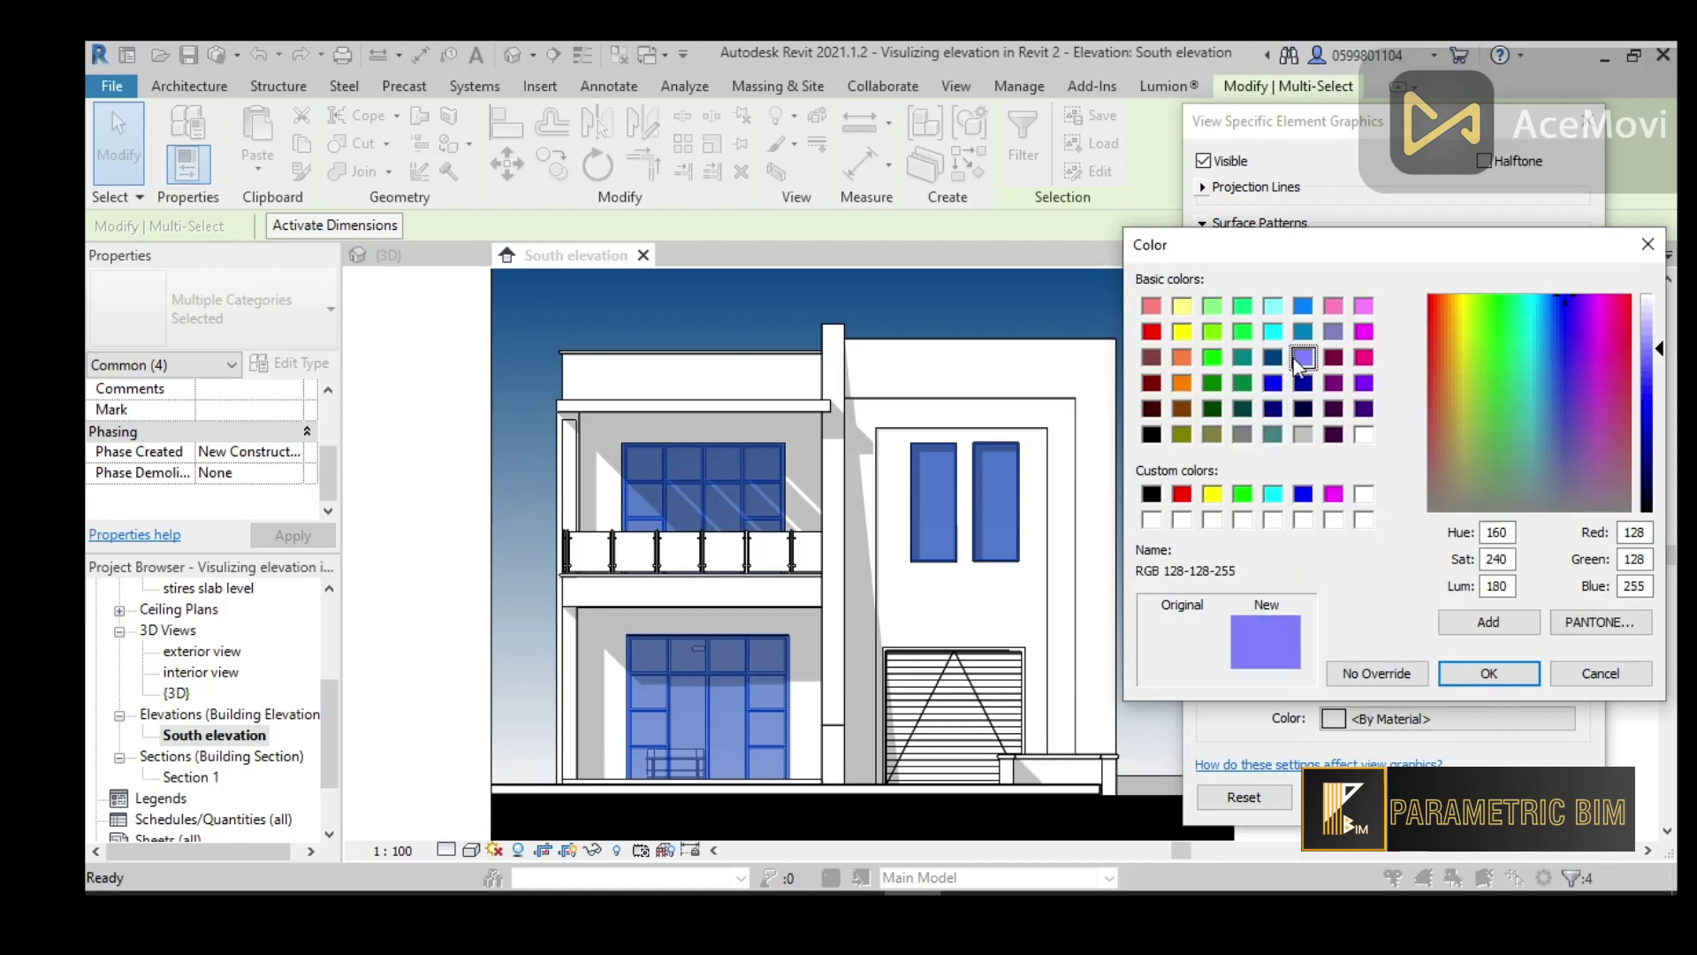
left_click(1273, 358)
mouse_move(1560, 400)
left_mouse_down()
mouse_move(1541, 345)
mouse_move(1551, 403)
left_mouse_up()
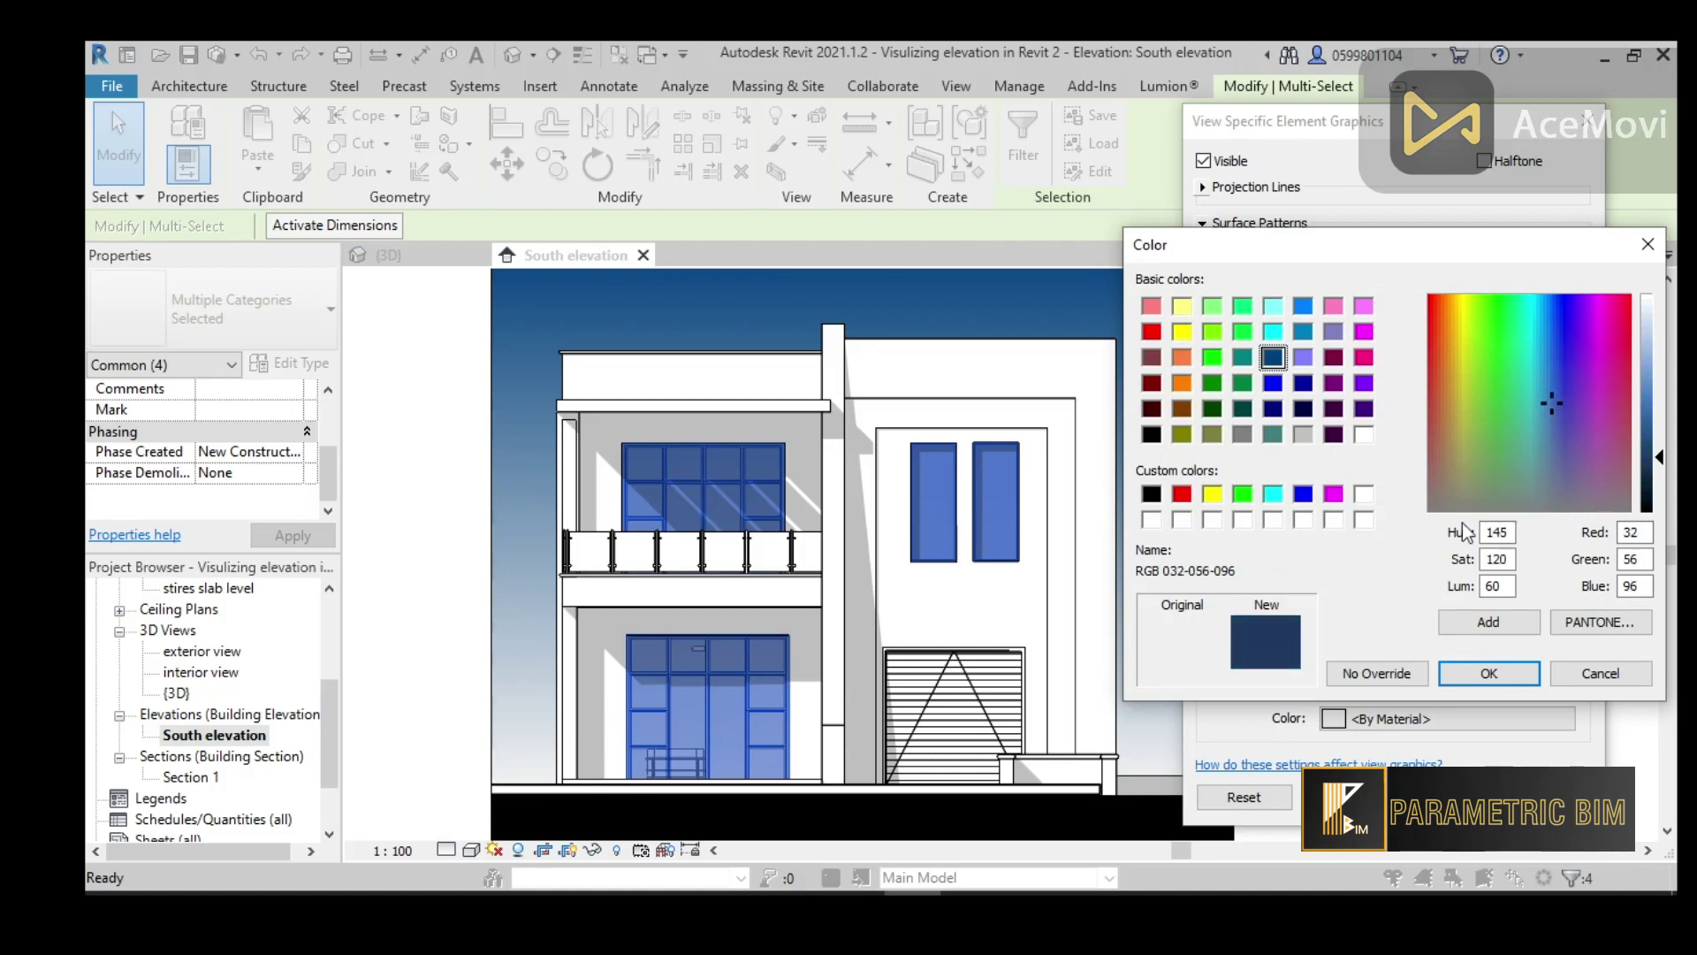
left_click_drag(1659, 457, 1659, 422)
left_click(1489, 673)
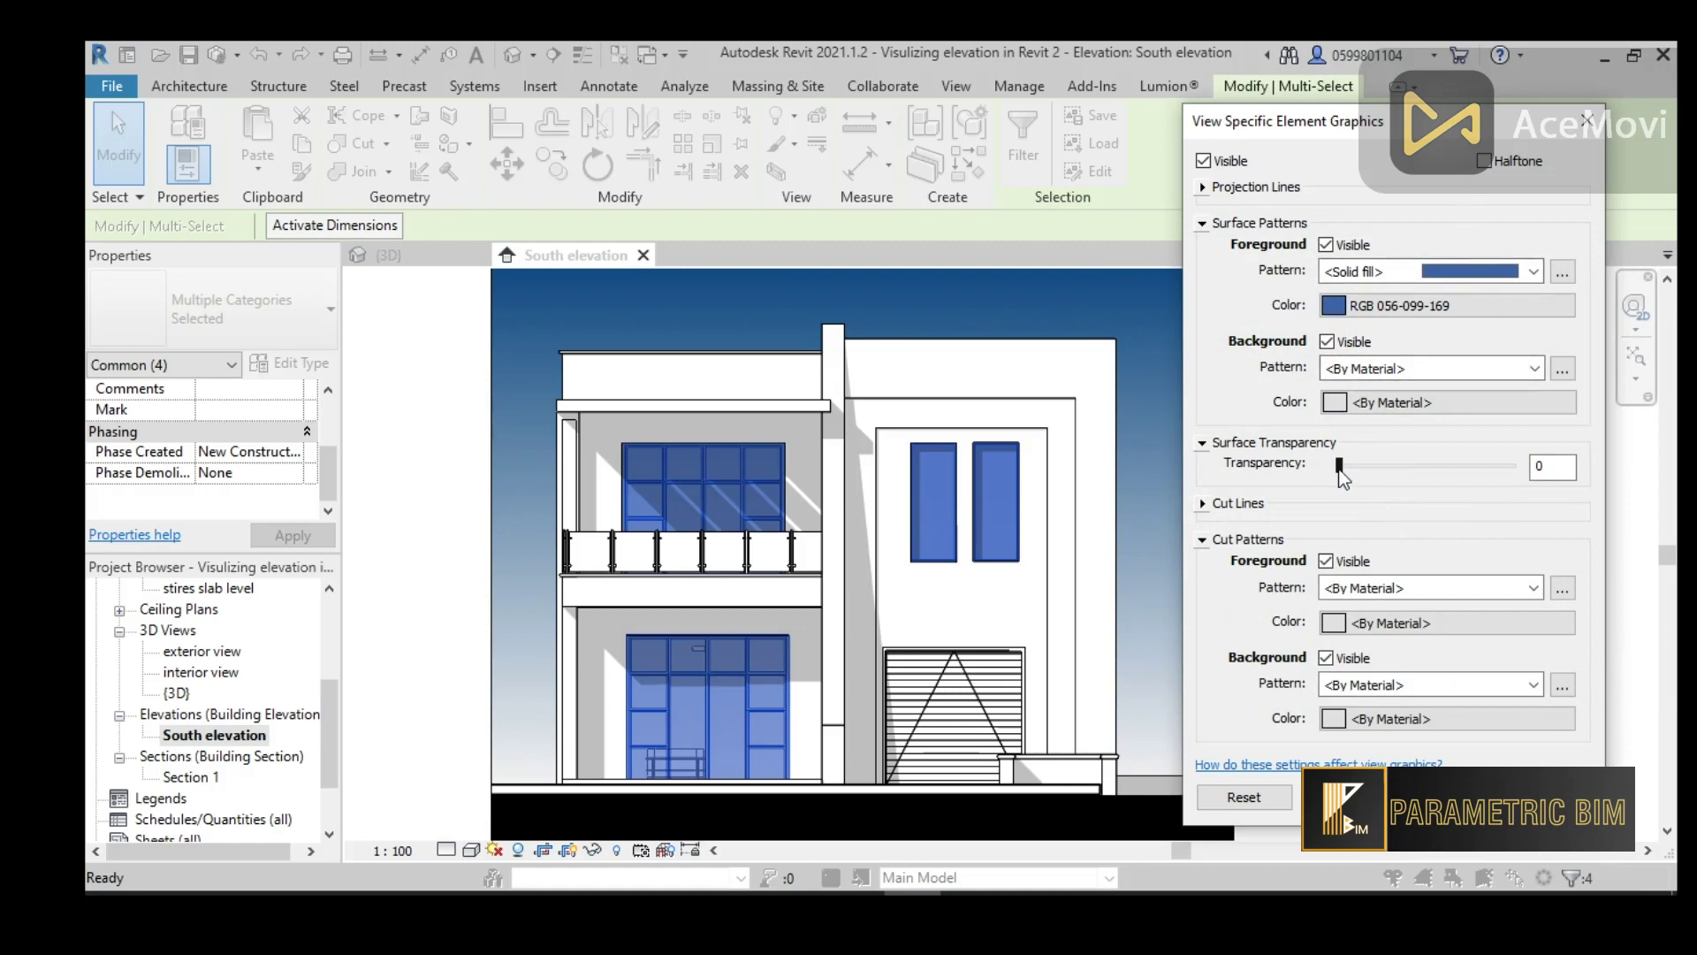
Try a surface transparency of 23 on the curtain walls and windows, and toggle Halftone on and off
left_click_drag(1352, 475, 1356, 474)
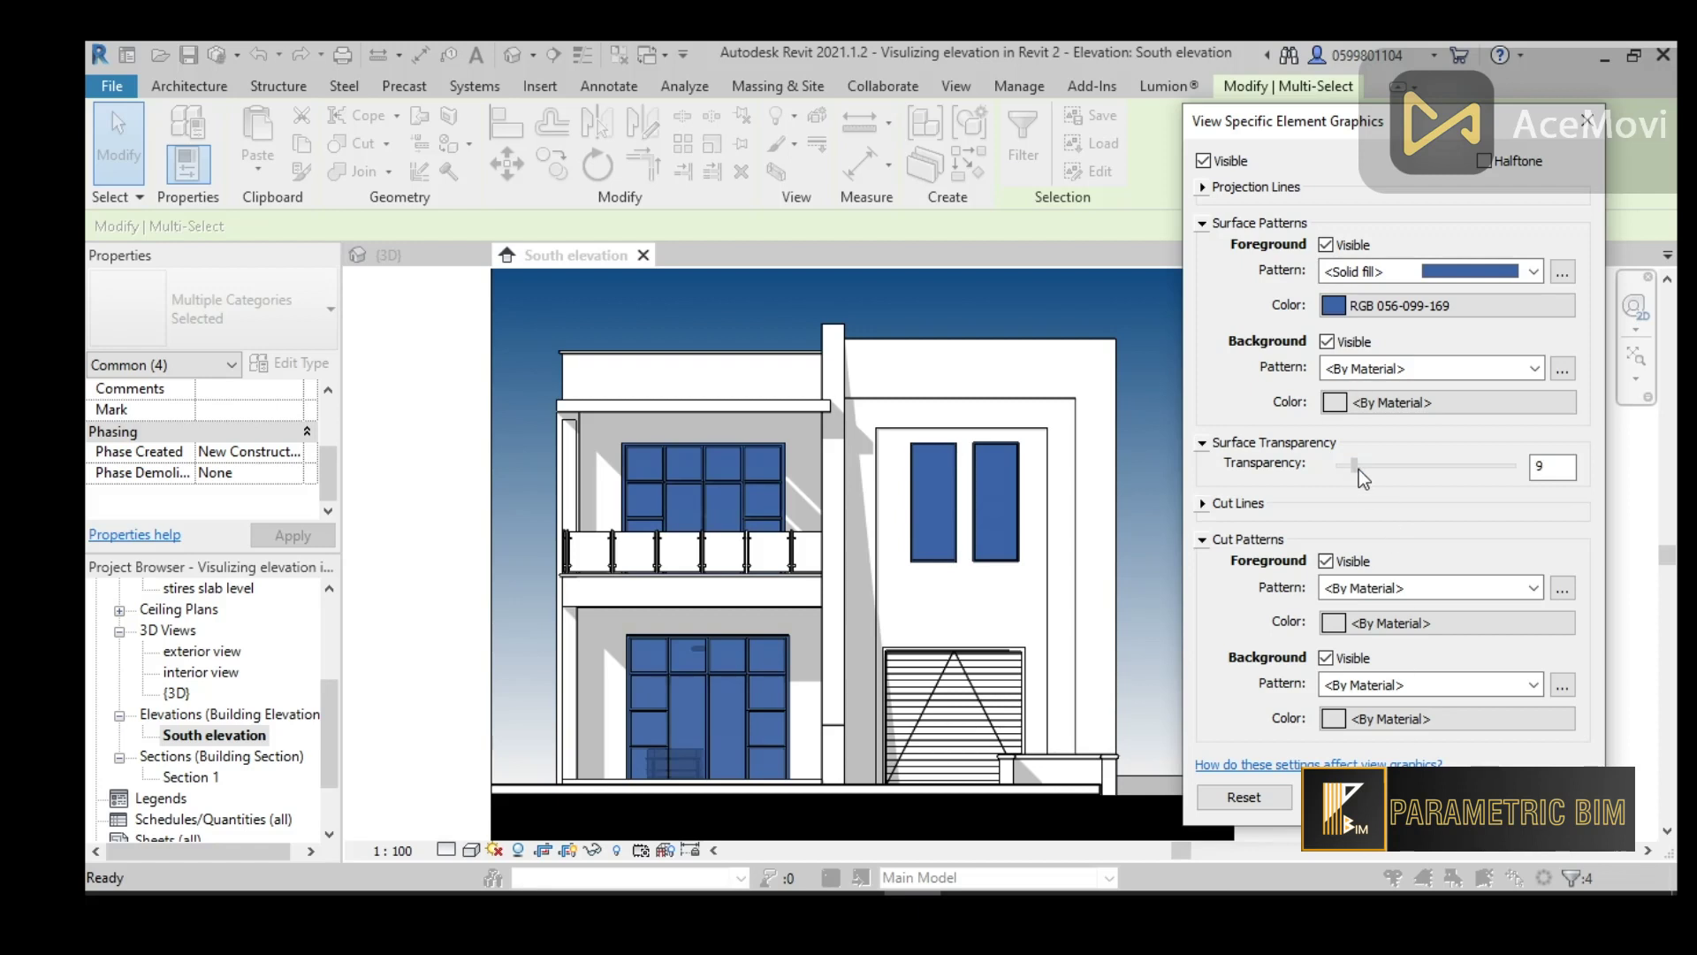
left_click_drag(1351, 465, 1370, 465)
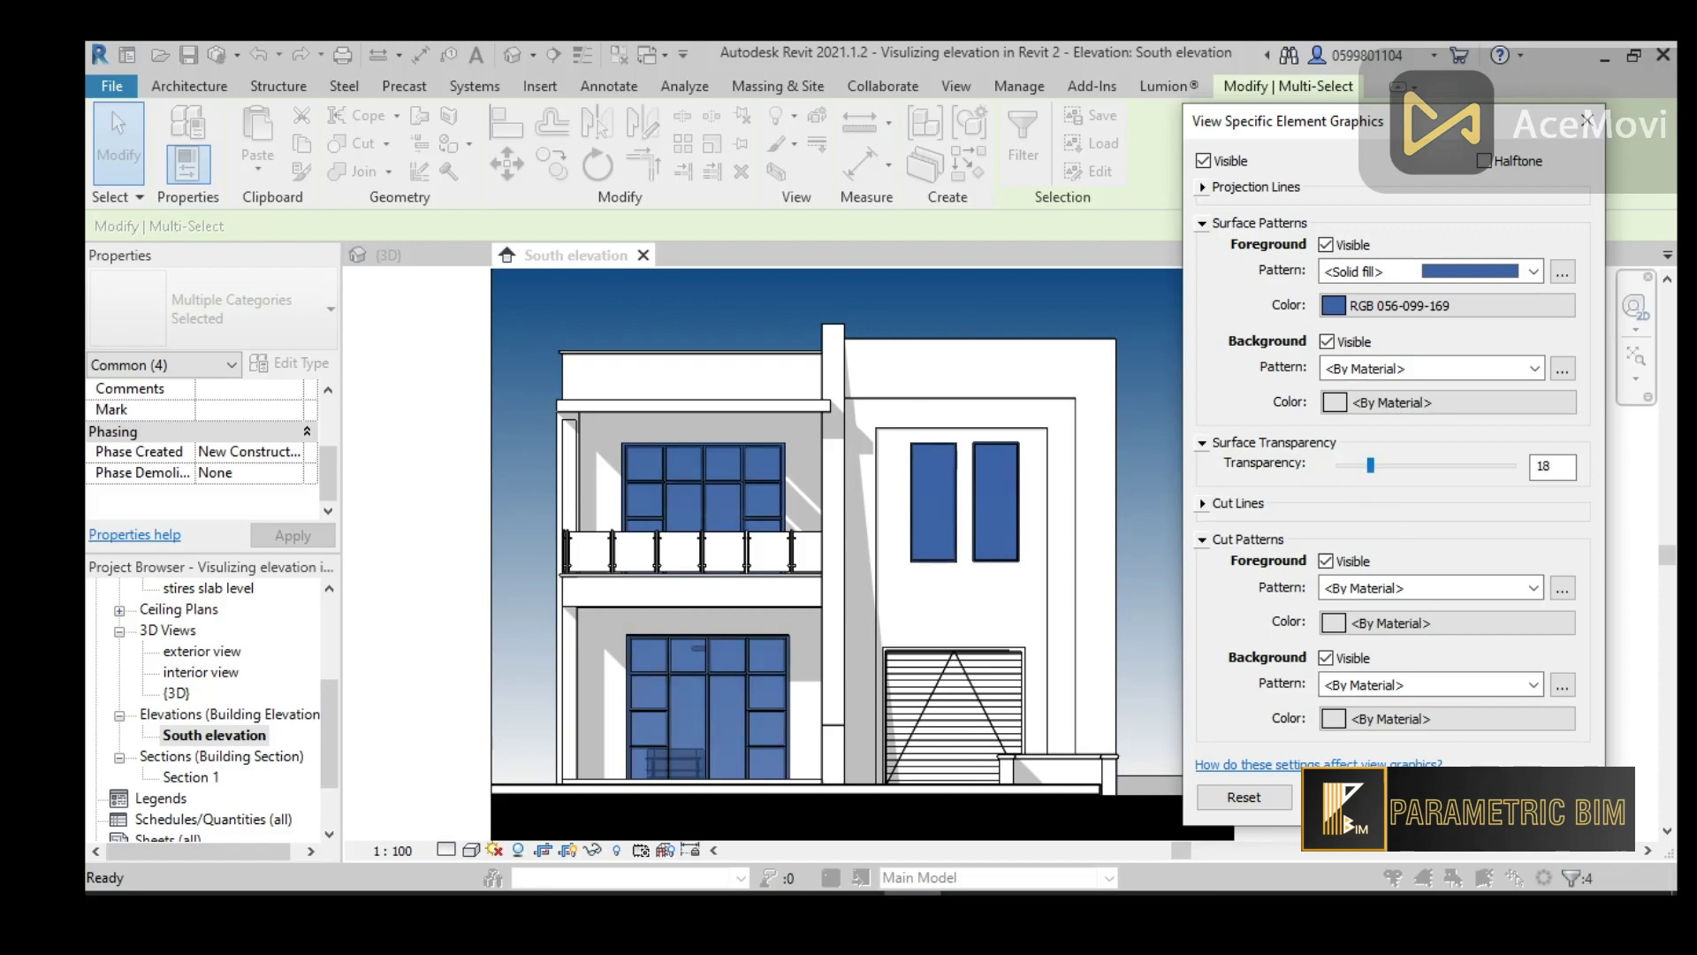
left_click_drag(1370, 464, 1379, 464)
left_click(1484, 162)
left_click(1487, 161)
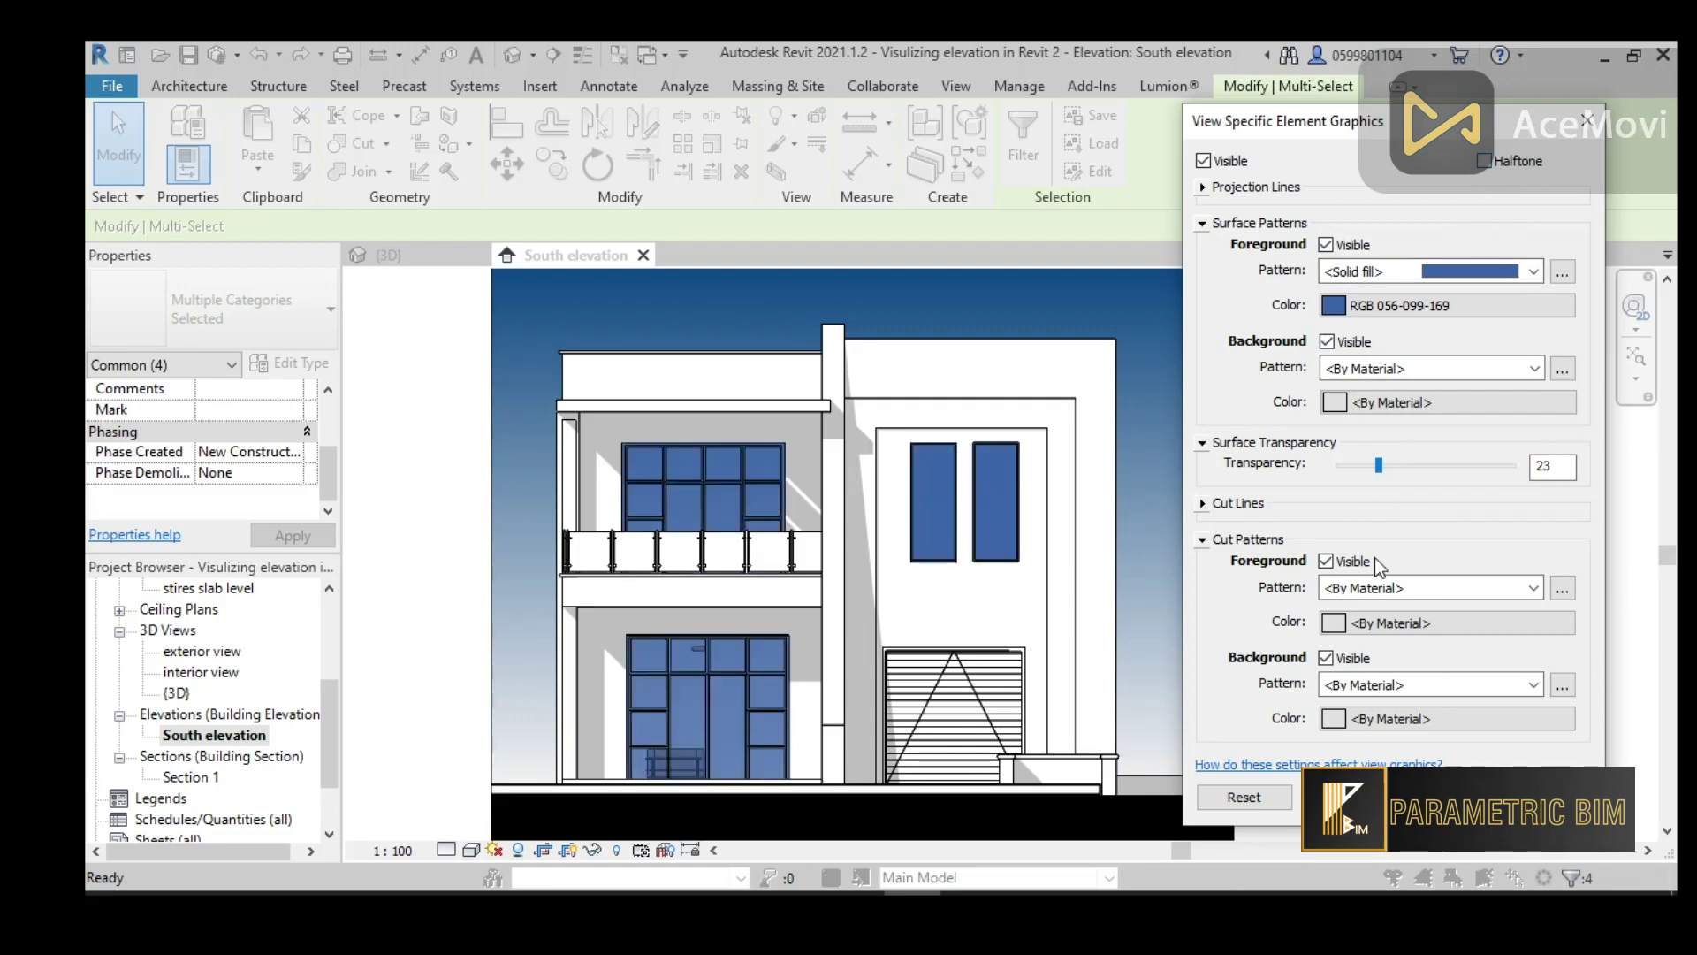
Try the brighter blue RGB 000-116-232 as the glazing's surface foreground color
left_click(1405, 305)
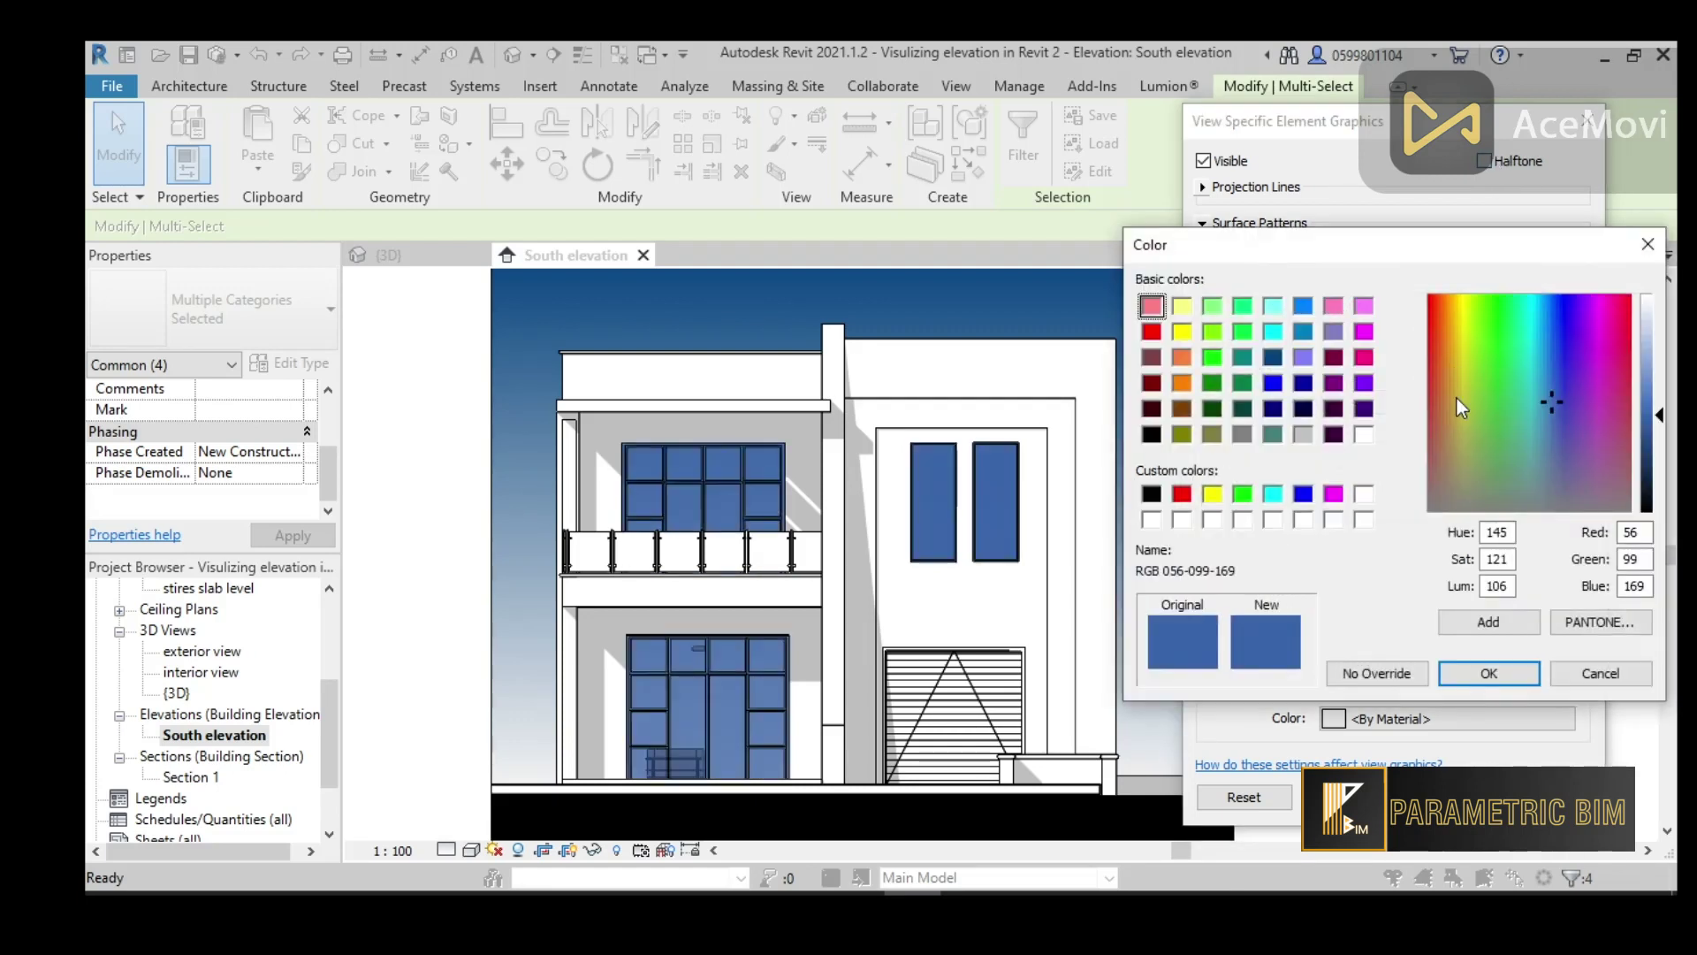
left_click(1275, 410)
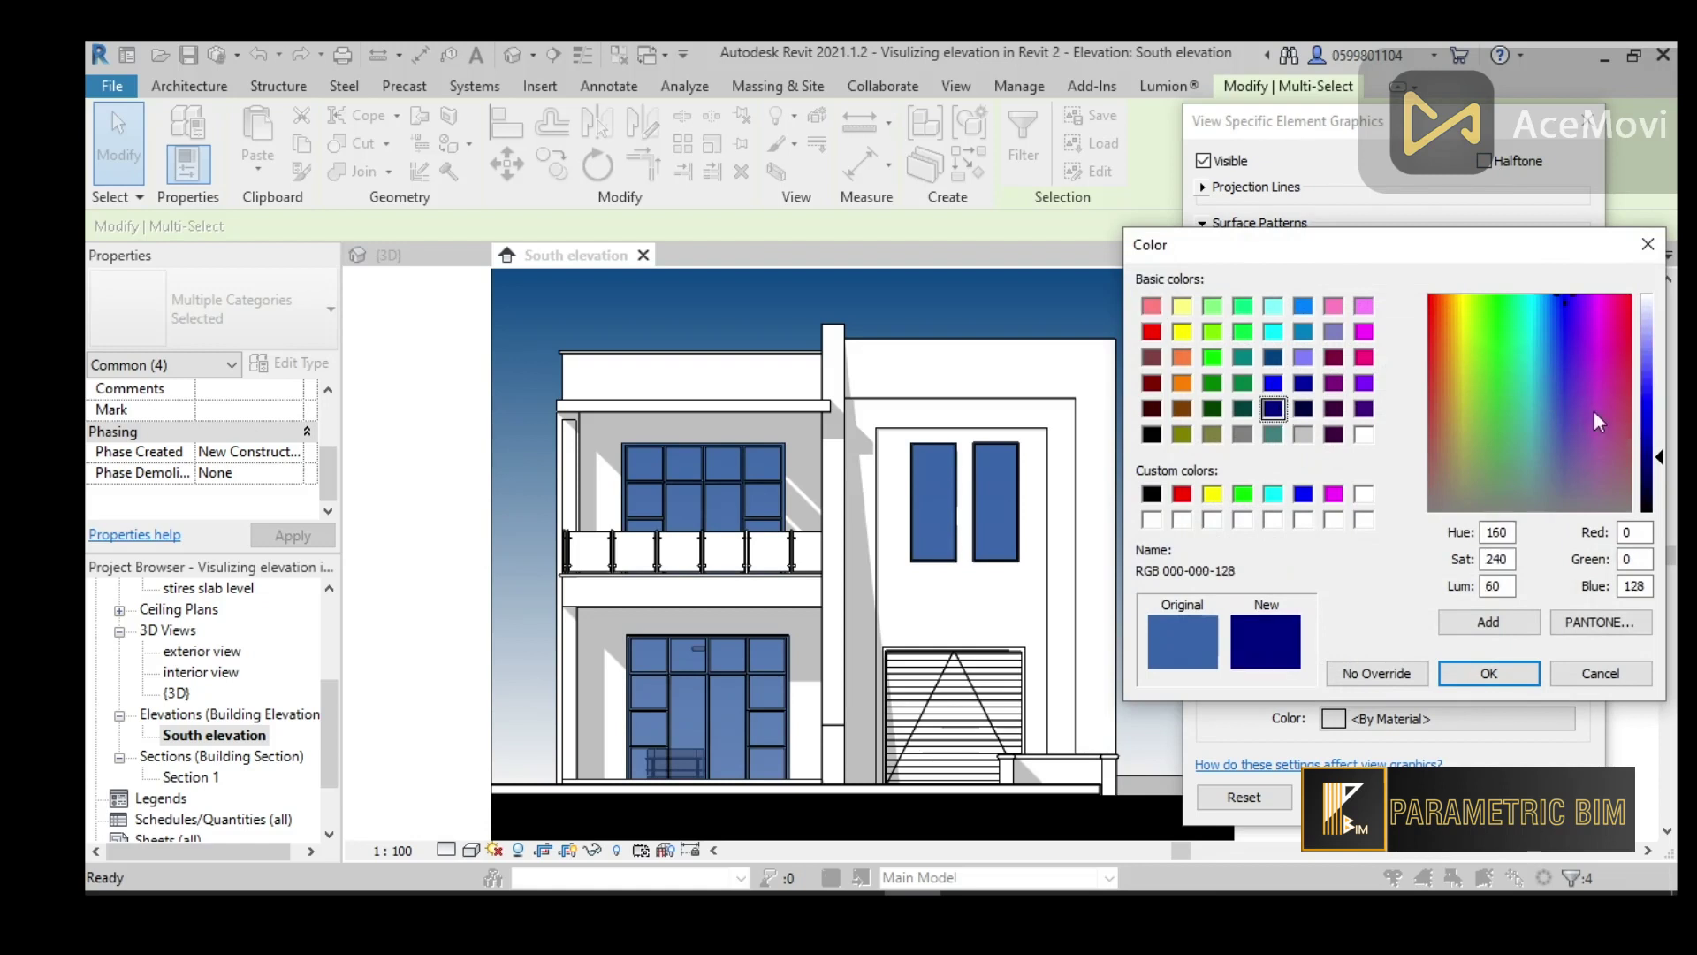
left_click(1305, 333)
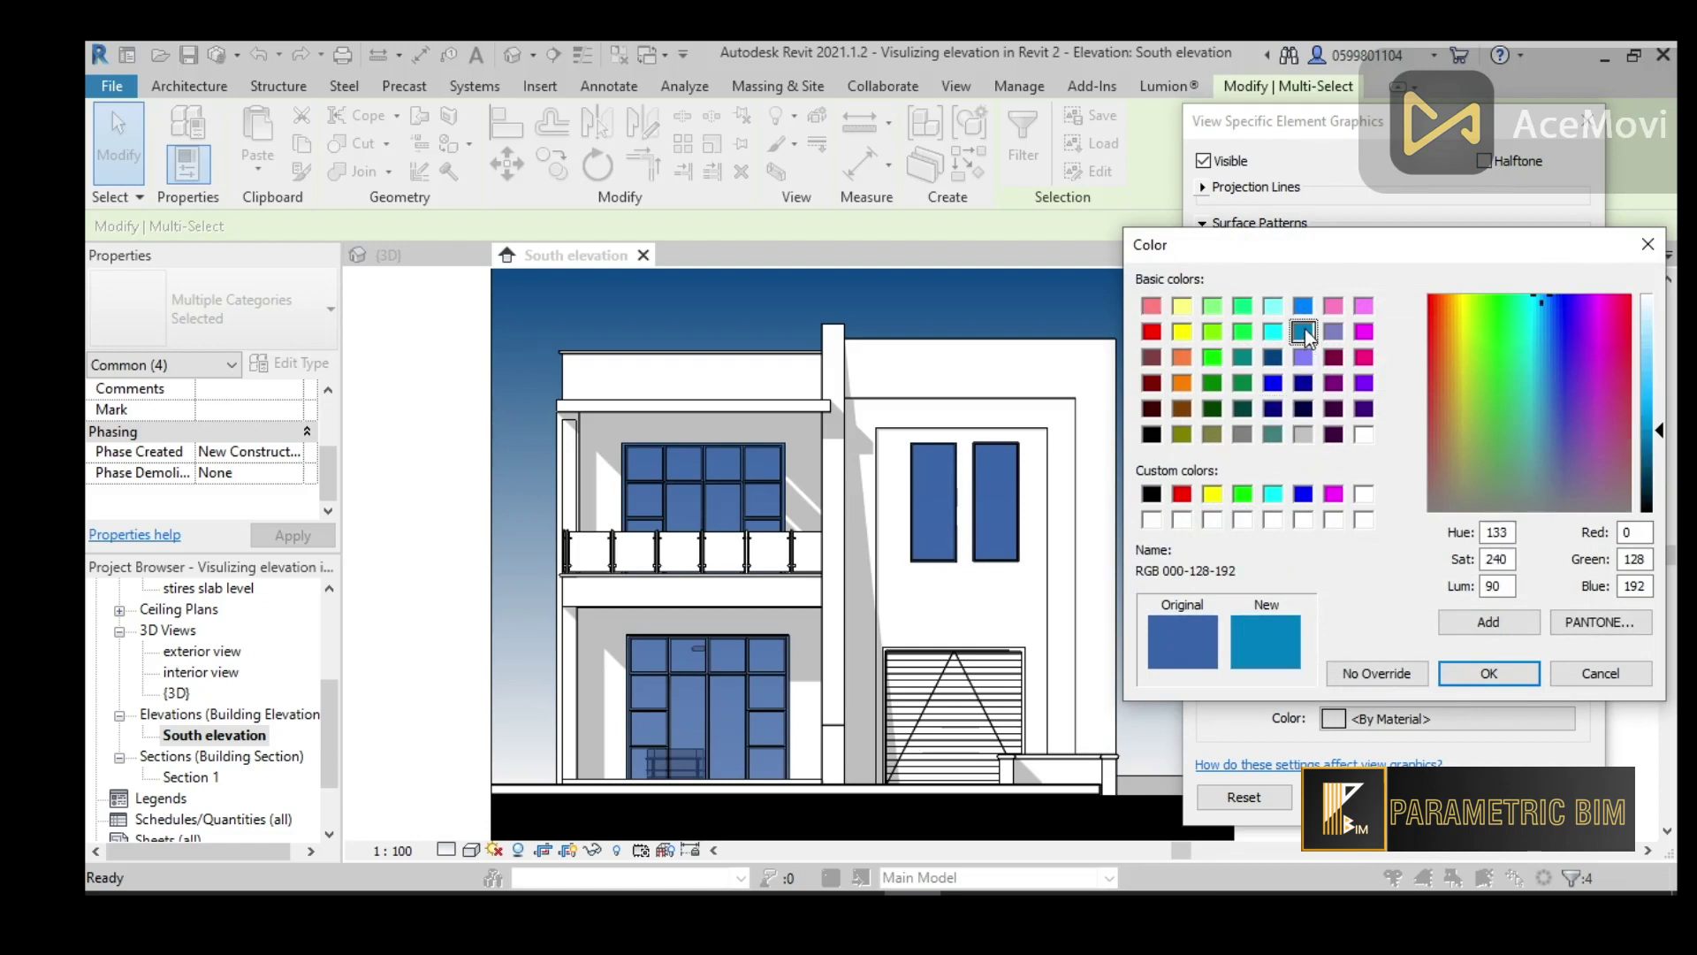
left_click(1303, 307)
left_click_drag(1652, 394, 1652, 417)
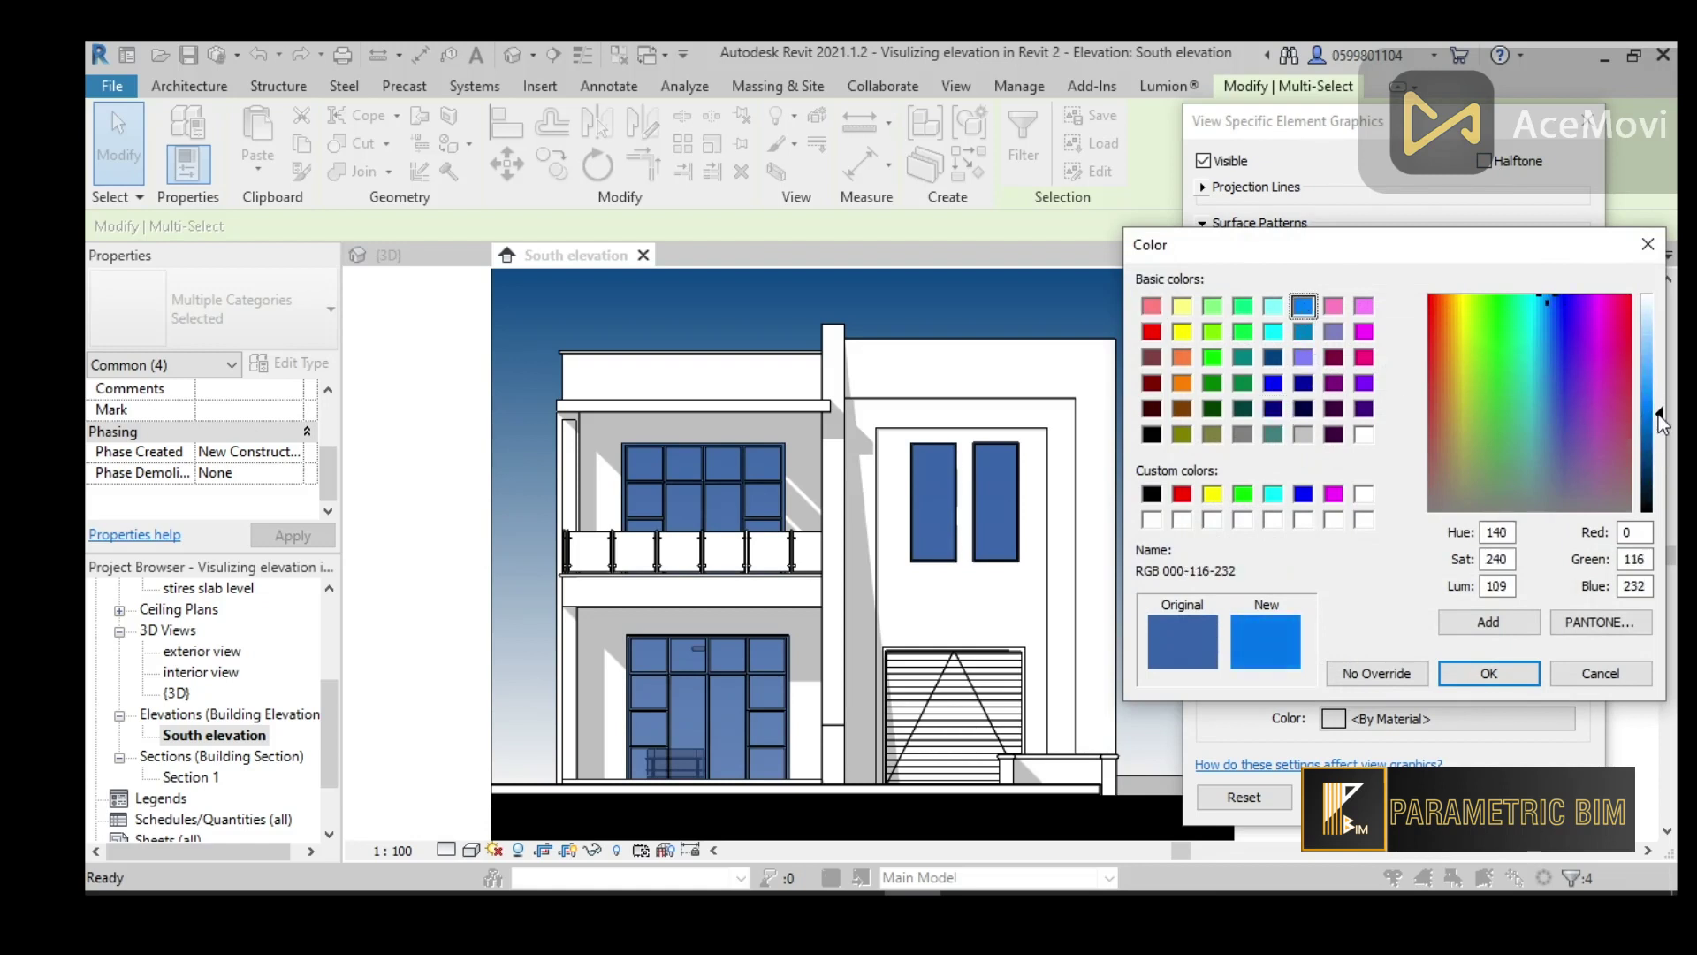
left_click(1528, 676)
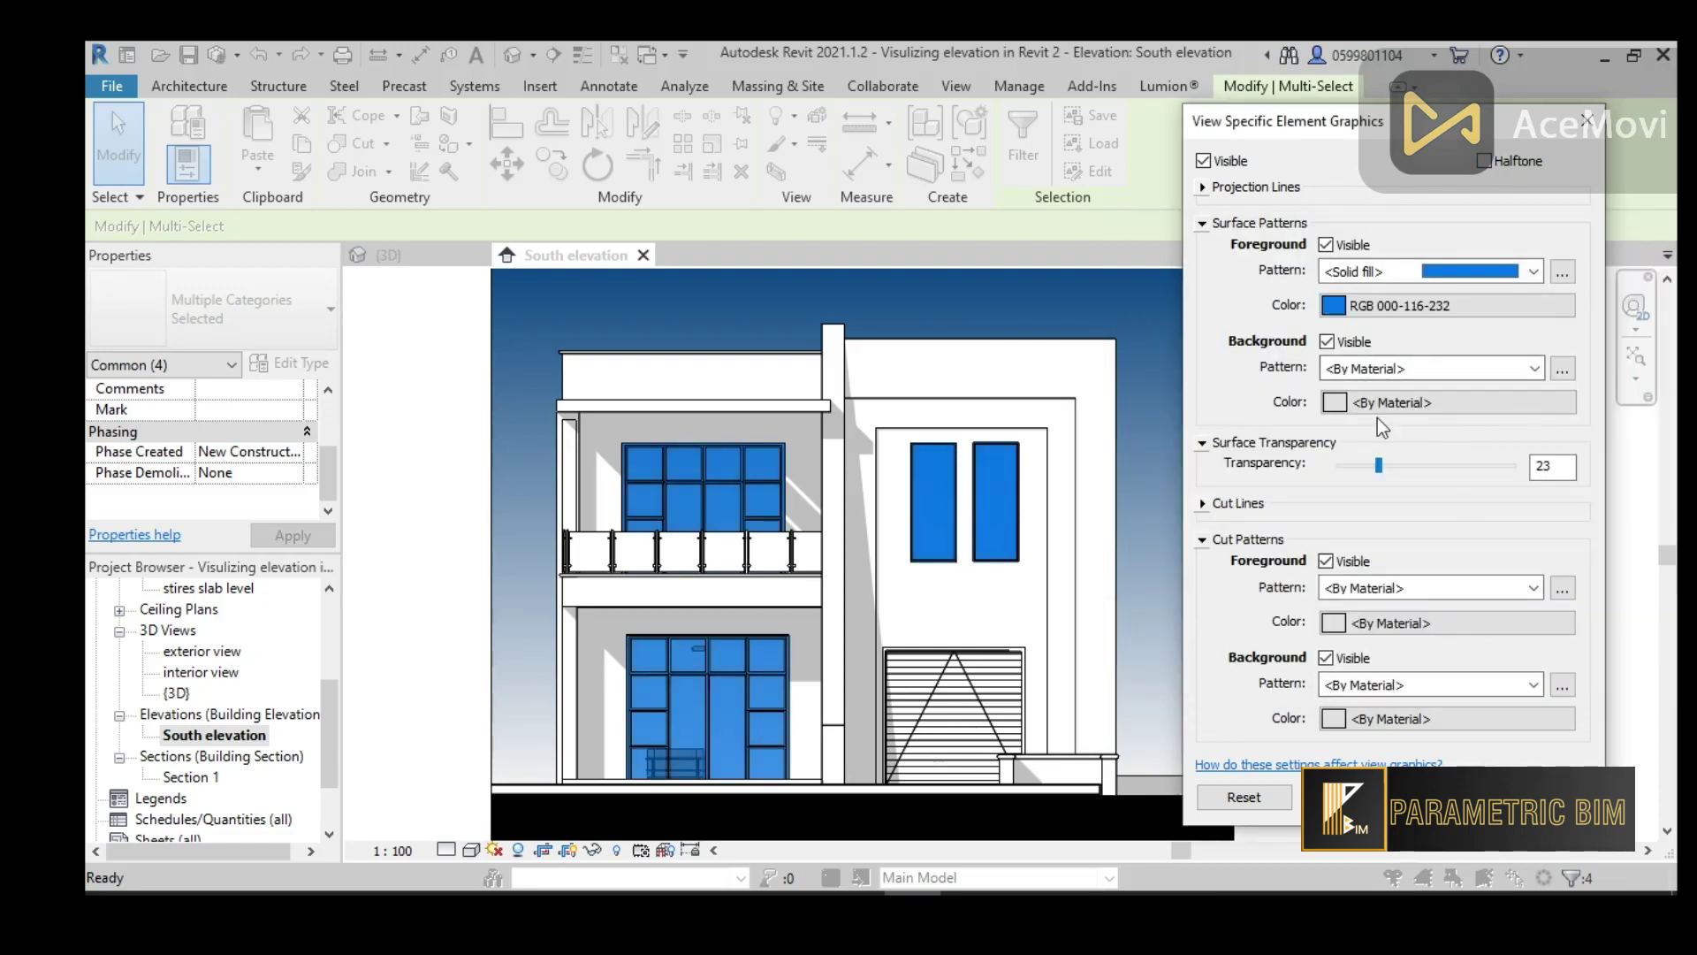
Set the glazing's surface transparency to 29 and its foreground color to RGB 020-045-107, accept the overrides and clear the selection
left_click_drag(1379, 466, 1390, 467)
left_click(1355, 317)
mouse_move(1552, 352)
left_mouse_down()
mouse_move(1546, 386)
mouse_move(1573, 415)
mouse_move(1574, 345)
mouse_move(1558, 371)
left_mouse_up()
left_click(1273, 408)
left_click(1488, 673)
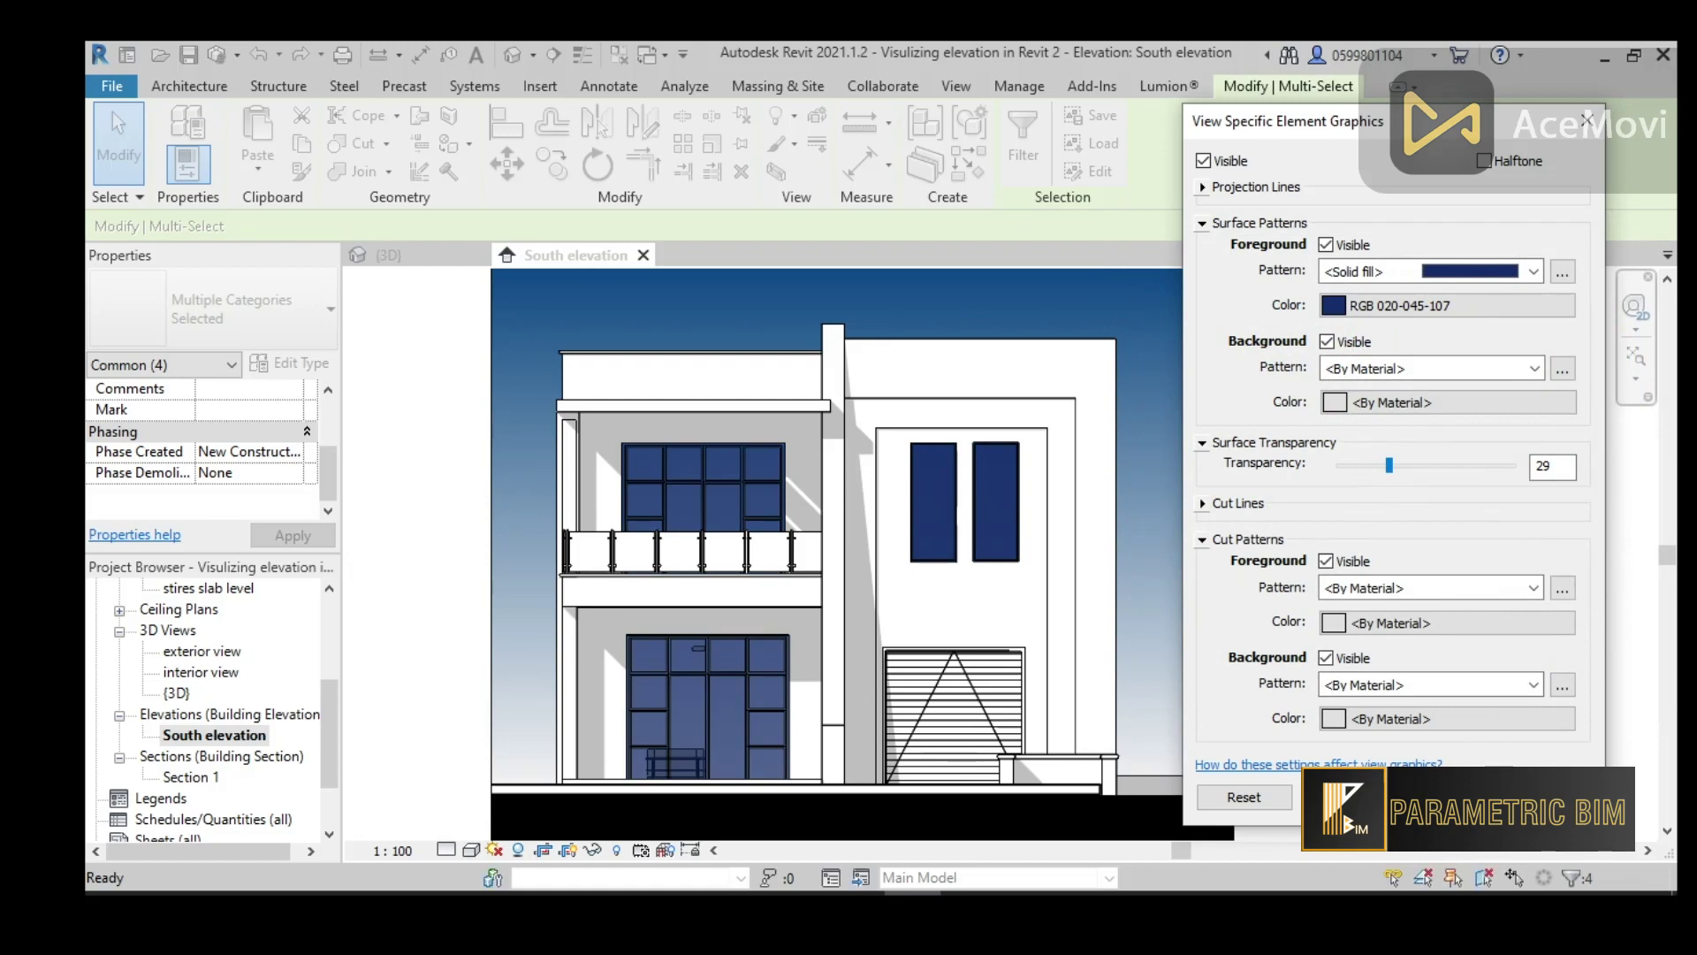
left_click(1436, 796)
left_click(1332, 439)
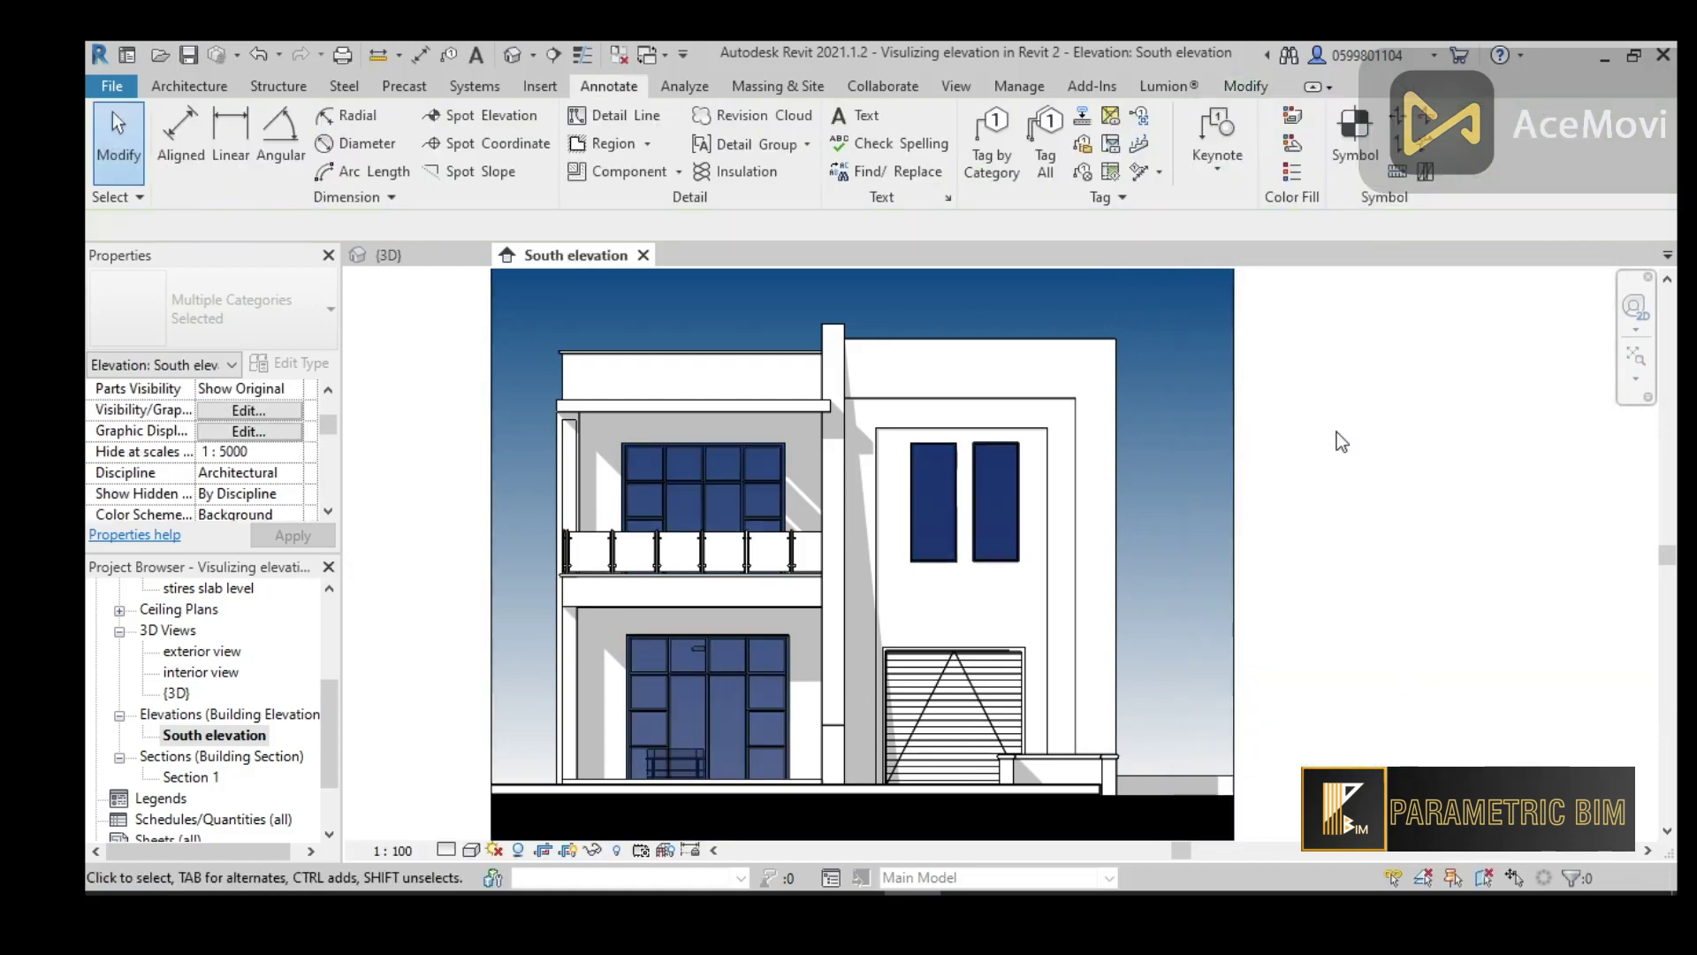
Select the outer frame on the garage side together with the "inside for windows" wall behind the two windows
mouse_move(1333, 439)
middle_mouse_down()
mouse_move(1371, 503)
mouse_move(1291, 554)
middle_mouse_up()
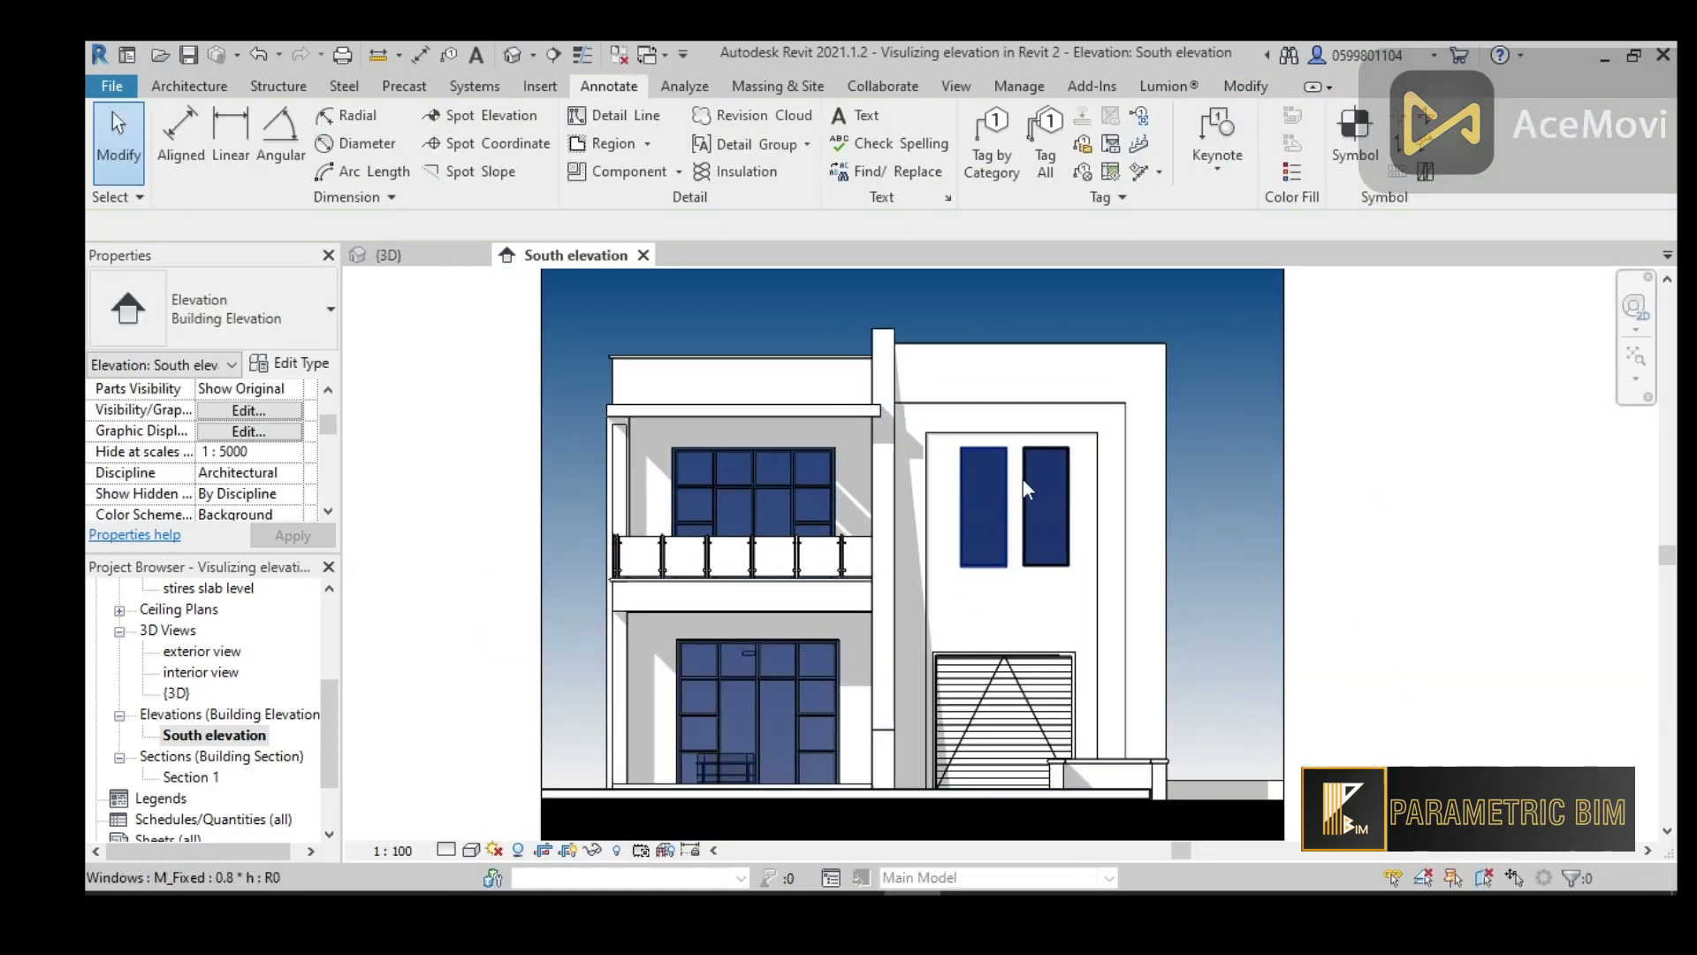
left_click(1139, 351)
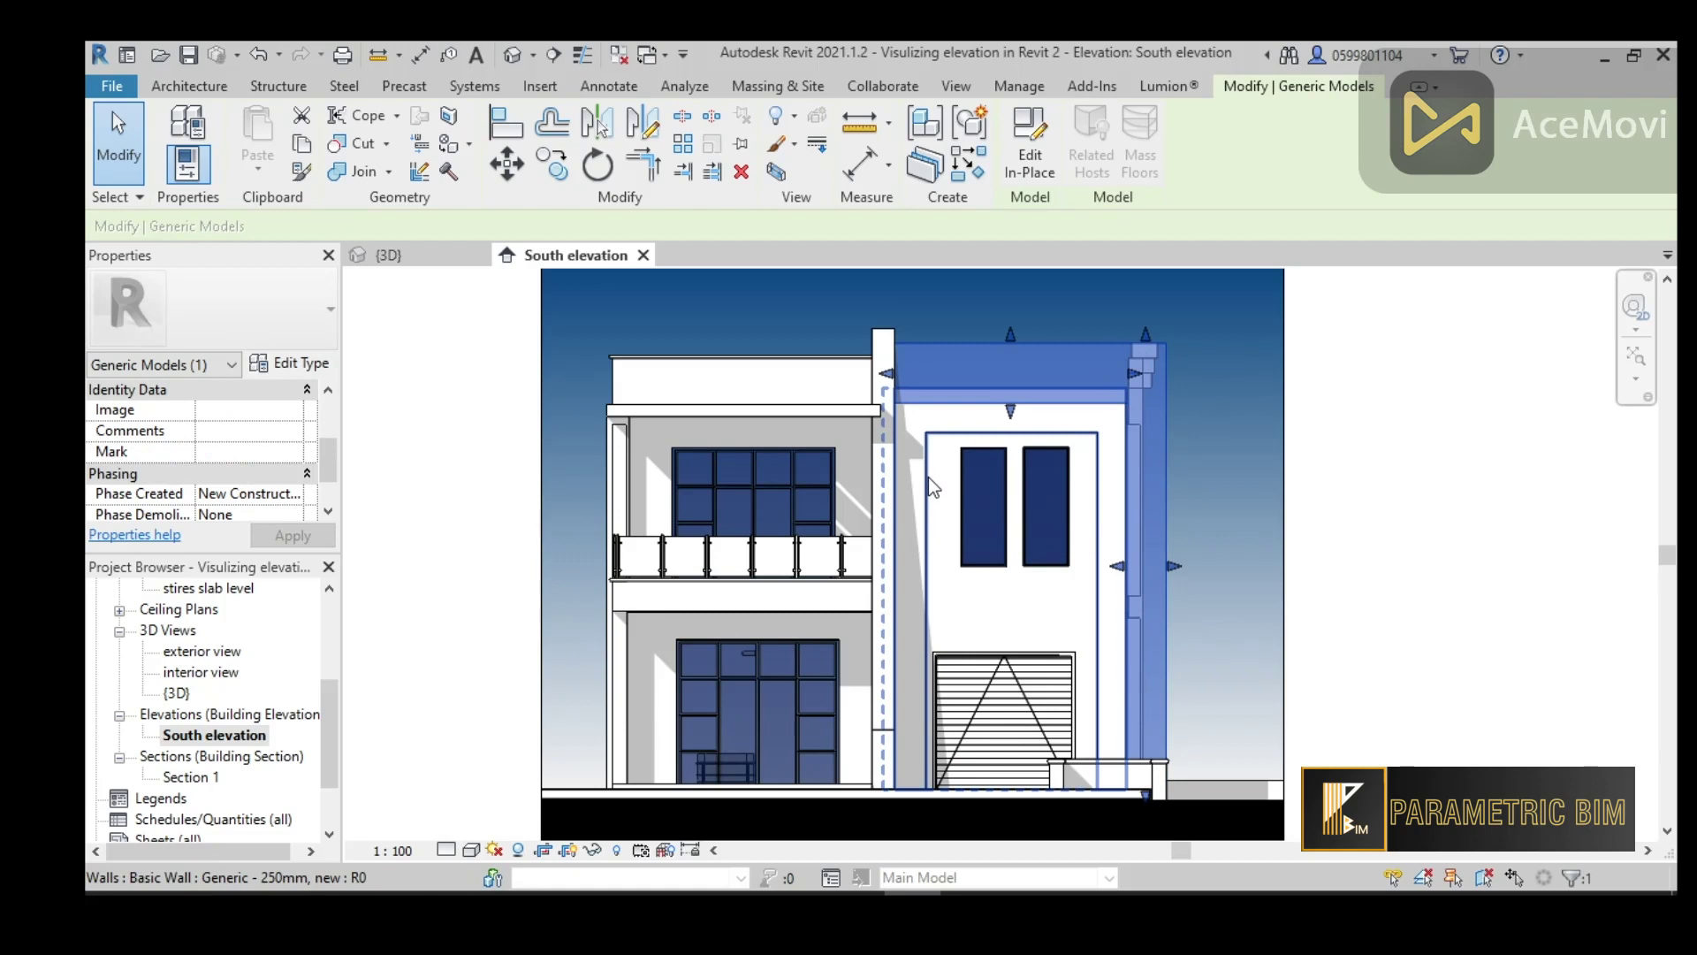
key("Tab")
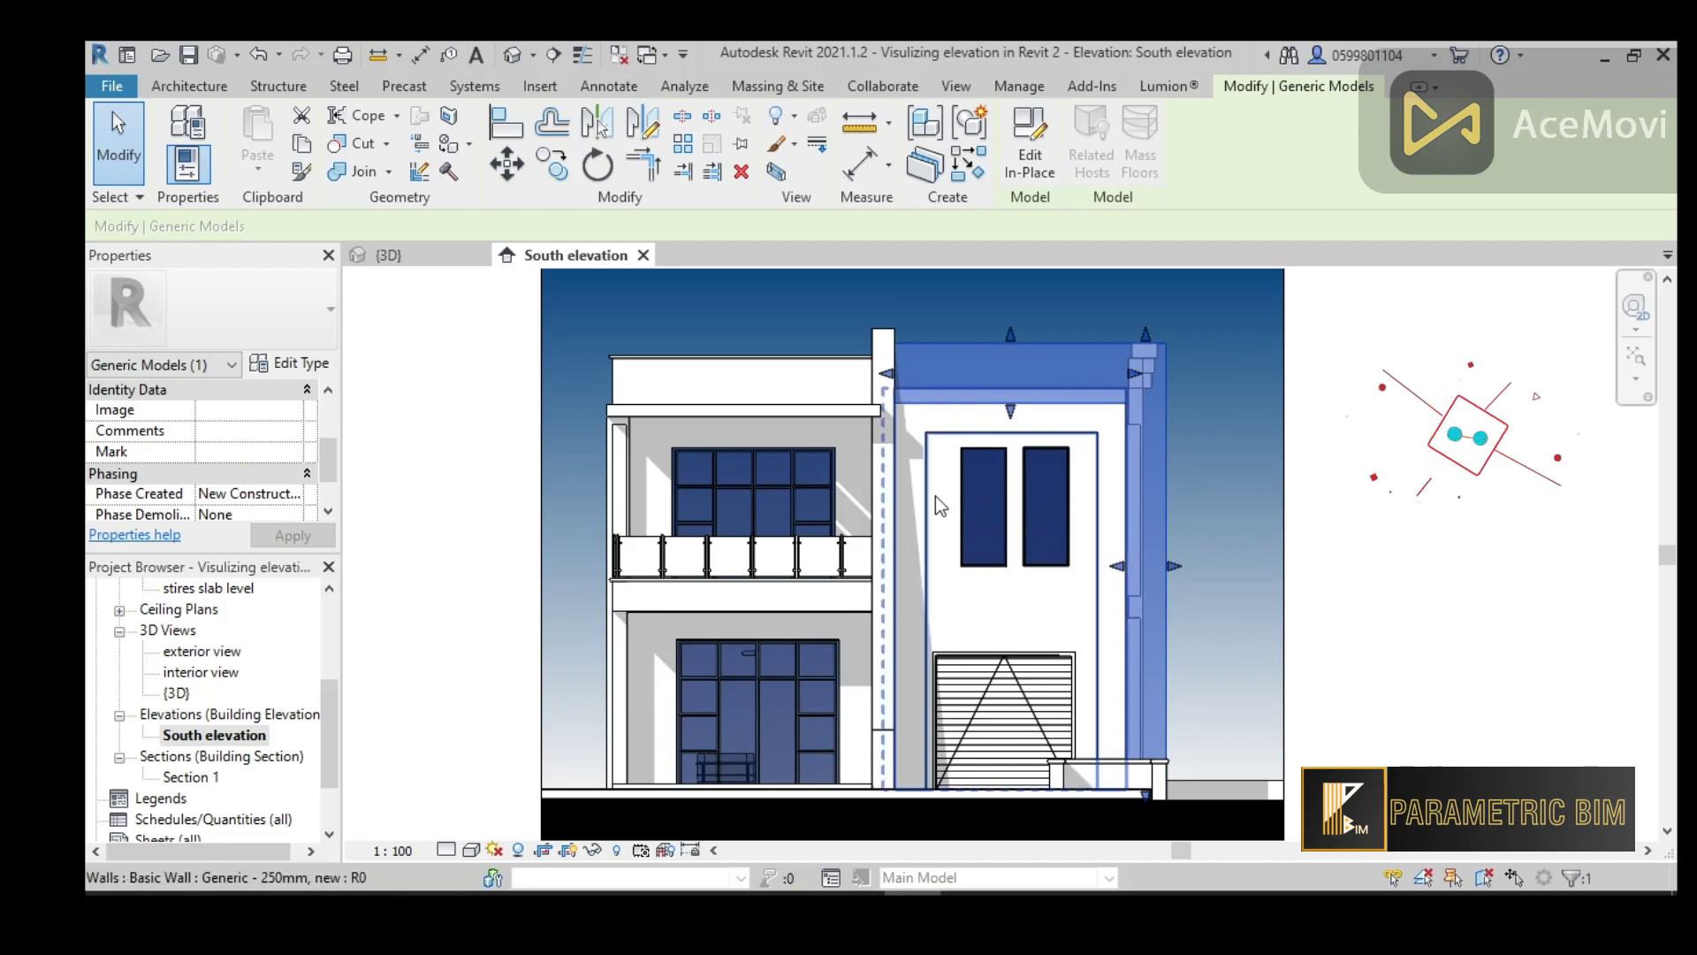
key("Tab")
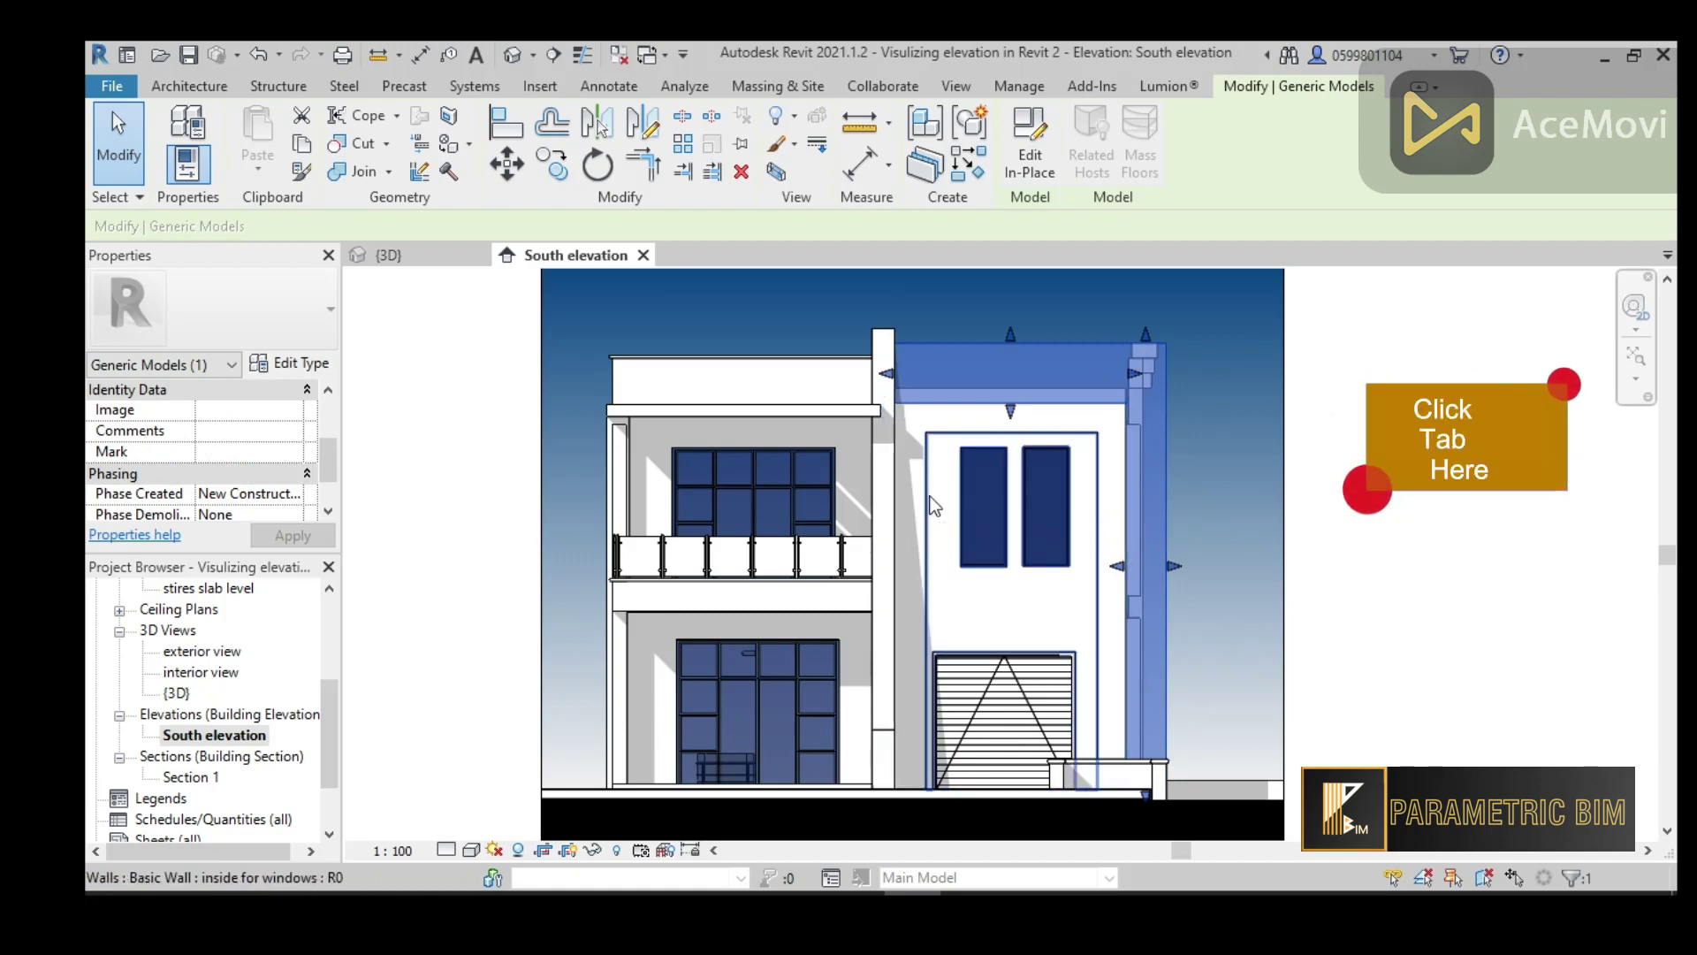
left_click(934, 506, "ctrl")
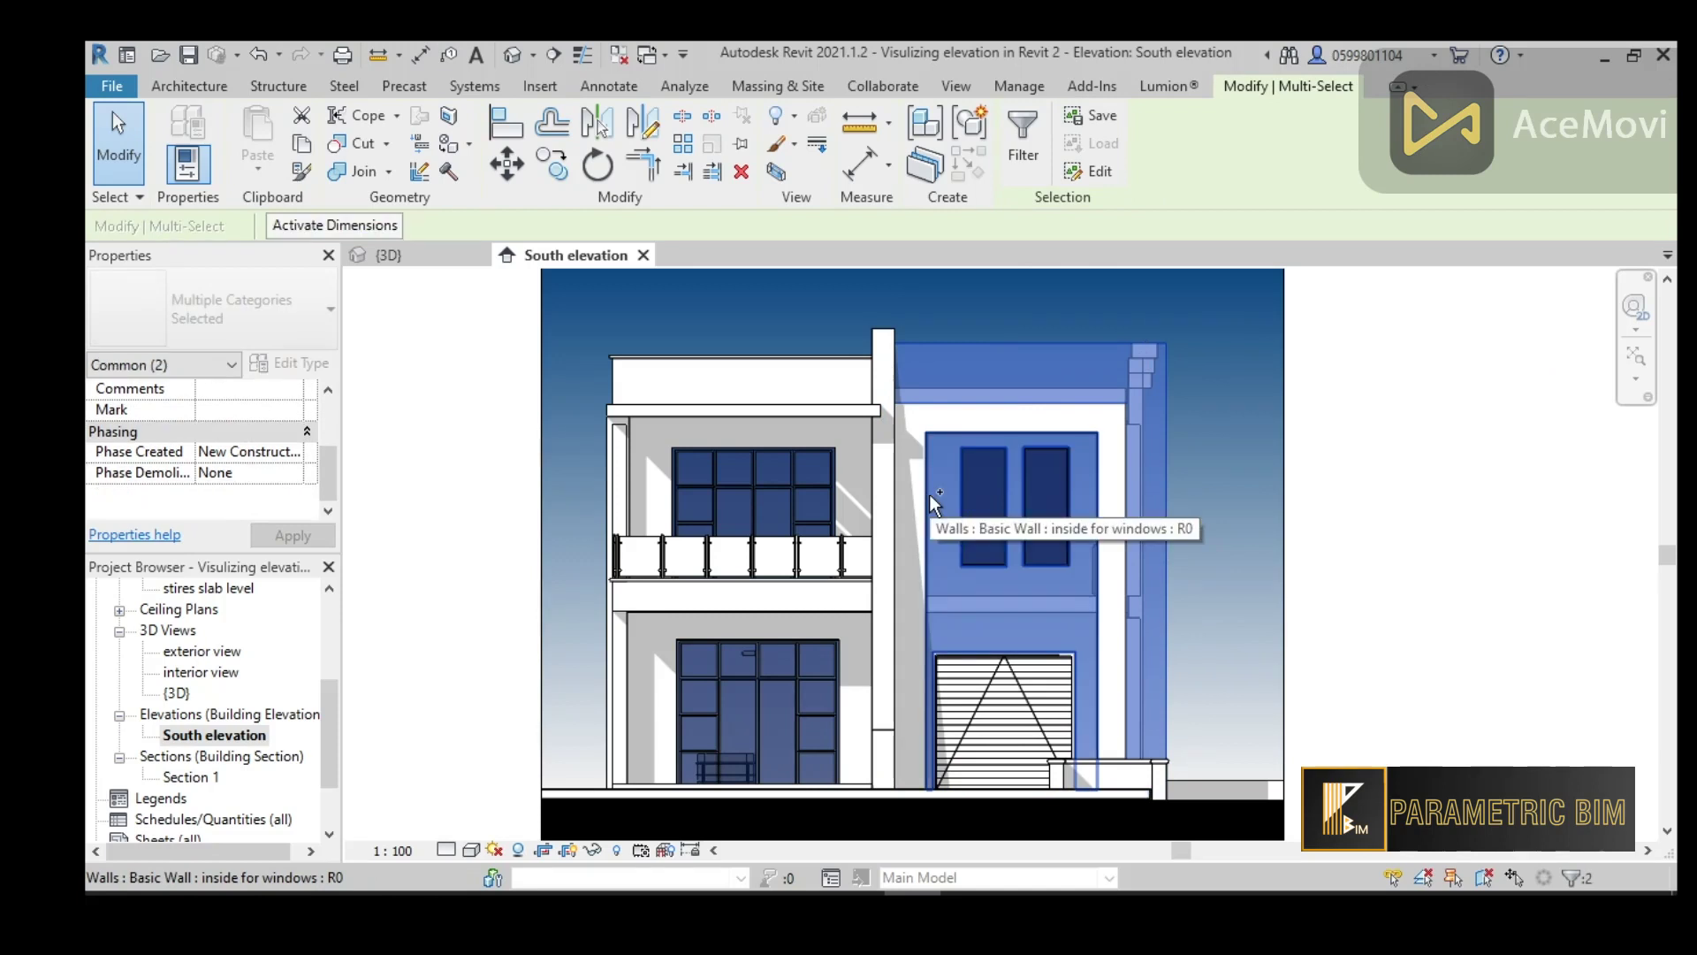
Add the balcony side's outer frame, the ground-floor wall behind the curtain wall and the connected wall chain through the central pier to the selection
left_click(612, 389, "ctrl")
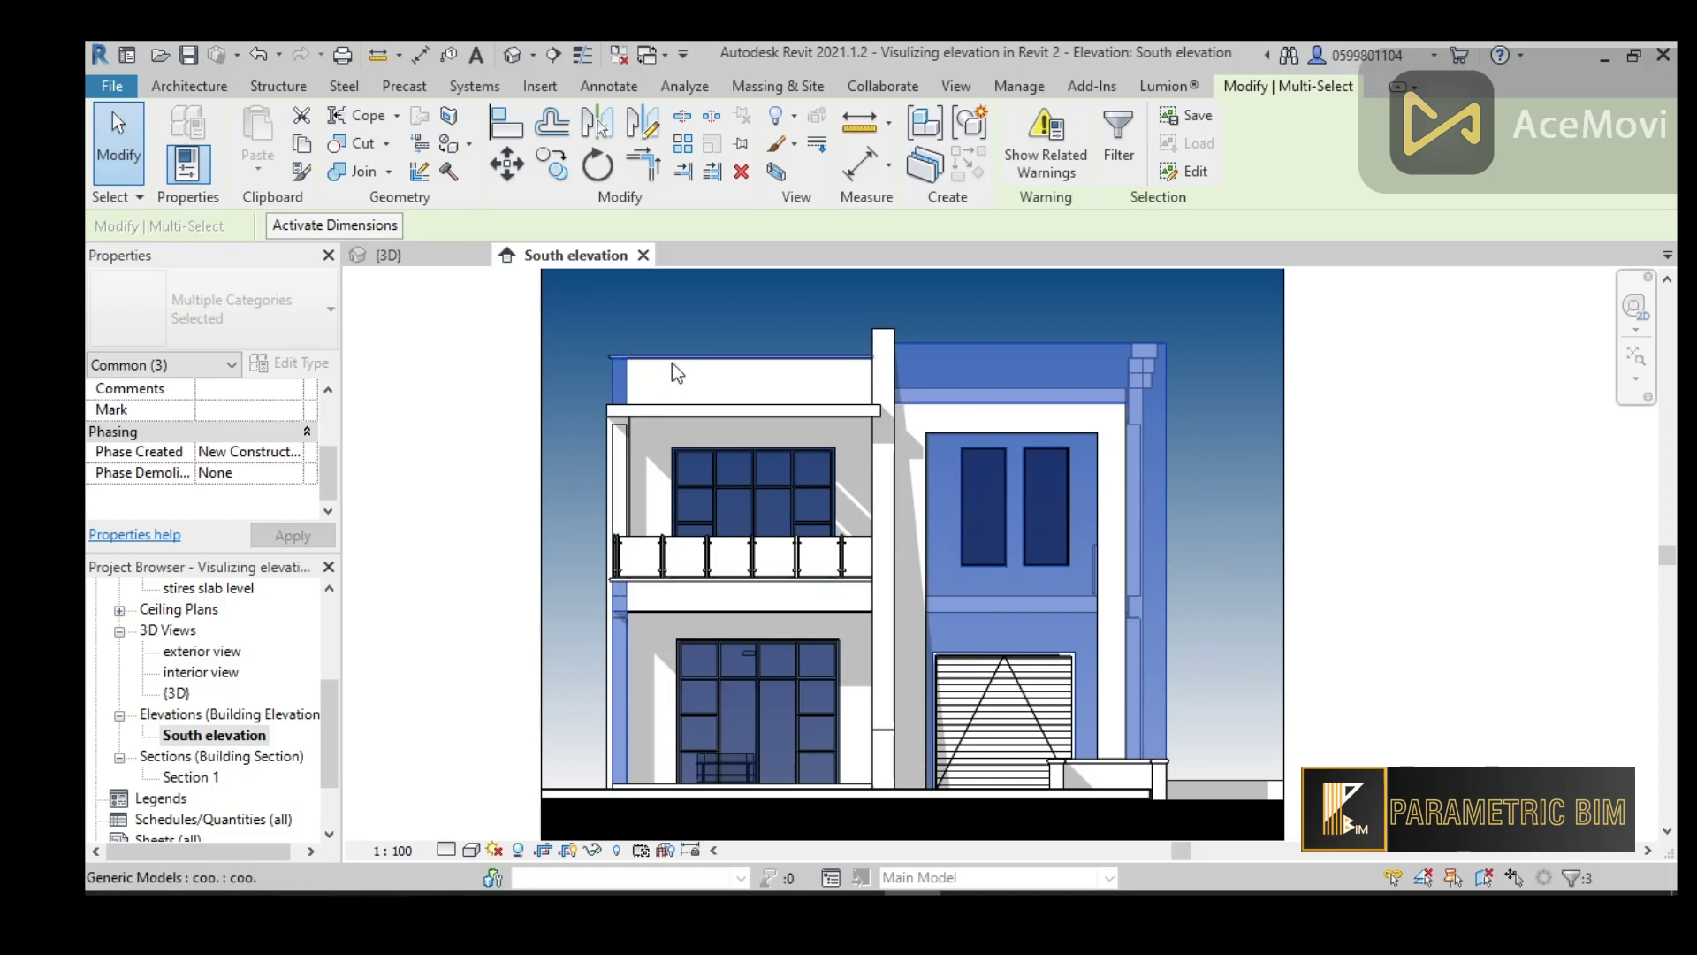
key("Tab")
left_click(712, 408, "ctrl")
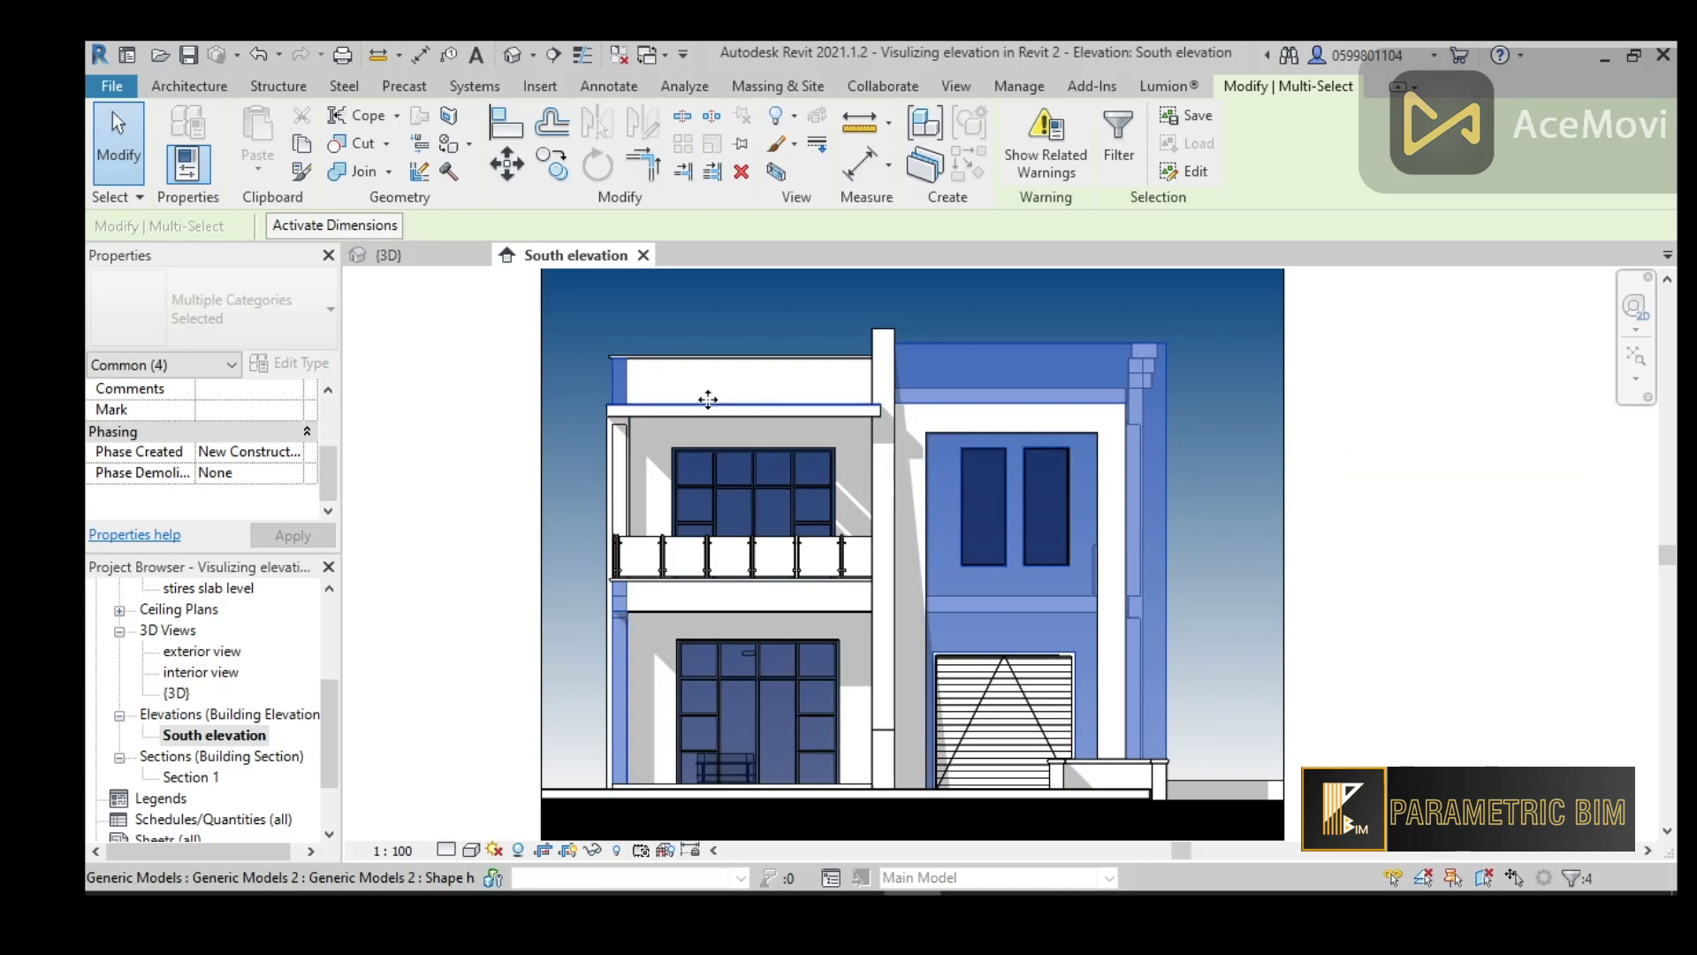
left_click(670, 672, "ctrl")
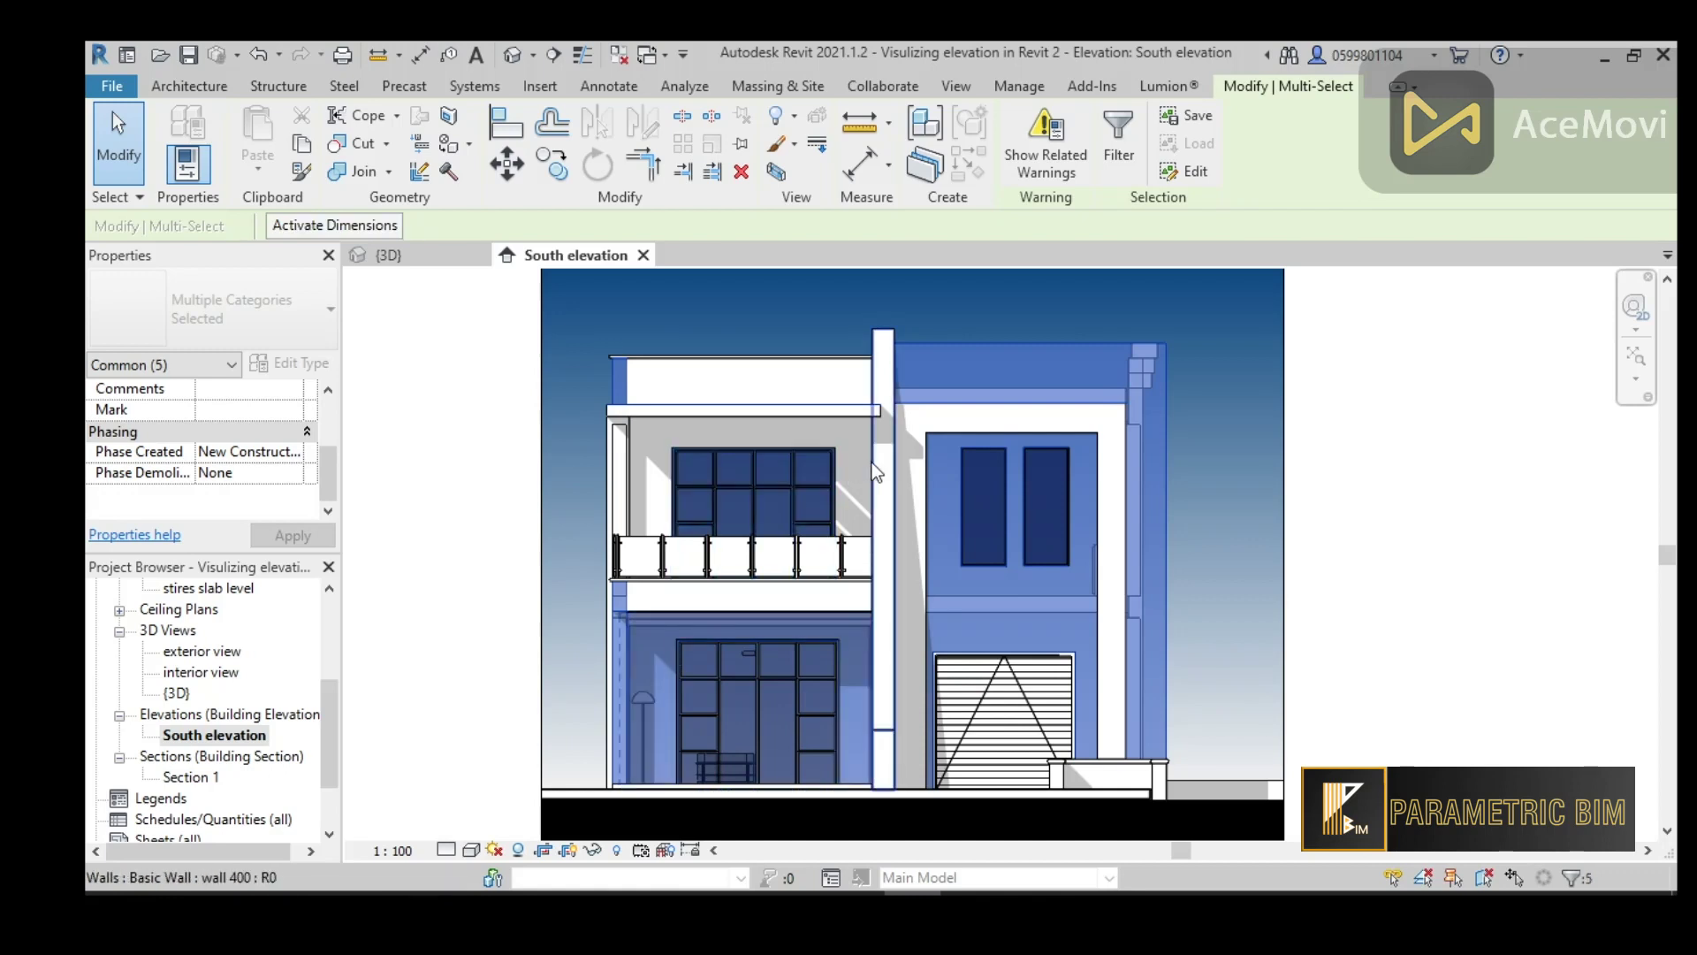
key("Tab")
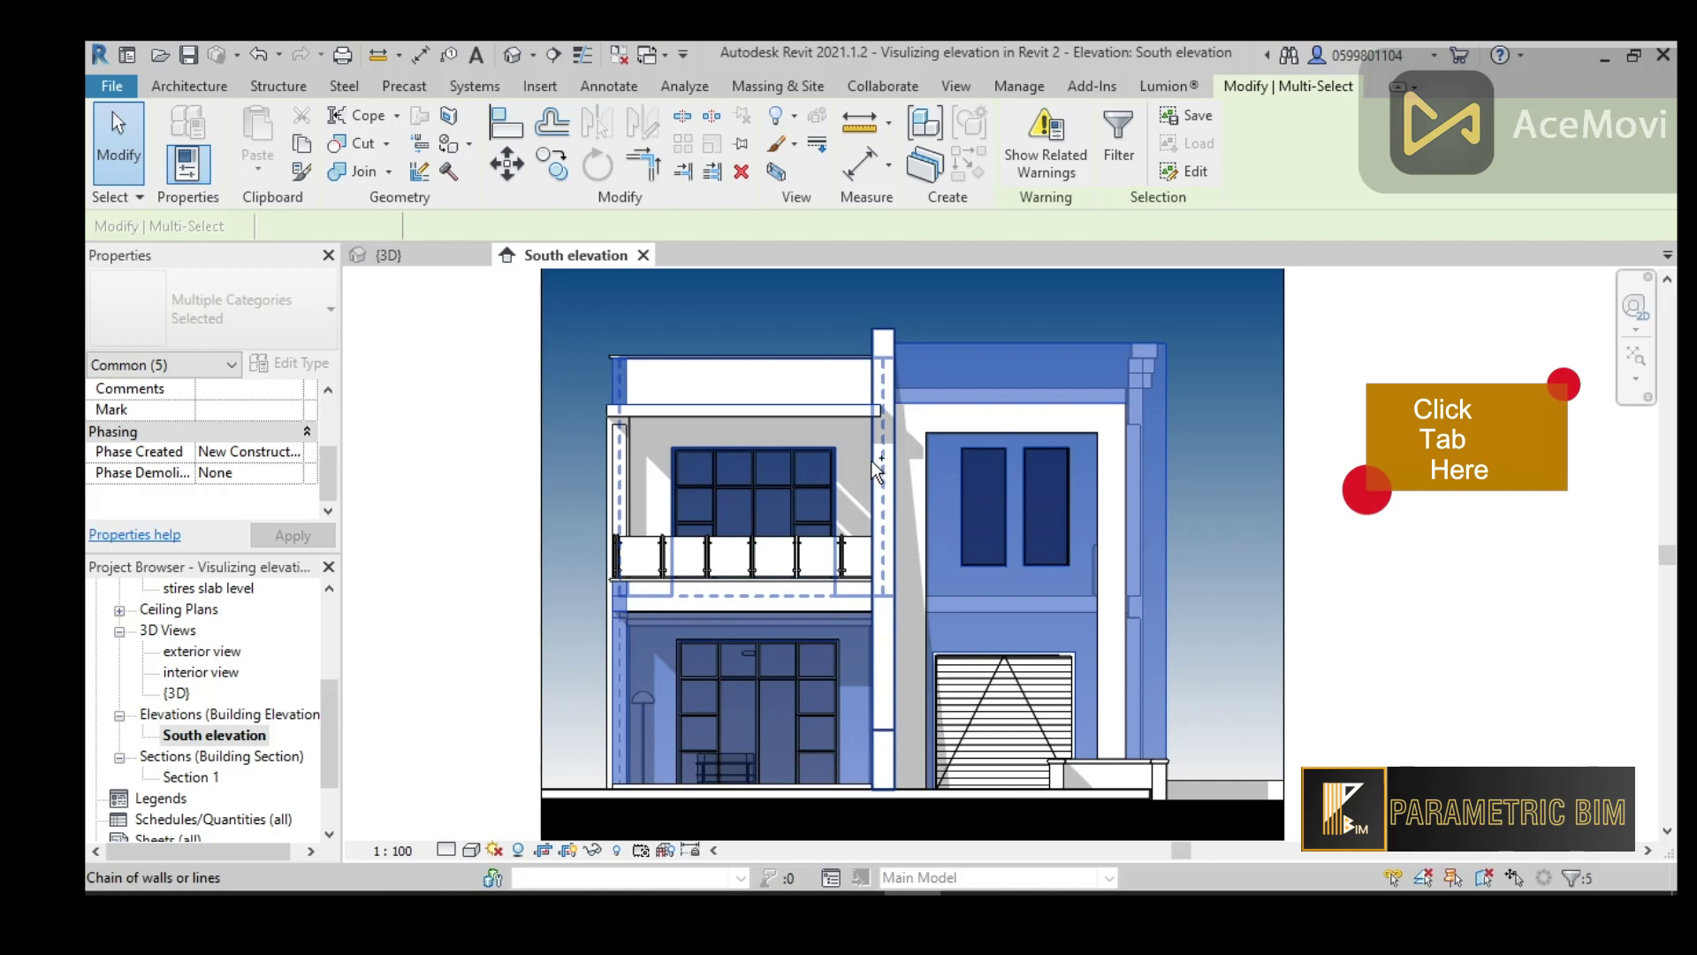
left_click(875, 471, "ctrl")
Override the selected walls and frames by element with a solid fill surface foreground in RGB 216-216-216, and clear the selection
right_click(1030, 359)
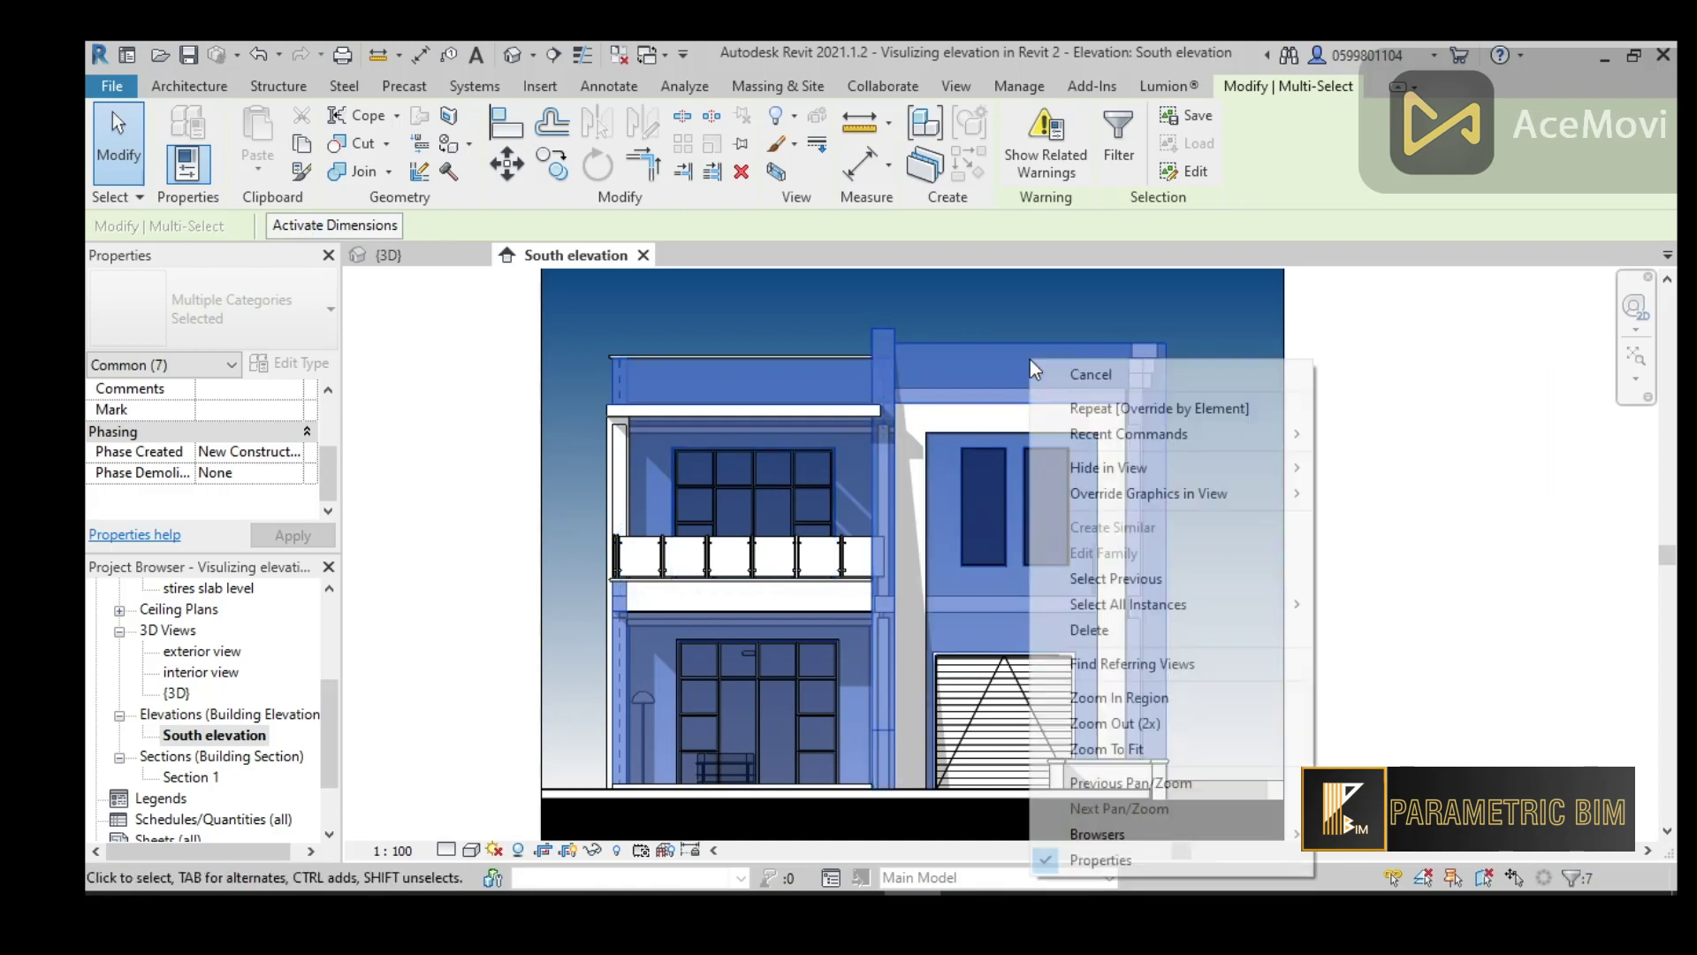
mouse_move(1182, 500)
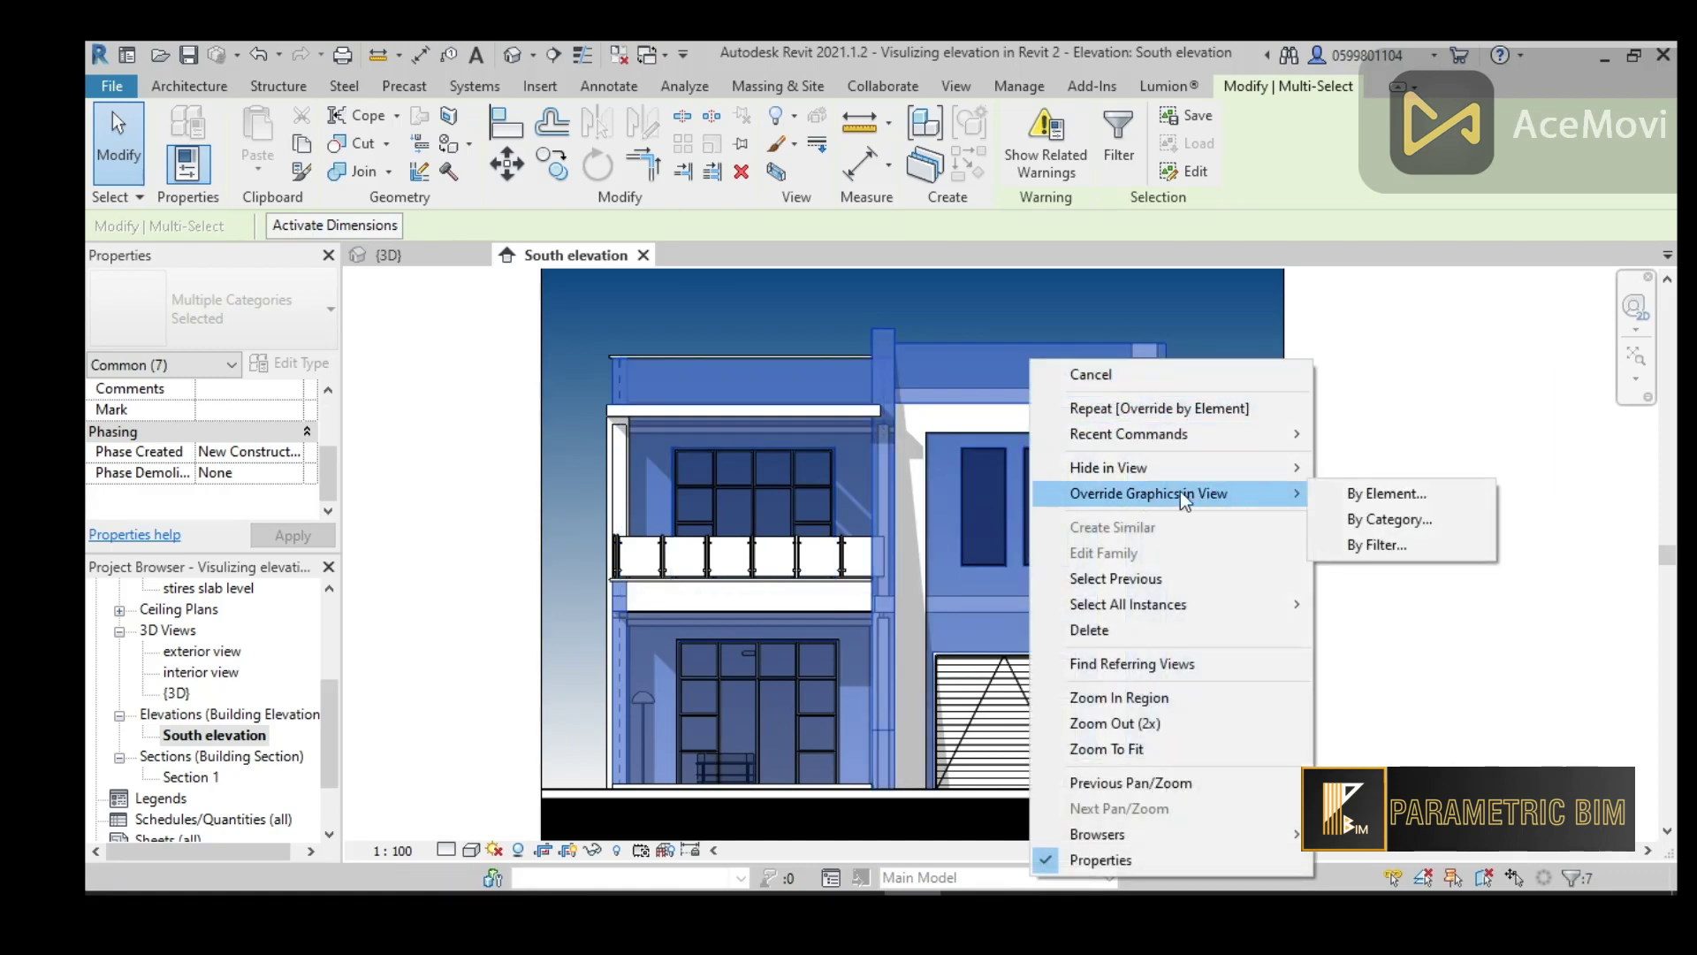
left_click(1403, 492)
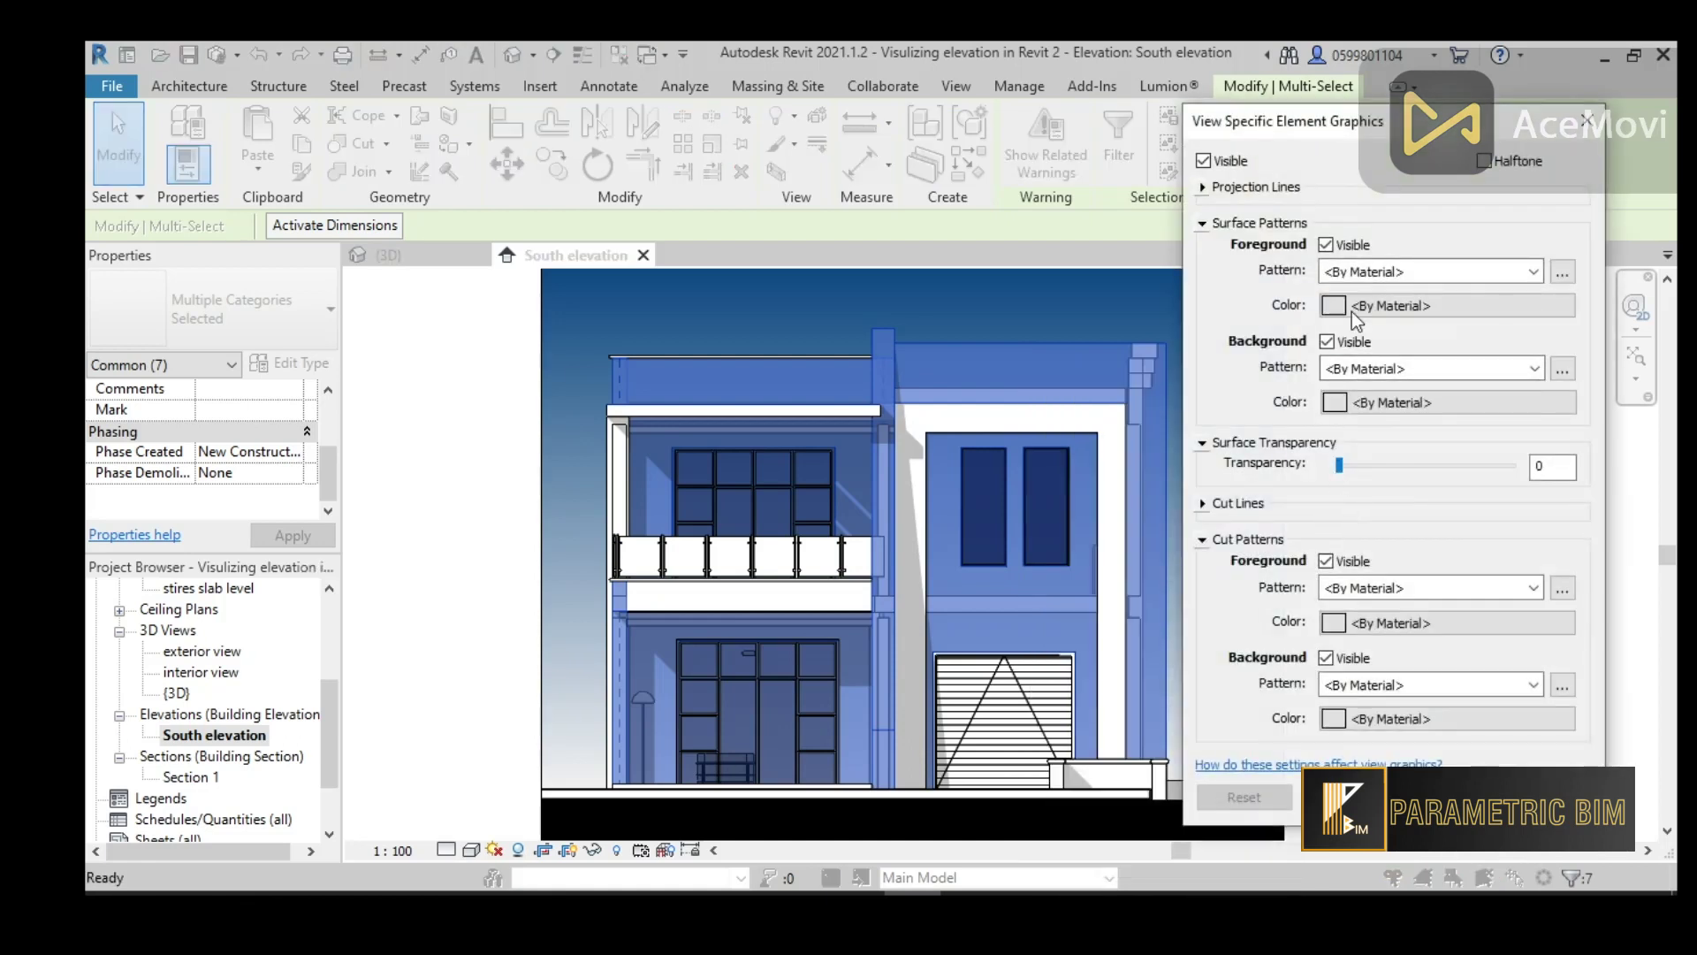
left_click(1423, 272)
scroll(1414, 398, "up", 5)
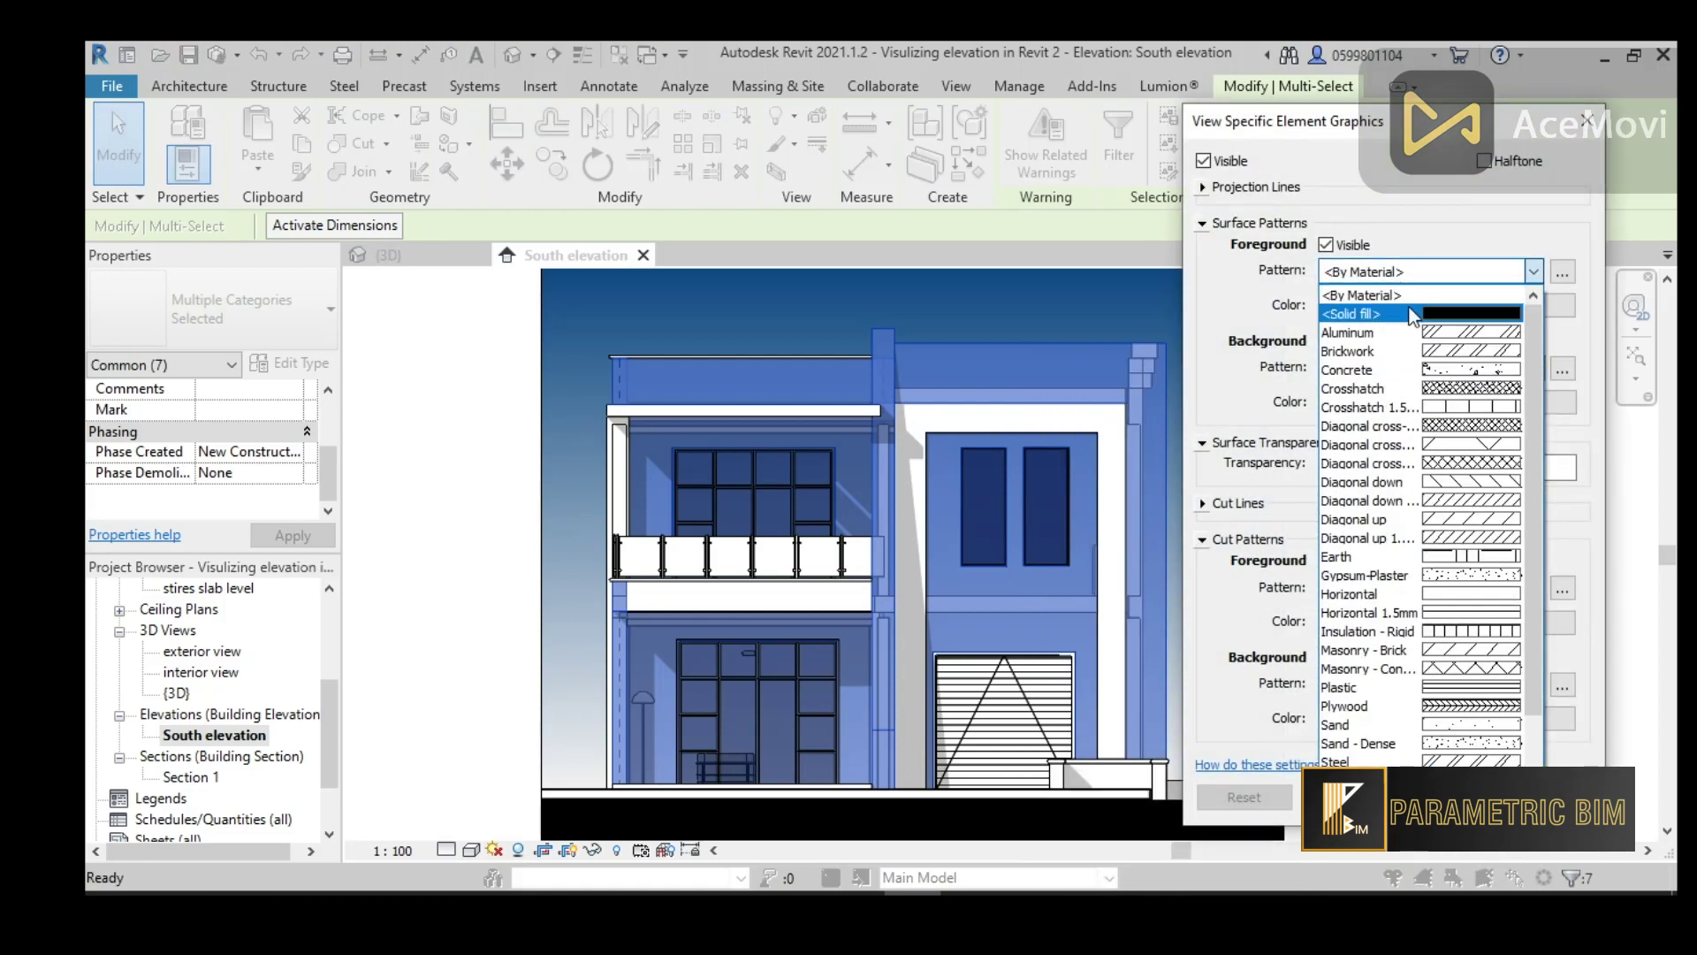
left_click(1411, 308)
left_click(1372, 307)
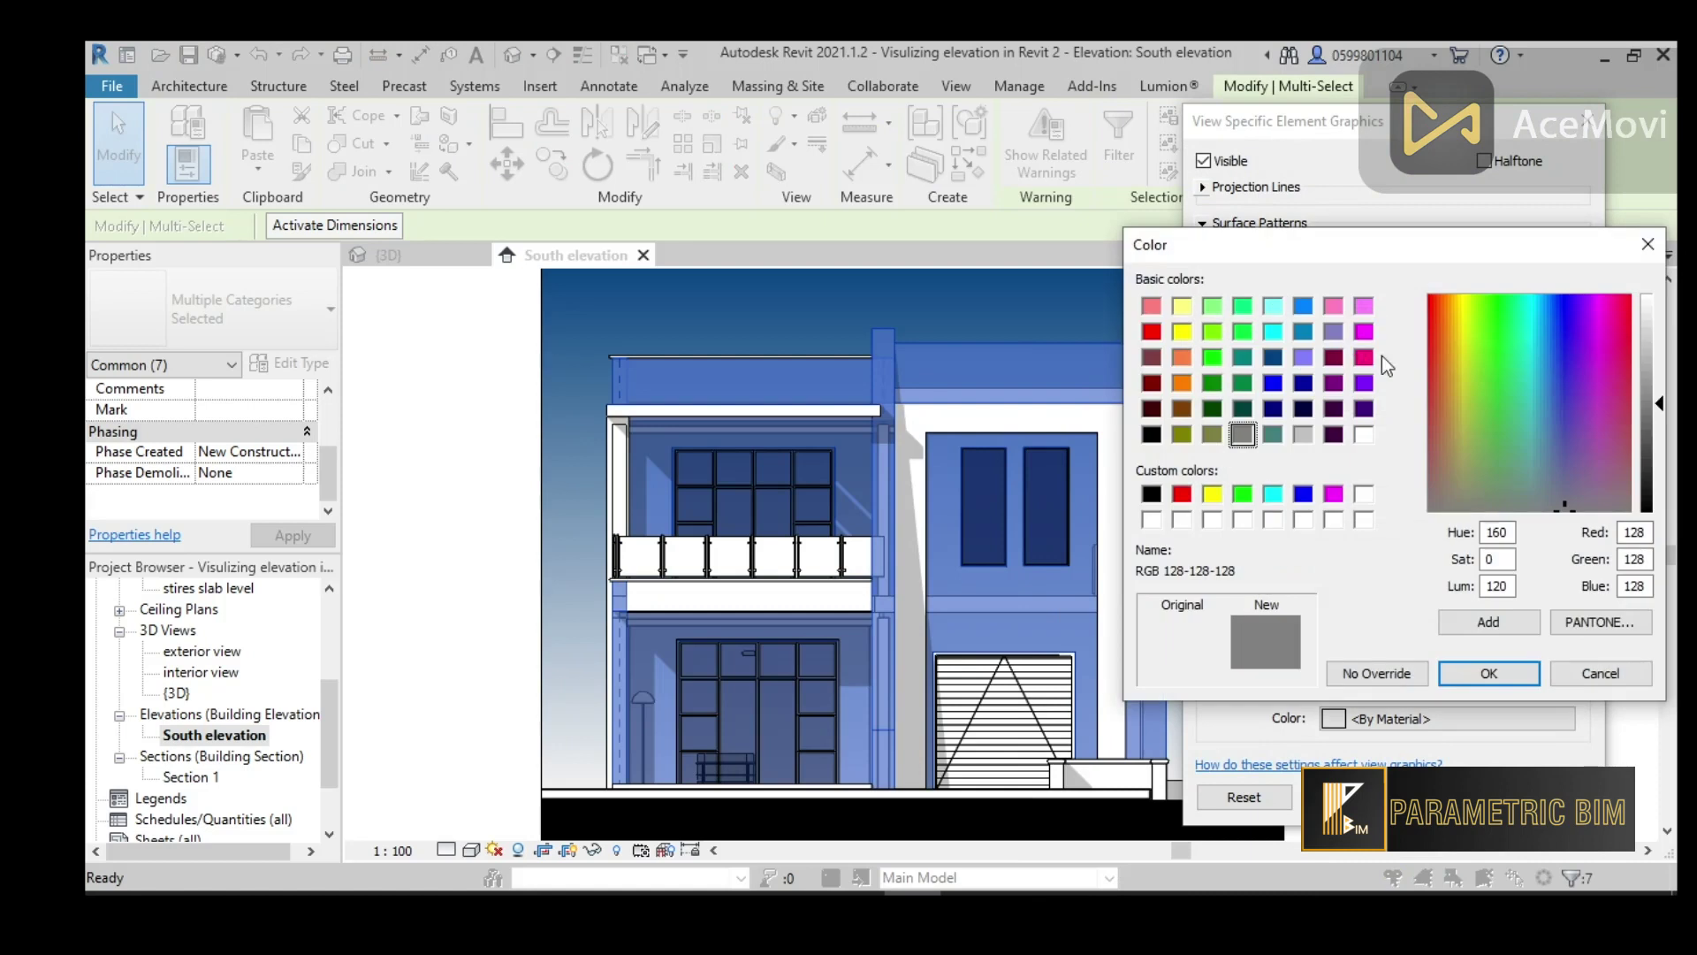
left_click(1305, 433)
left_click_drag(1658, 358, 1660, 340)
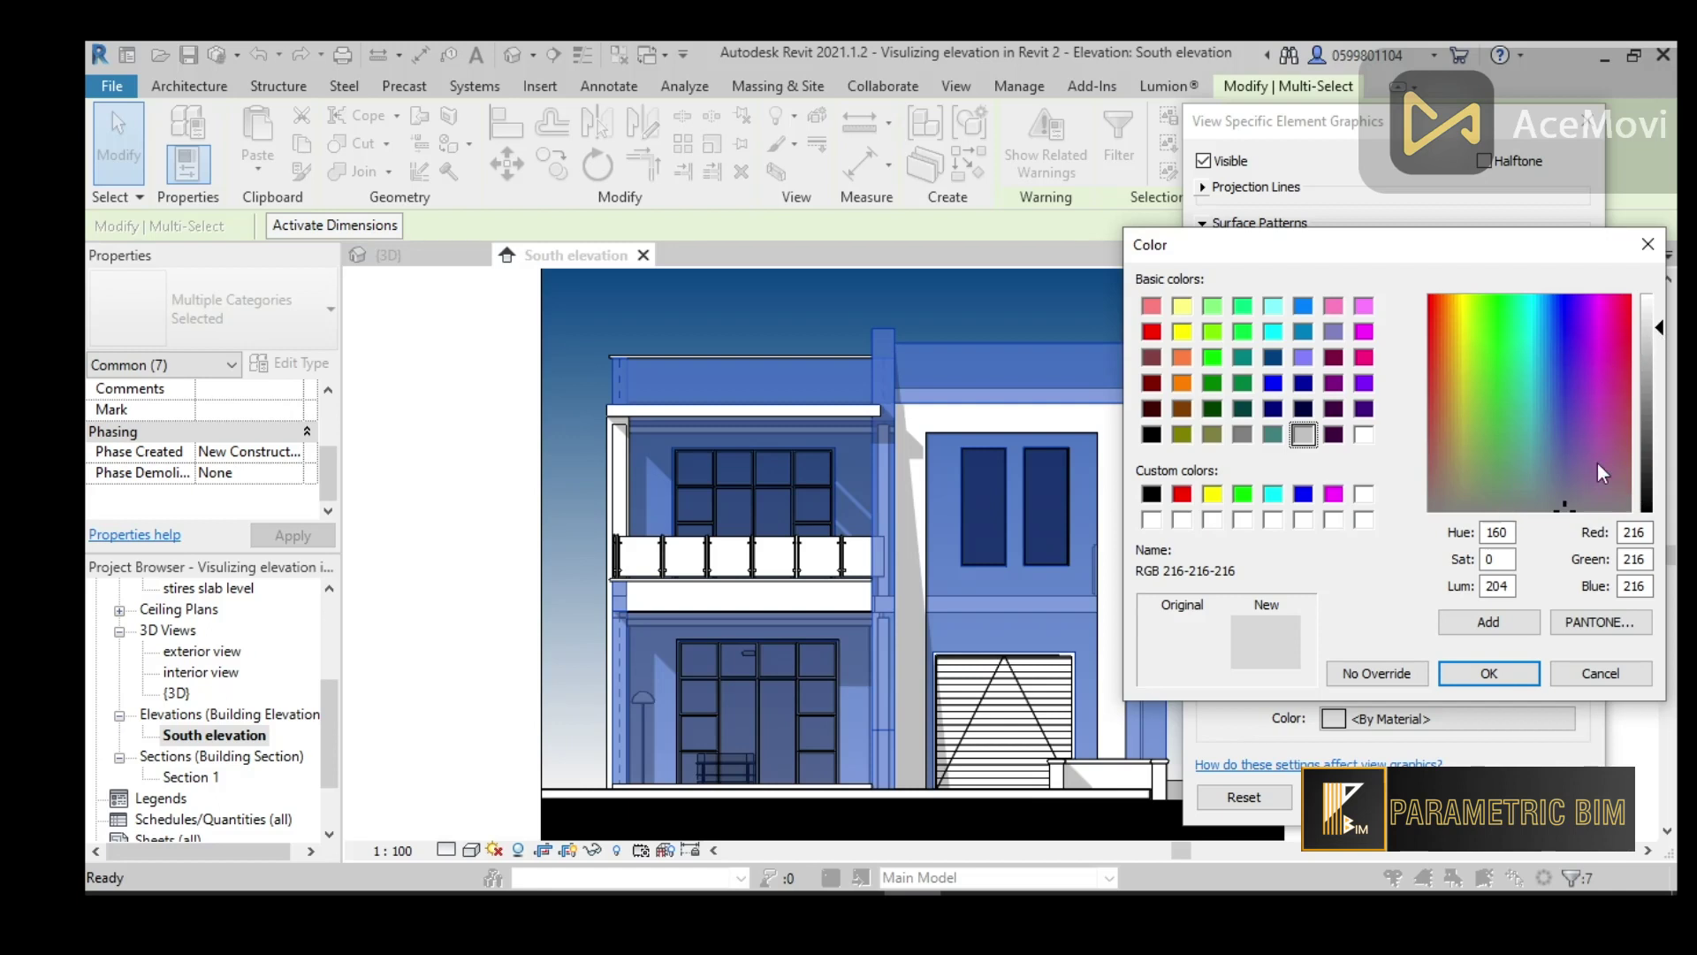
left_click(1503, 675)
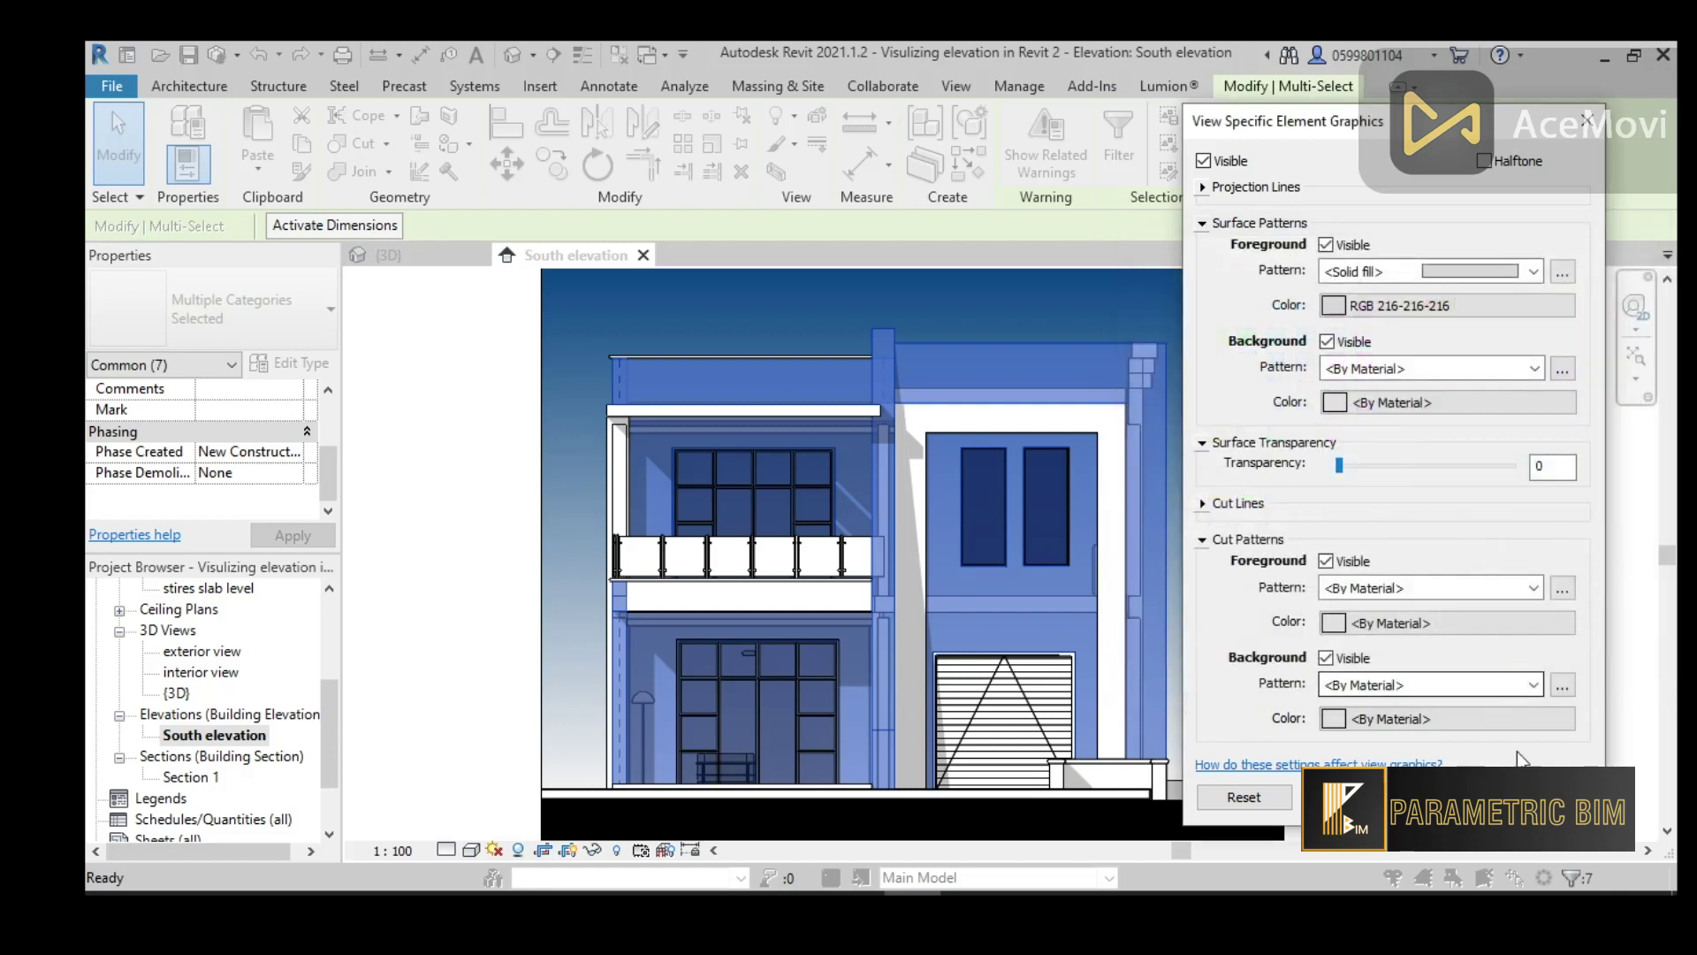
left_click(1418, 797)
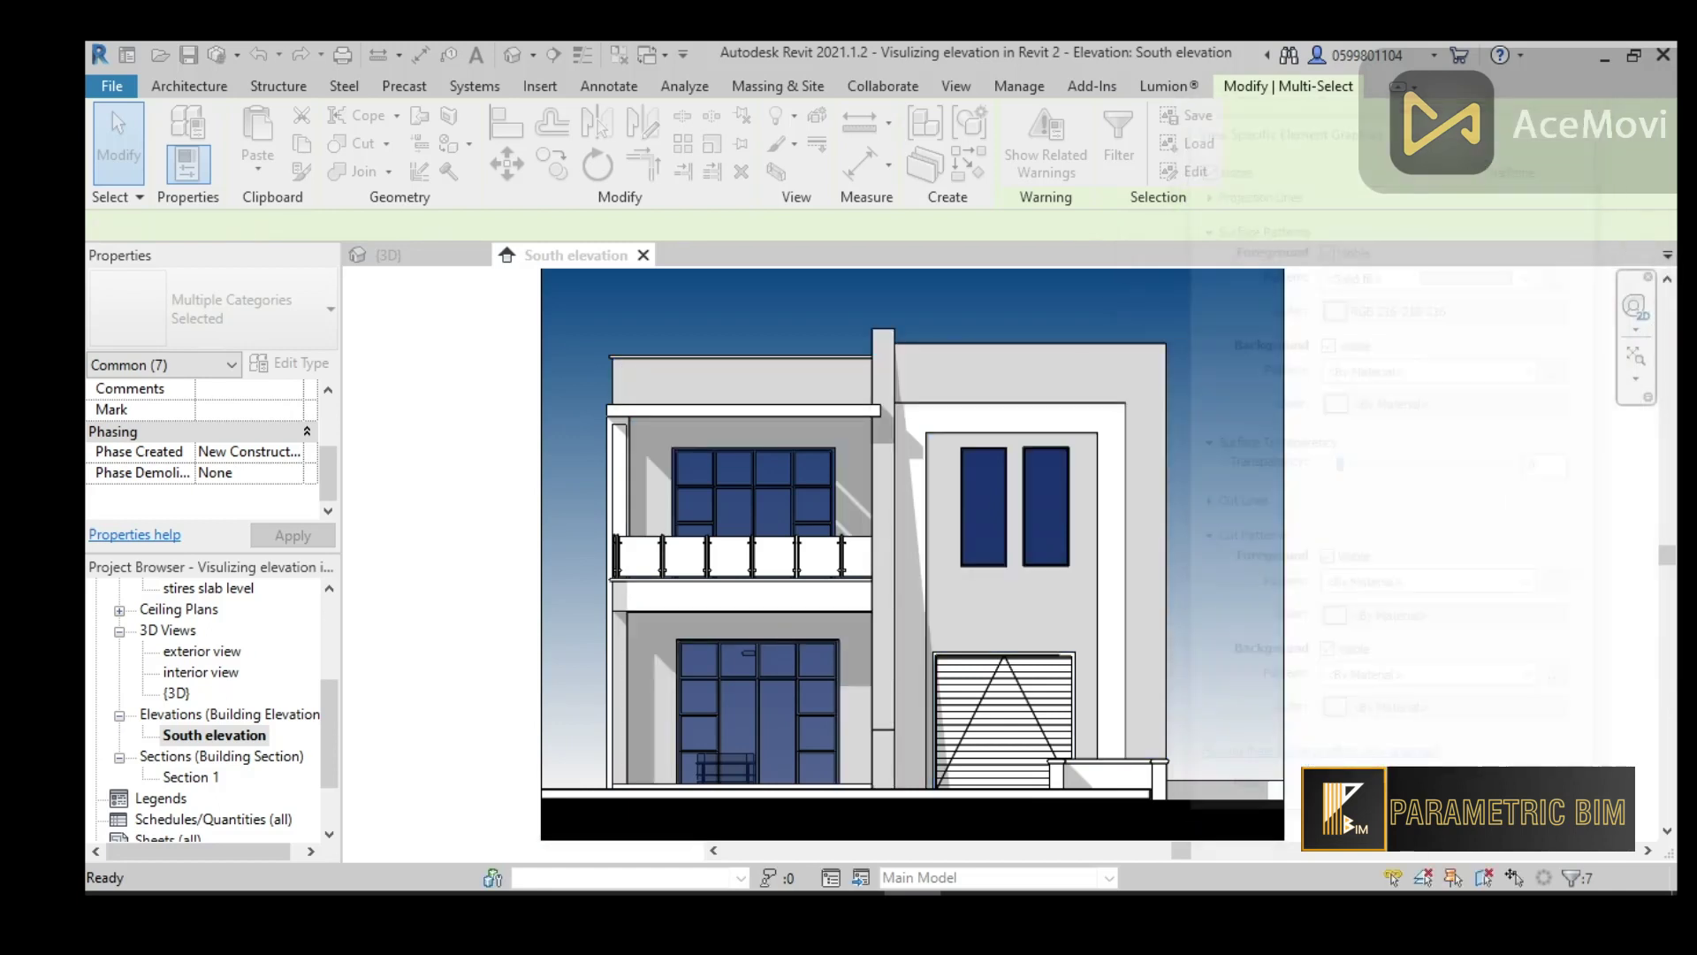
left_click(1370, 535)
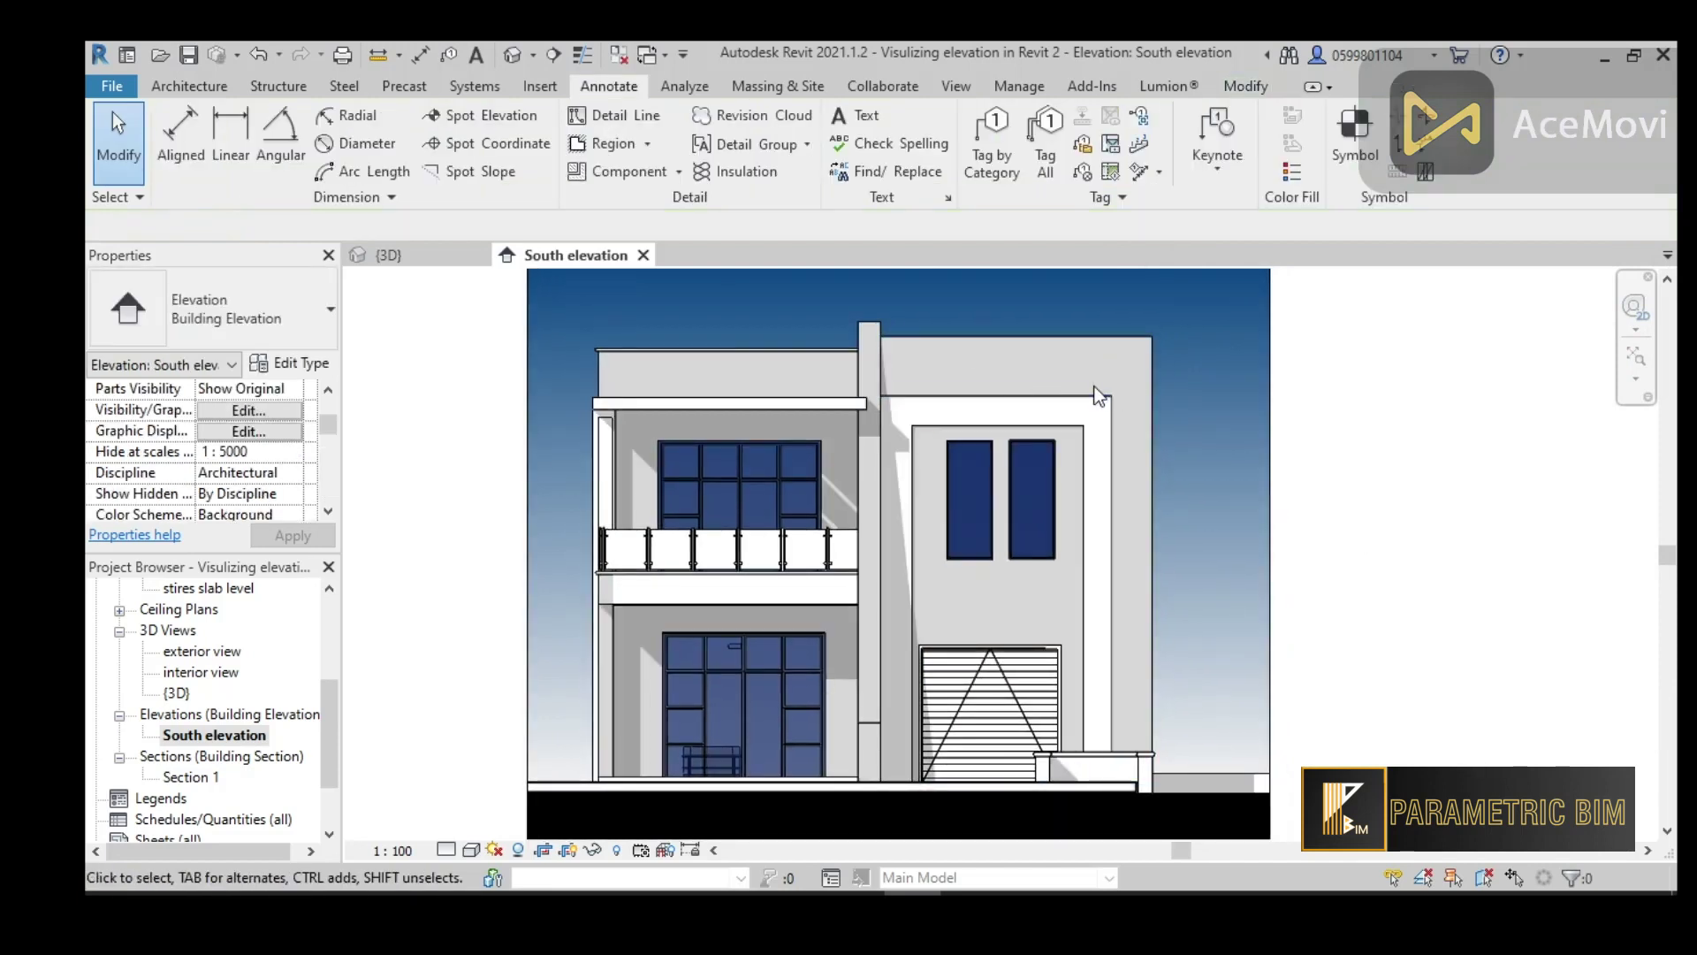
Override the glass balcony railing by element with a solid fill surface foreground in RGB 134-134-134 and a surface transparency of 18
left_click(752, 536)
right_click(750, 532)
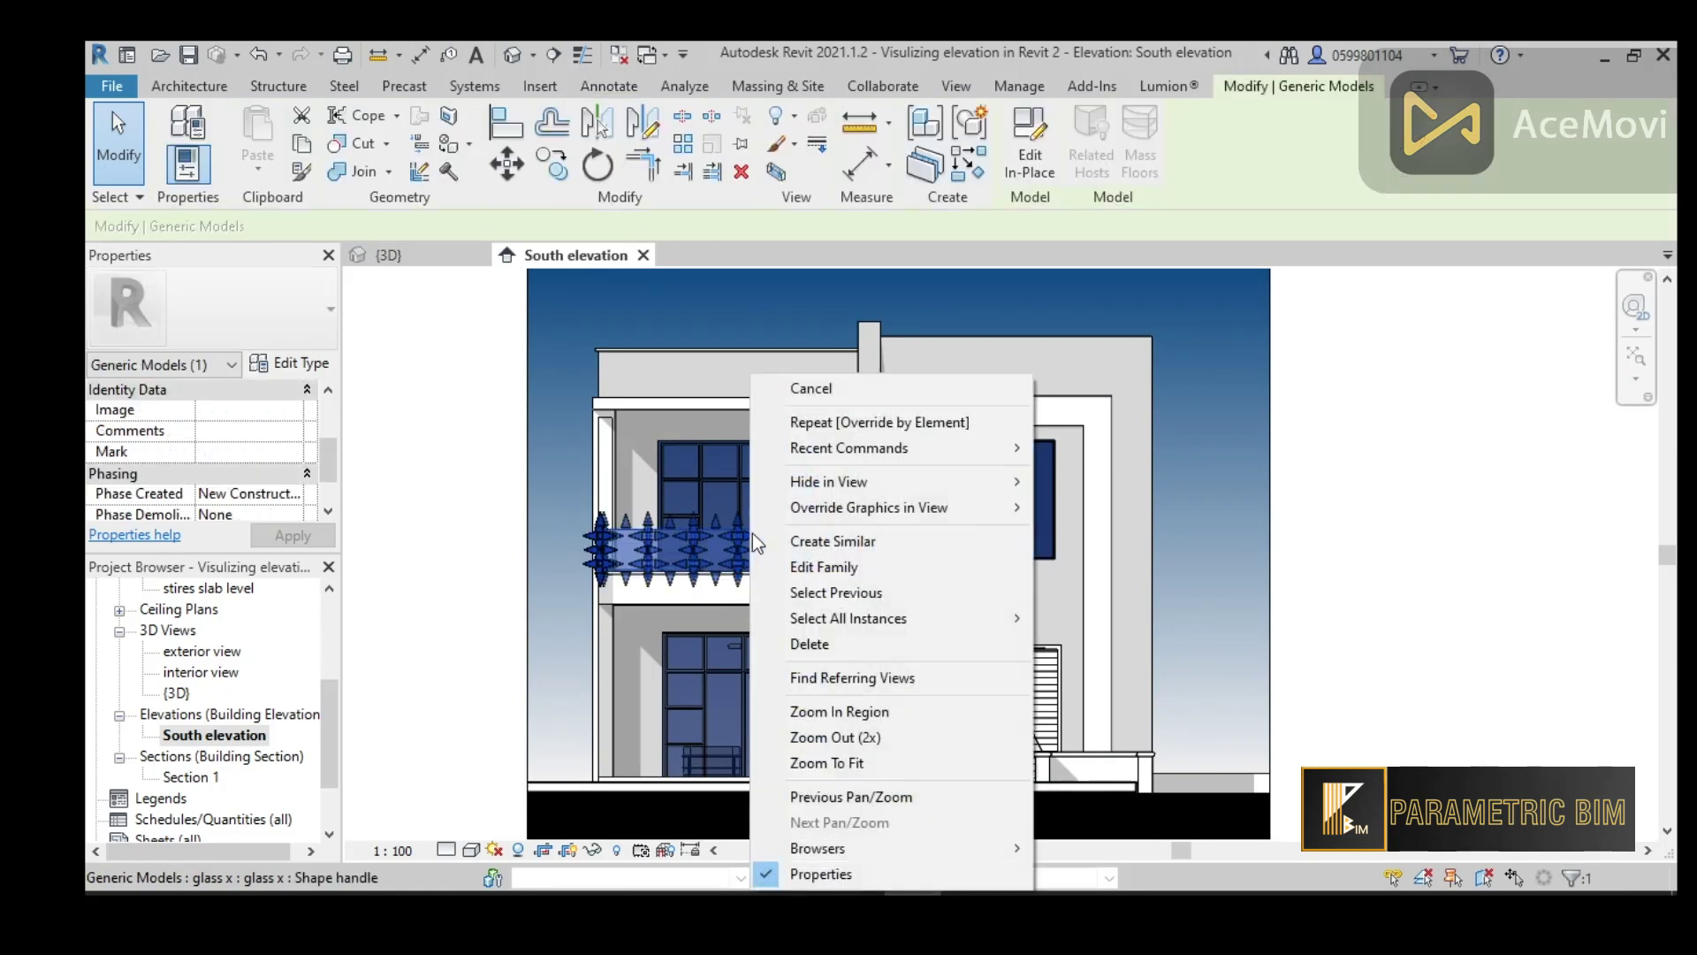
mouse_move(827, 516)
left_click(1054, 508)
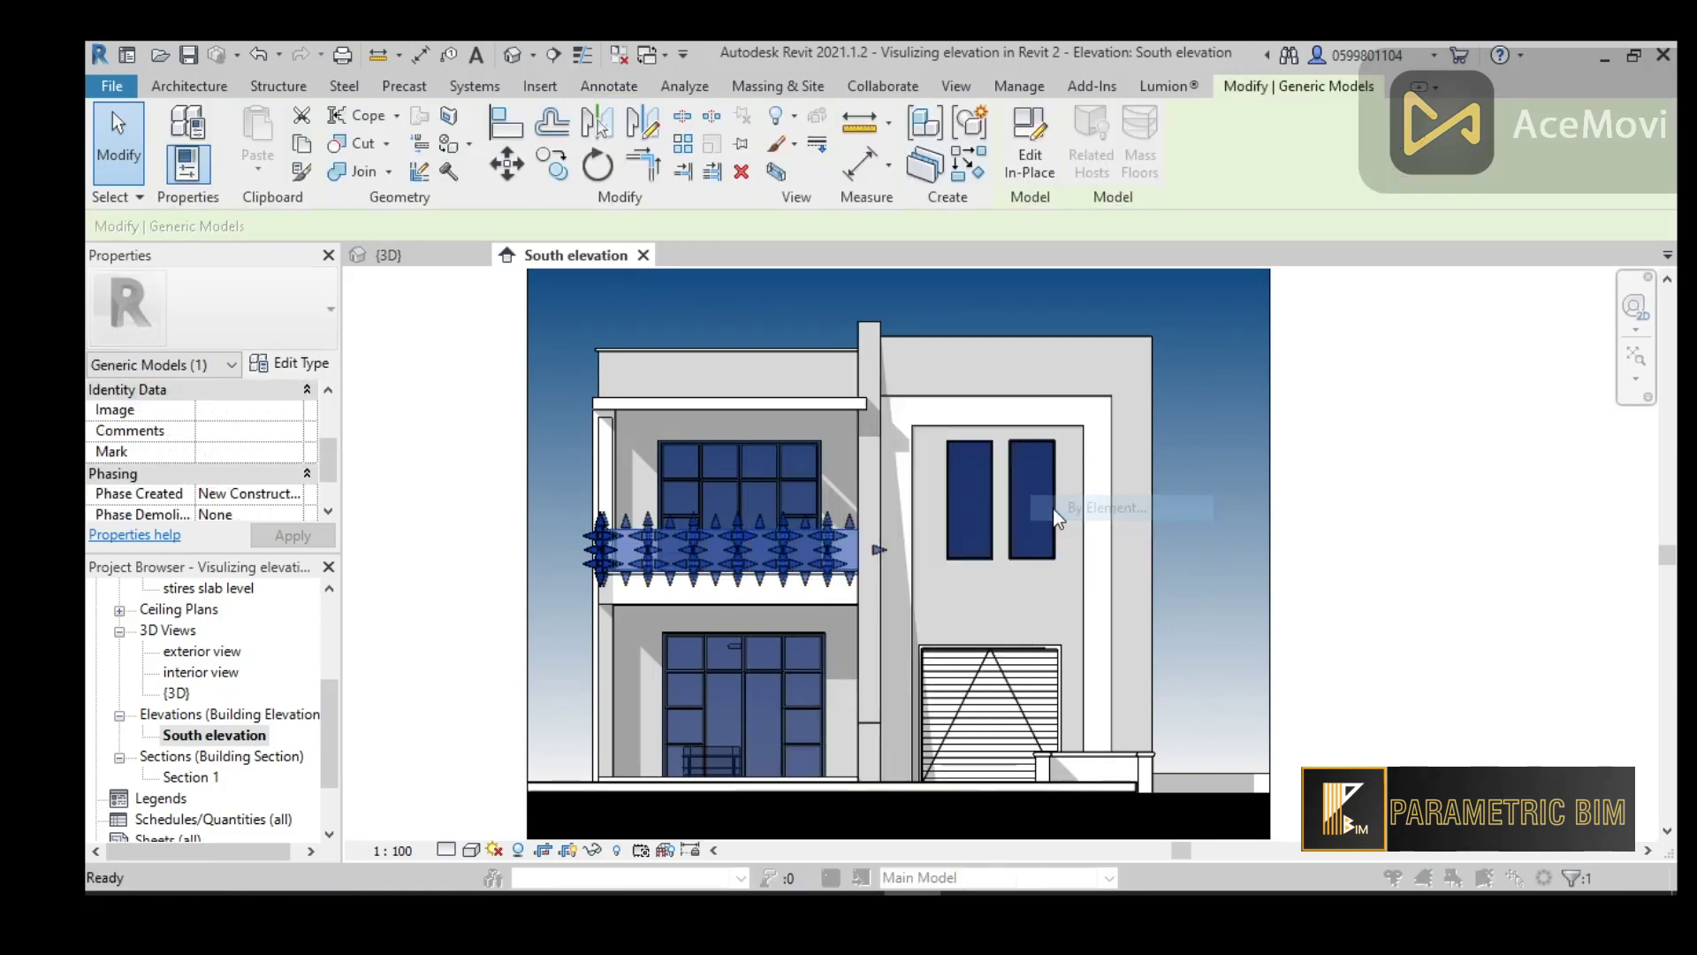
left_click(1391, 274)
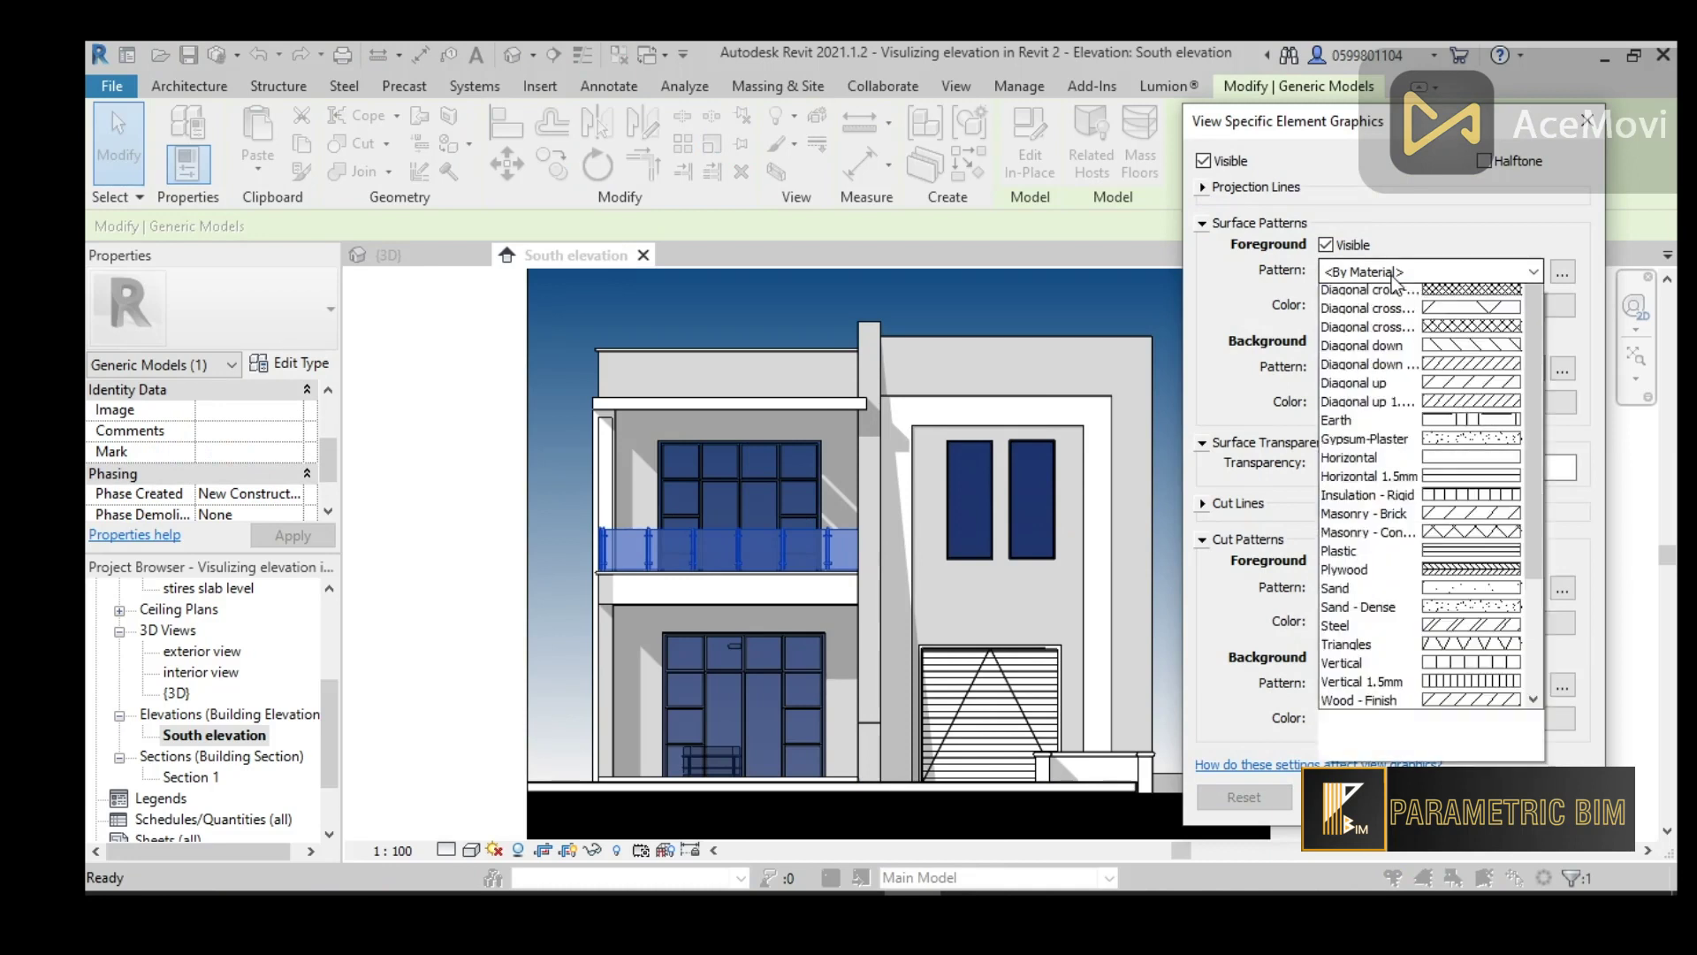
left_click(1417, 314)
left_click(1377, 306)
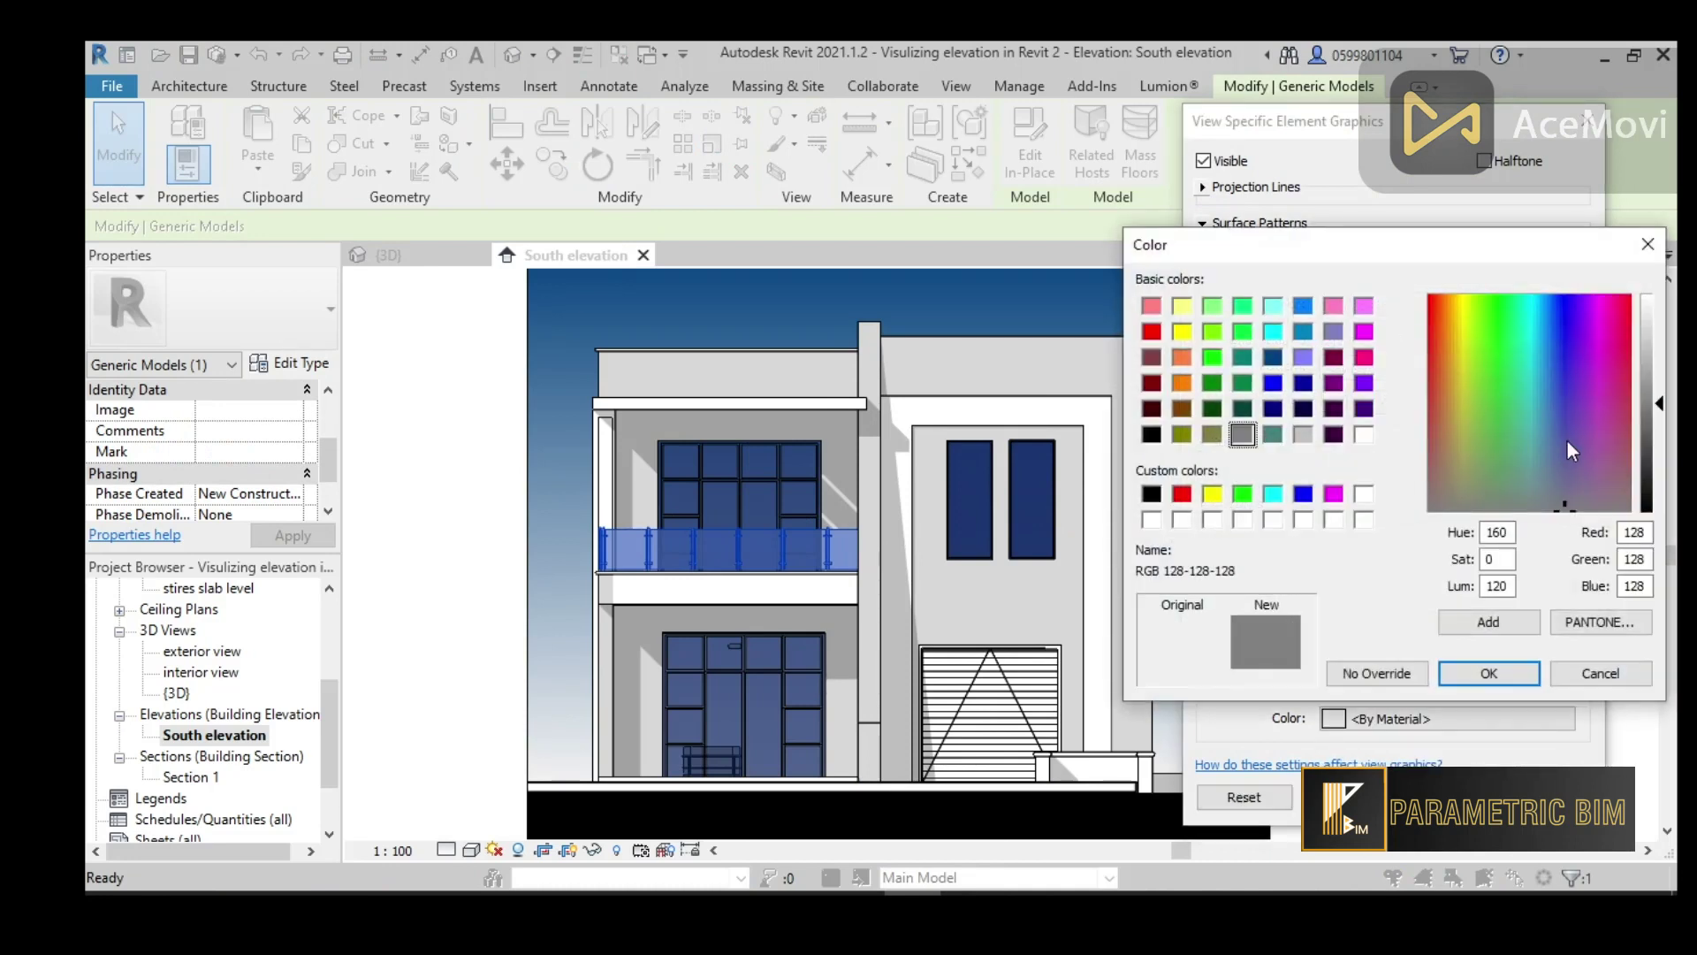
left_click_drag(1655, 408, 1655, 400)
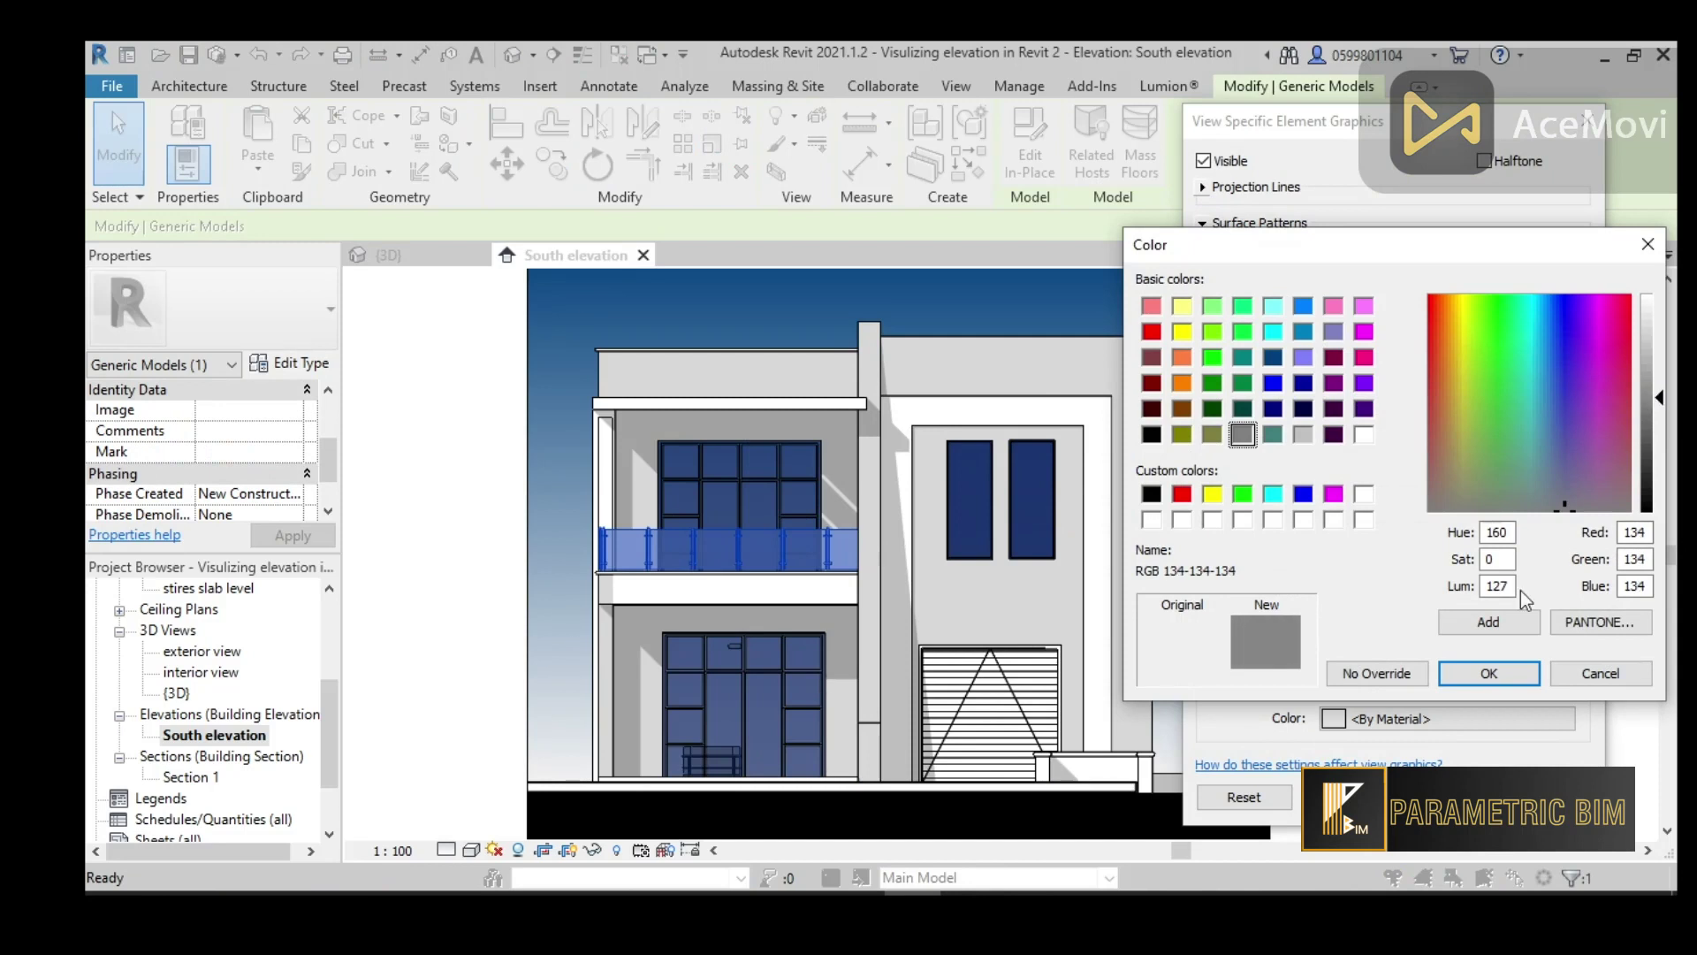
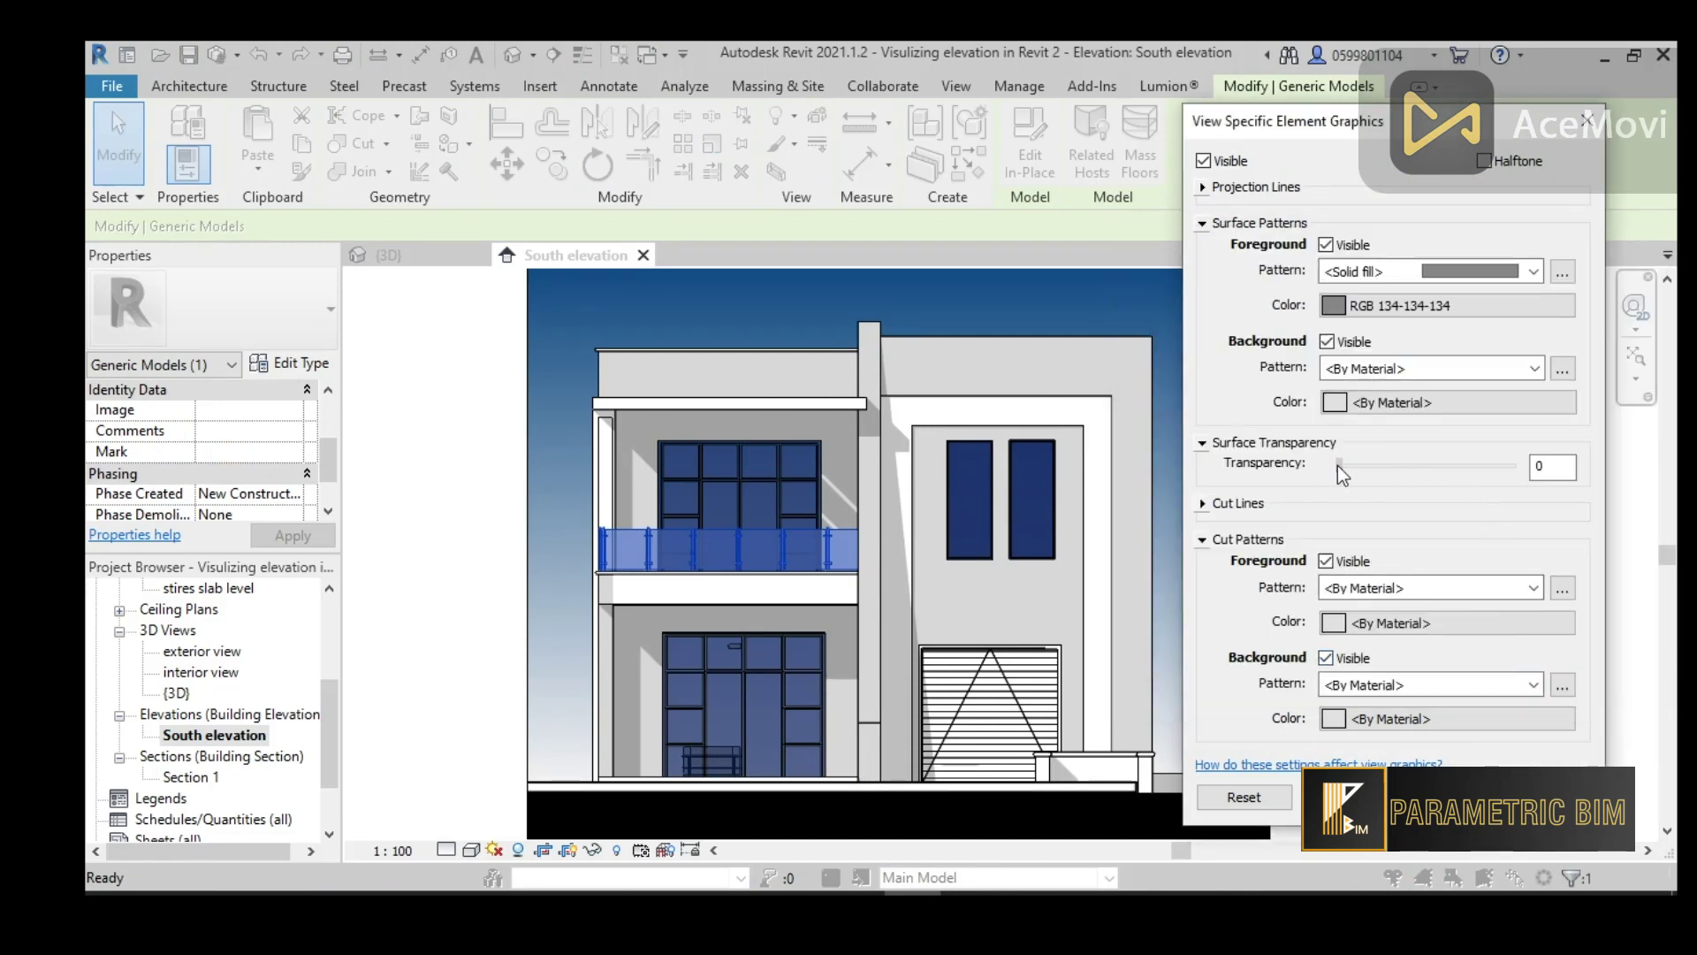
left_click_drag(1359, 465, 1366, 465)
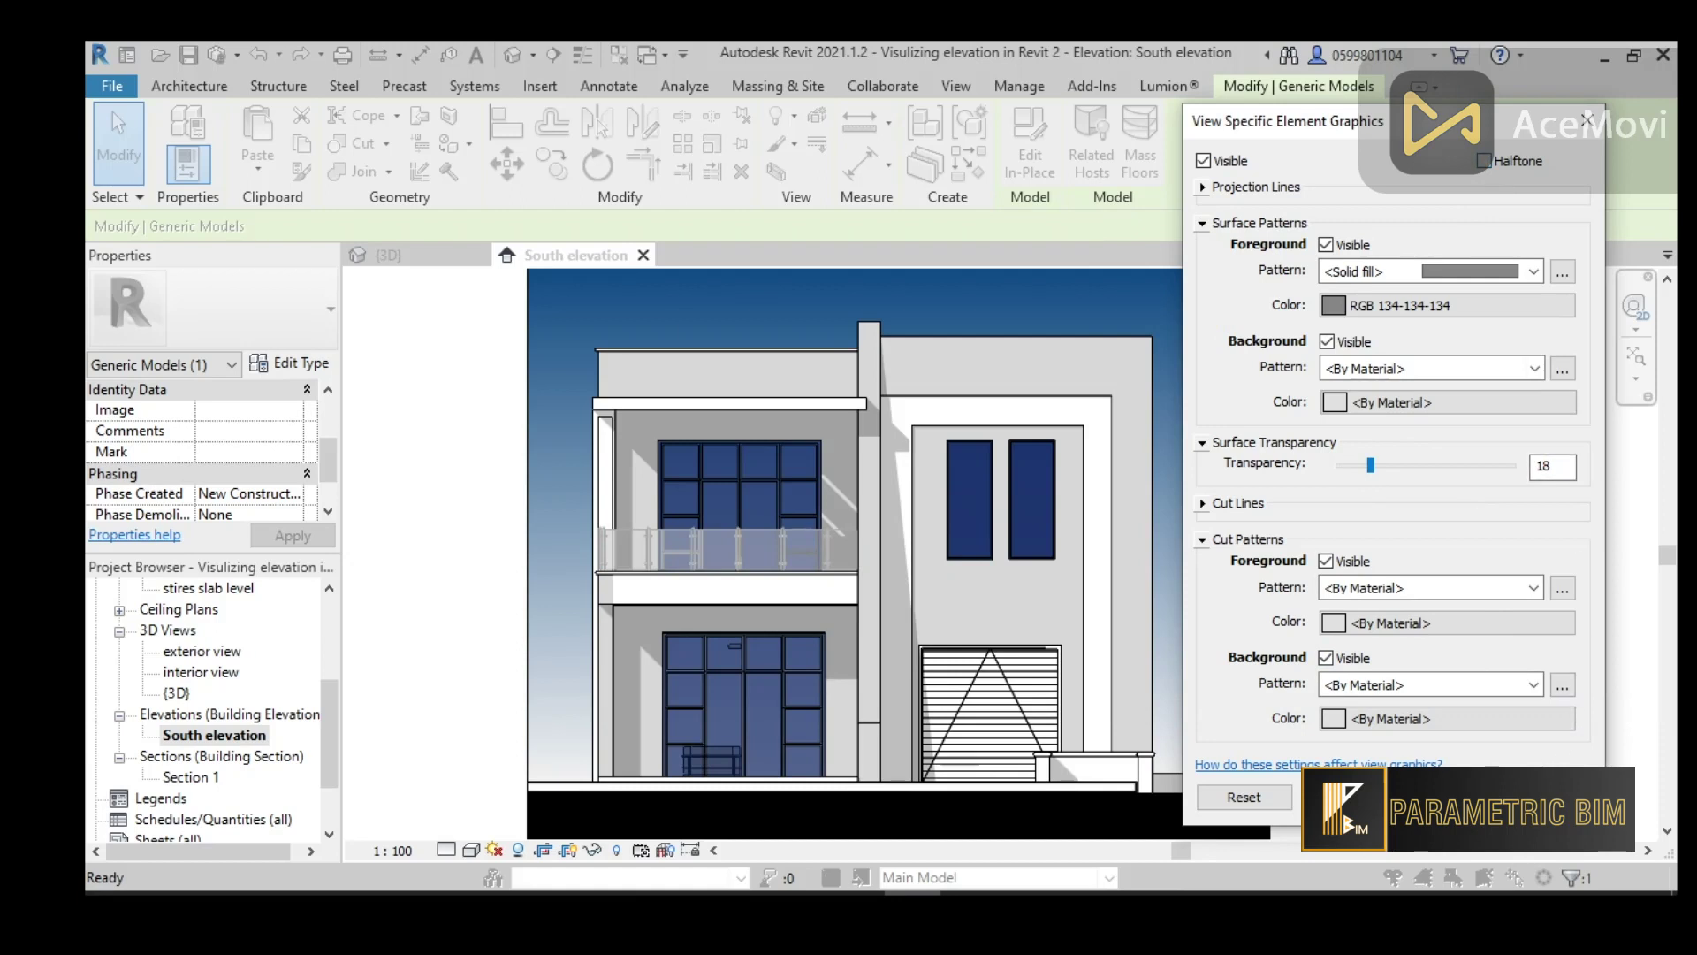
key("Return")
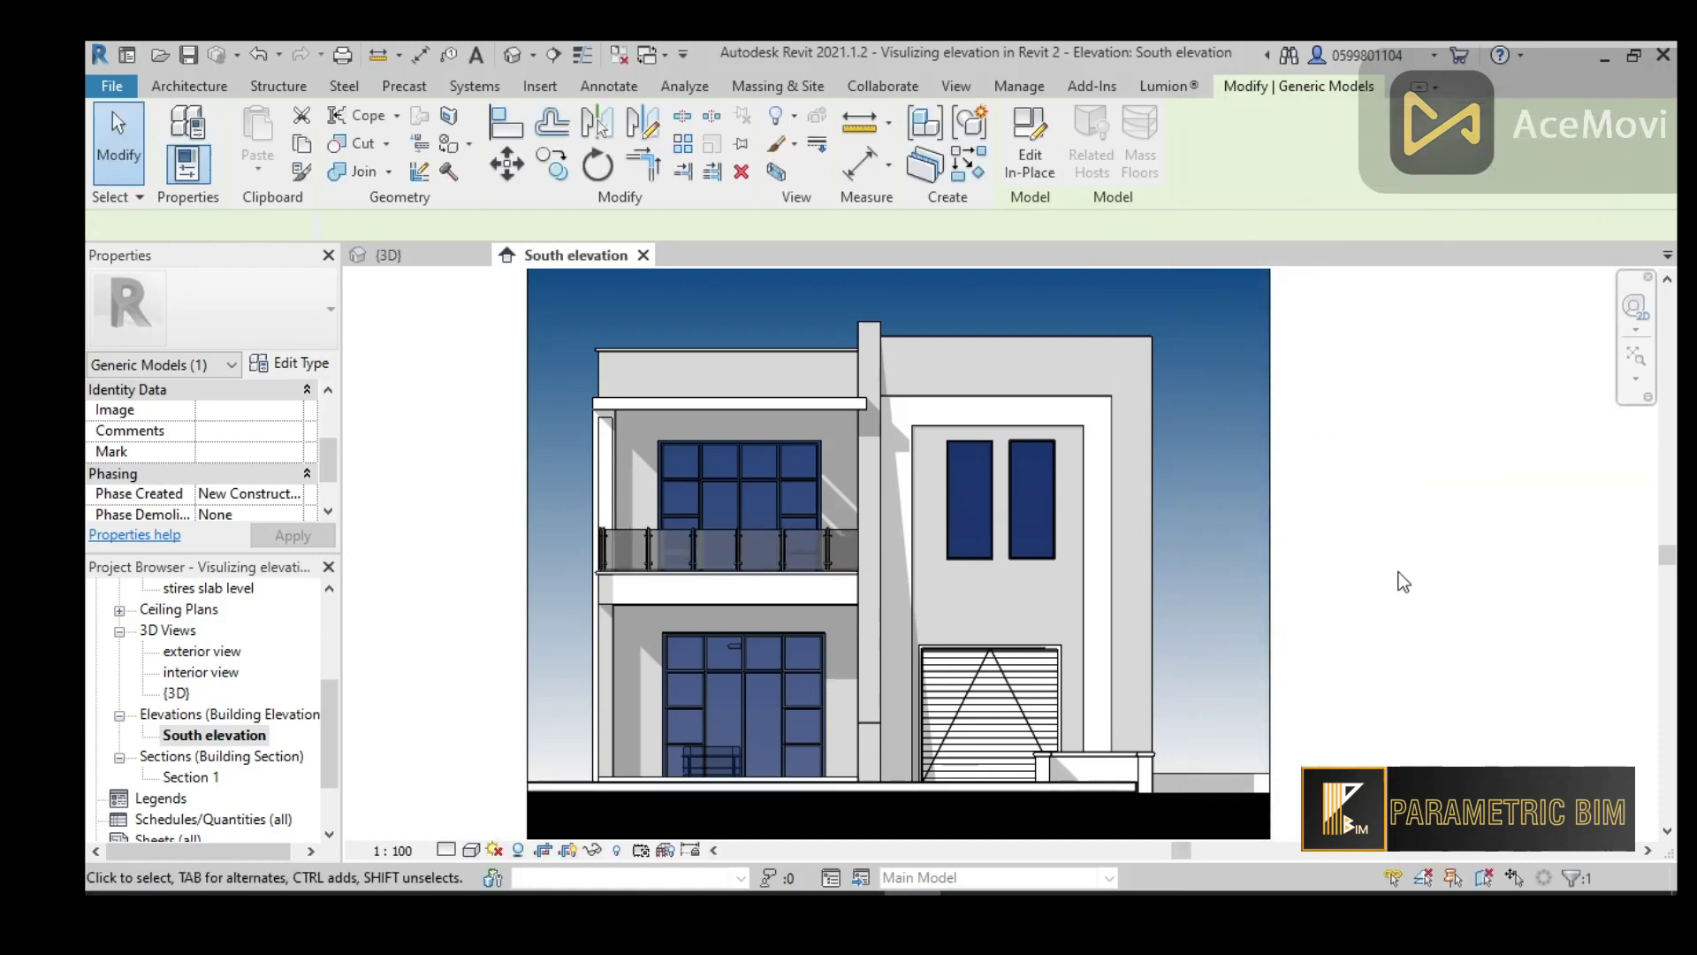
Override the "Generic - 250mm, new" wall around the garage and two windows by element, with Insulation - Rigid as its surface foreground pattern
middle_click_drag(994, 714, 1052, 661)
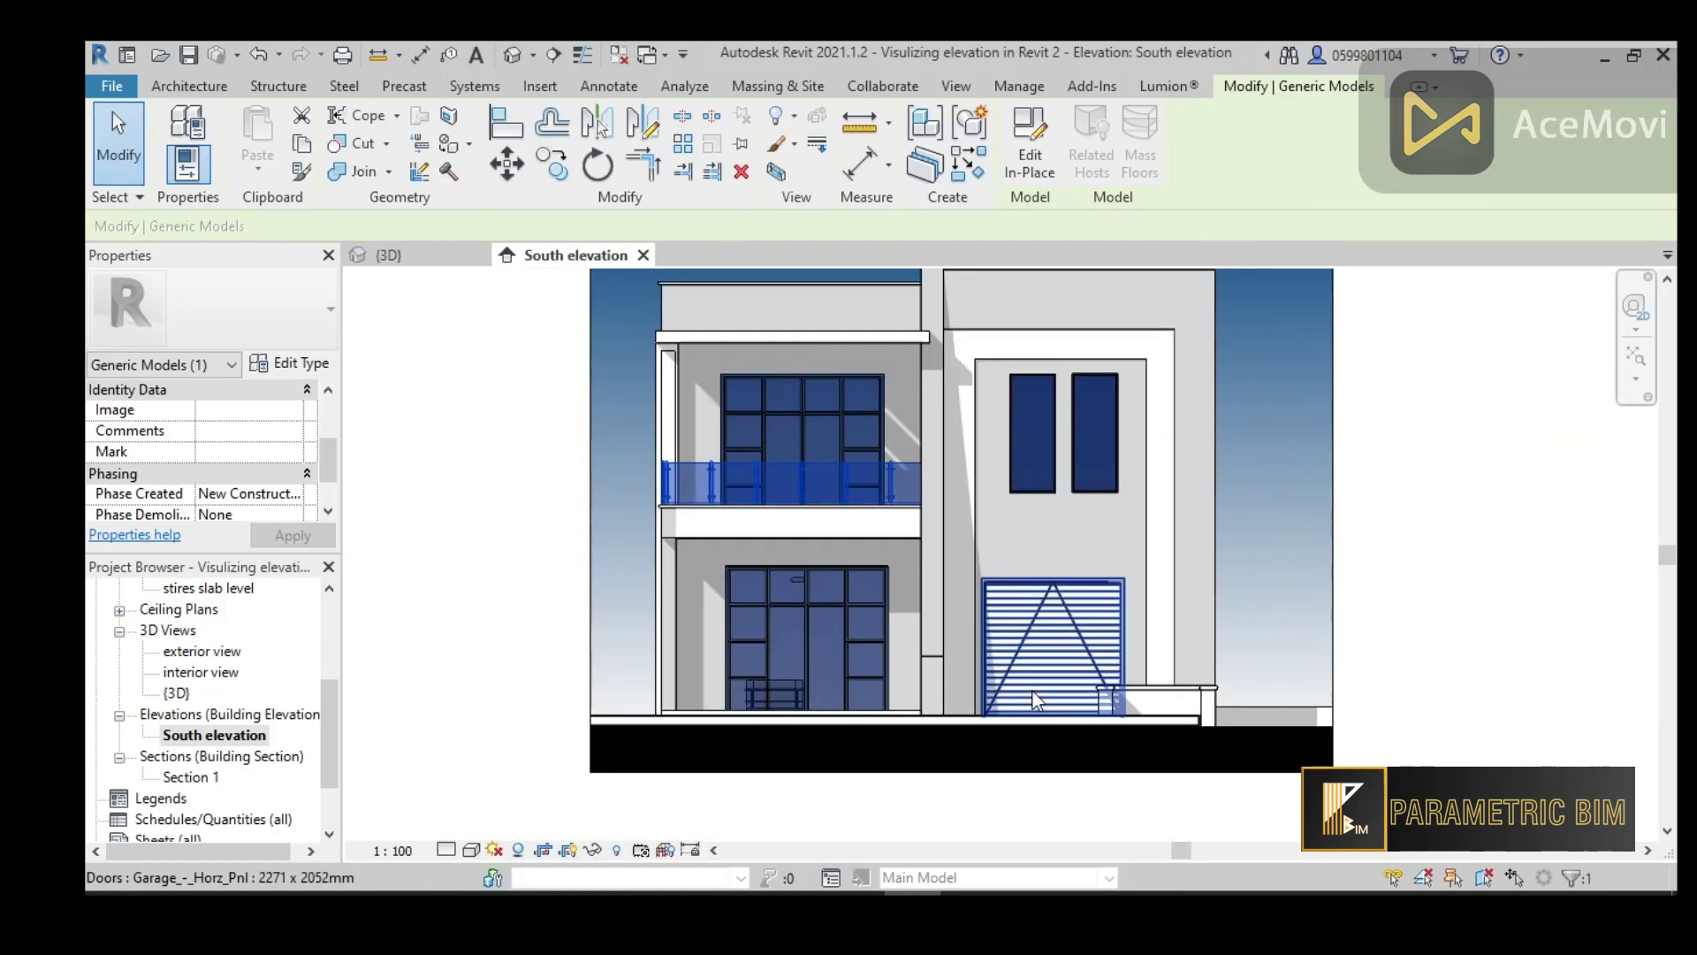
middle_click_drag(1415, 643, 1400, 630)
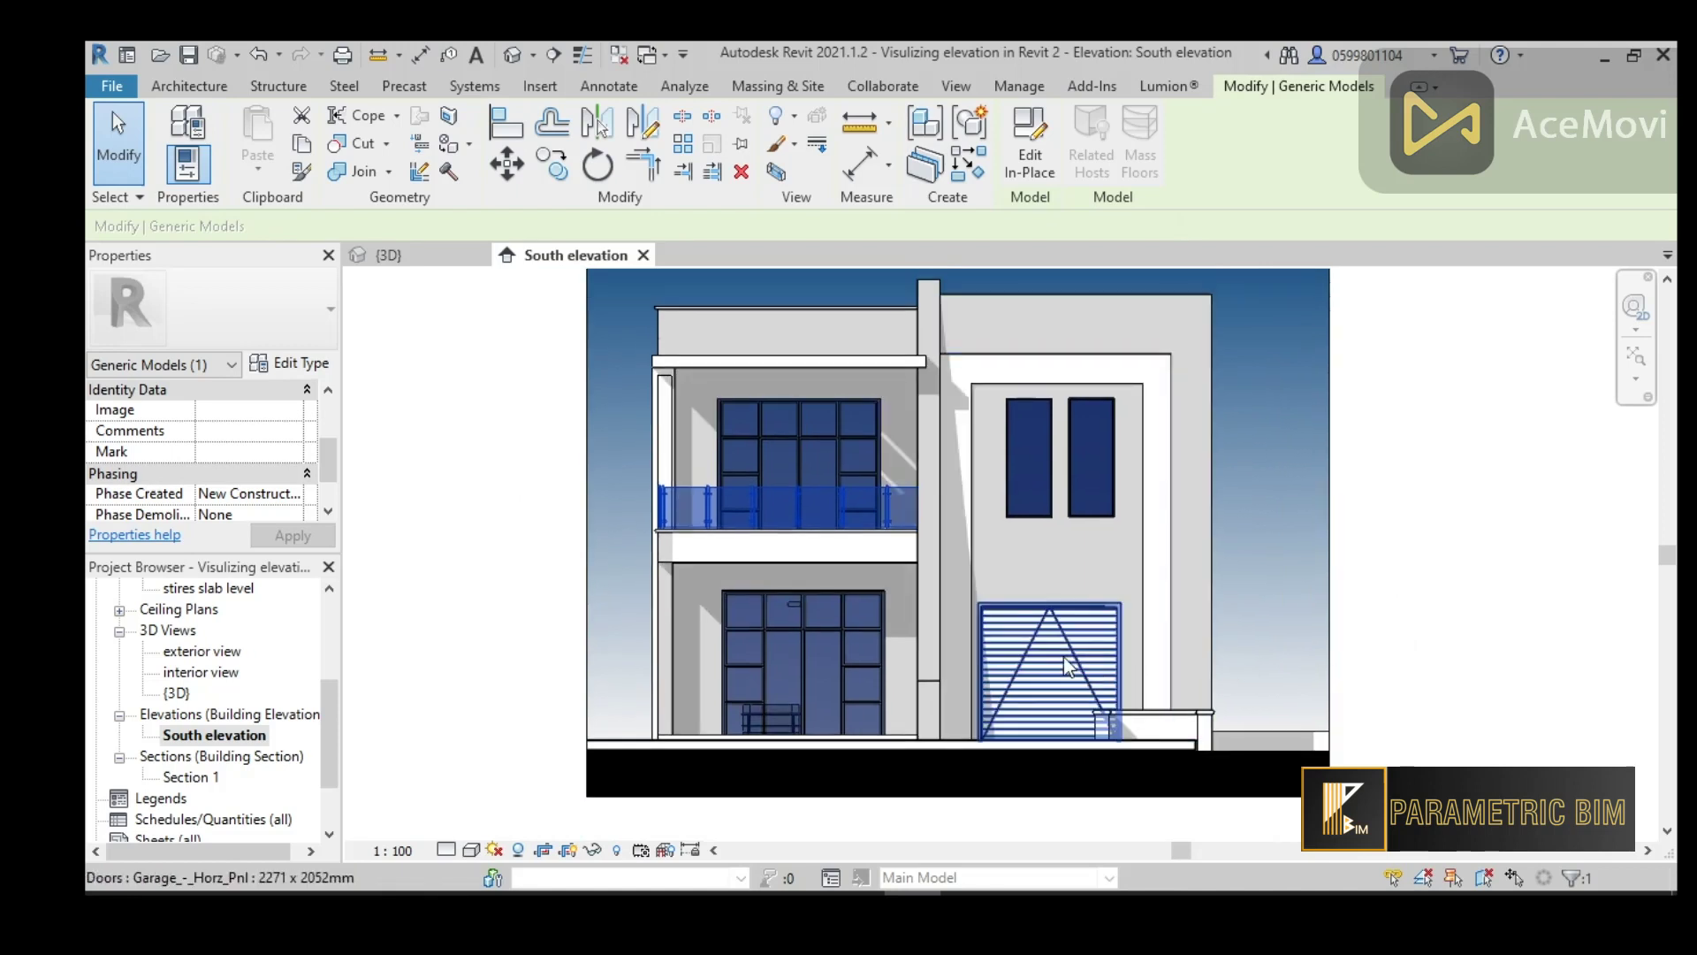
left_click(1165, 384)
left_click(1361, 380)
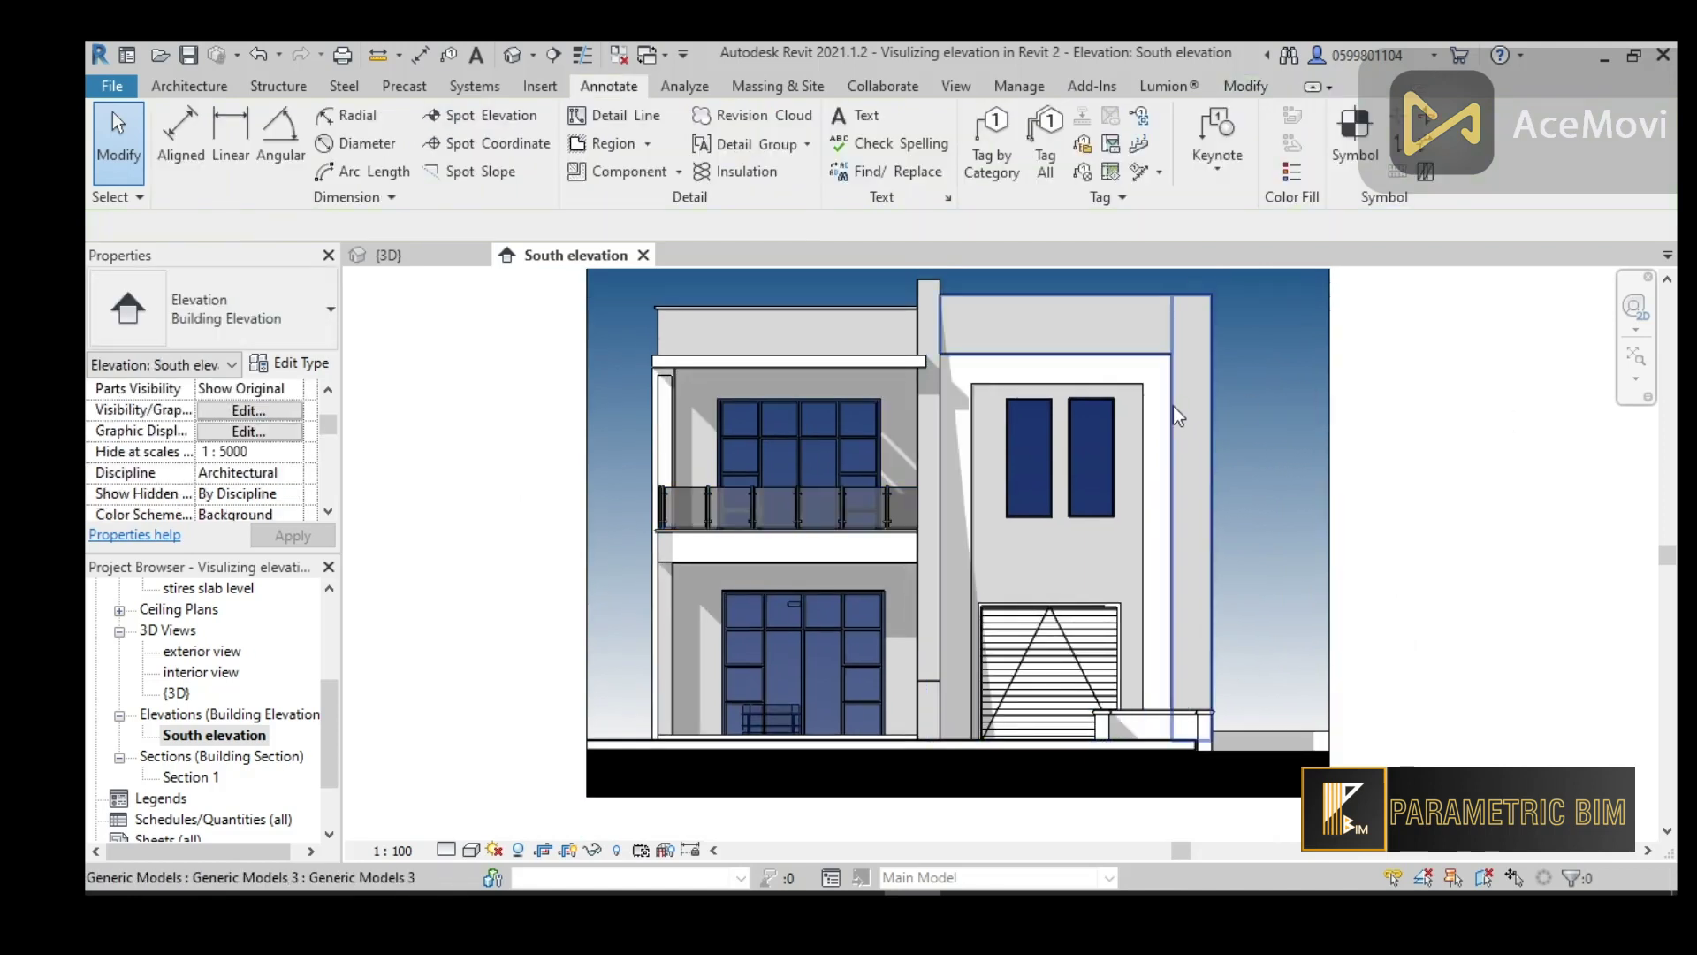
left_click(1164, 407)
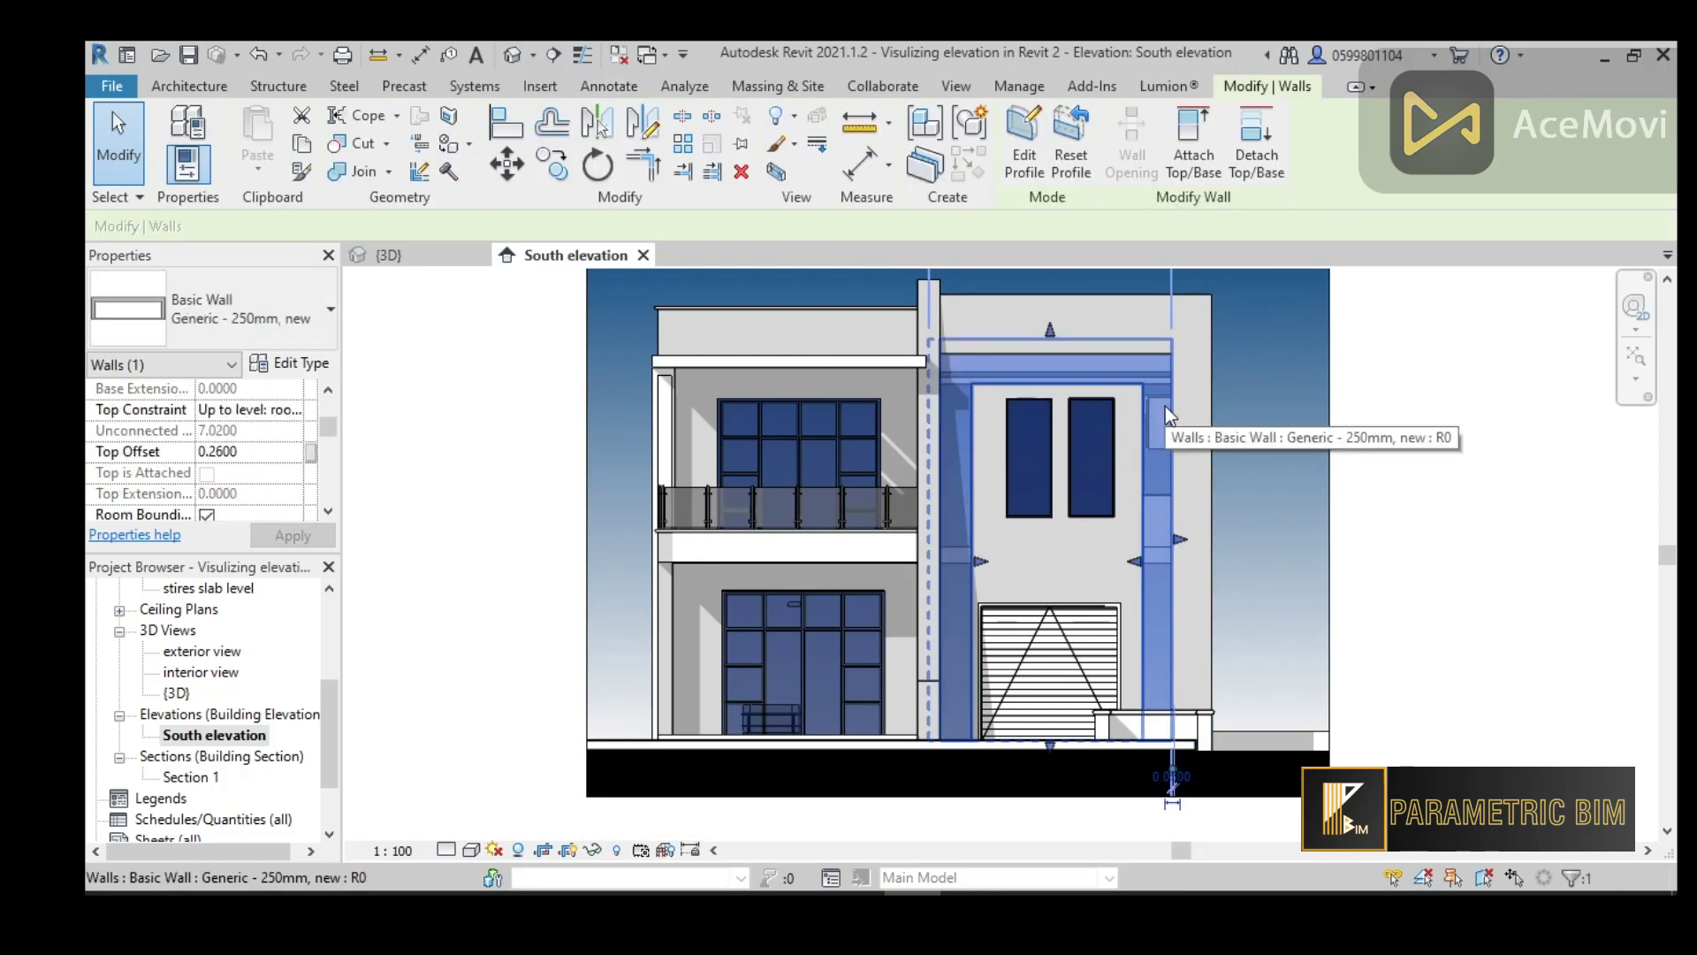
right_click(1165, 406)
mouse_move(1294, 502)
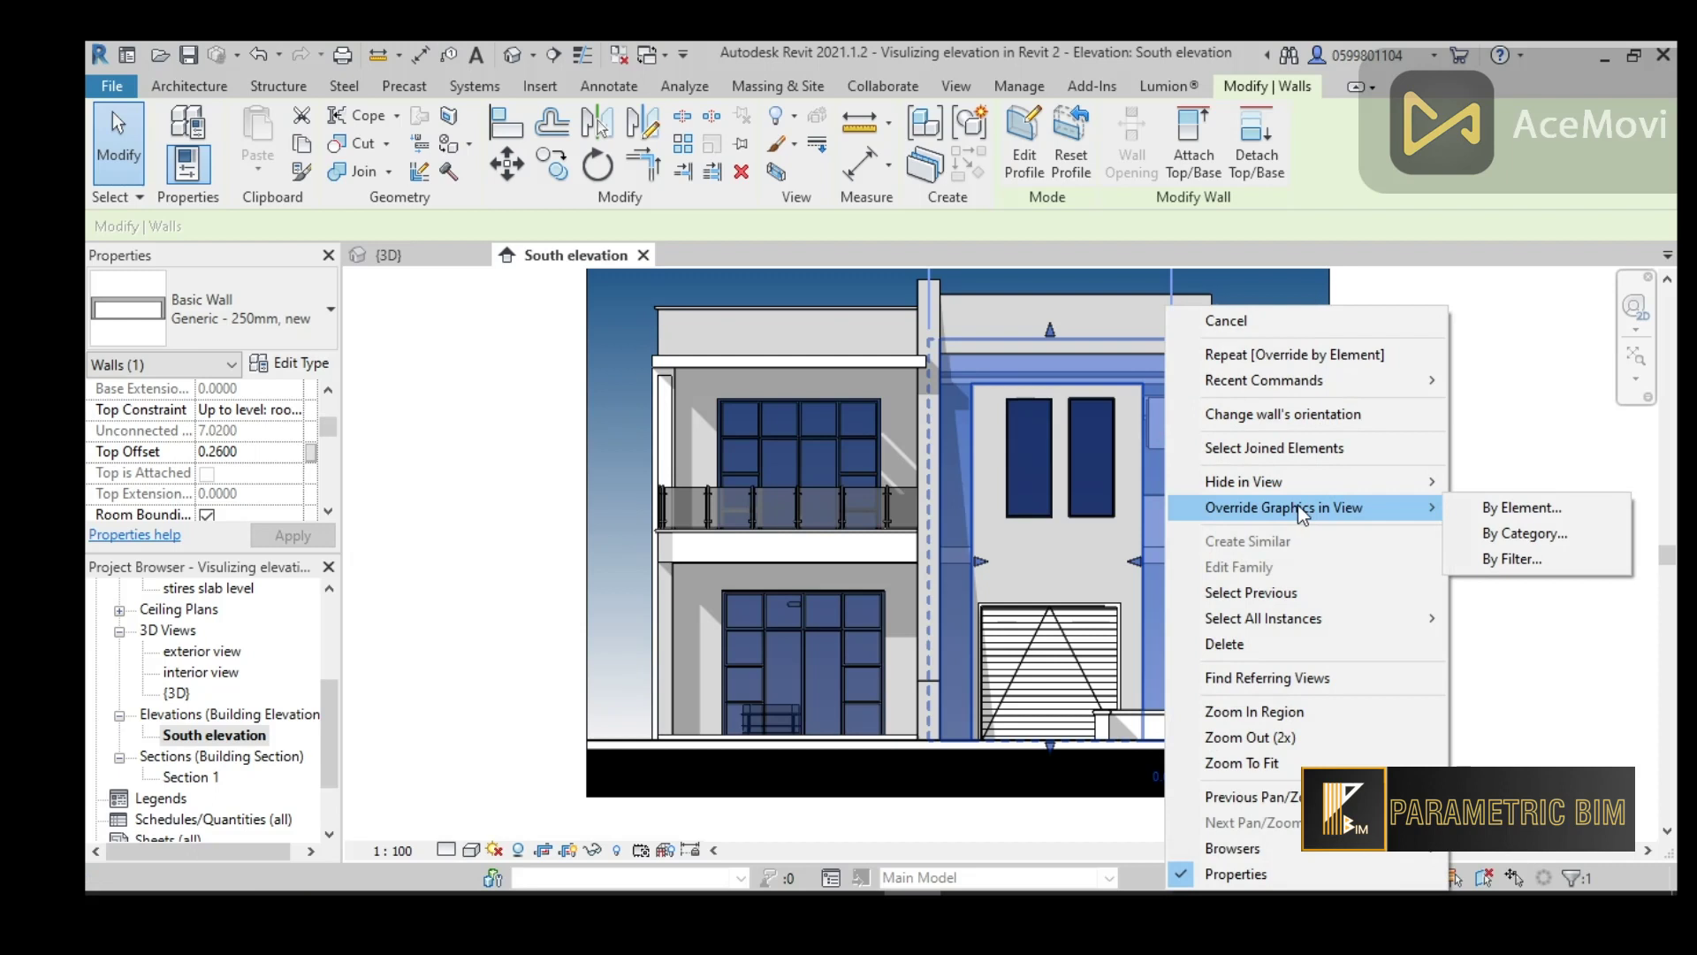
left_click(1490, 506)
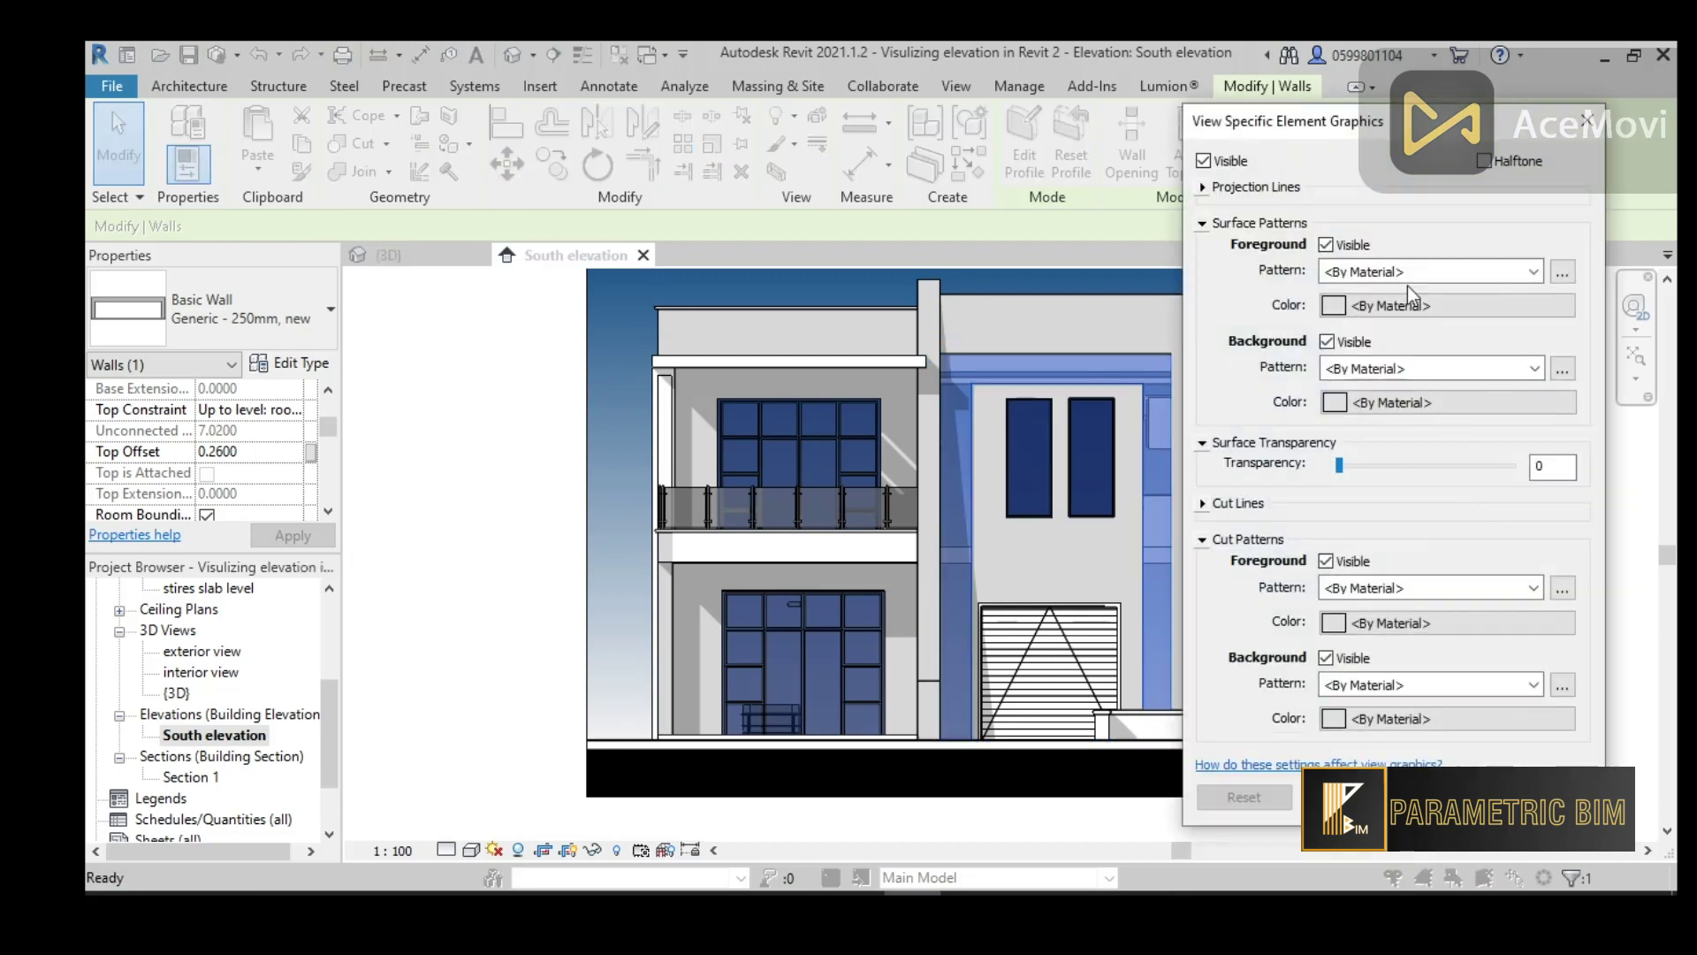
left_click(1460, 274)
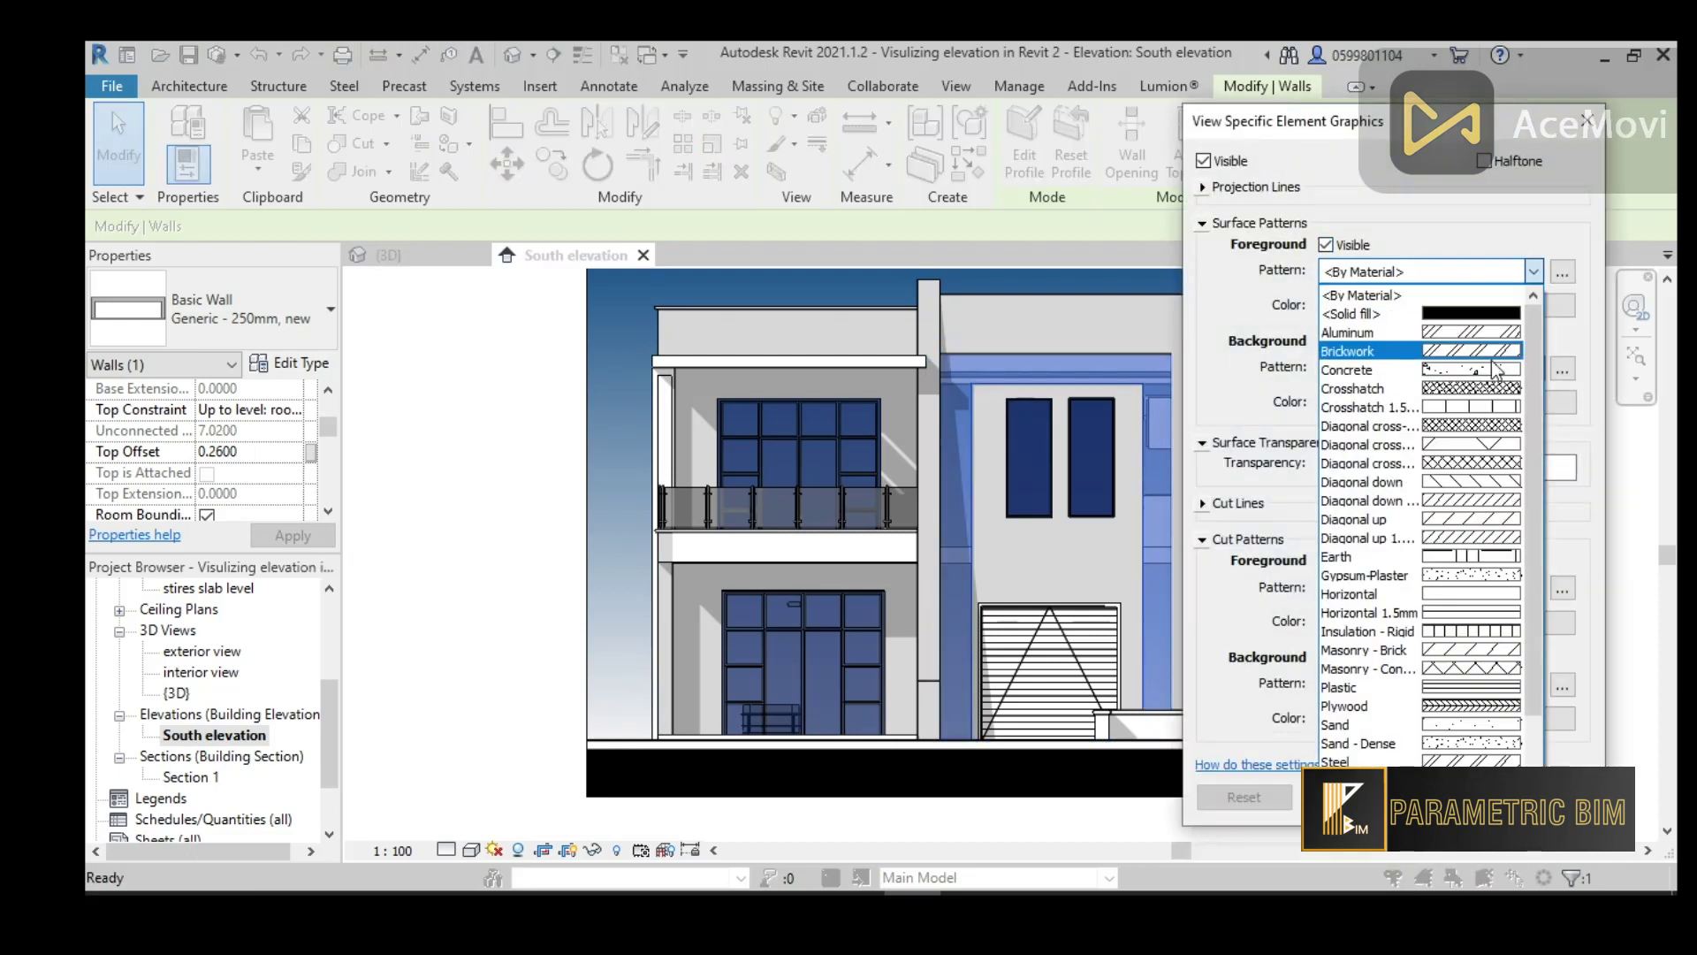
left_click(1449, 635)
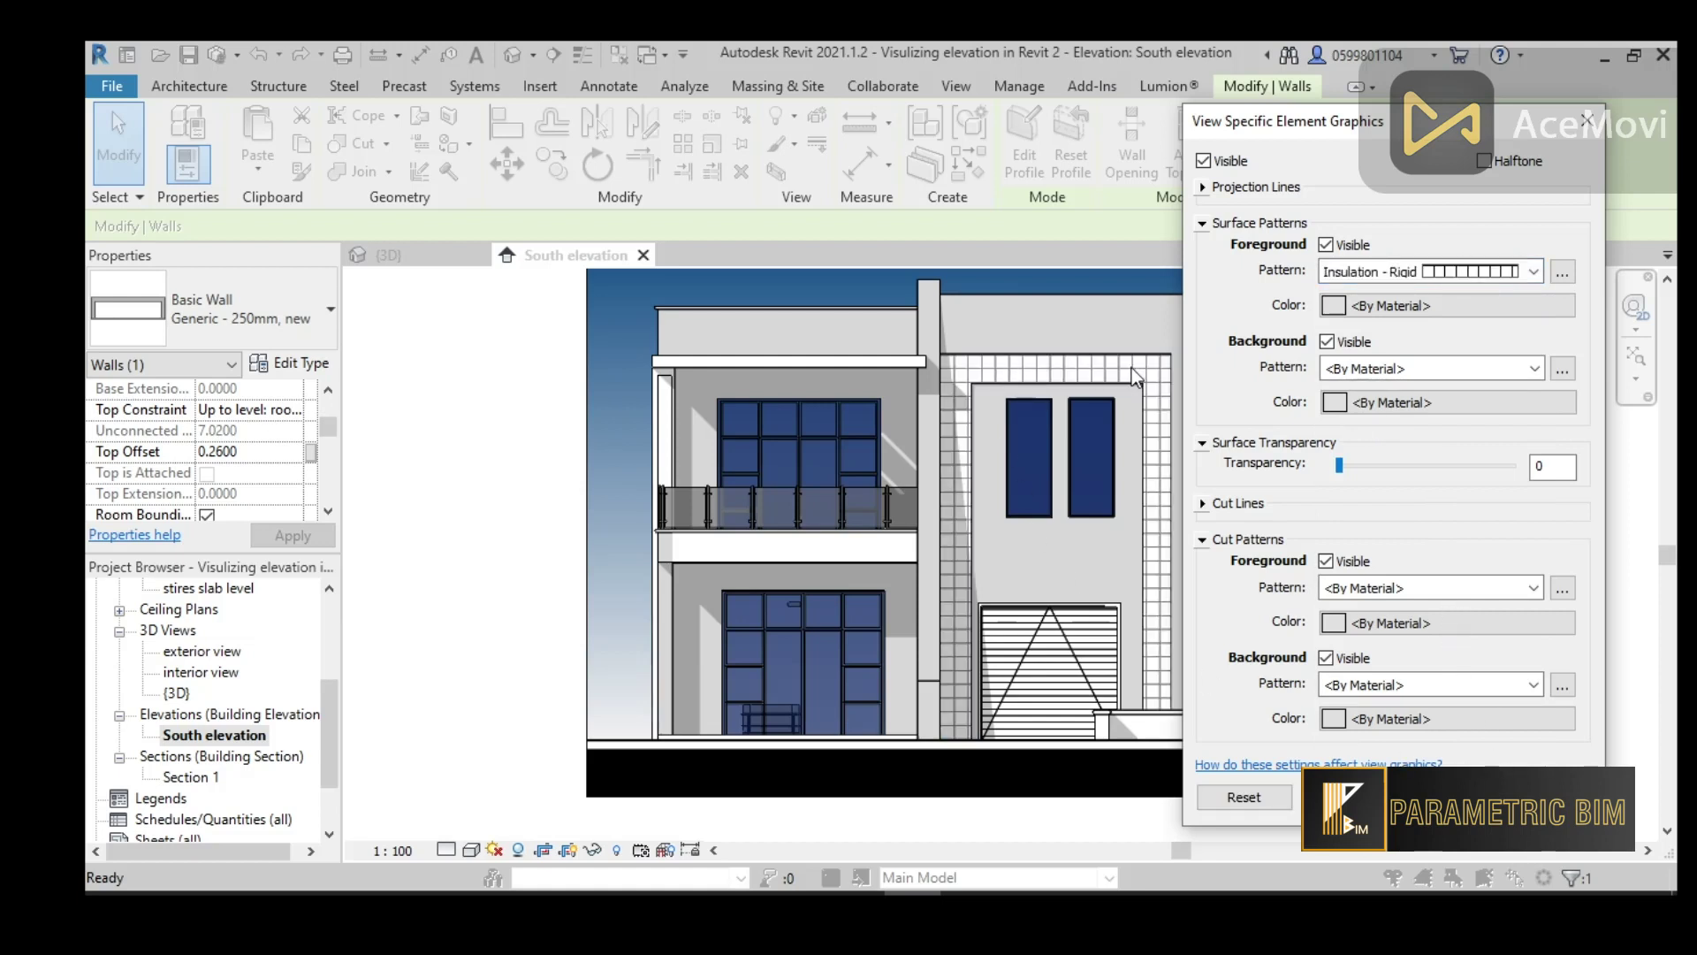
Edit the Insulation - Rigid fill pattern so that both crosshatch line spacings are 5 mm, and accept it as the wall's foreground pattern
left_click(1562, 274)
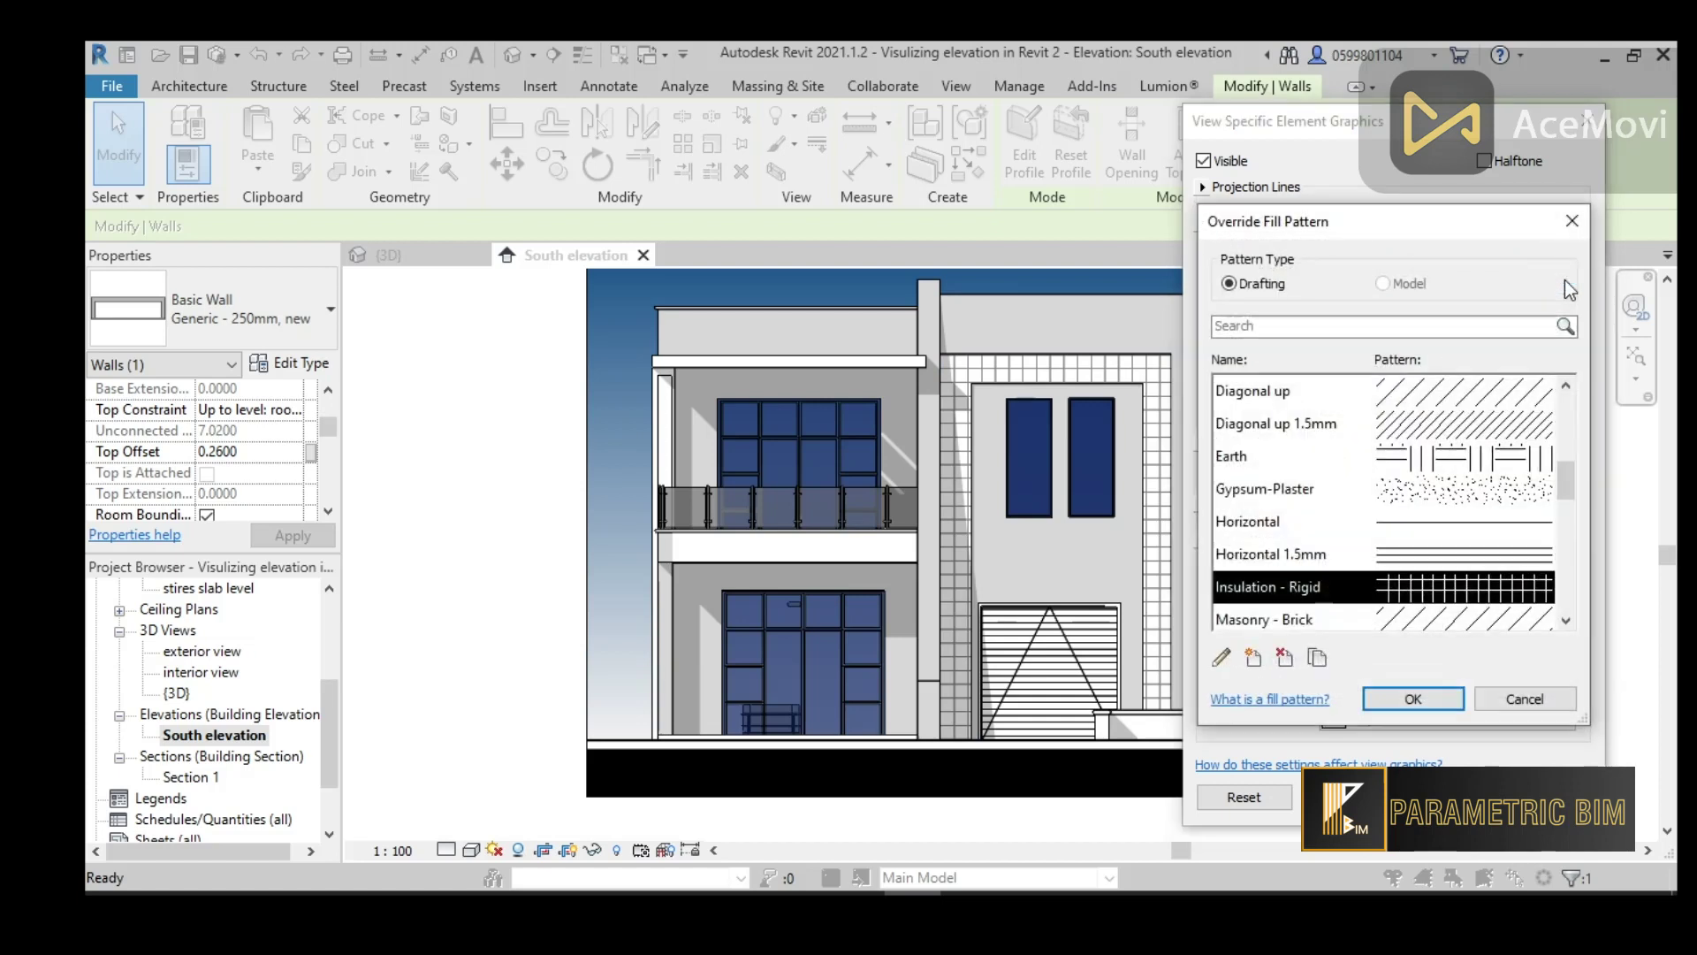
left_click(1221, 659)
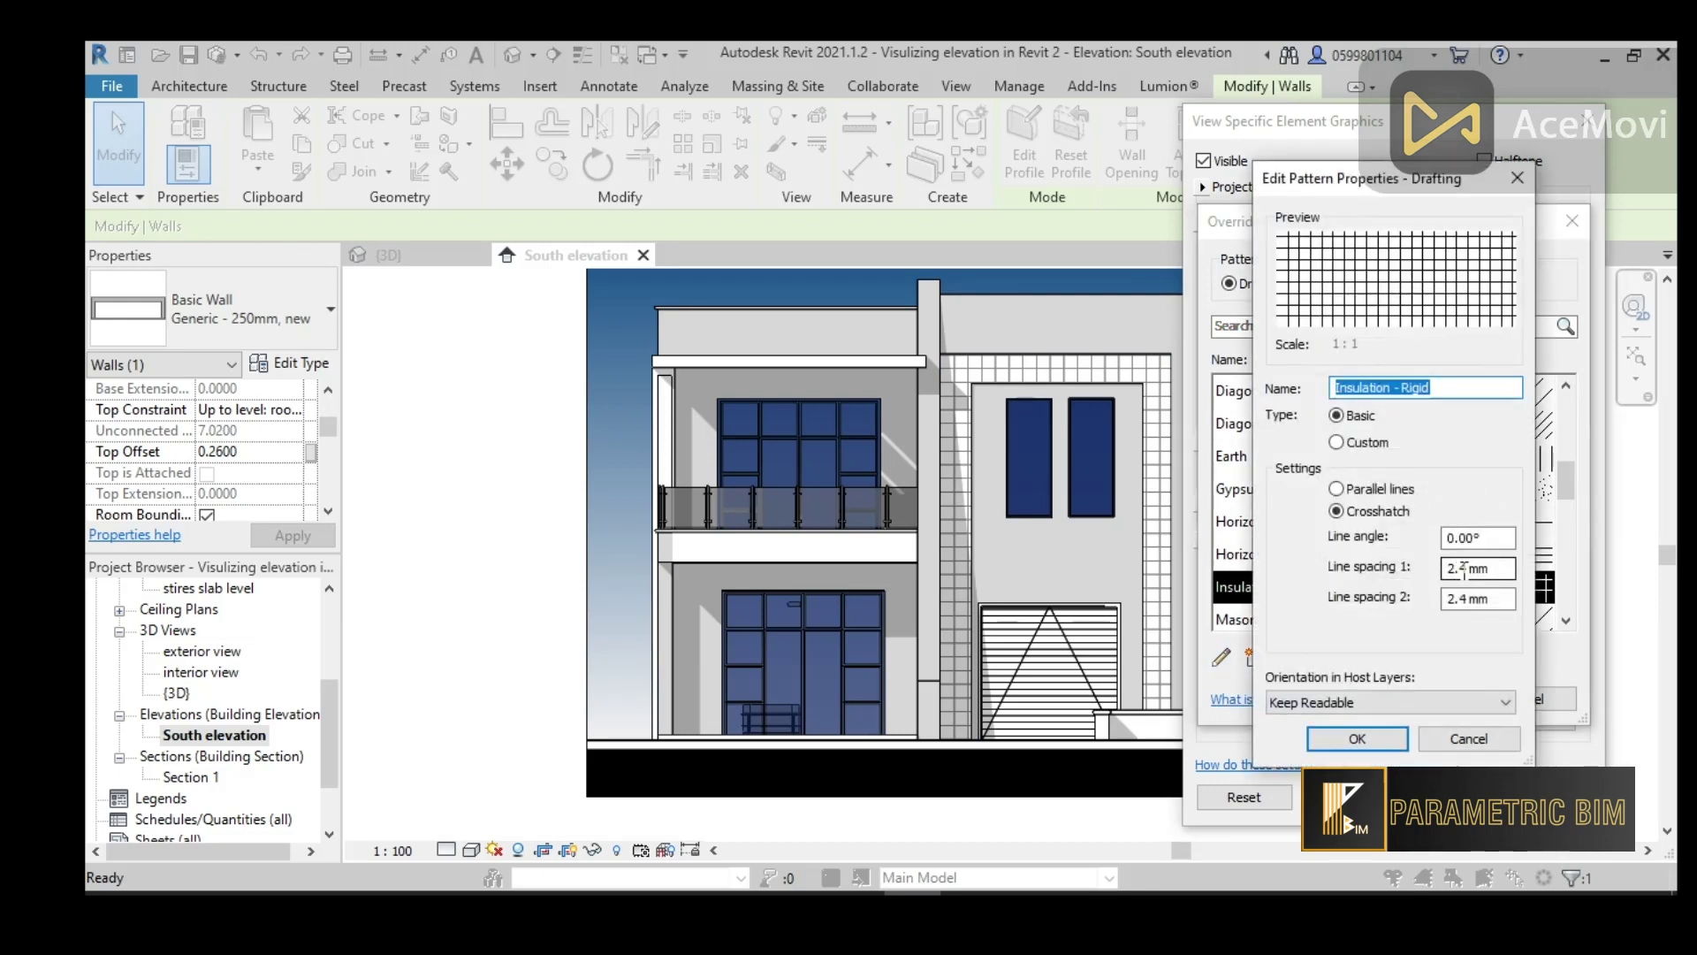
double_click(1468, 568)
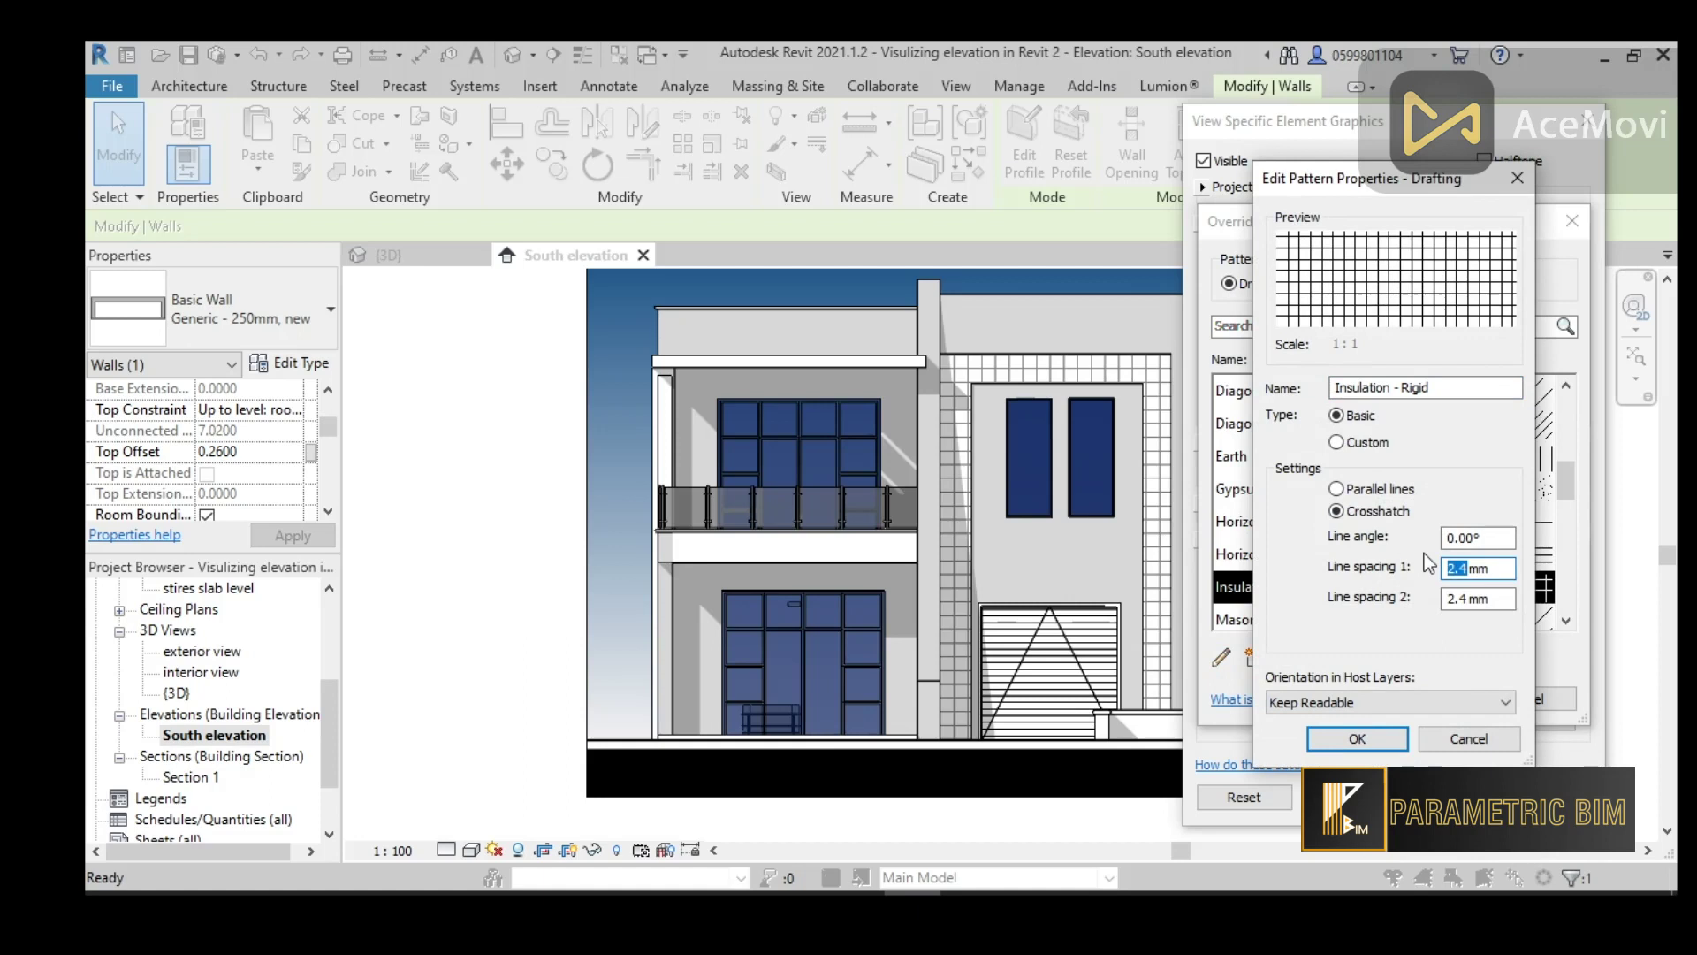
type("5")
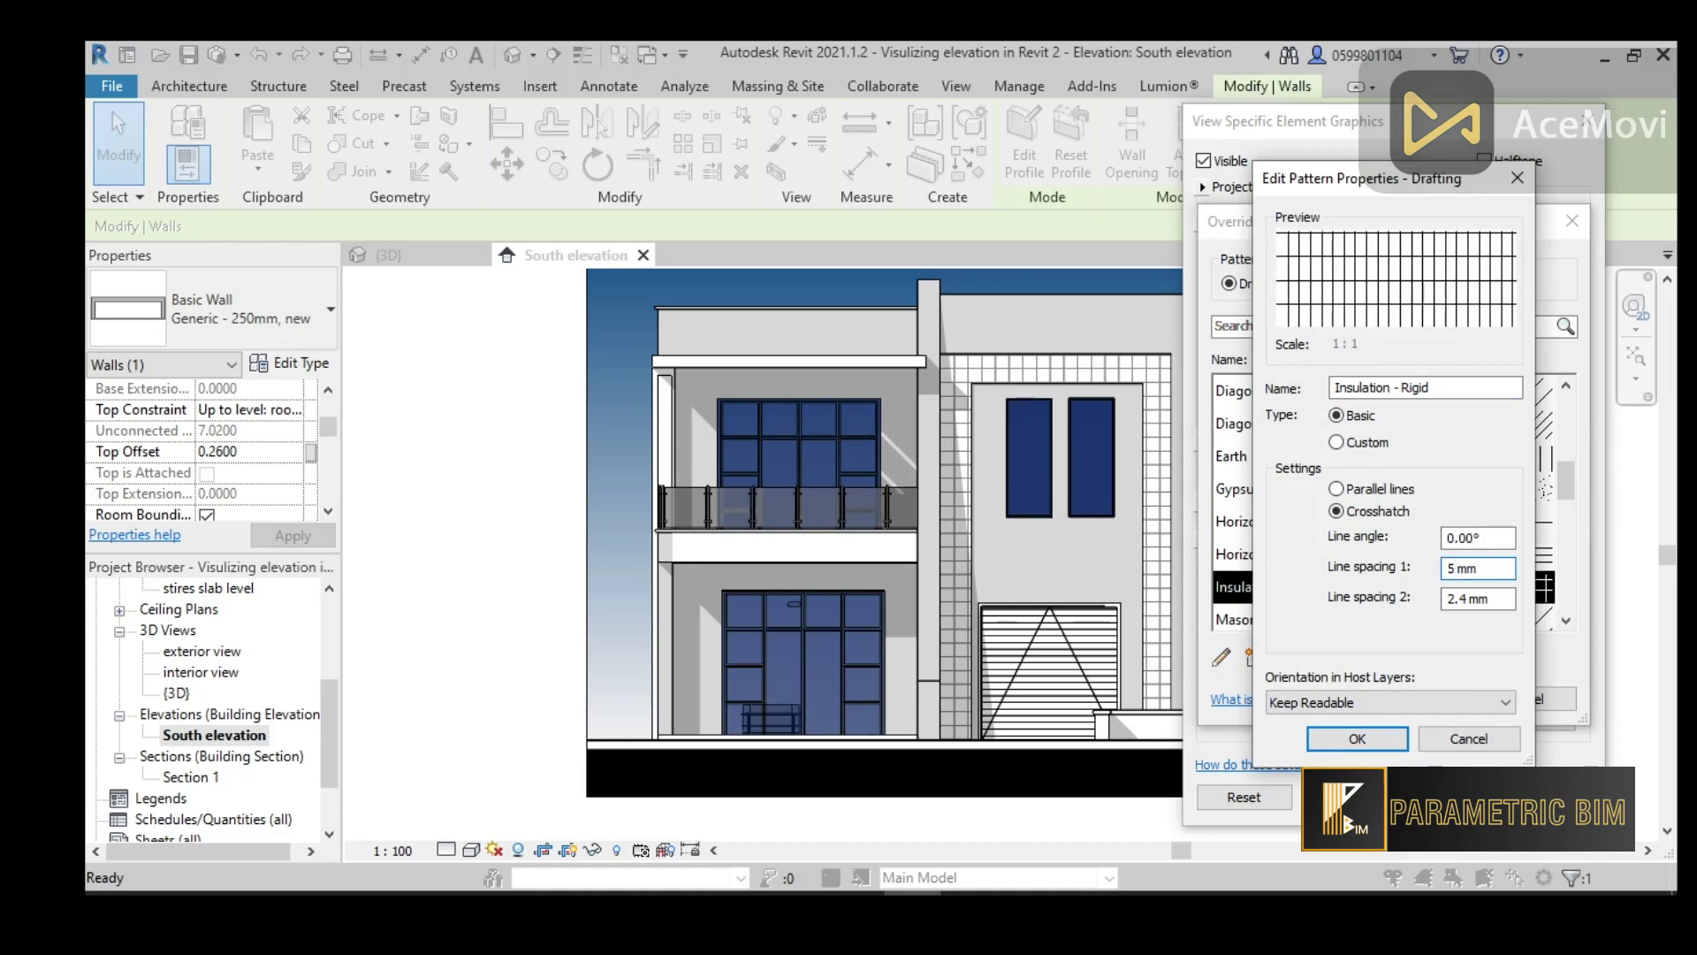
double_click(1467, 597)
type("5")
left_click(1376, 733)
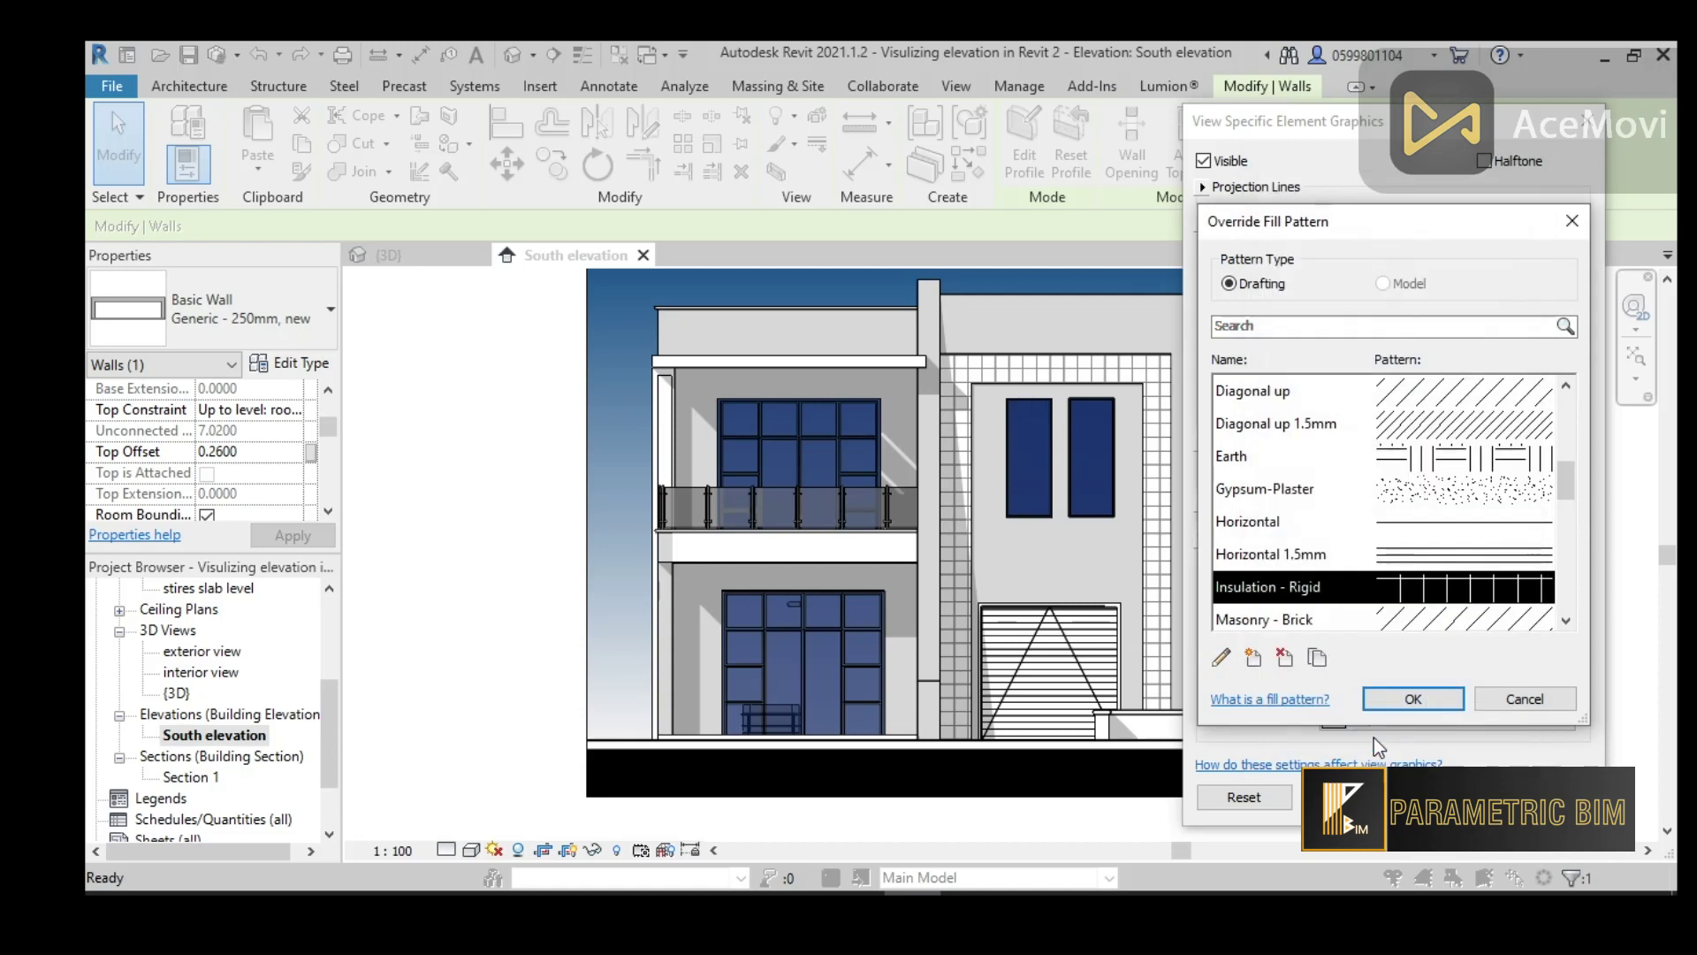
left_click(1404, 707)
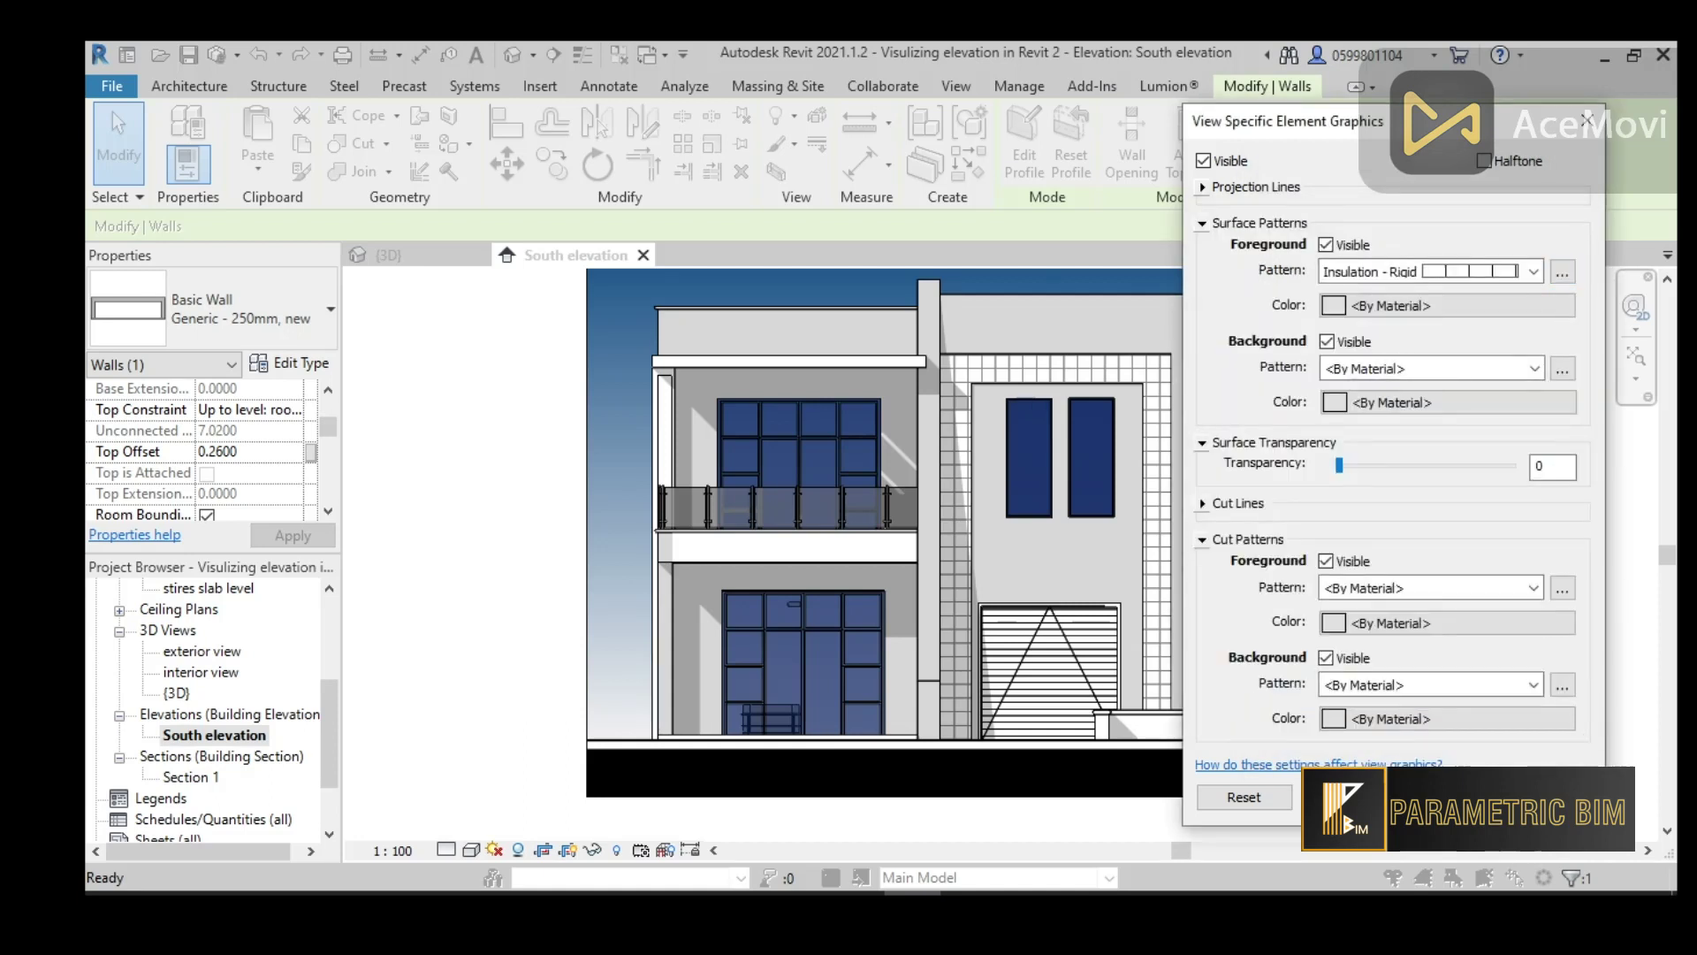
Apply the Insulation - Rigid override to the wall around the garage and windows, and clear the selection
left_click(1397, 796)
left_click(1476, 679)
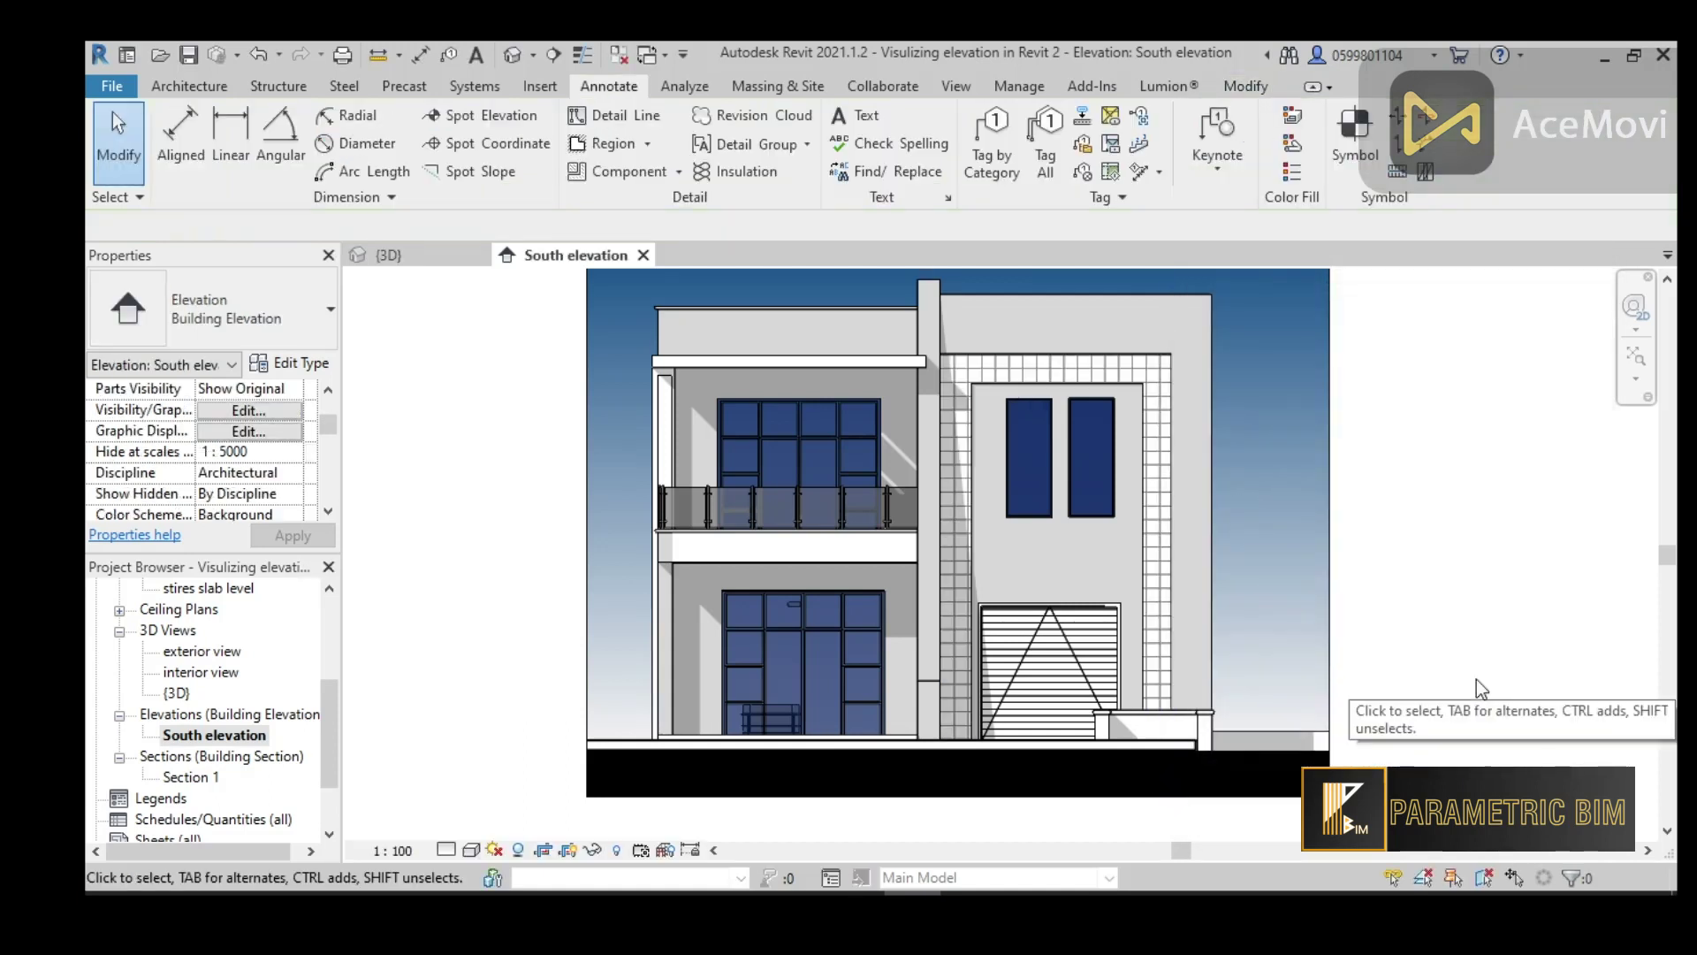
scroll(1164, 420, "up", 2)
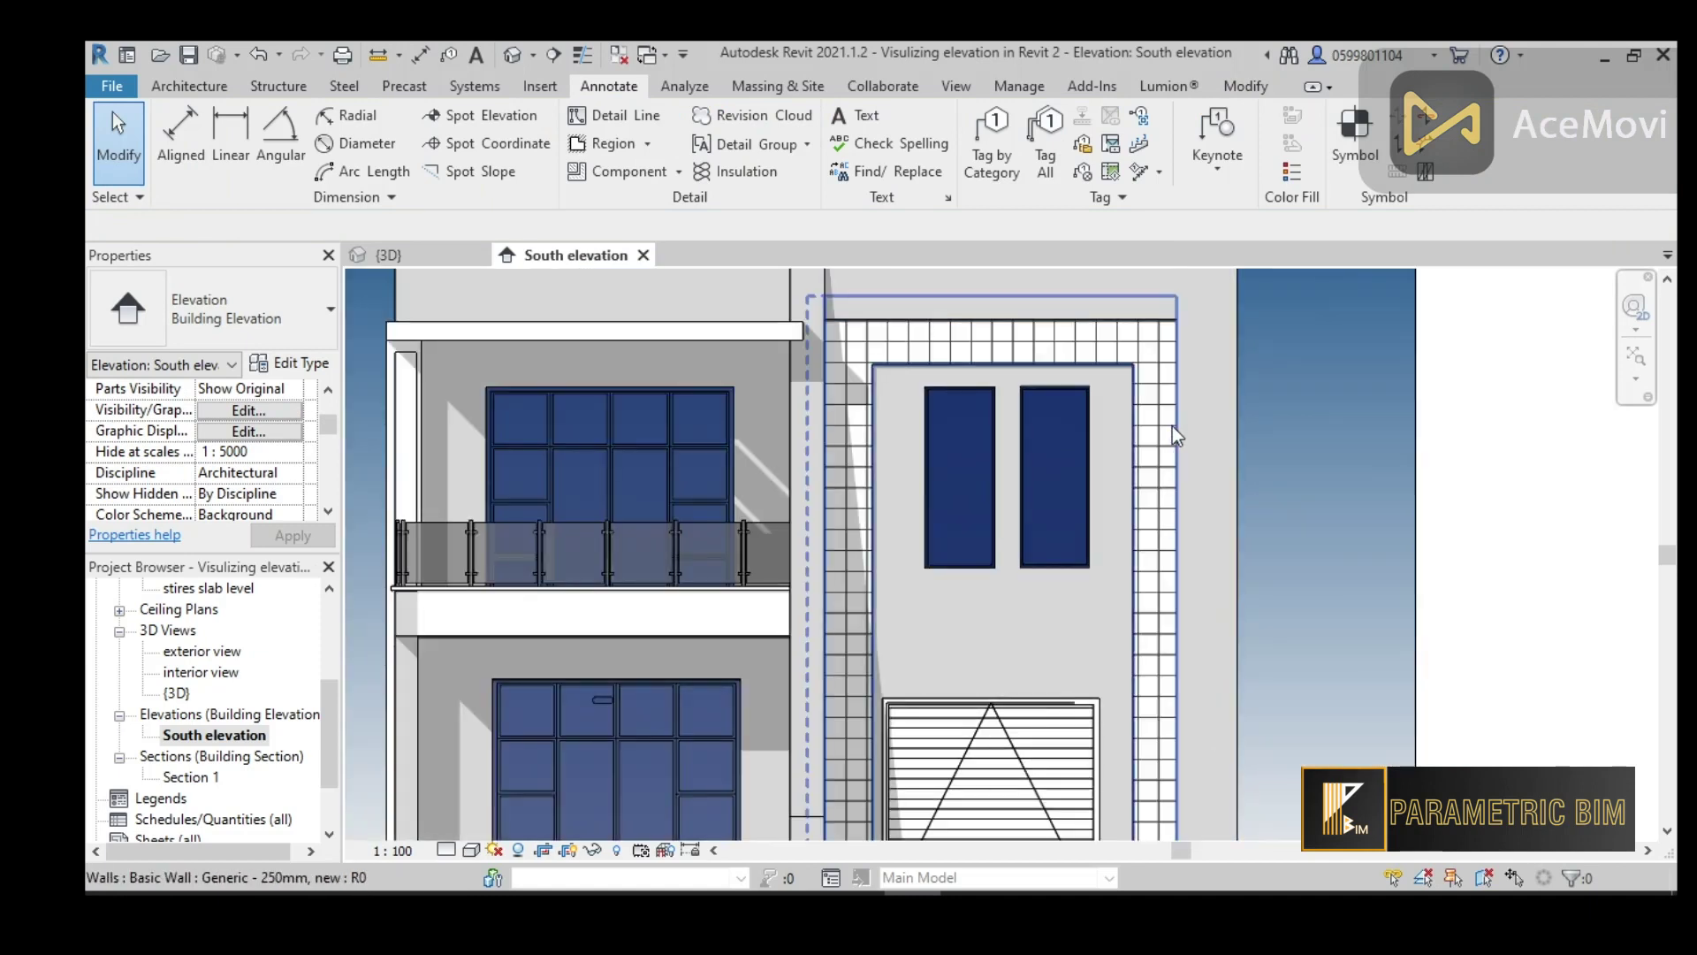
Reopen the by-element override of the patterned garage wall and check the line spacings of its Insulation - Rigid foreground pattern
left_click(1172, 426)
right_click(1172, 426)
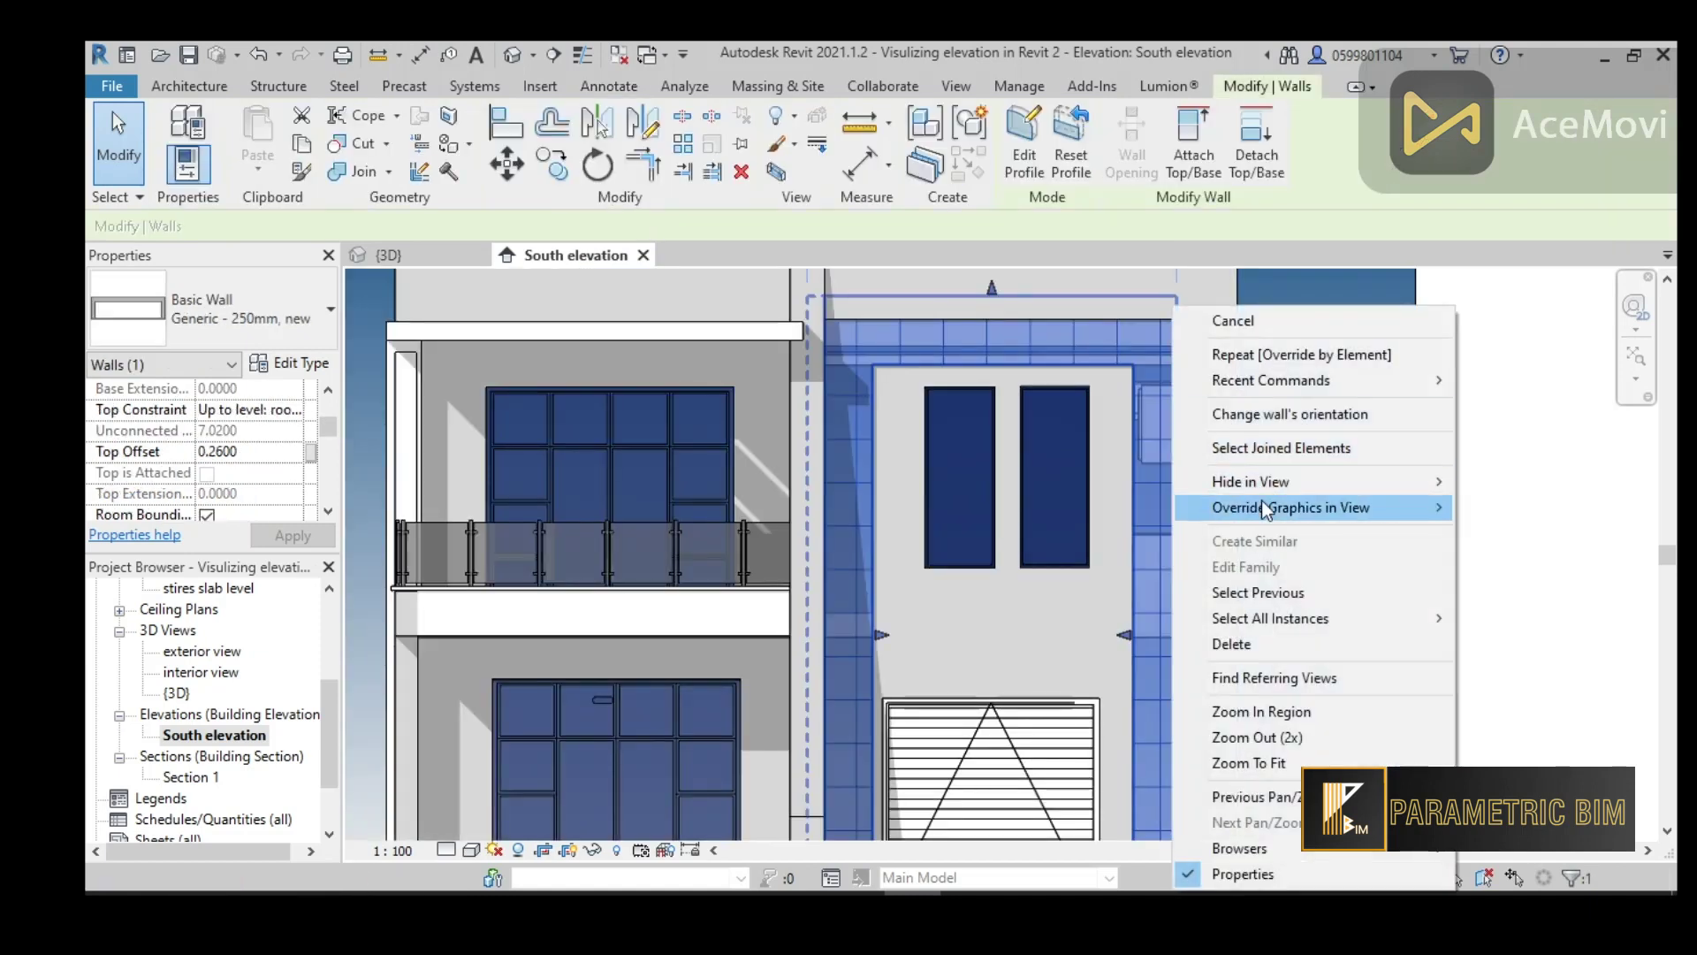
left_click(1472, 506)
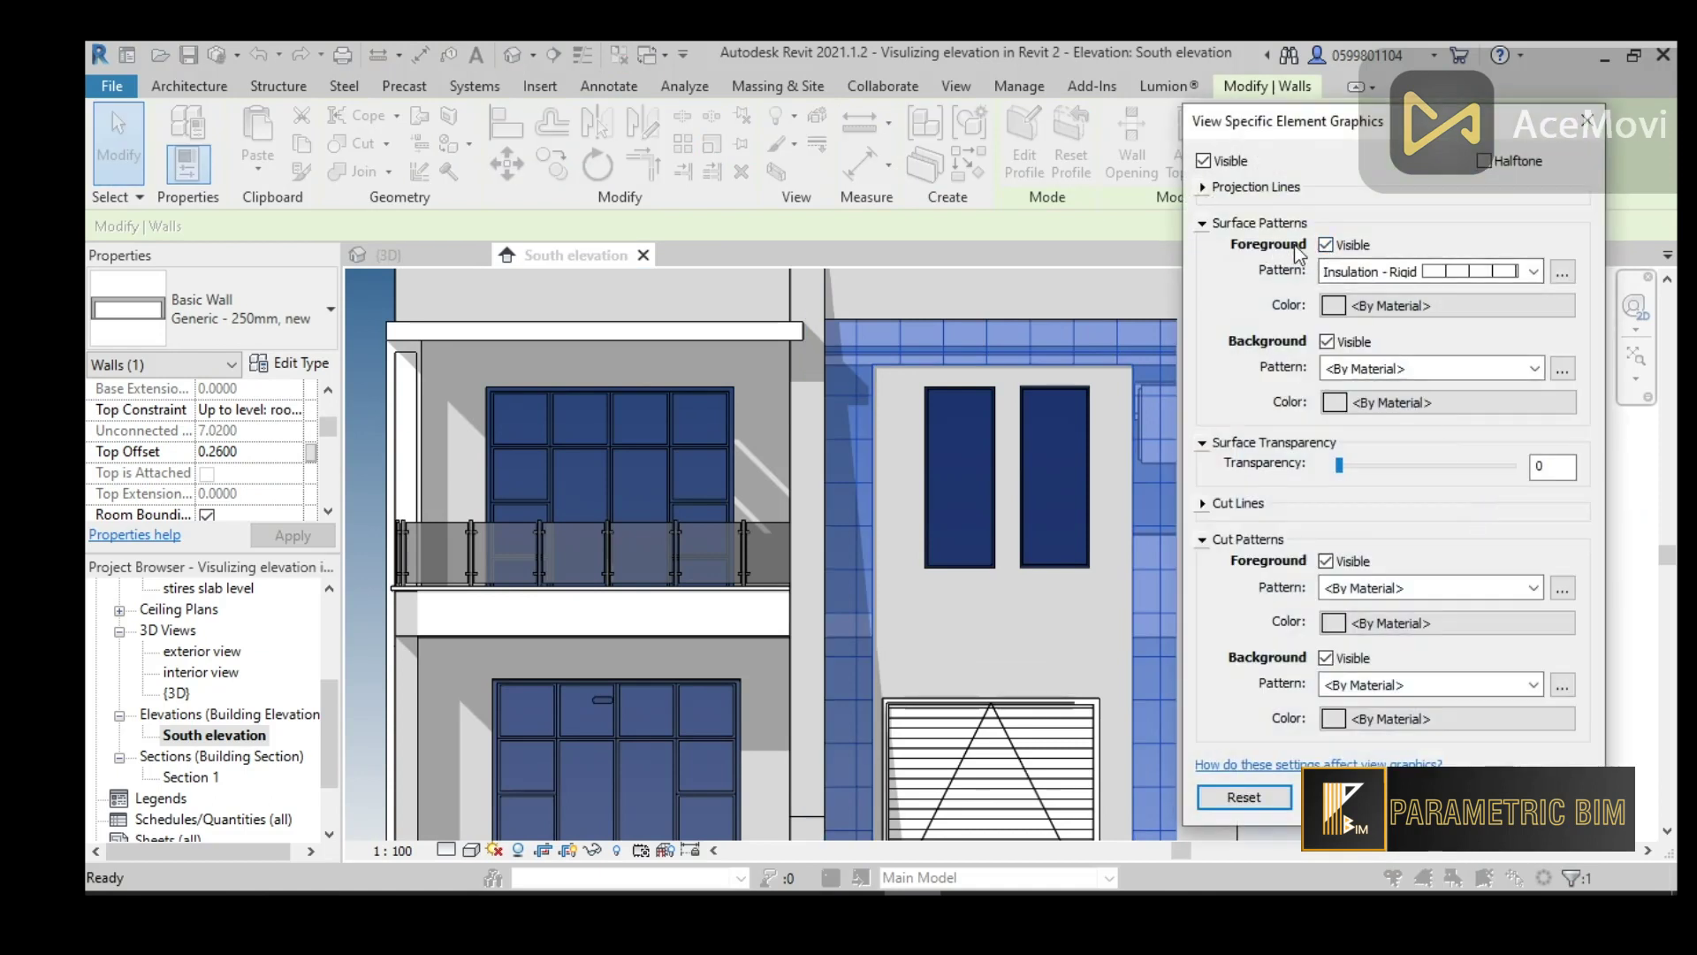
left_click_drag(1308, 121, 1333, 120)
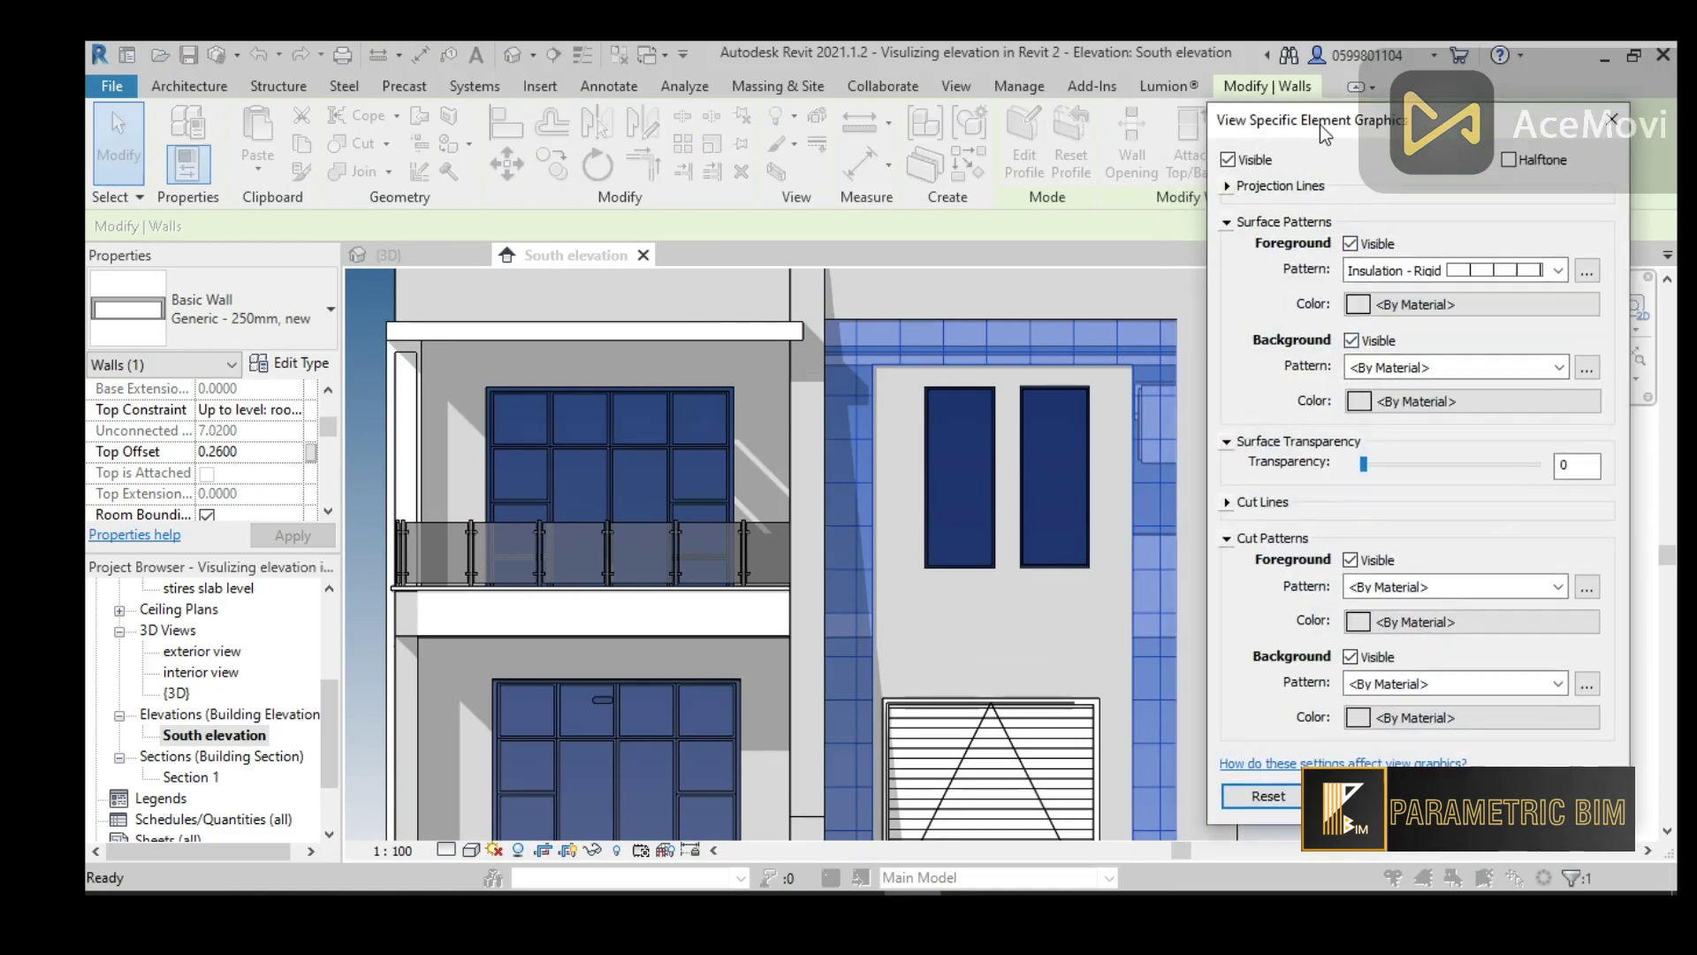
left_click(1587, 272)
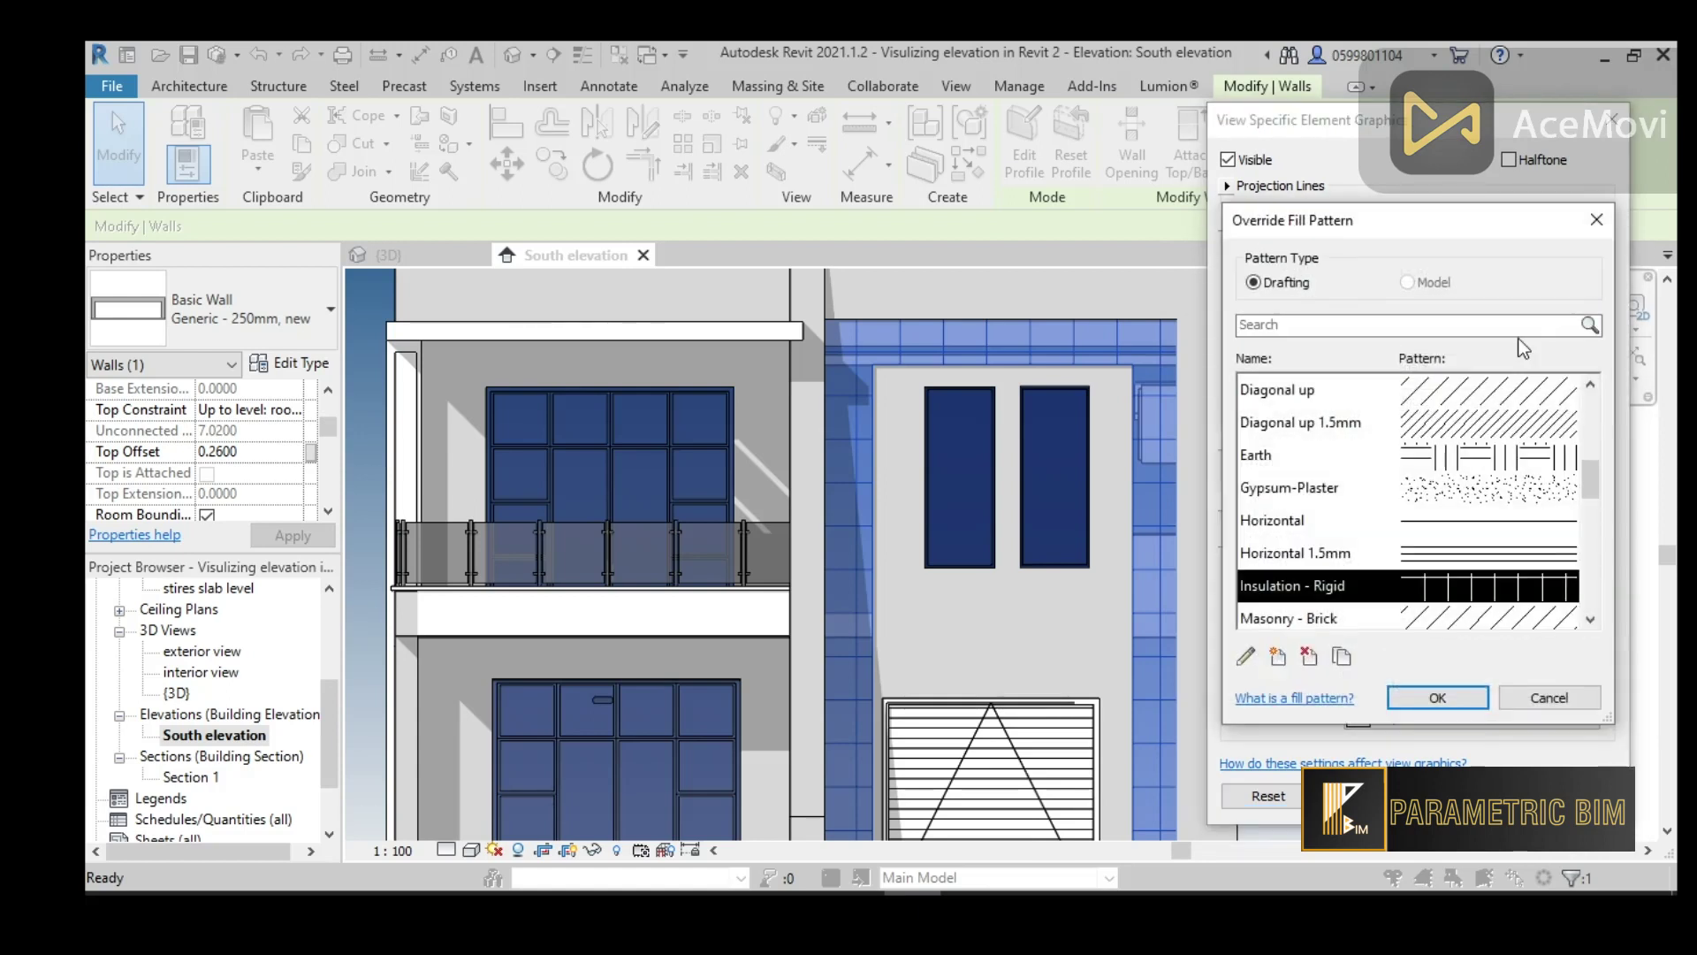
left_click(1245, 657)
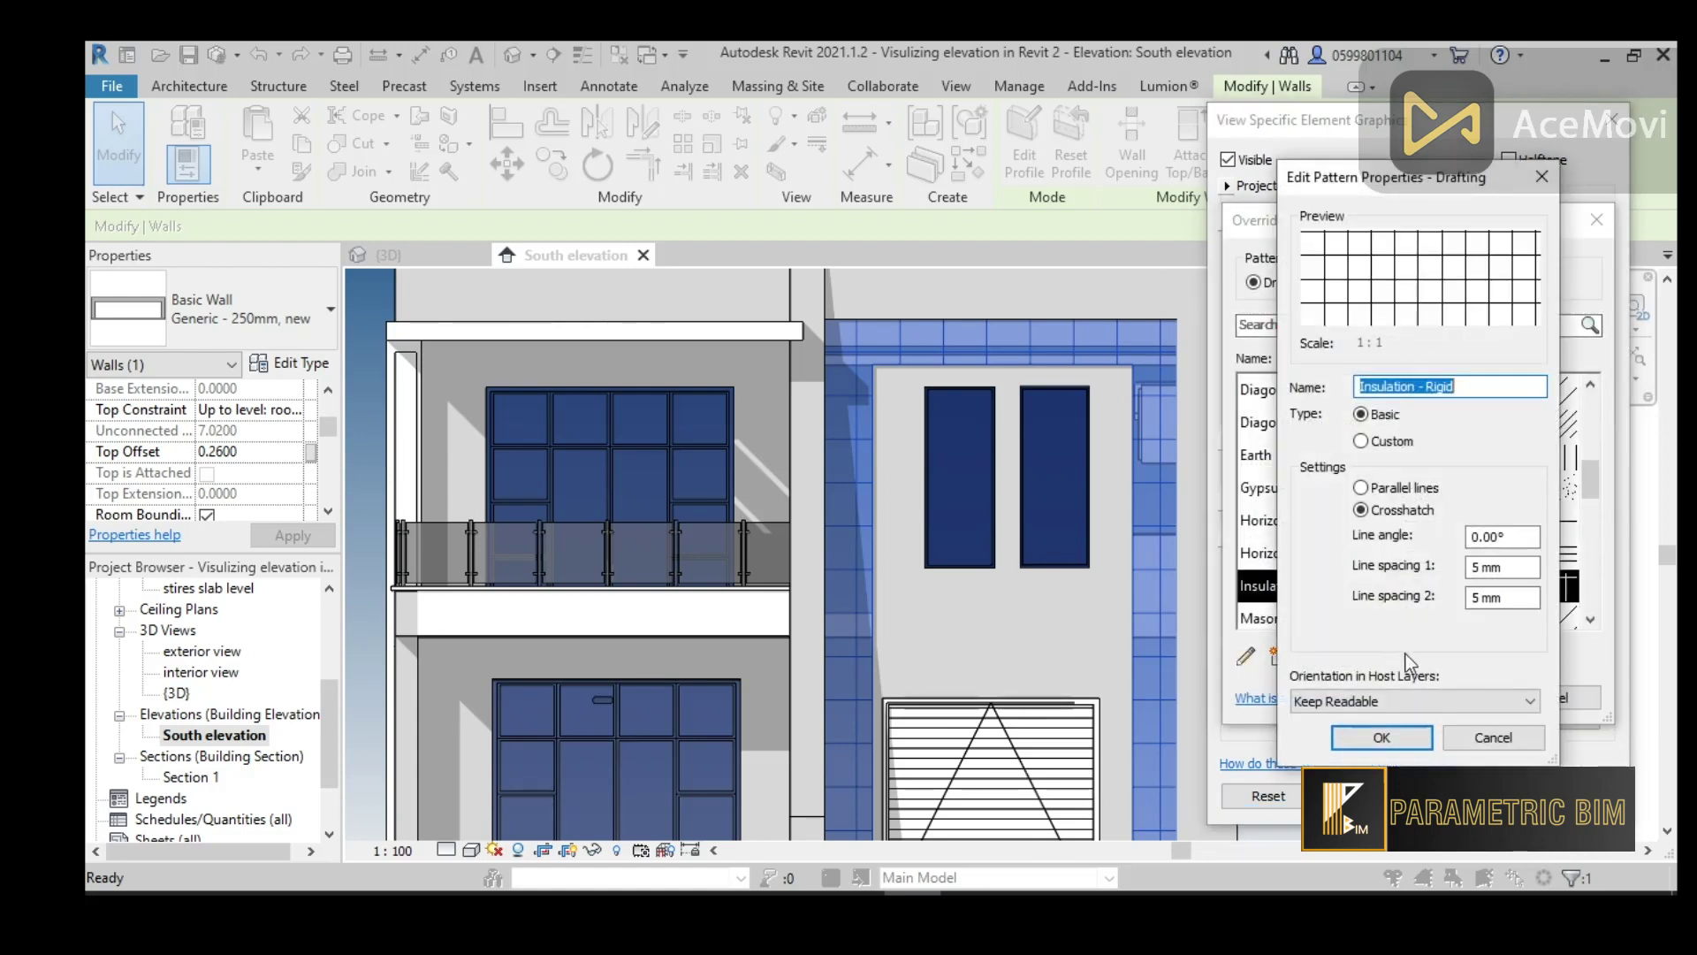
left_click(1413, 733)
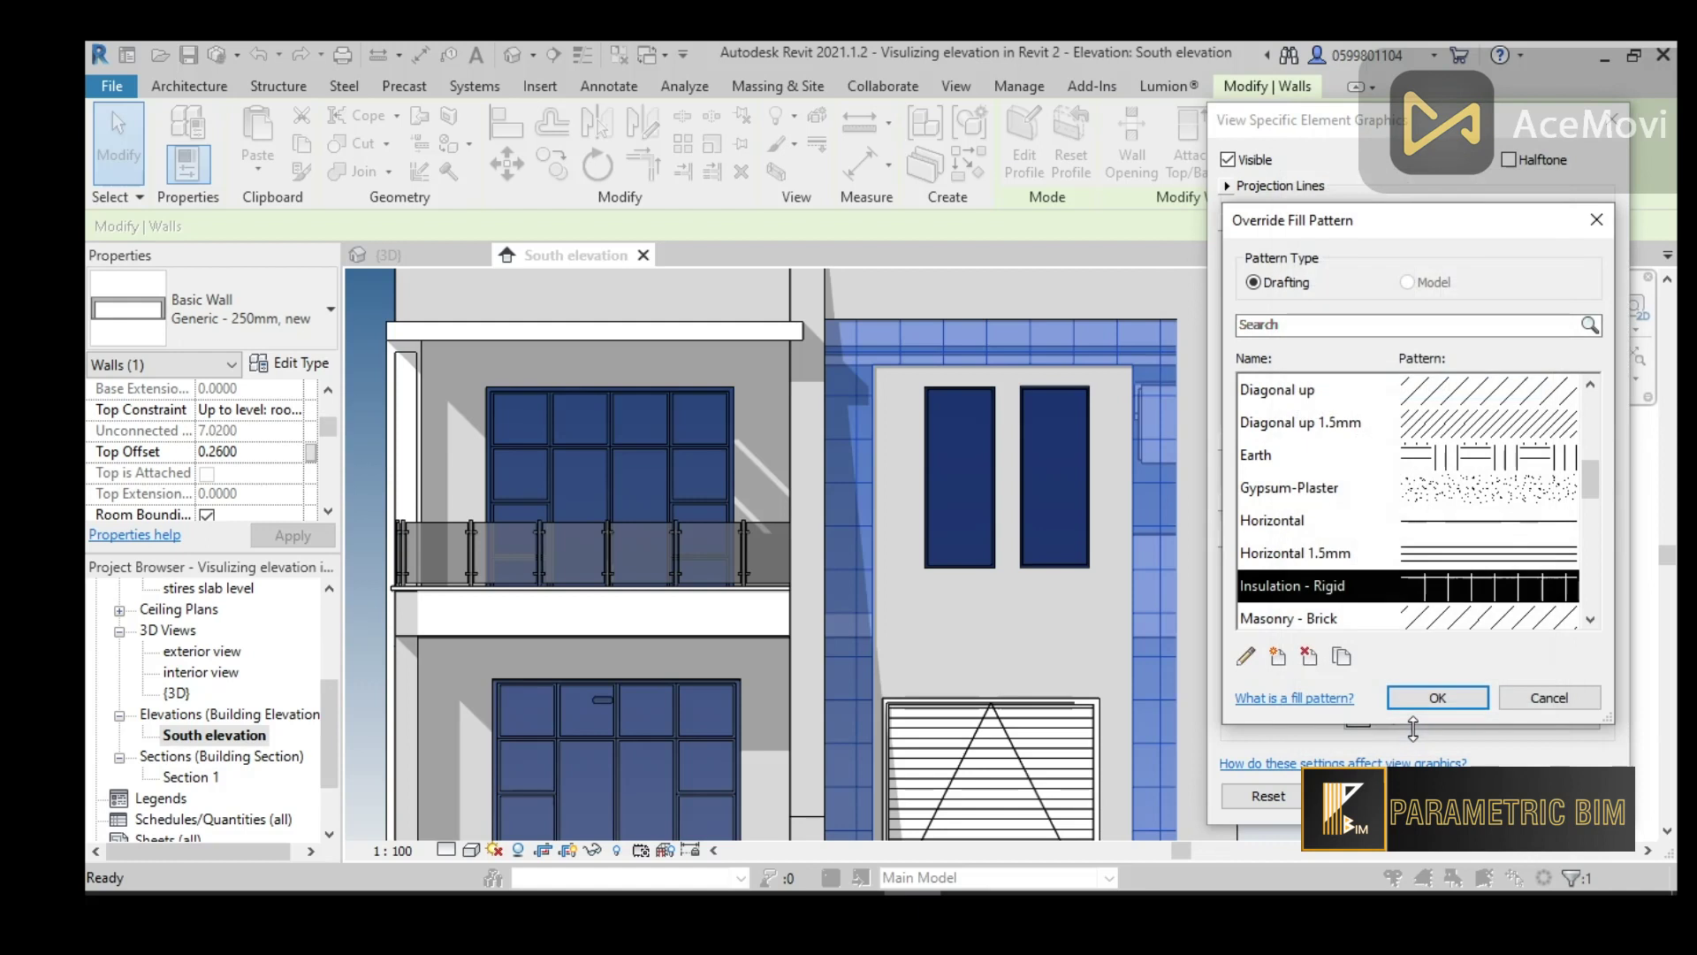
left_click(1447, 696)
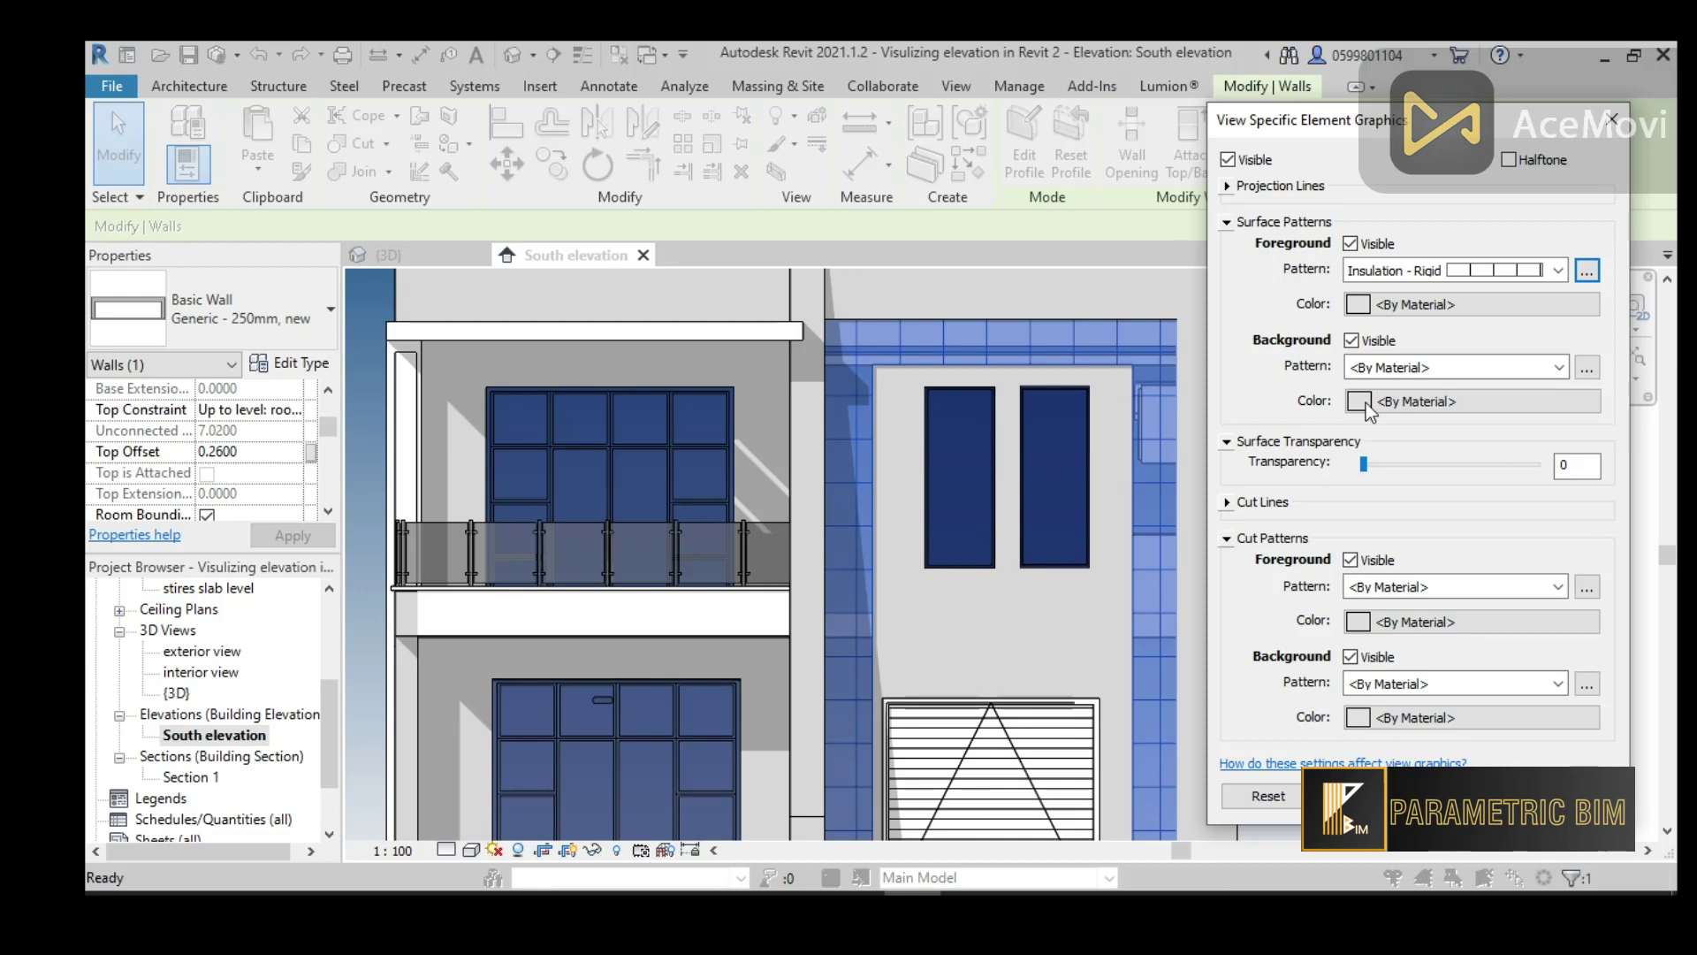
Set the garage wall's surface background pattern to Insulation - Rigid as well, apply the override and clear the selection
left_click(1450, 367)
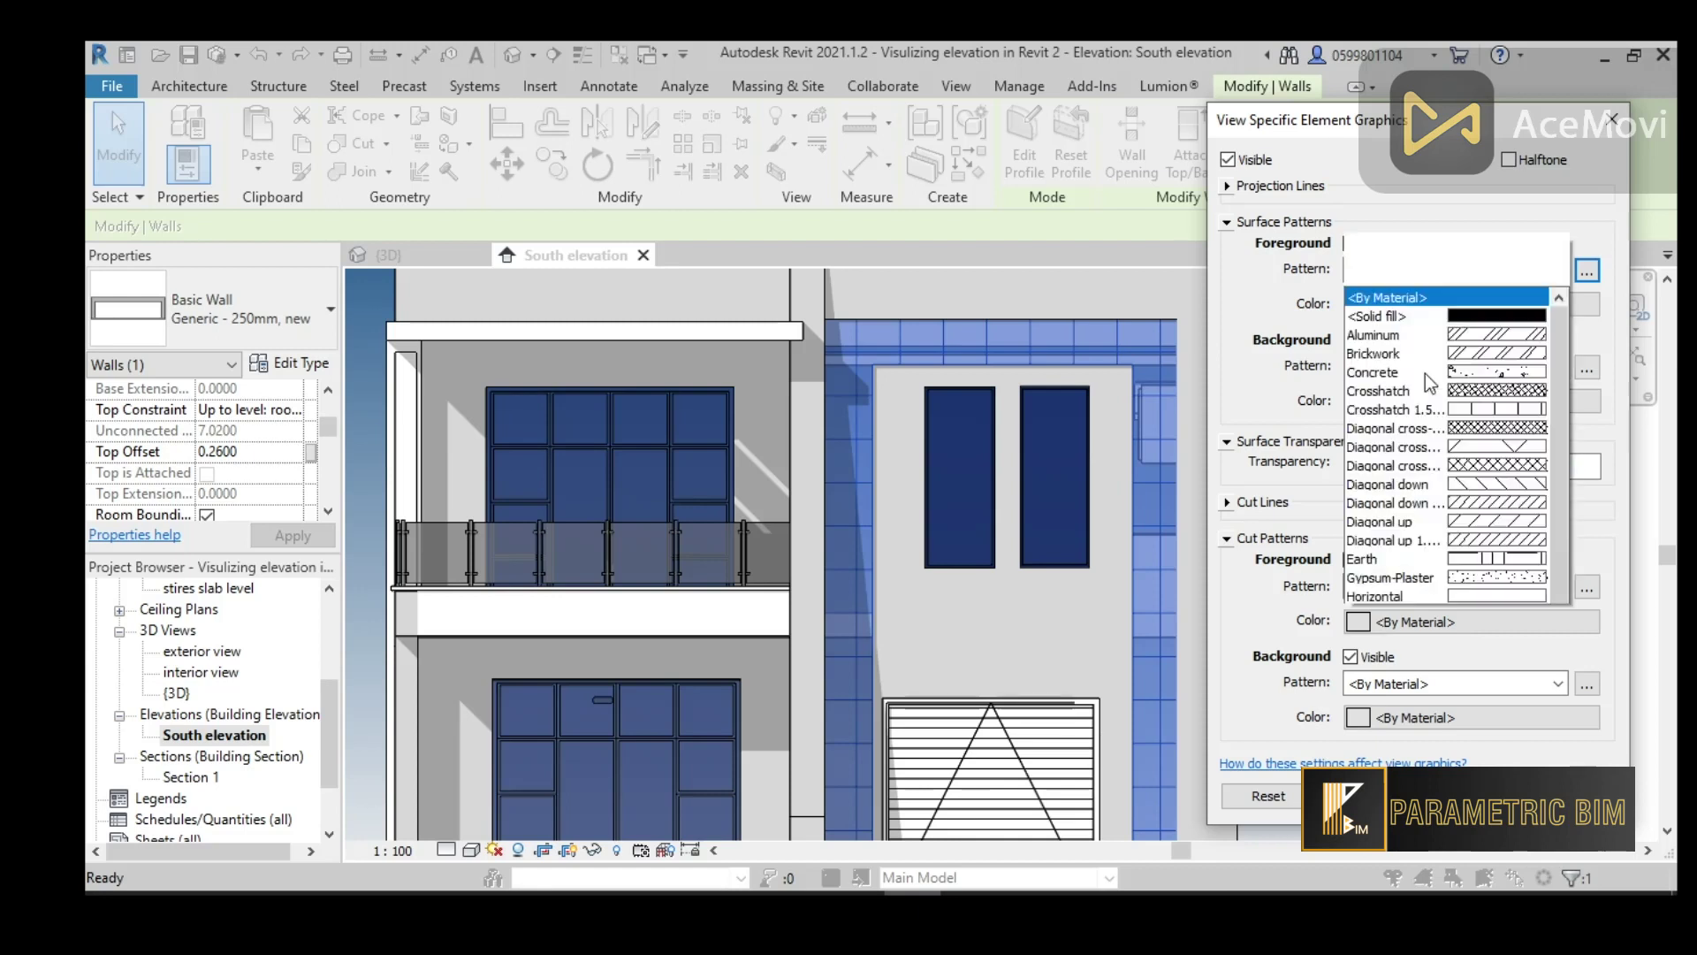
left_click(1446, 399)
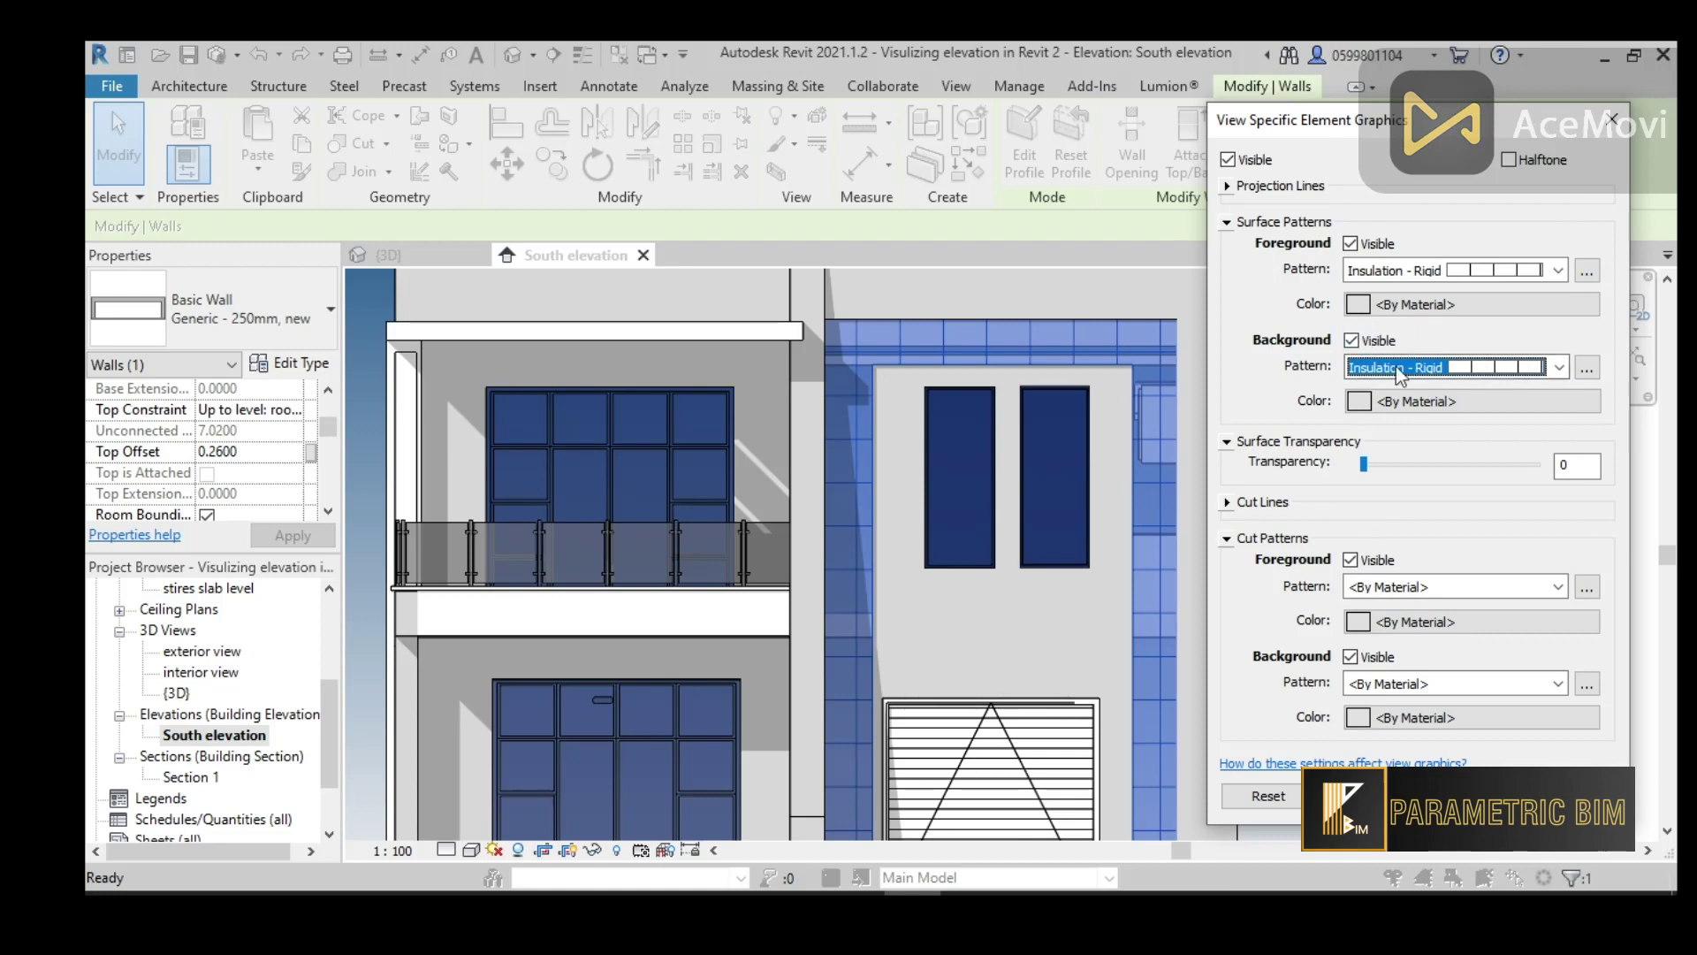
left_click(1587, 369)
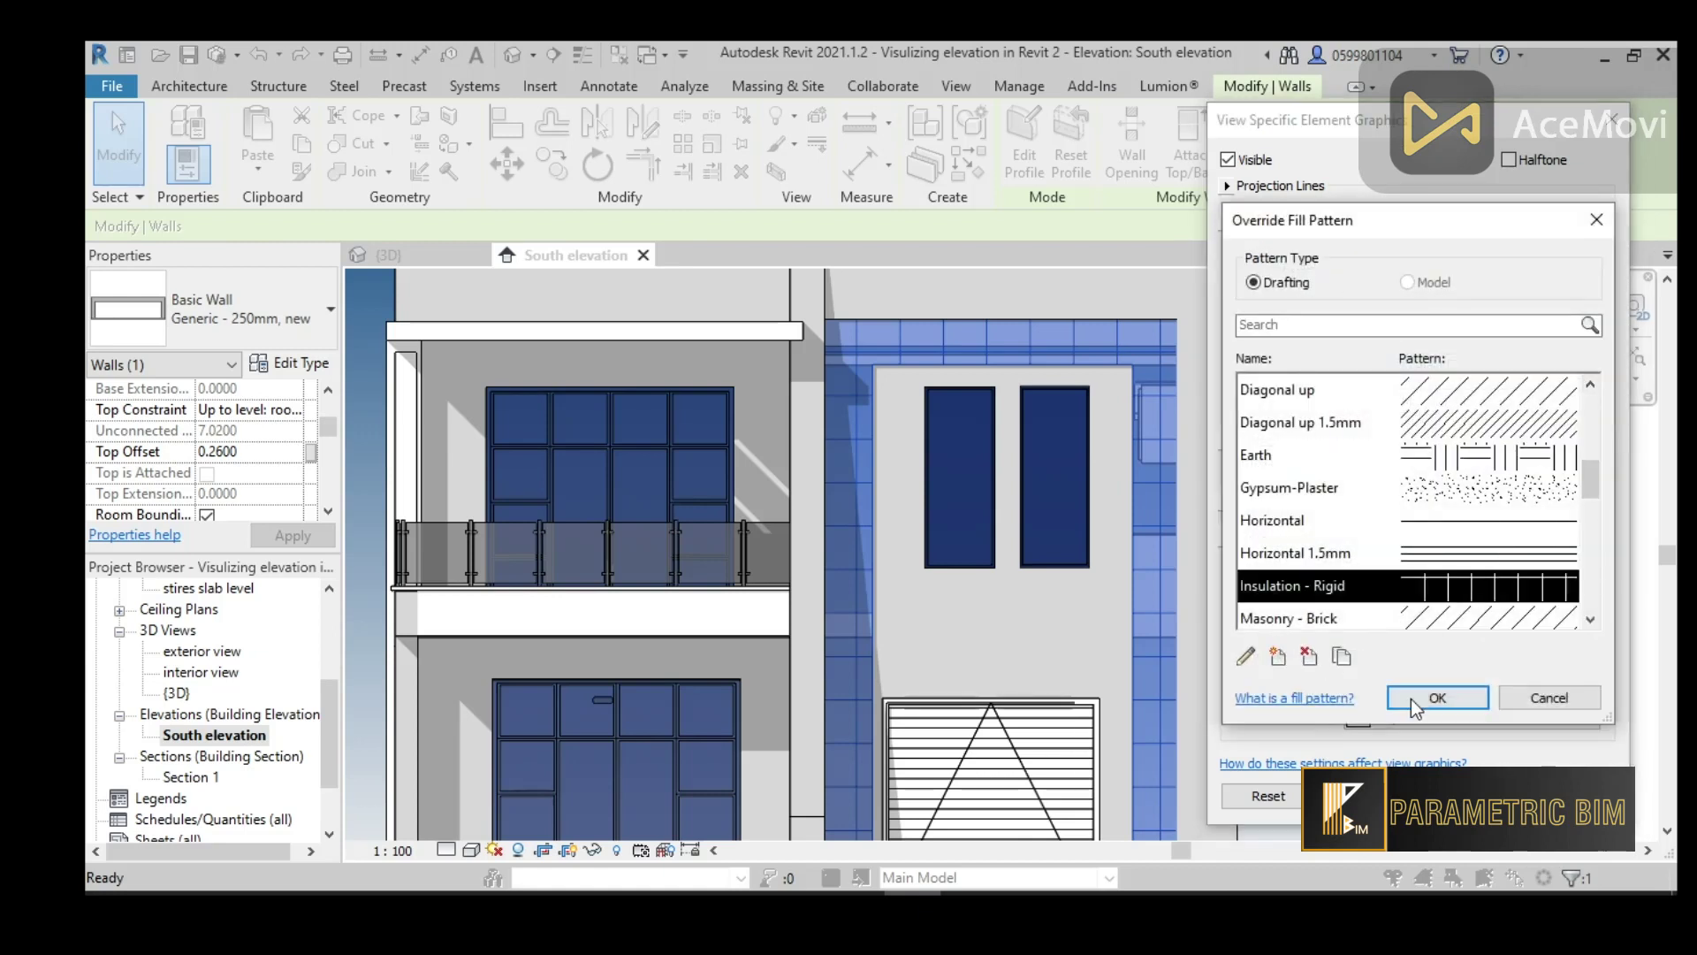
left_click(1247, 659)
left_click(1428, 720)
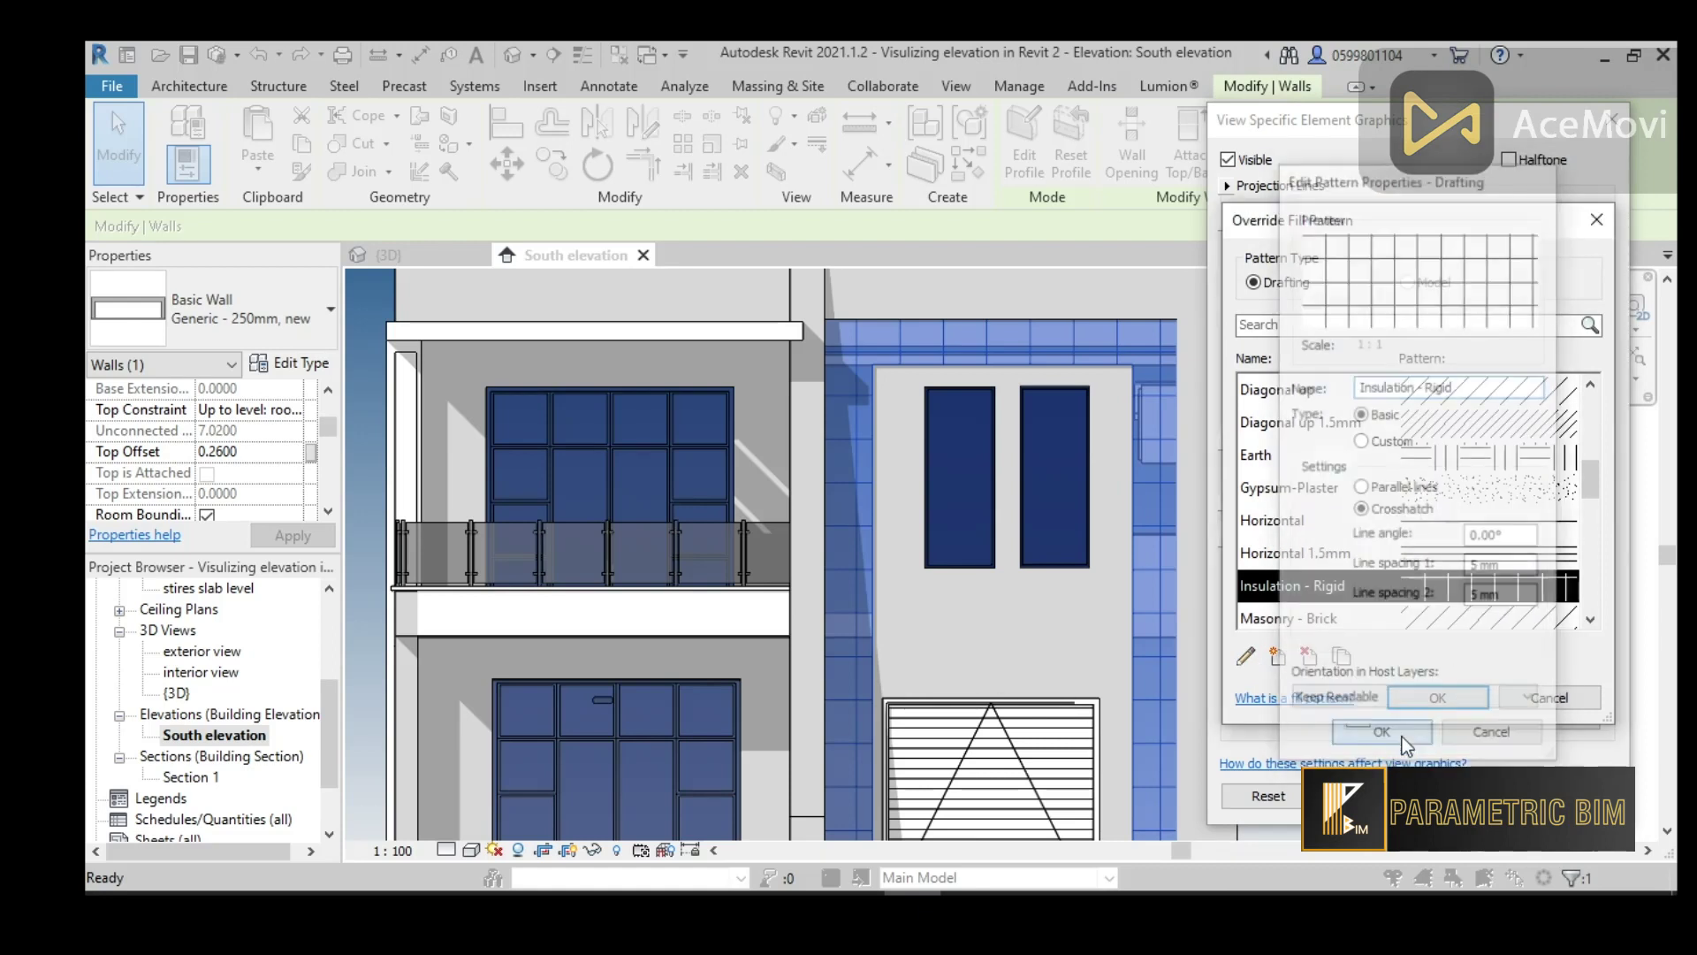
left_click(1436, 698)
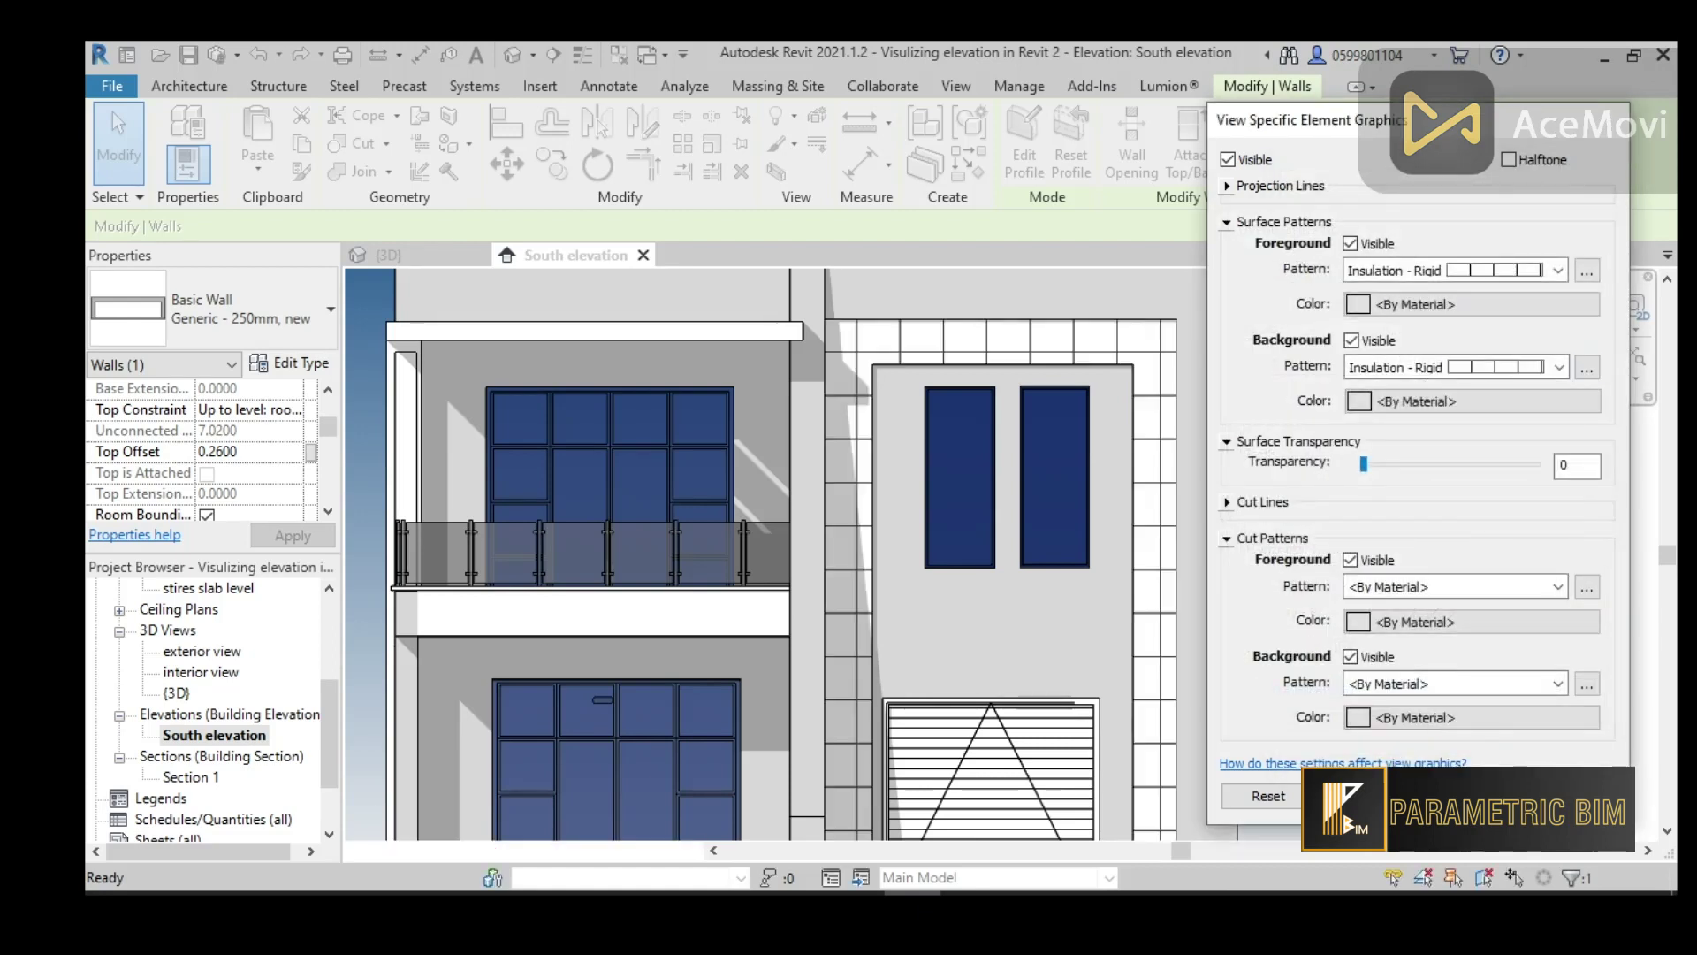
left_click(1414, 795)
scroll(1467, 495, "down", 2)
key("Escape")
Override the tall "wall 400" wall, the balcony's structure column and the generic model frame by element, with Insulation - Rigid surface foreground and background patterns
scroll(1511, 478, "down", 2)
mouse_move(1520, 496)
middle_mouse_down()
mouse_move(1472, 530)
mouse_move(1455, 512)
middle_mouse_up()
scroll(1092, 338, "up", 2)
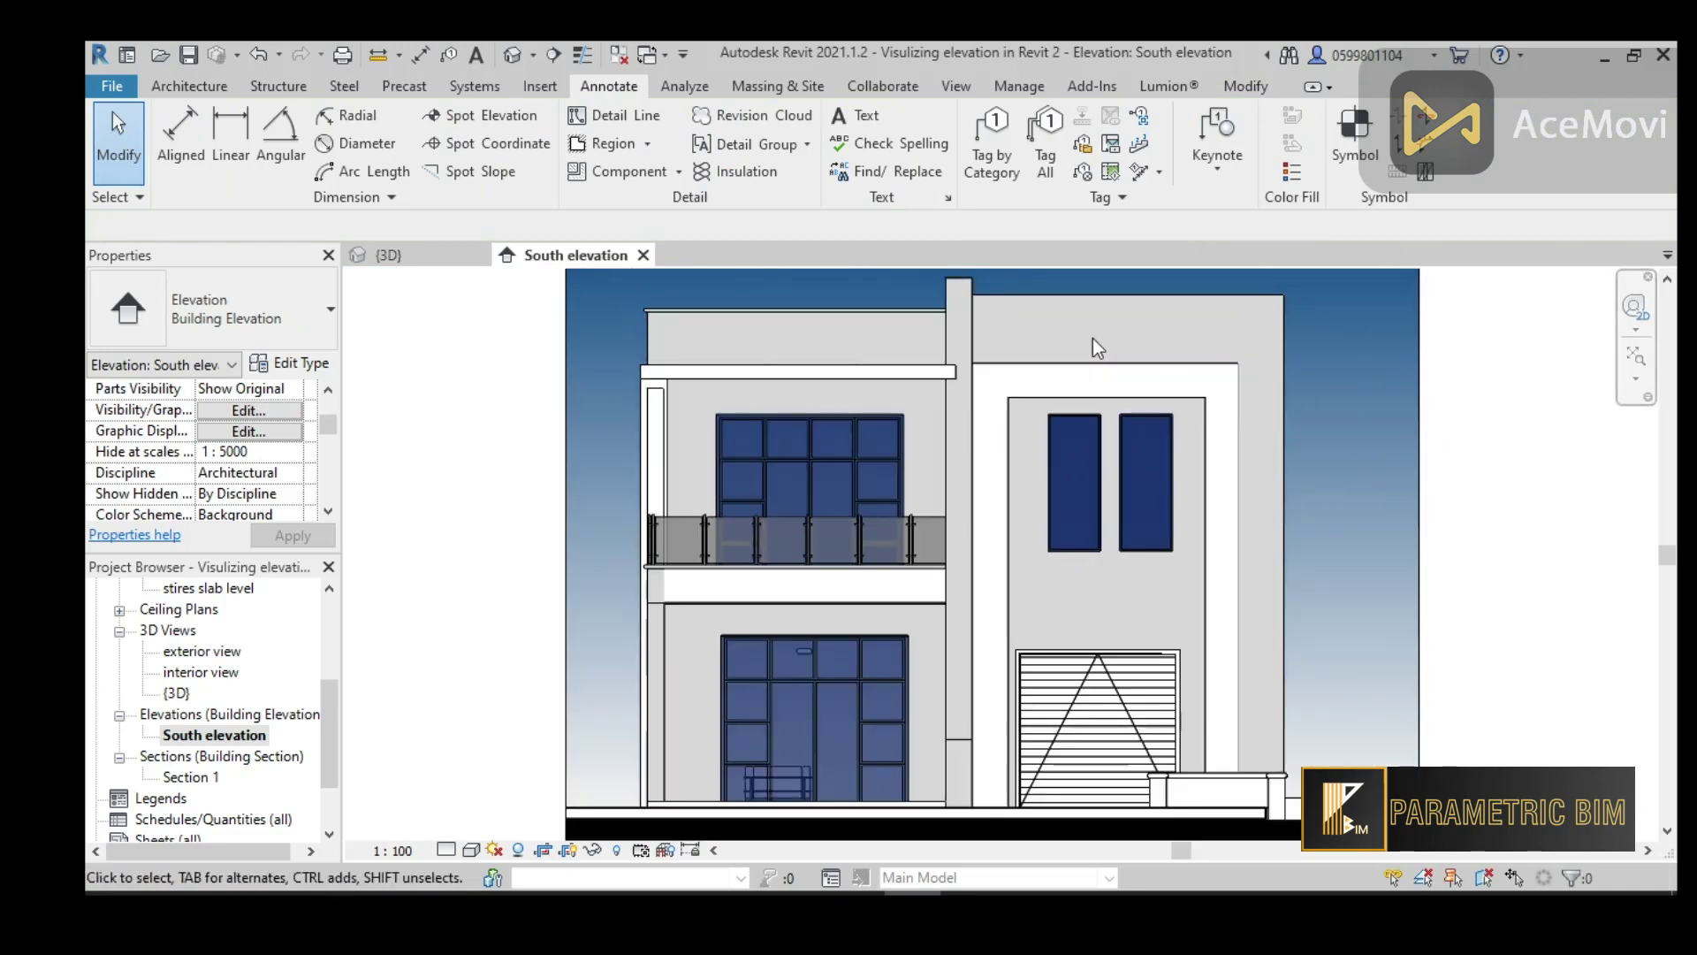
scroll(1092, 337, "down", 1)
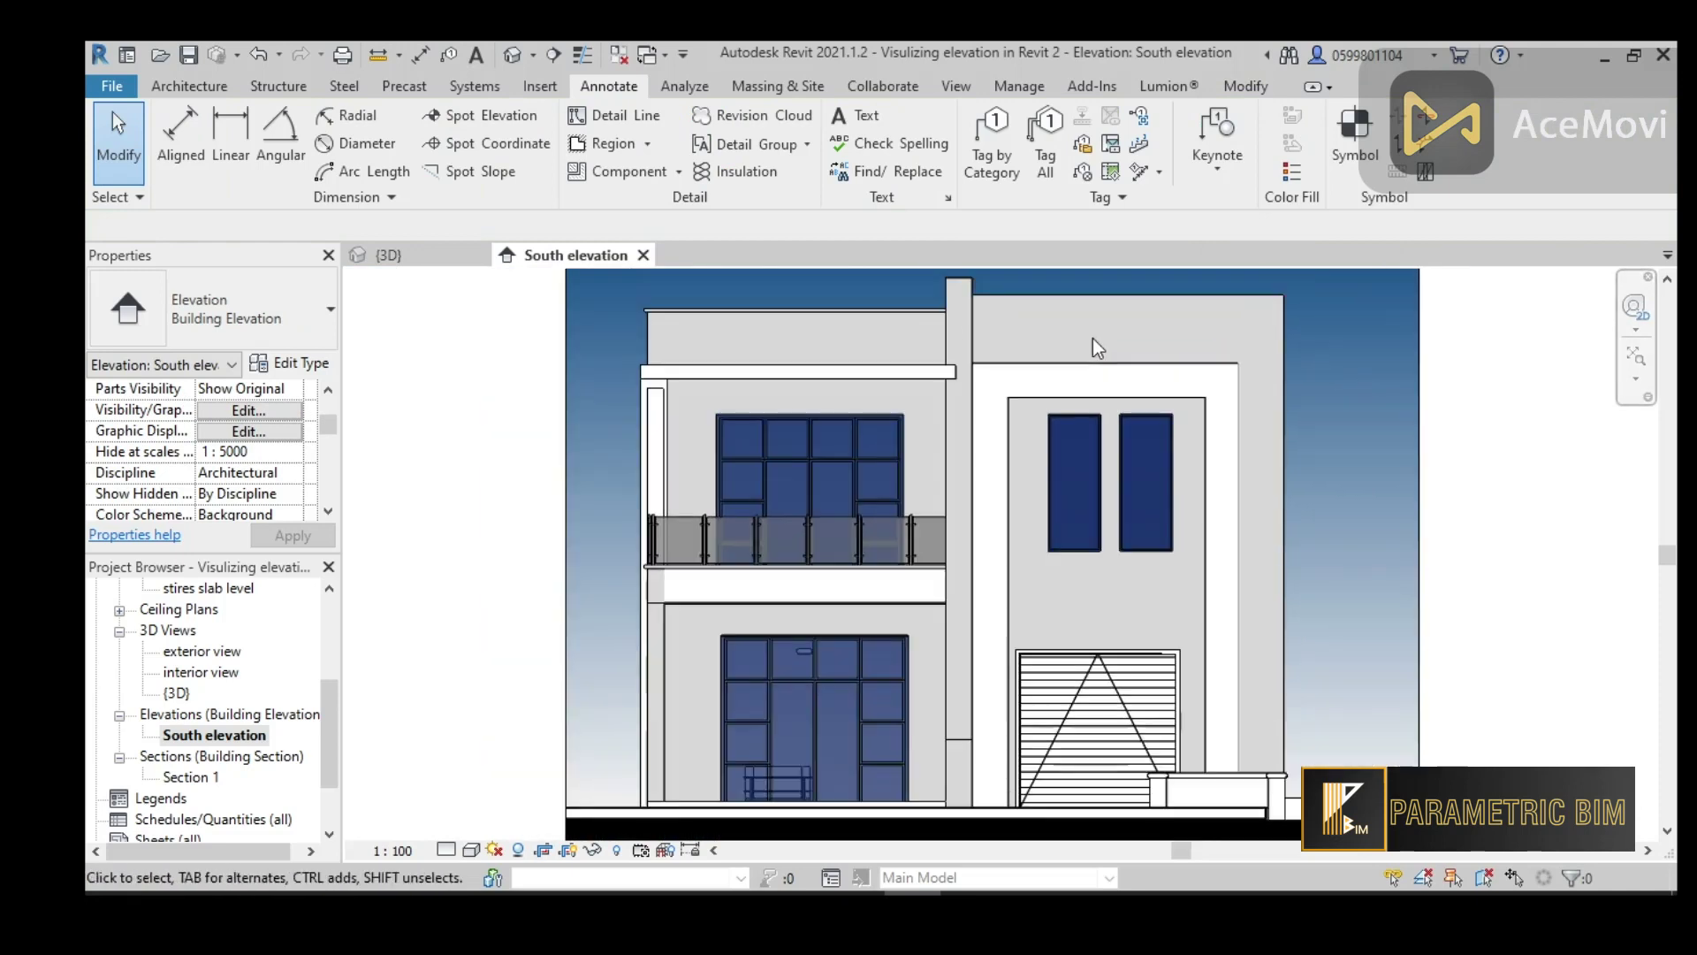
left_click(972, 325)
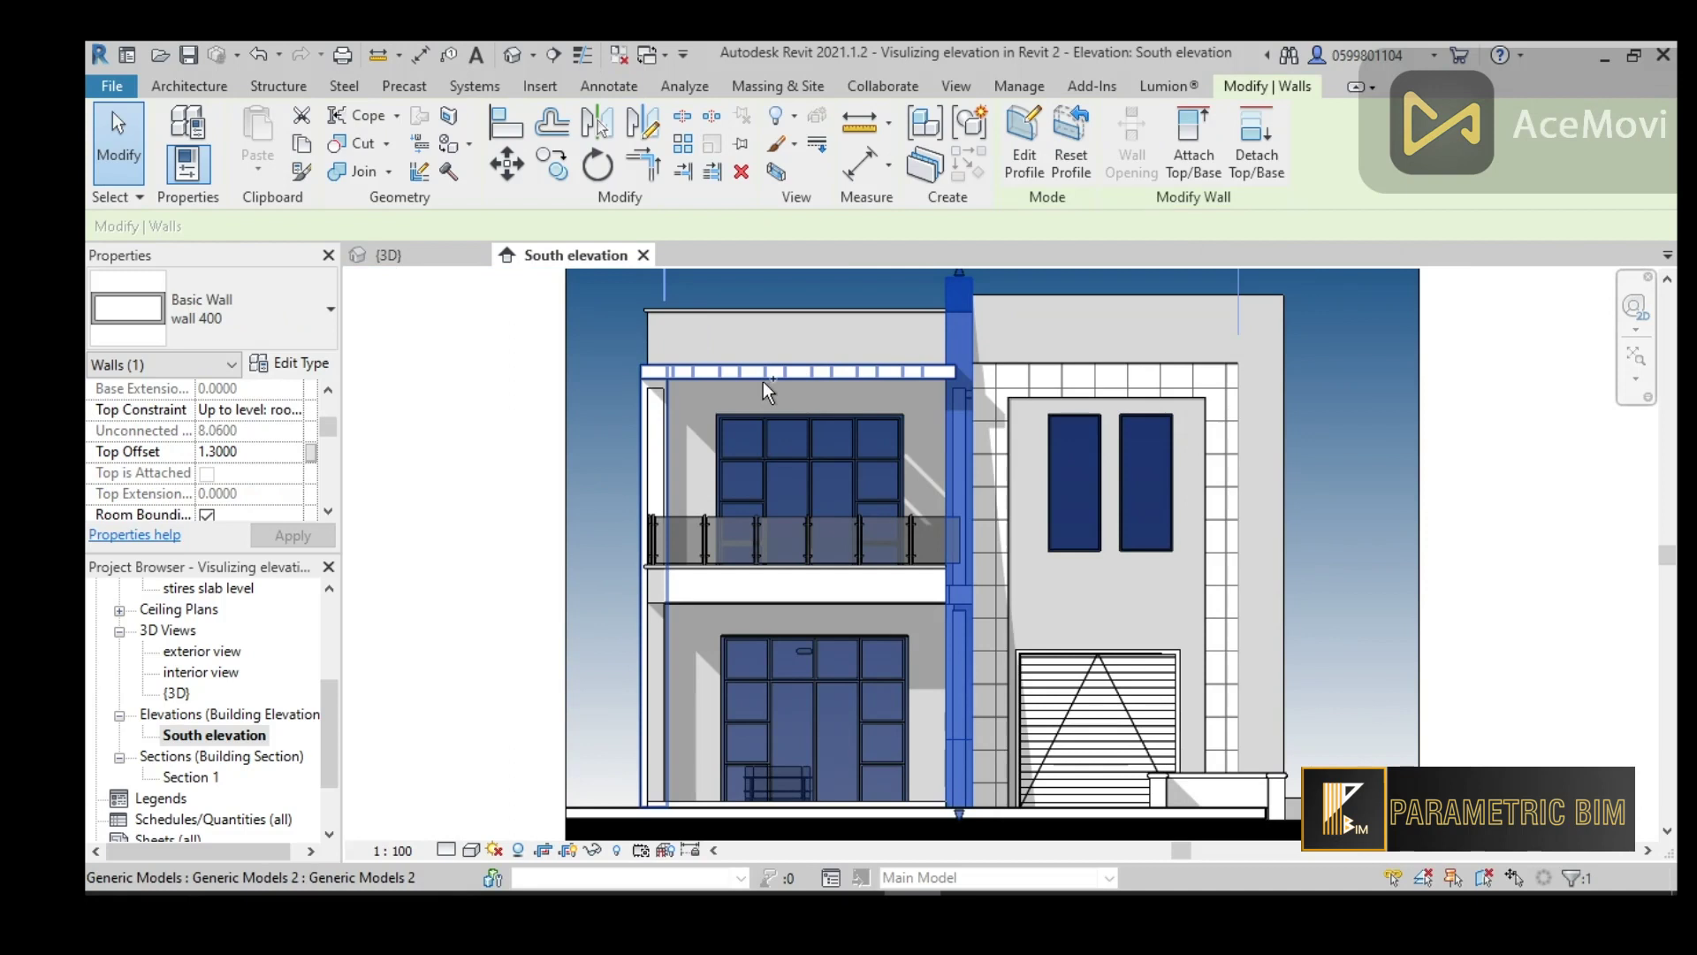
left_click(648, 428, "ctrl")
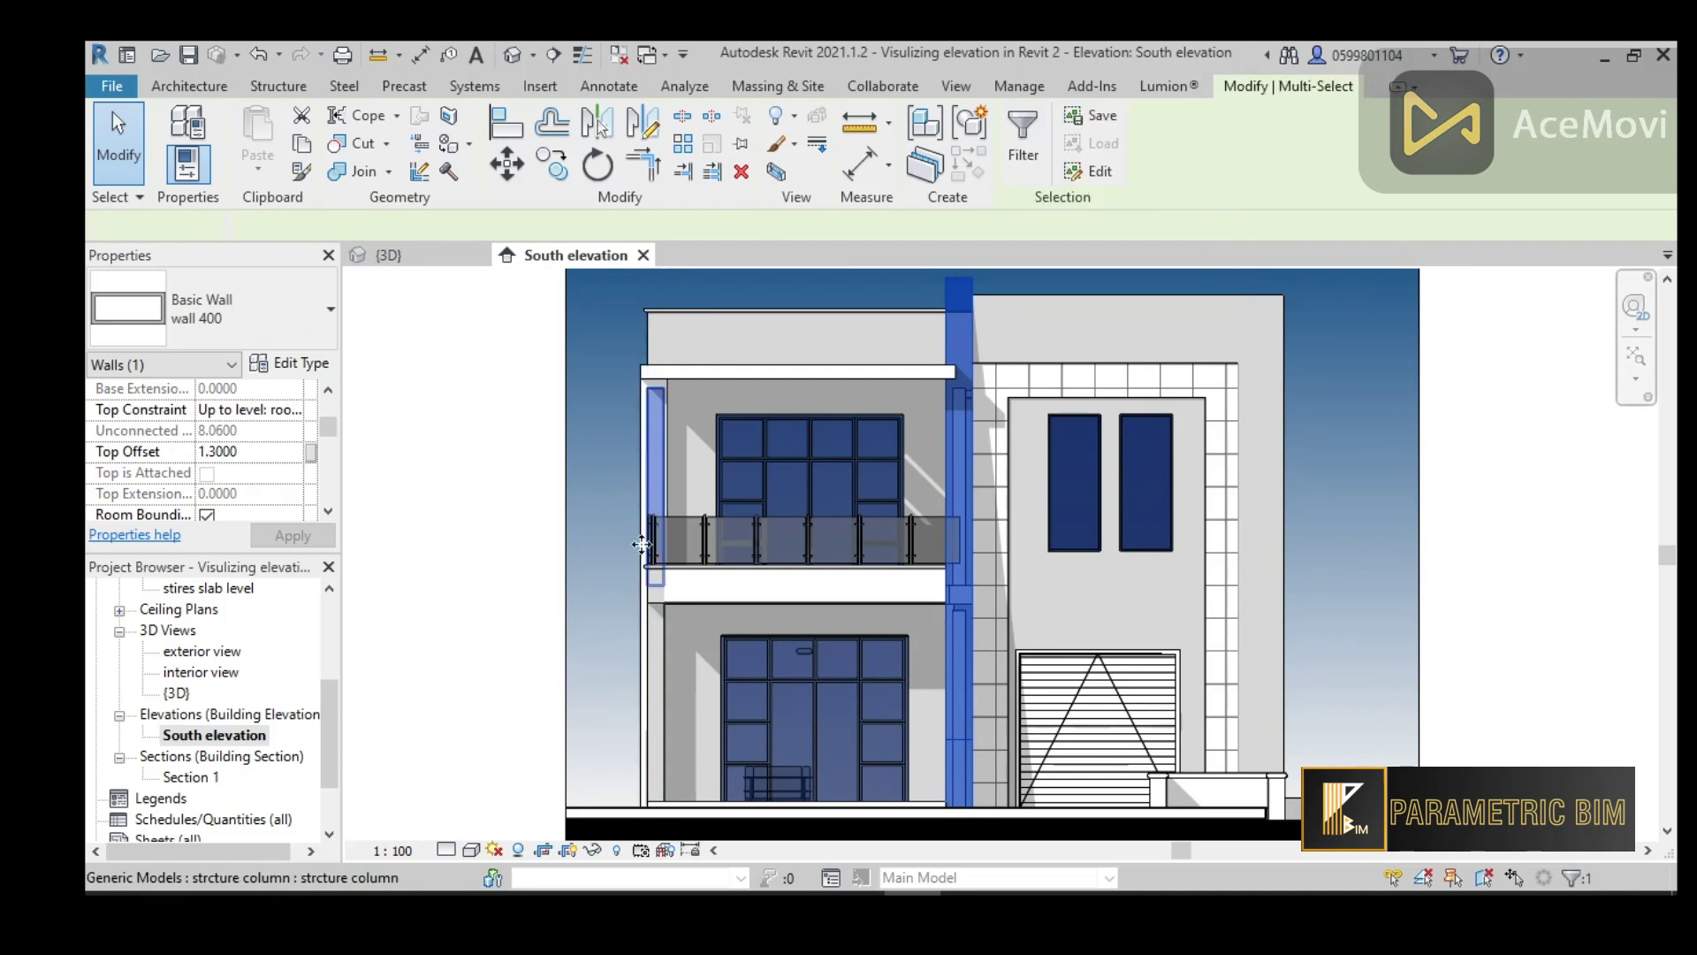
left_click(638, 642, "ctrl")
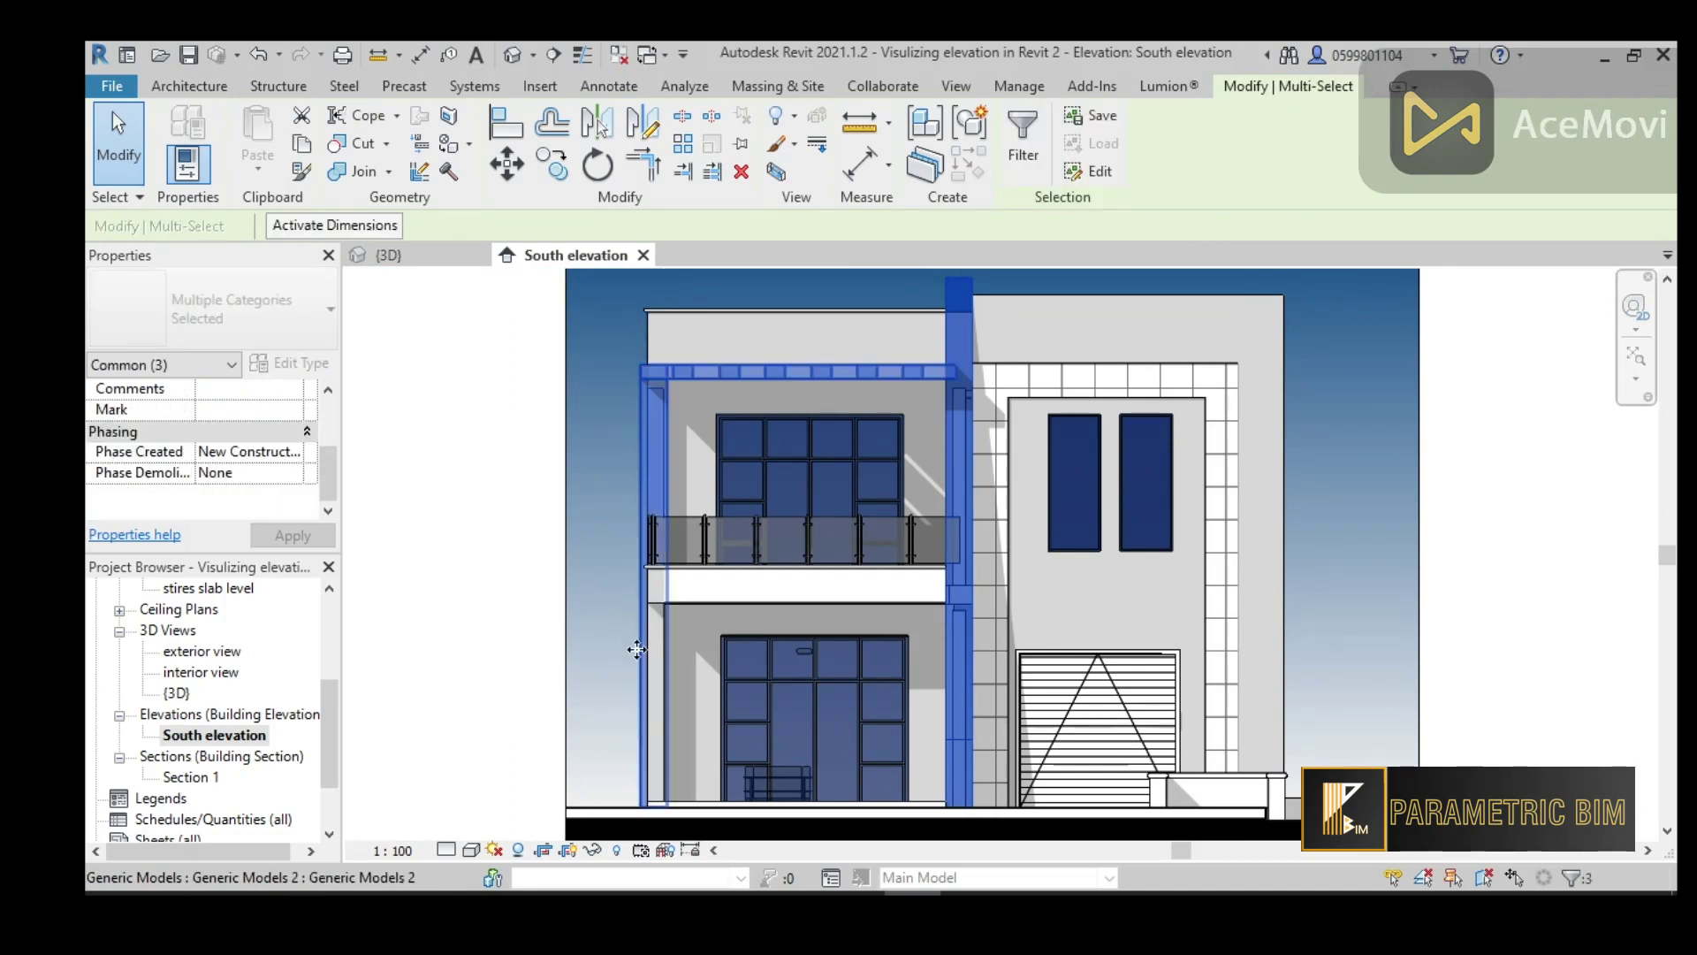
right_click(976, 421)
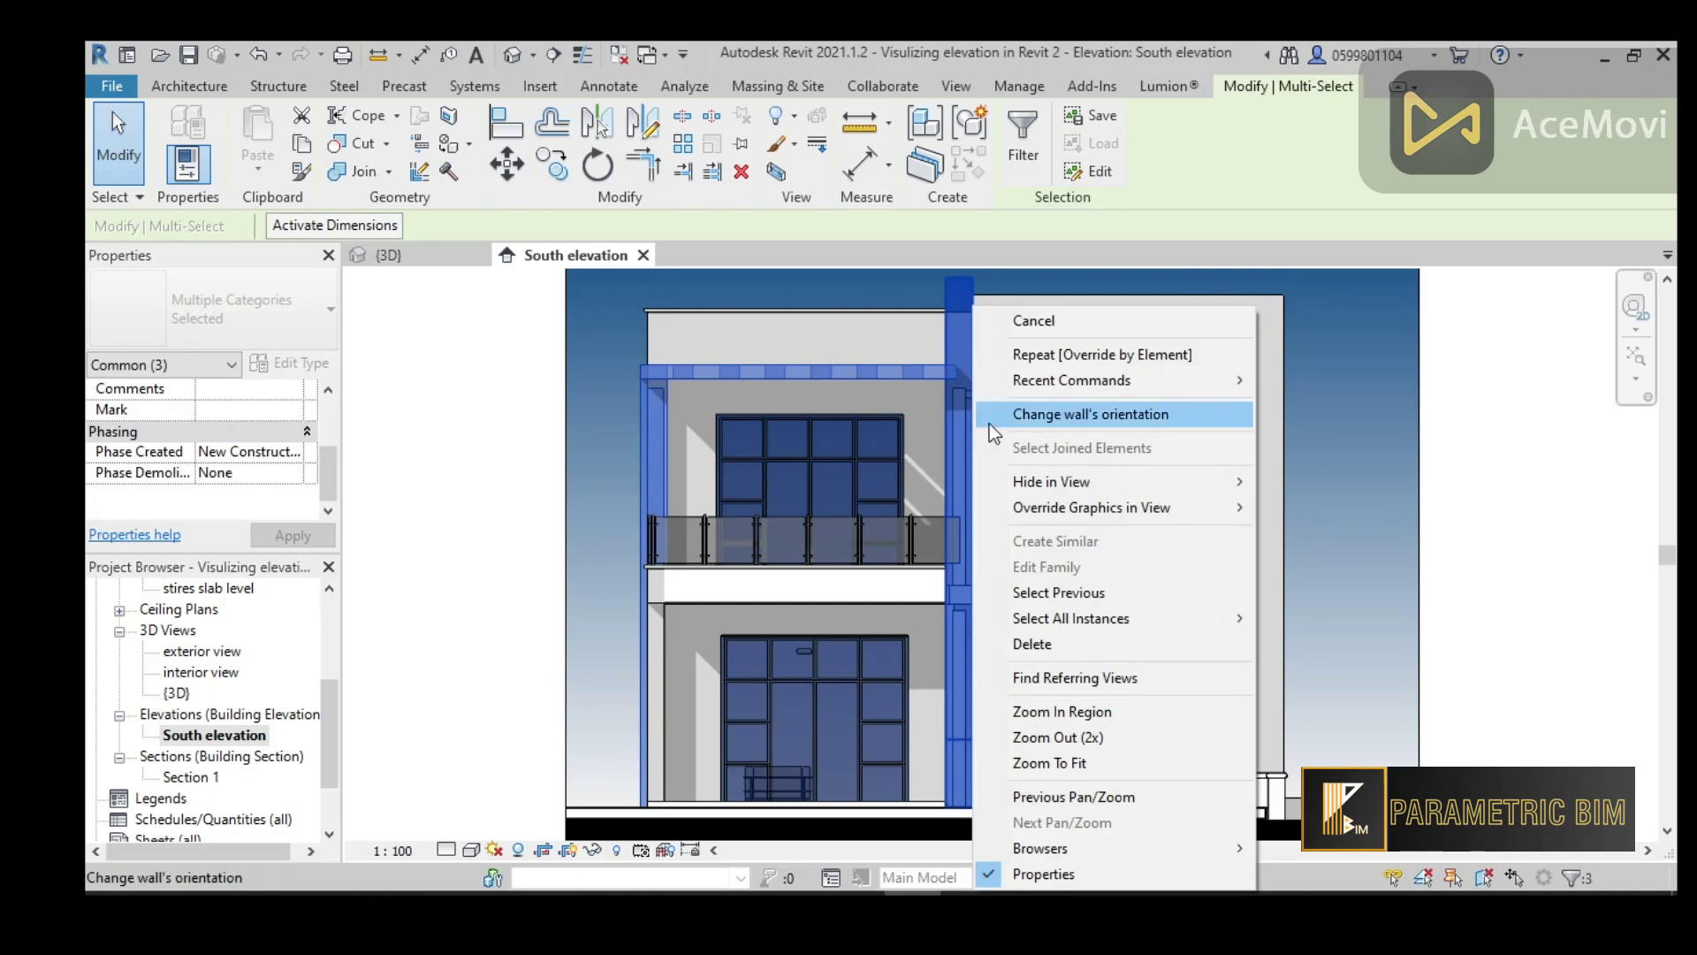
mouse_move(1106, 504)
left_click(1344, 502)
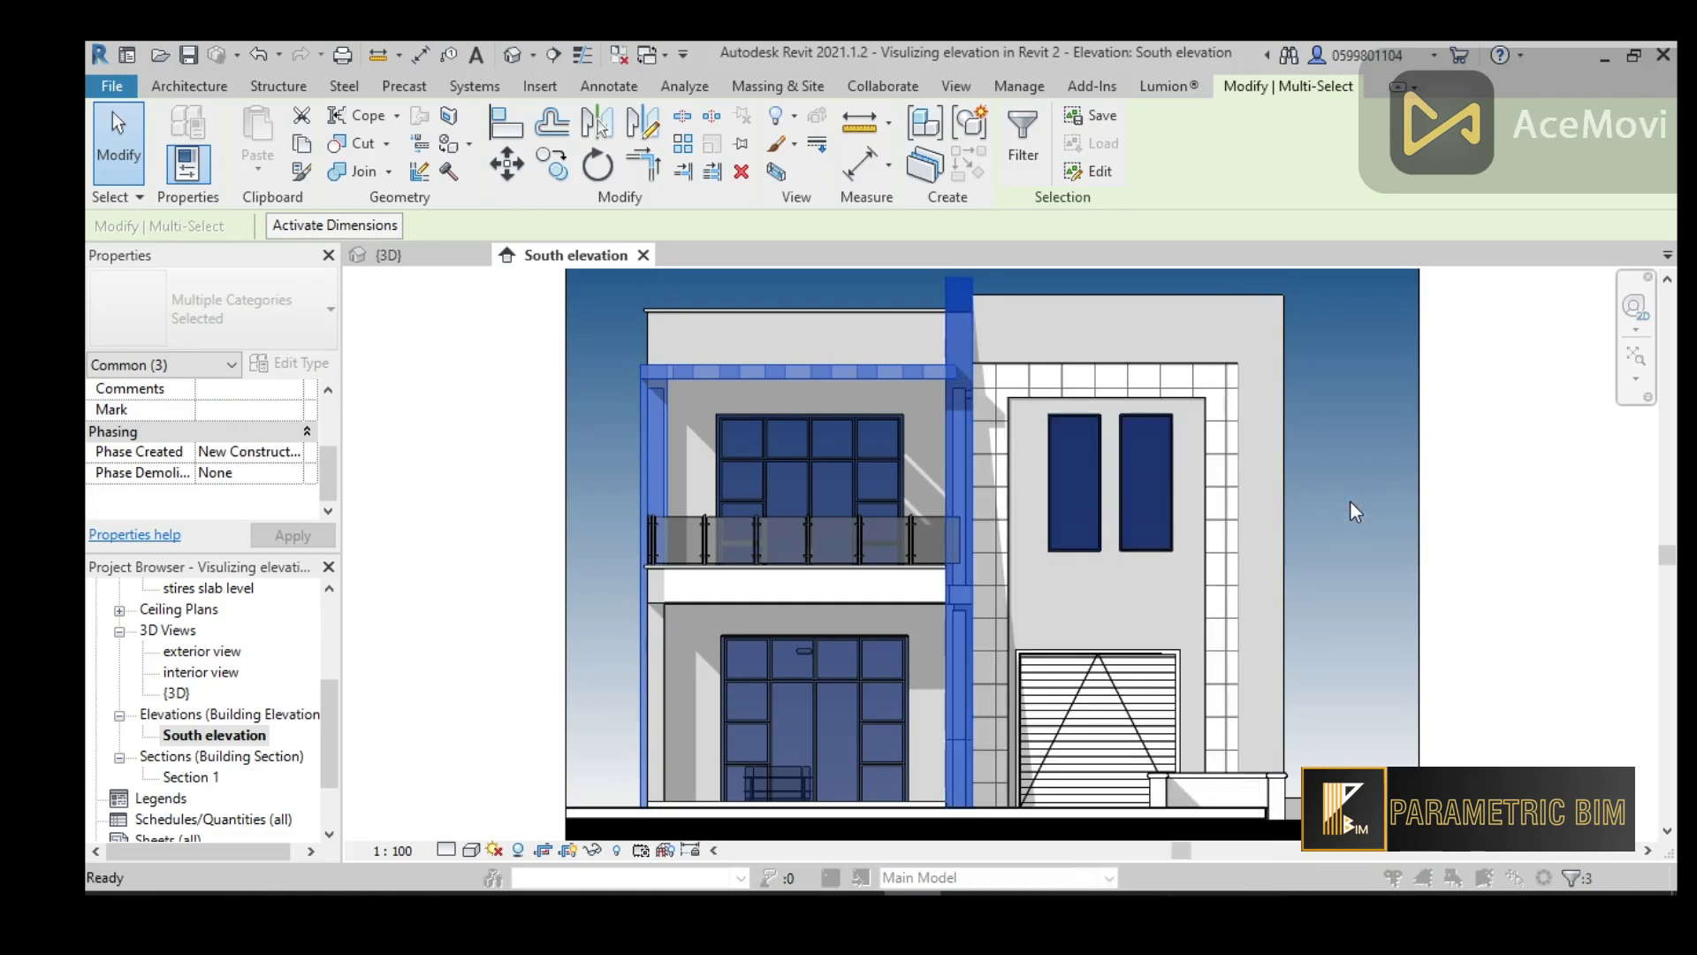
left_click(1554, 271)
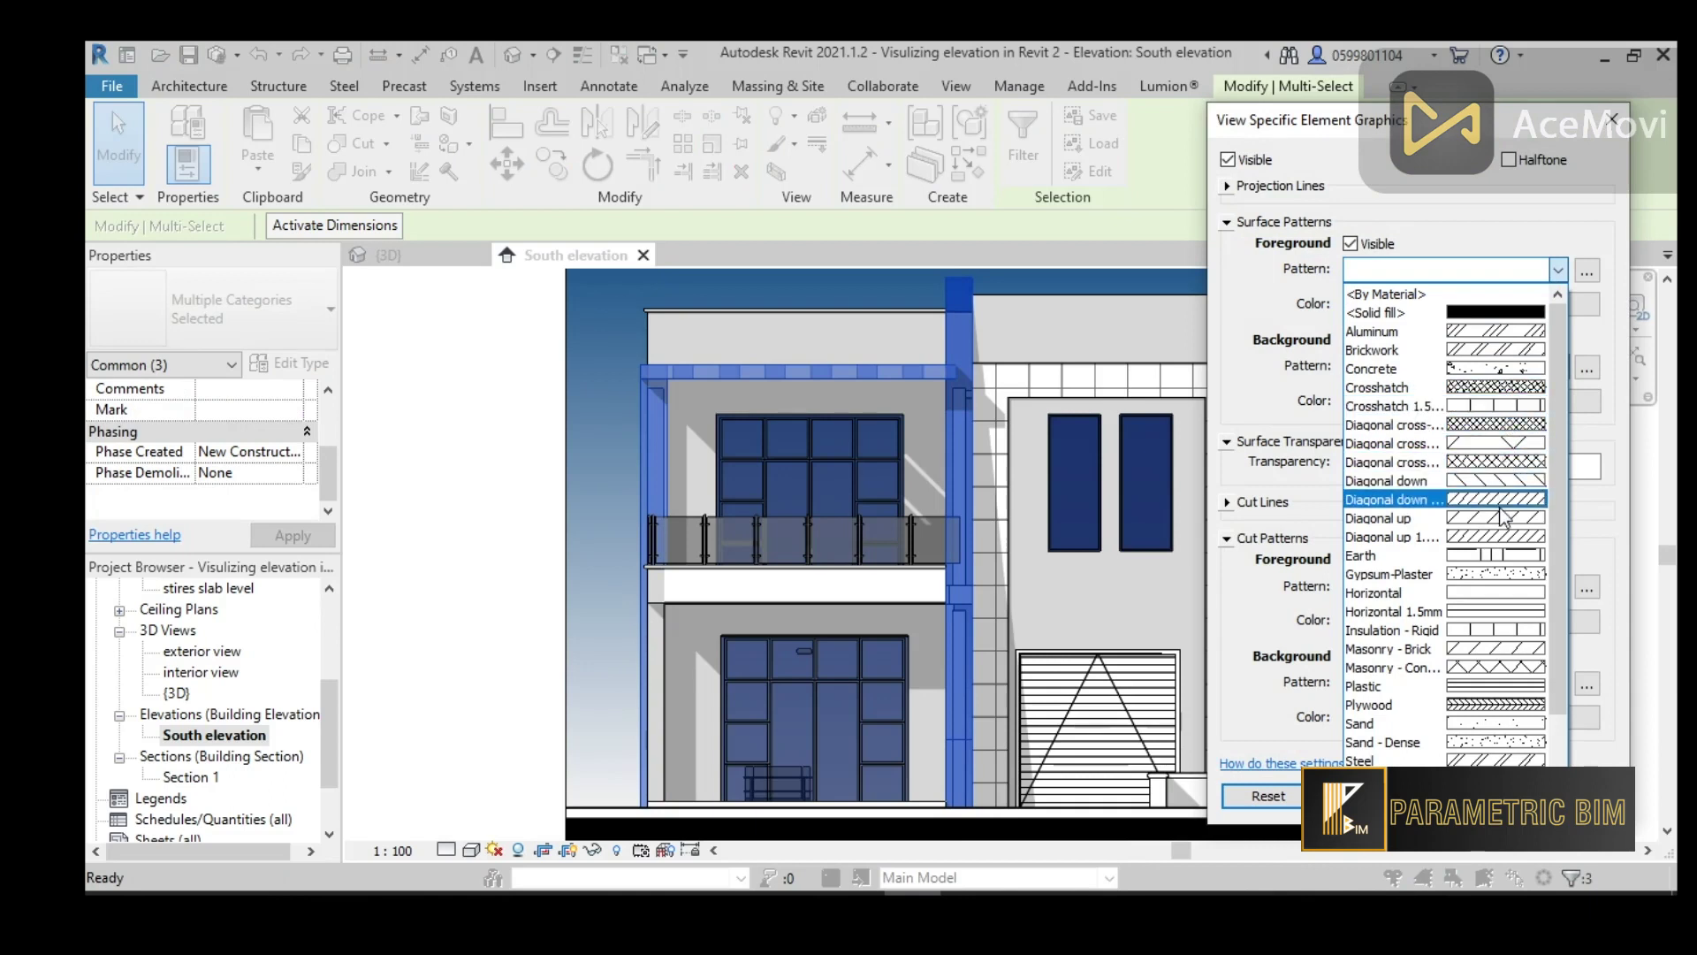
left_click(1469, 630)
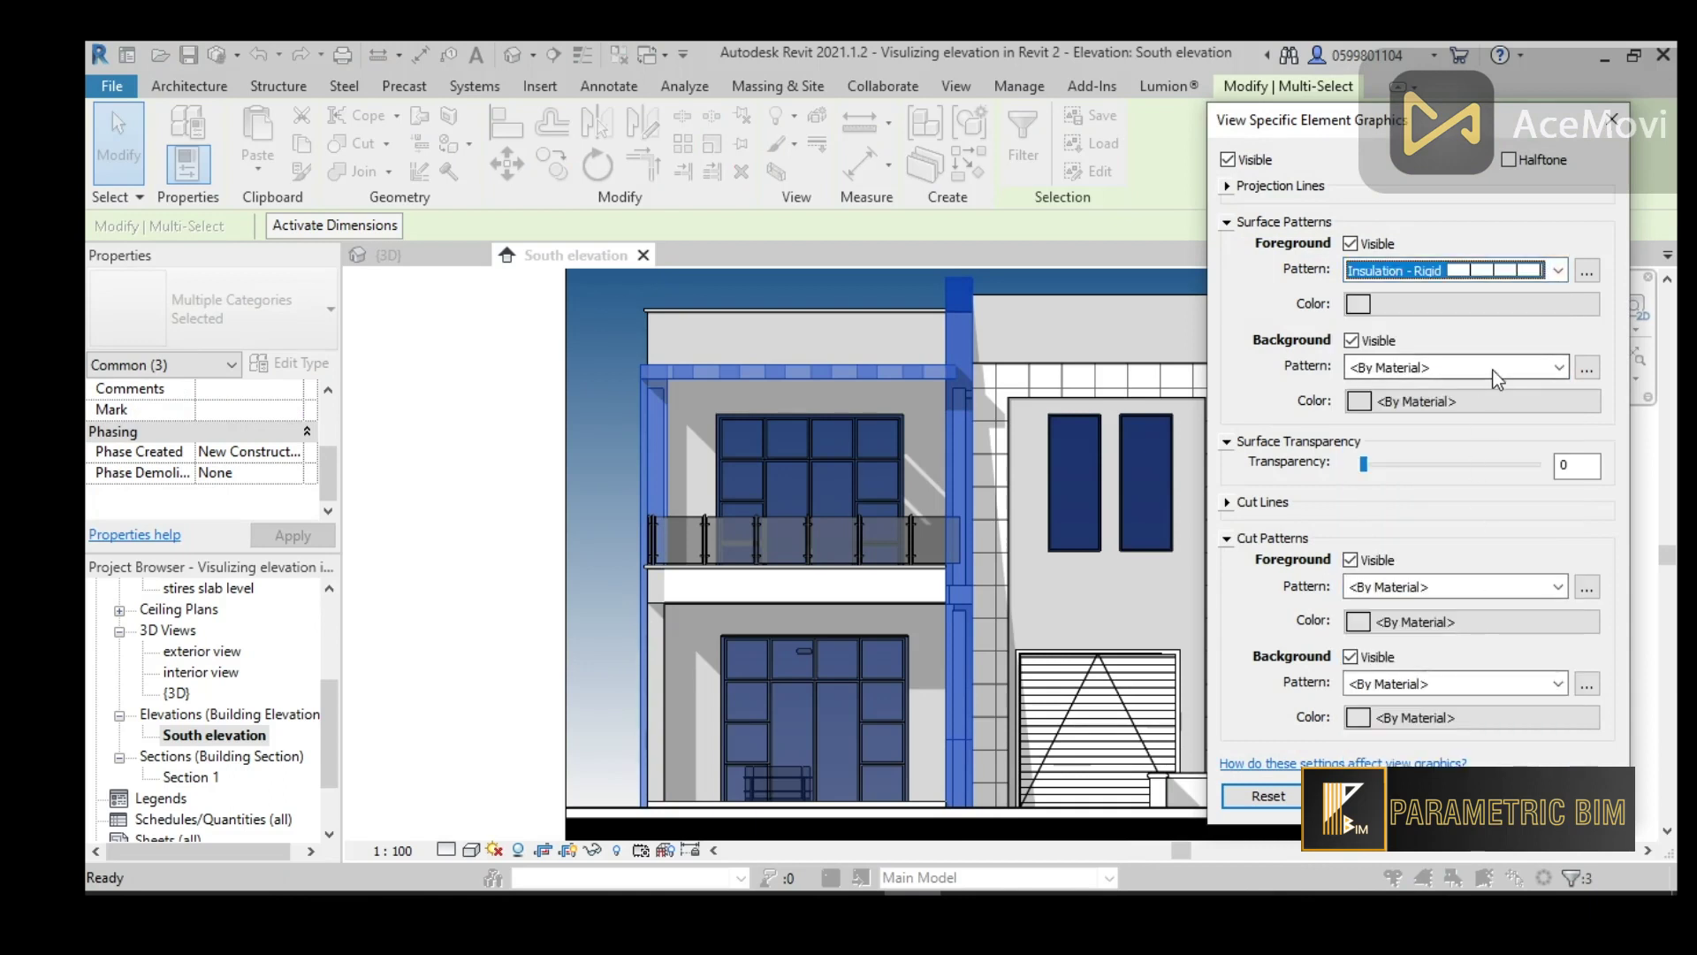
left_click(1539, 369)
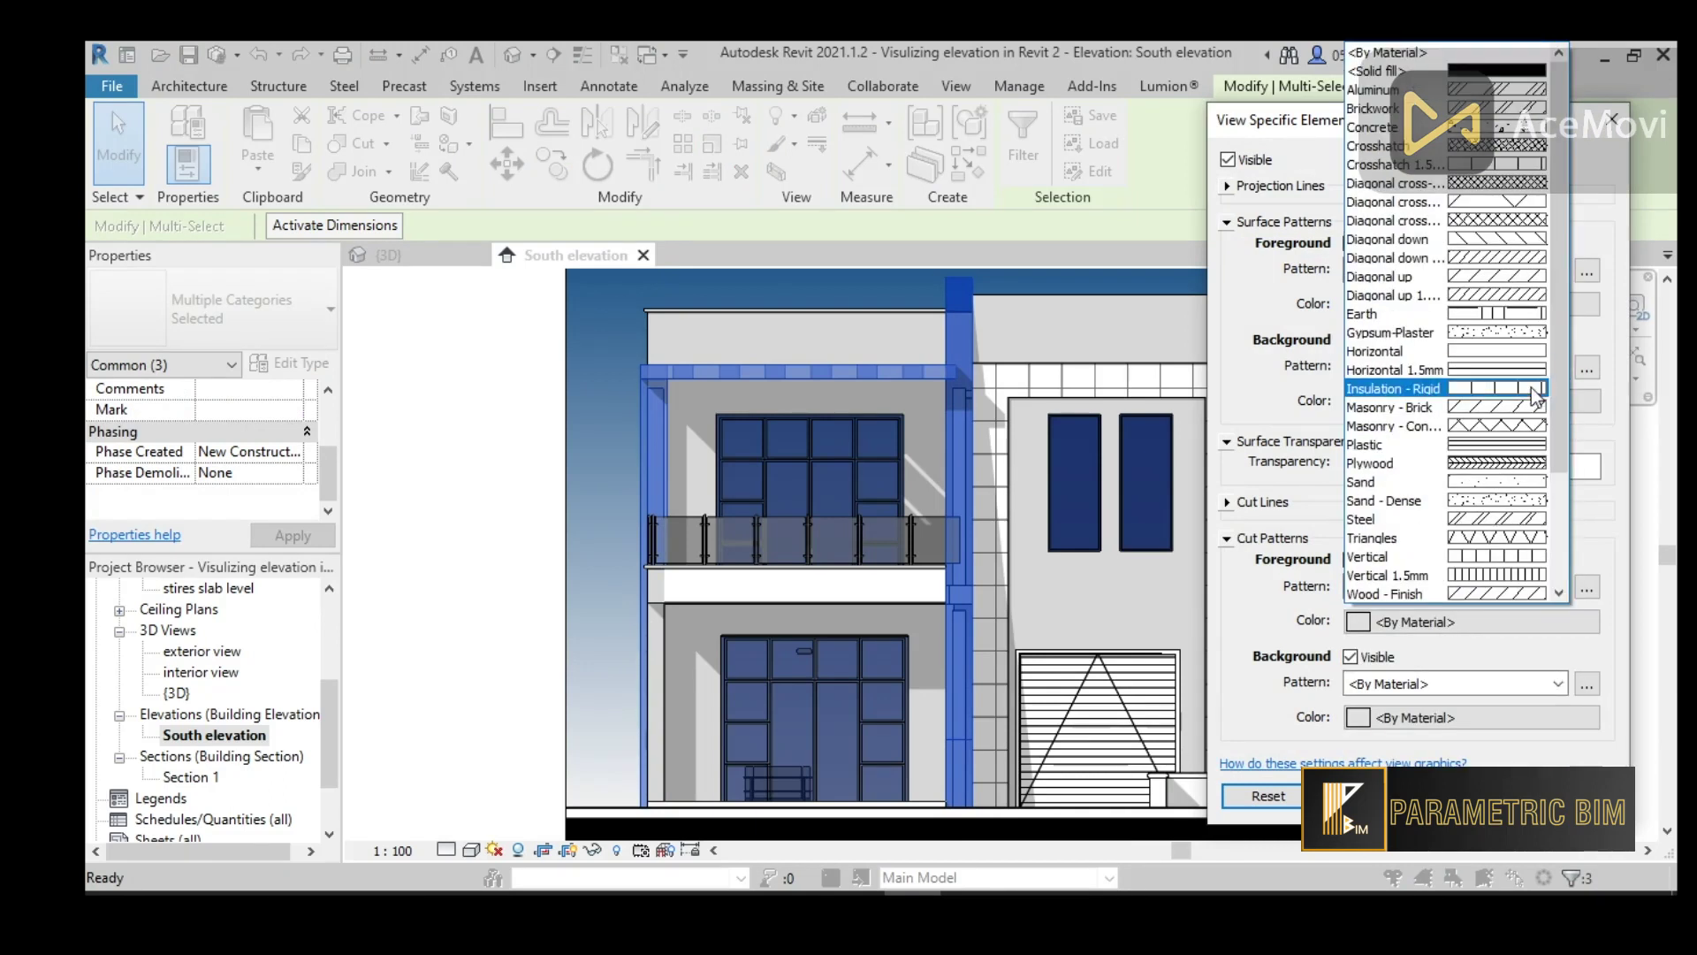
left_click(1513, 387)
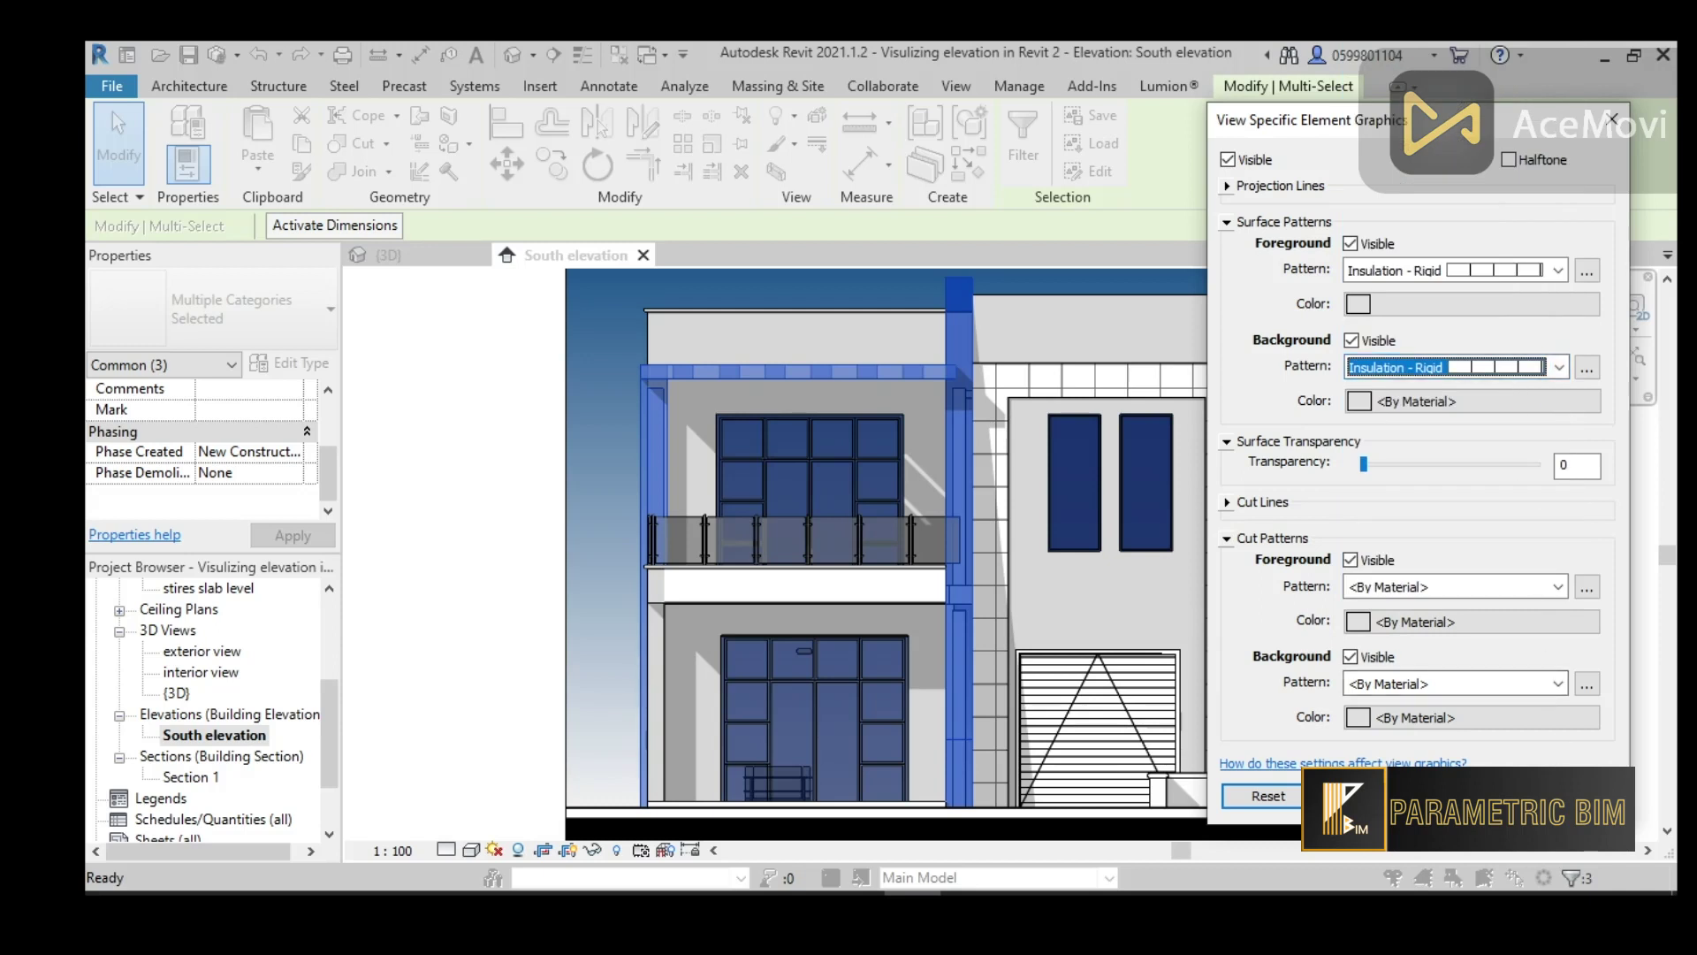
left_click(1578, 796)
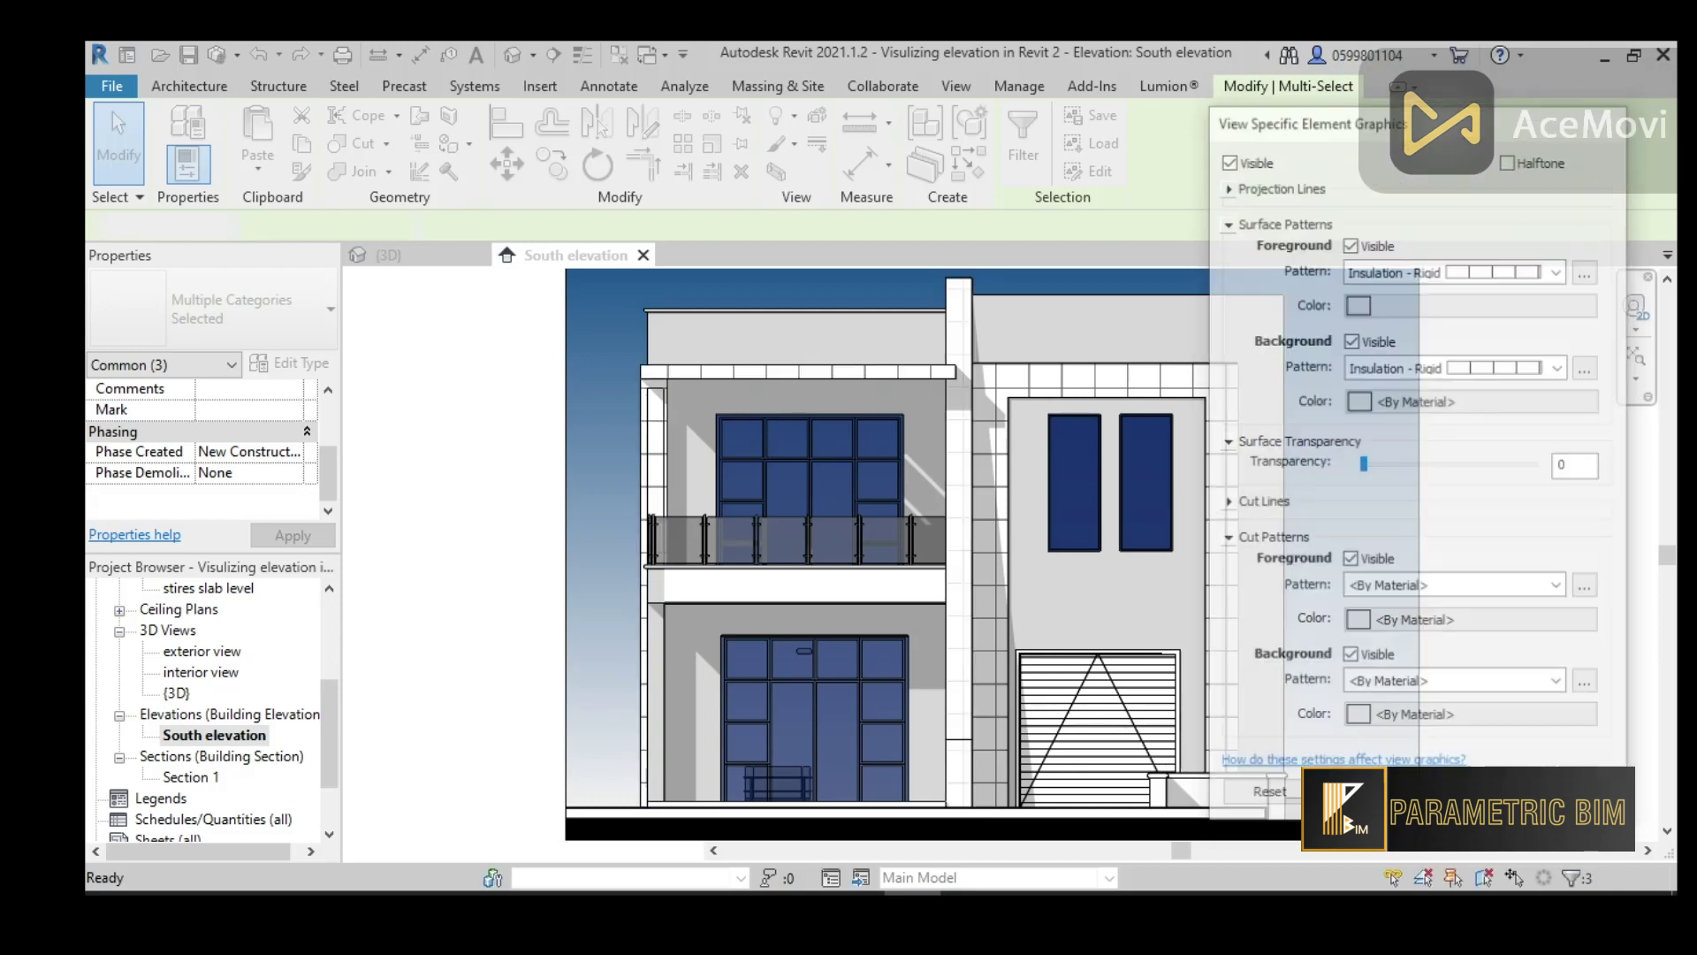
left_click(1455, 410)
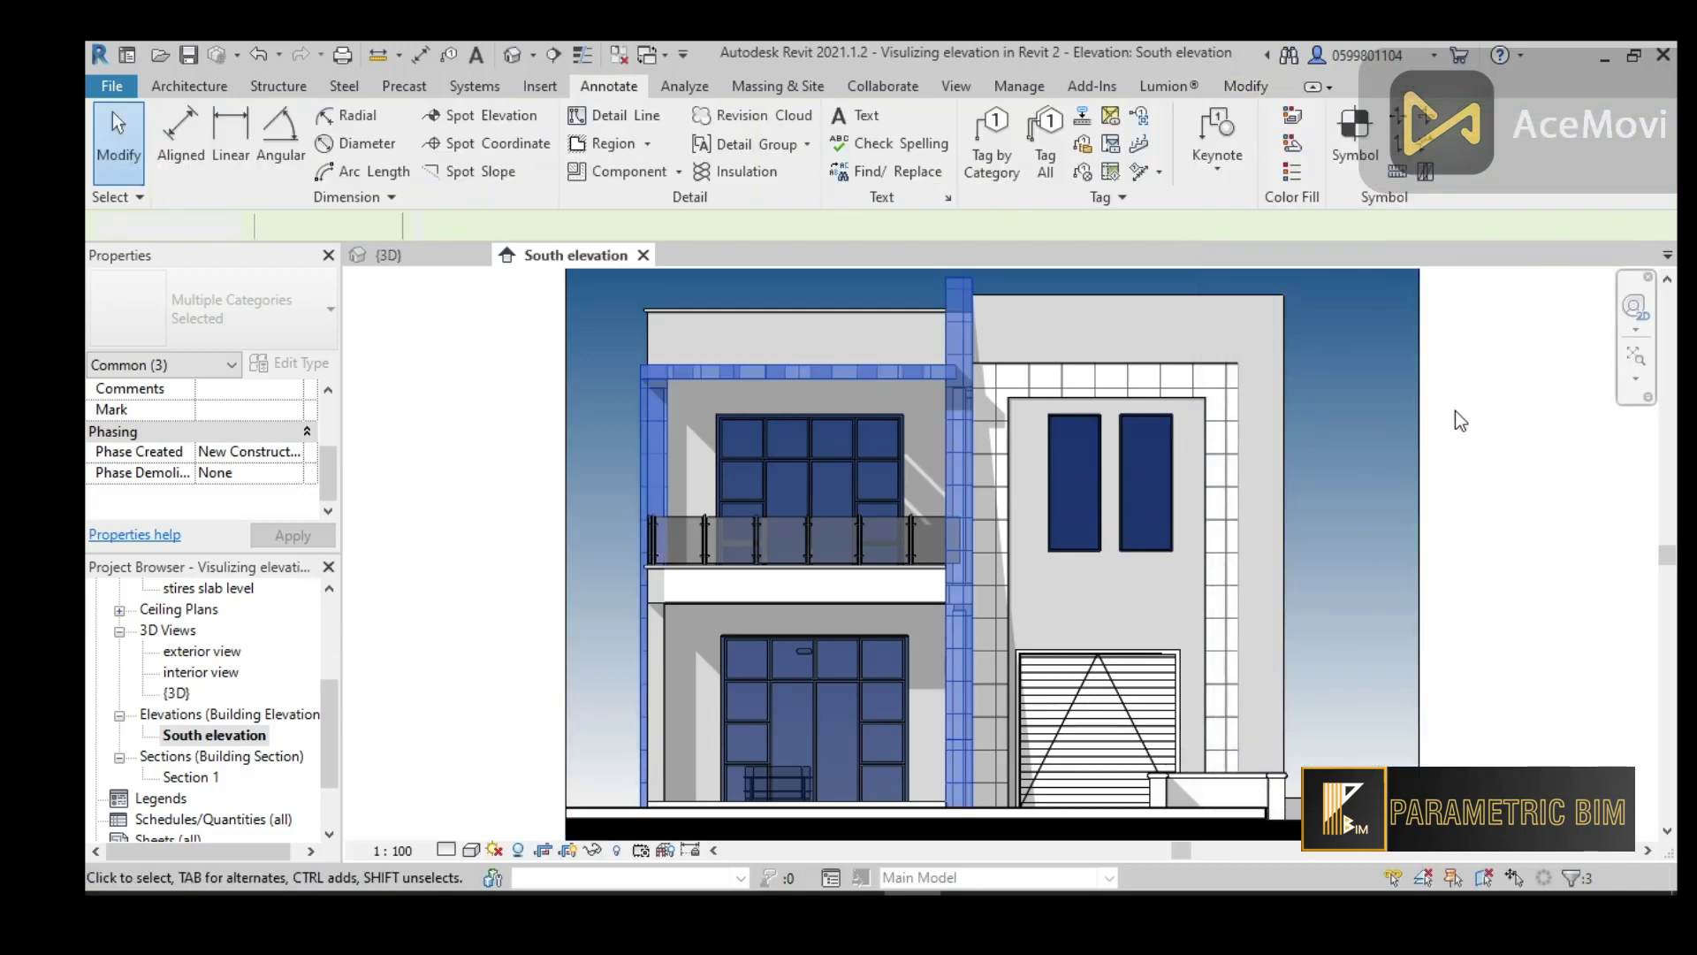
Override the "ground in basment" floor at the building's base by element, with Diagonal up as its cut foreground pattern
key("z")
key("f")
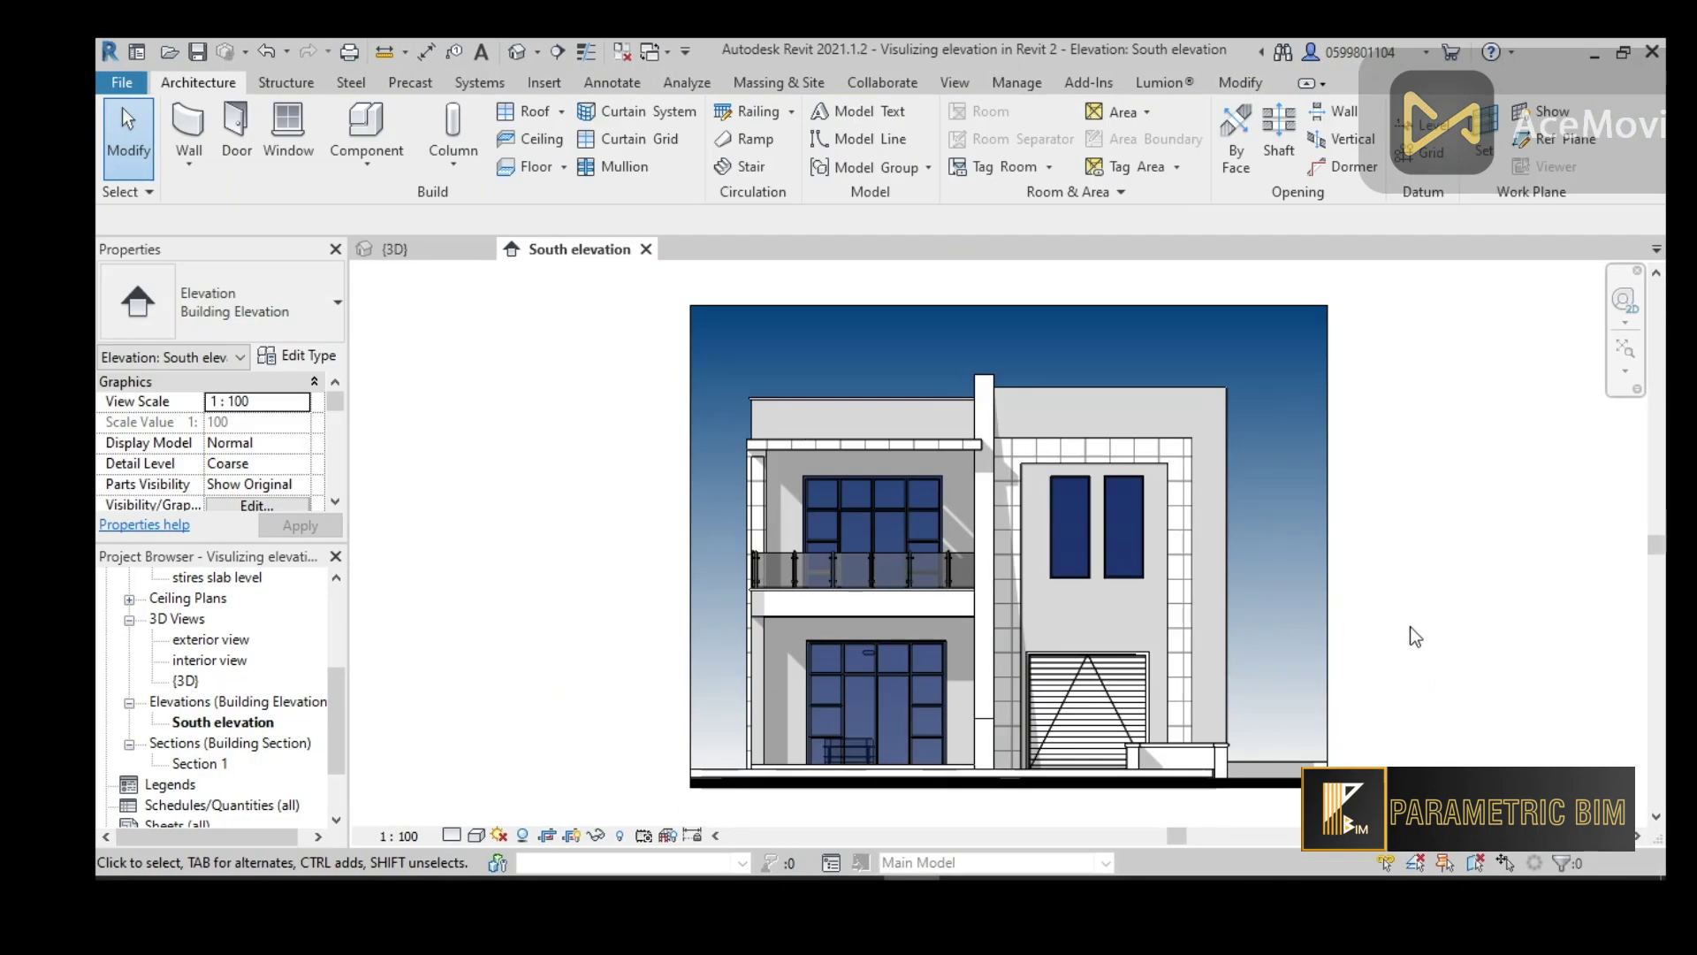
middle_click_drag(1409, 626, 1404, 629)
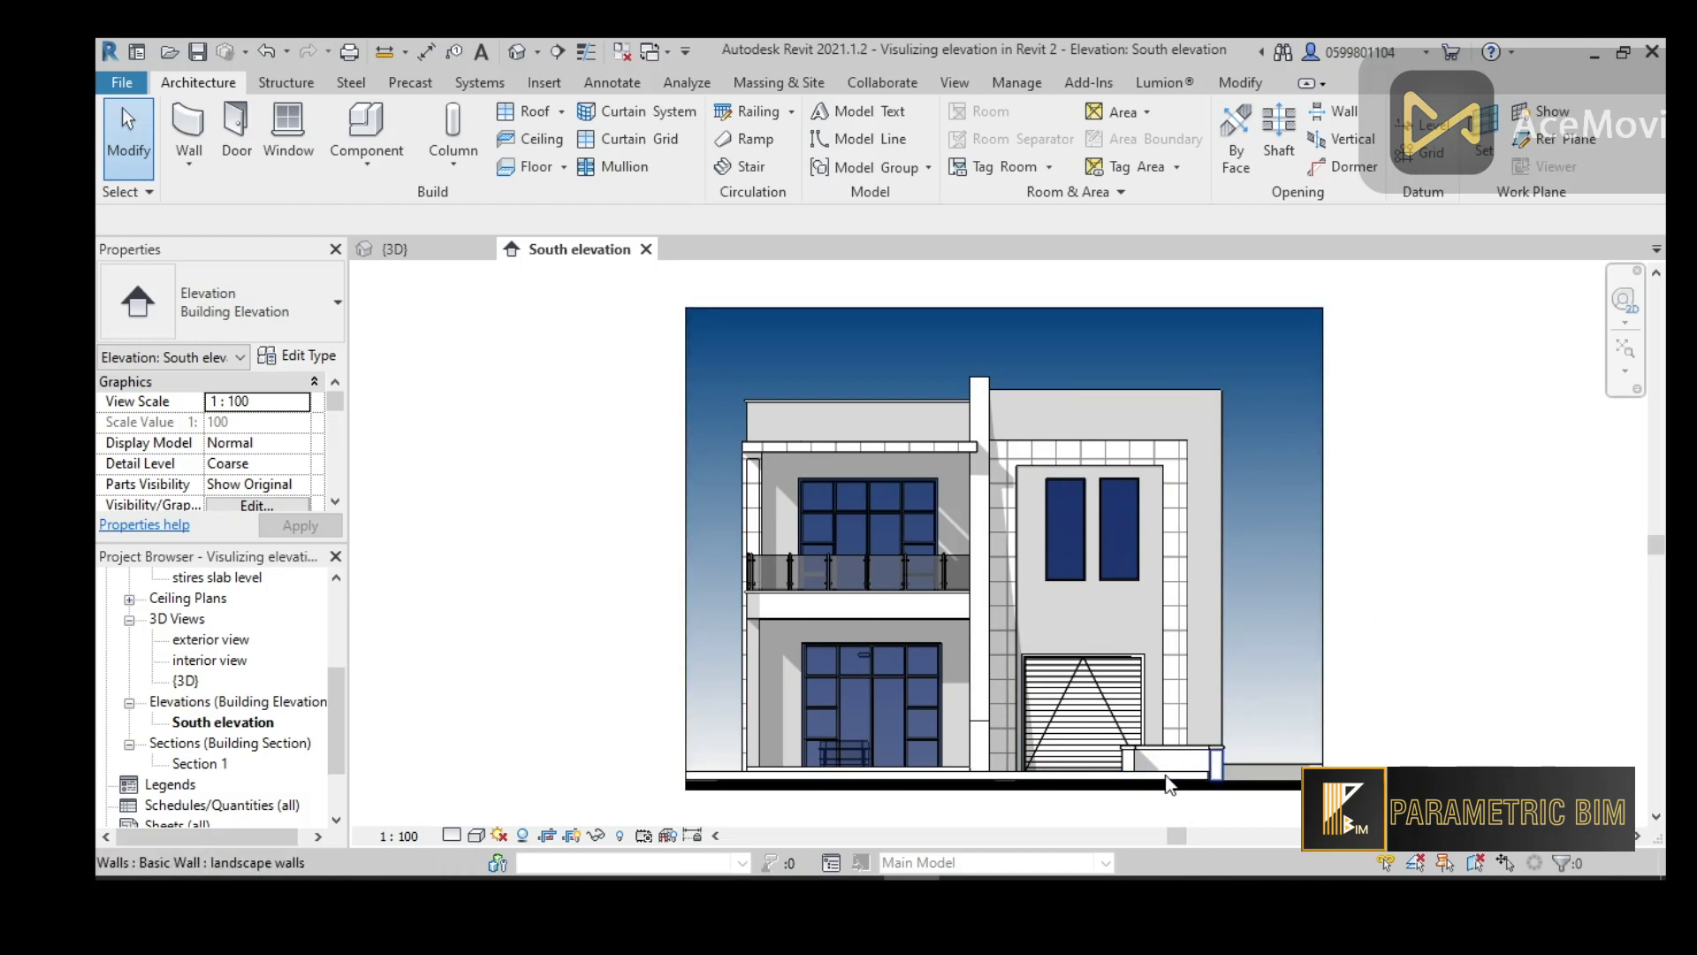
scroll(951, 797, "up", 3)
scroll(988, 789, "up", 1)
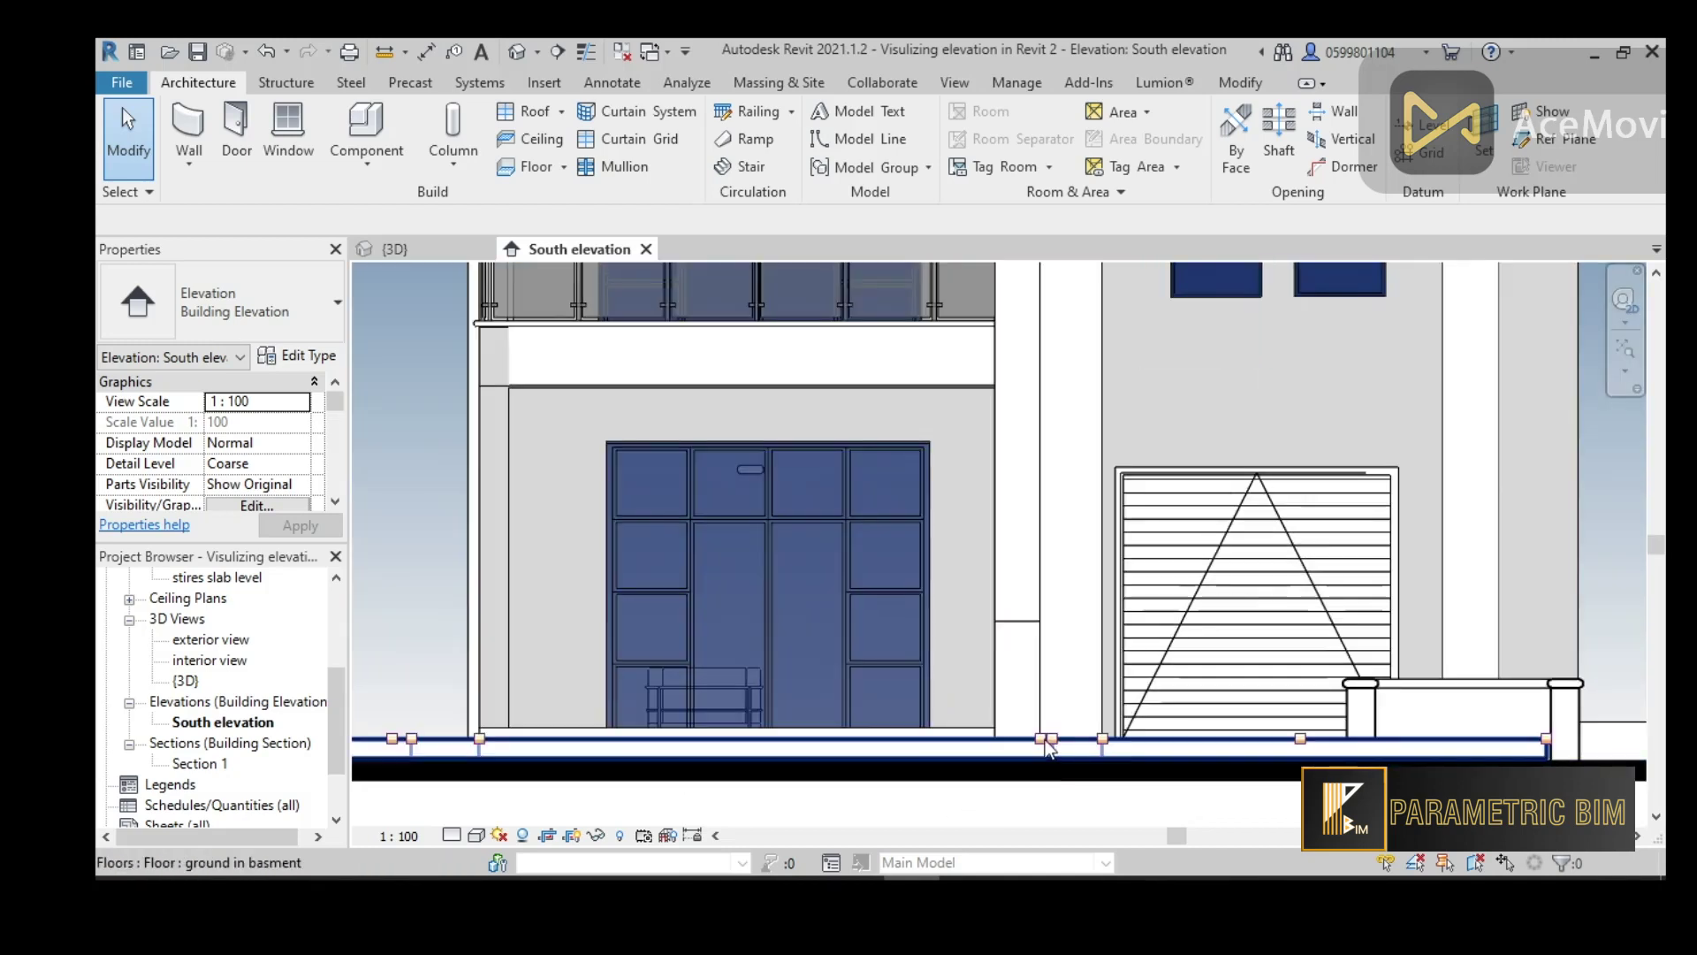
left_click(1015, 751)
right_click(1011, 749)
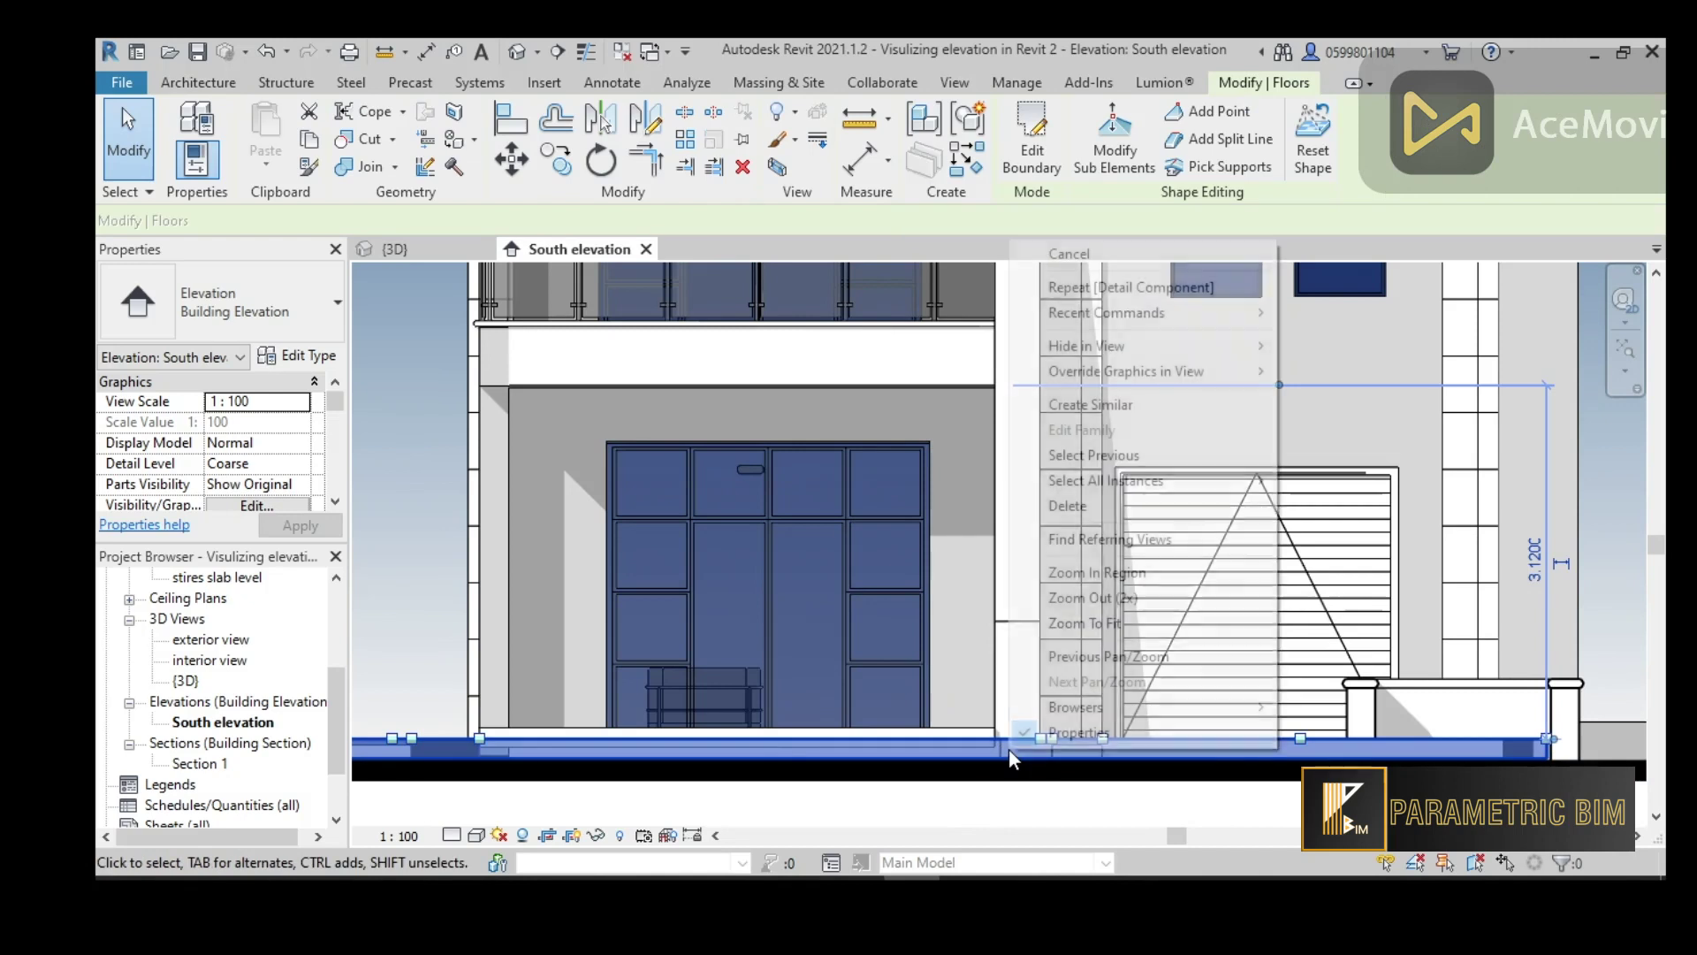
left_click(1317, 371)
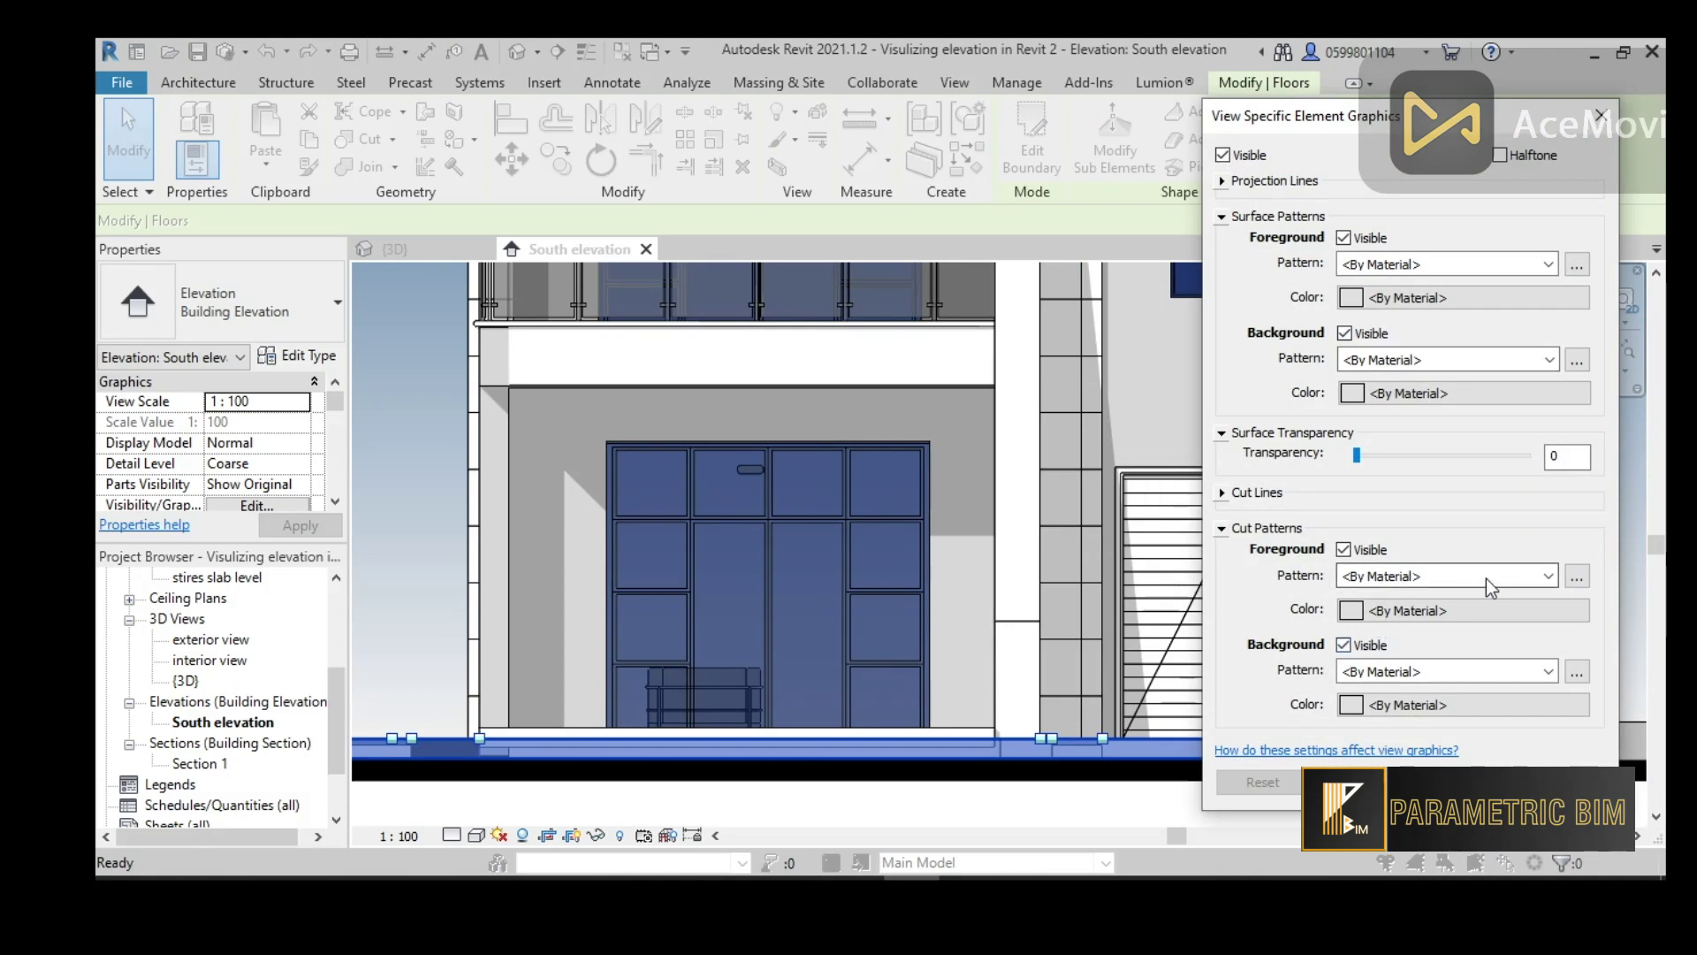
left_click(1546, 576)
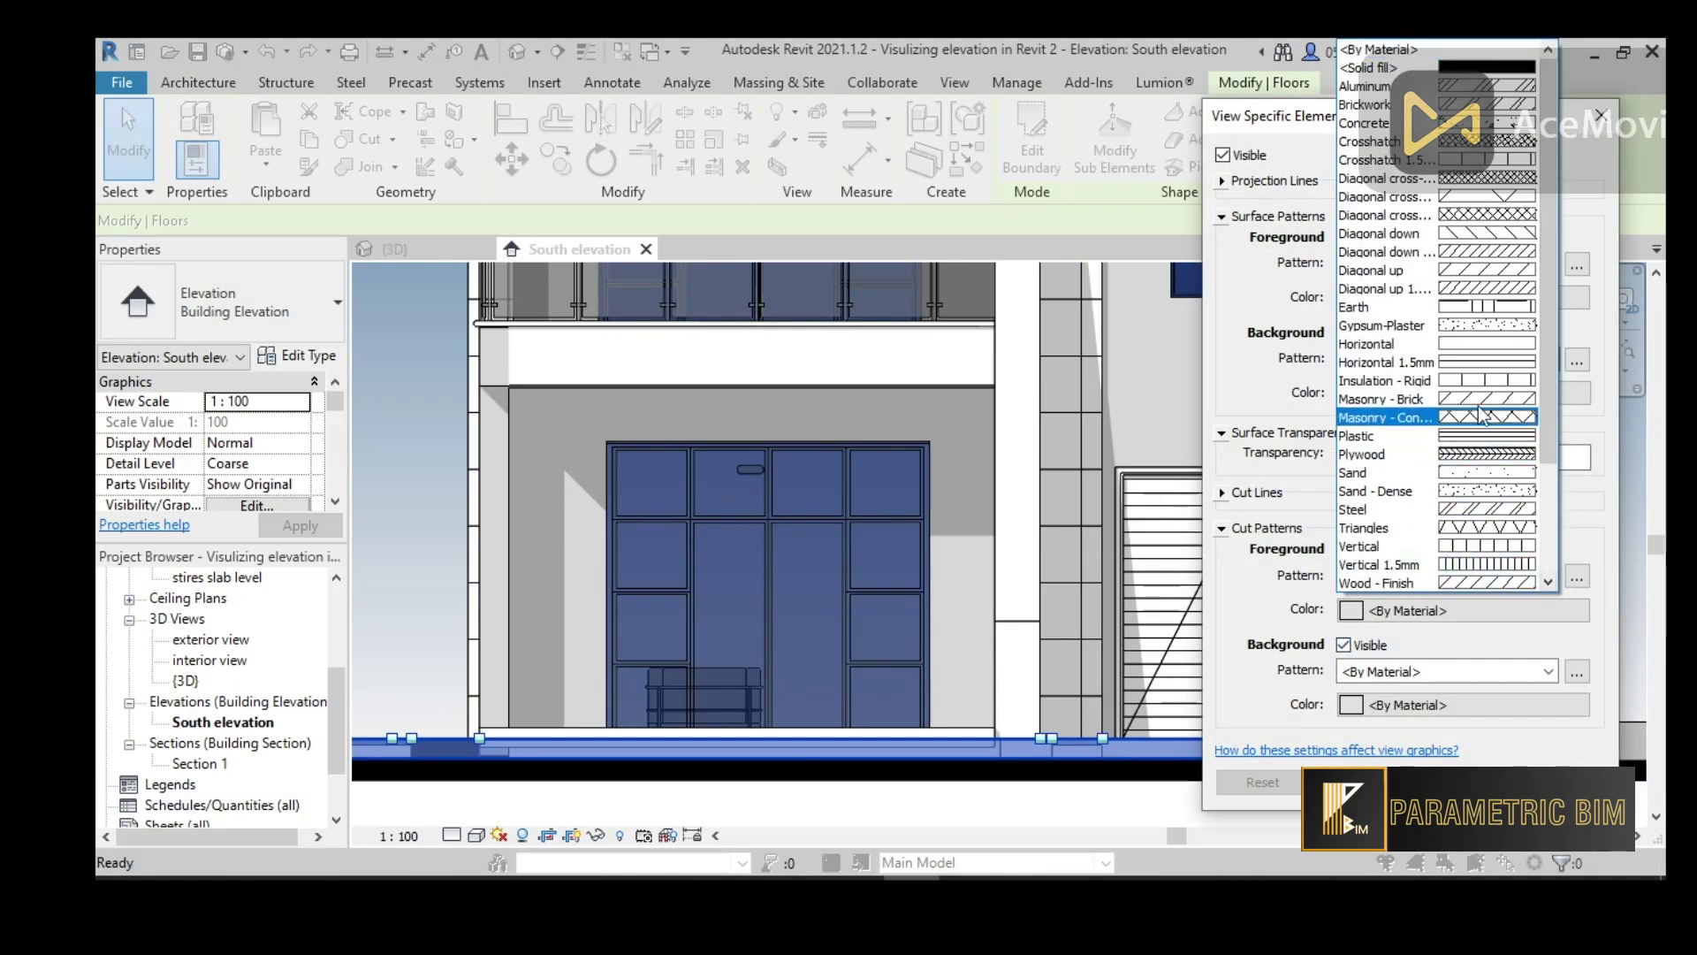
left_click(1472, 274)
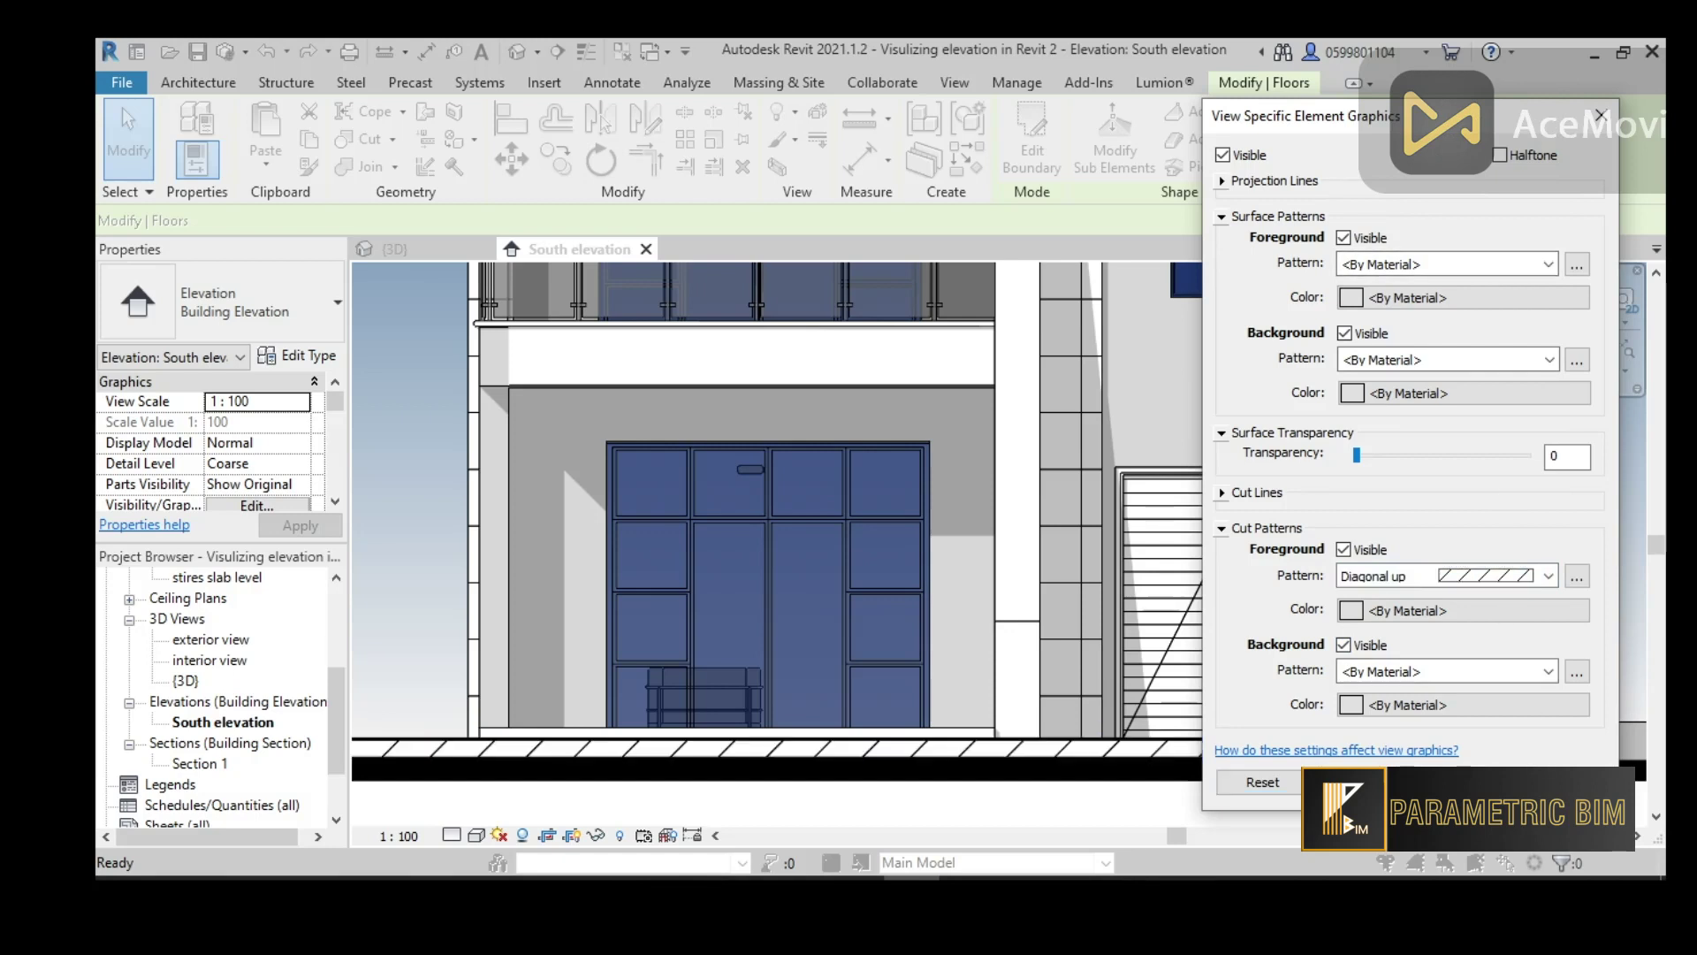
left_click(1352, 781)
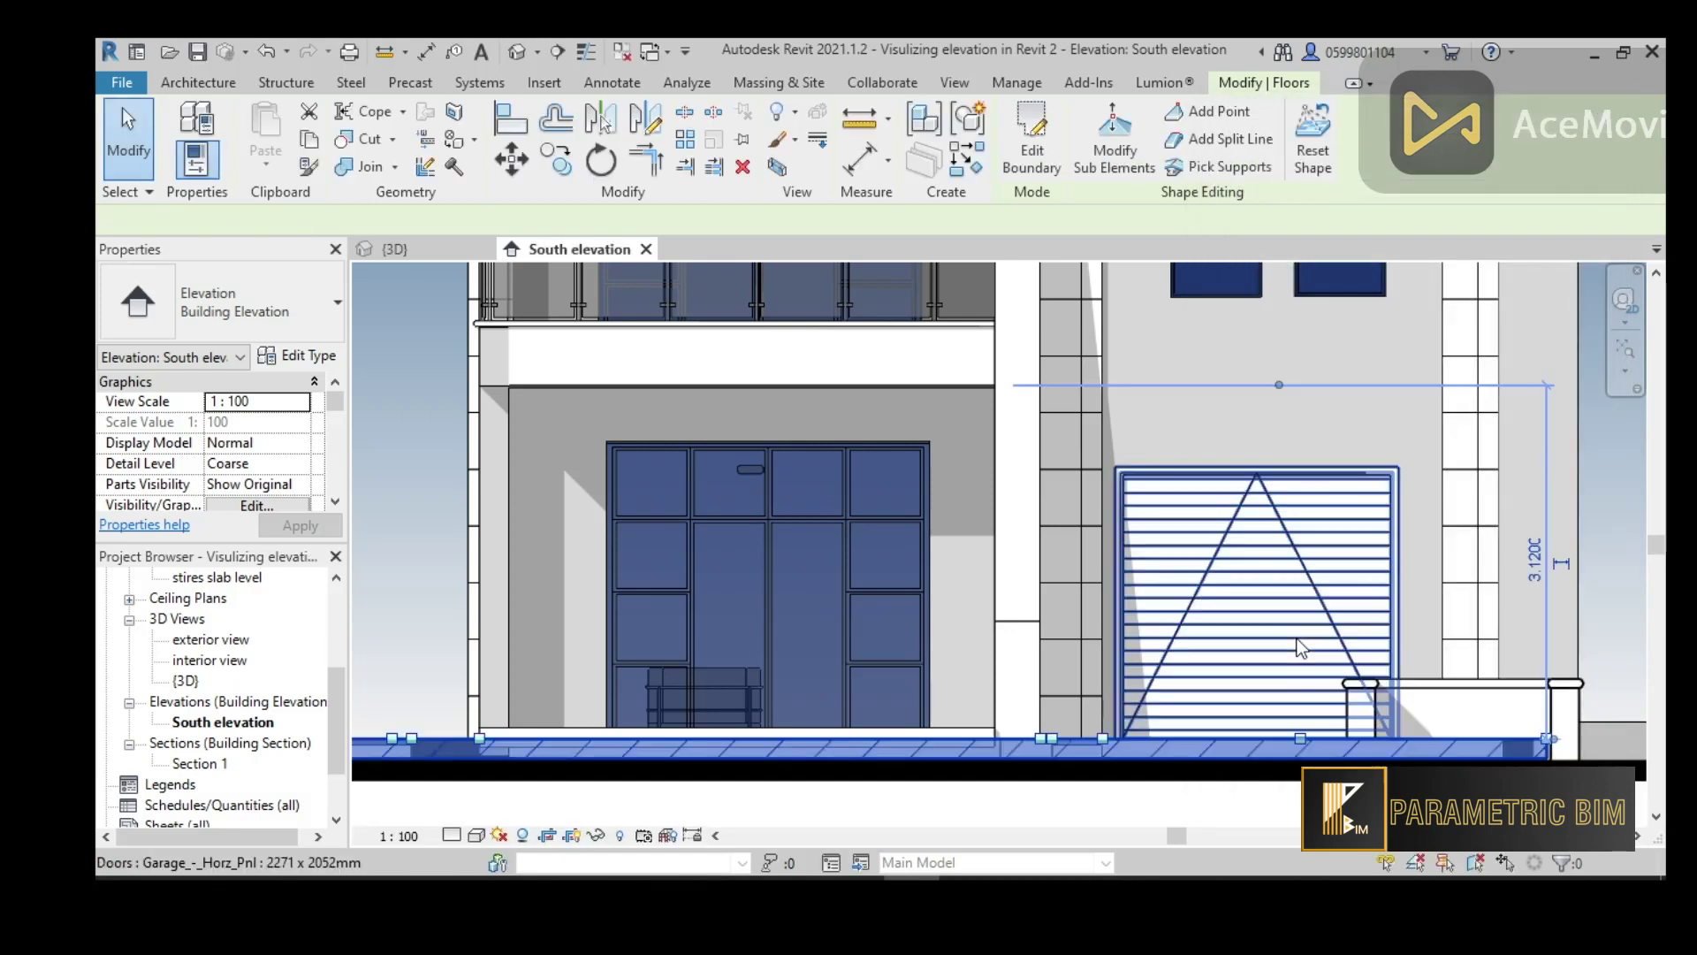
Clear the floor selection and extend the South elevation's crop region outward beyond the balcony side of the house
scroll(1296, 798, "down", 1)
left_click(1295, 798)
scroll(1273, 795, "down", 1)
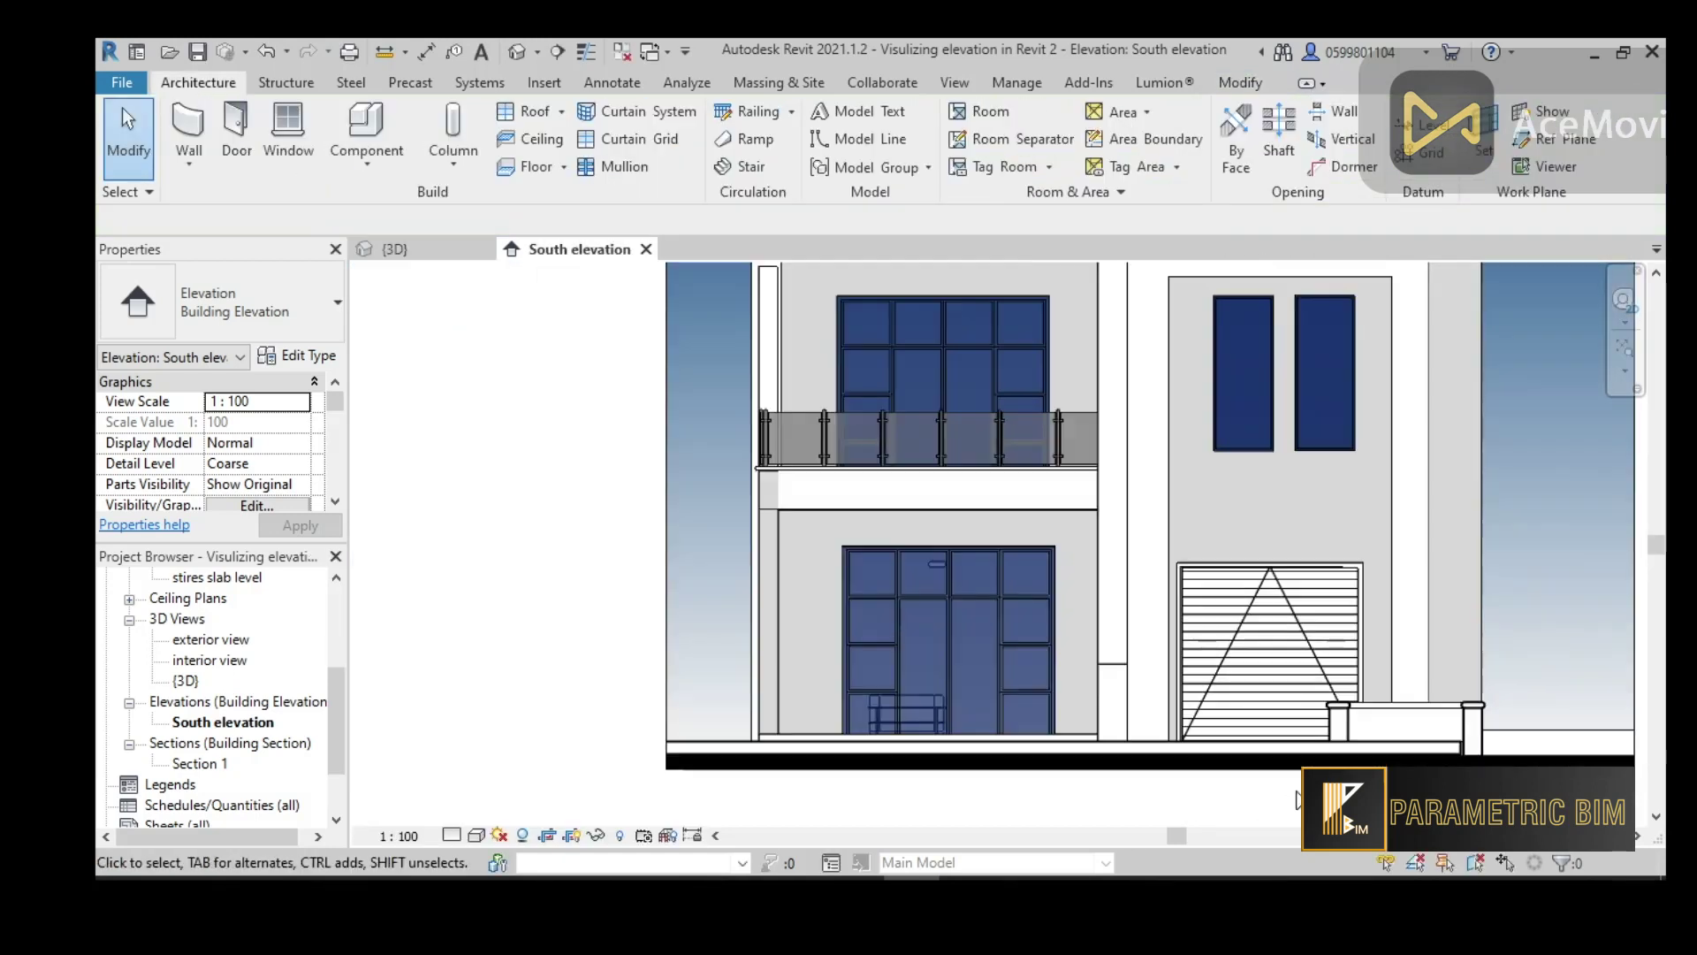
middle_click_drag(1189, 822, 1126, 842)
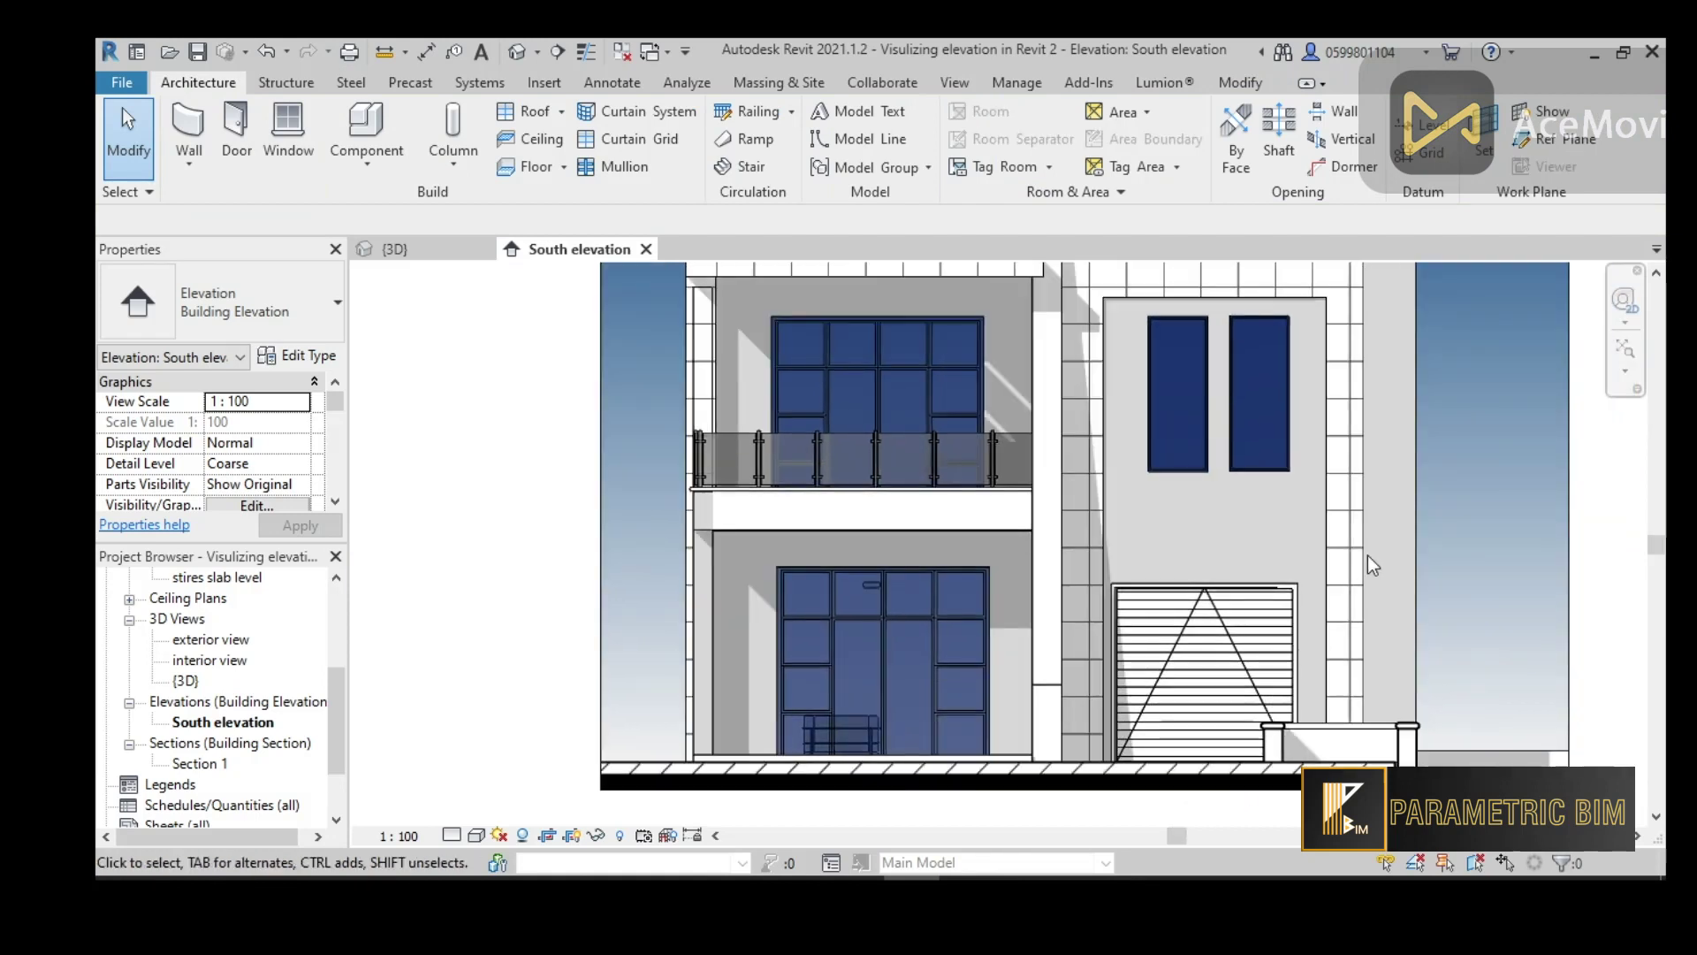
middle_click_drag(1411, 537, 1378, 585)
scroll(1366, 575, "down", 2)
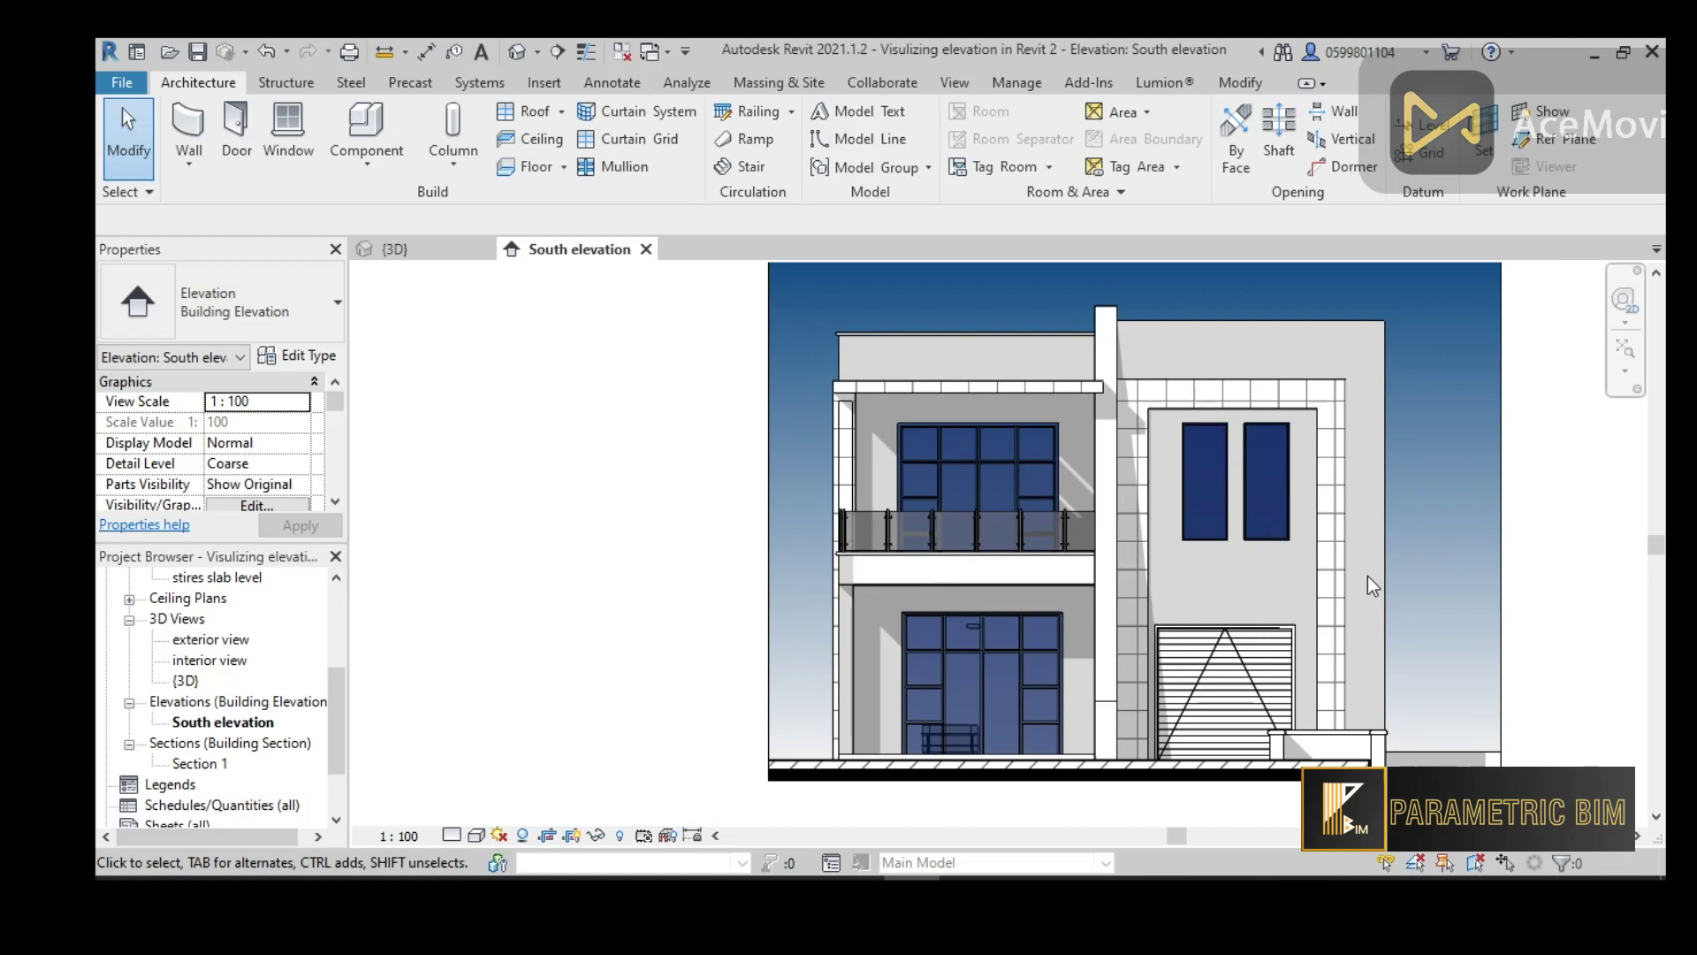
left_click(766, 554)
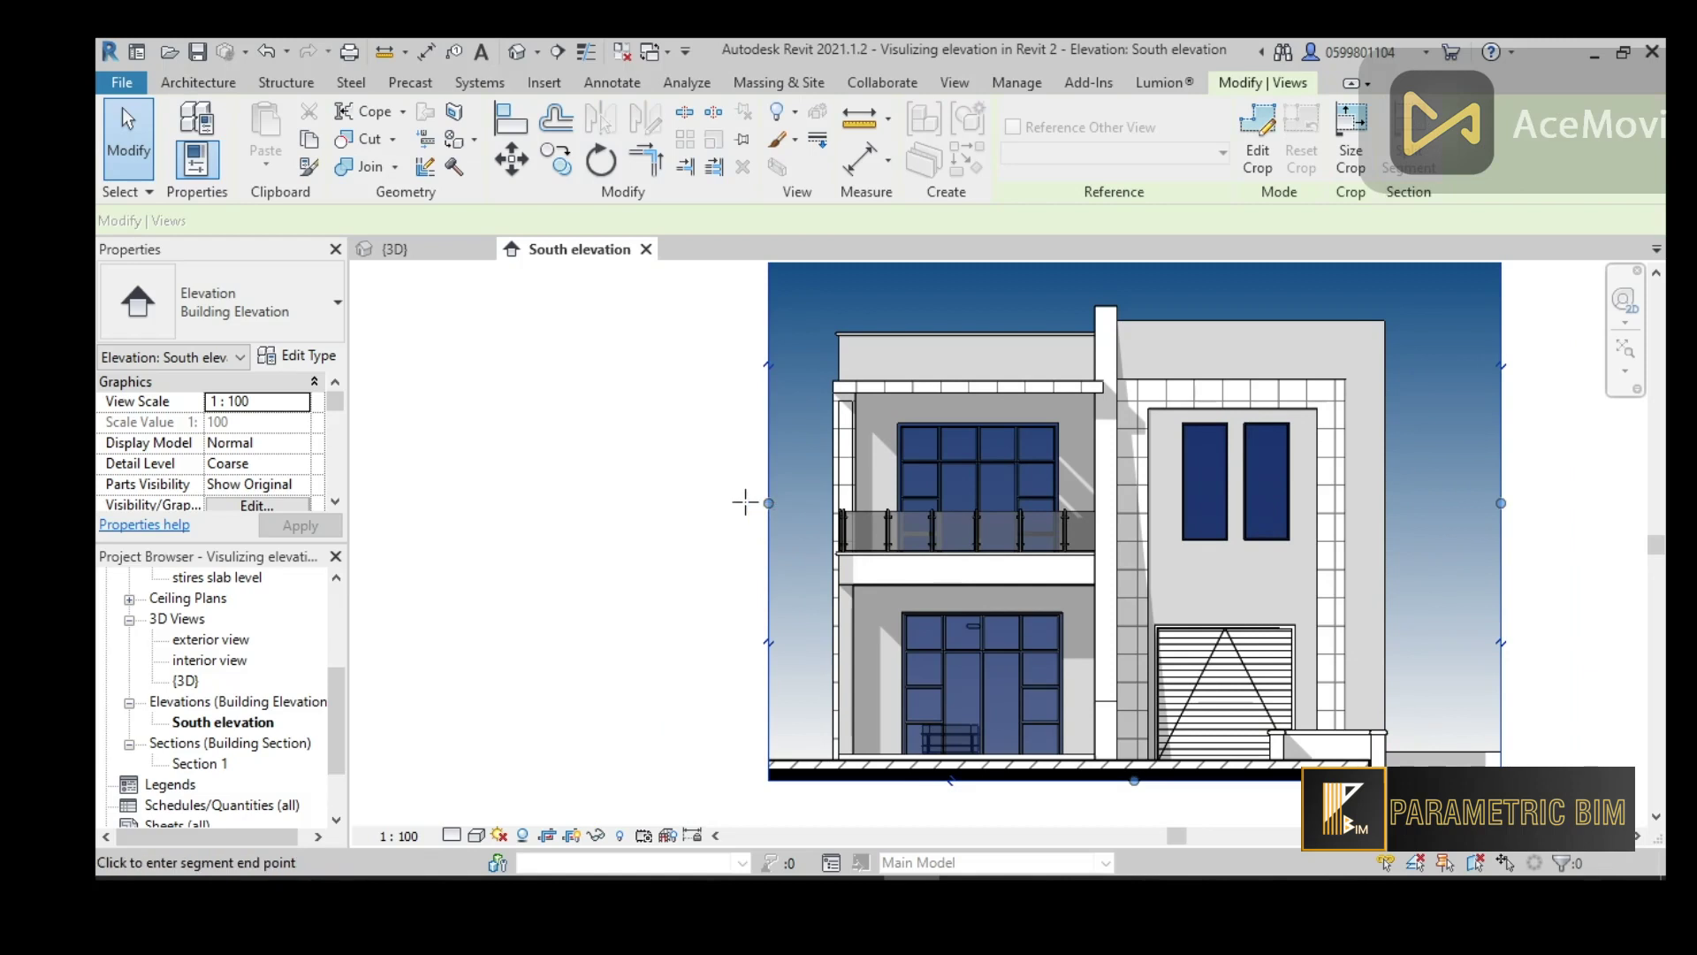
left_click_drag(674, 495, 674, 495)
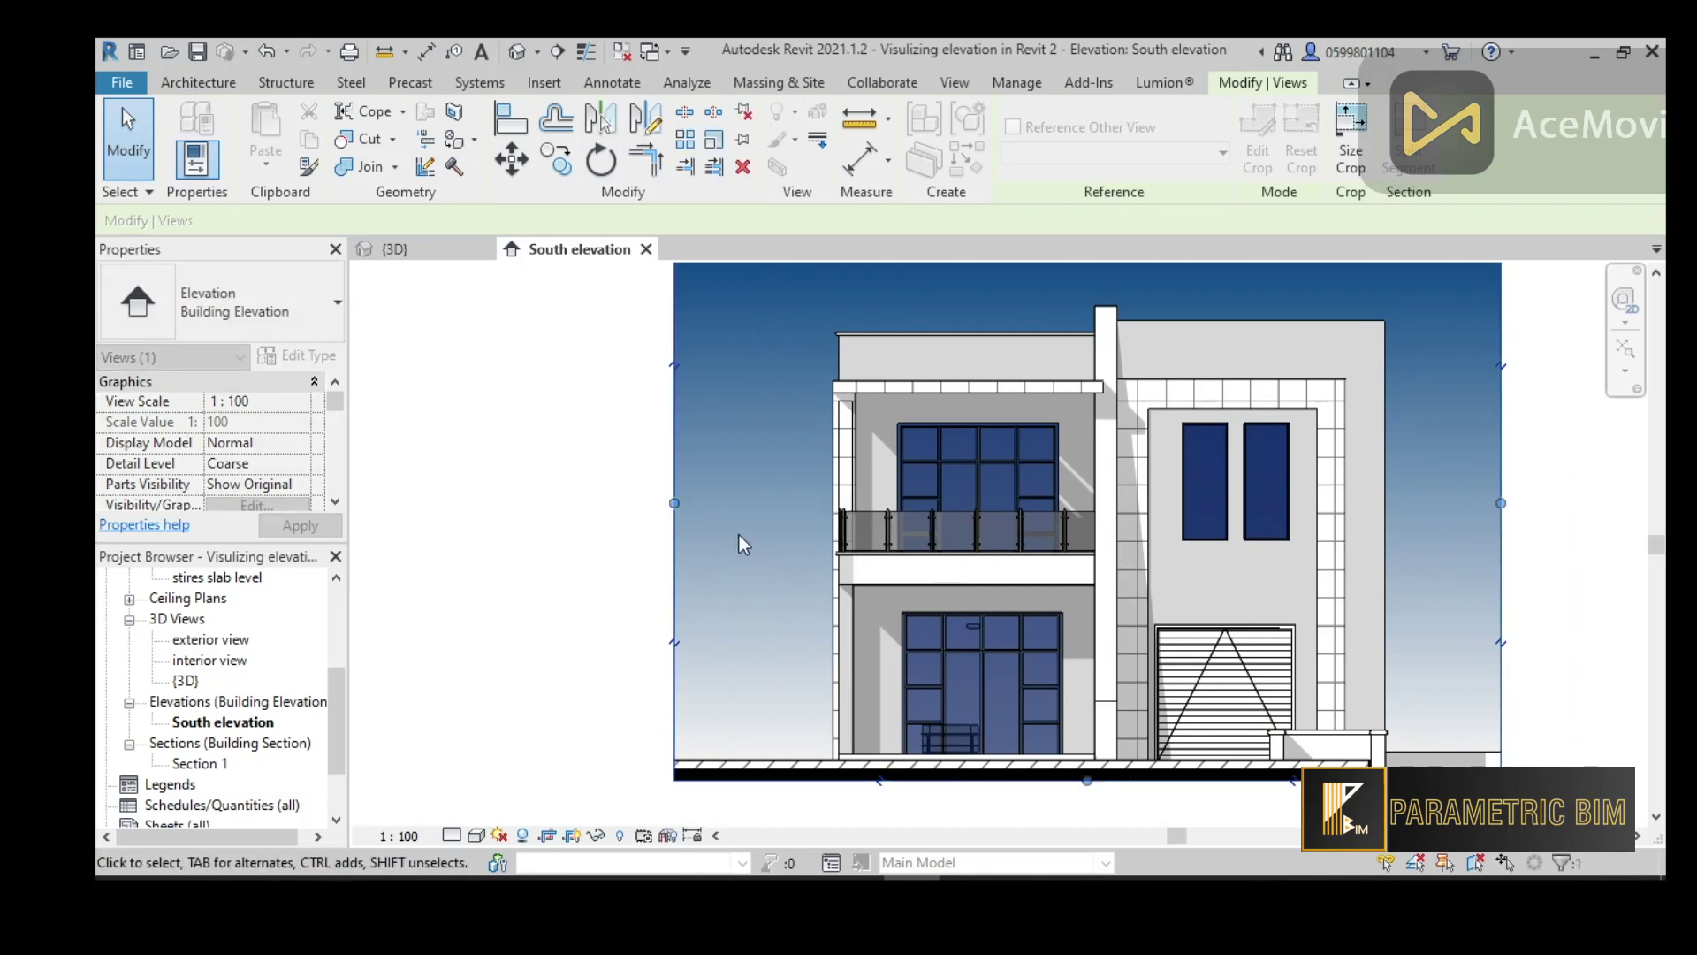
Inspect the house's front corner in the 3D view, trying the Shaded and Hidden Line visual styles
left_click(421, 246)
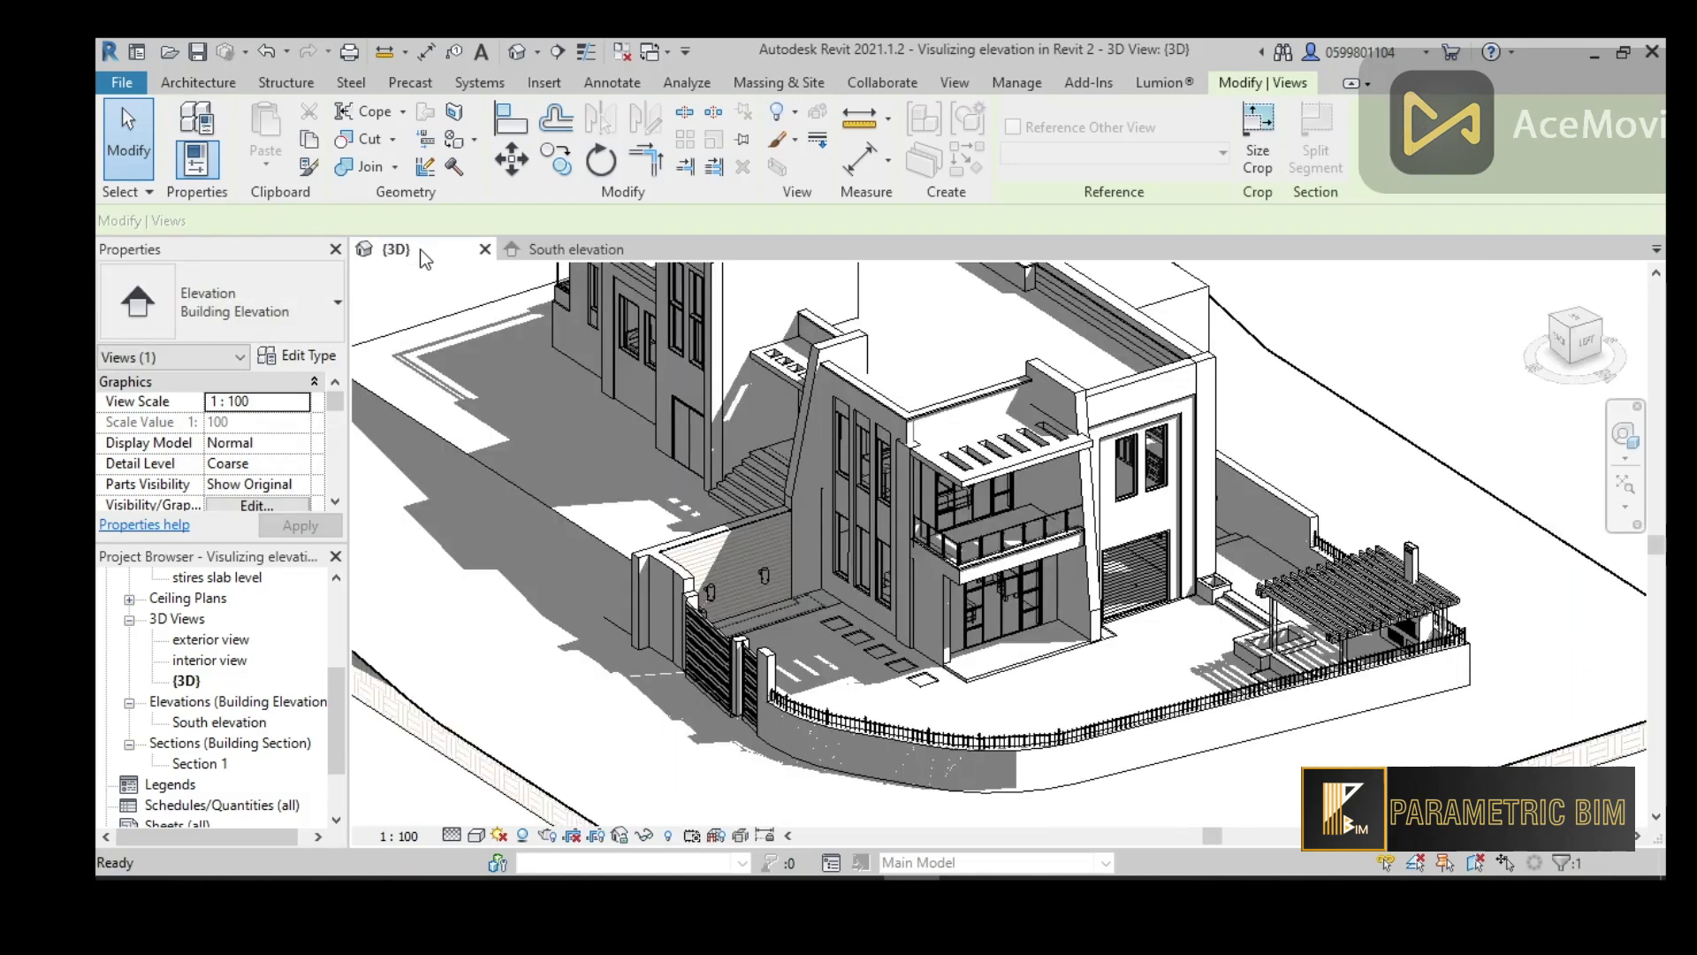
middle_click_drag(1240, 754, 1424, 647, "shift")
scroll(1425, 647, "up", 5)
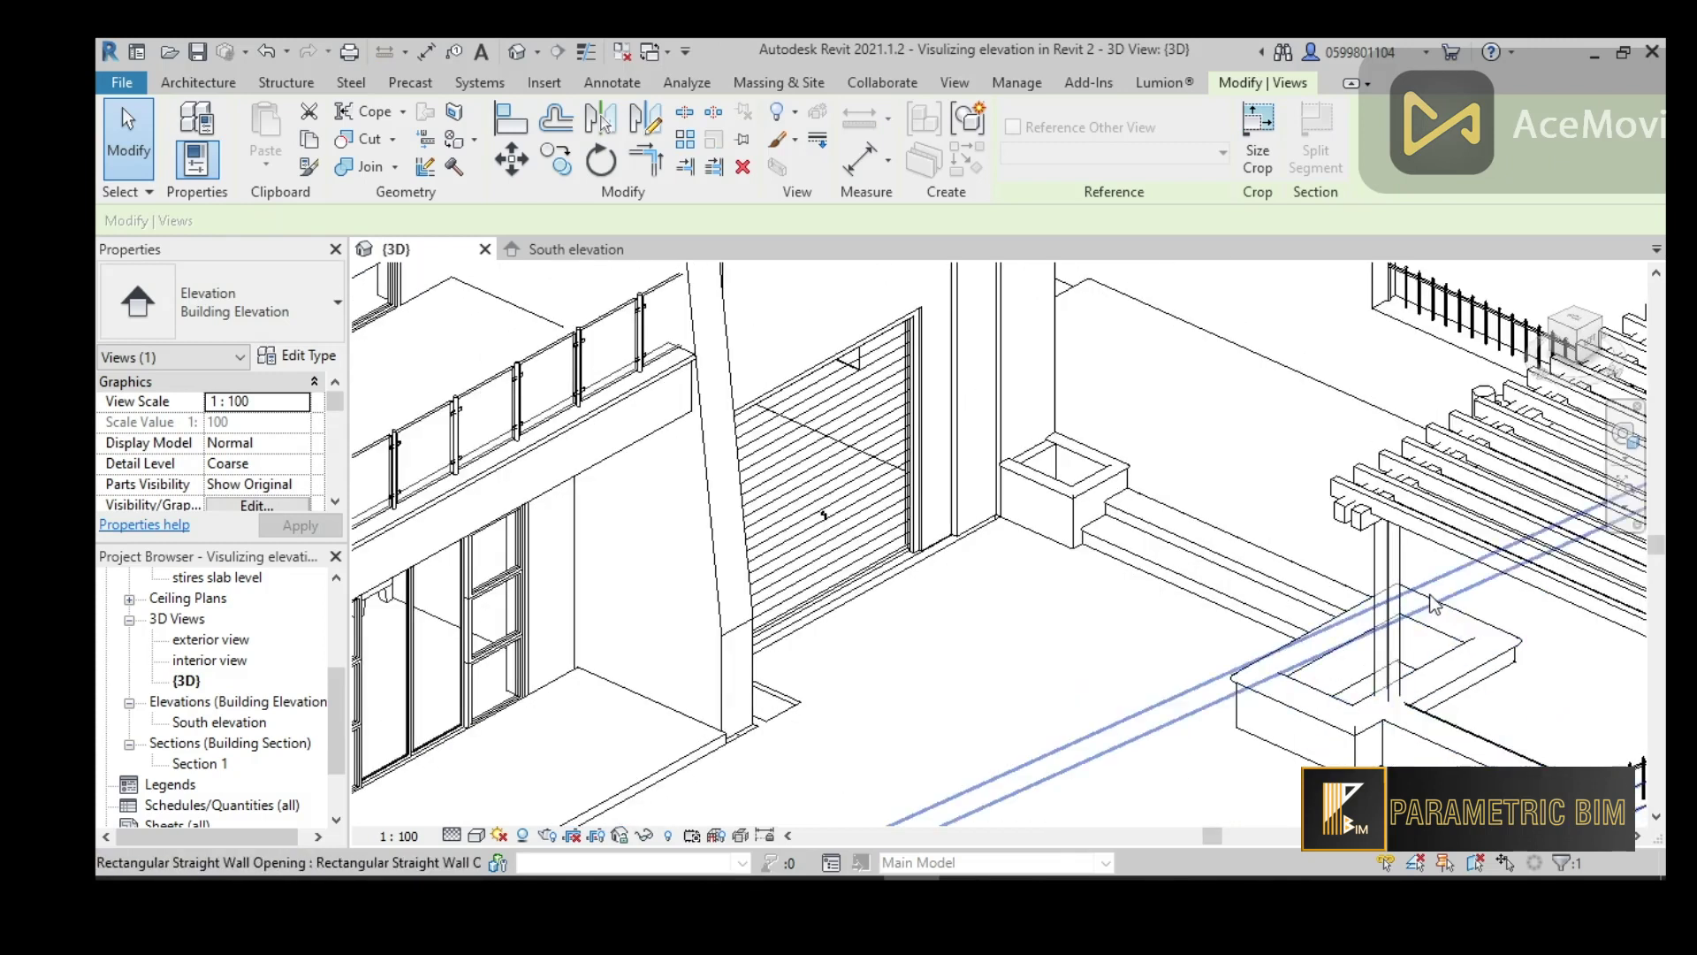
scroll(1425, 656, "down", 5)
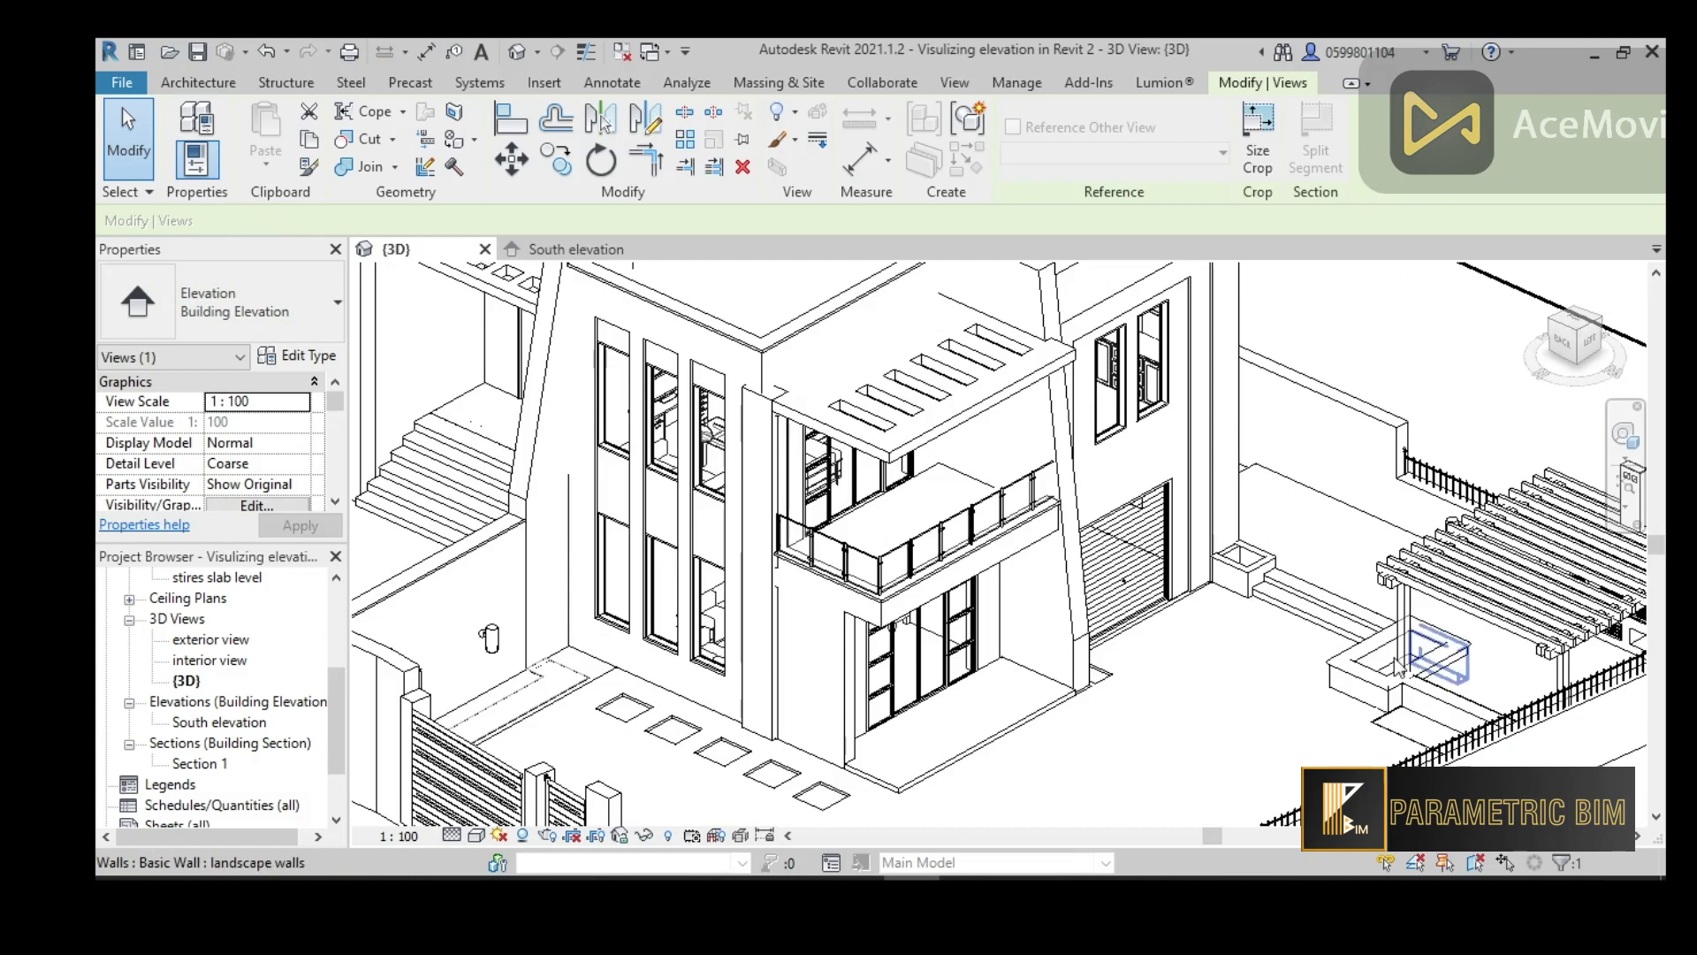
key("s")
key("d")
middle_click_drag(1397, 665, 1487, 658, "shift")
key("h")
key("l")
scroll(1488, 658, "down", 3)
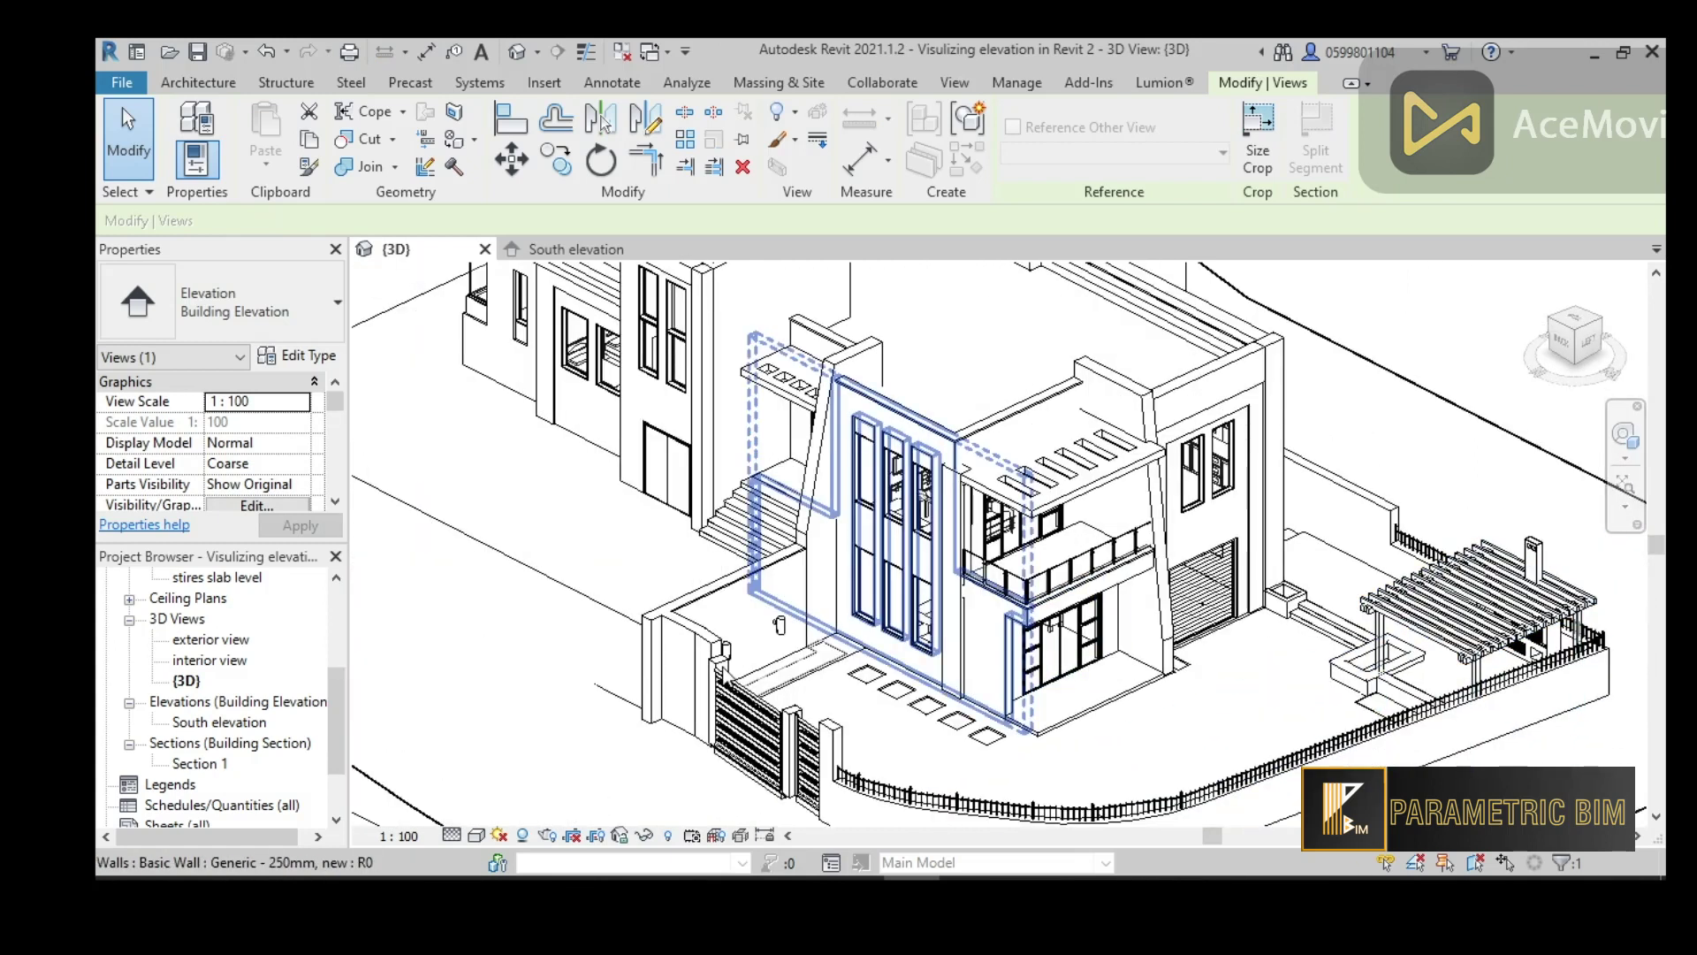
Set the 3D view to the Shaded style and examine the side wall with horizontal lines and wall lamps near the gate
scroll(800, 669, "up", 4)
scroll(800, 670, "up", 3)
key("s")
key("d")
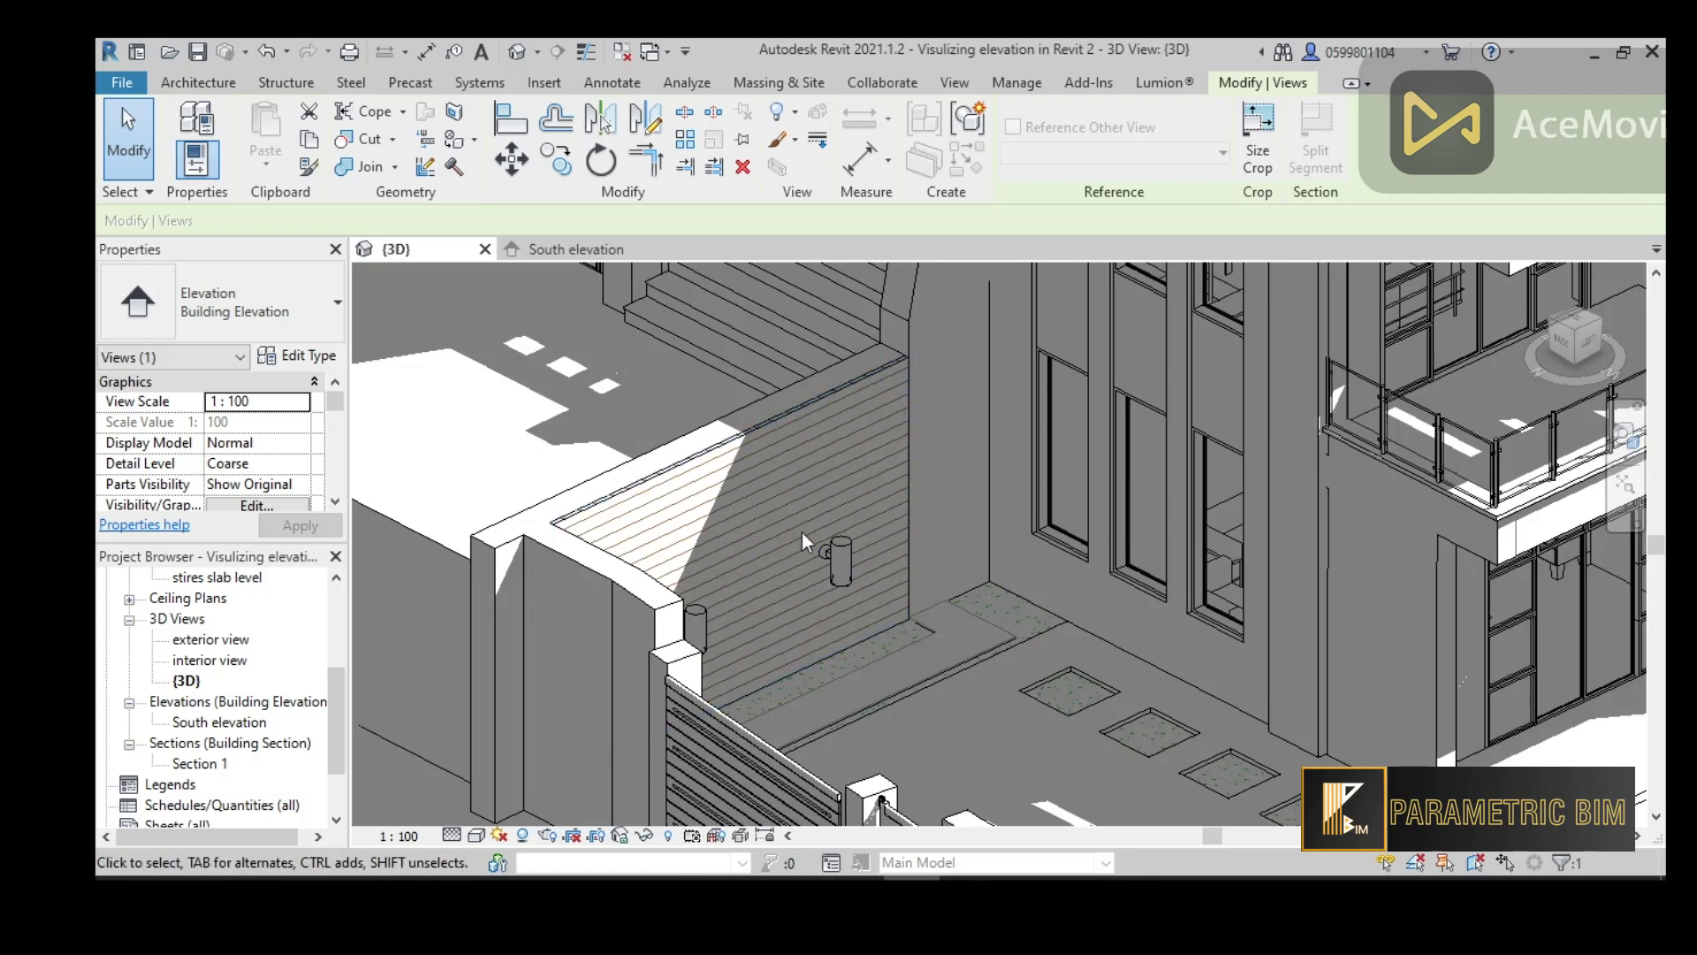
scroll(802, 532, "down", 2)
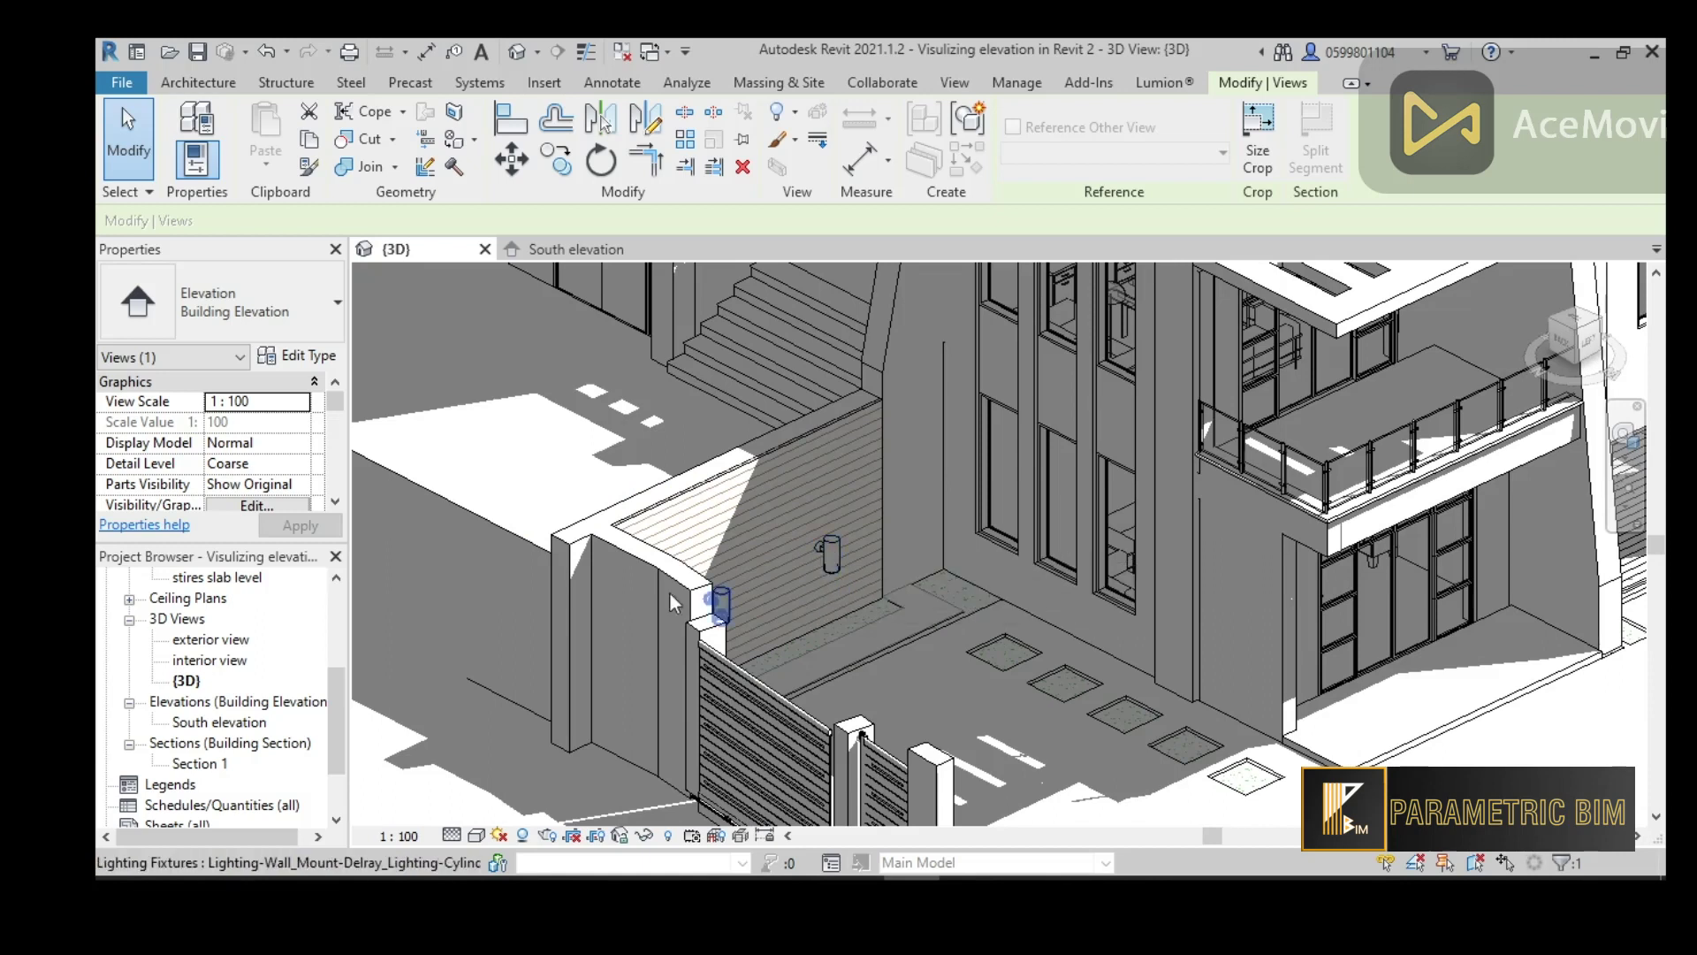
Open the ground floor plan and extend the South elevation's far clip depth past the living room to the stair area
left_click(338, 659)
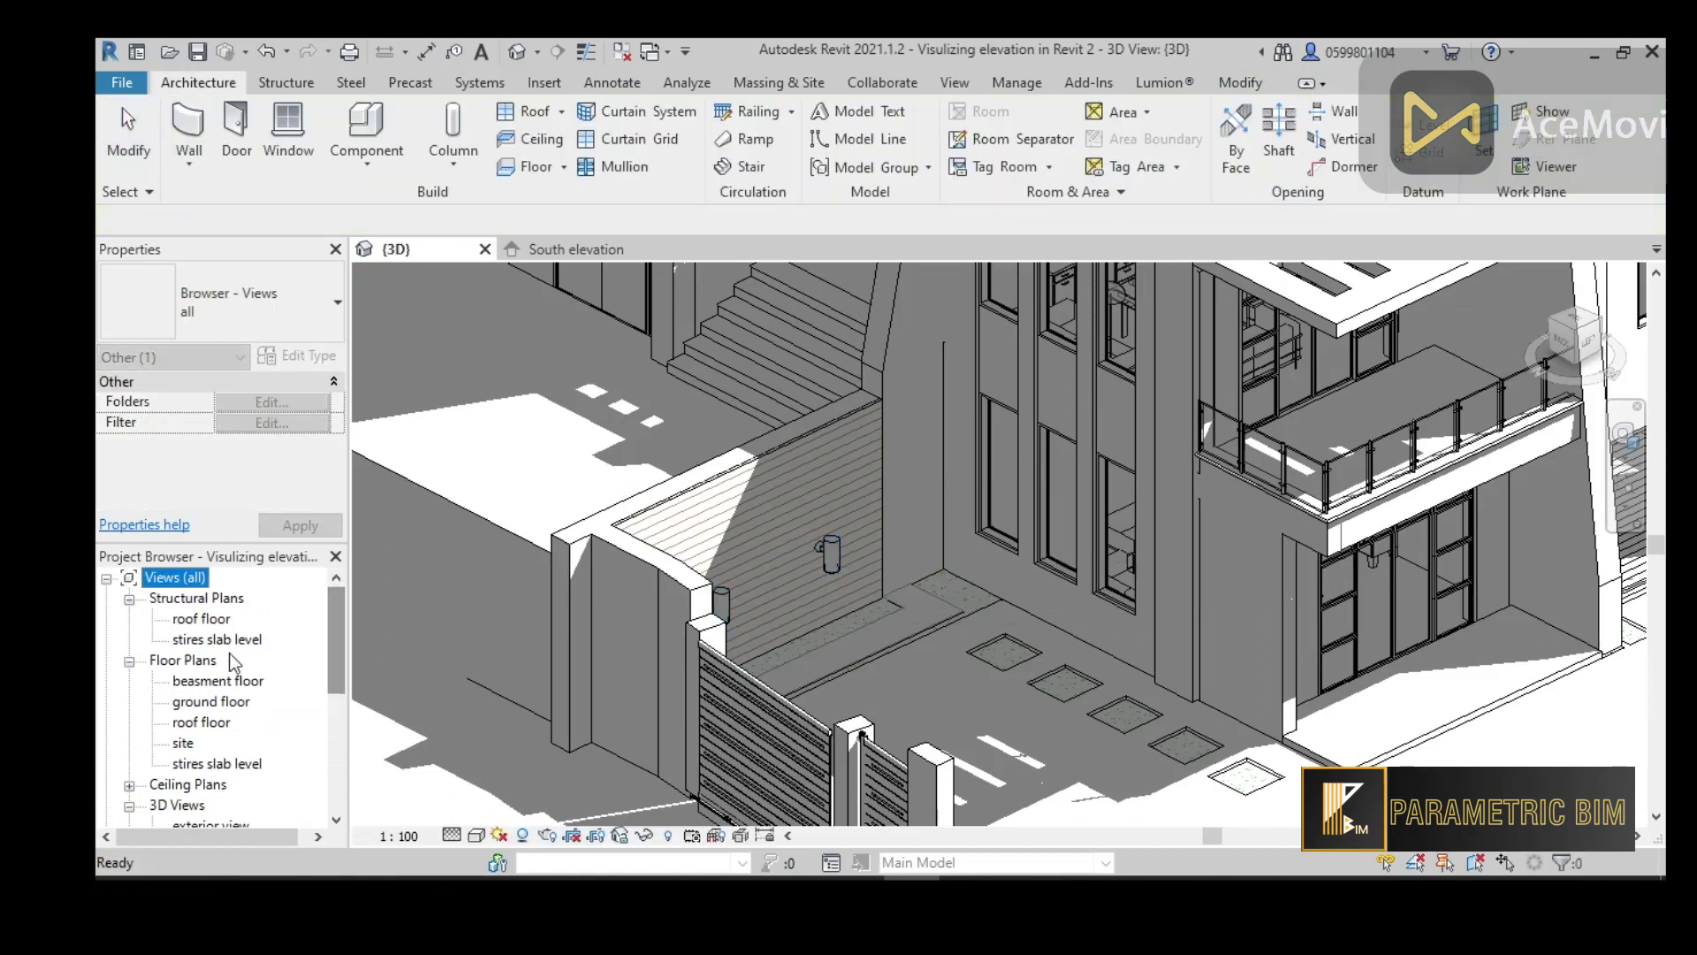
left_click(209, 703)
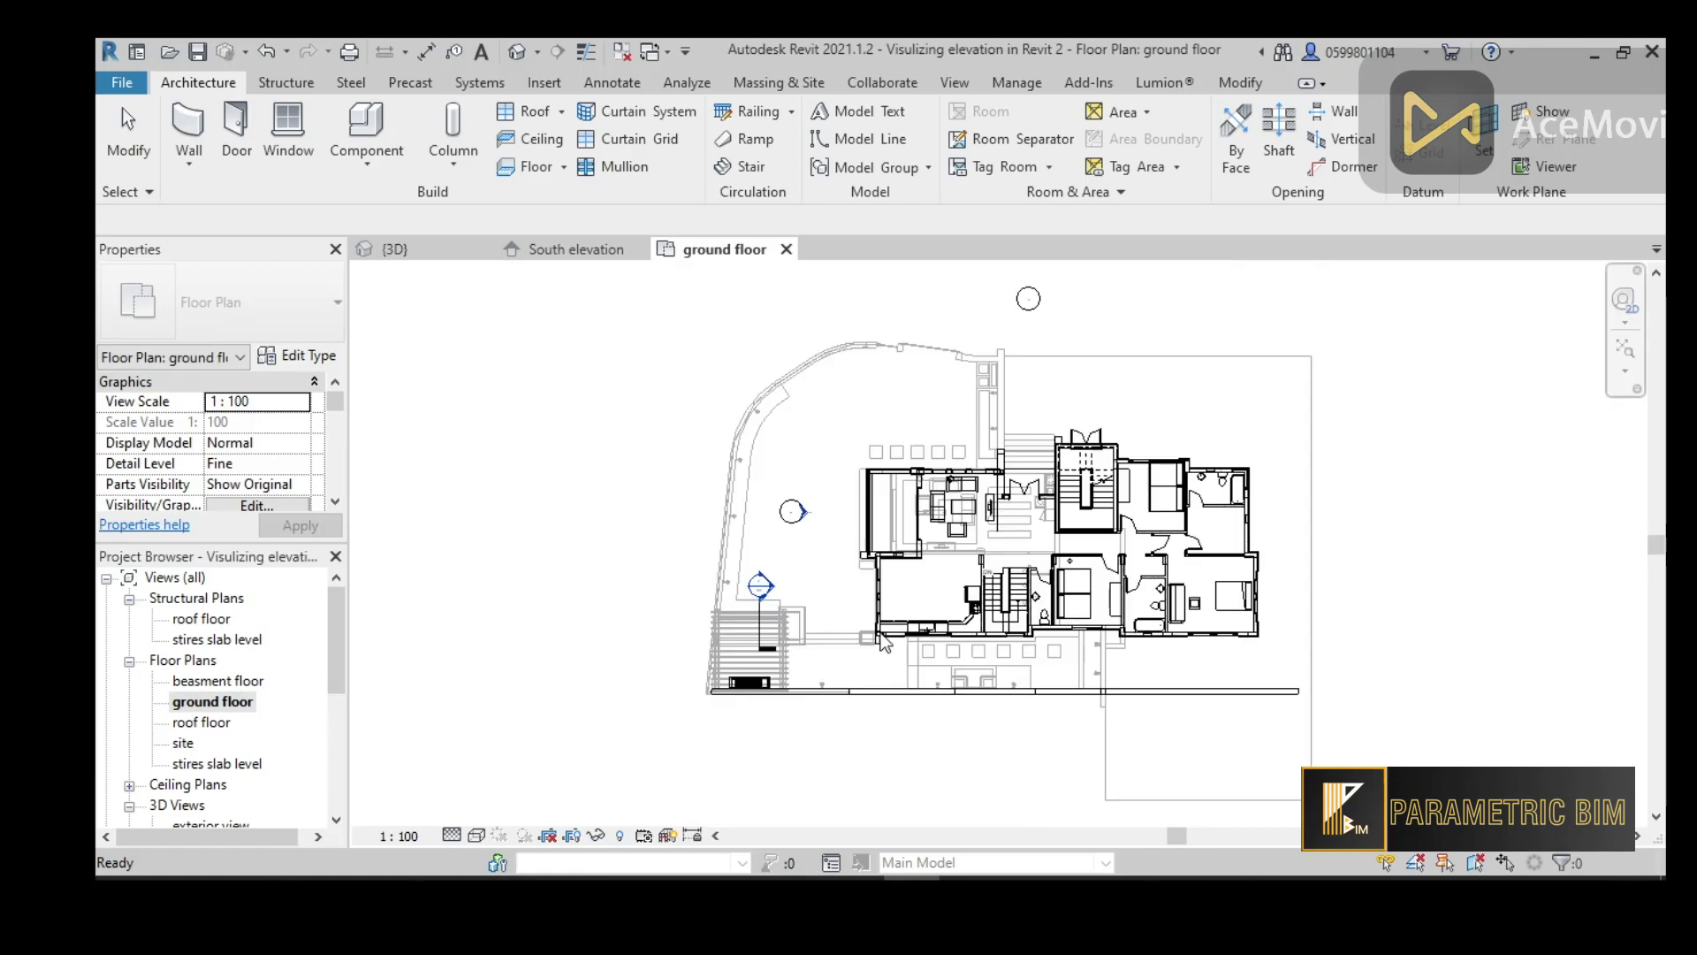
scroll(884, 517, "up", 4)
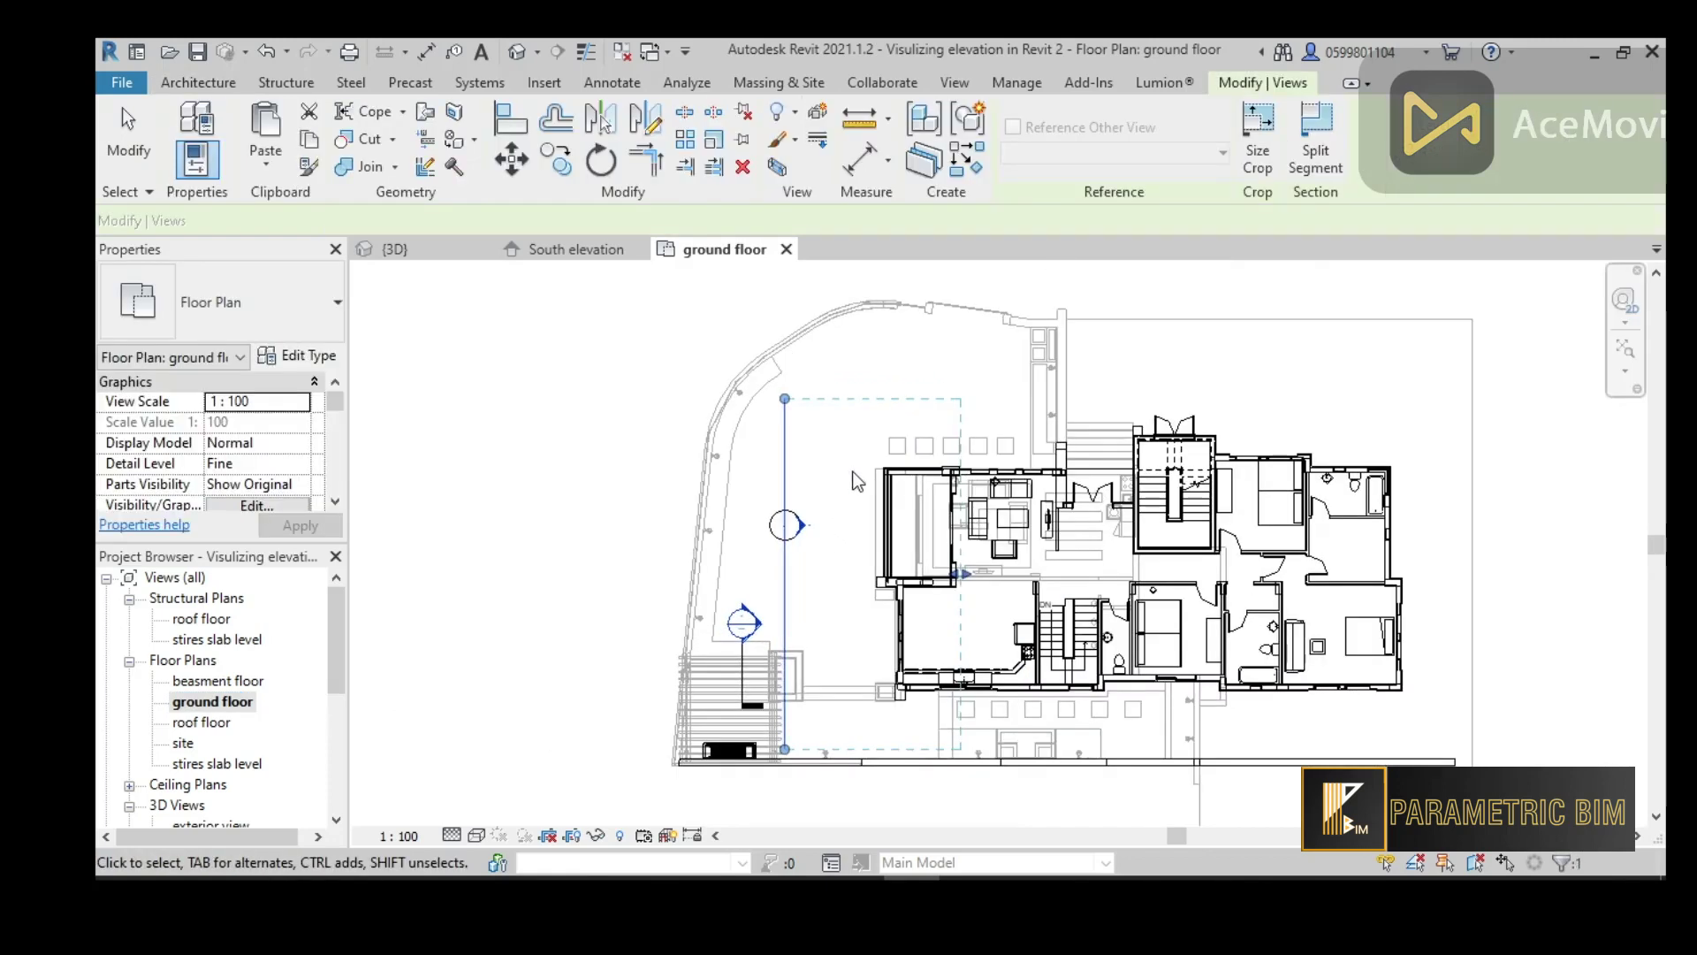
scroll(957, 554, "up", 1)
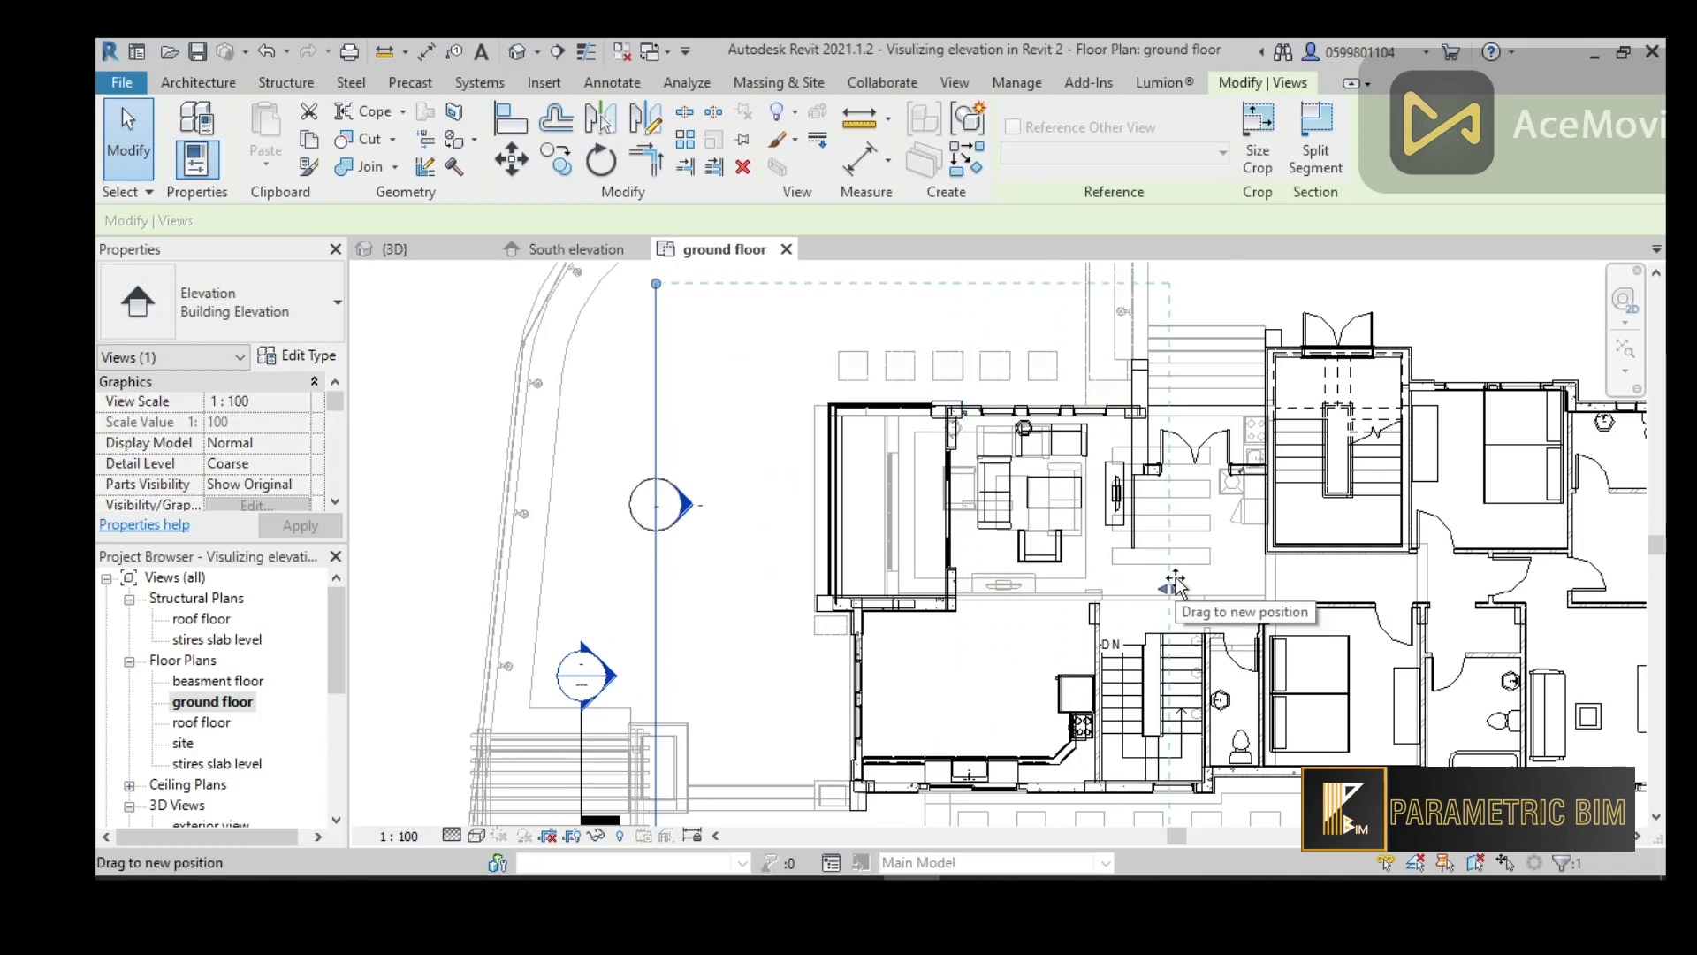
left_click_drag(1163, 585, 1197, 587)
scroll(1198, 587, "down", 2)
scroll(808, 423, "up", 2)
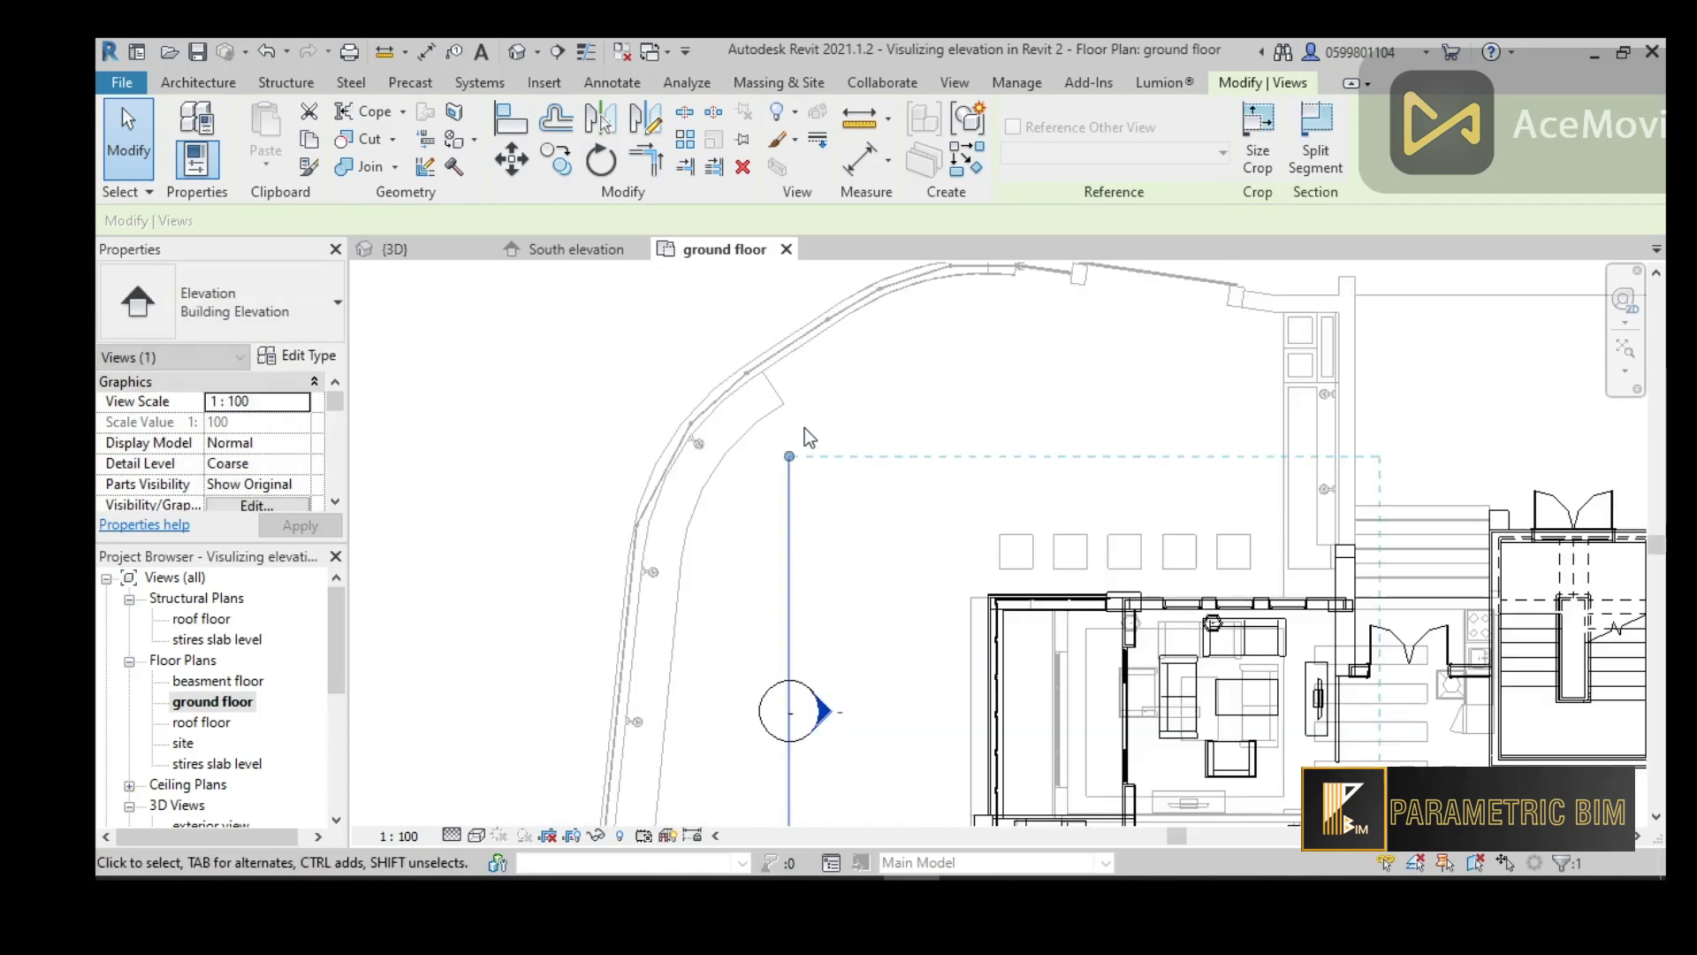
Extend the end of the South elevation's line toward the curved boundary wall, widening the view, and clear the selection
left_click_drag(790, 457, 787, 369)
scroll(920, 396, "down", 2)
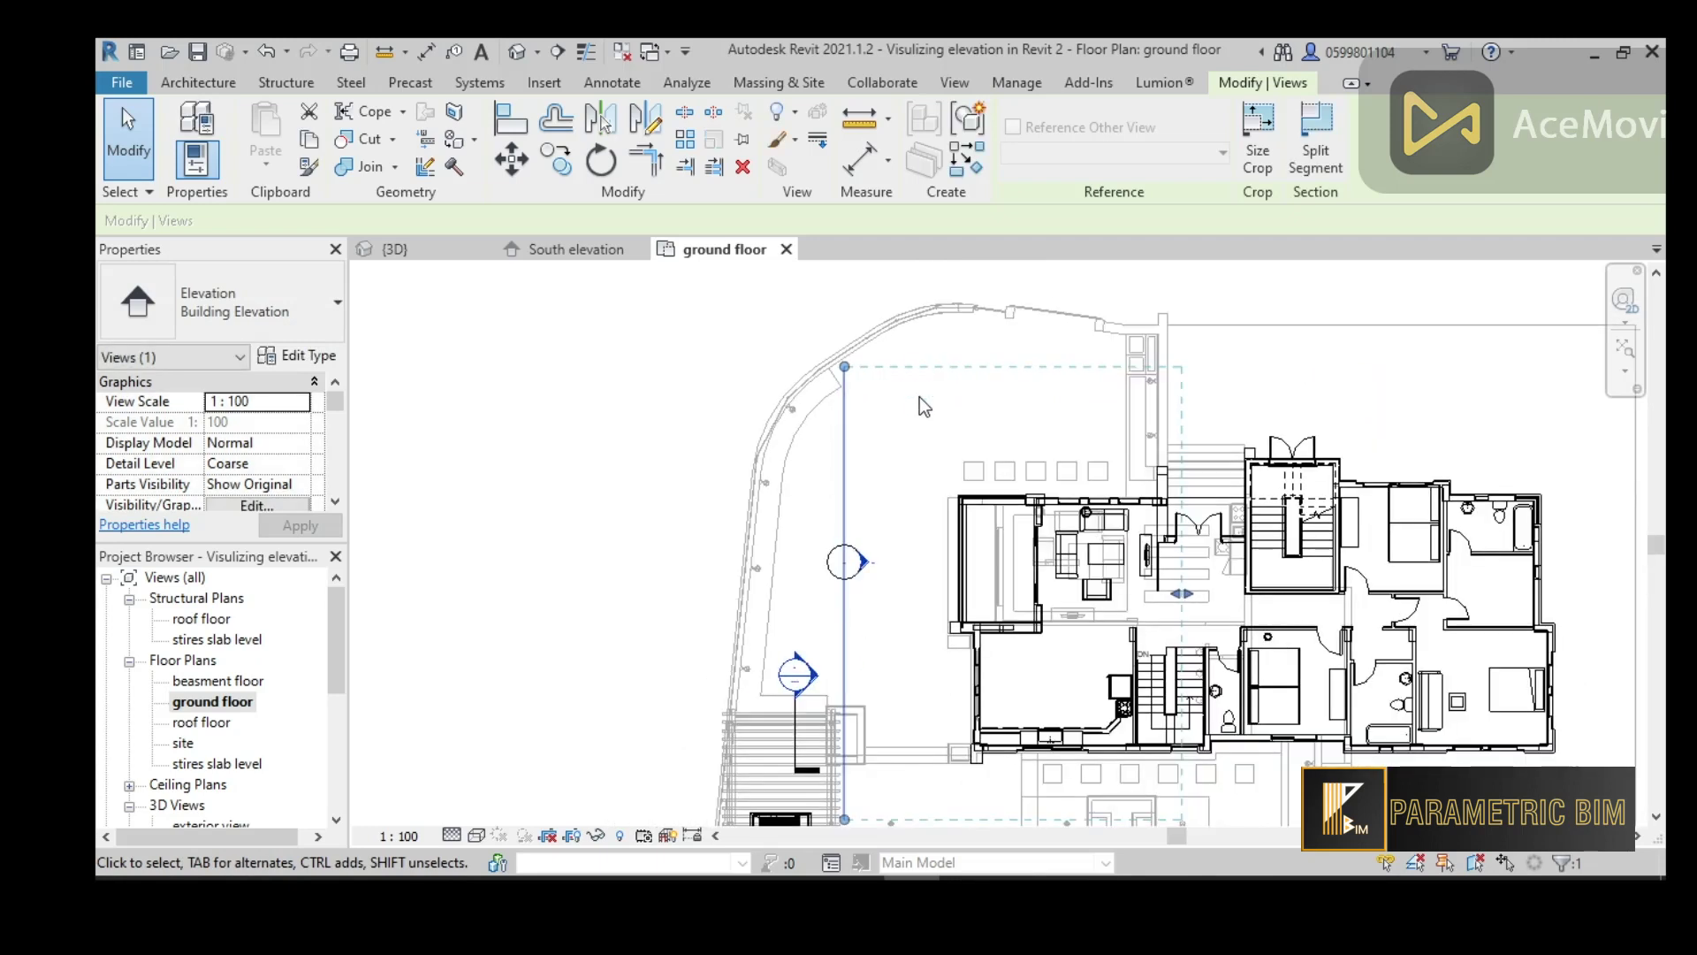
key("Escape")
Reopen the South elevation and examine the low side wall with lamps and the sloped frame beside the house
scroll(336, 709, "down", 3)
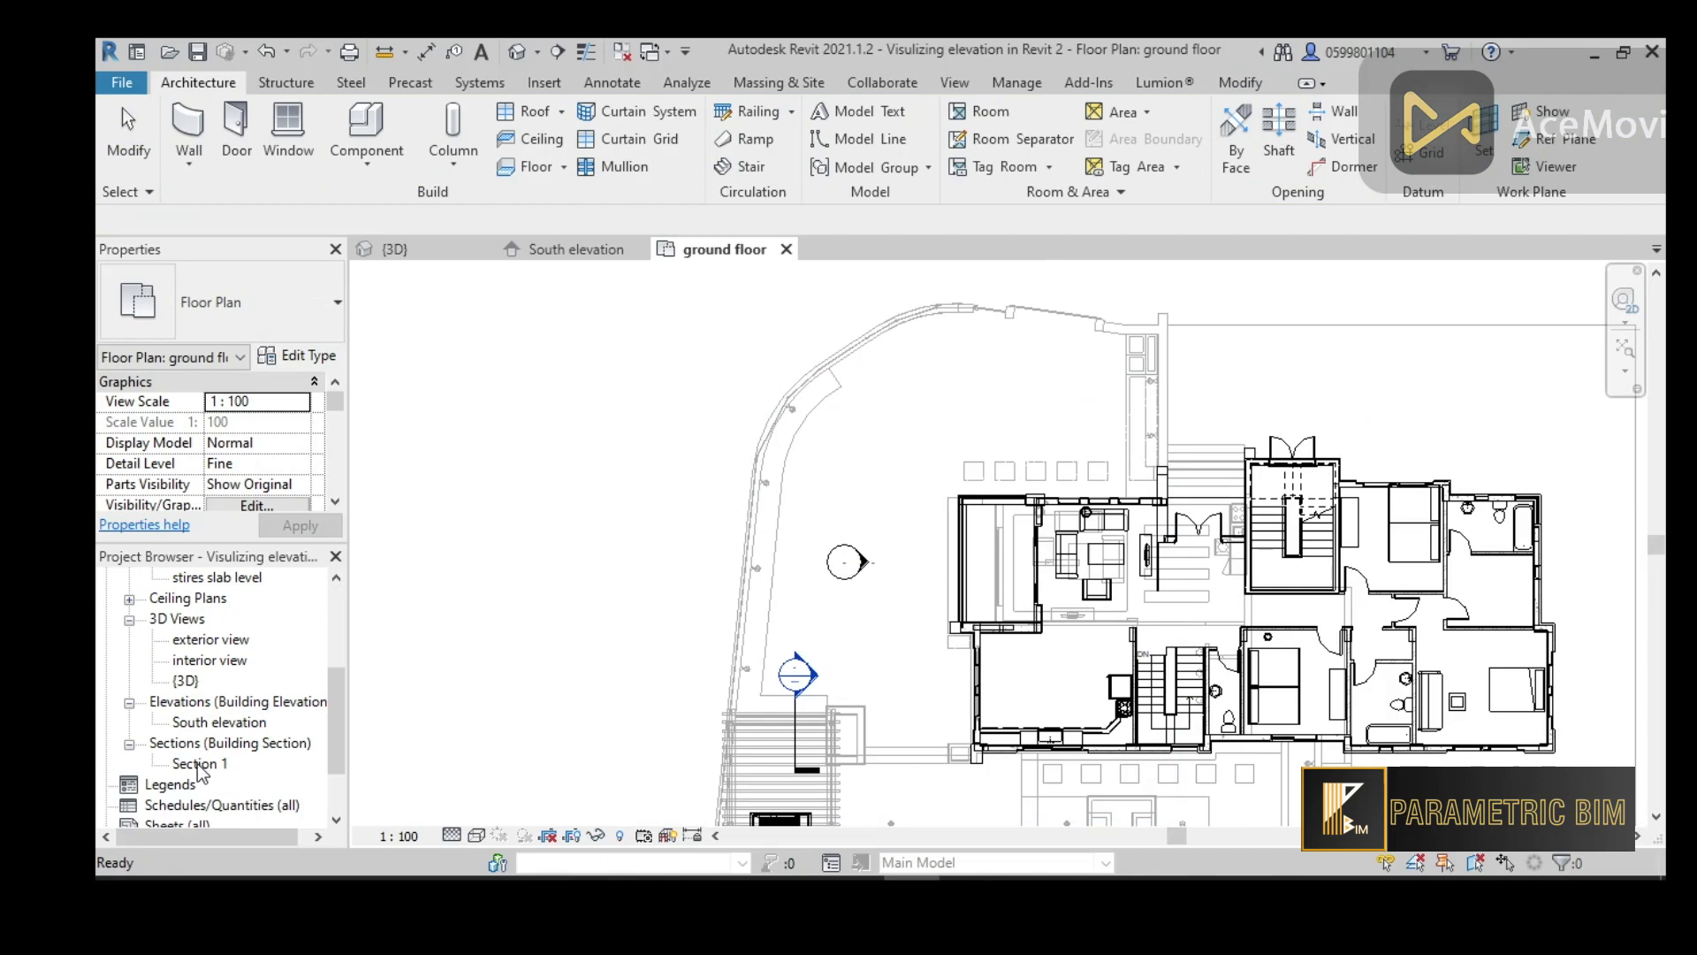
double_click(219, 722)
left_click(821, 780)
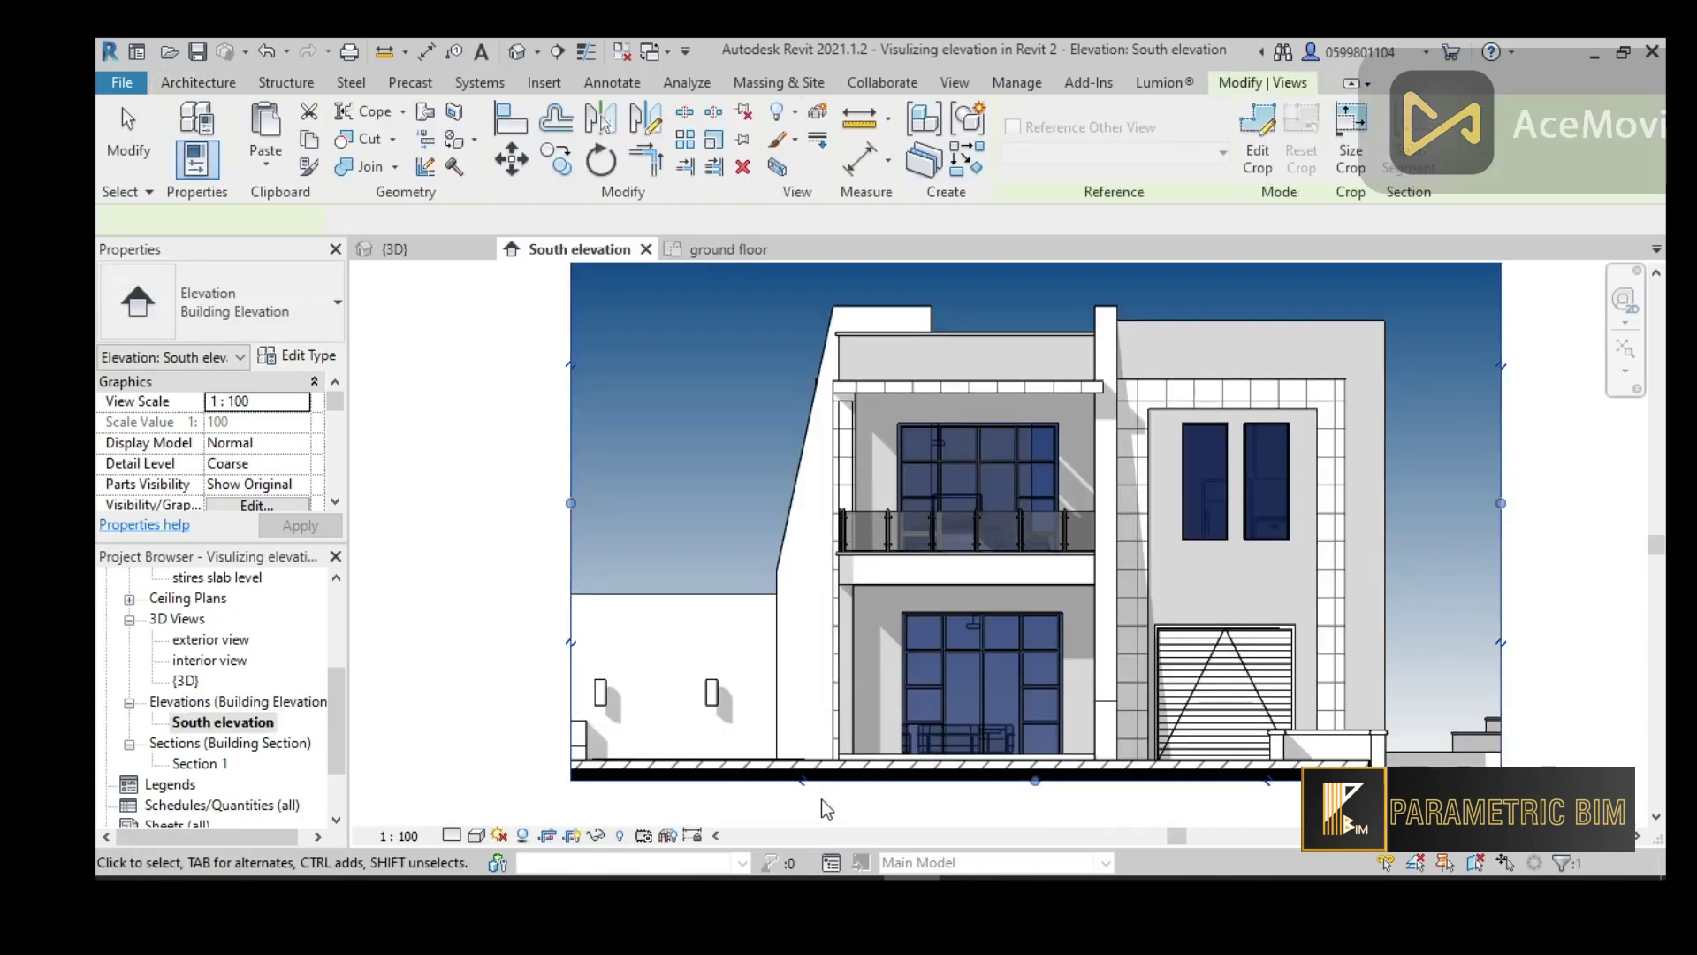
scroll(903, 792, "down", 2)
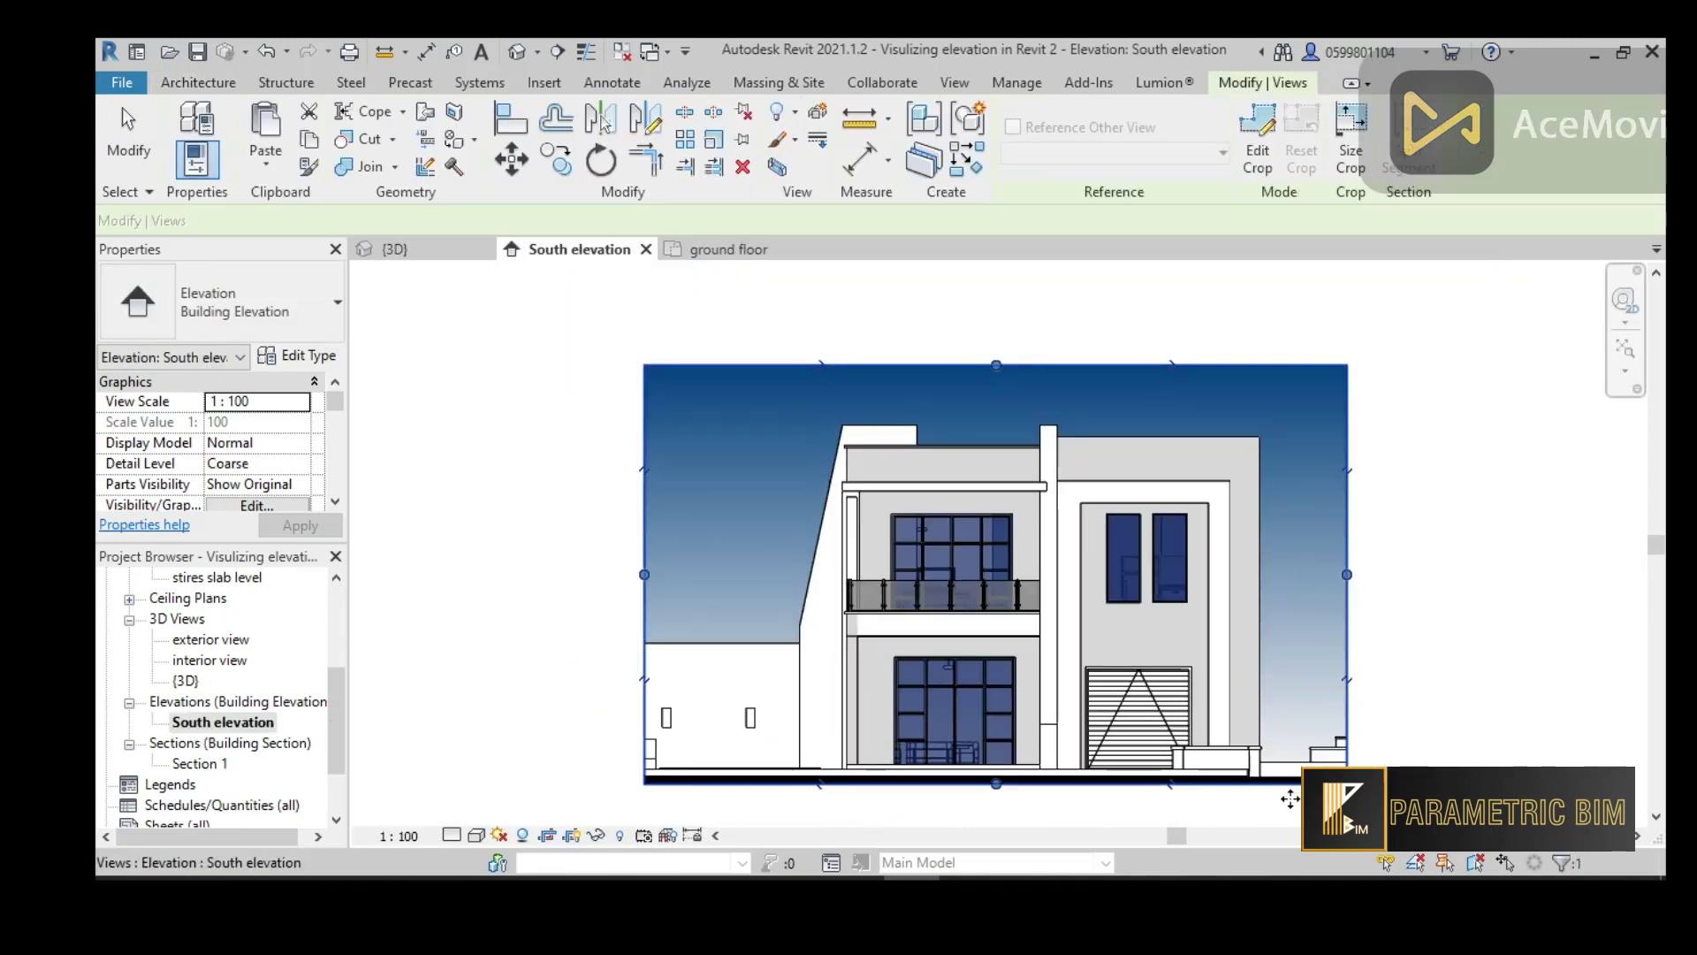
scroll(1291, 798, "up", 2)
middle_click_drag(1290, 804, 685, 717)
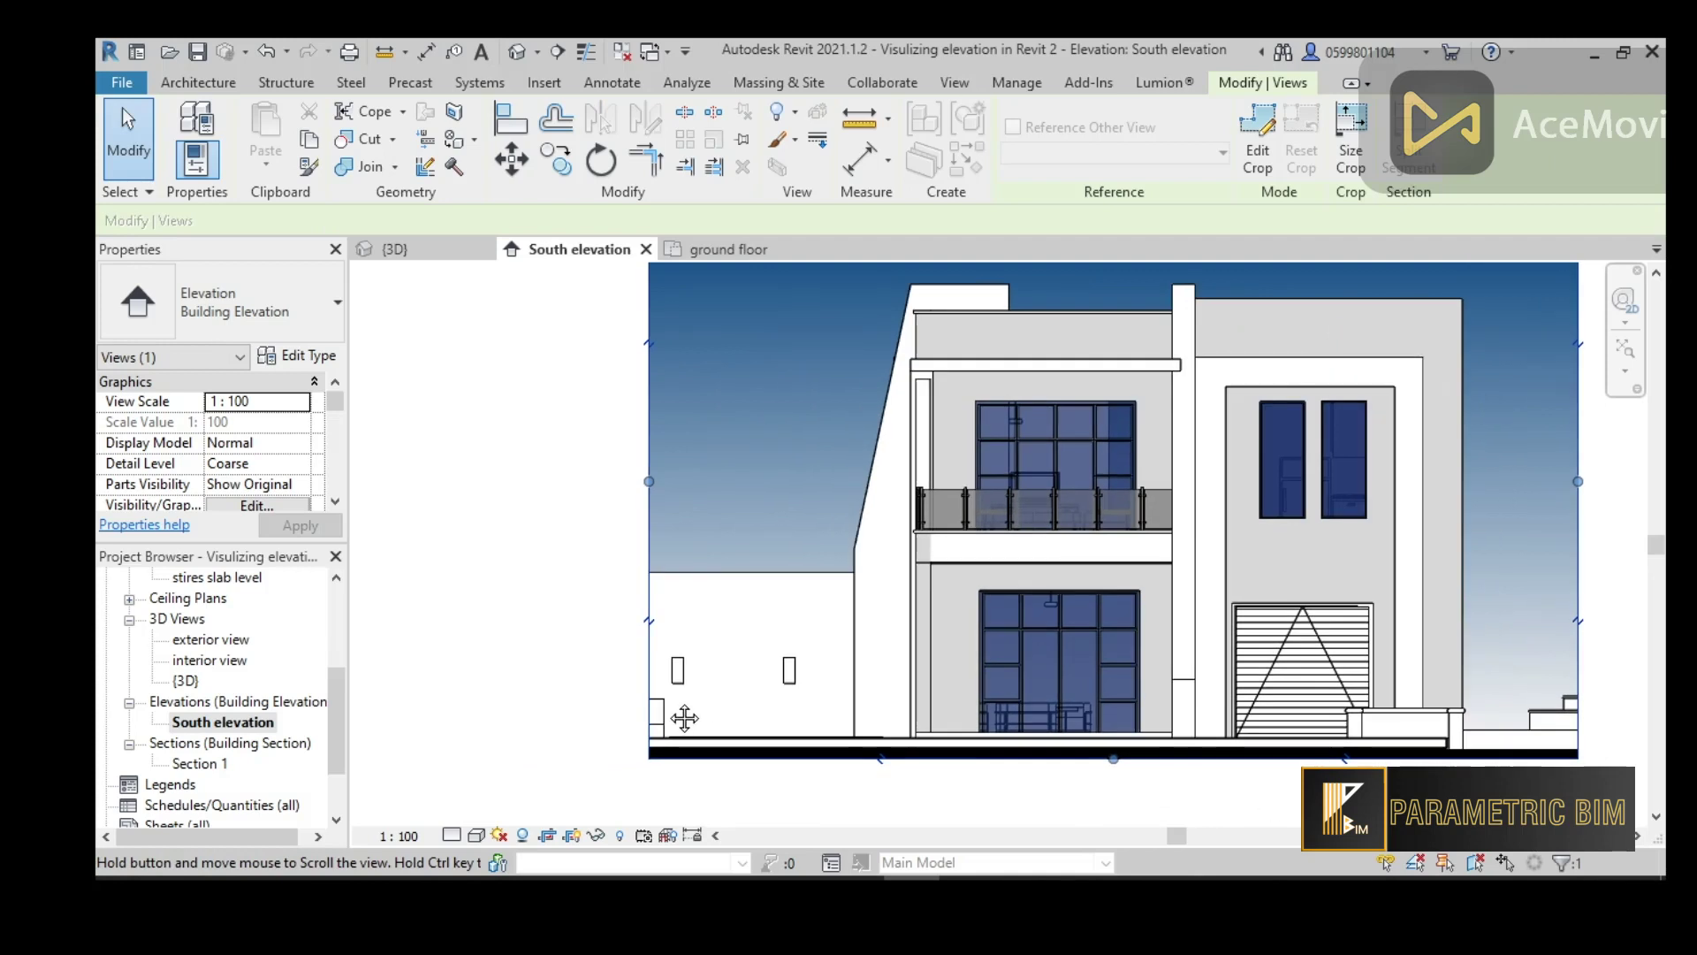
scroll(660, 686, "up", 3)
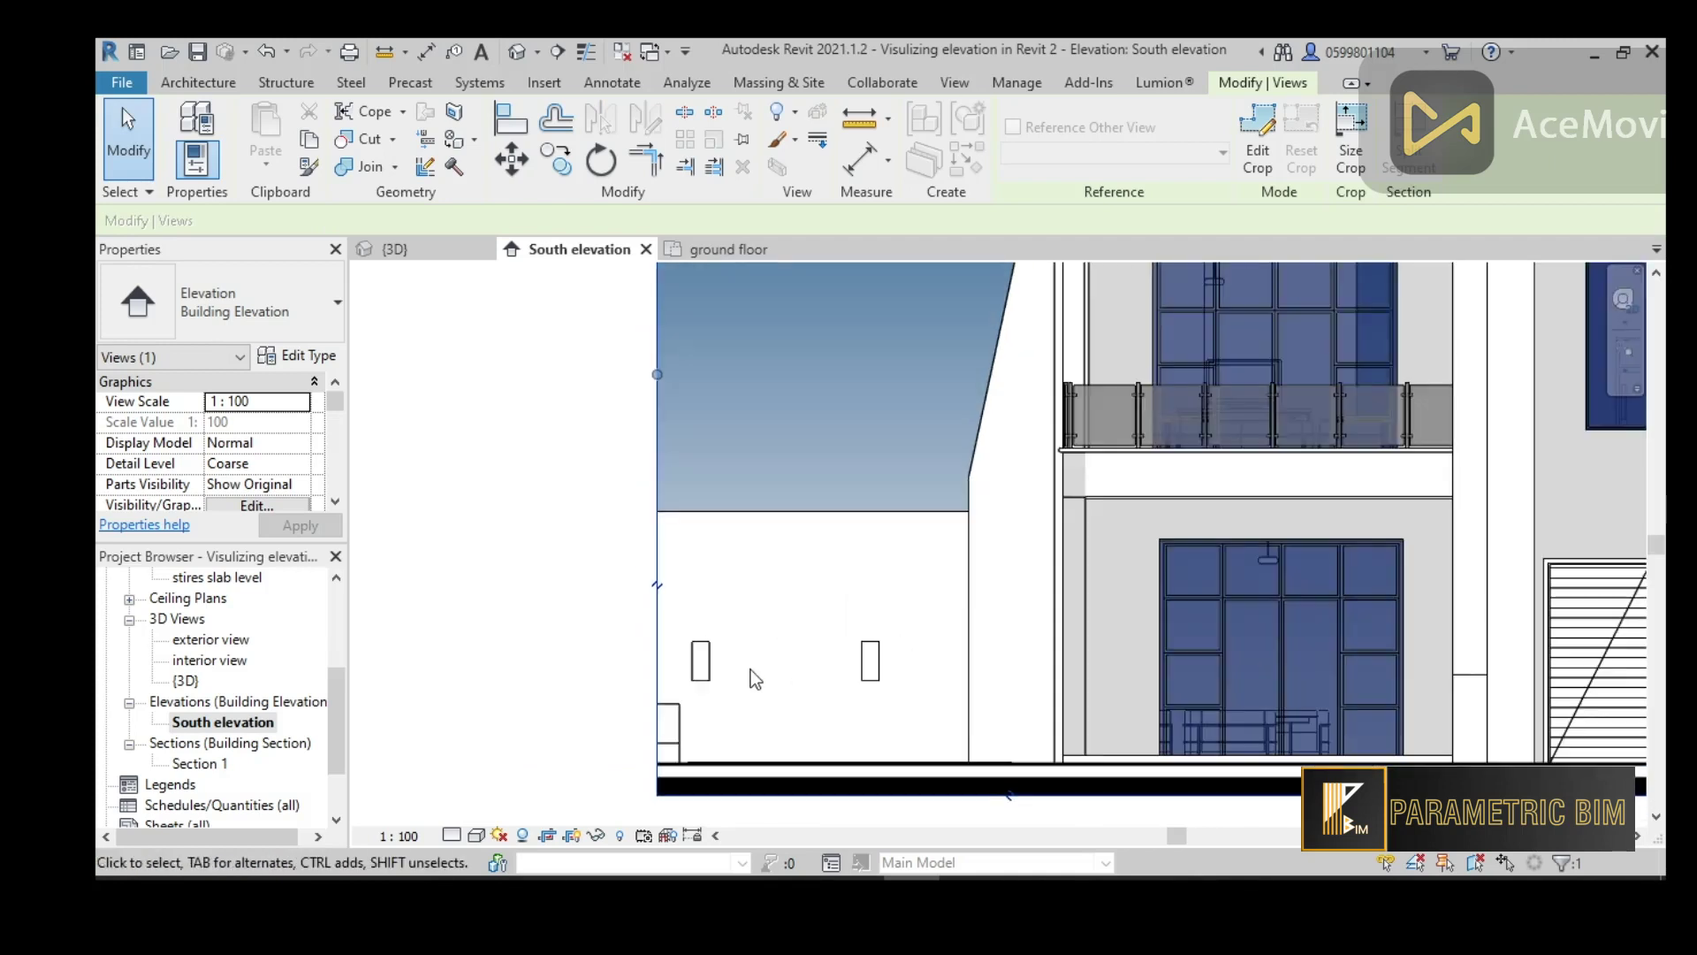
scroll(753, 679, "down", 2)
middle_click_drag(802, 569, 891, 469)
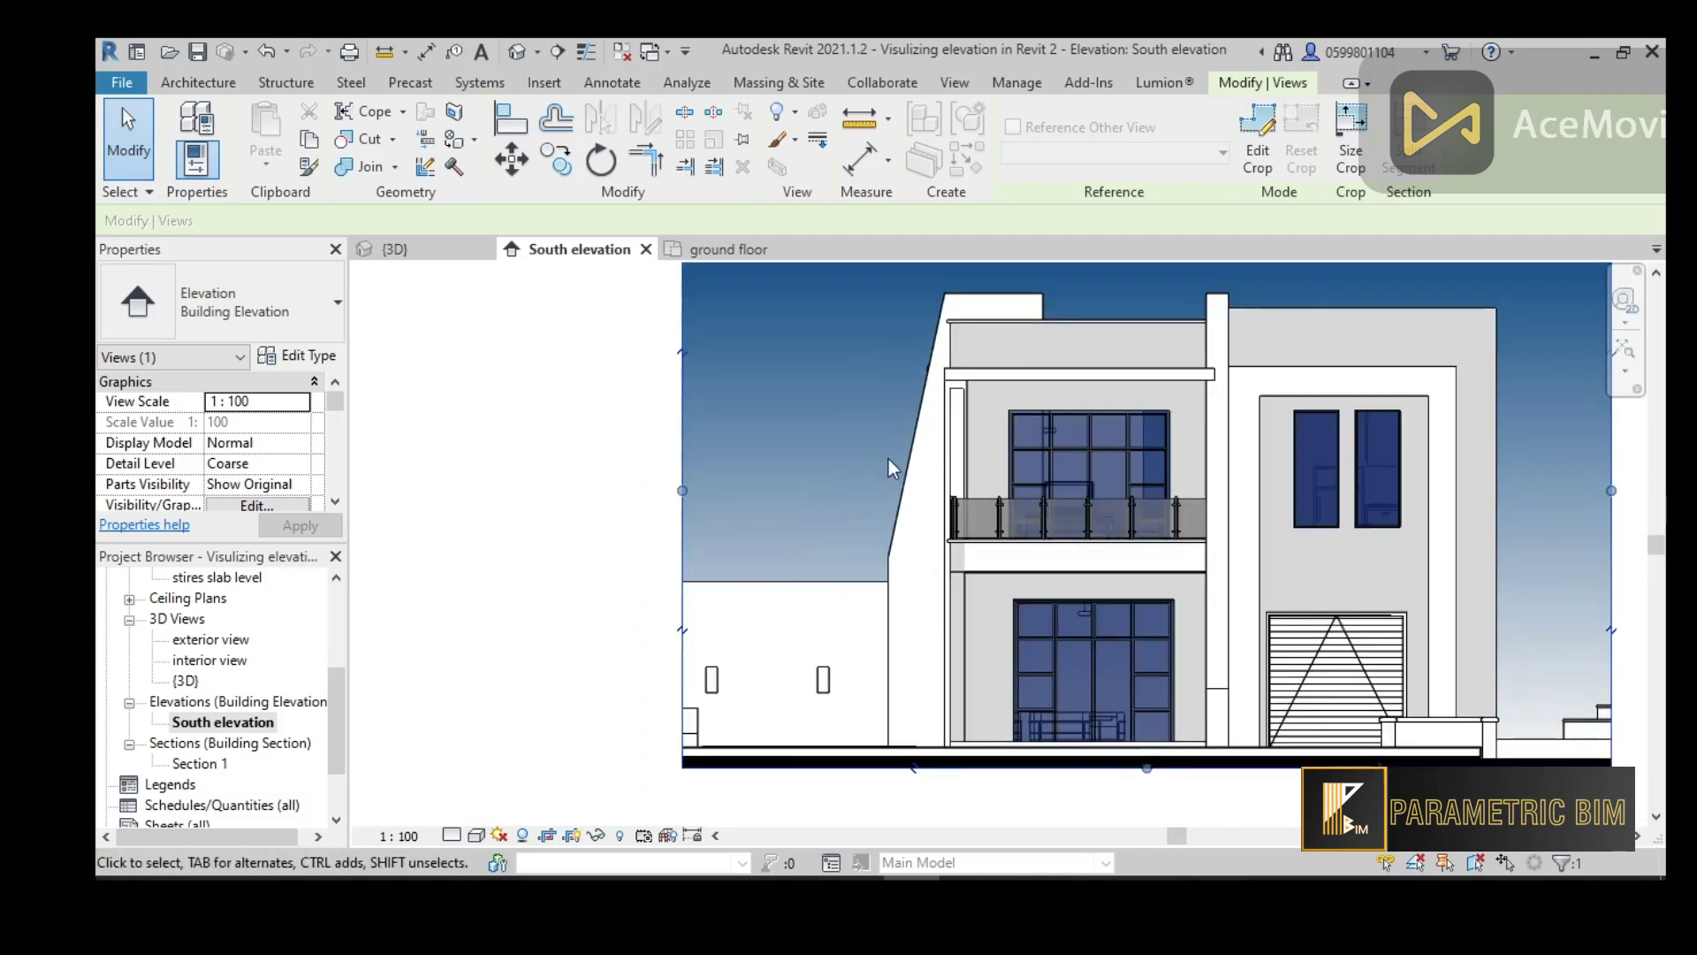
Override the sloped generic model beside the balcony by element, with Insulation - Rigid as its surface foreground pattern, and clear the selection
left_click(909, 448)
right_click(909, 448)
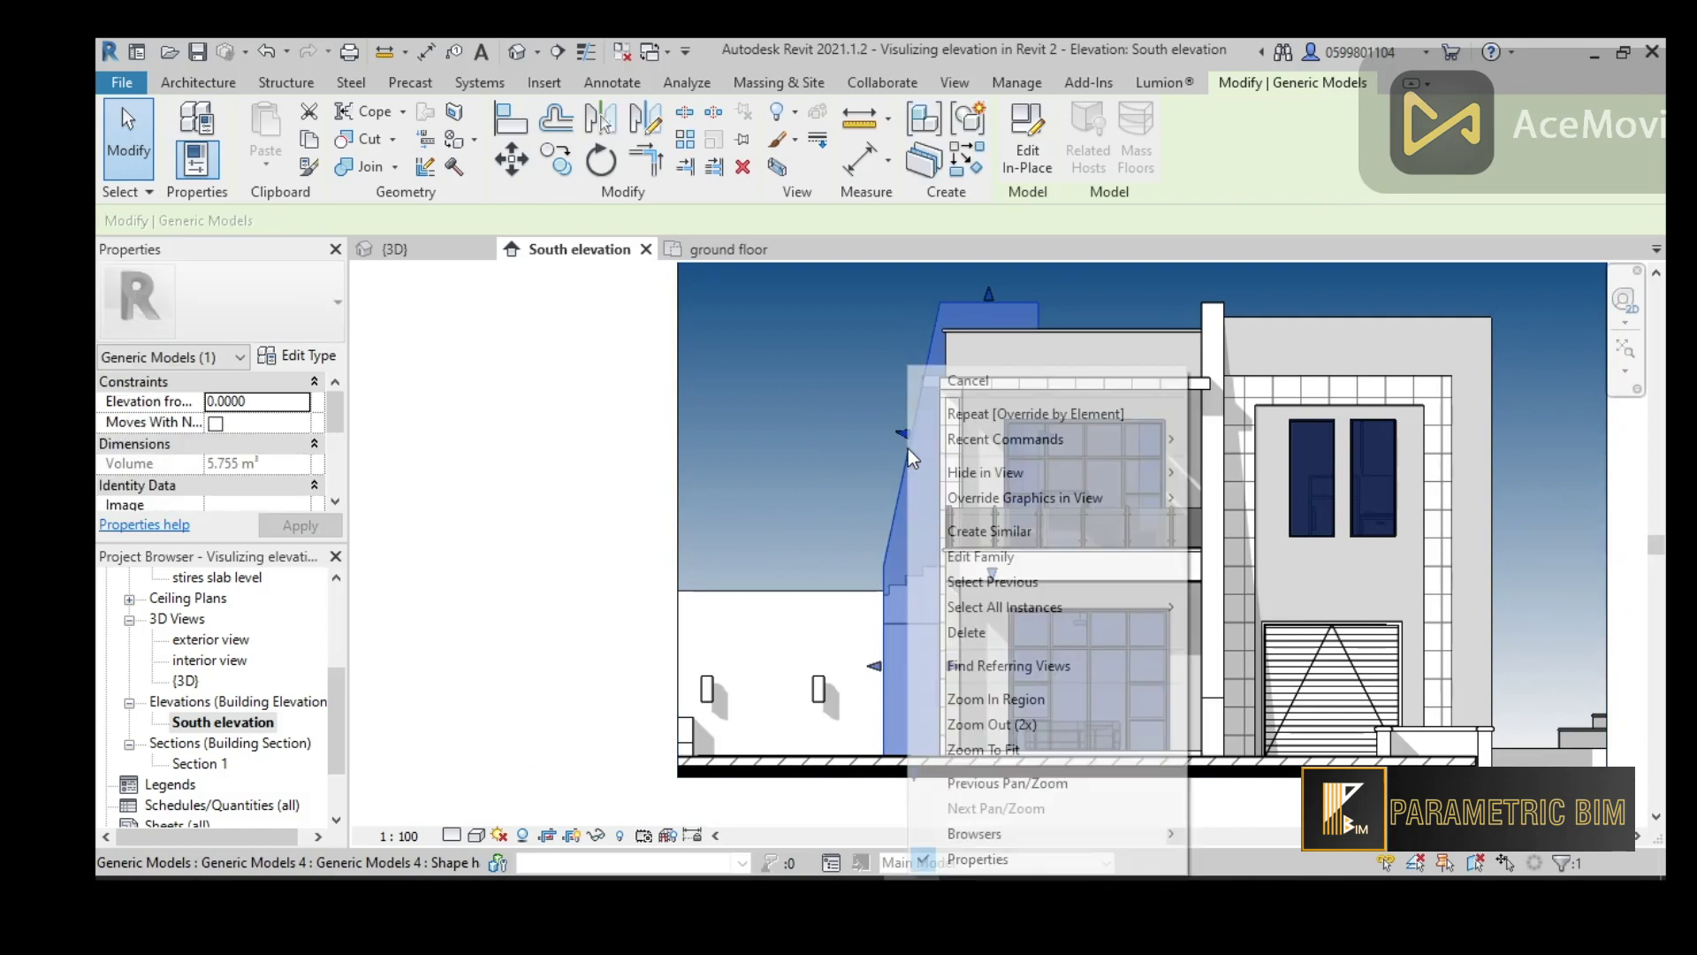
mouse_move(1105, 472)
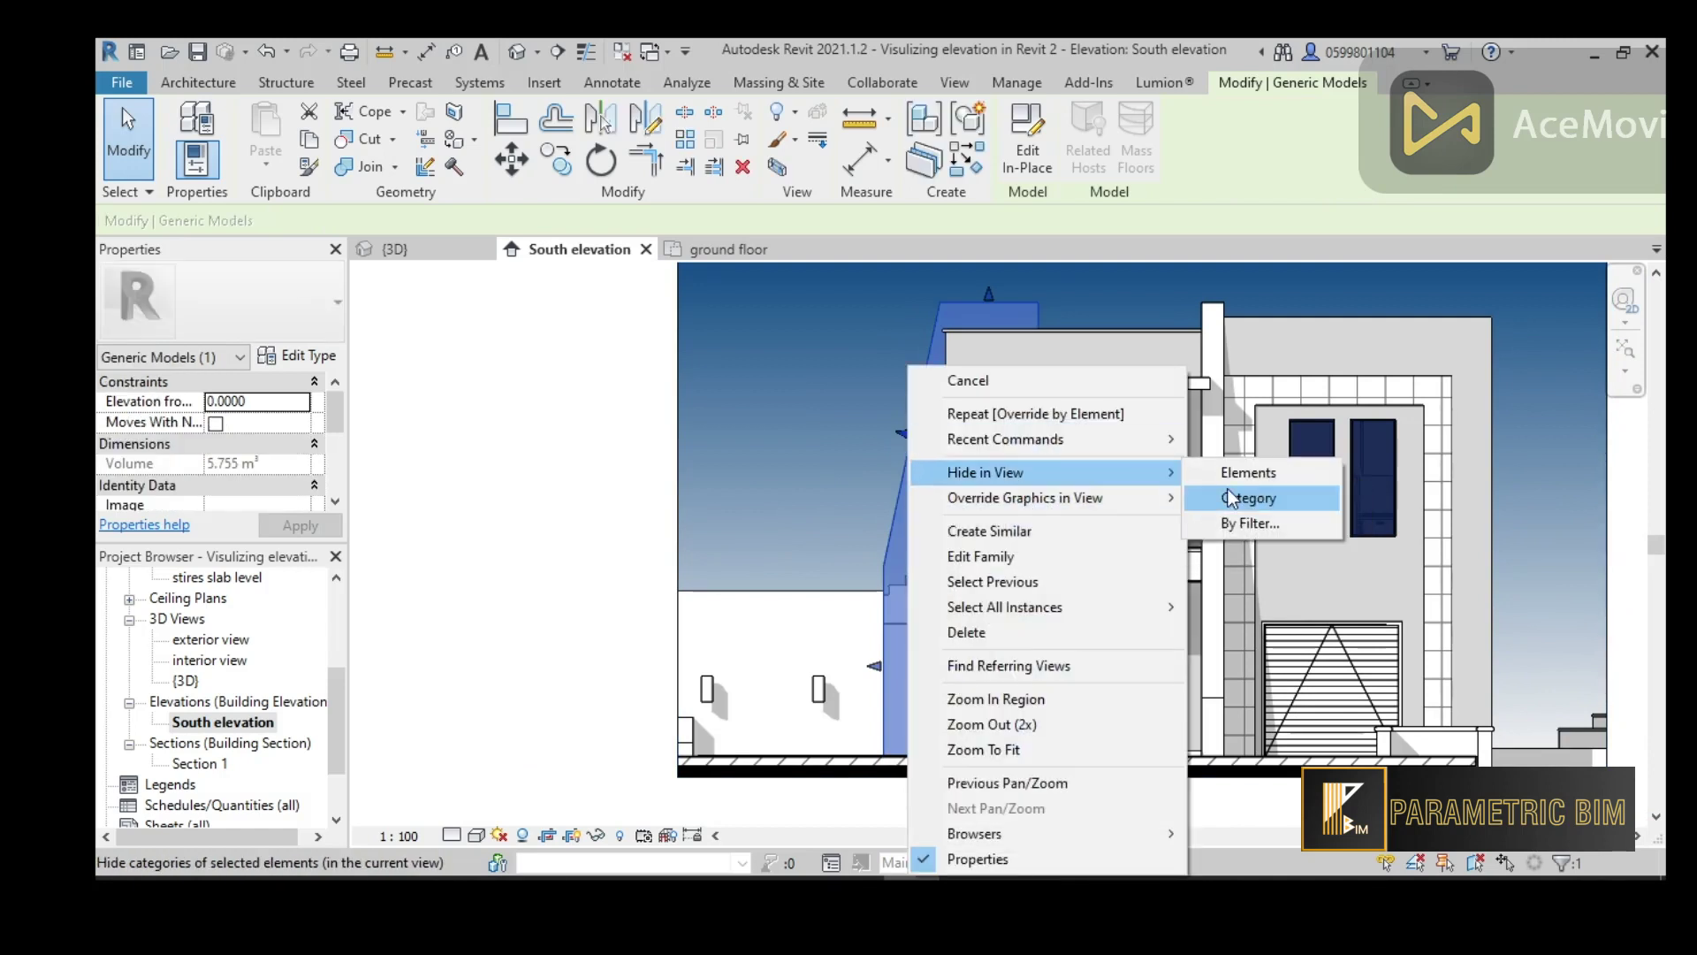
mouse_move(1149, 497)
left_click(1237, 496)
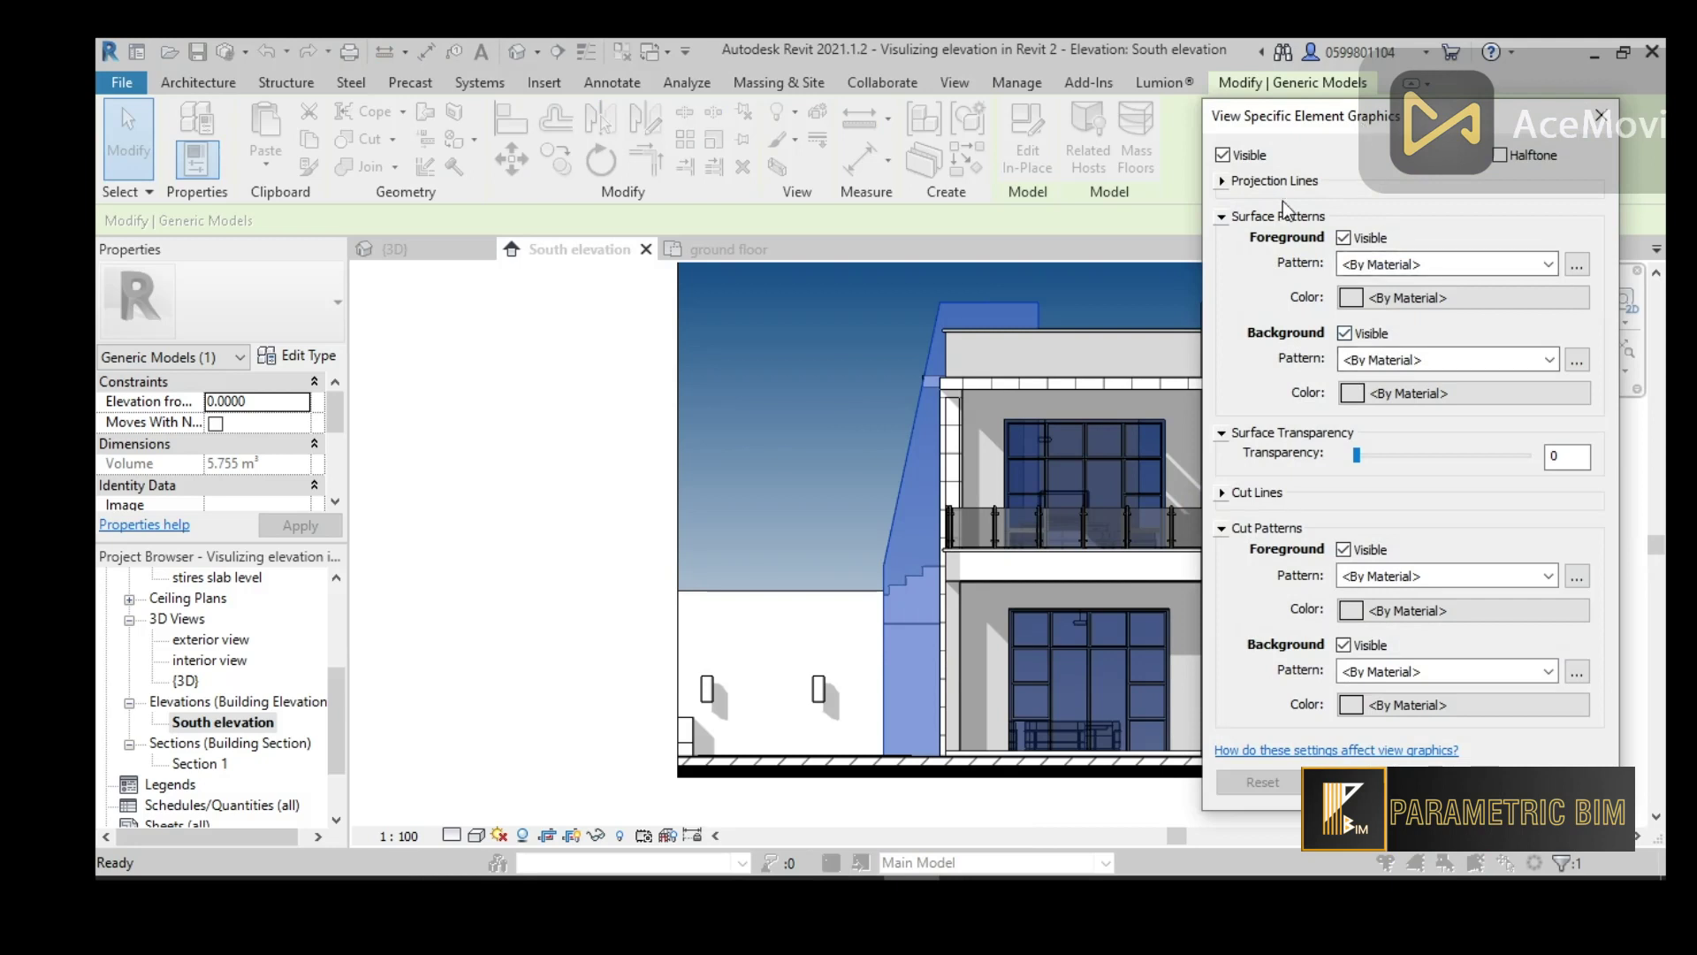
left_click(1547, 265)
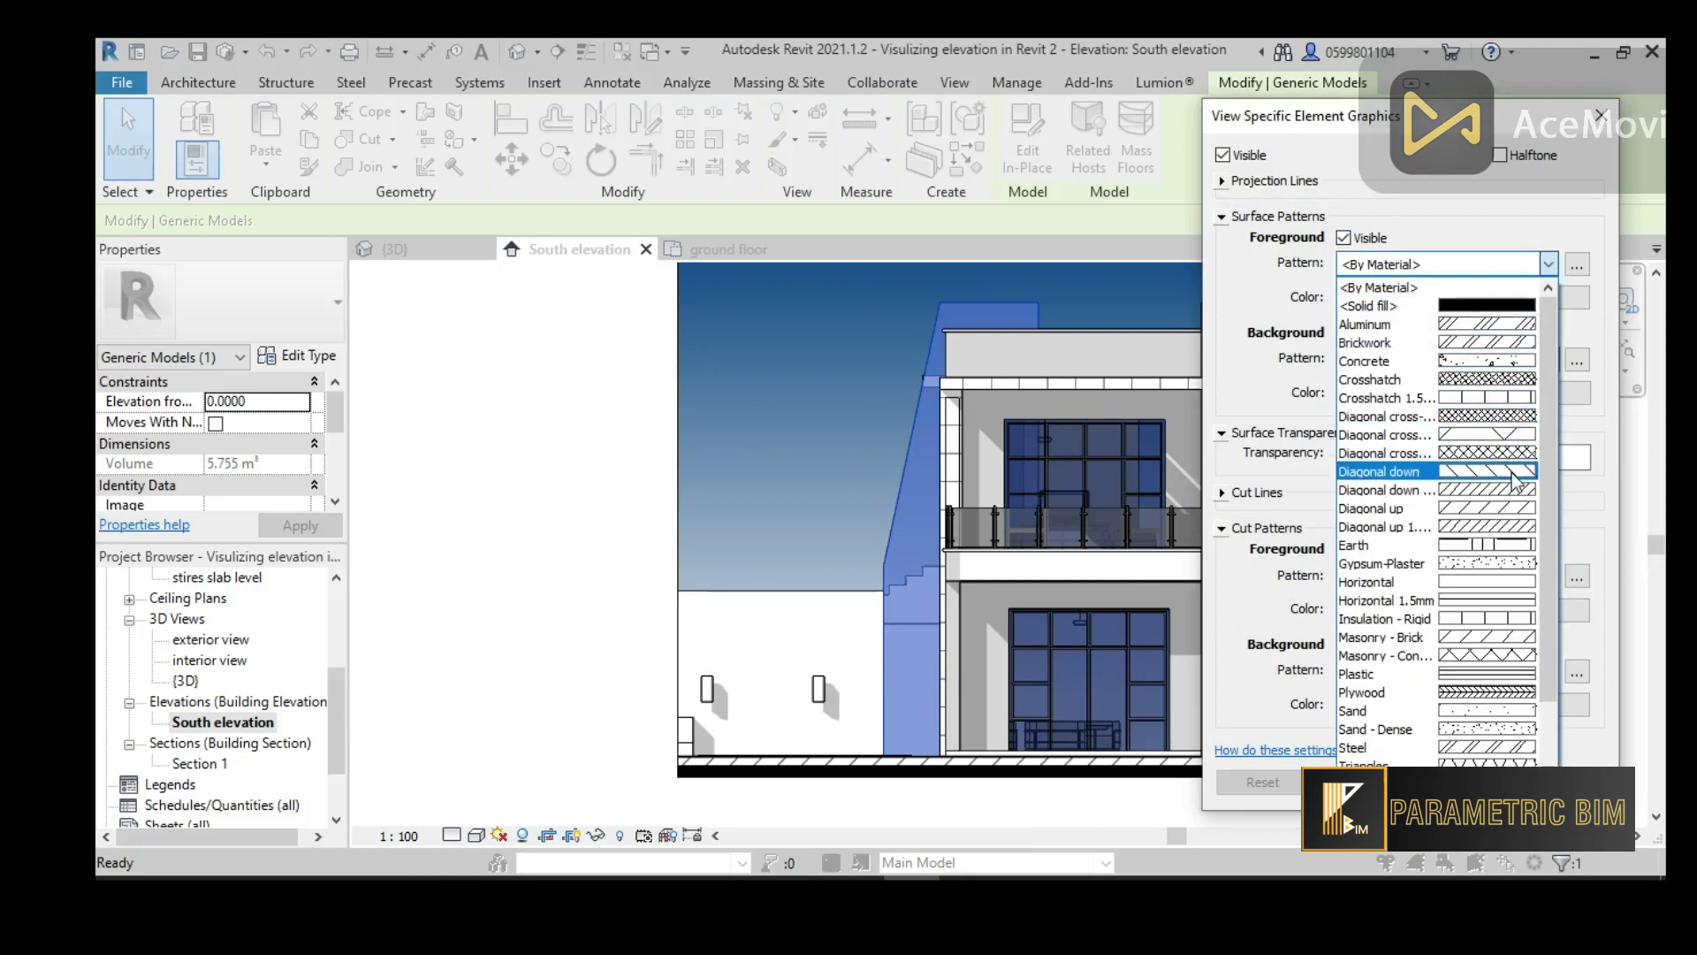
left_click(1493, 618)
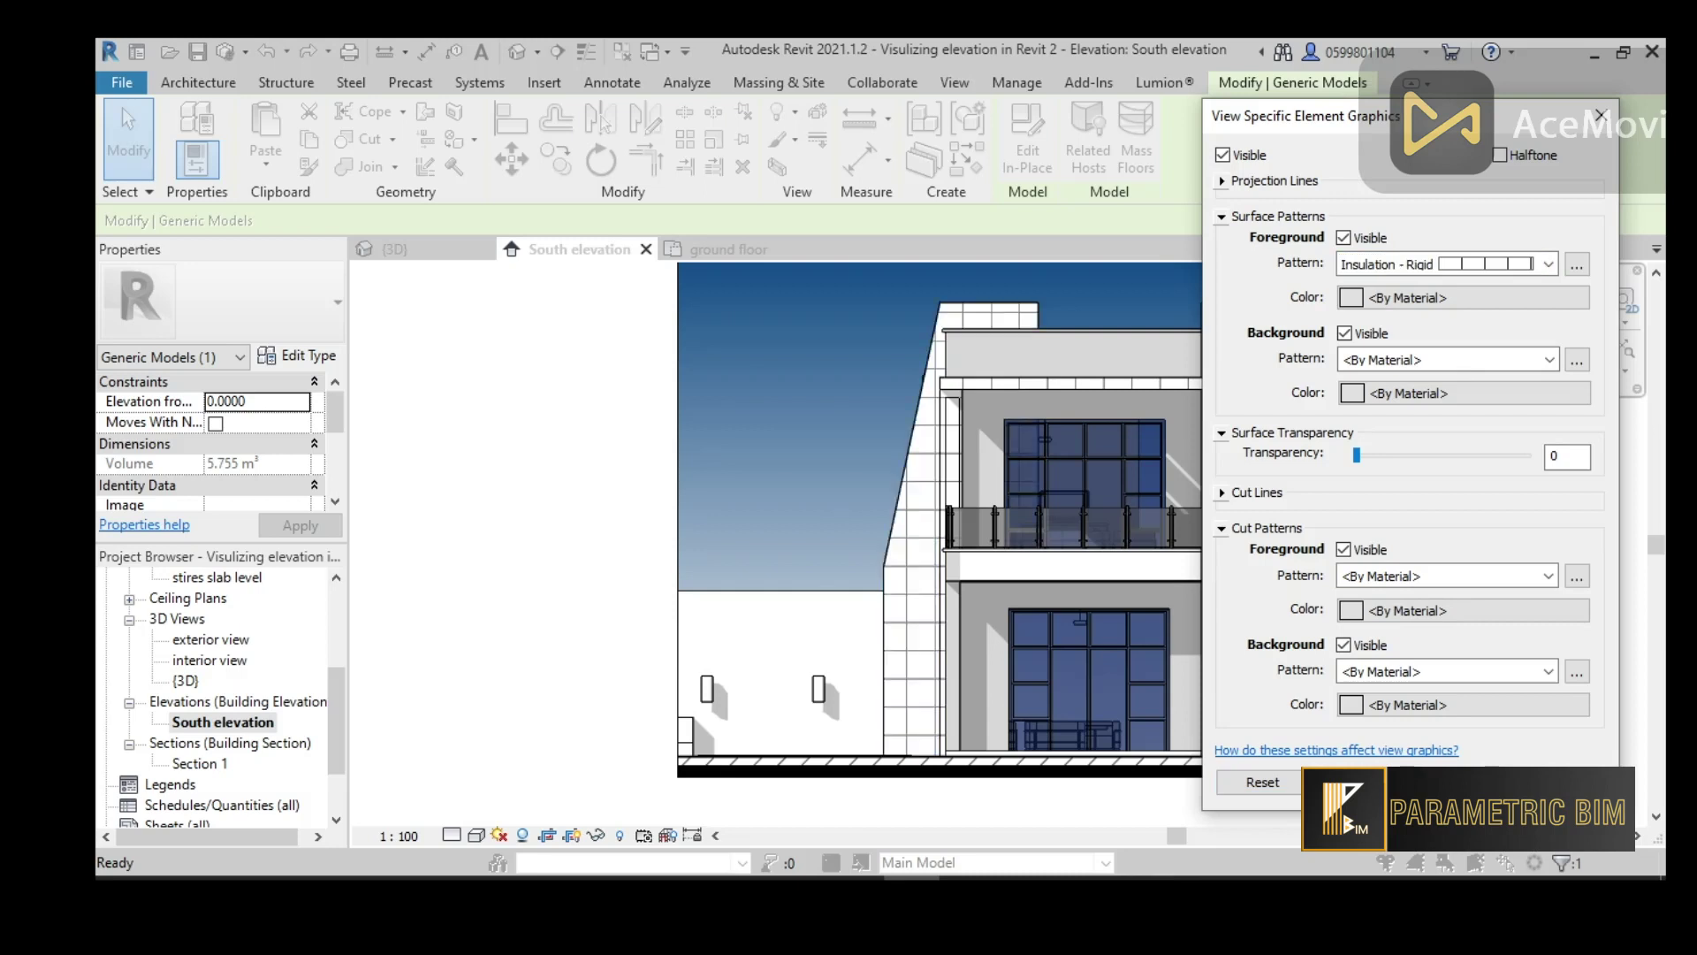
left_click(1361, 782)
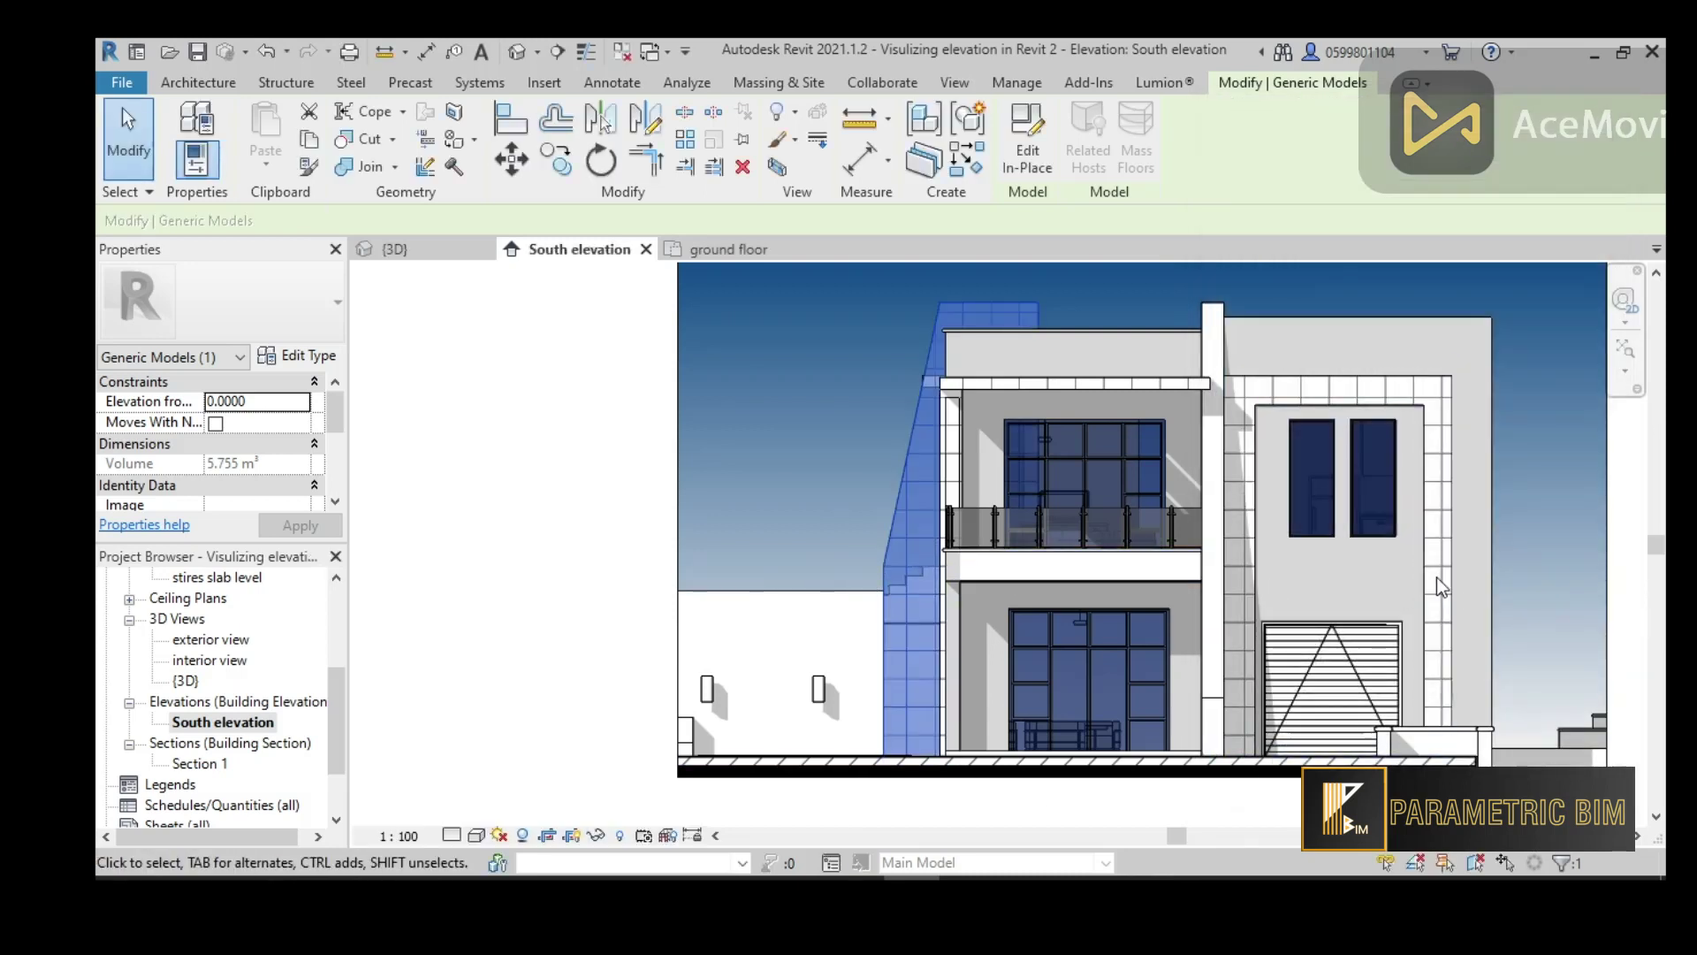
key("Escape")
Override the low side wall with lamps by element, with Horizontal 1.5mm as its surface foreground pattern
middle_click_drag(592, 516, 555, 532)
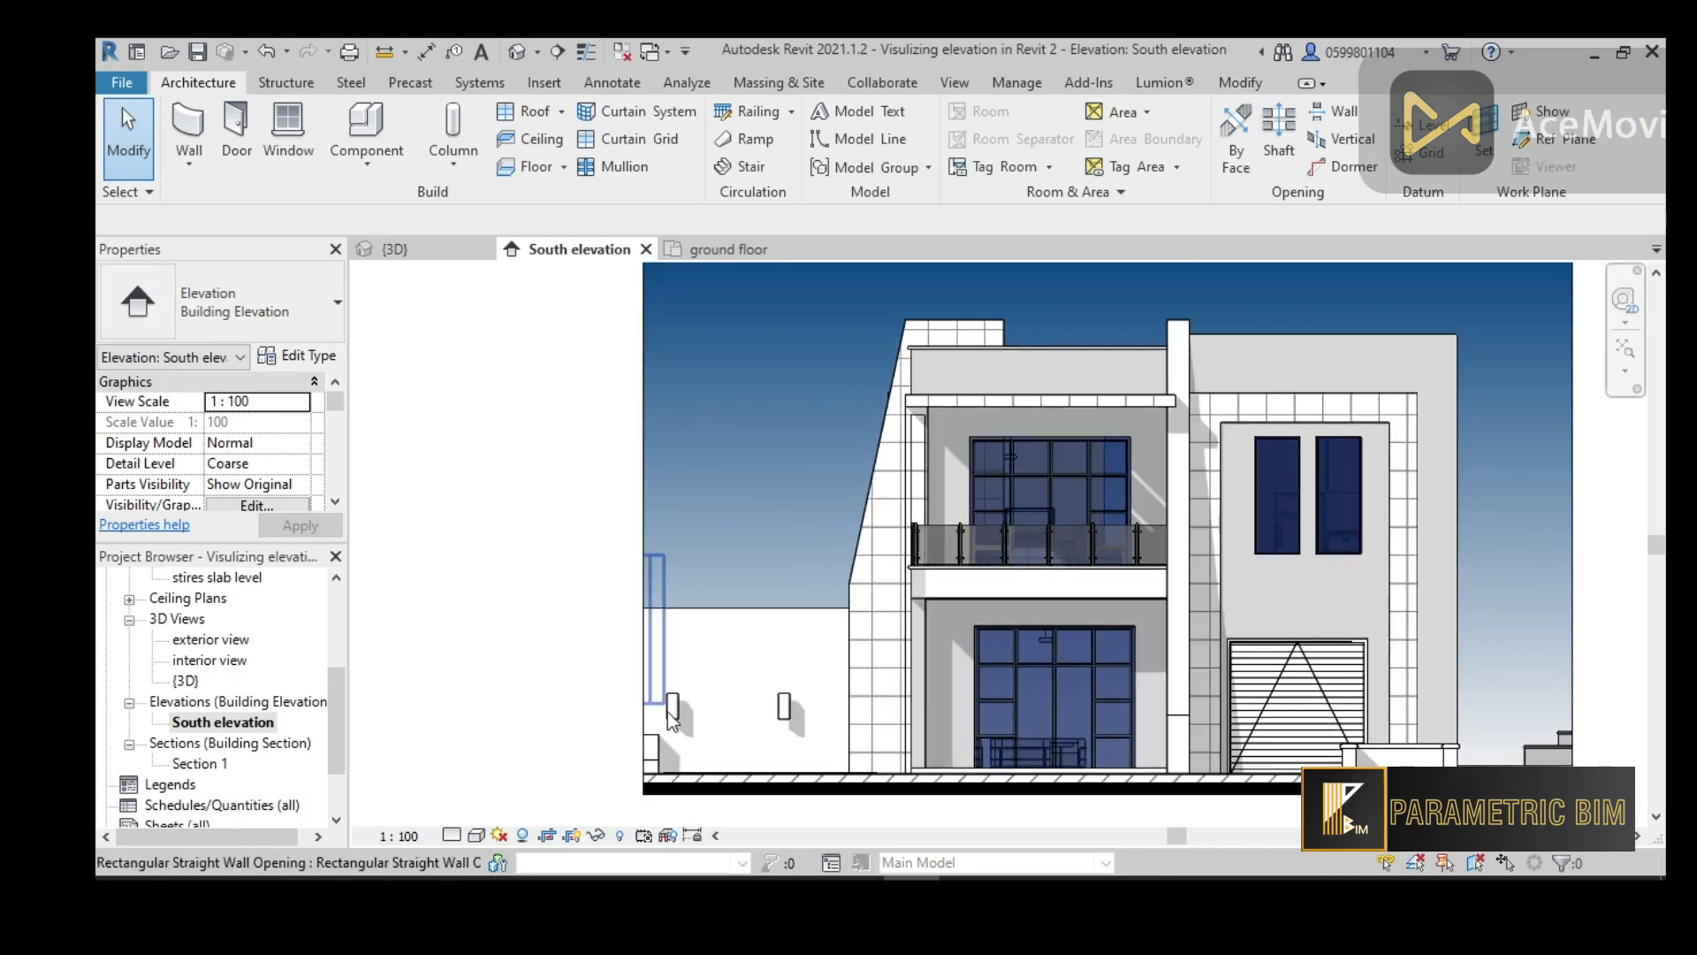
scroll(667, 713, "up", 2)
left_click(761, 569)
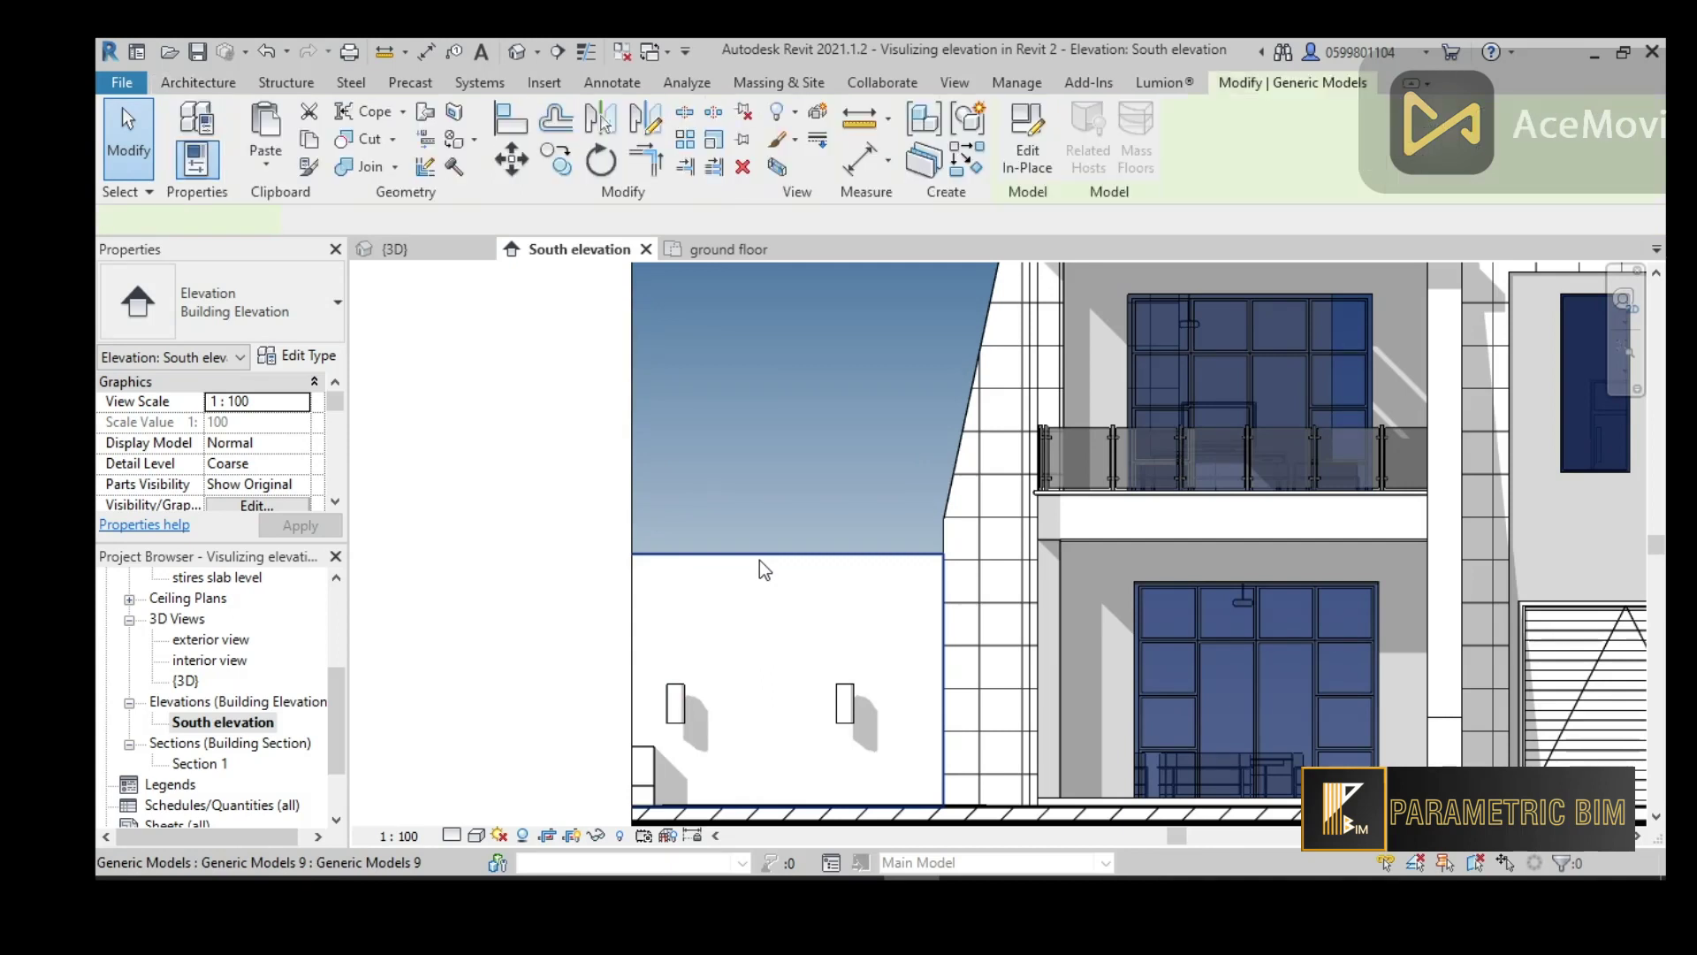
right_click(764, 570)
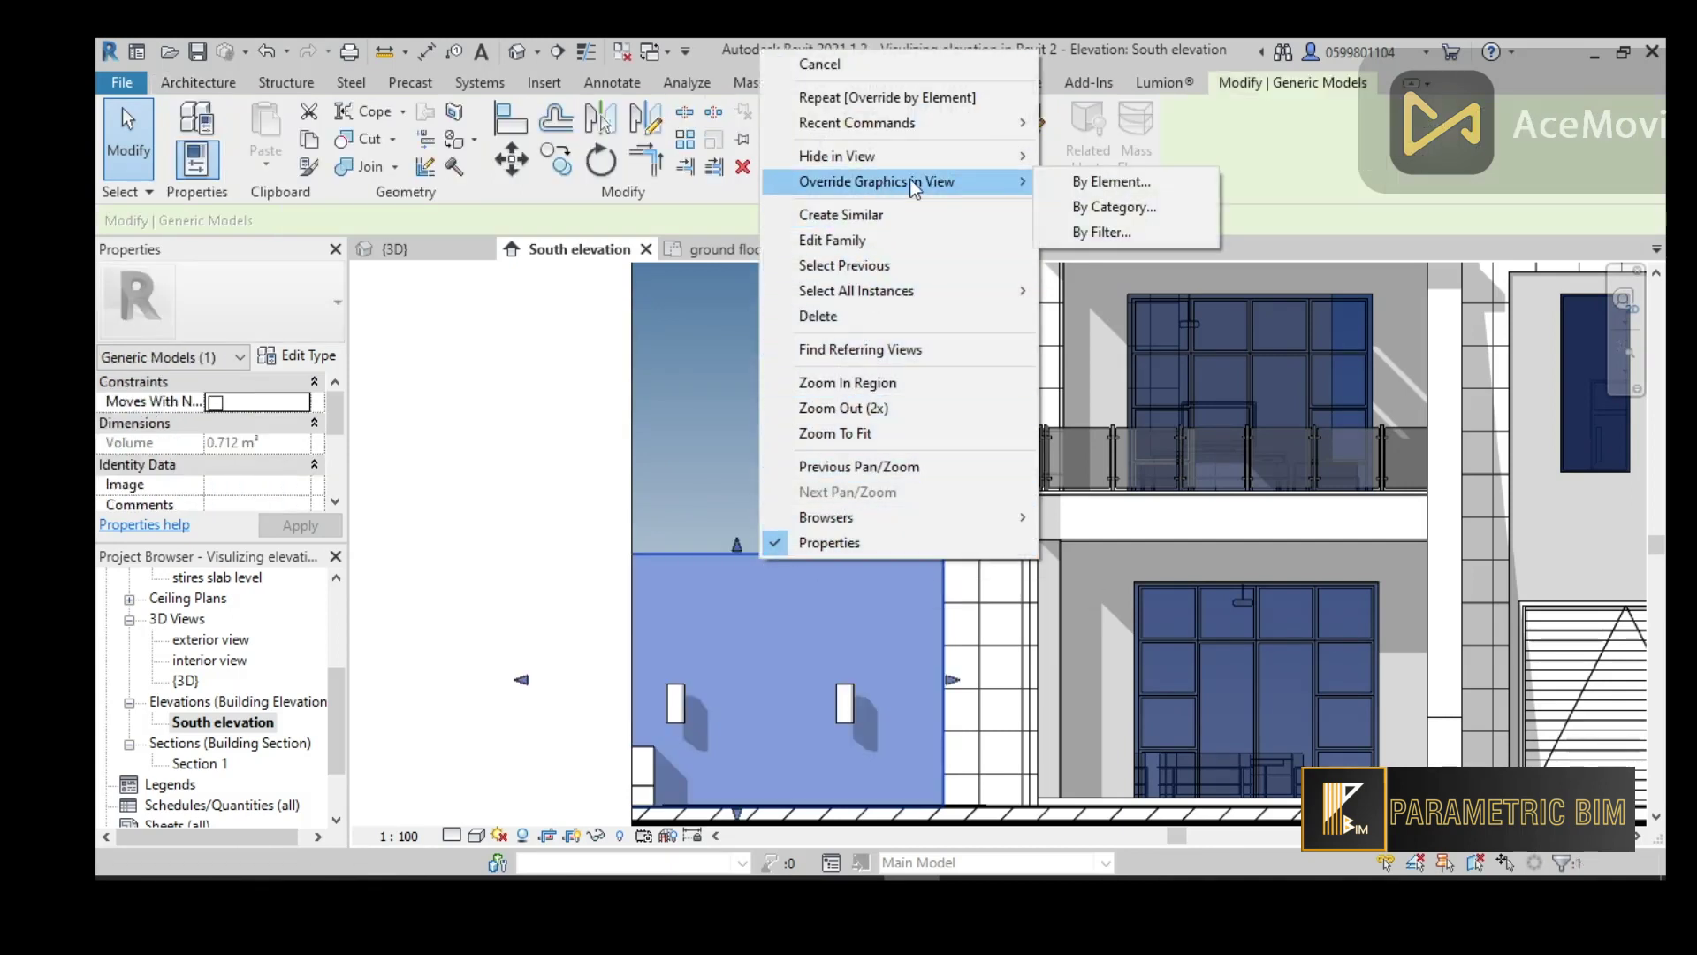
left_click(1106, 177)
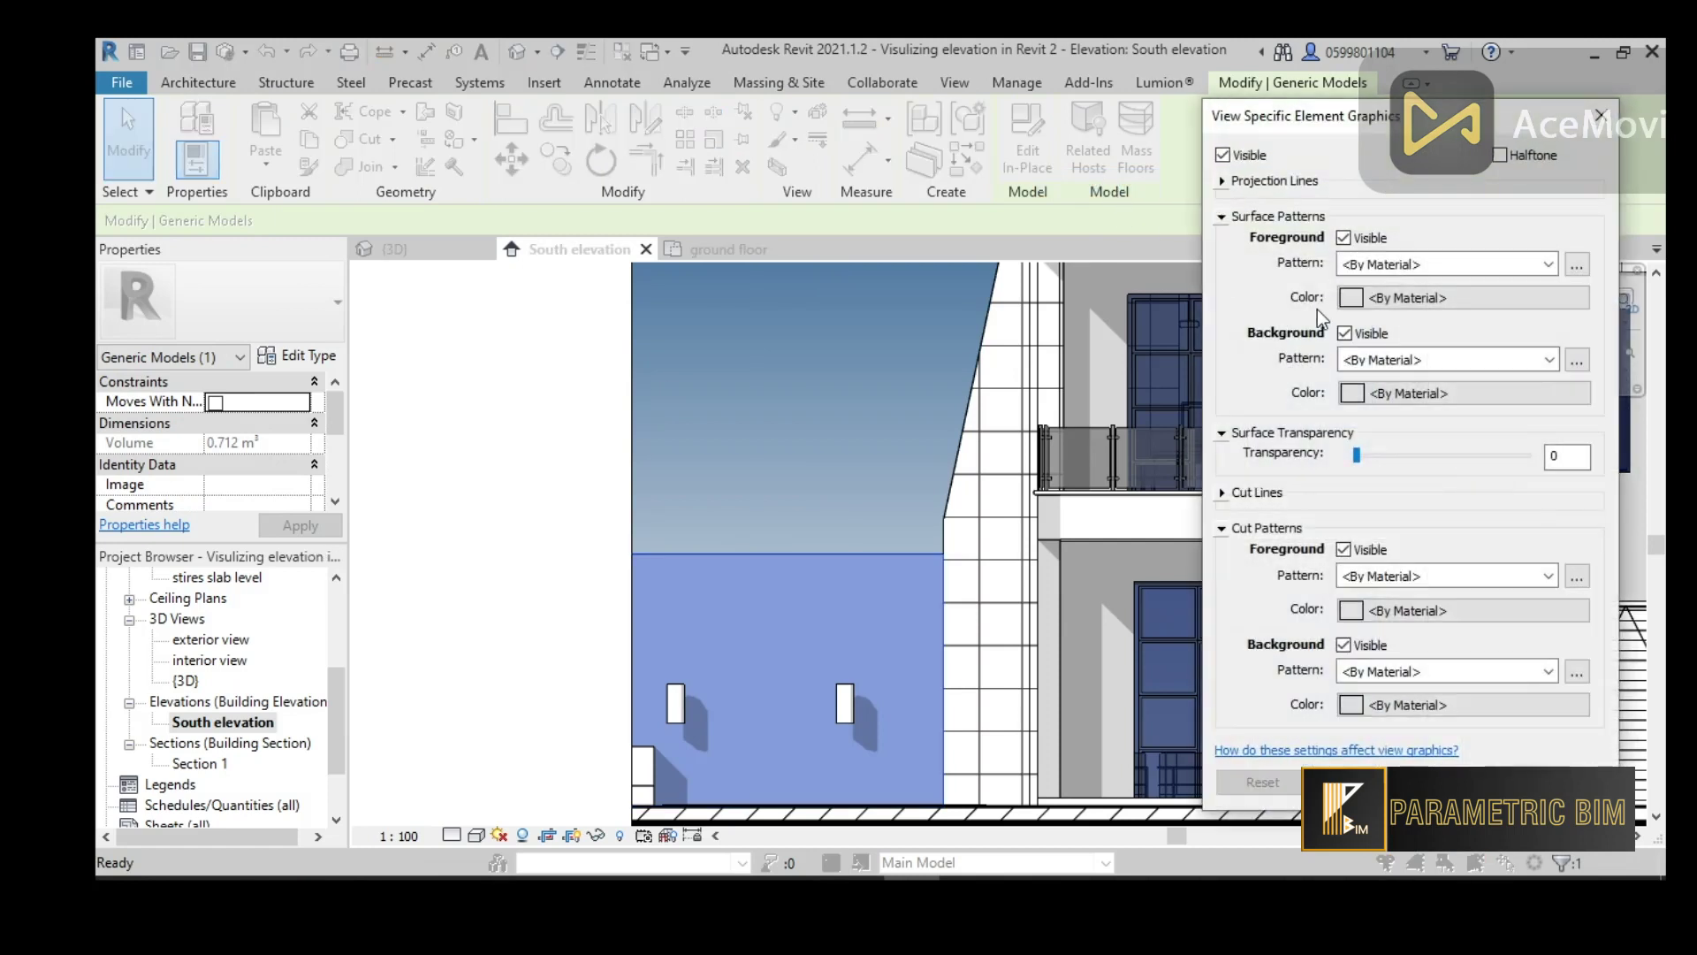
left_click(1512, 264)
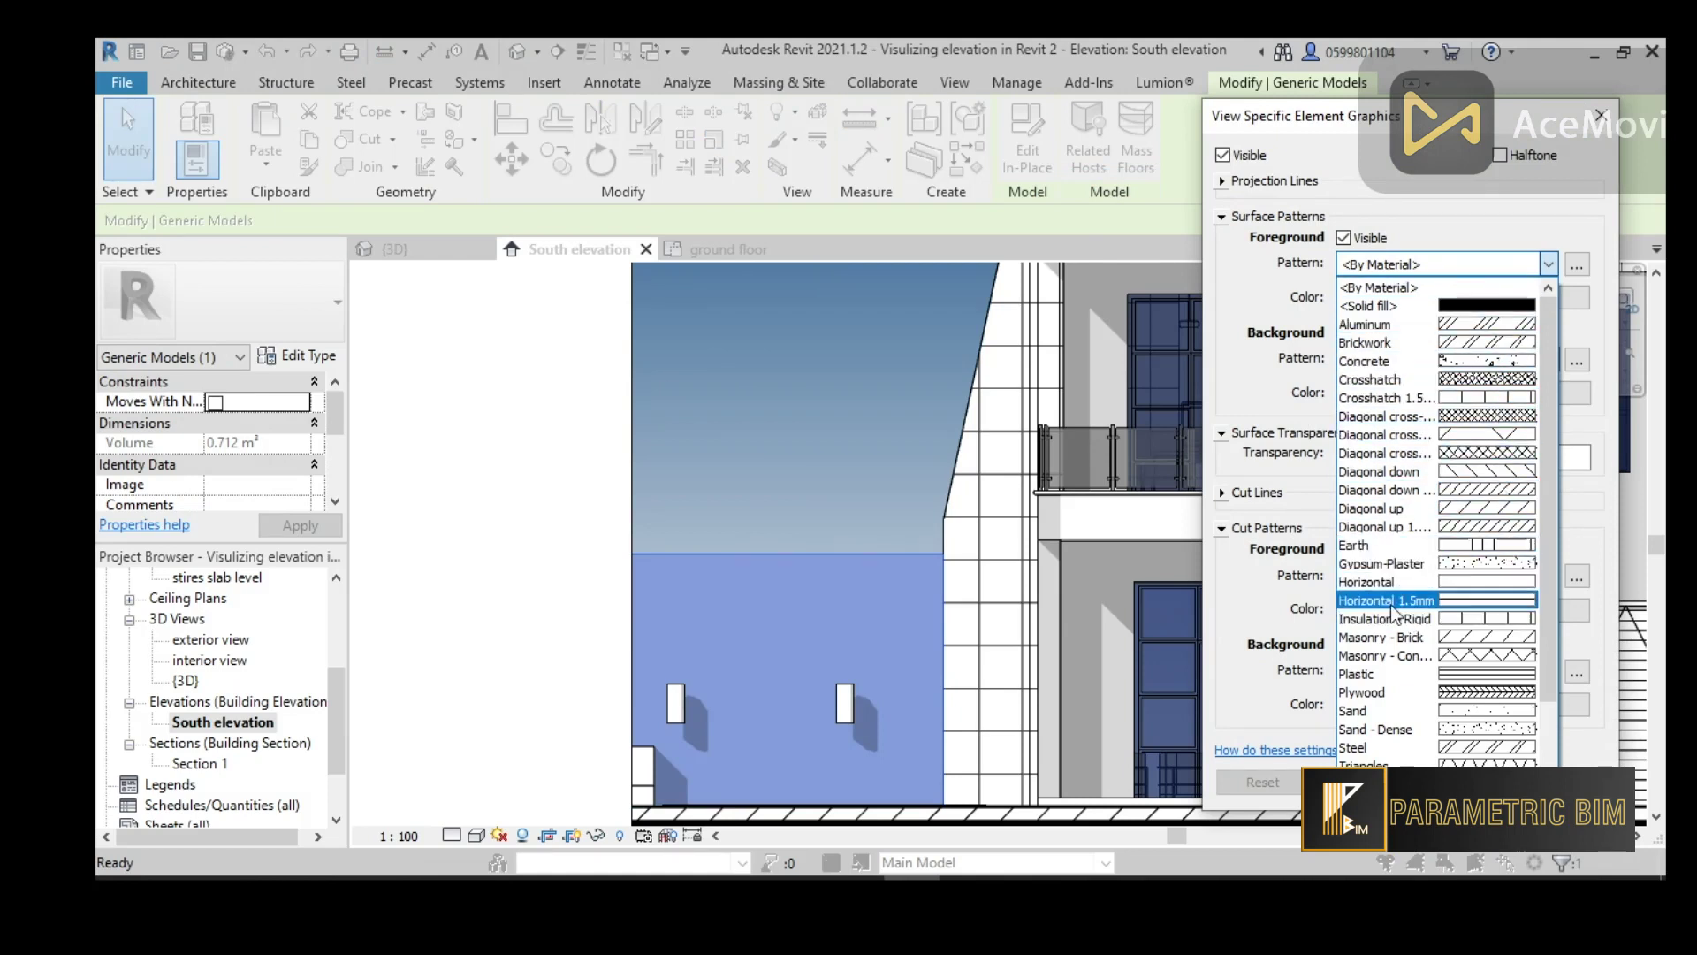
left_click(1451, 599)
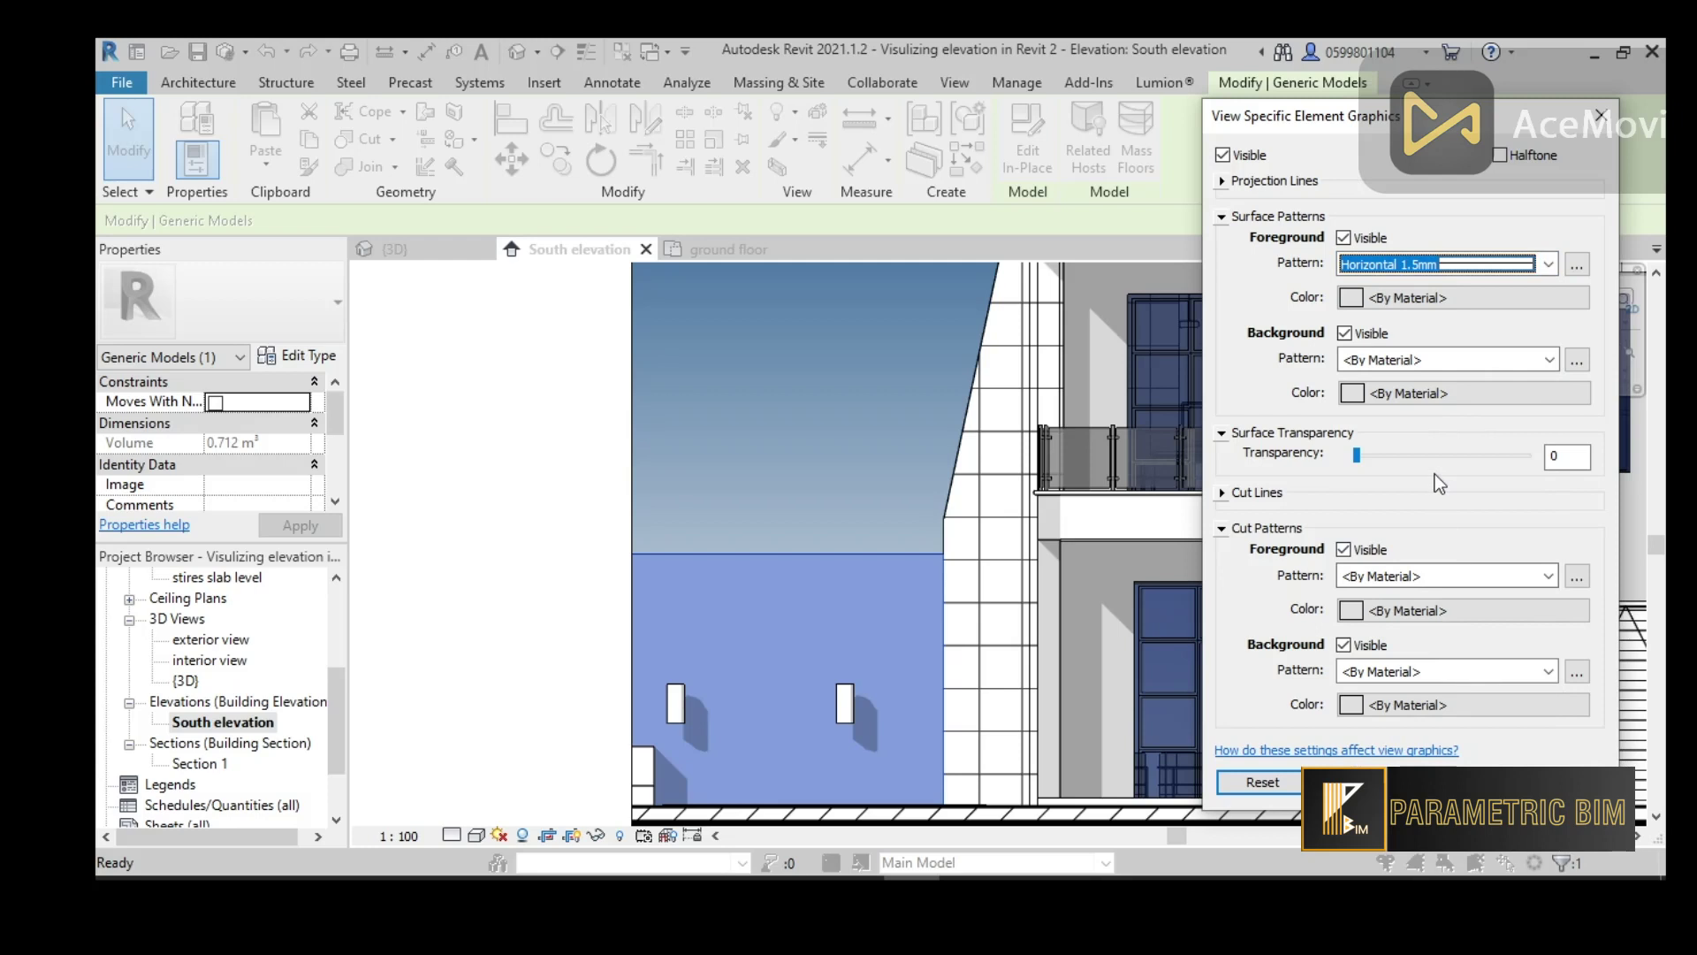
left_click(1348, 781)
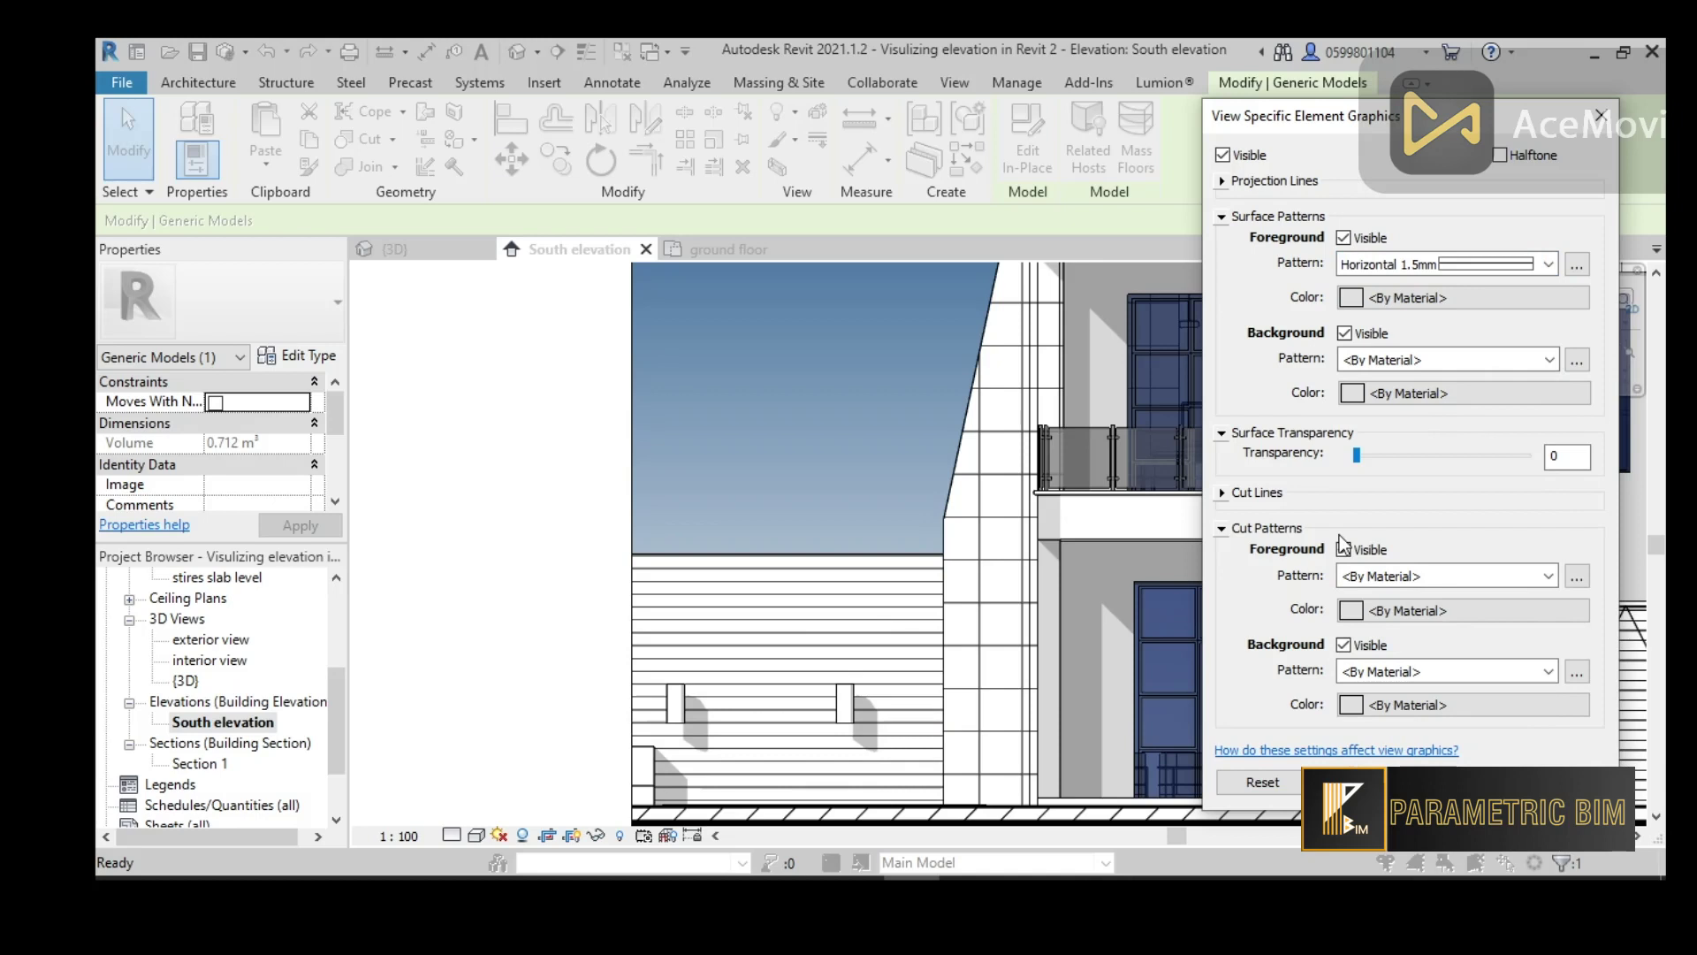
Set the side wall's surface foreground pattern color to brown RGB 123-087-004, accept the override and clear the selection
left_click(1360, 296)
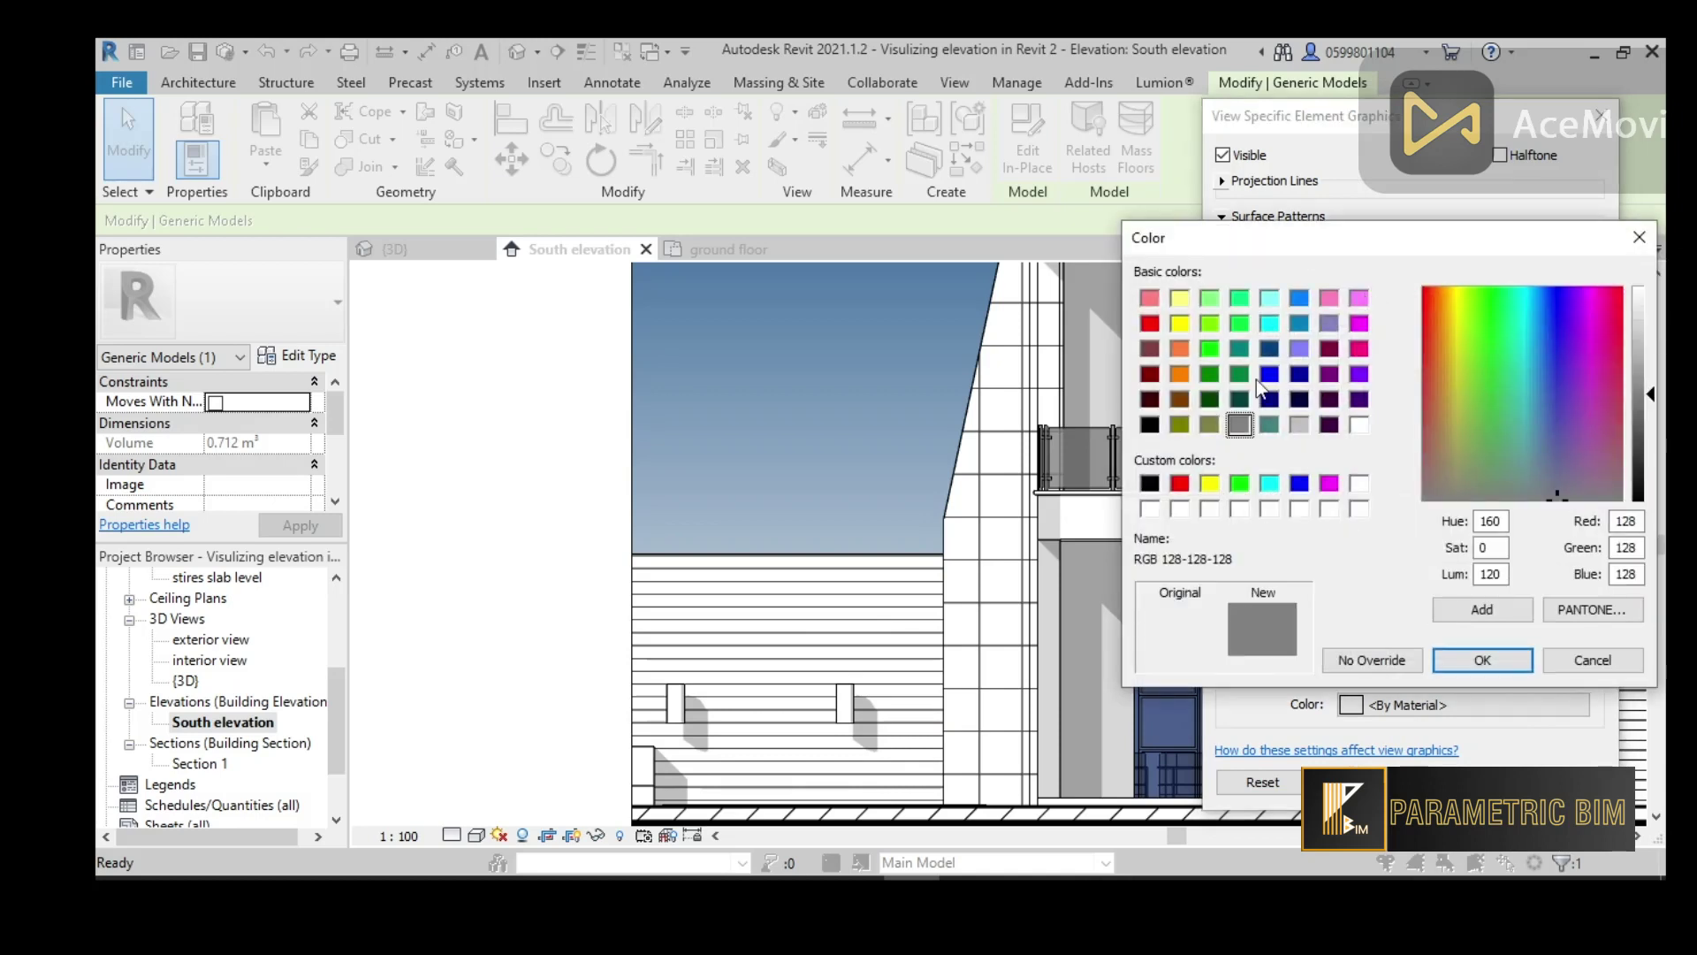
left_click(1180, 400)
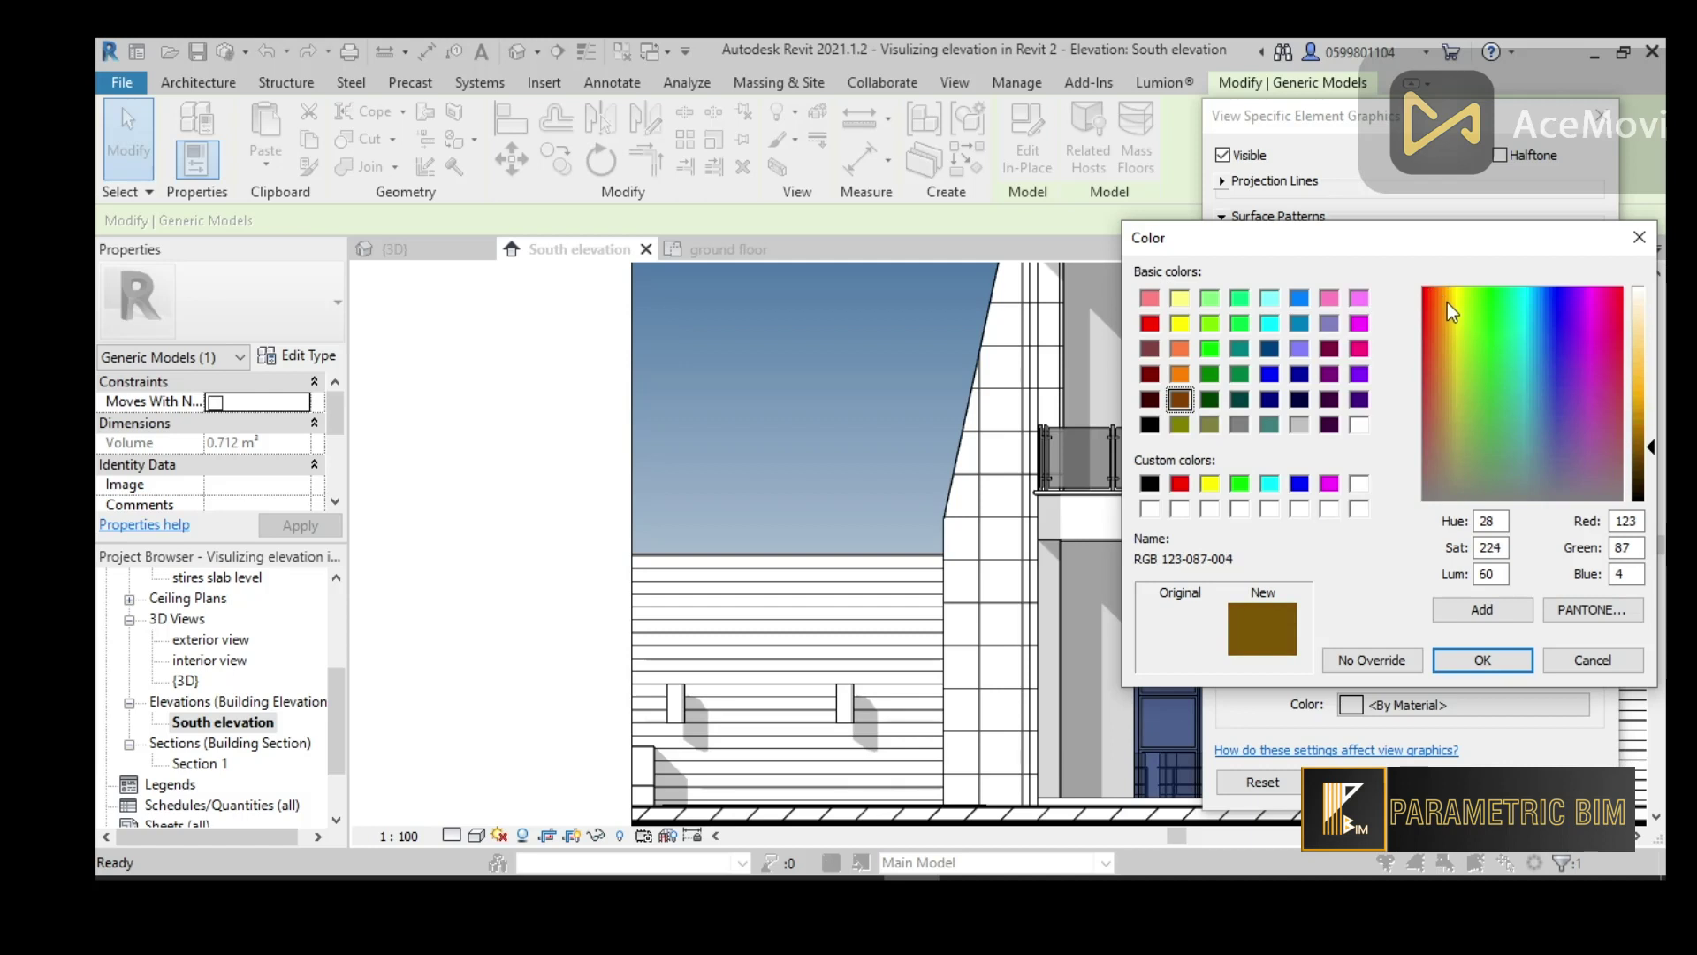
left_click(1508, 663)
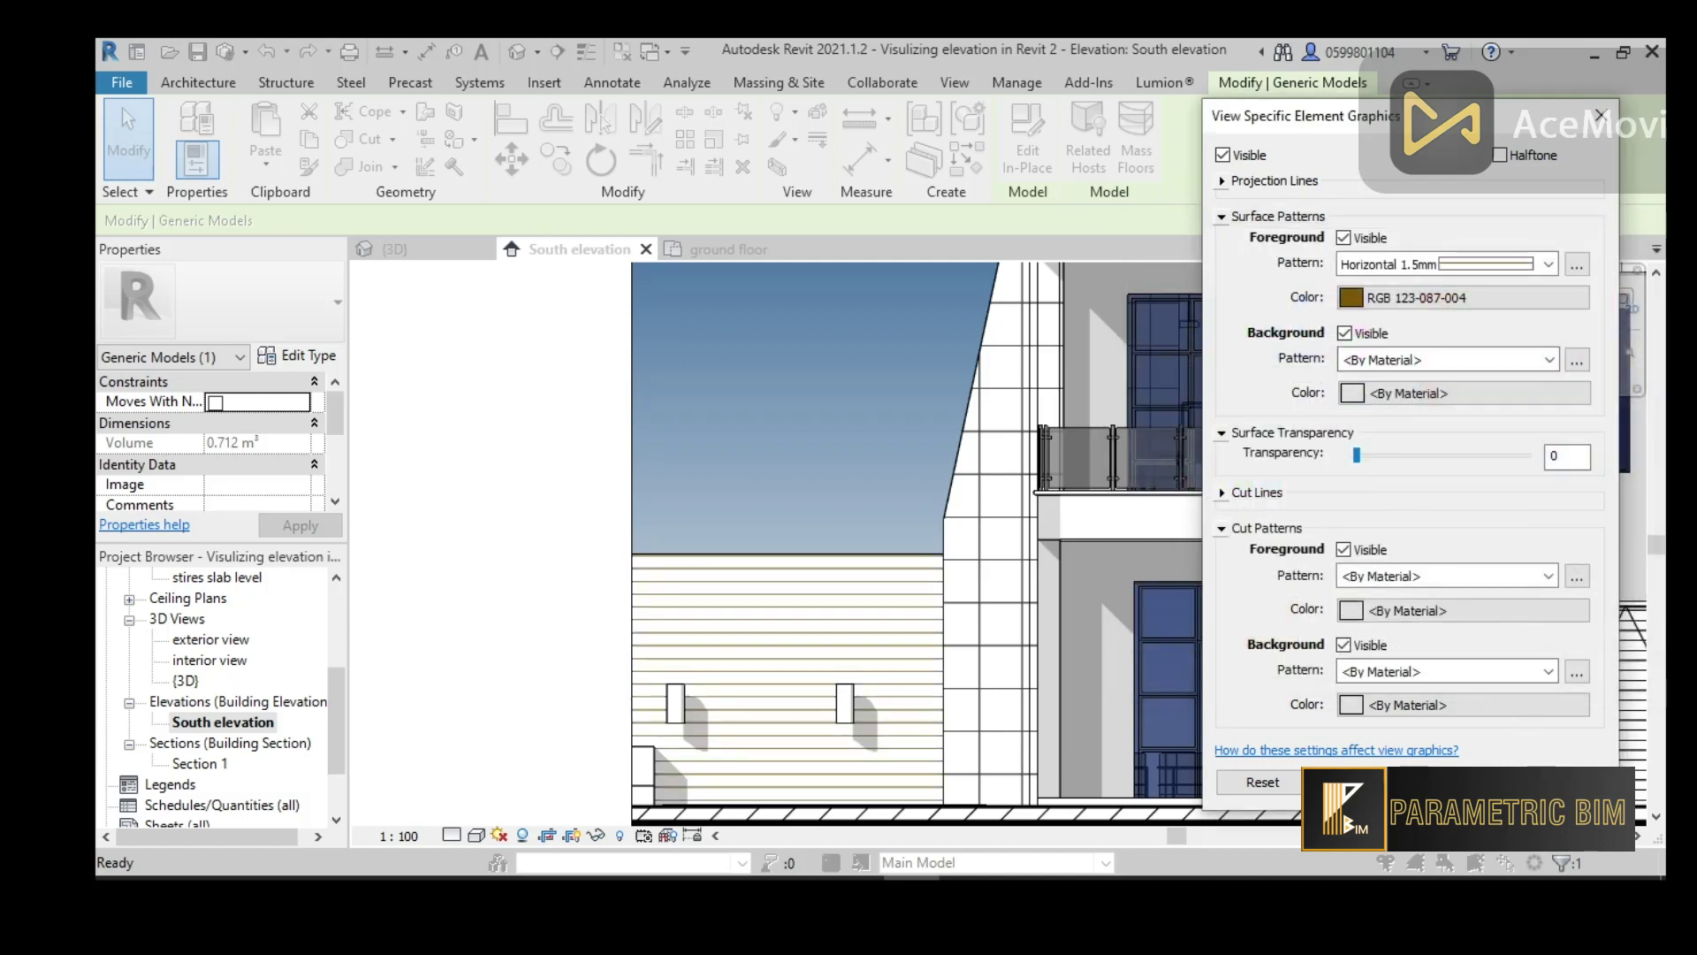
key("Return")
scroll(607, 543, "down", 4)
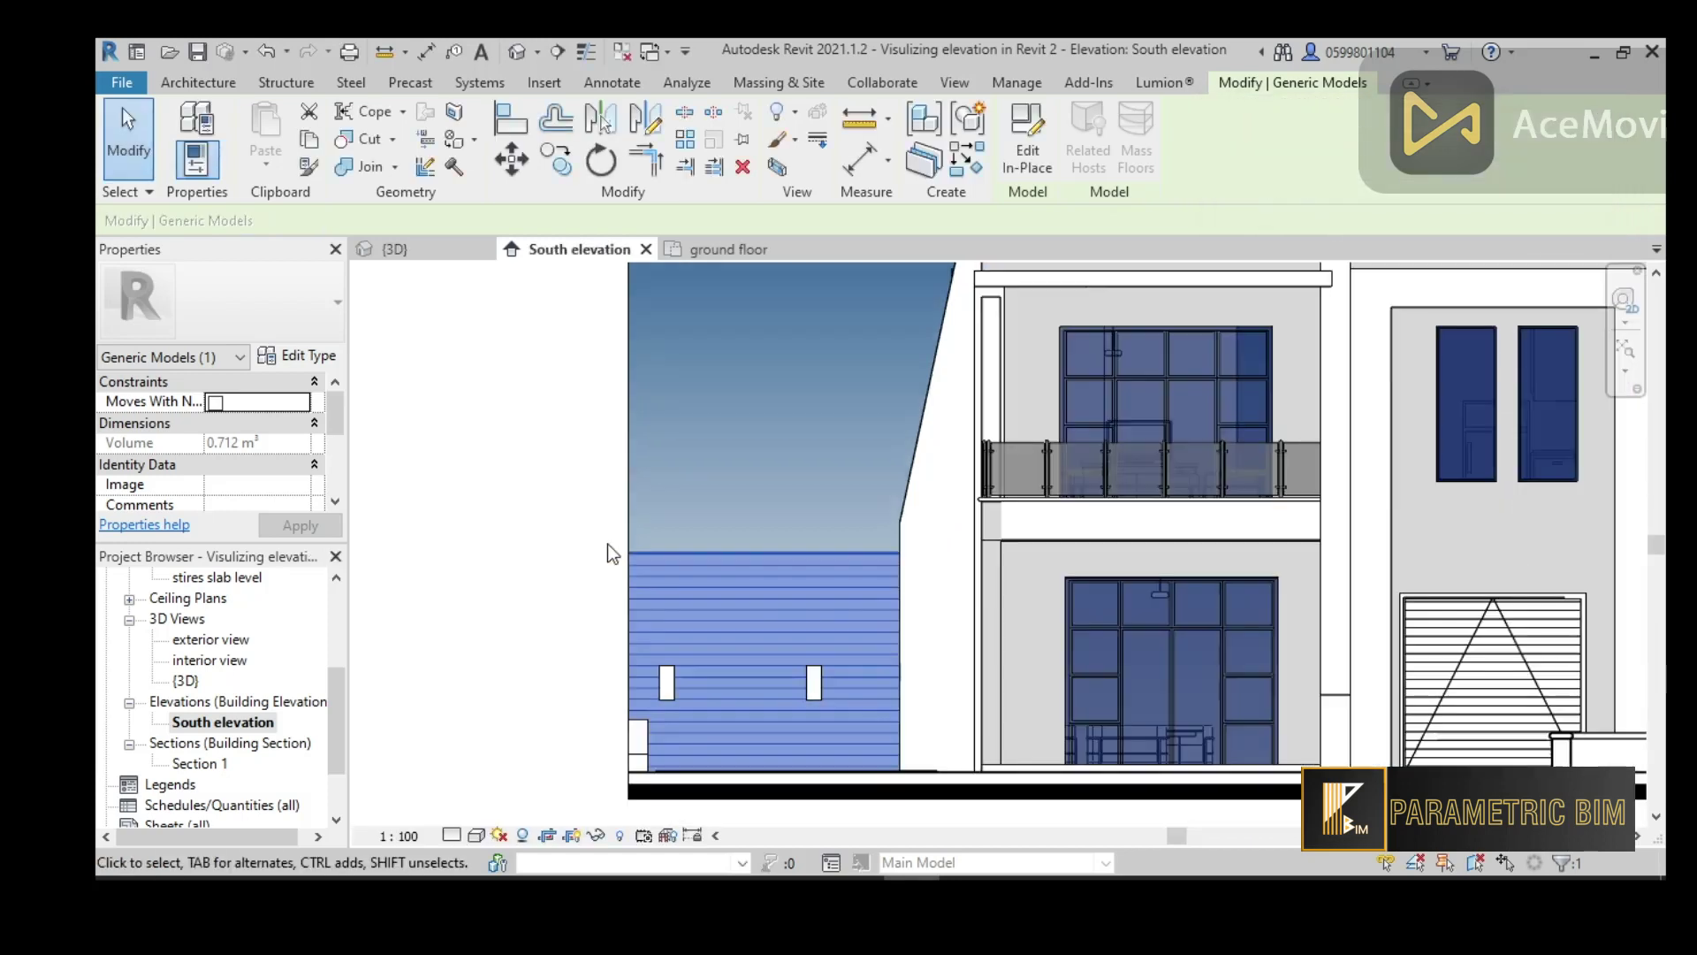
left_click(580, 650)
middle_click_drag(580, 576, 560, 603)
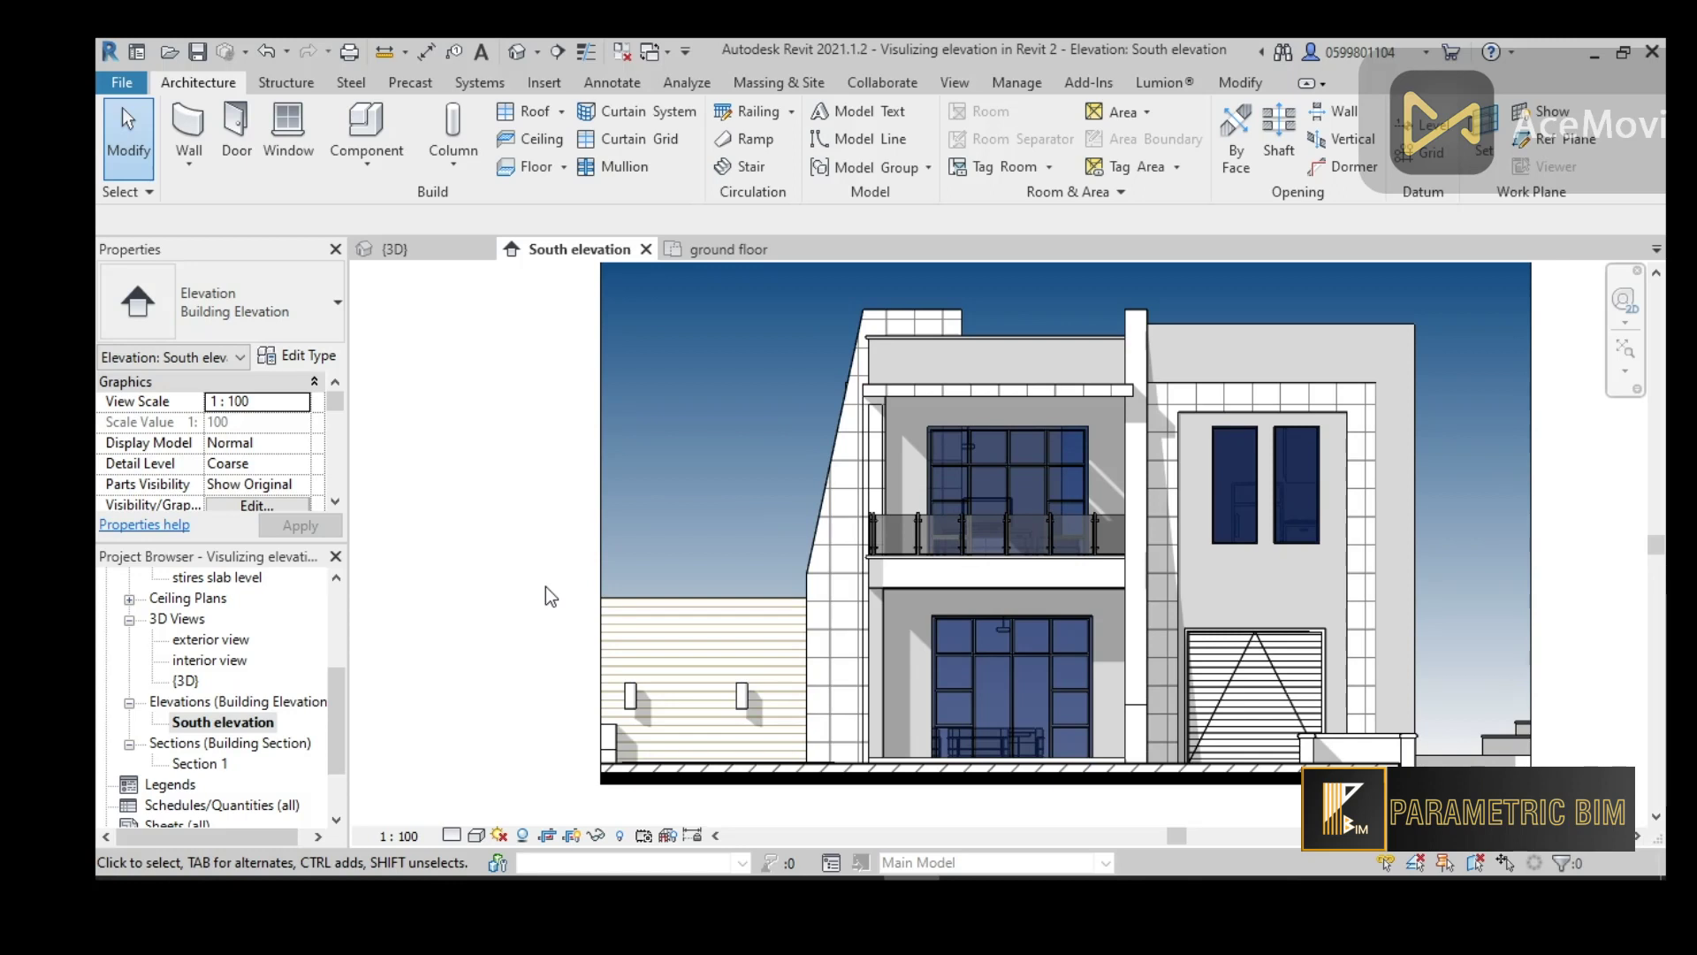
Switch to the 3D view and examine the front yard, gate and planters around the house
left_click_drag(333, 696, 332, 606)
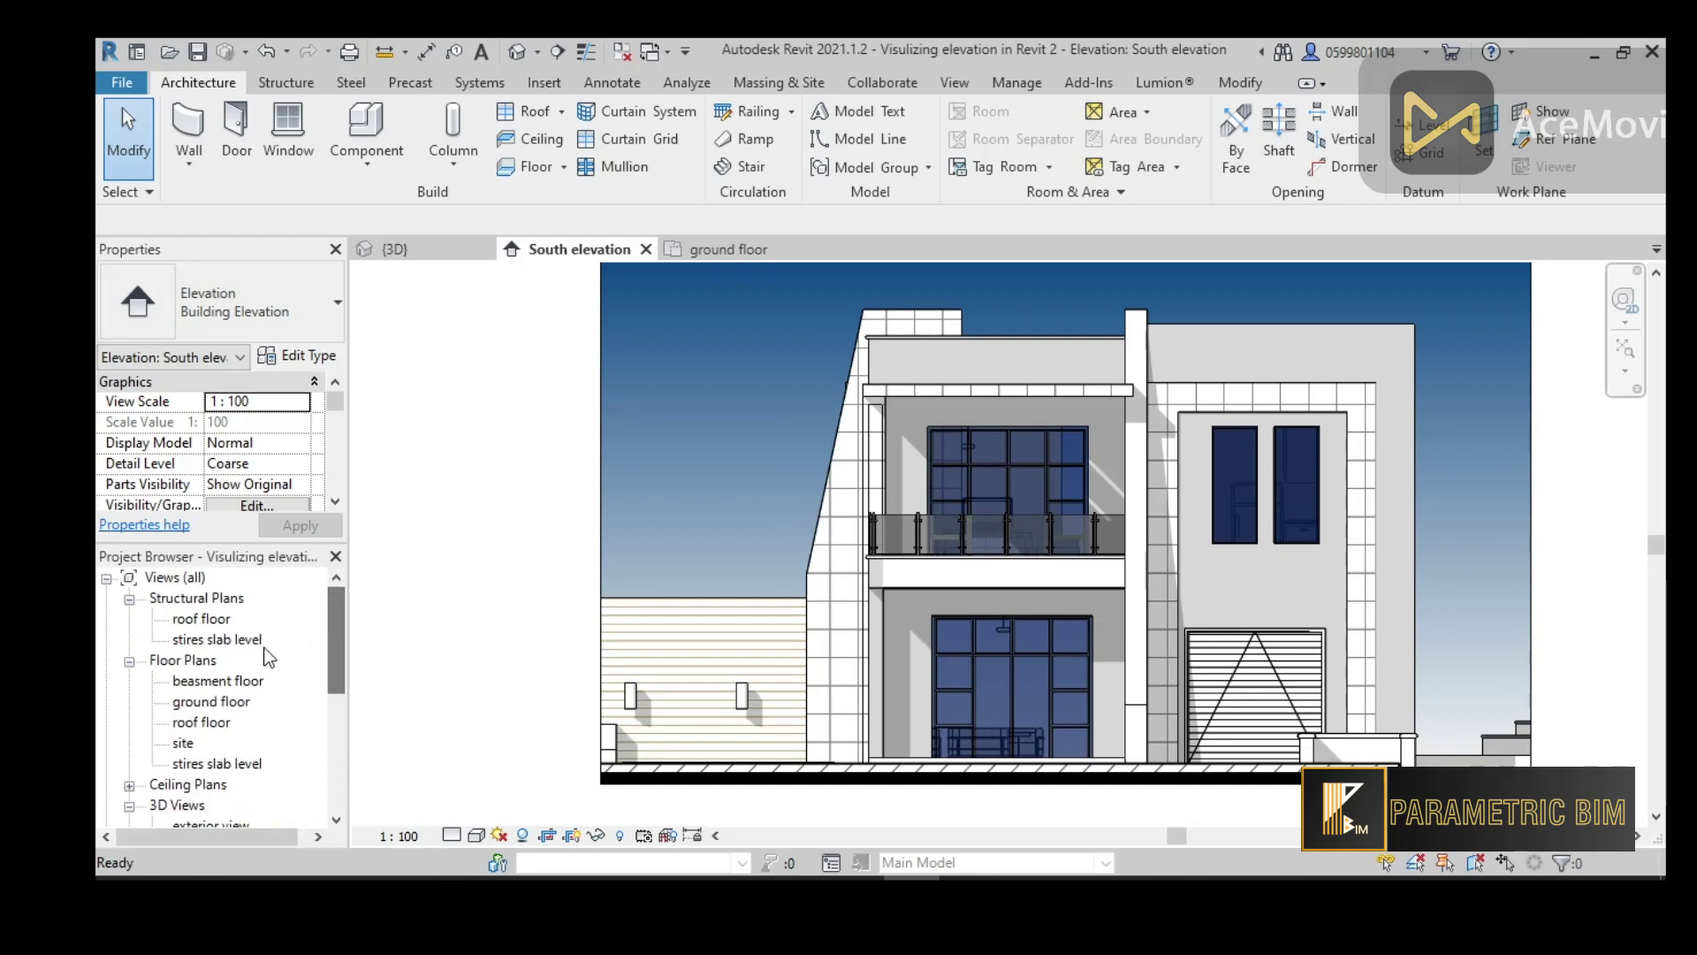
left_click(194, 702)
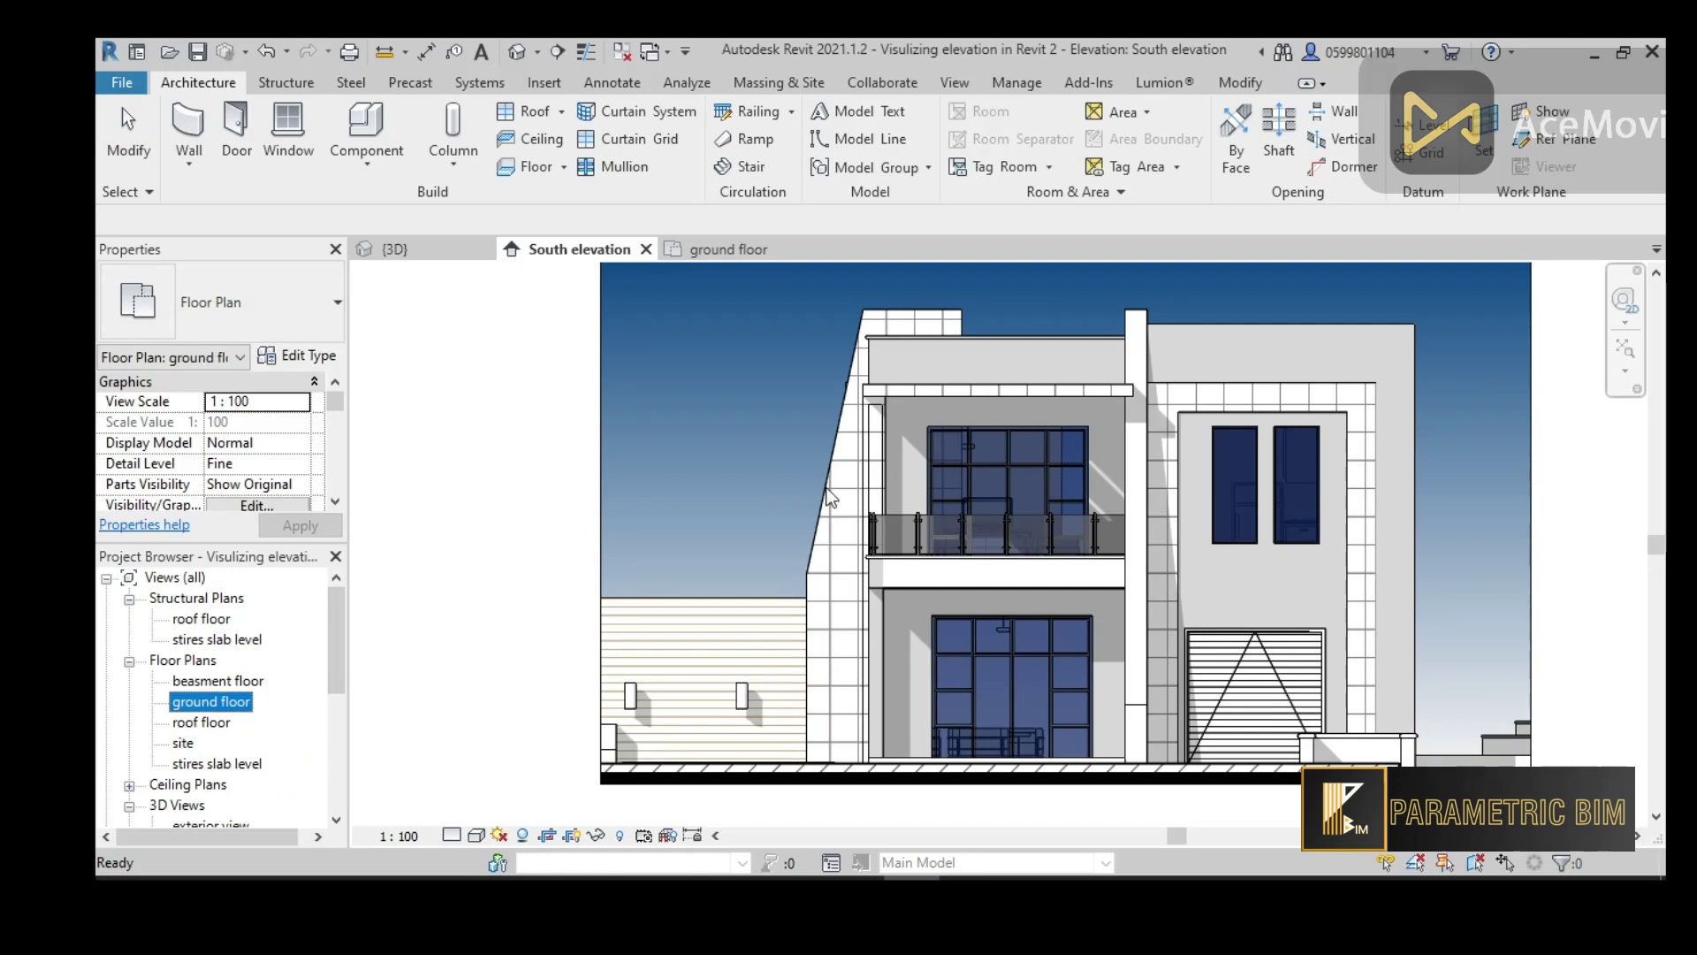
left_click(455, 244)
scroll(923, 543, "down", 3)
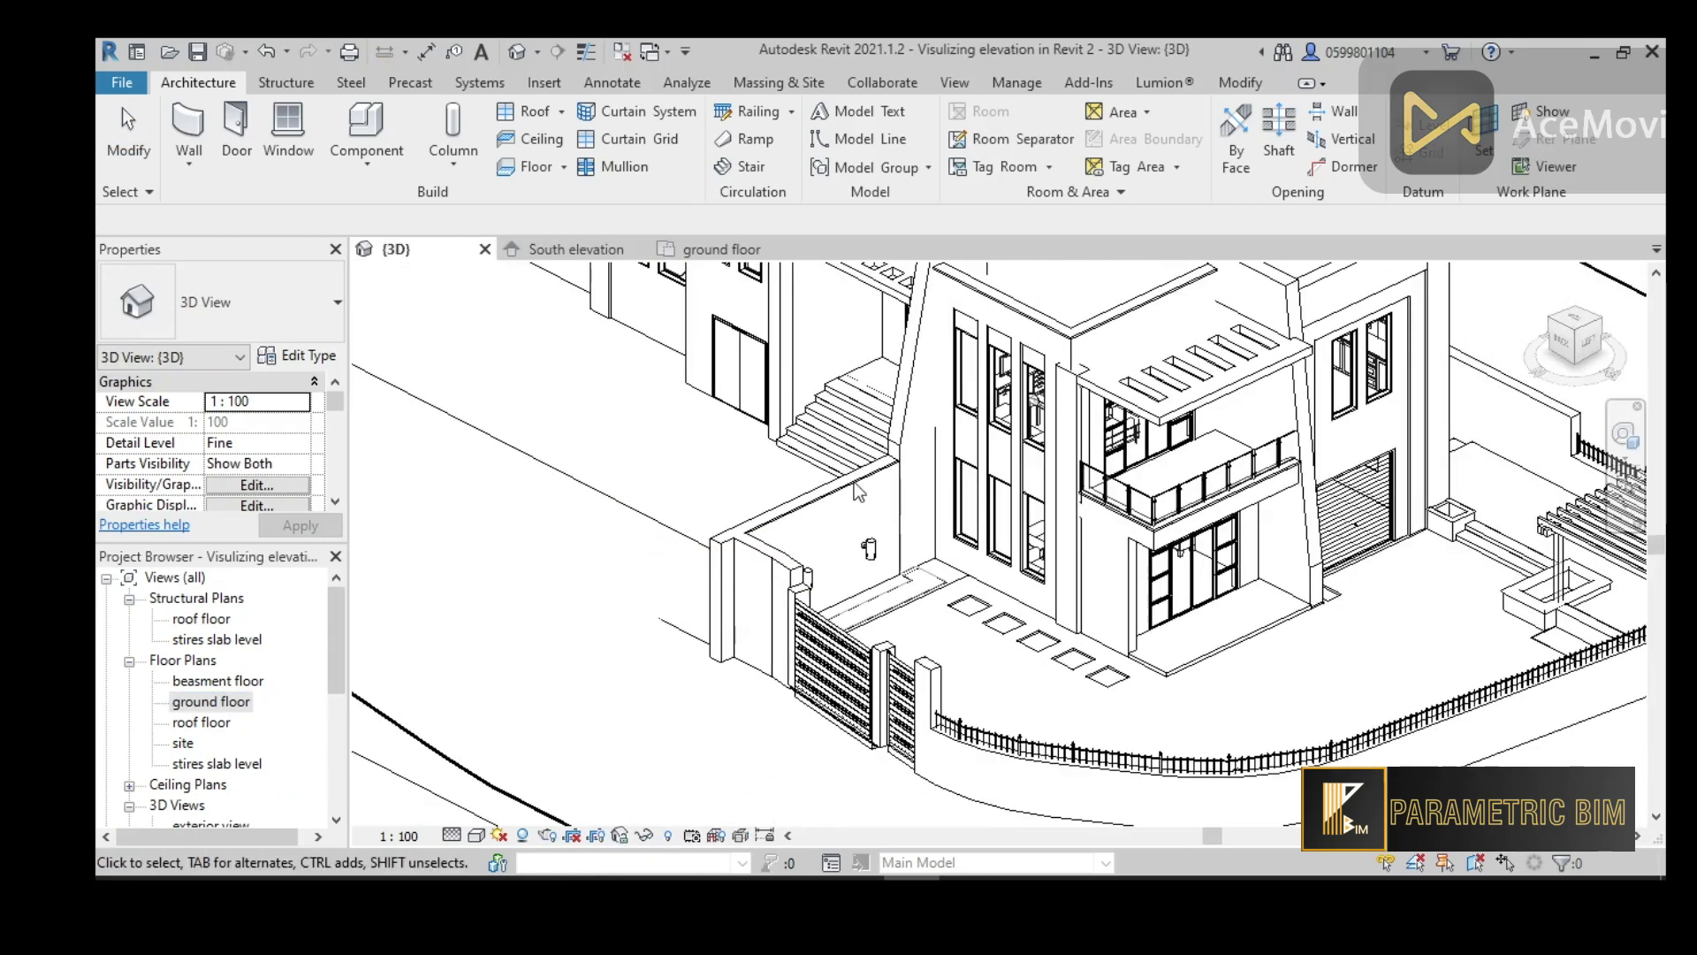
middle_click_drag(1432, 652, 1384, 647, "shift")
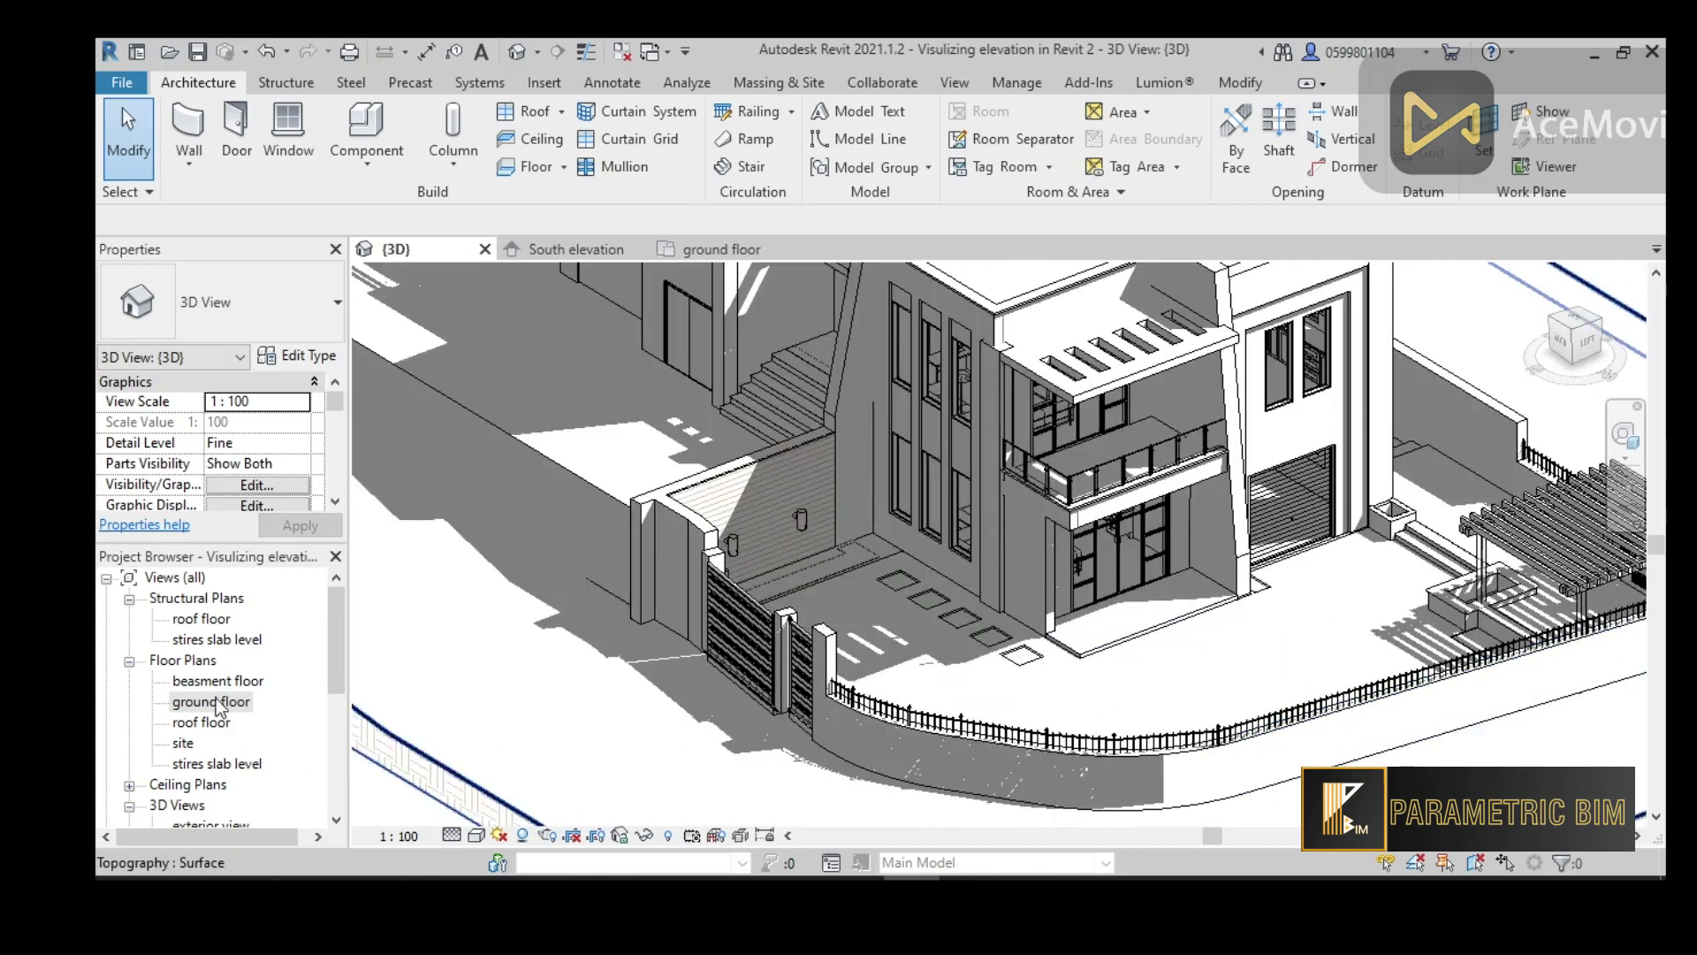
Open the beasment floor plan and choose the 3D_plant_8173 type for component placement
double_click(217, 680)
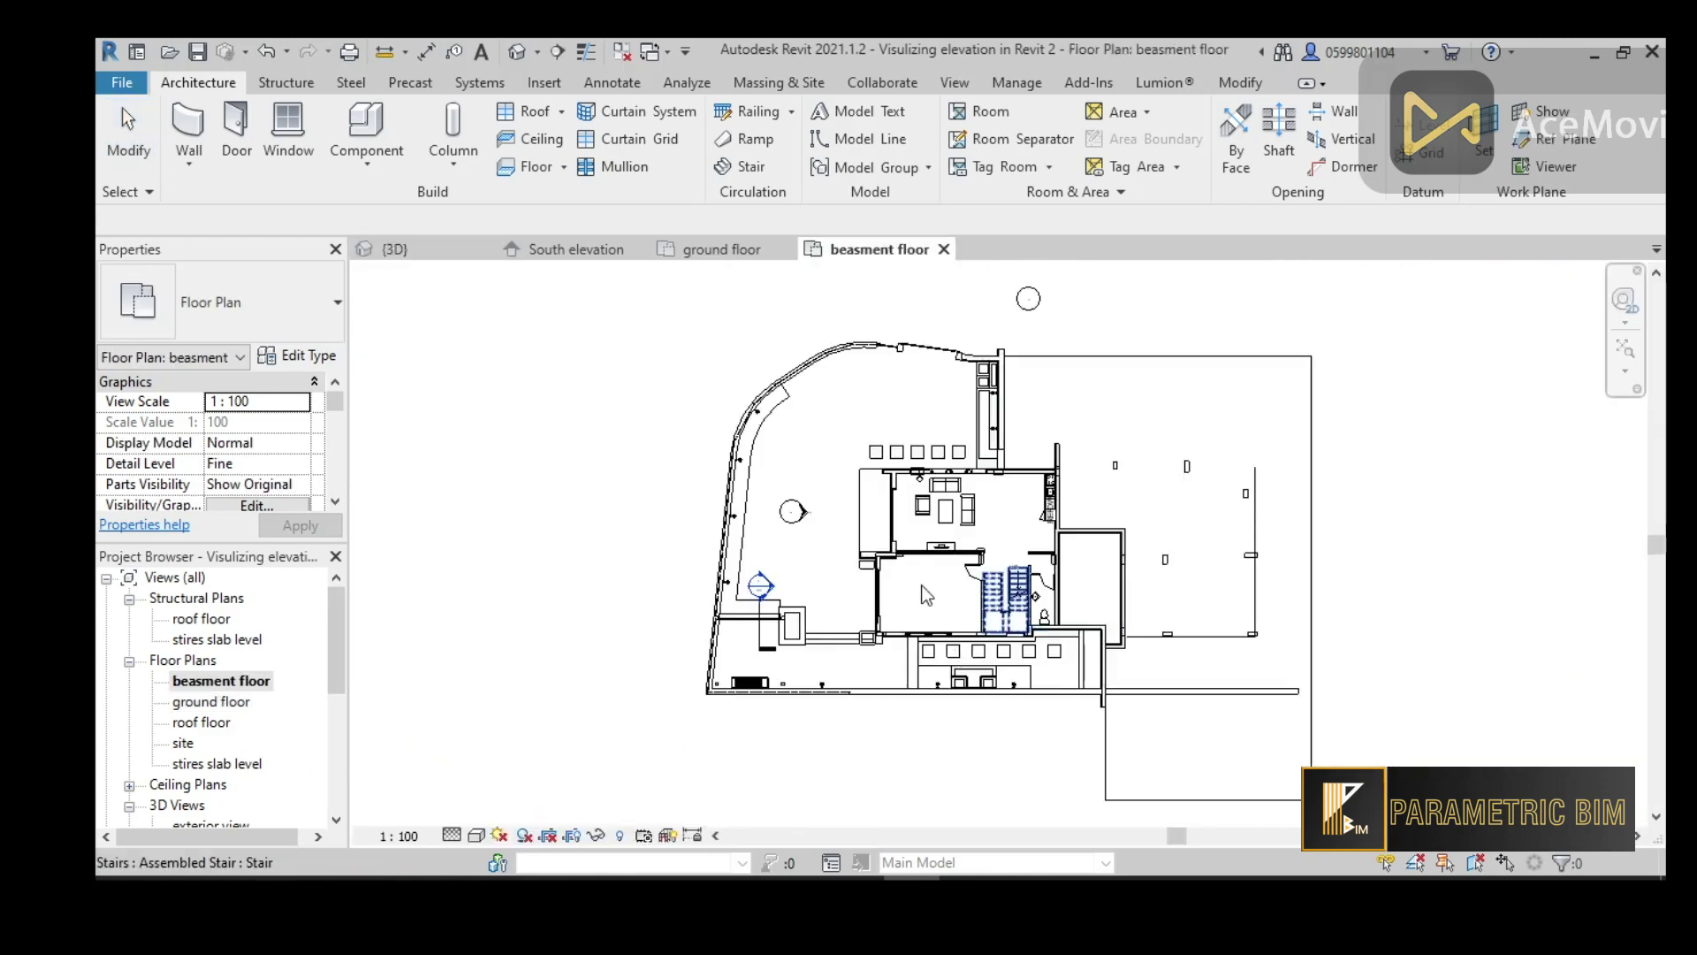
left_click(366, 128)
left_click(288, 301)
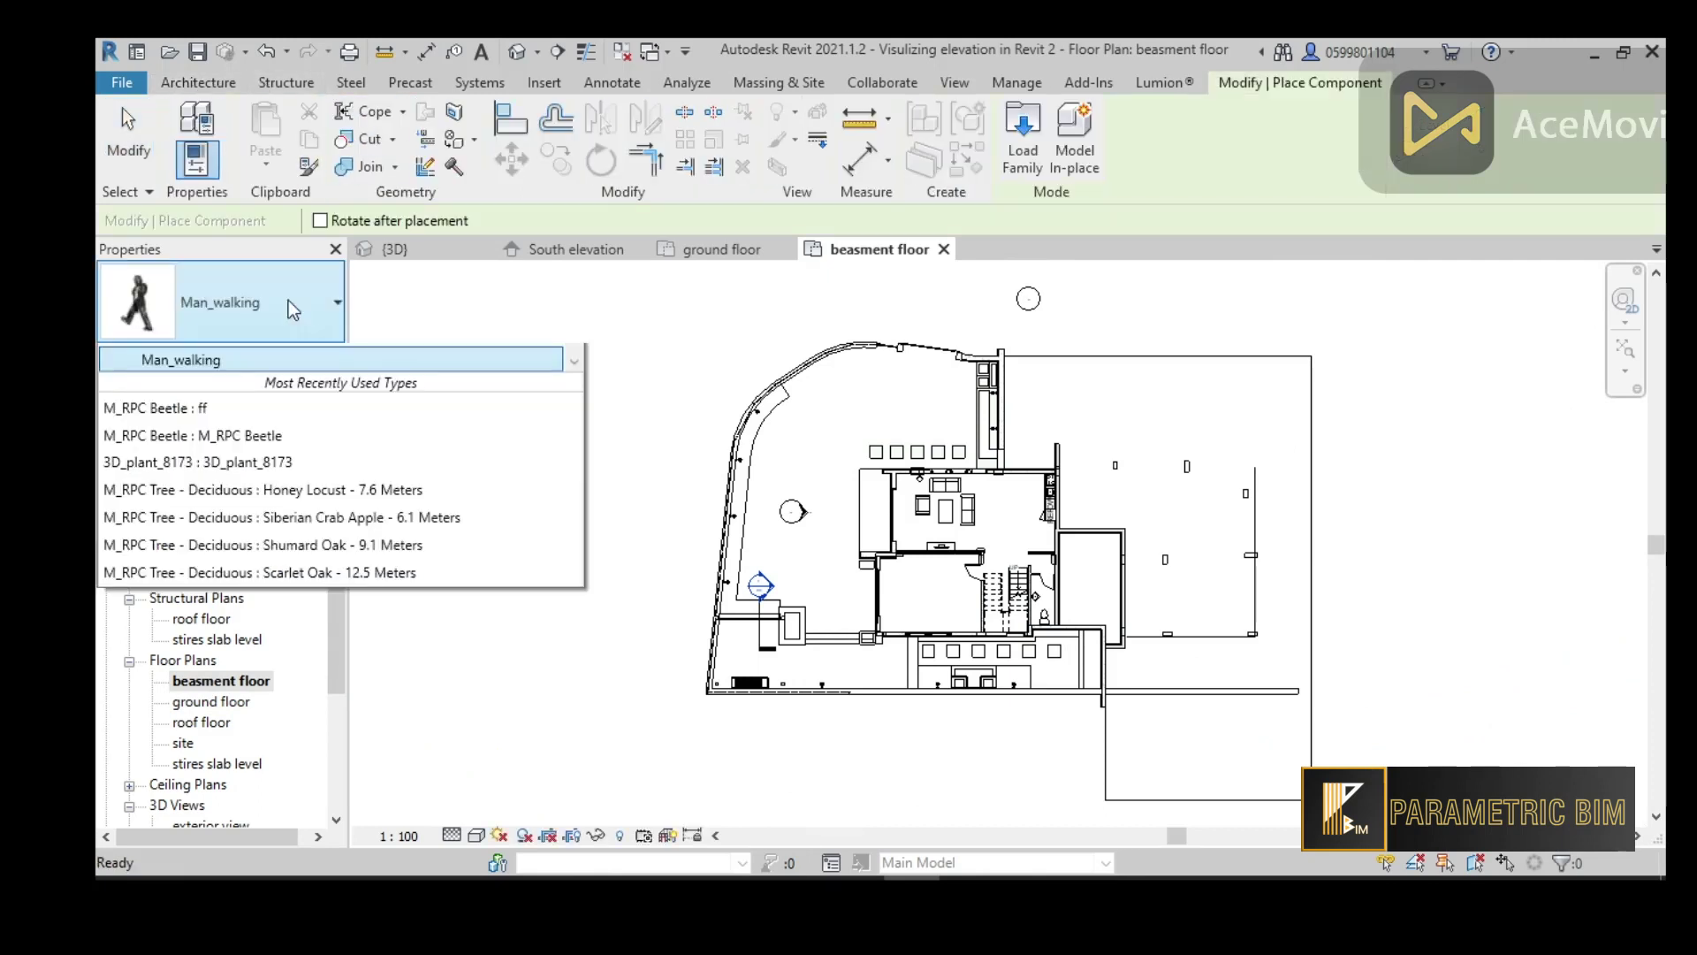
scroll(284, 477, "up", 5)
scroll(285, 477, "up", 8)
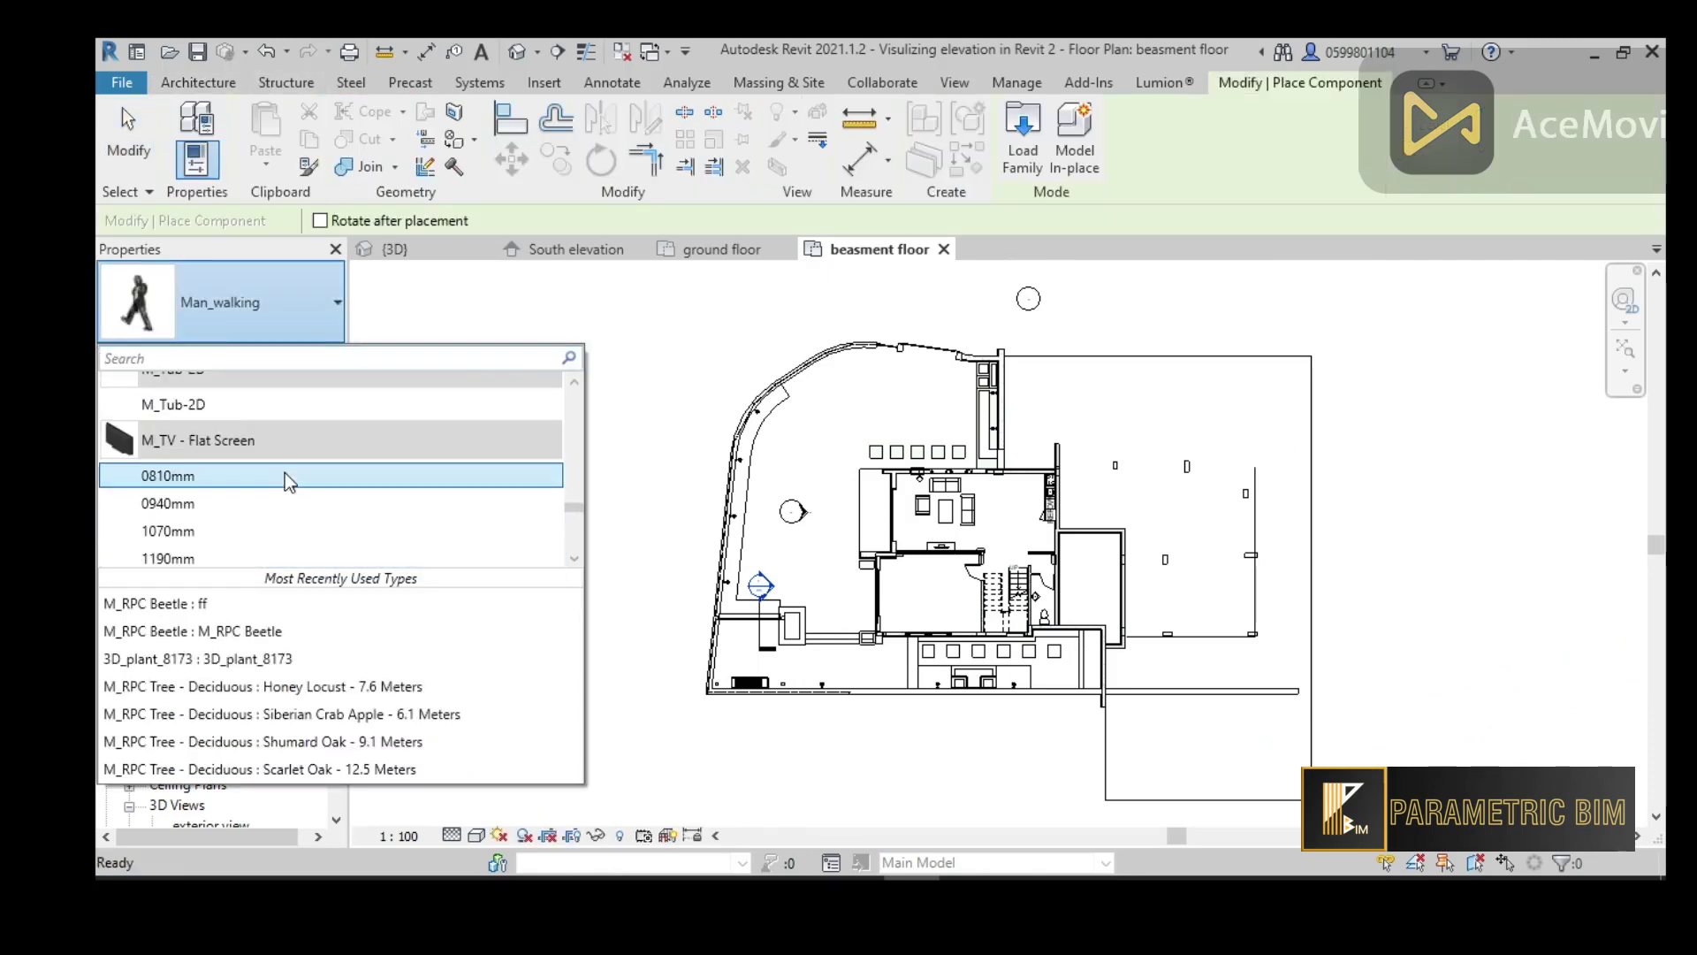
scroll(285, 482, "up", 10)
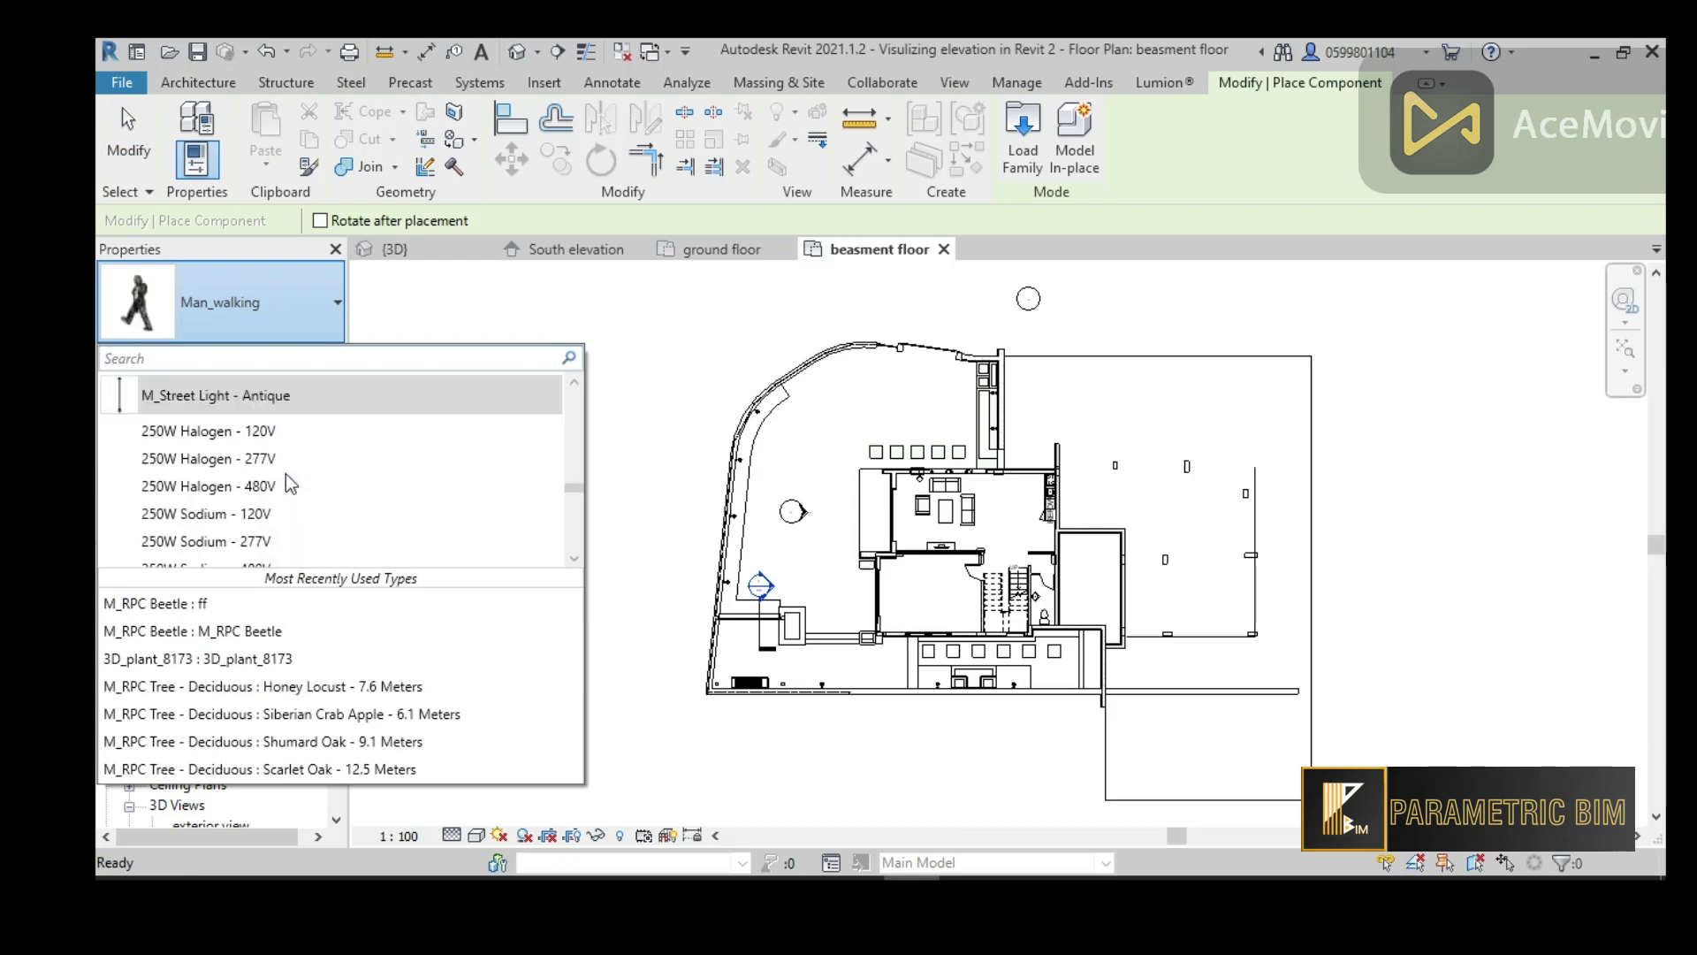
scroll(285, 474, "up", 4)
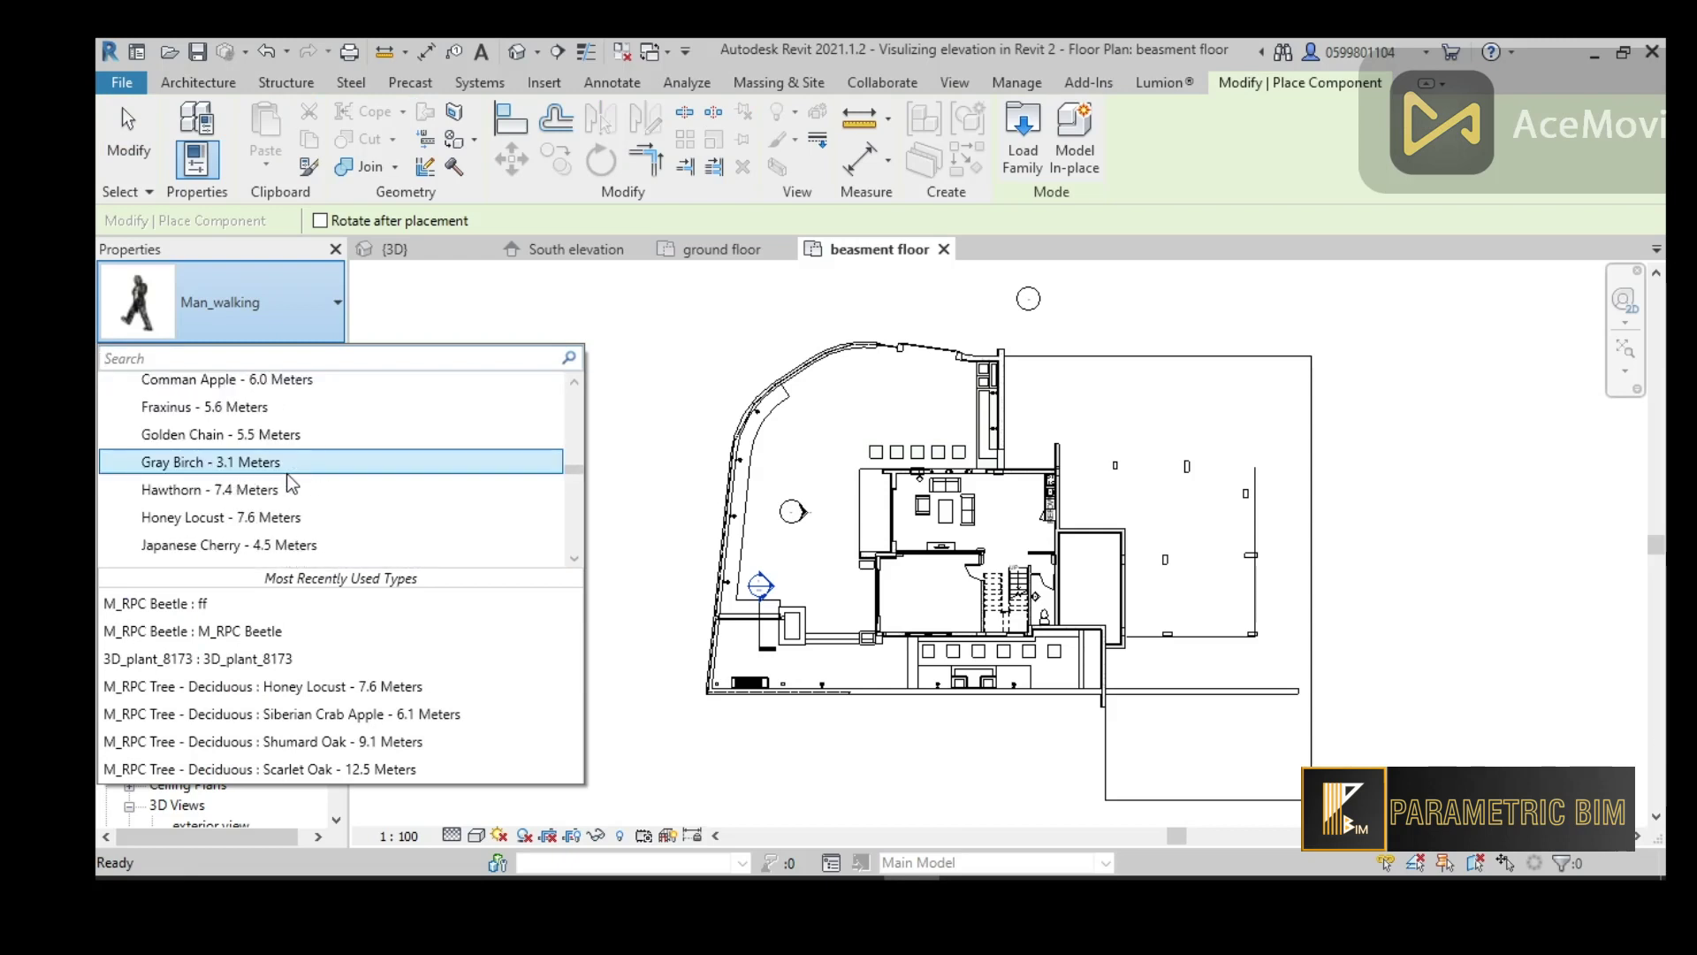
scroll(269, 439, "down", 3)
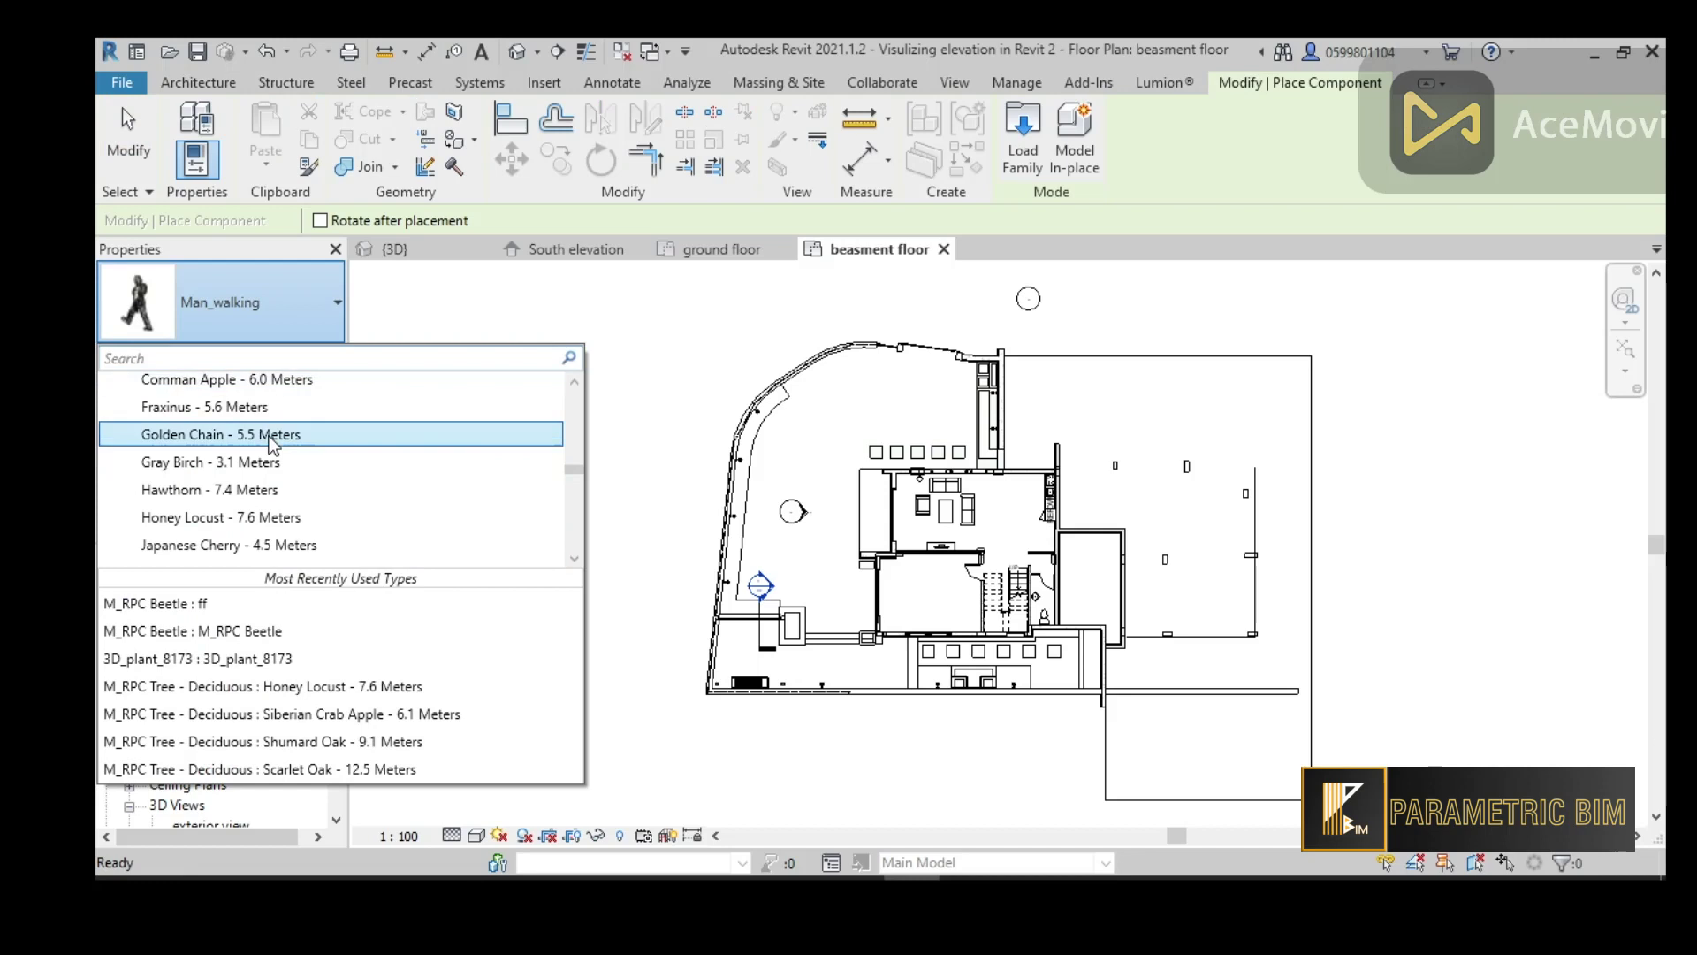
scroll(272, 455, "down", 3)
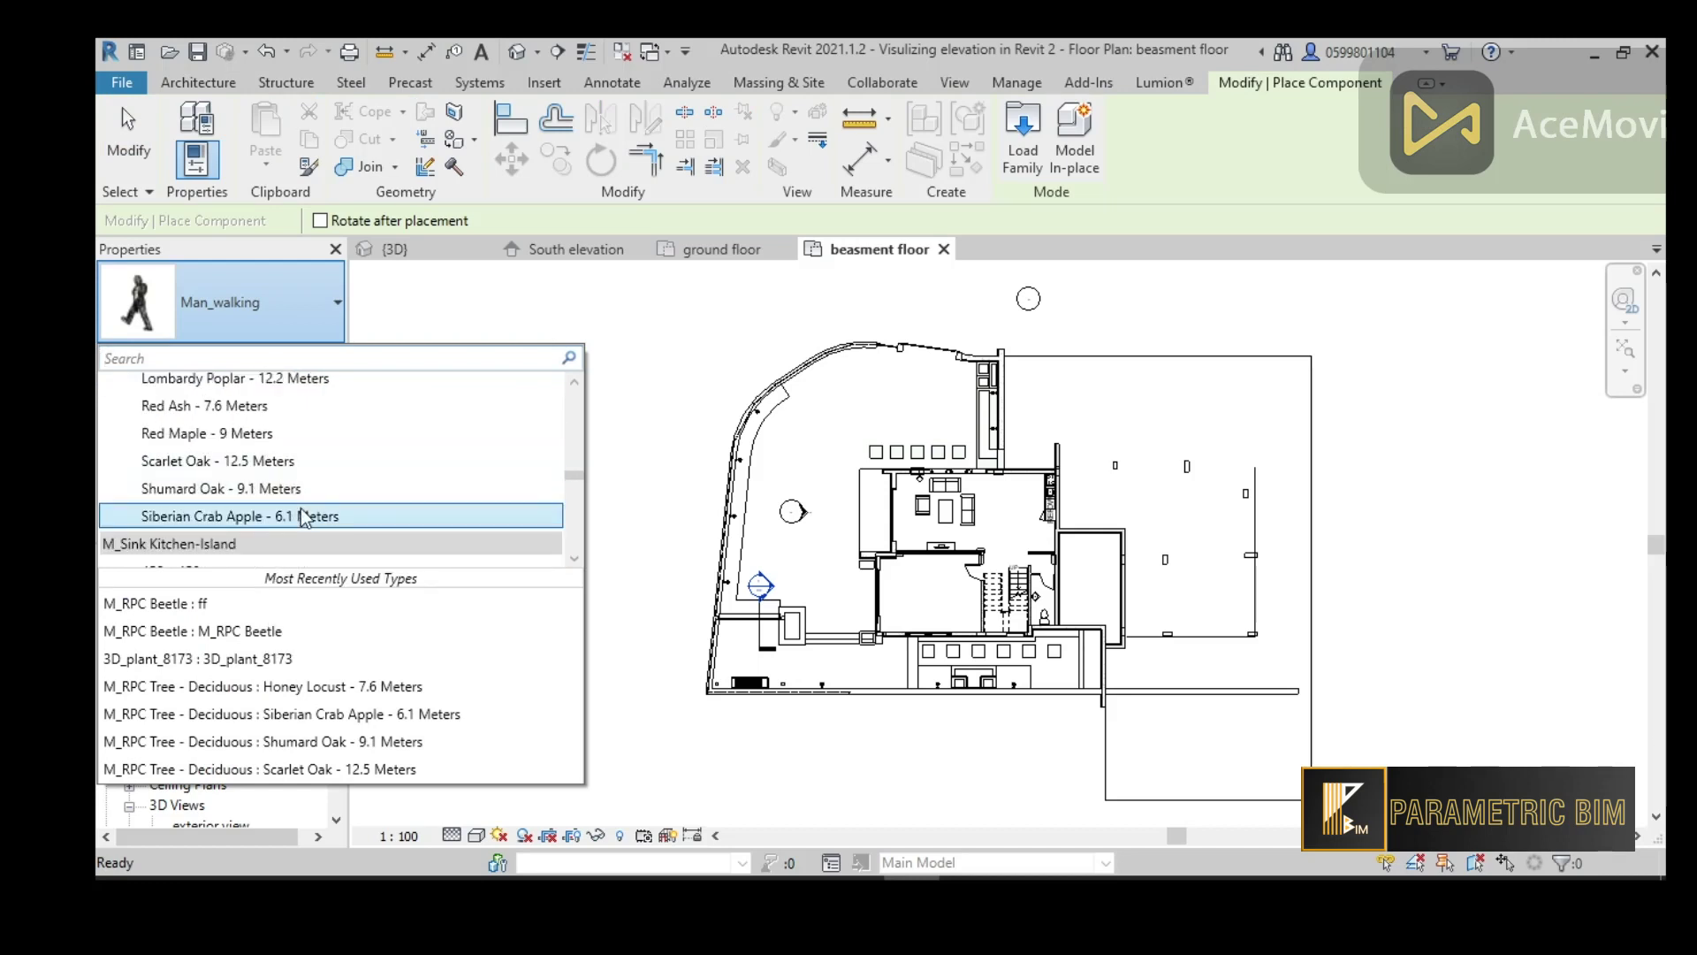
scroll(291, 486, "up", 3)
scroll(288, 482, "up", 10)
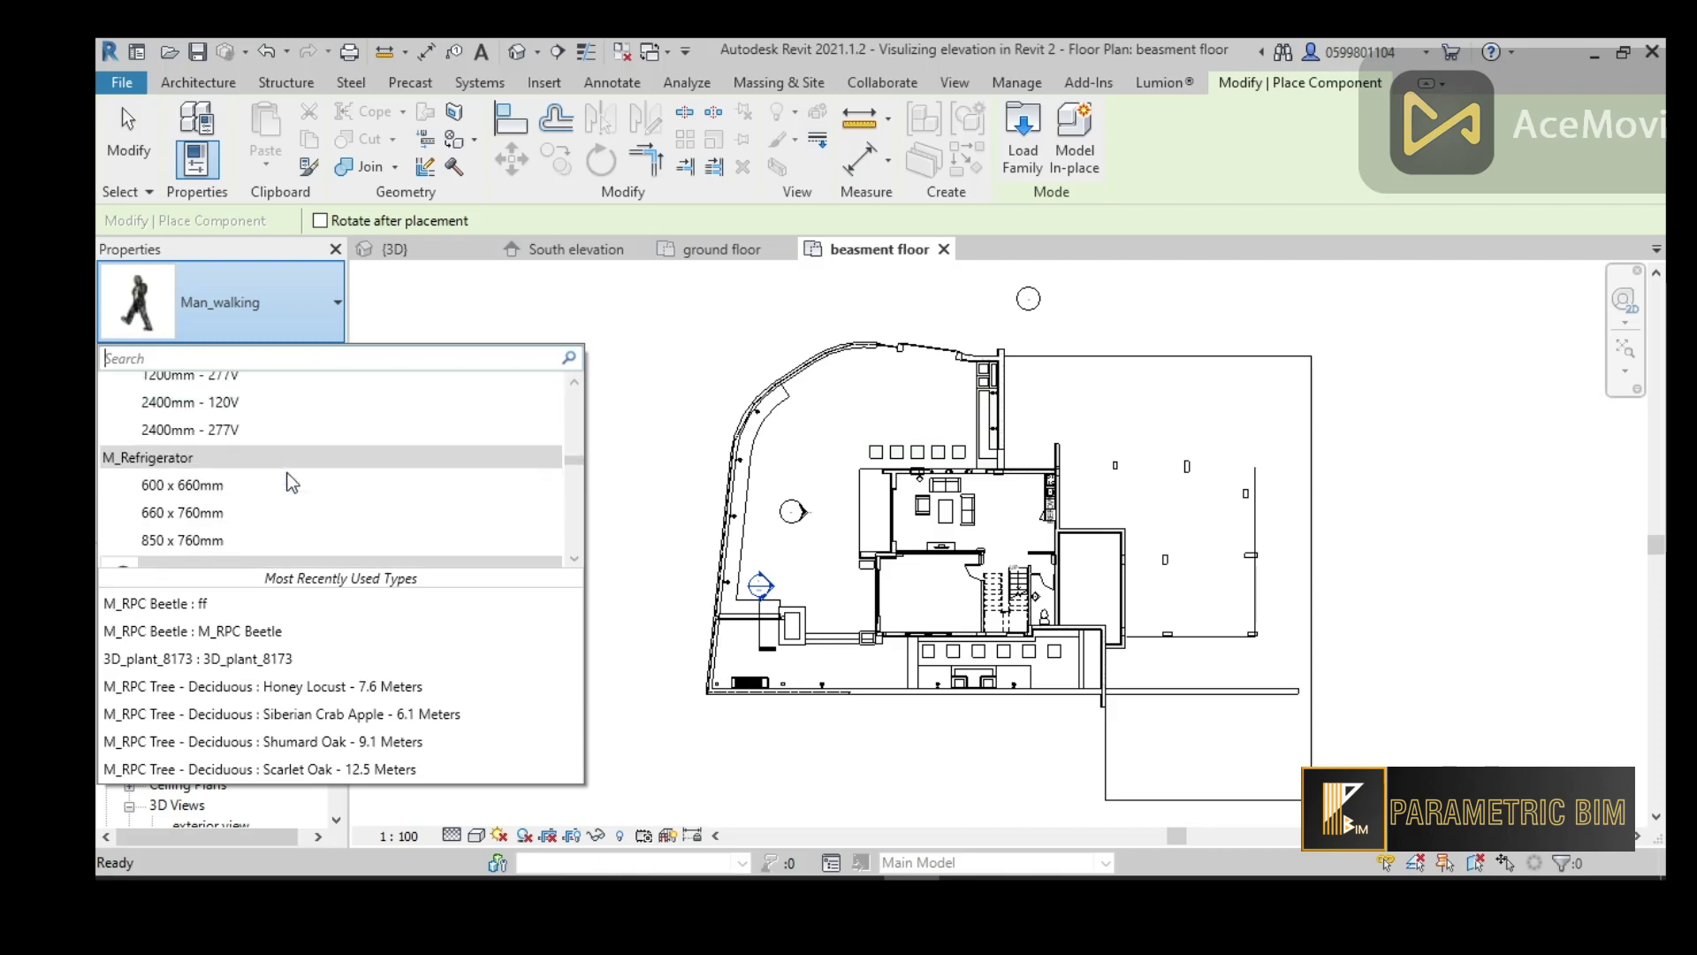
scroll(288, 482, "up", 6)
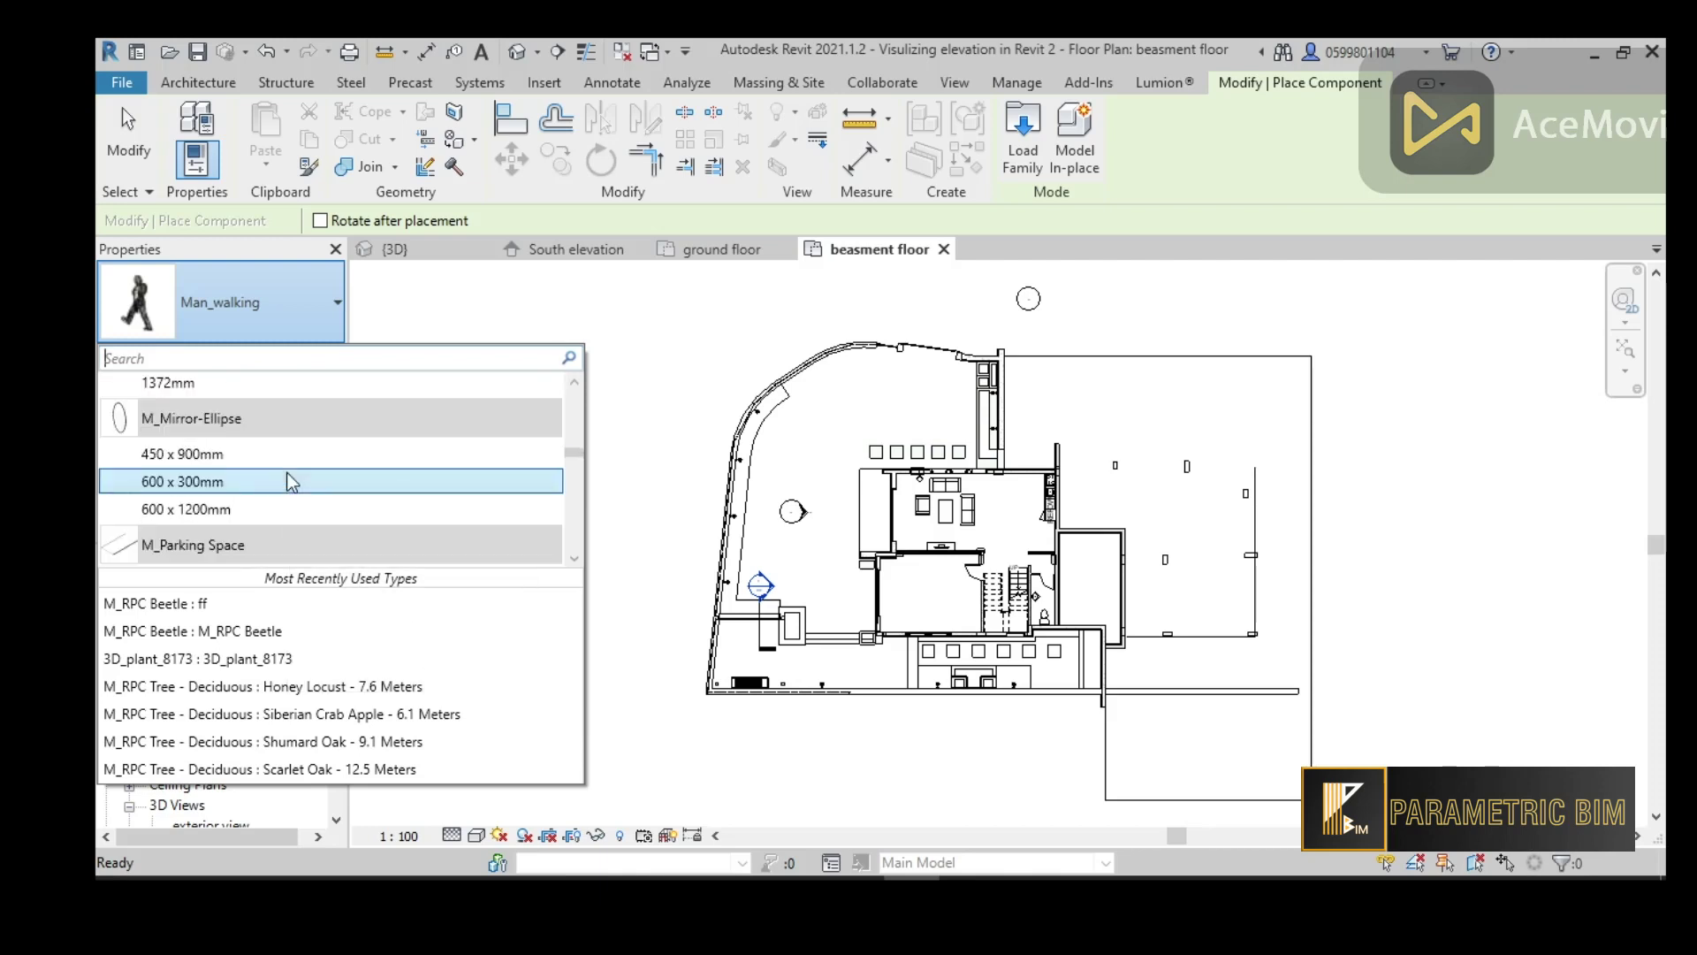
scroll(287, 474, "up", 10)
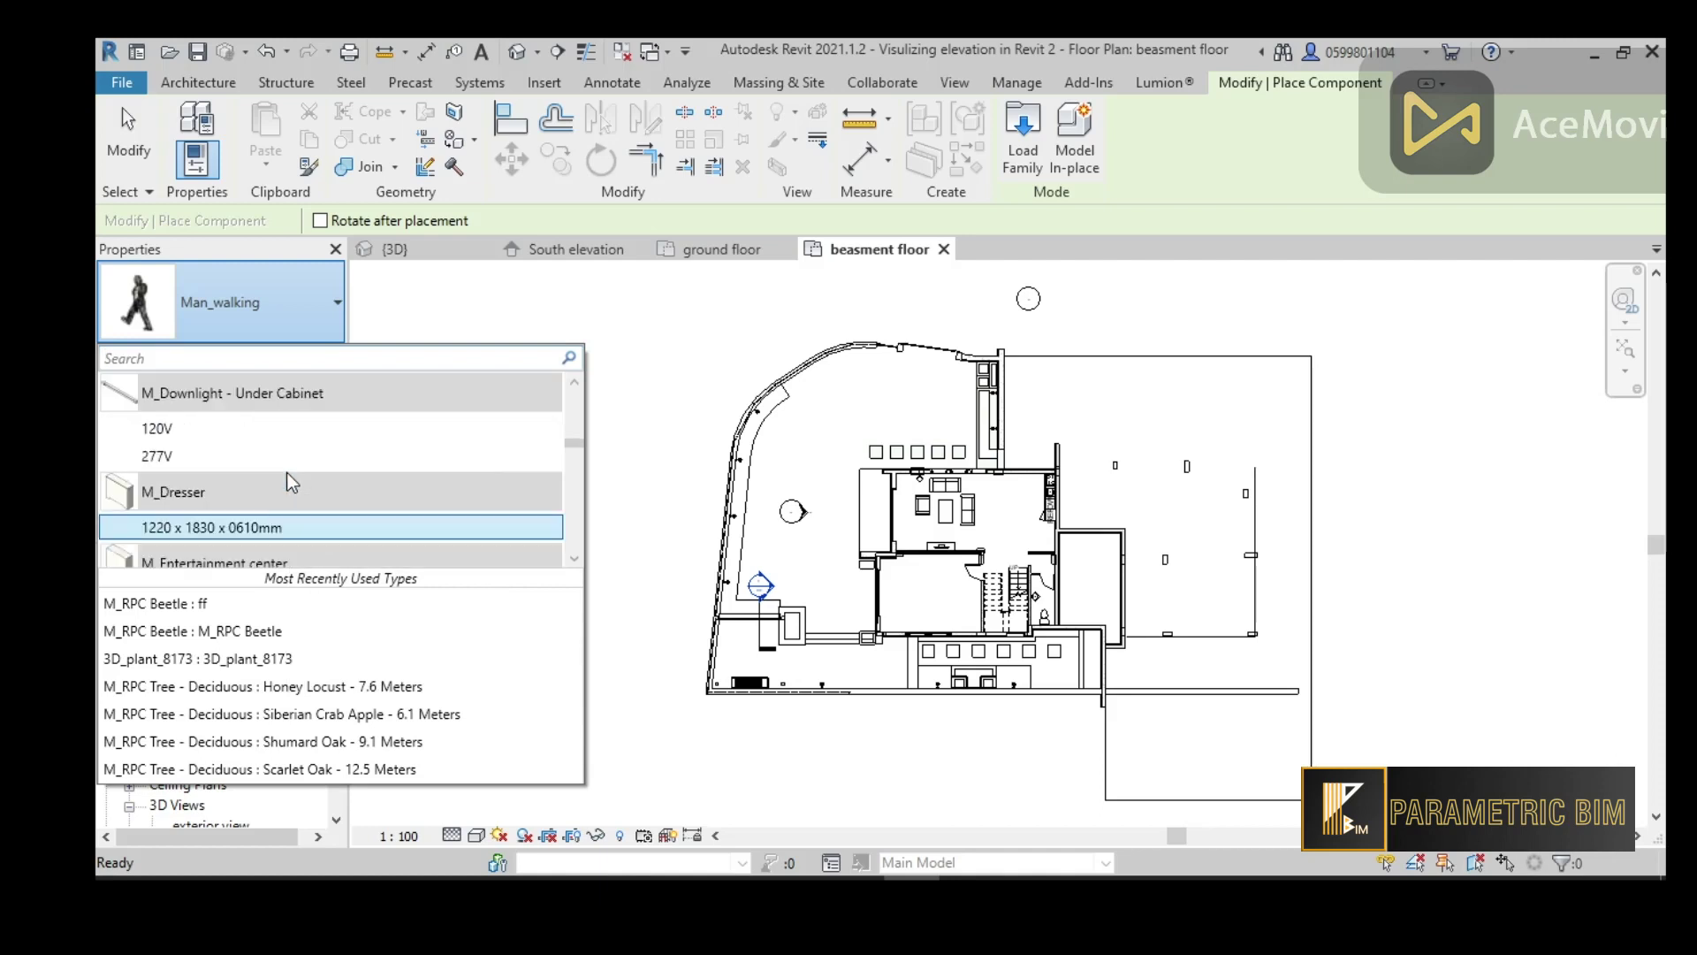
scroll(287, 475, "up", 6)
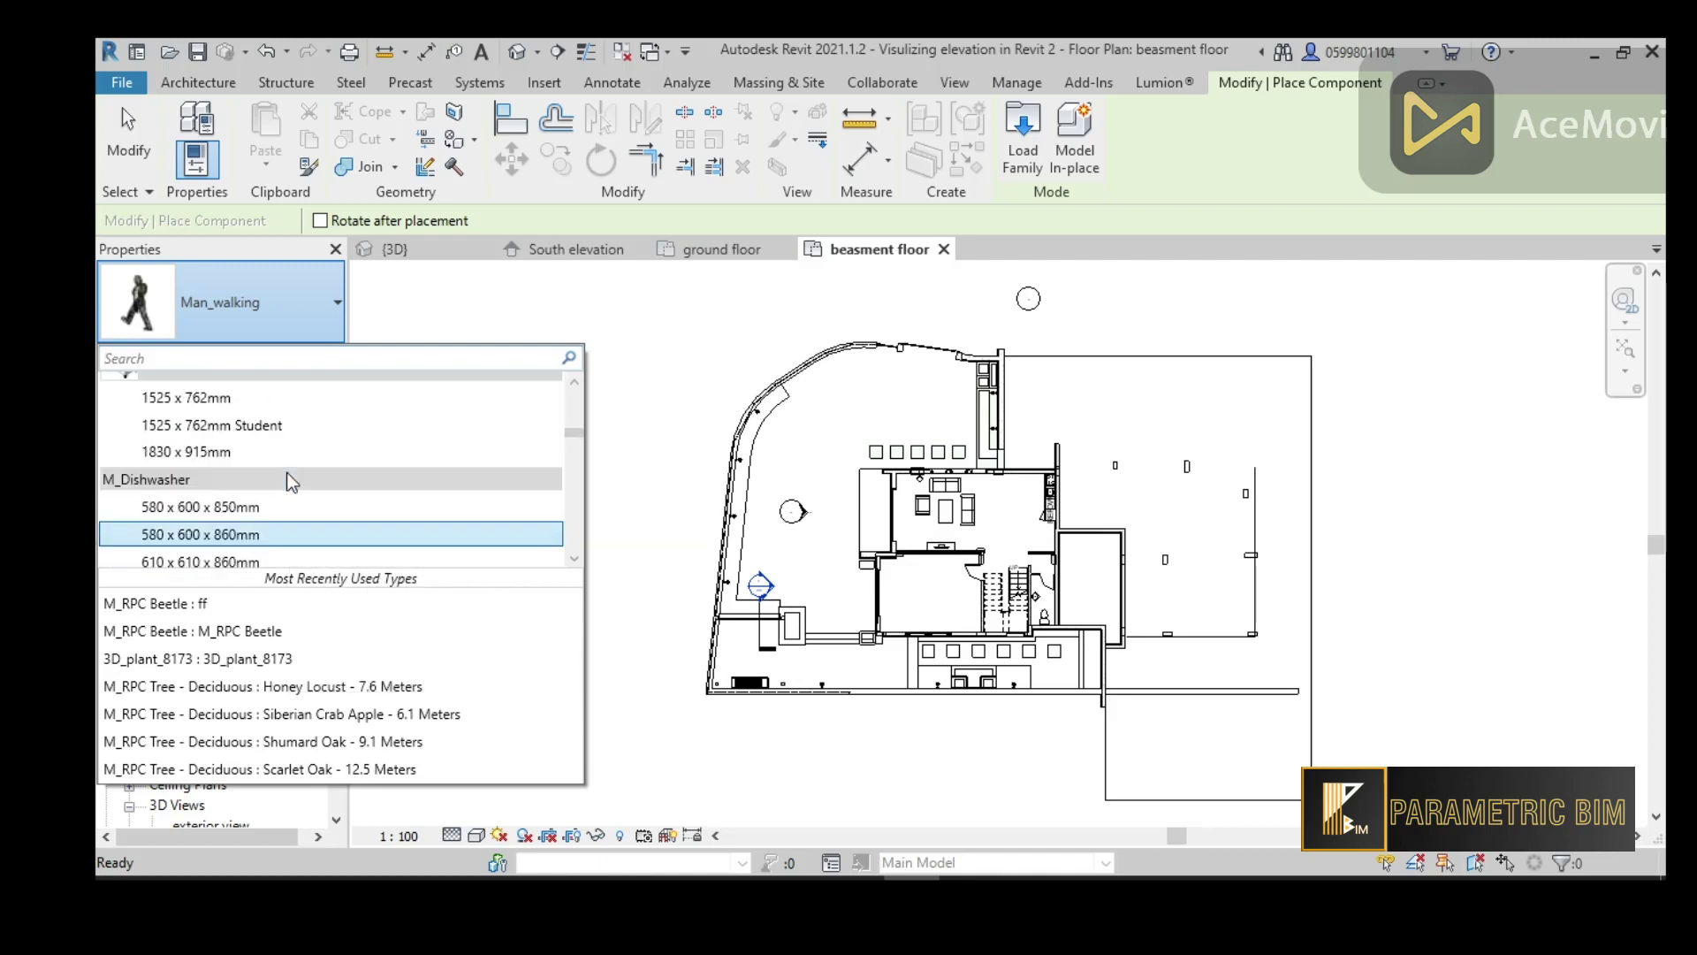
scroll(288, 480, "up", 2)
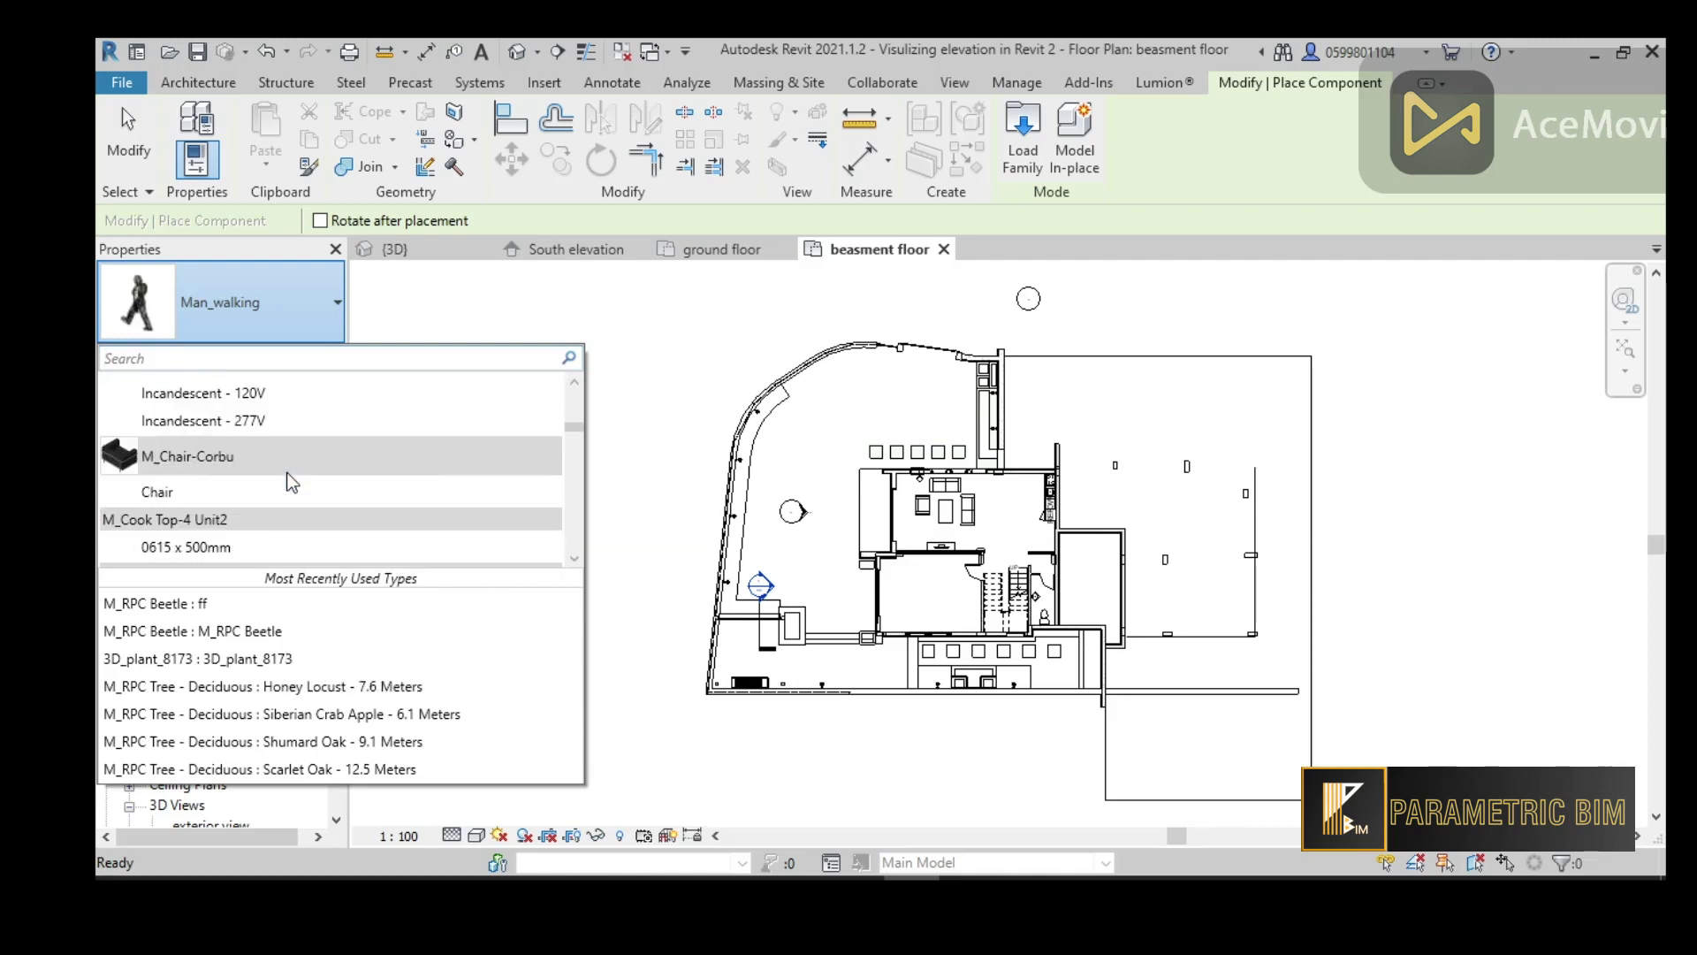
scroll(292, 481, "up", 3)
scroll(292, 482, "up", 2)
scroll(291, 482, "up", 6)
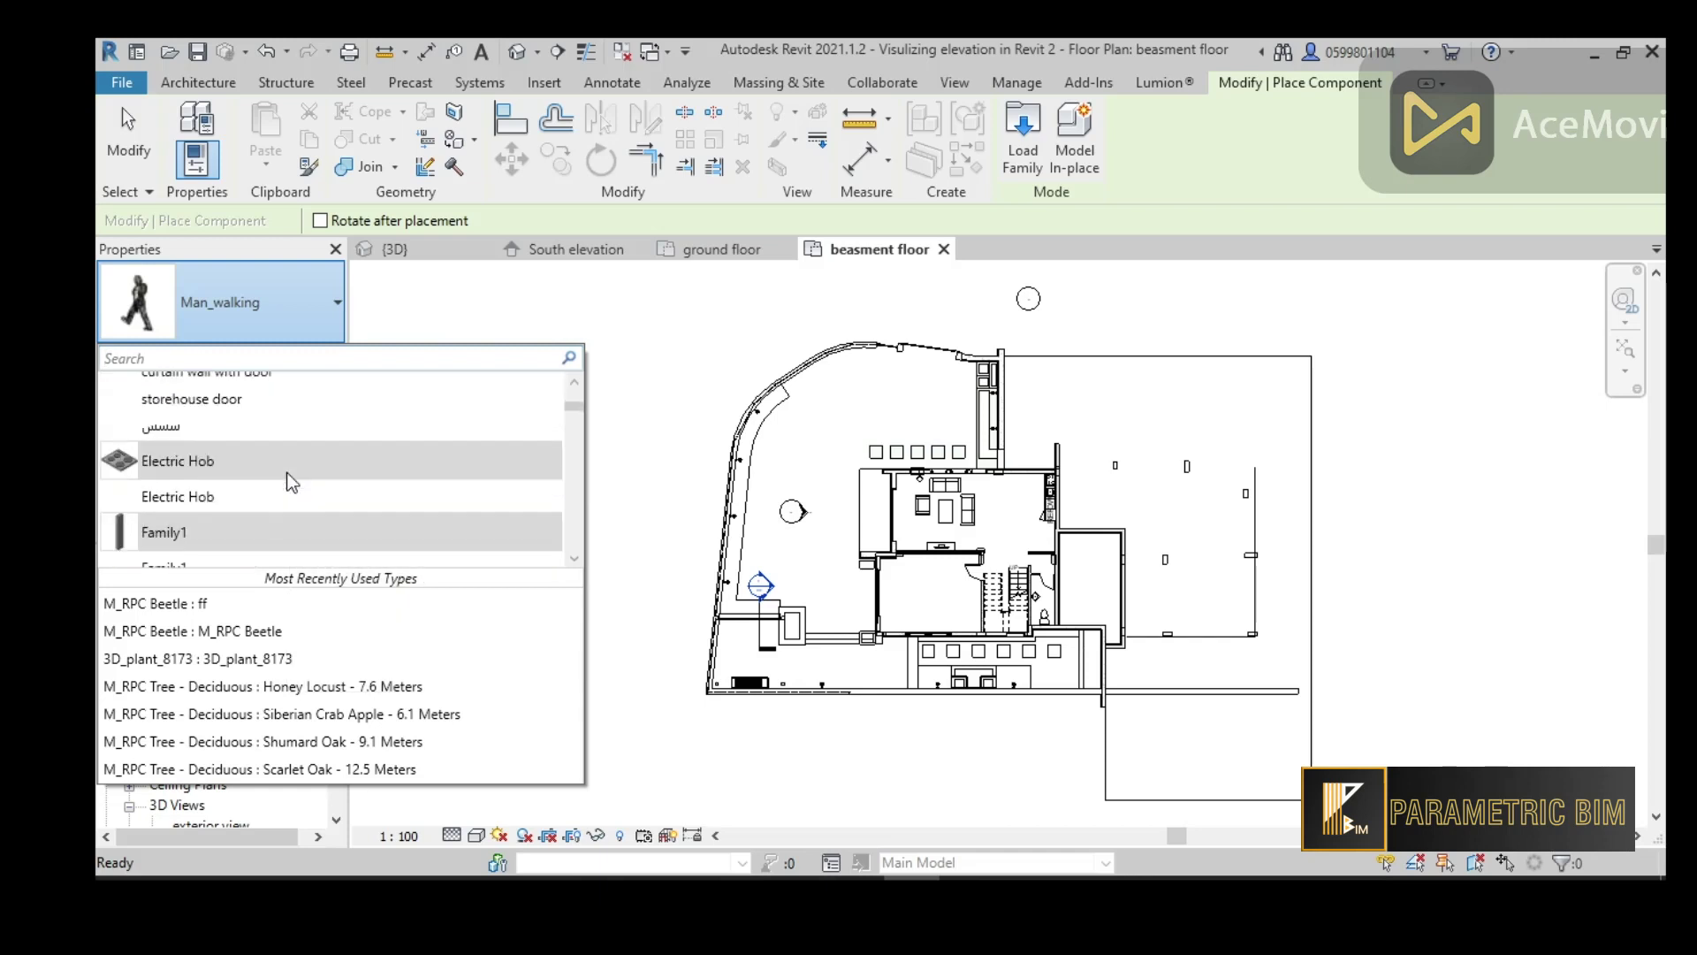
scroll(289, 477, "up", 8)
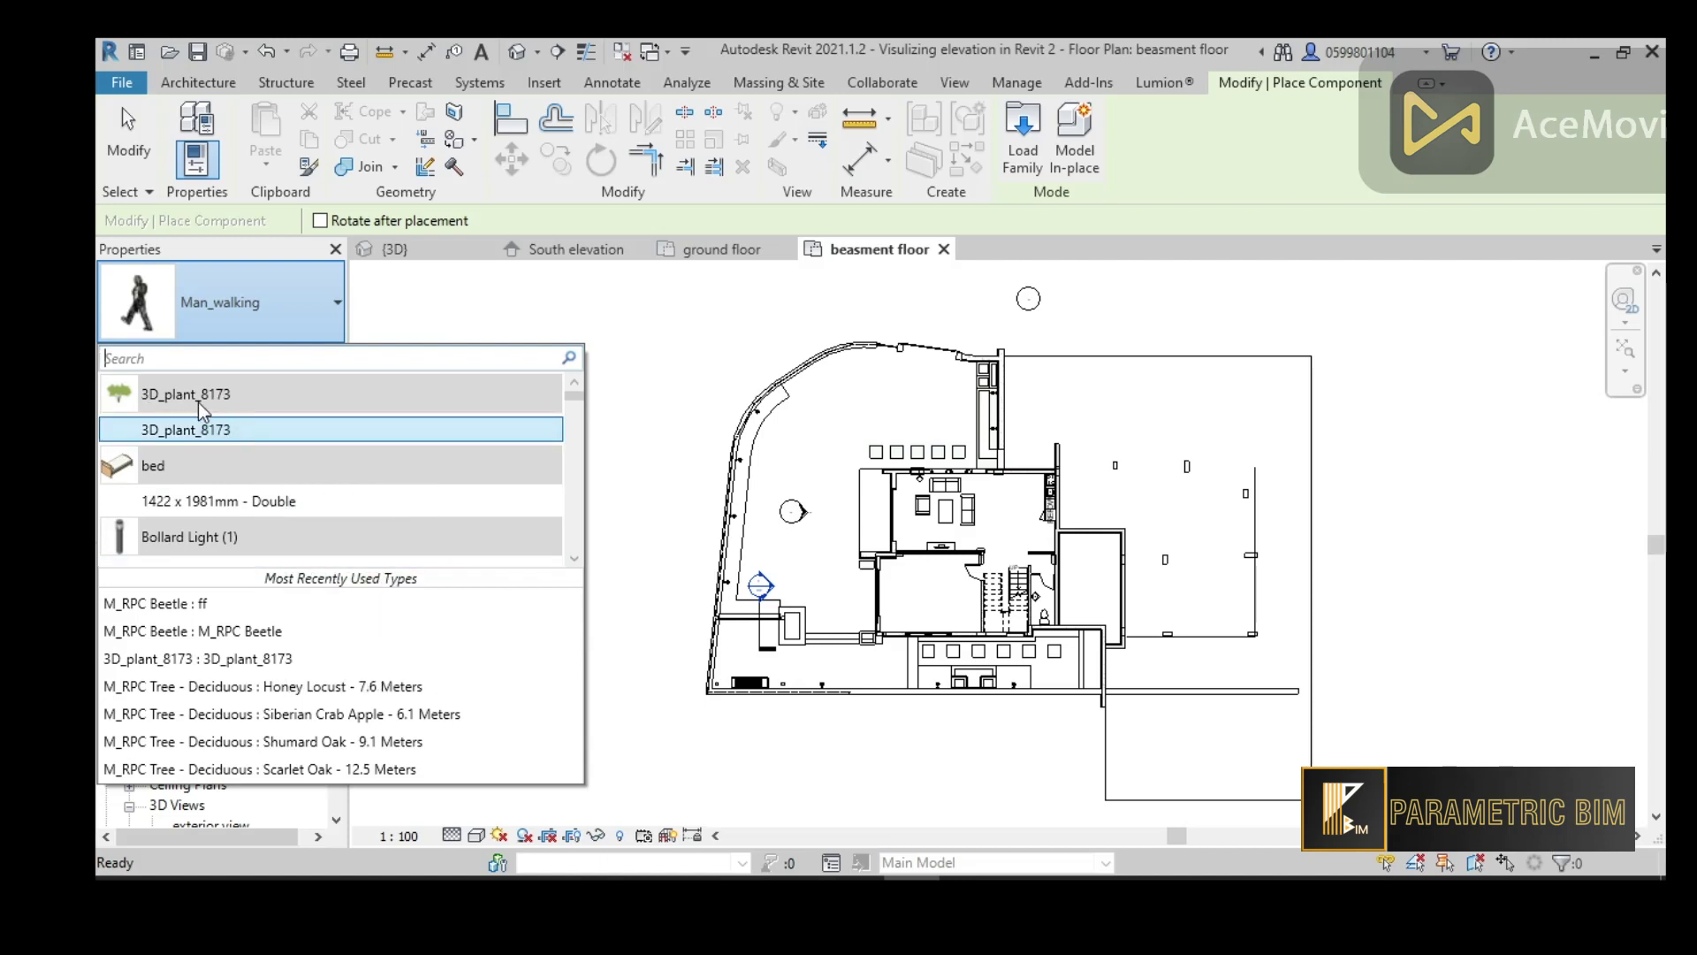
left_click(196, 429)
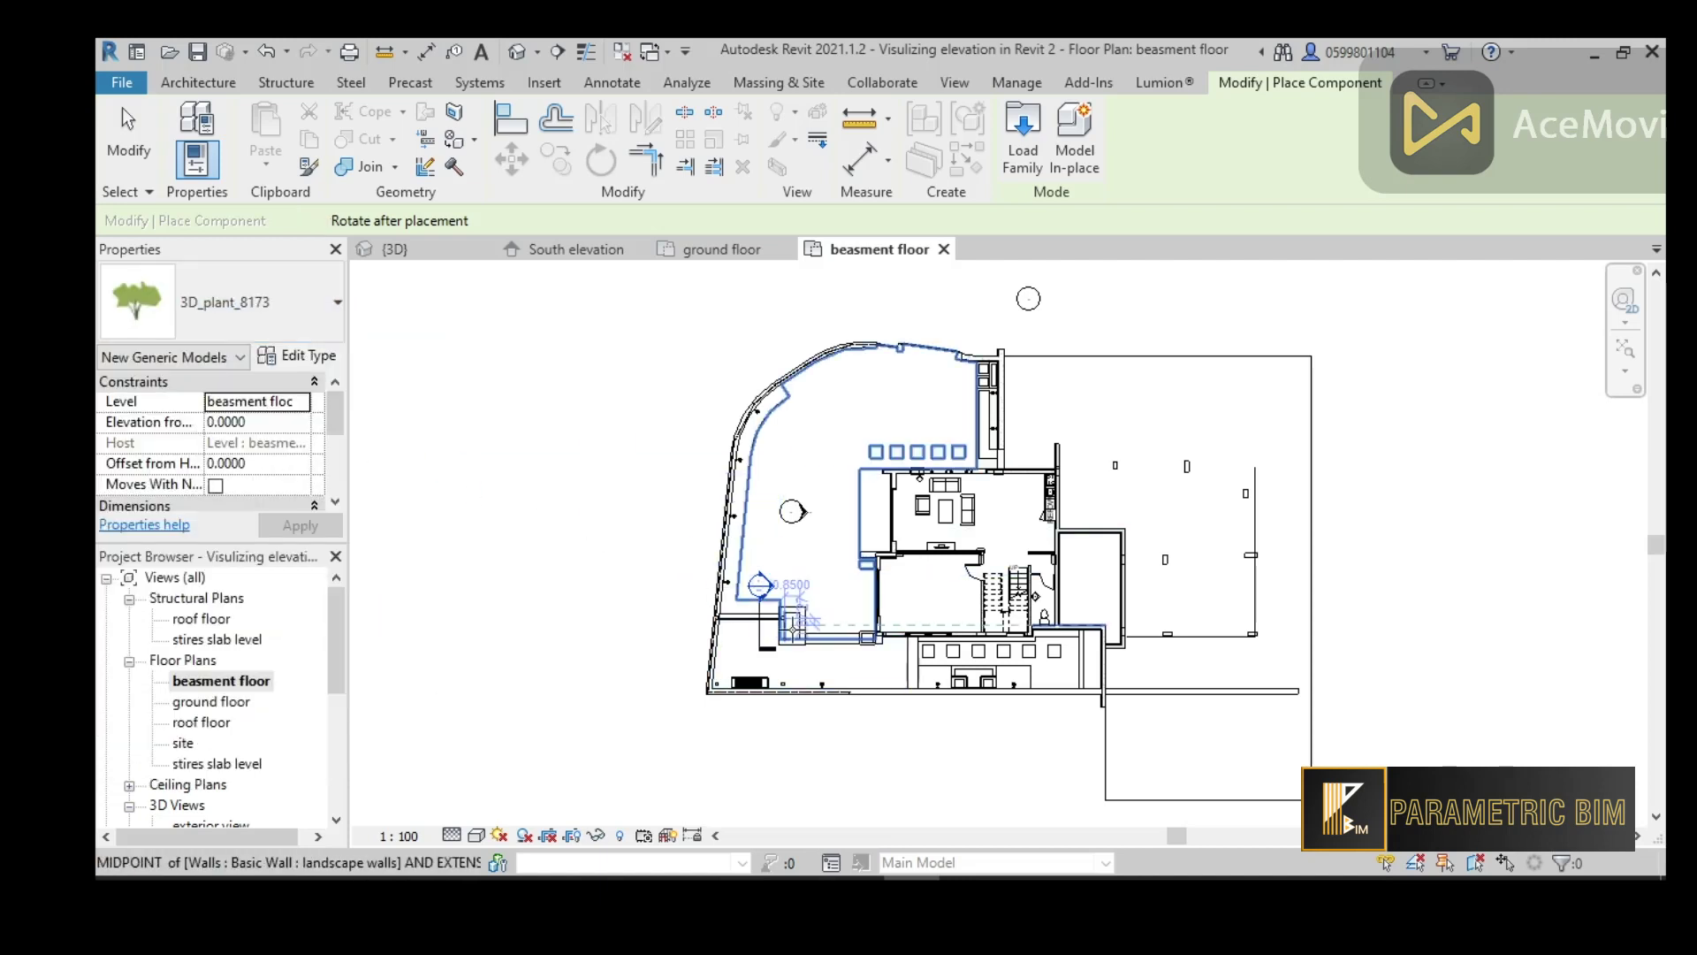
Place the plant inside the rectangular planter near the section marker and check it in the 3D view
scroll(800, 619, "up", 8)
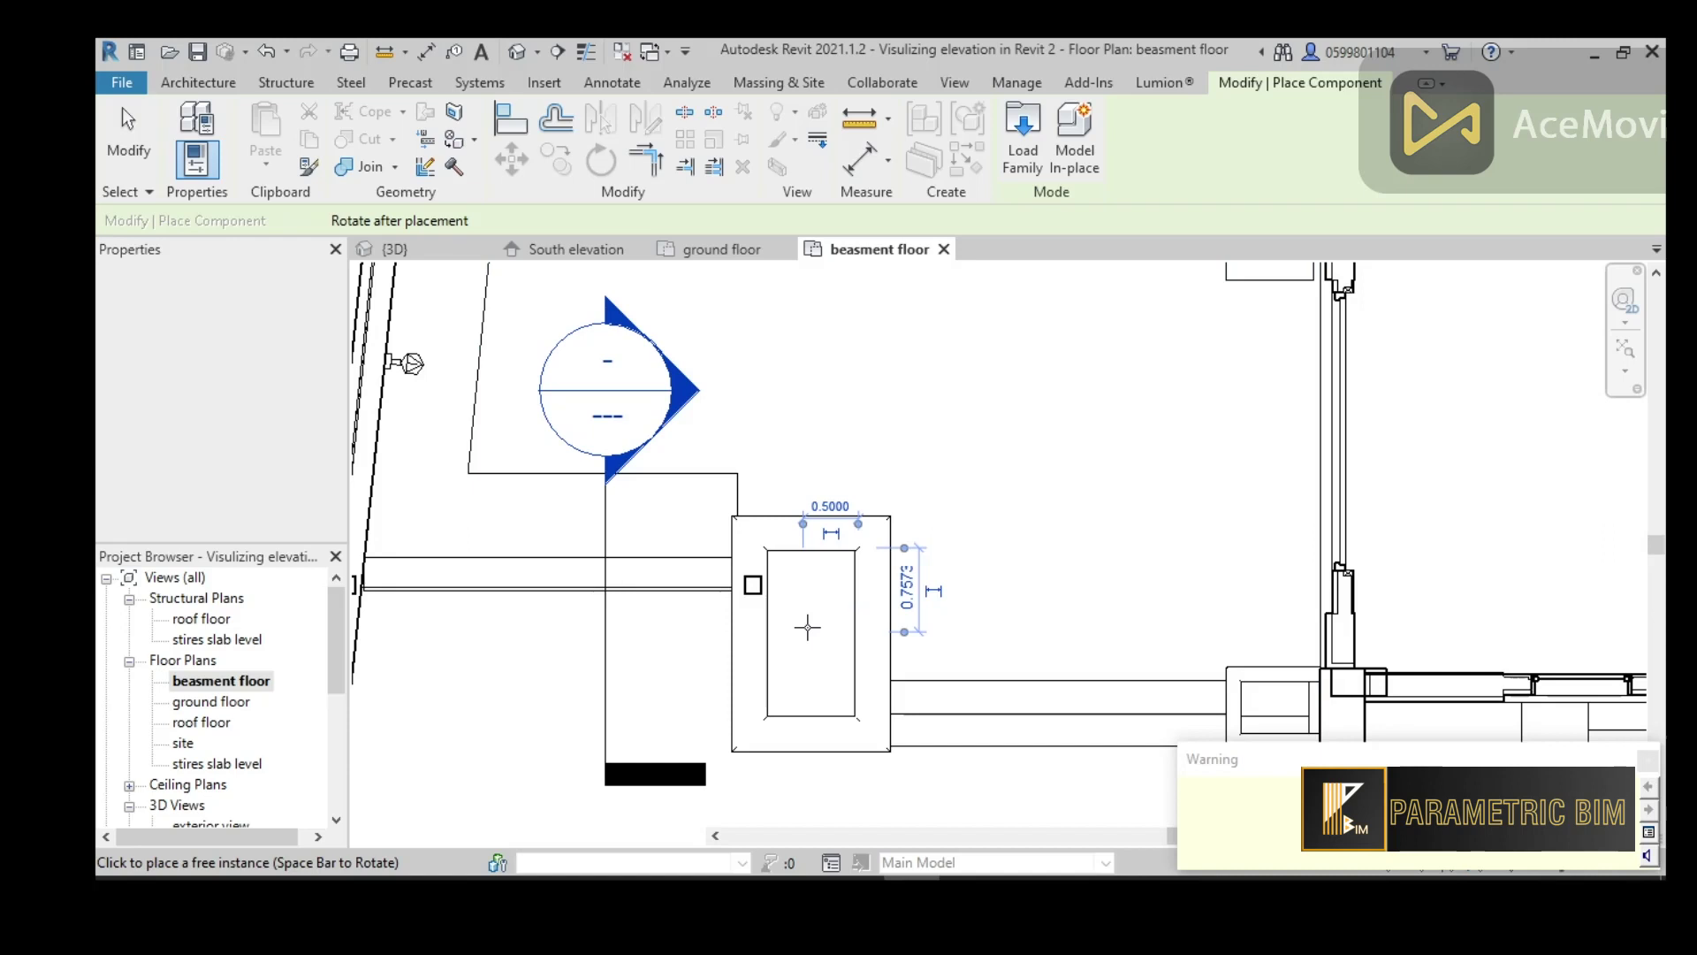
left_click(1649, 762)
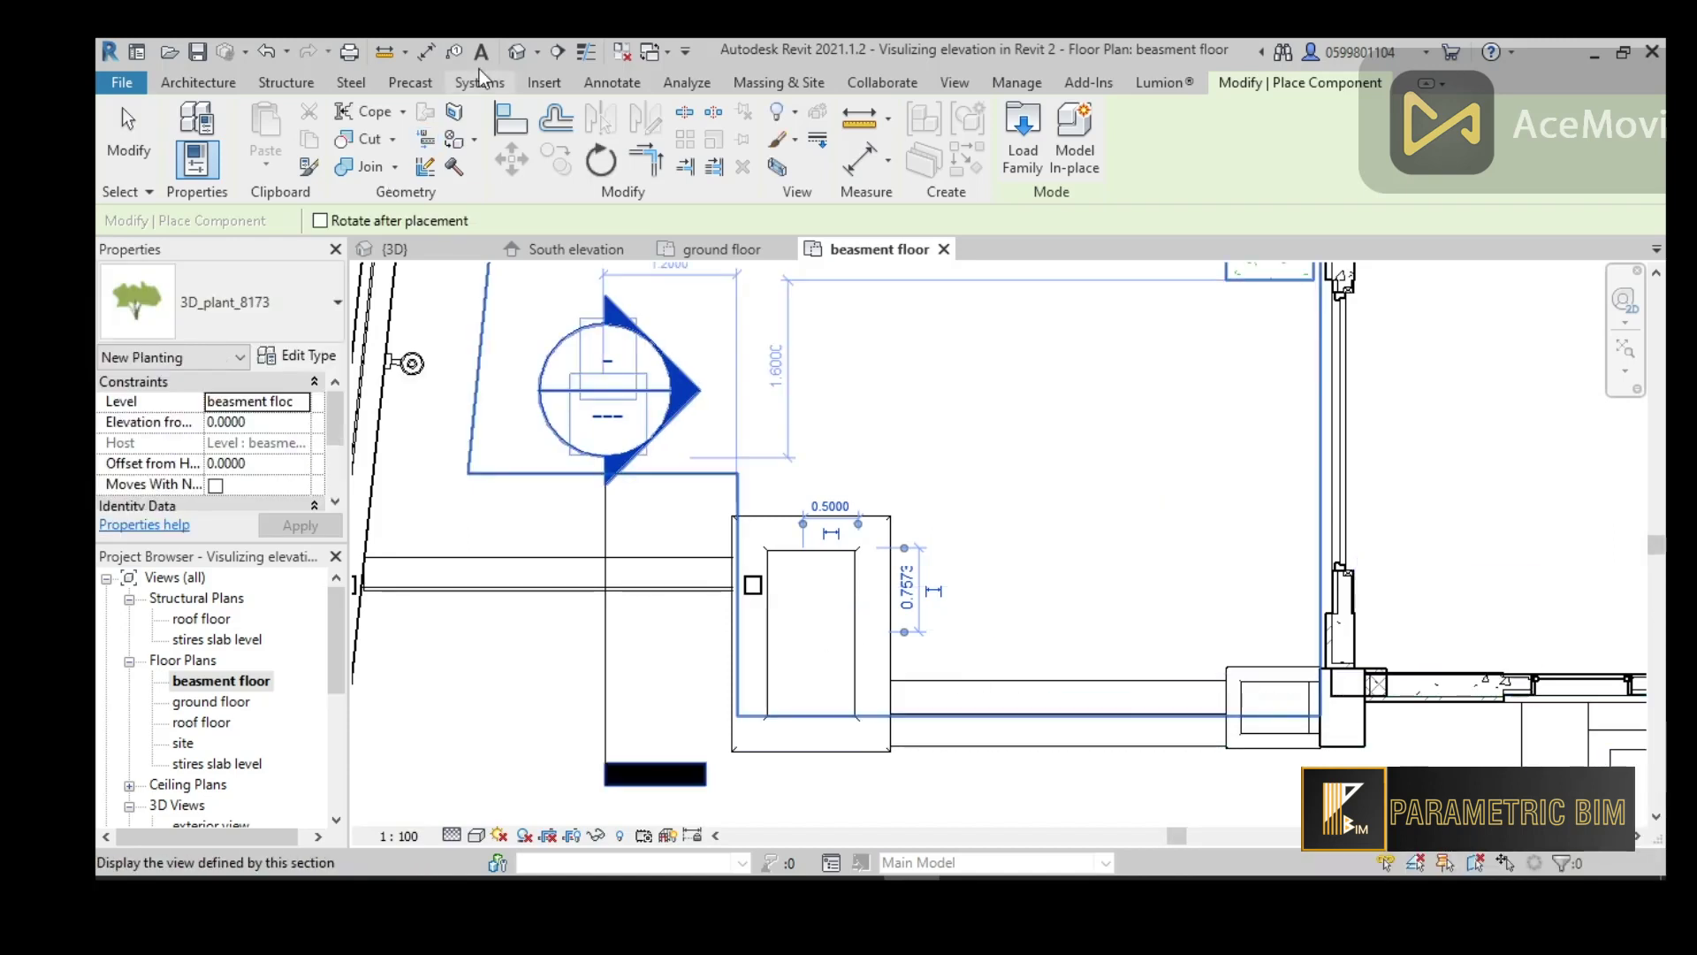
left_click(517, 55)
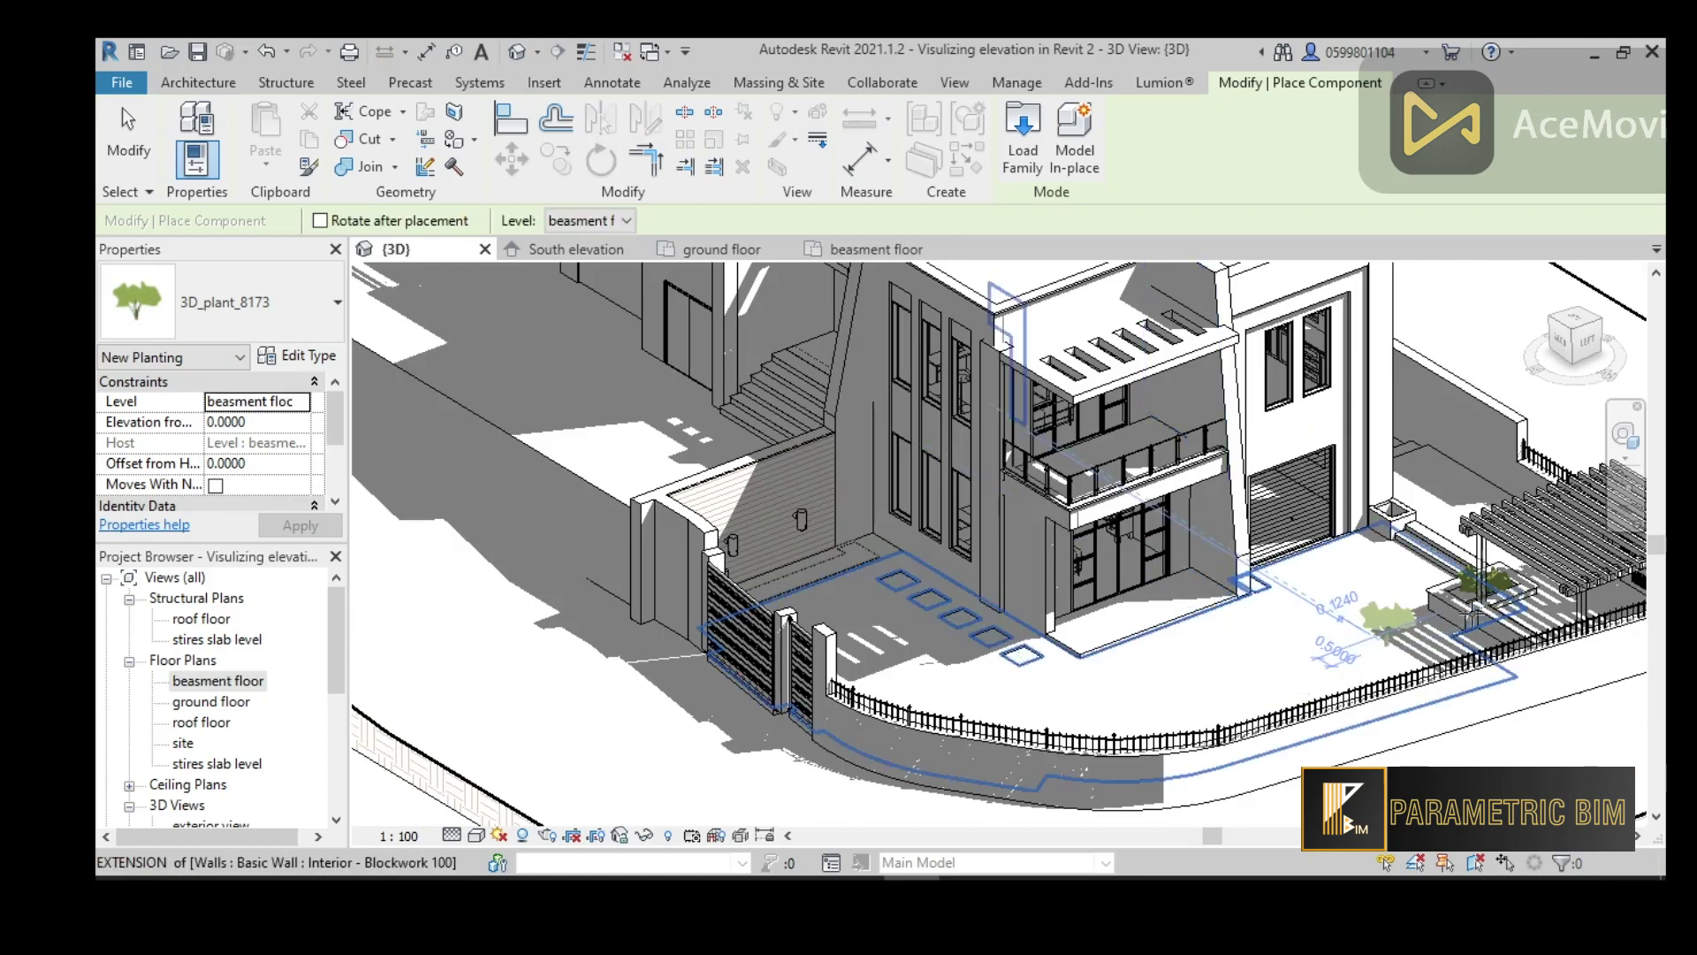
scroll(1482, 606, "up", 5)
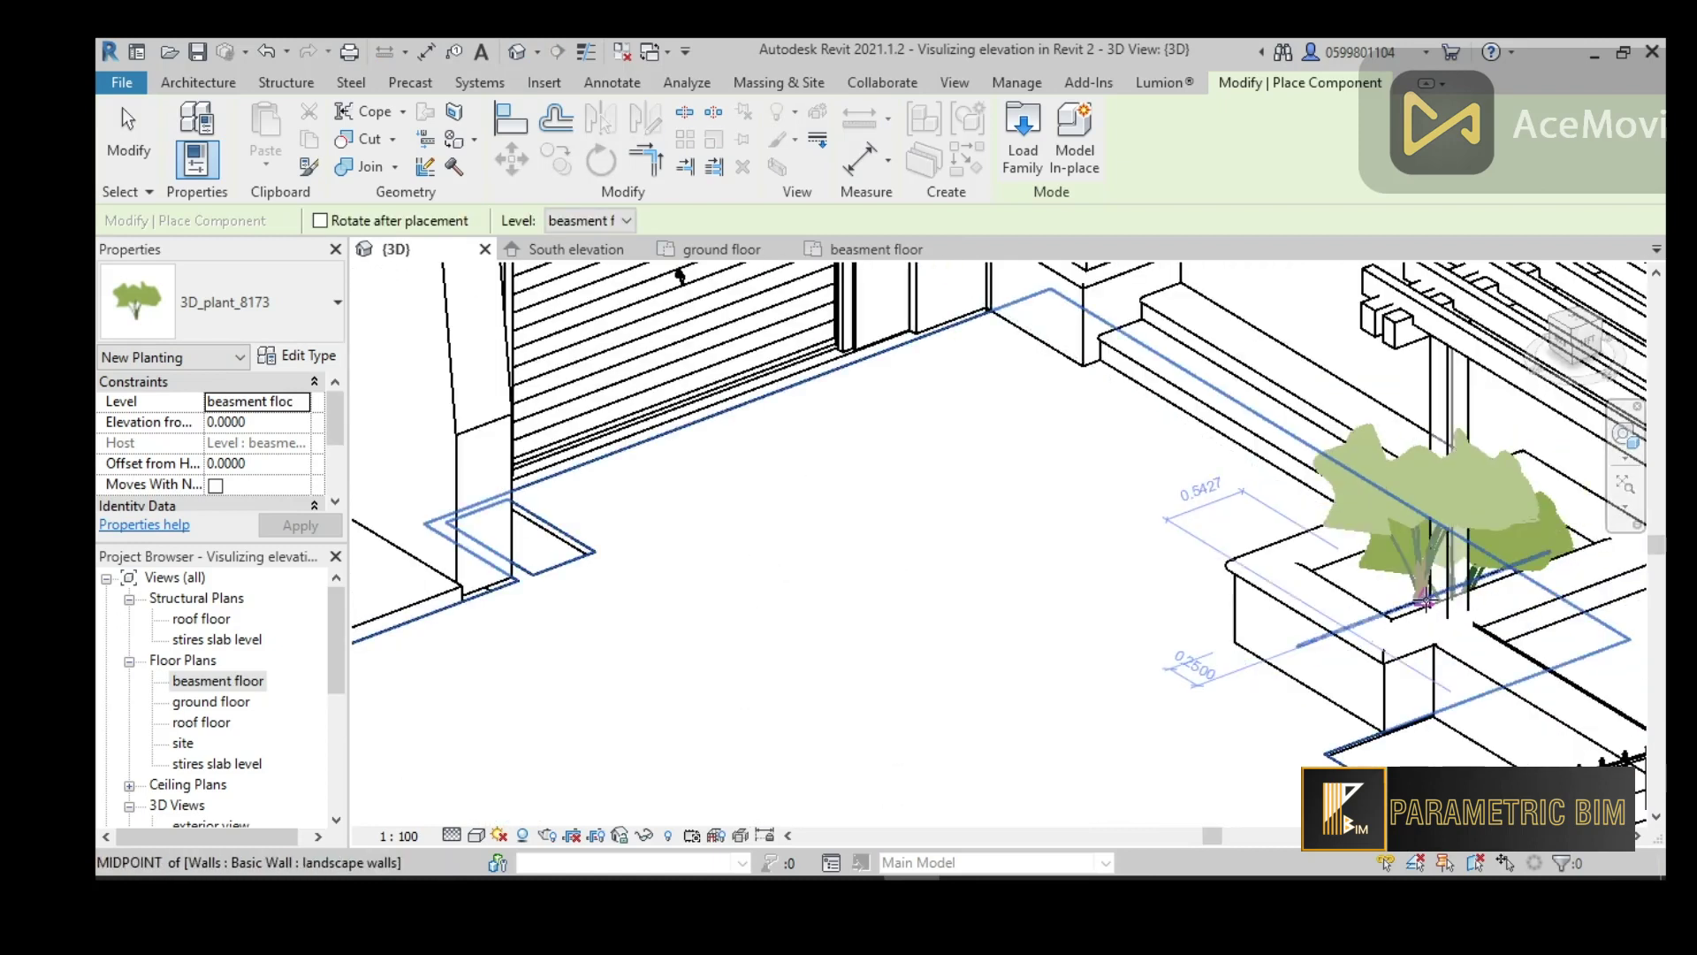
Open the beasment floor plan and place 3D_plant_8173 plants in the long narrow planter beside the side wall with the wall lights
scroll(1436, 590, "down", 5)
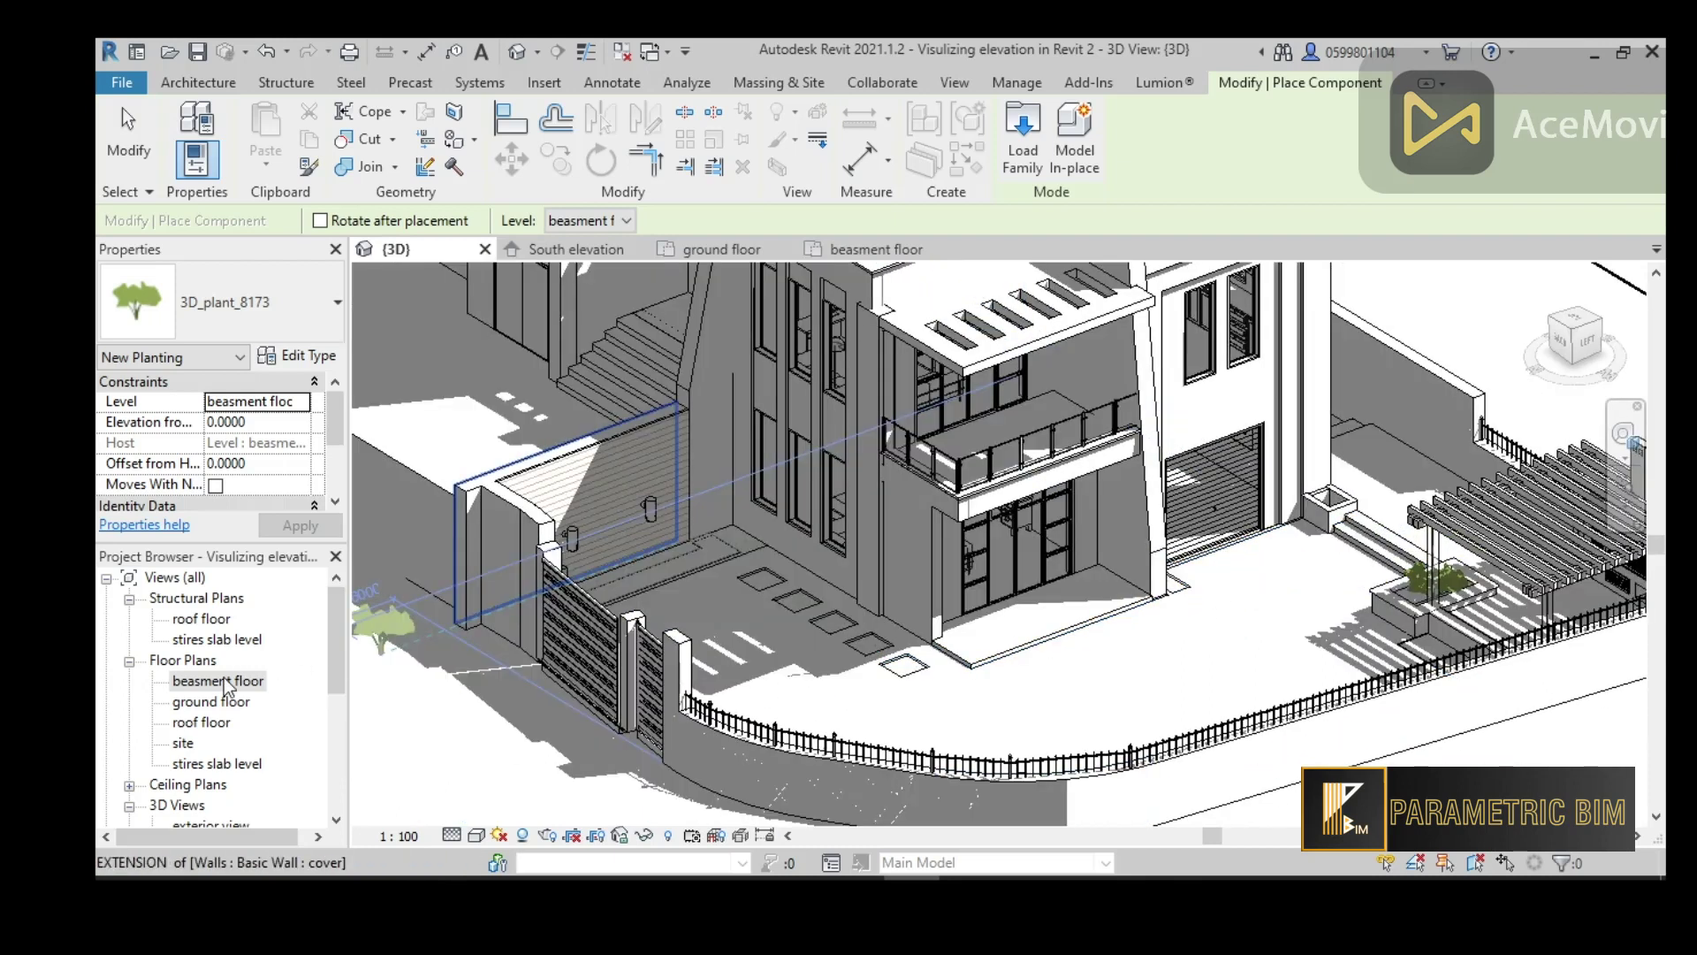
double_click(223, 679)
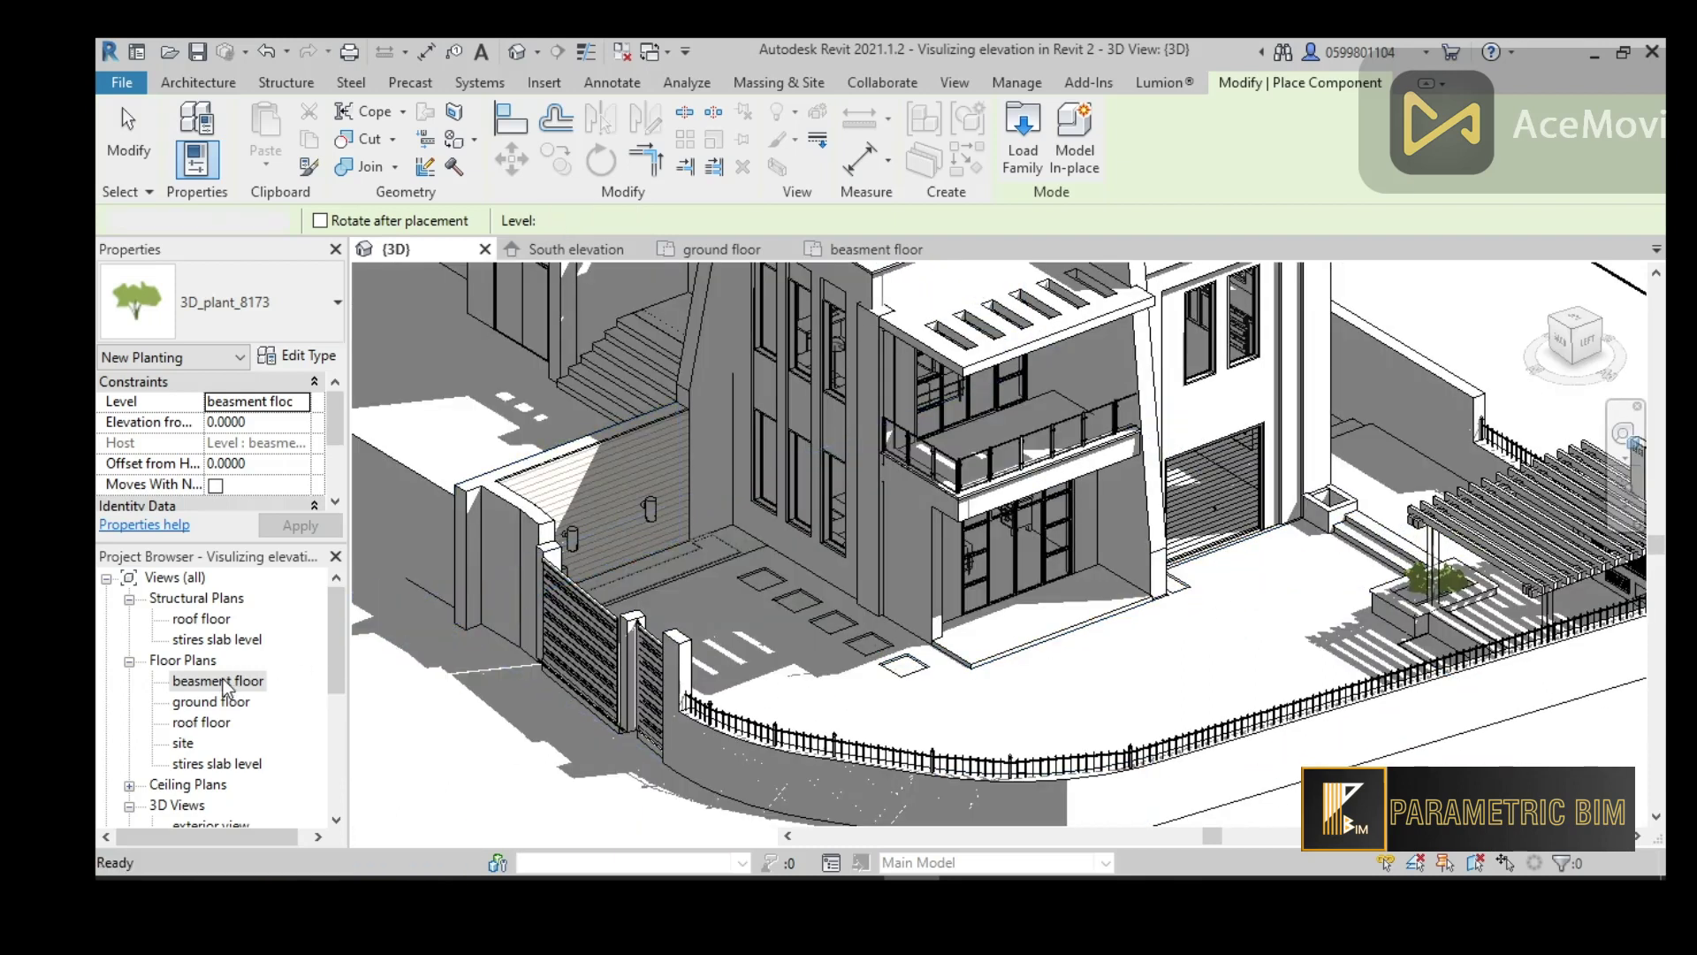
scroll(980, 613, "down", 3)
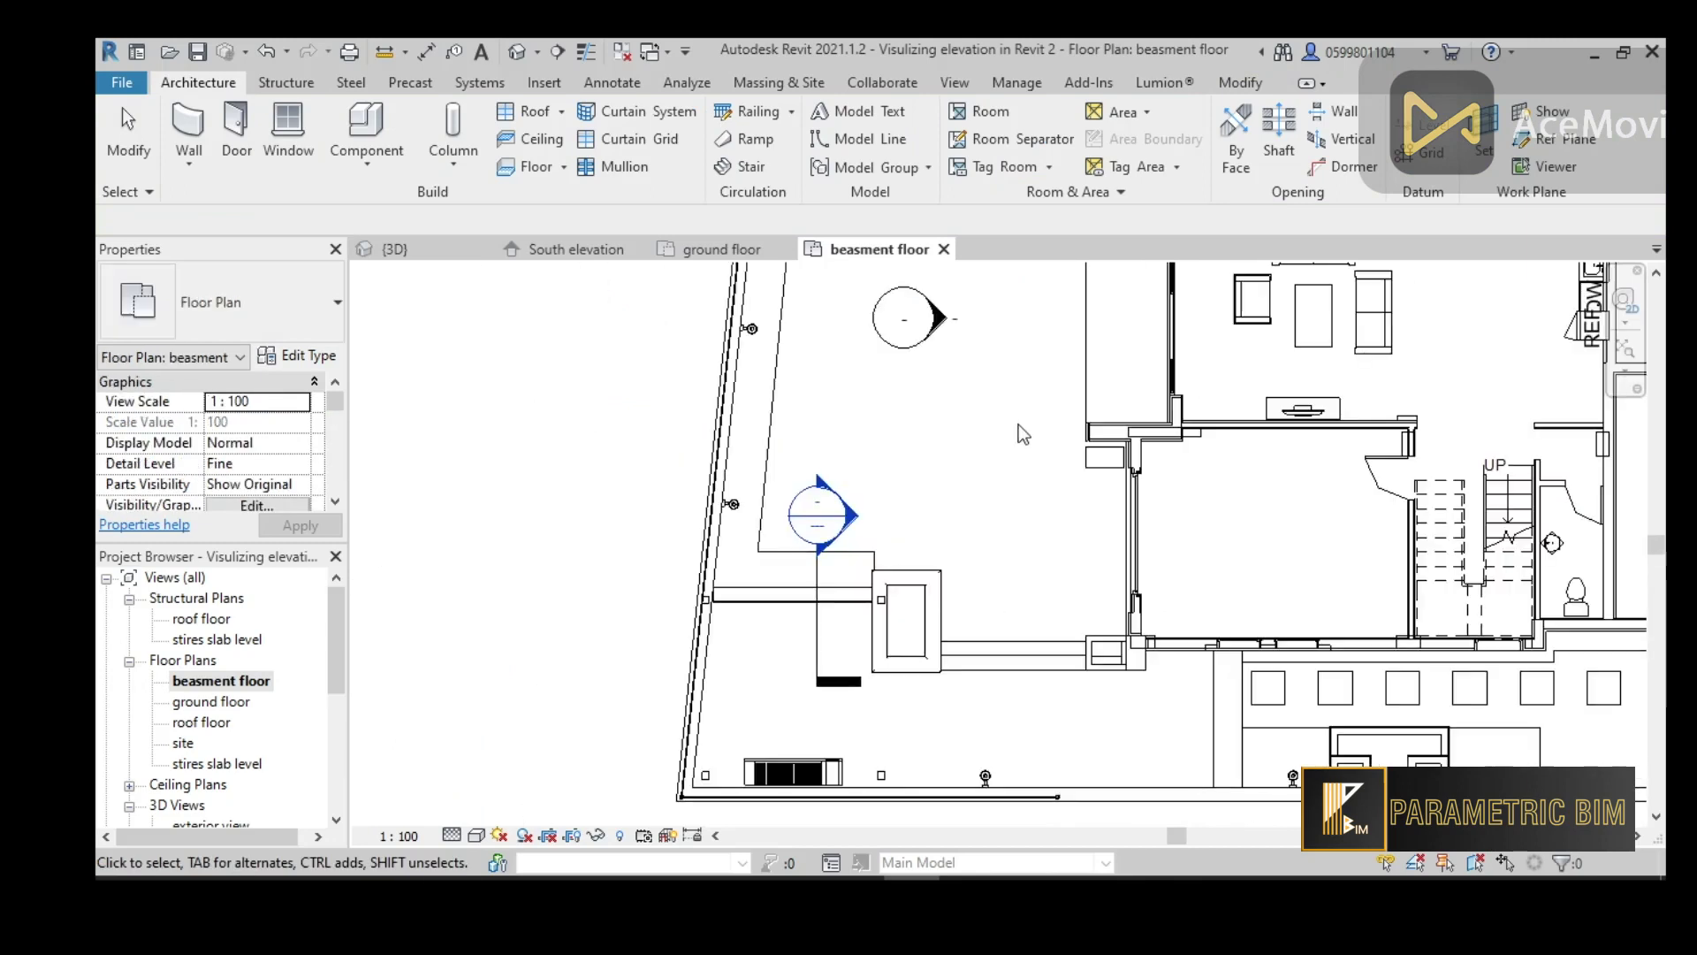
middle_click_drag(1114, 442, 867, 724)
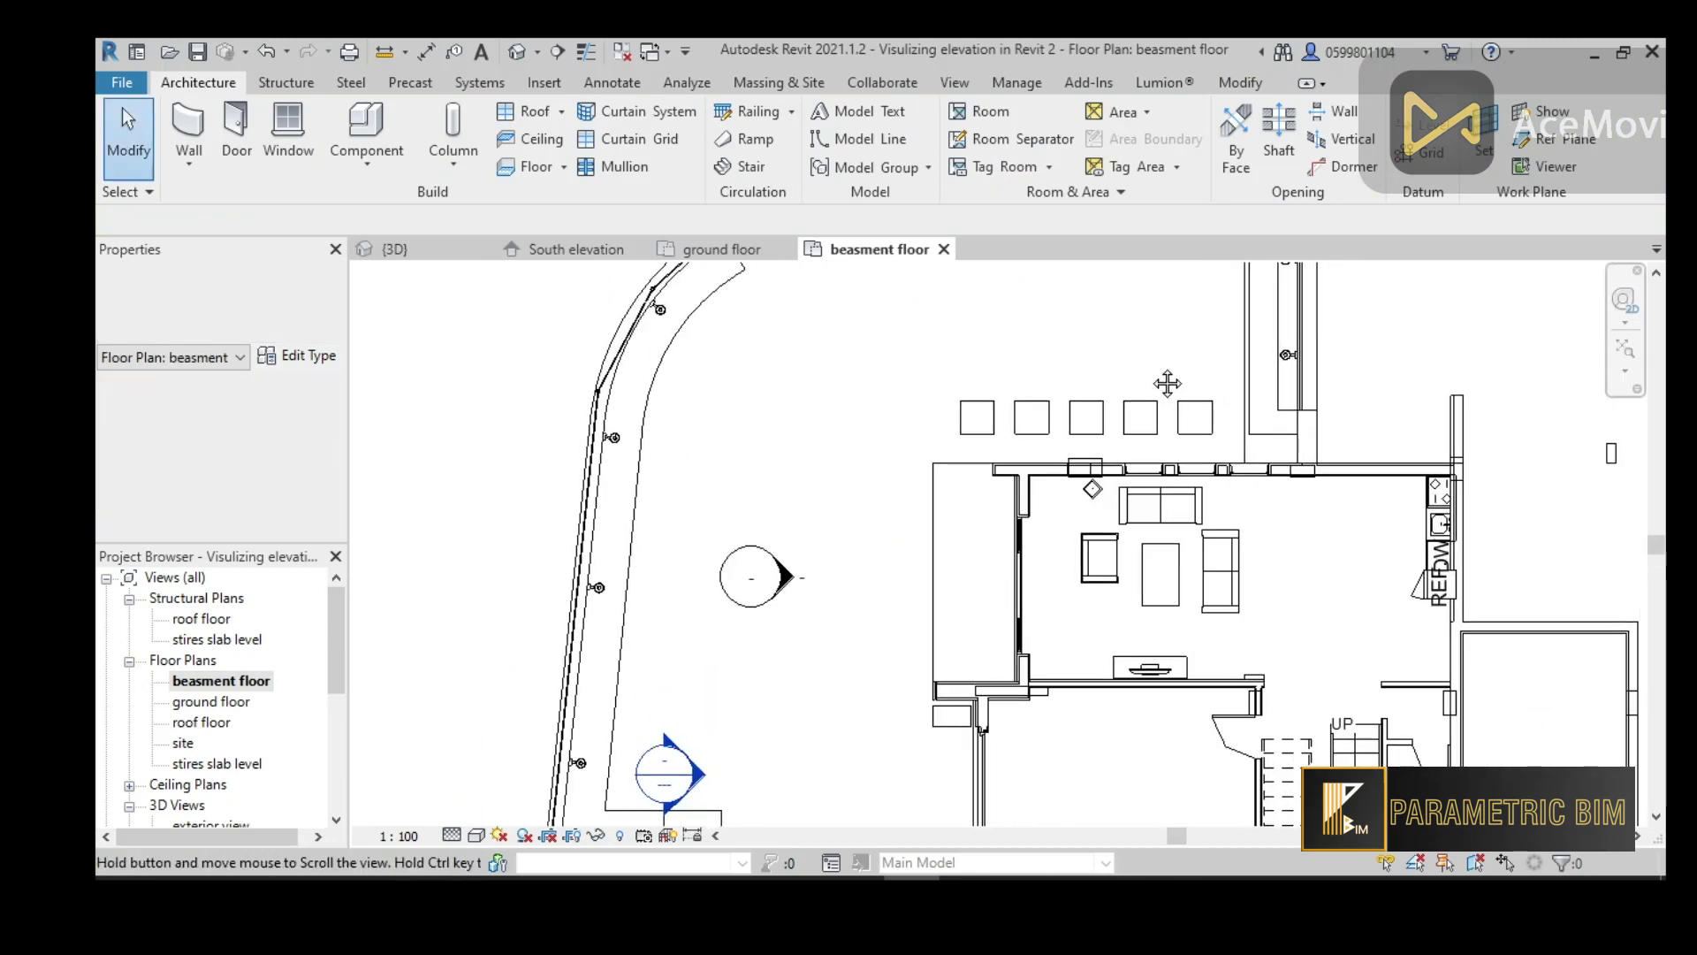
scroll(1075, 522, "up", 2)
middle_click_drag(1075, 522, 1123, 526)
scroll(1122, 525, "up", 2)
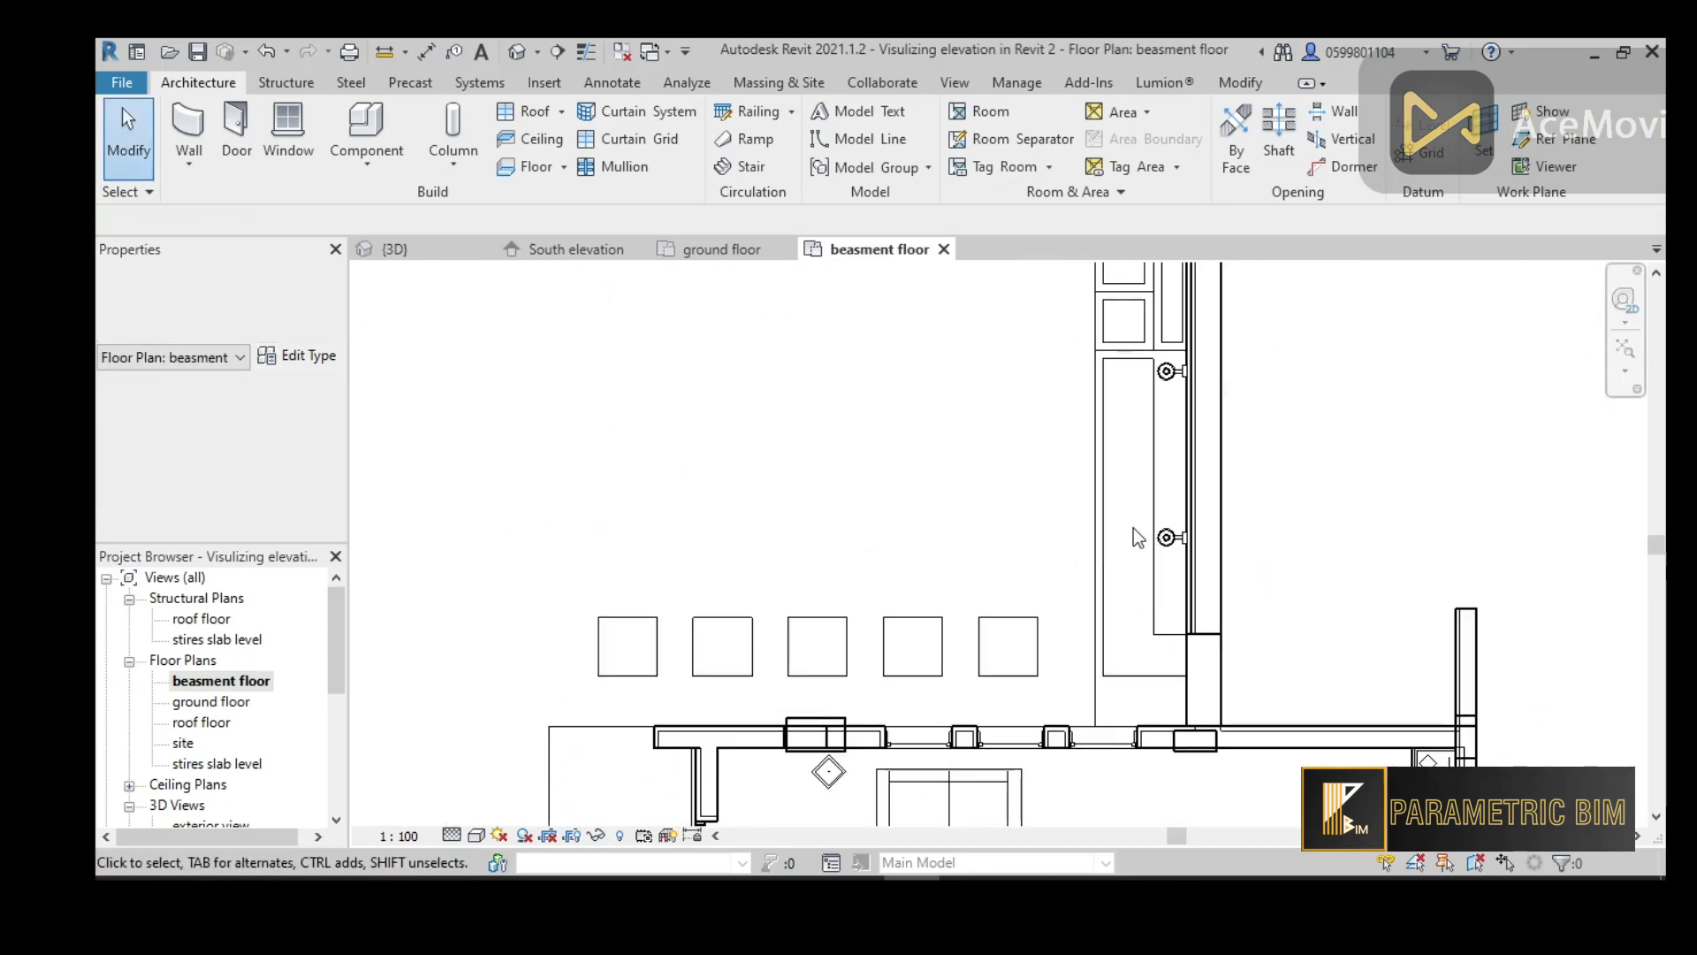
left_click(348, 124)
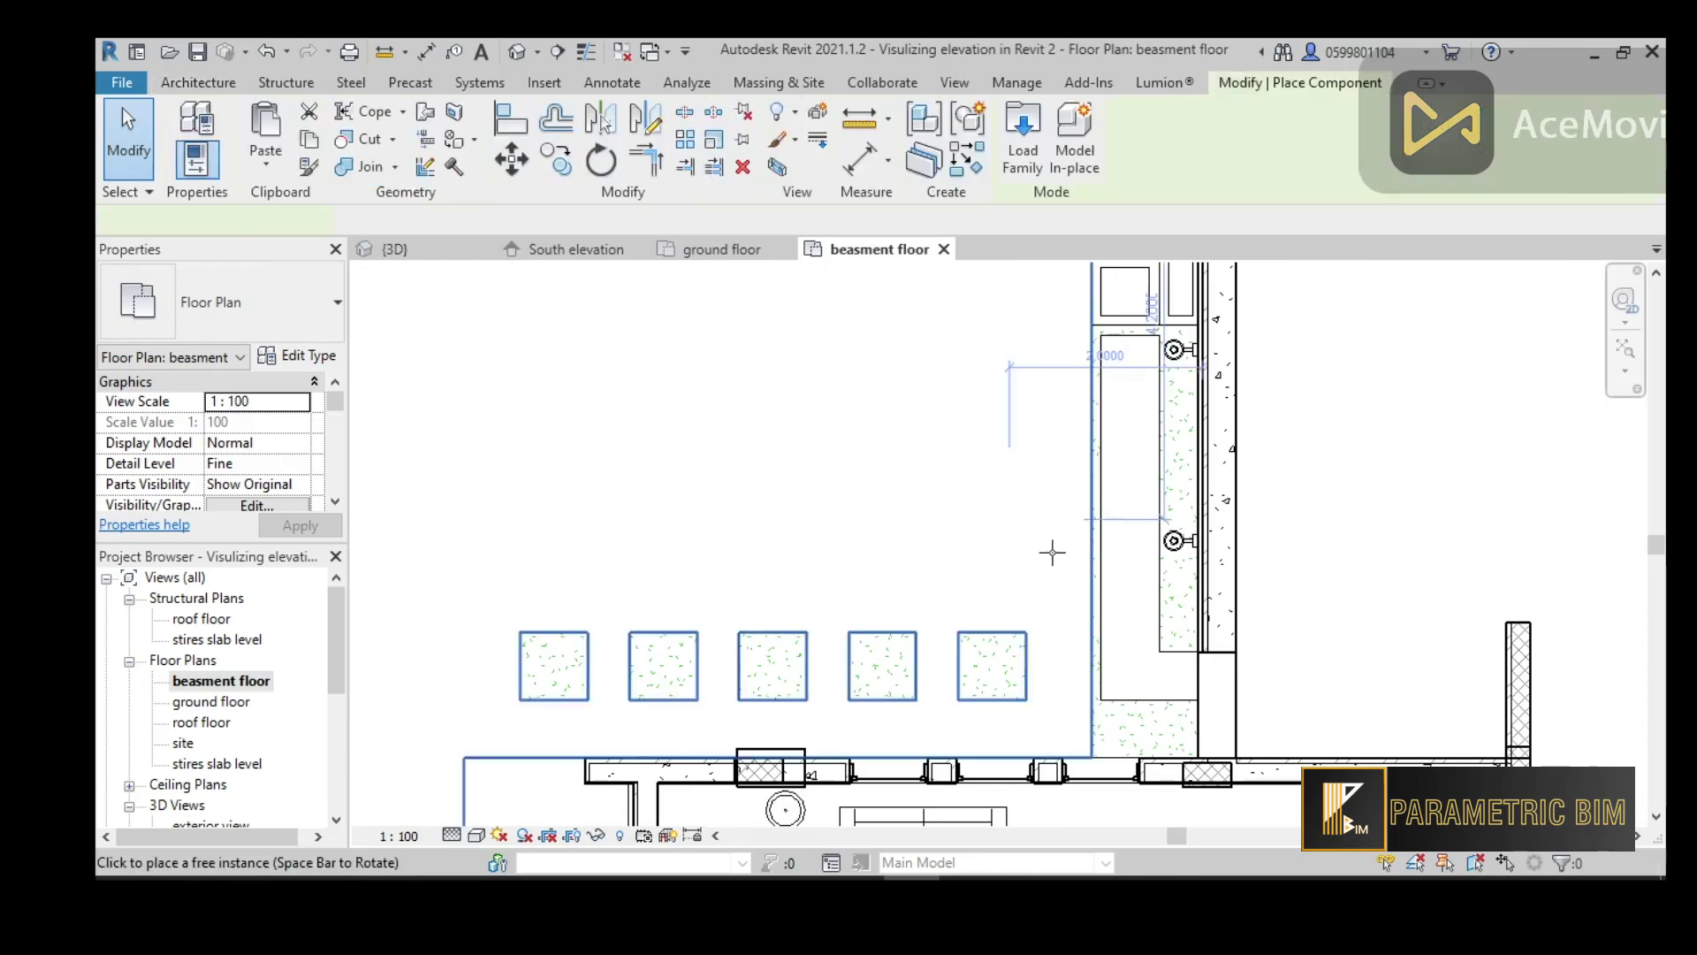
left_click(1105, 572)
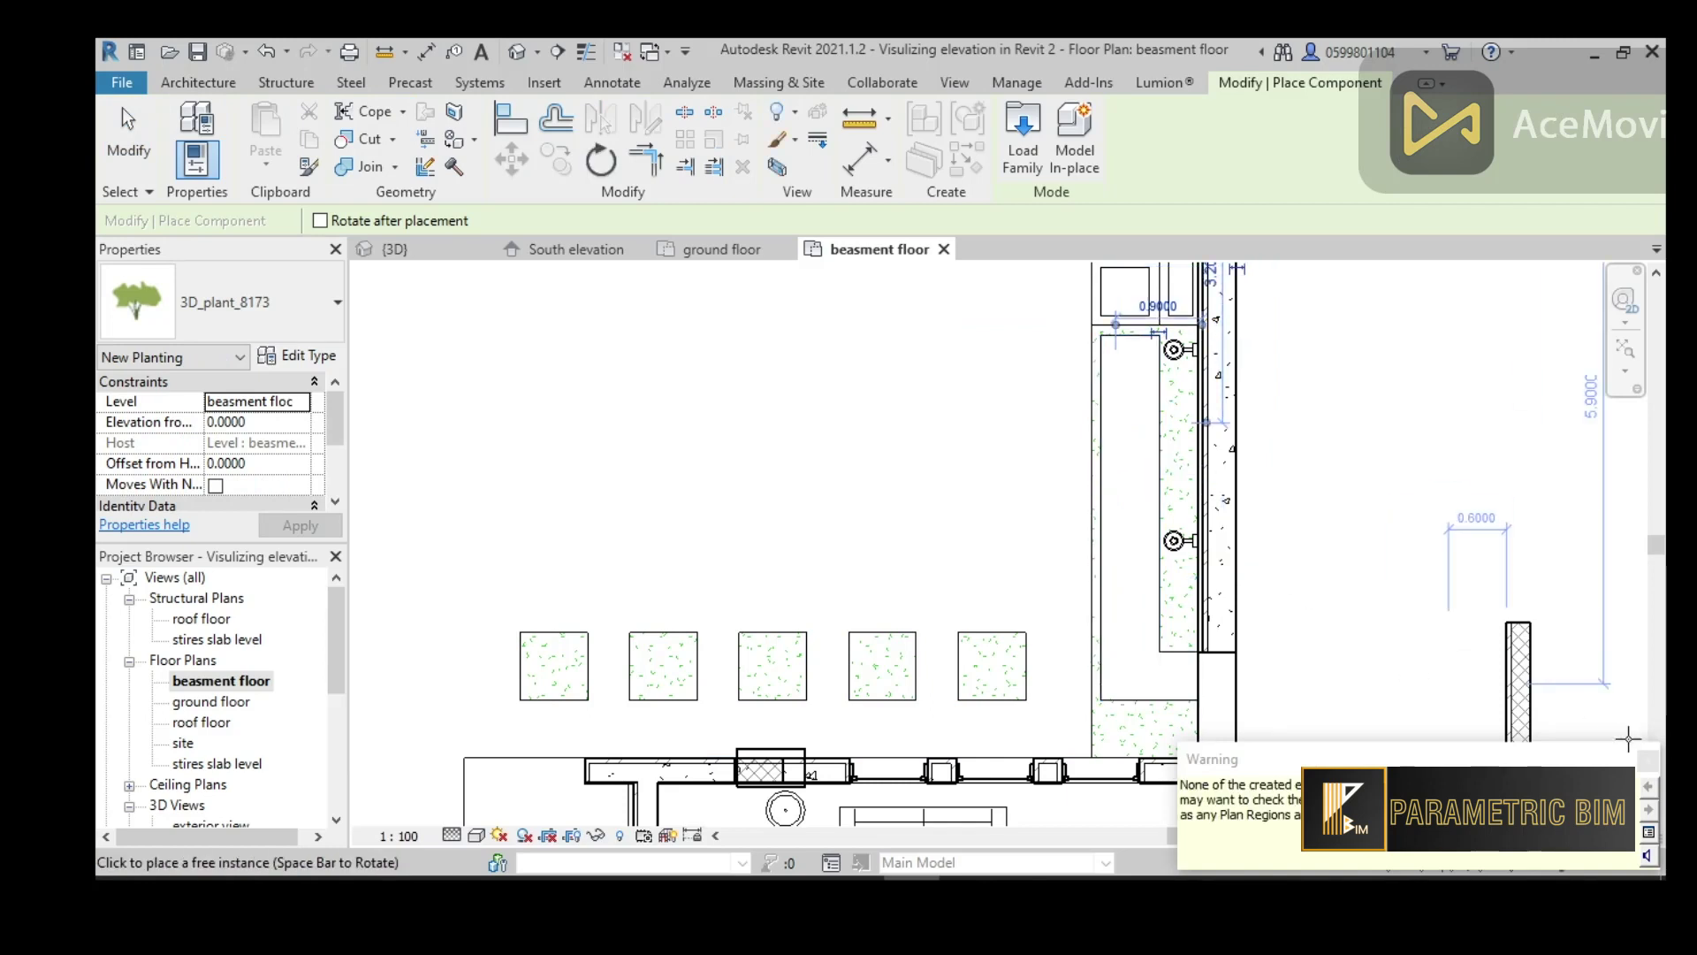
left_click(1651, 765)
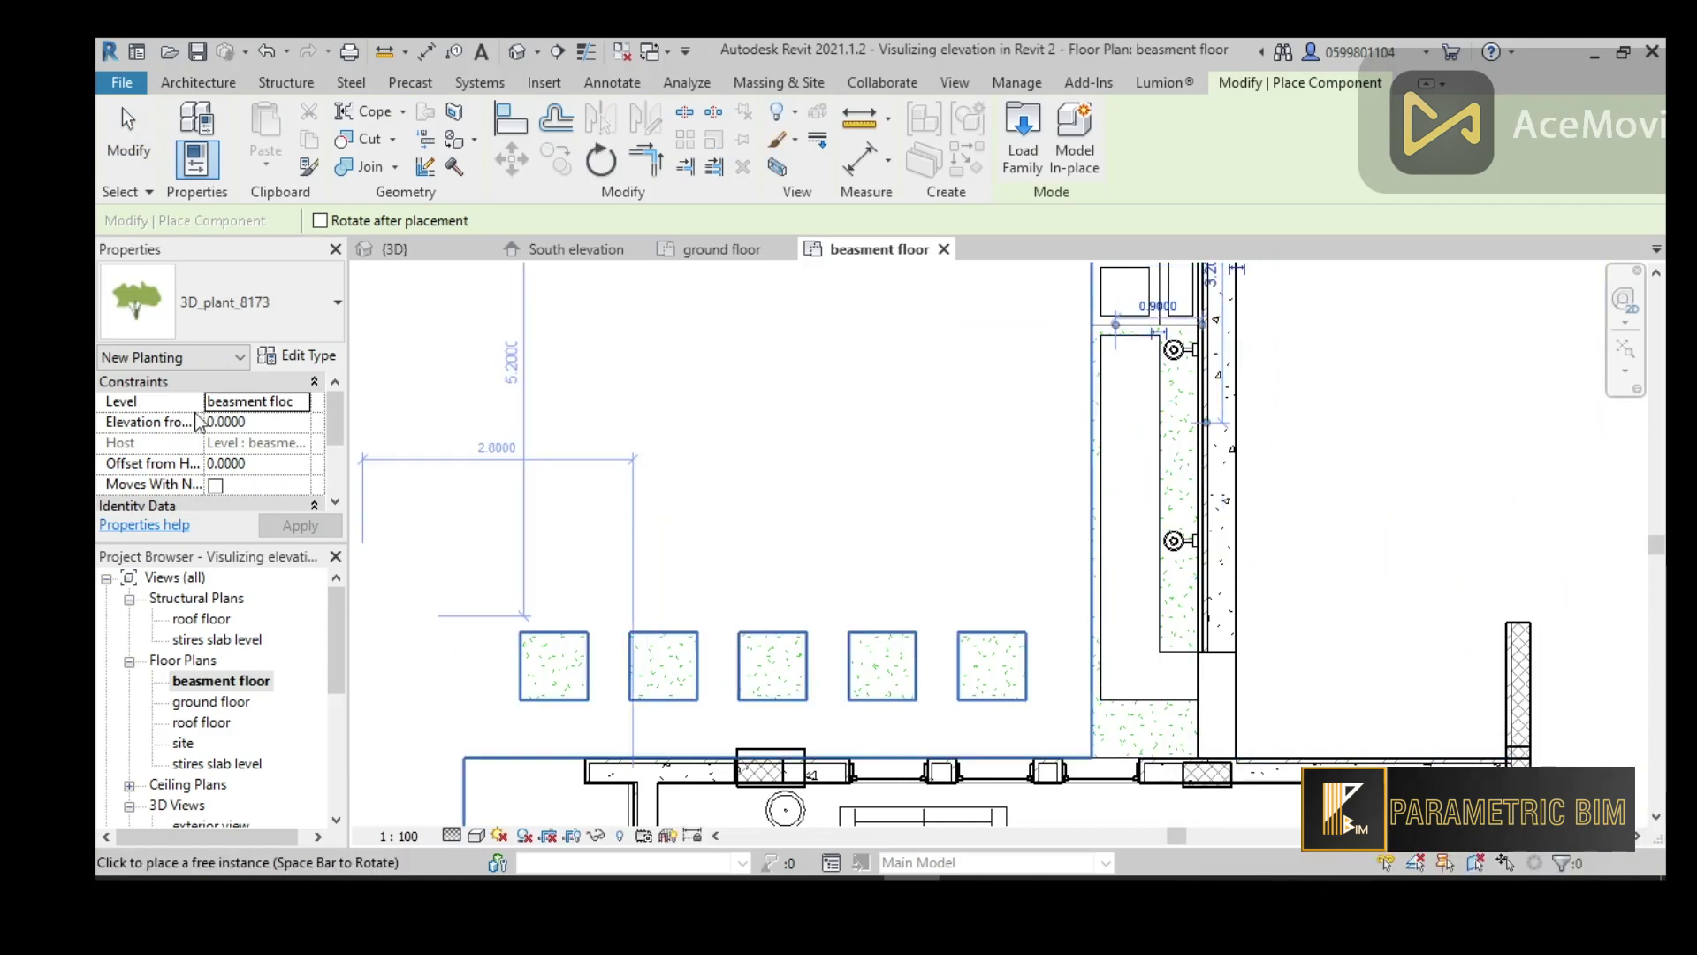
Open the South elevation to check the plants and dismiss the save reminder without saving the project
left_click_drag(332, 610, 325, 682)
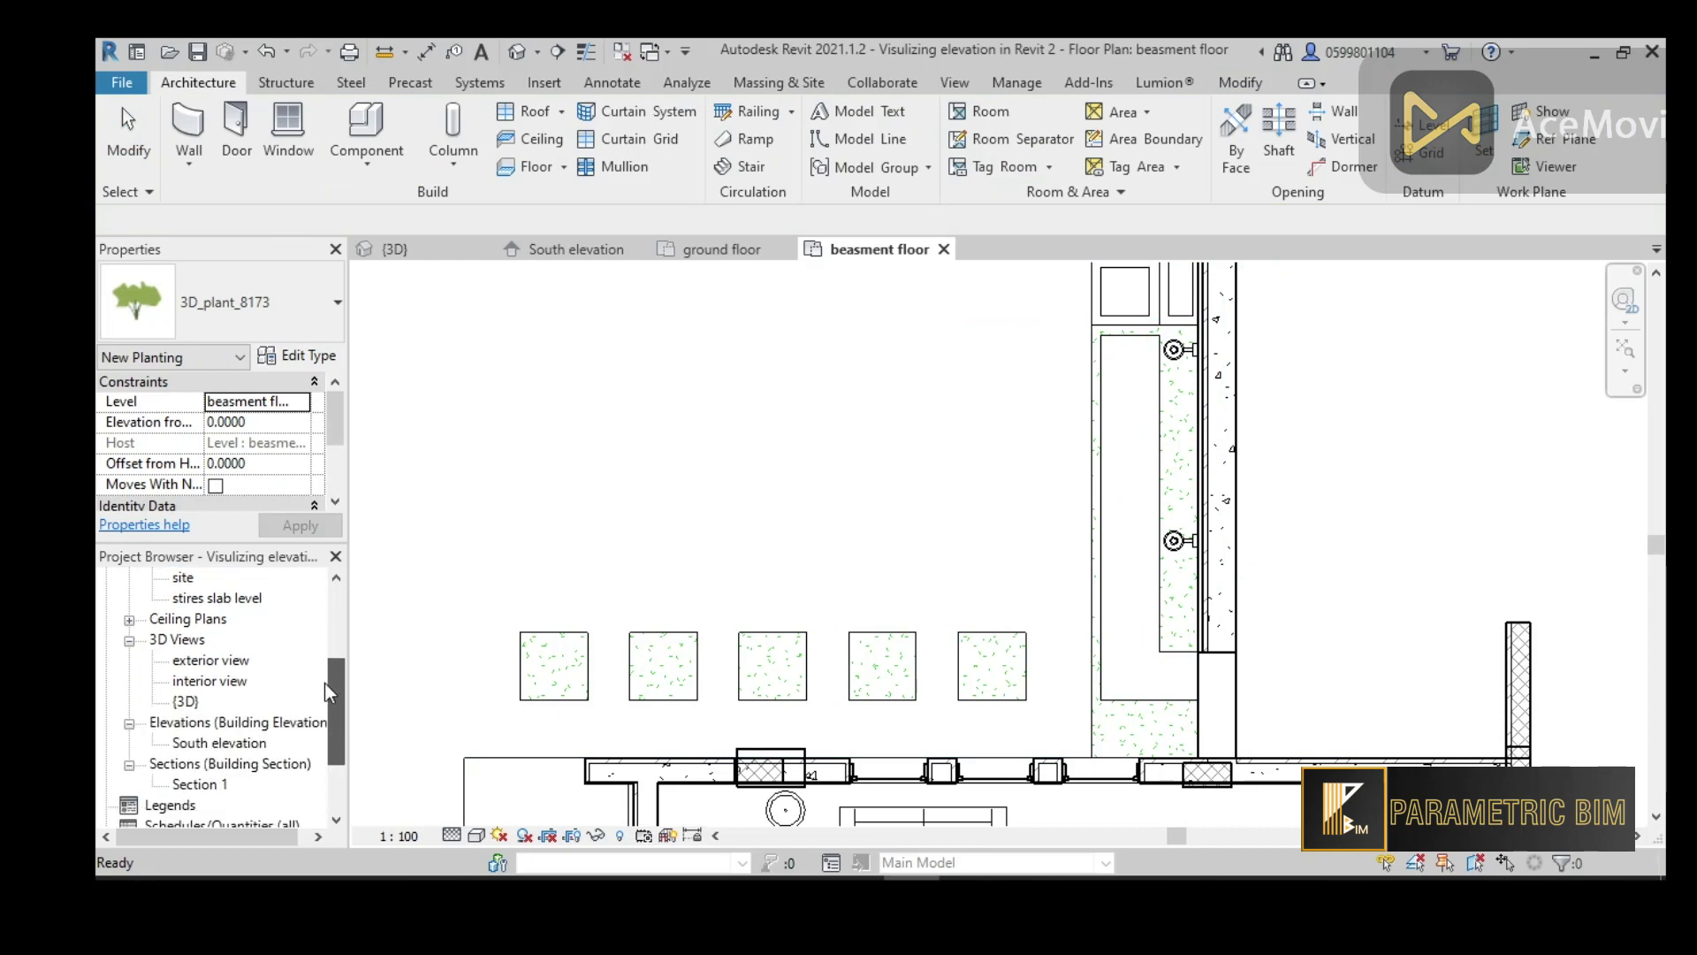
left_click(228, 744)
double_click(228, 744)
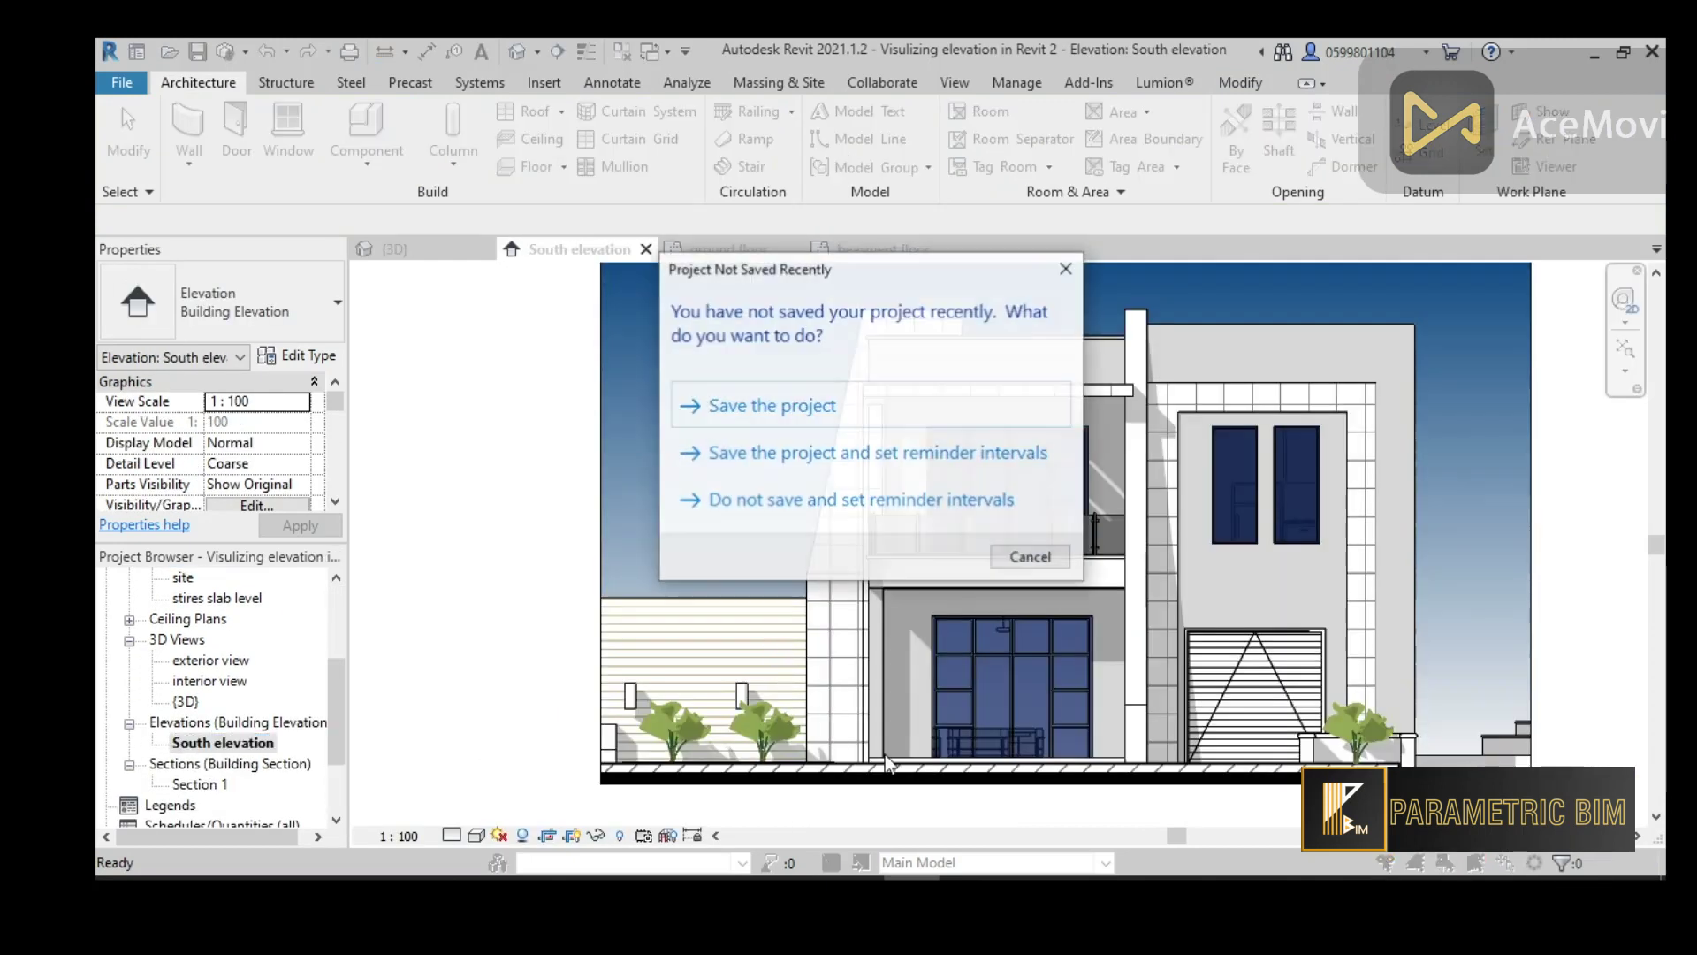
left_click(1030, 557)
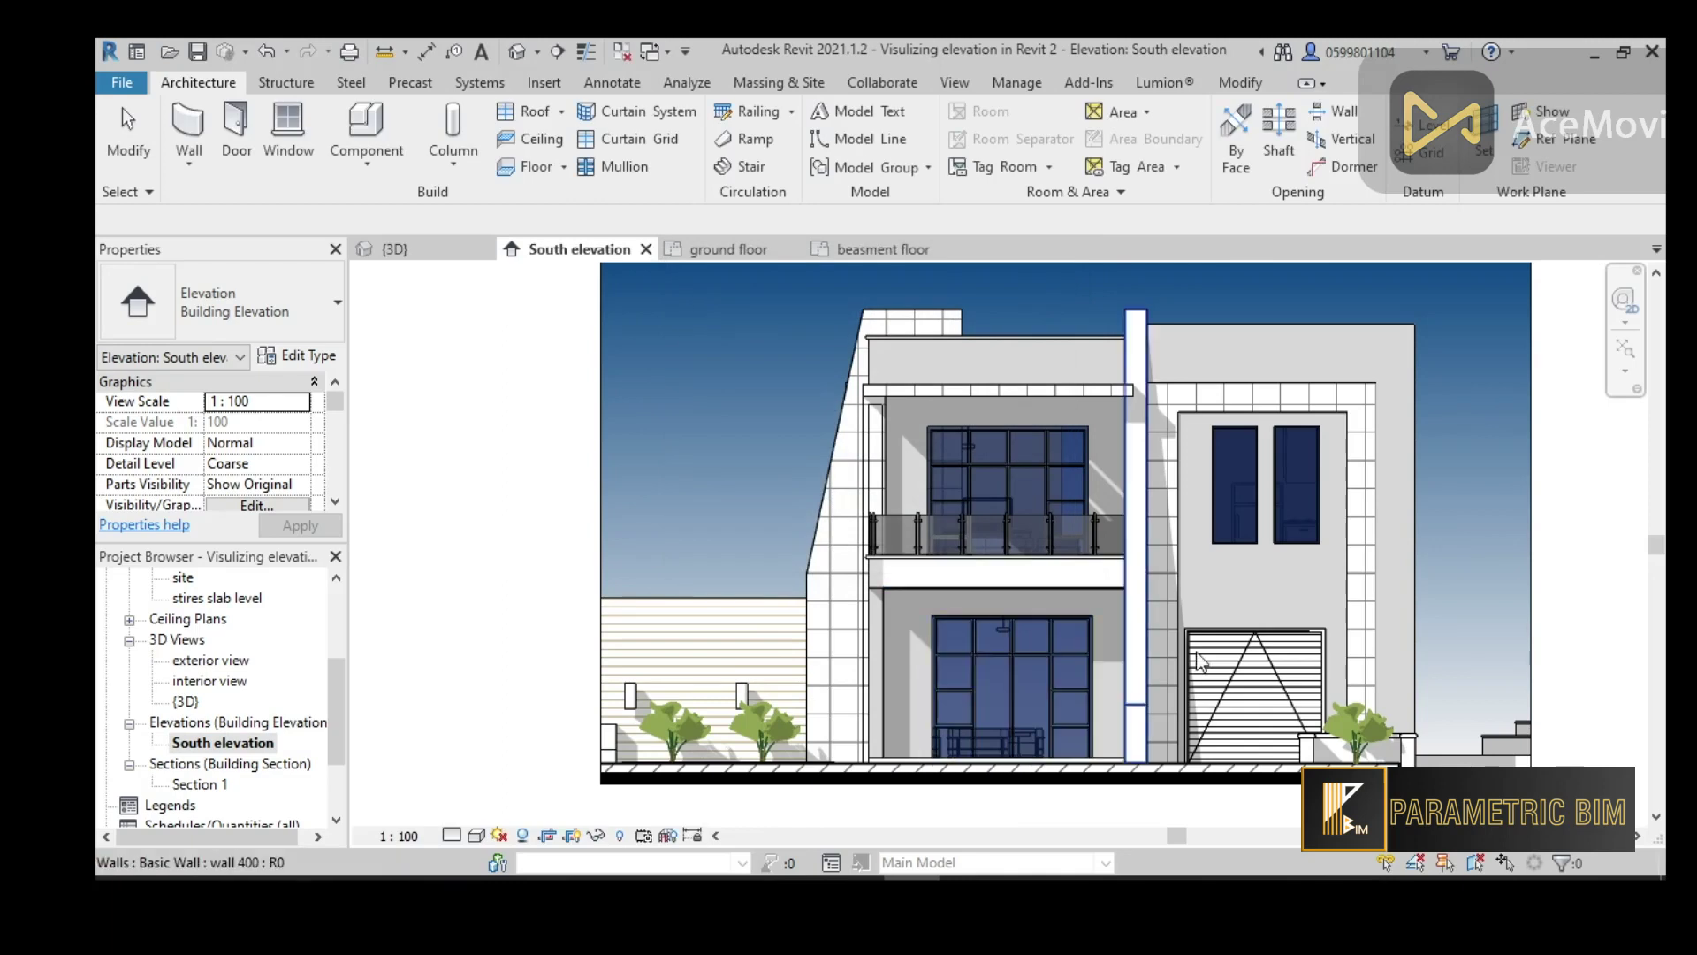
middle_click_drag(1561, 592, 1543, 574)
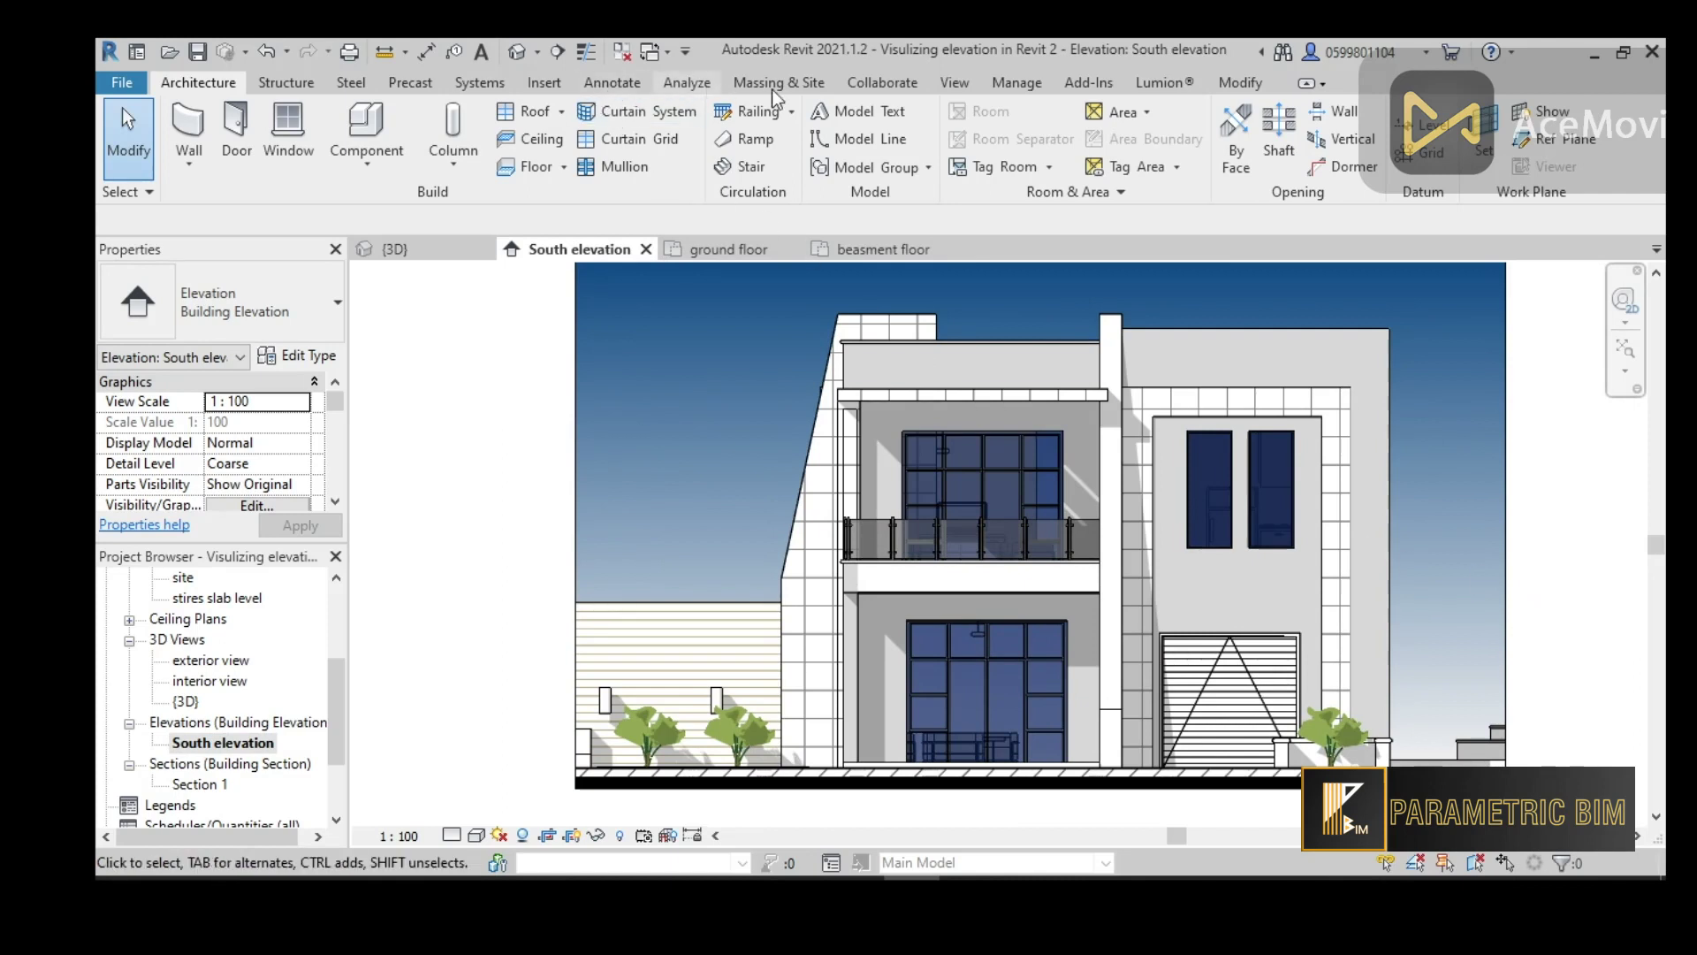
Place a Person 1 detail component on the ground line in front of the tiled wall, between the plants and the glazed entrance
left_click(608, 83)
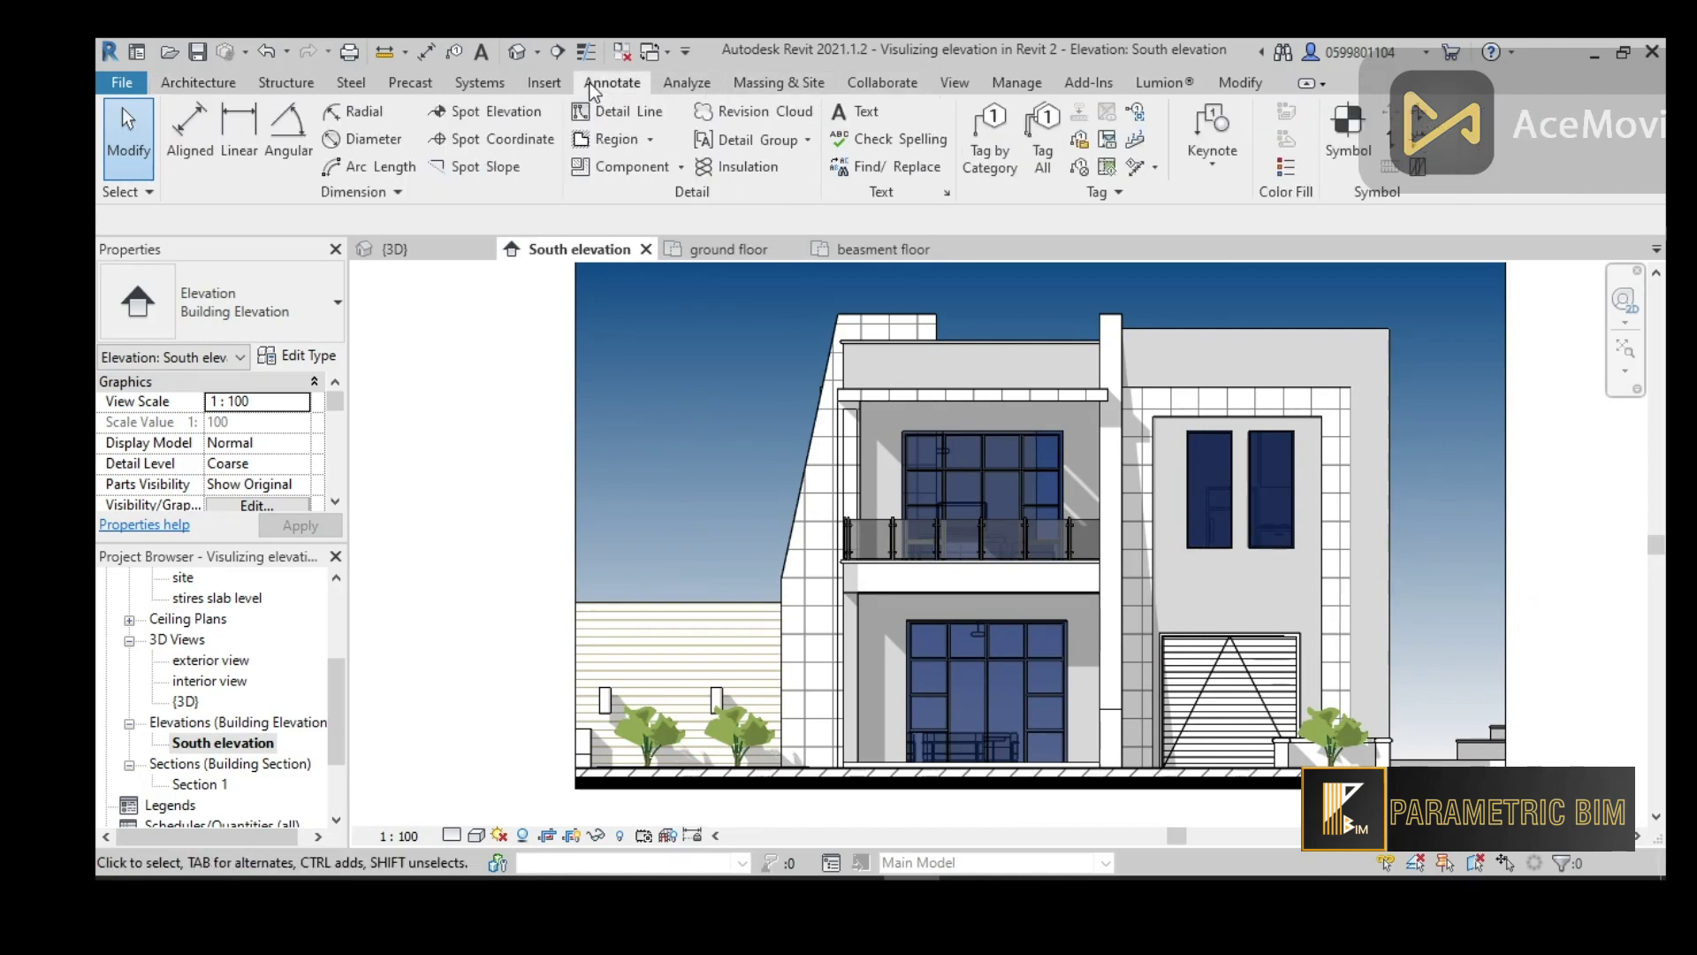
left_click(681, 170)
left_click(654, 204)
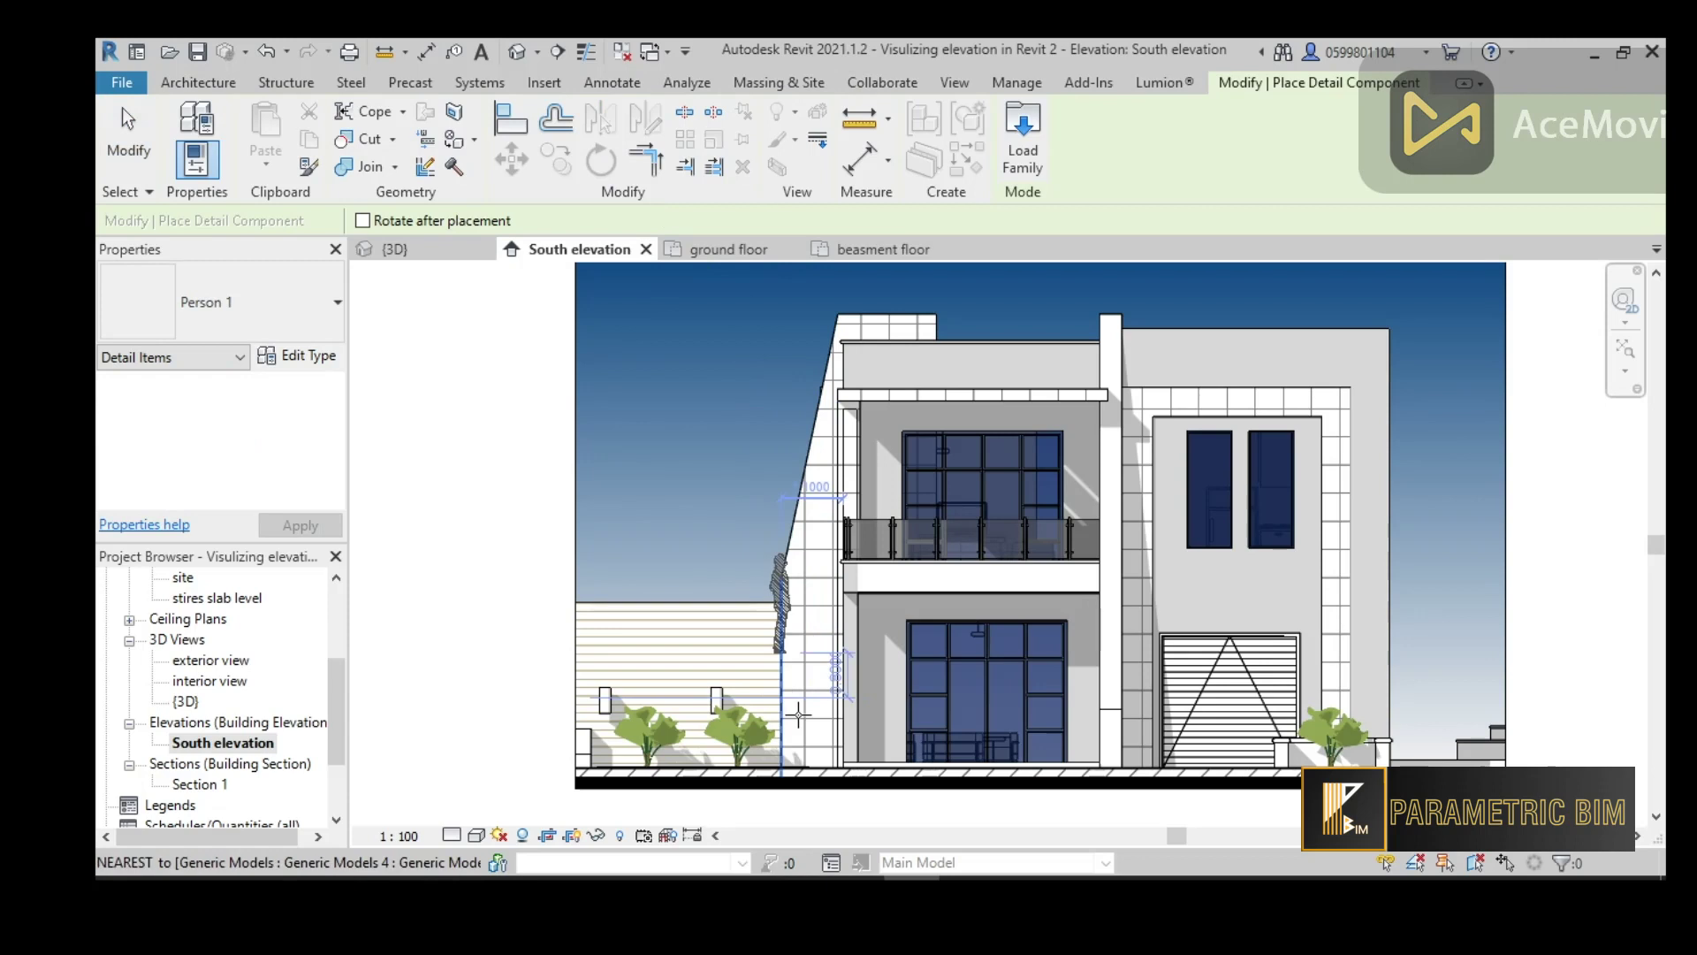
scroll(801, 769, "up", 3)
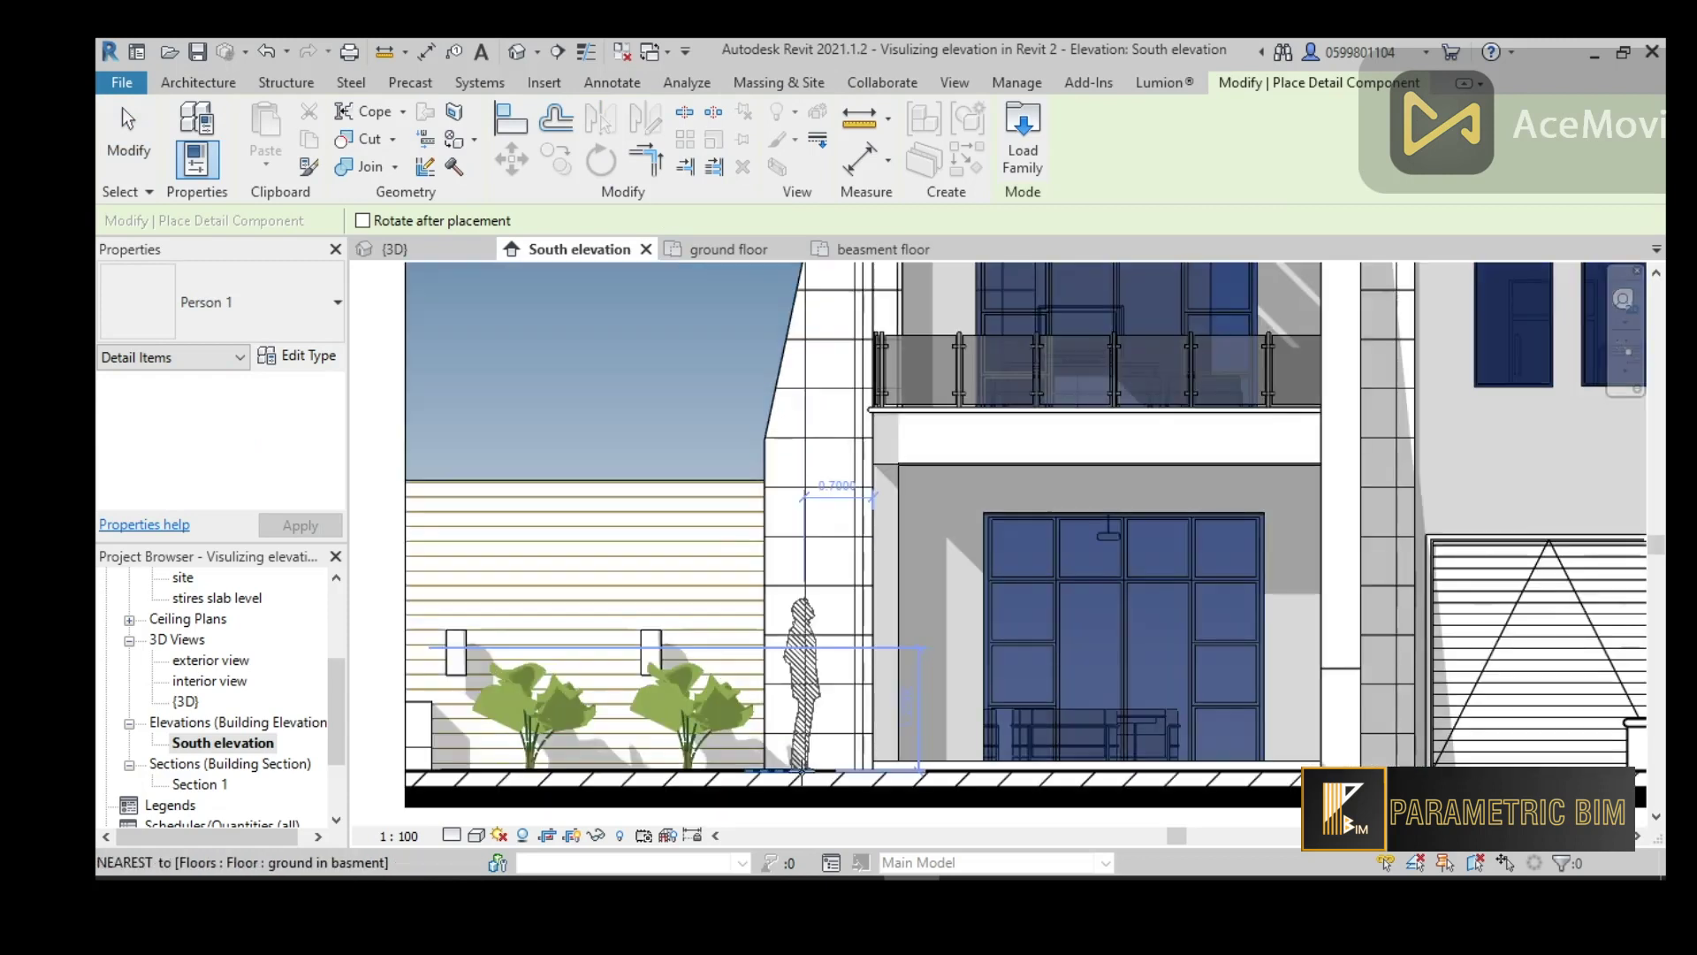
left_click(800, 769)
scroll(683, 625, "down", 3)
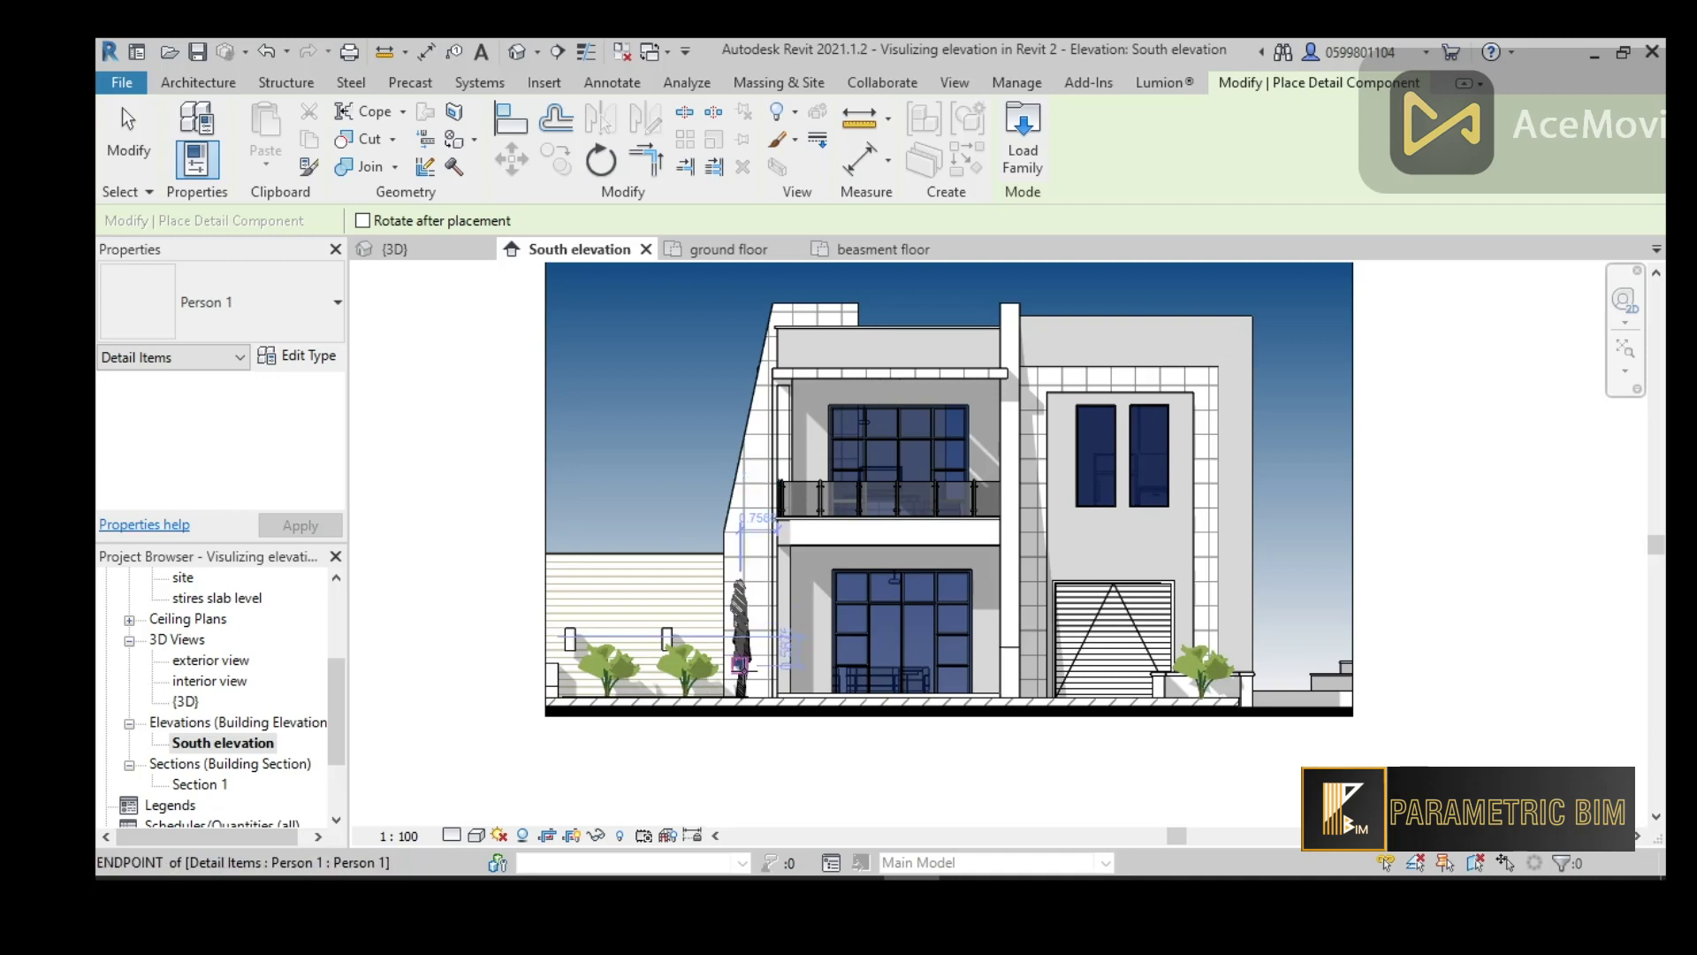
key("Escape")
middle_click_drag(945, 799, 923, 788)
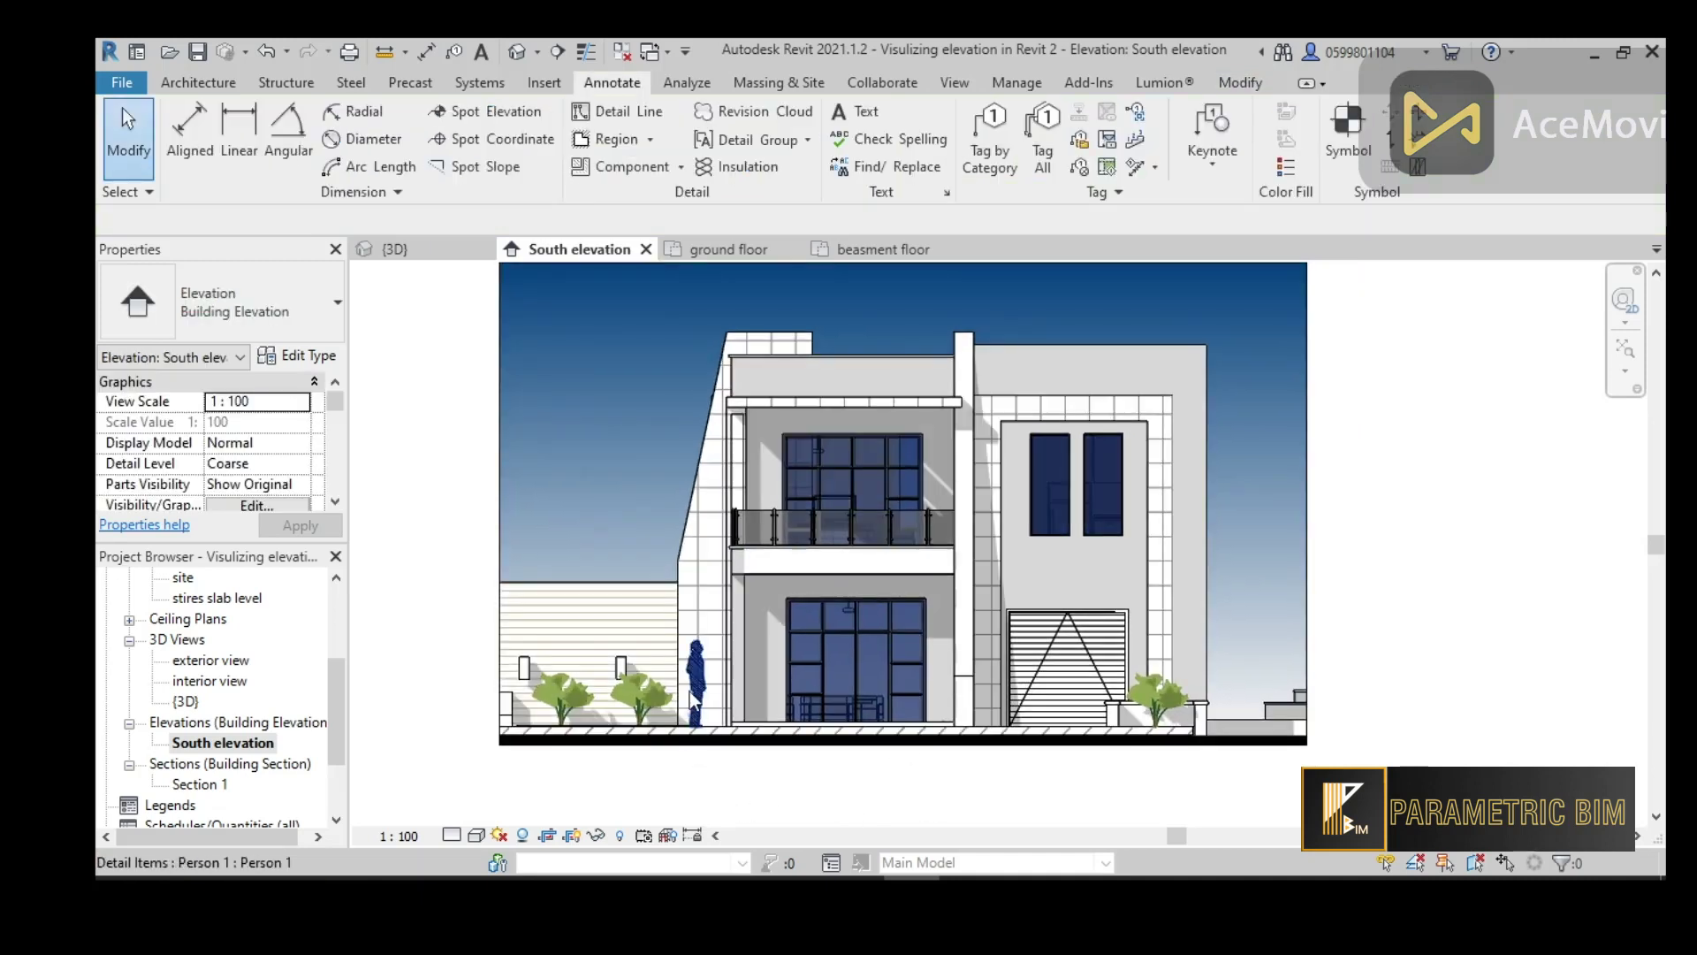
Override the person's graphics by element with Halftone, accept the override and clear the selection
left_click(694, 698)
right_click(694, 699)
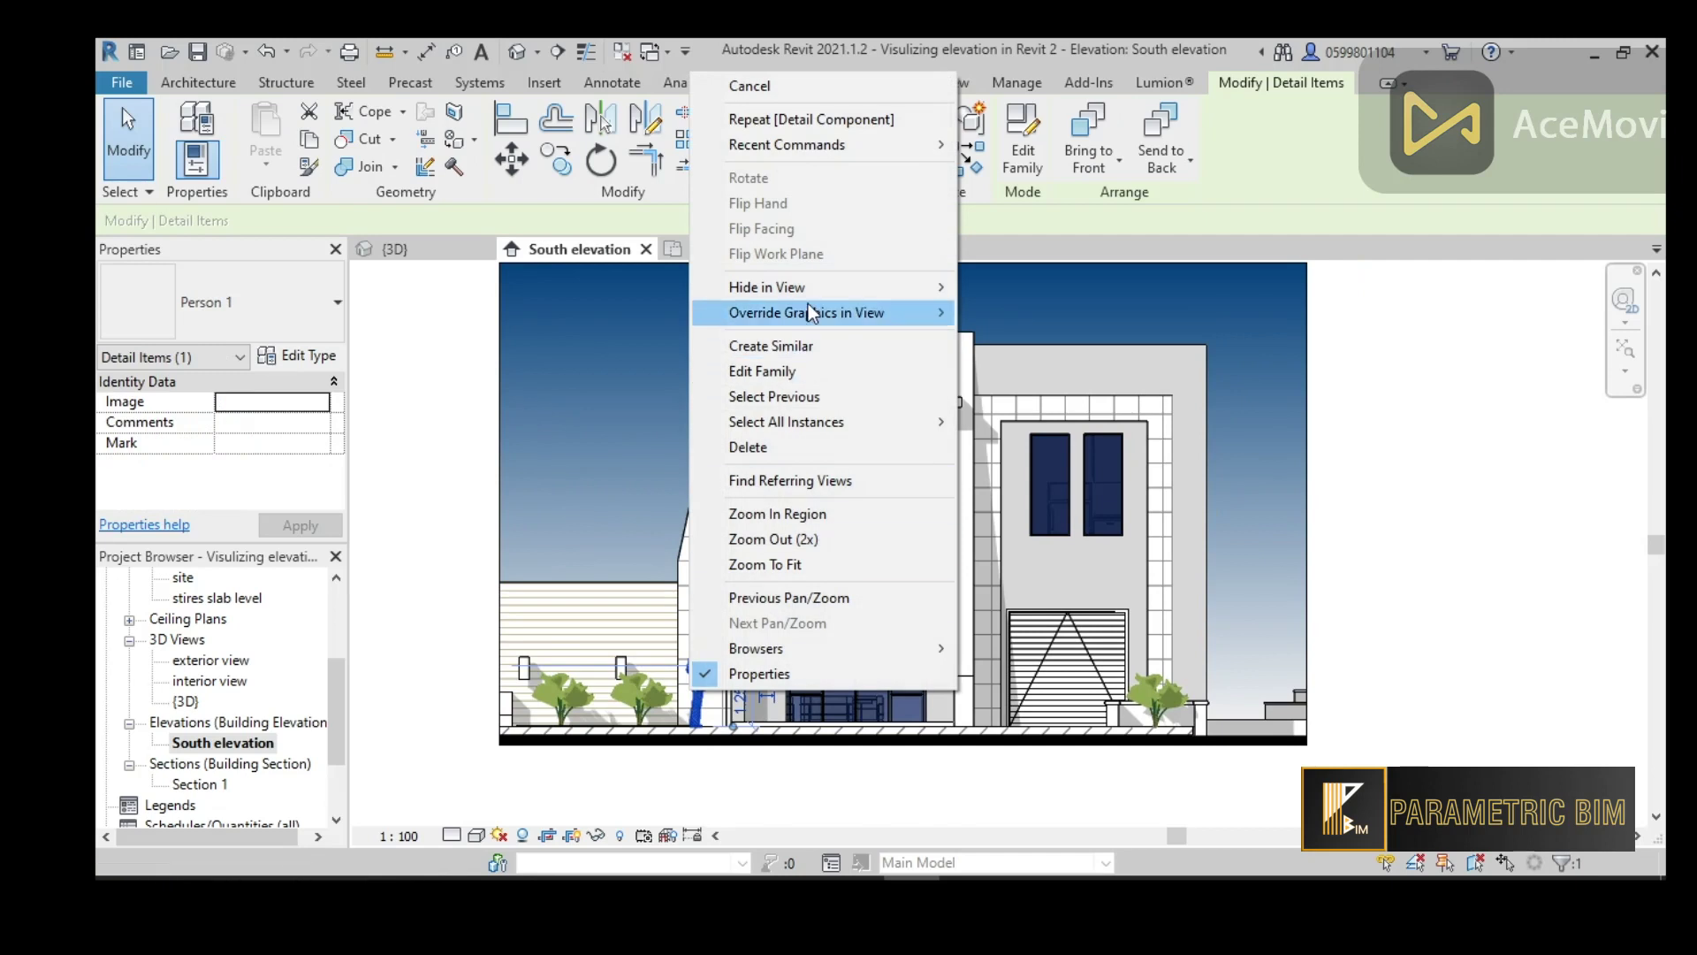
mouse_move(808, 311)
left_click(1053, 316)
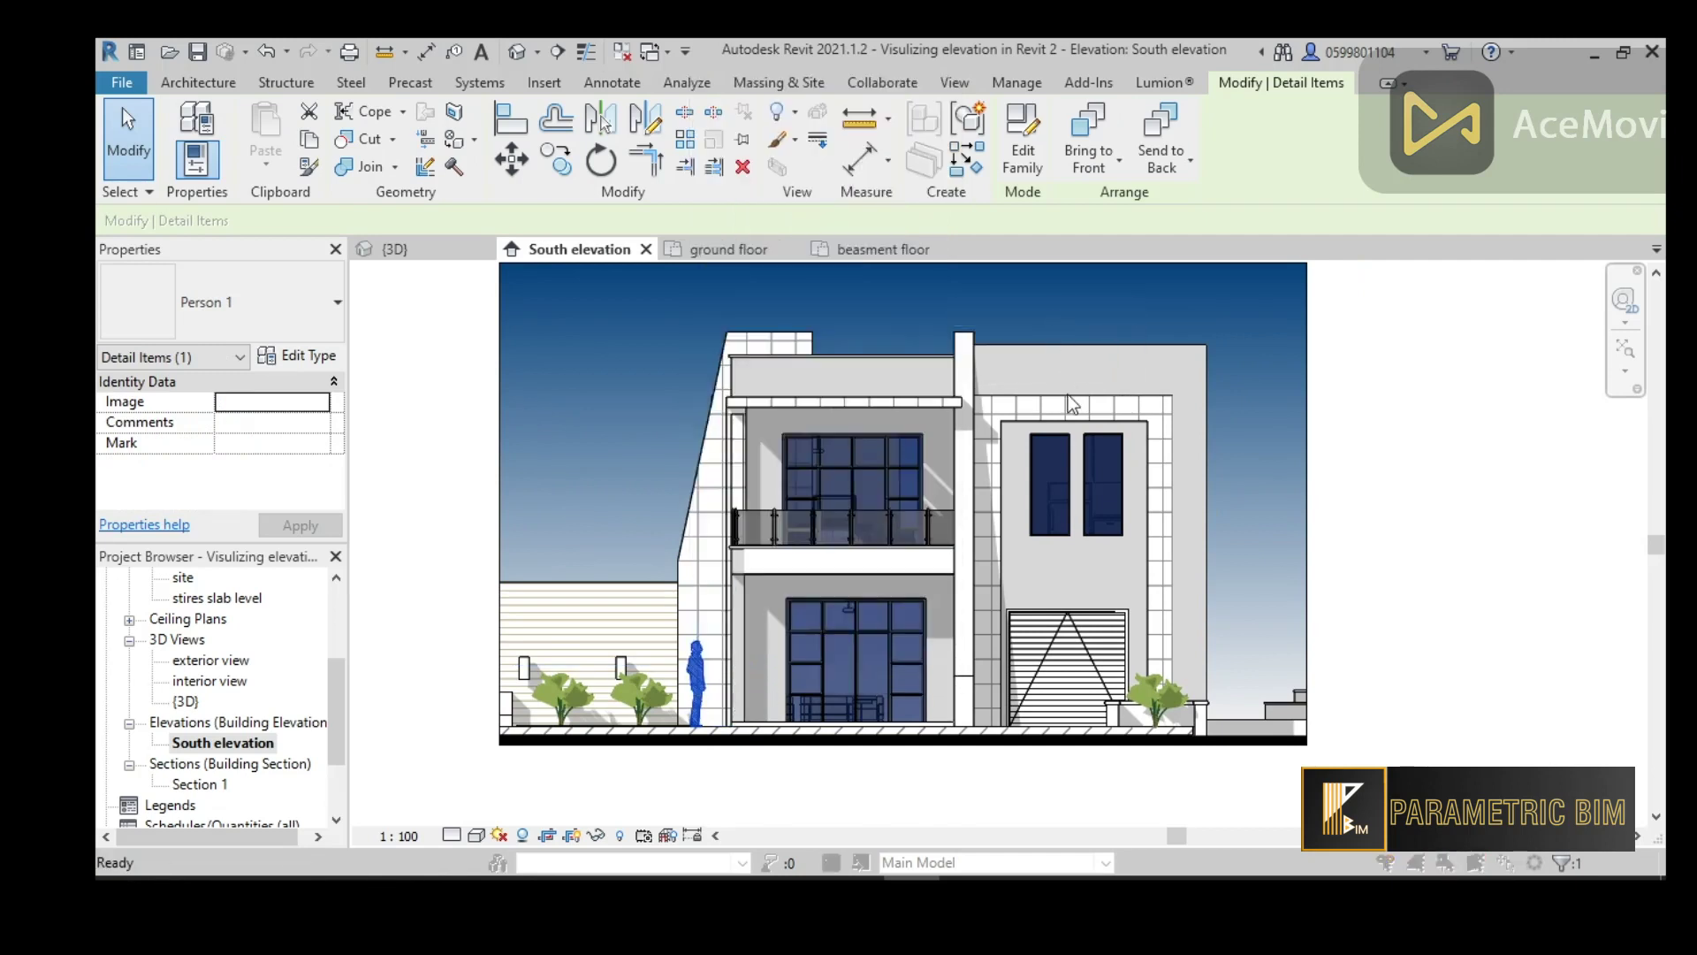
left_click(1500, 155)
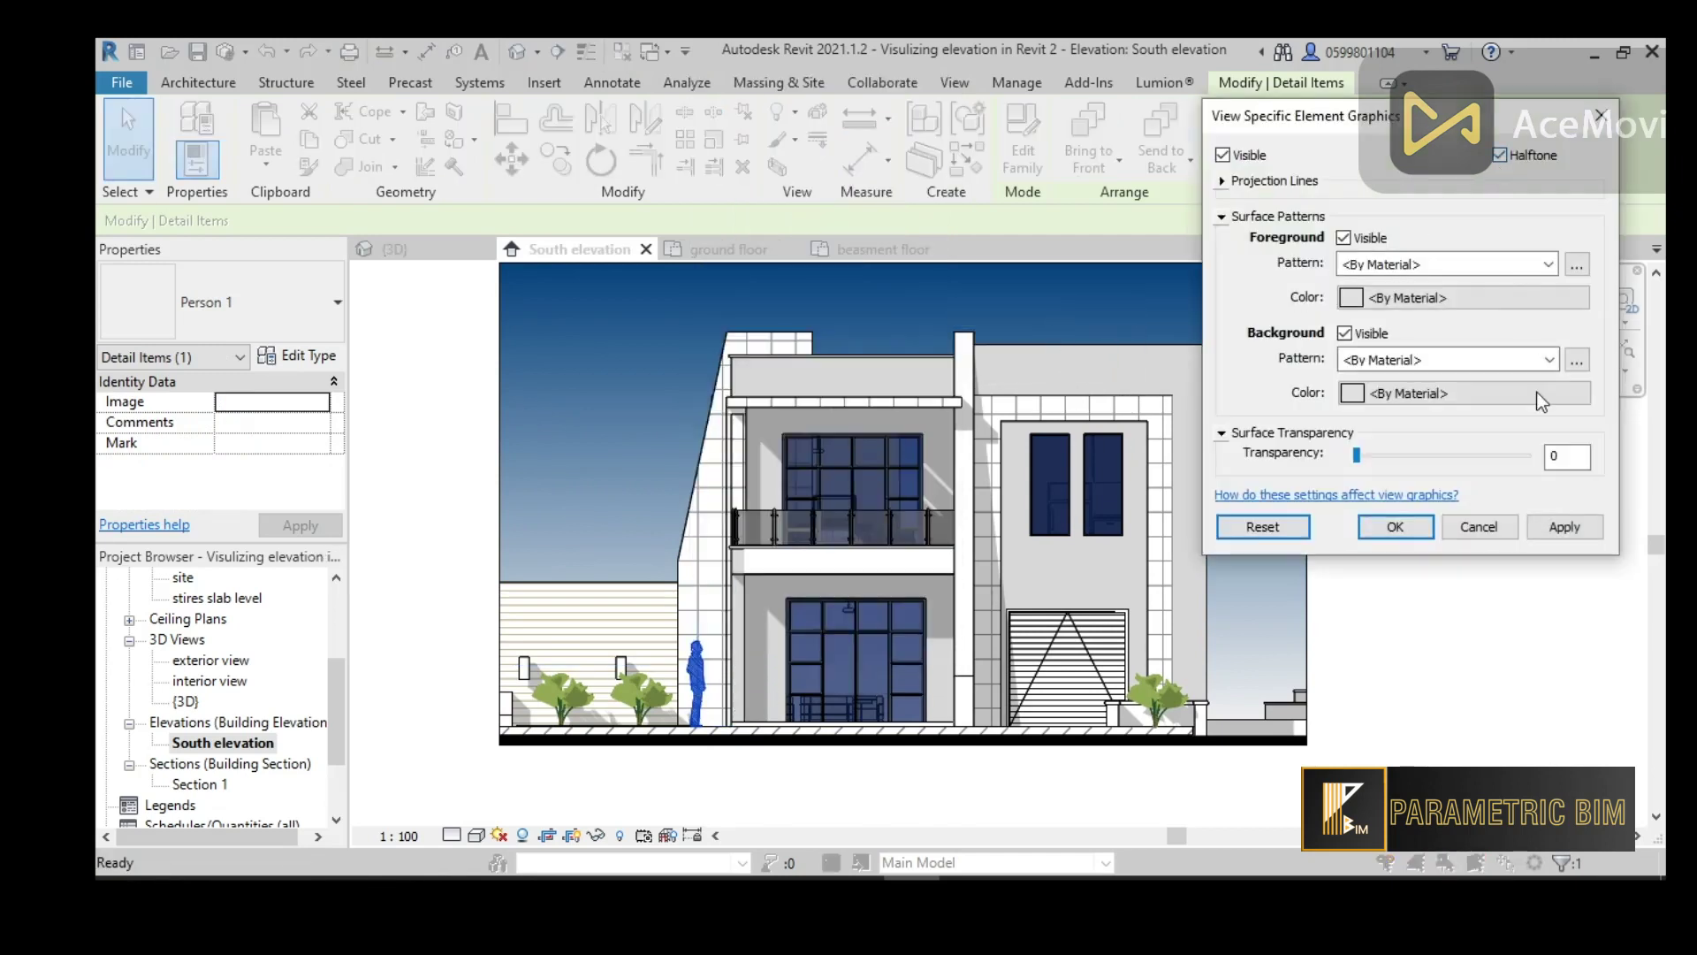
left_click(1565, 526)
left_click(1395, 527)
middle_click_drag(1398, 602, 1442, 617)
left_click(1457, 575)
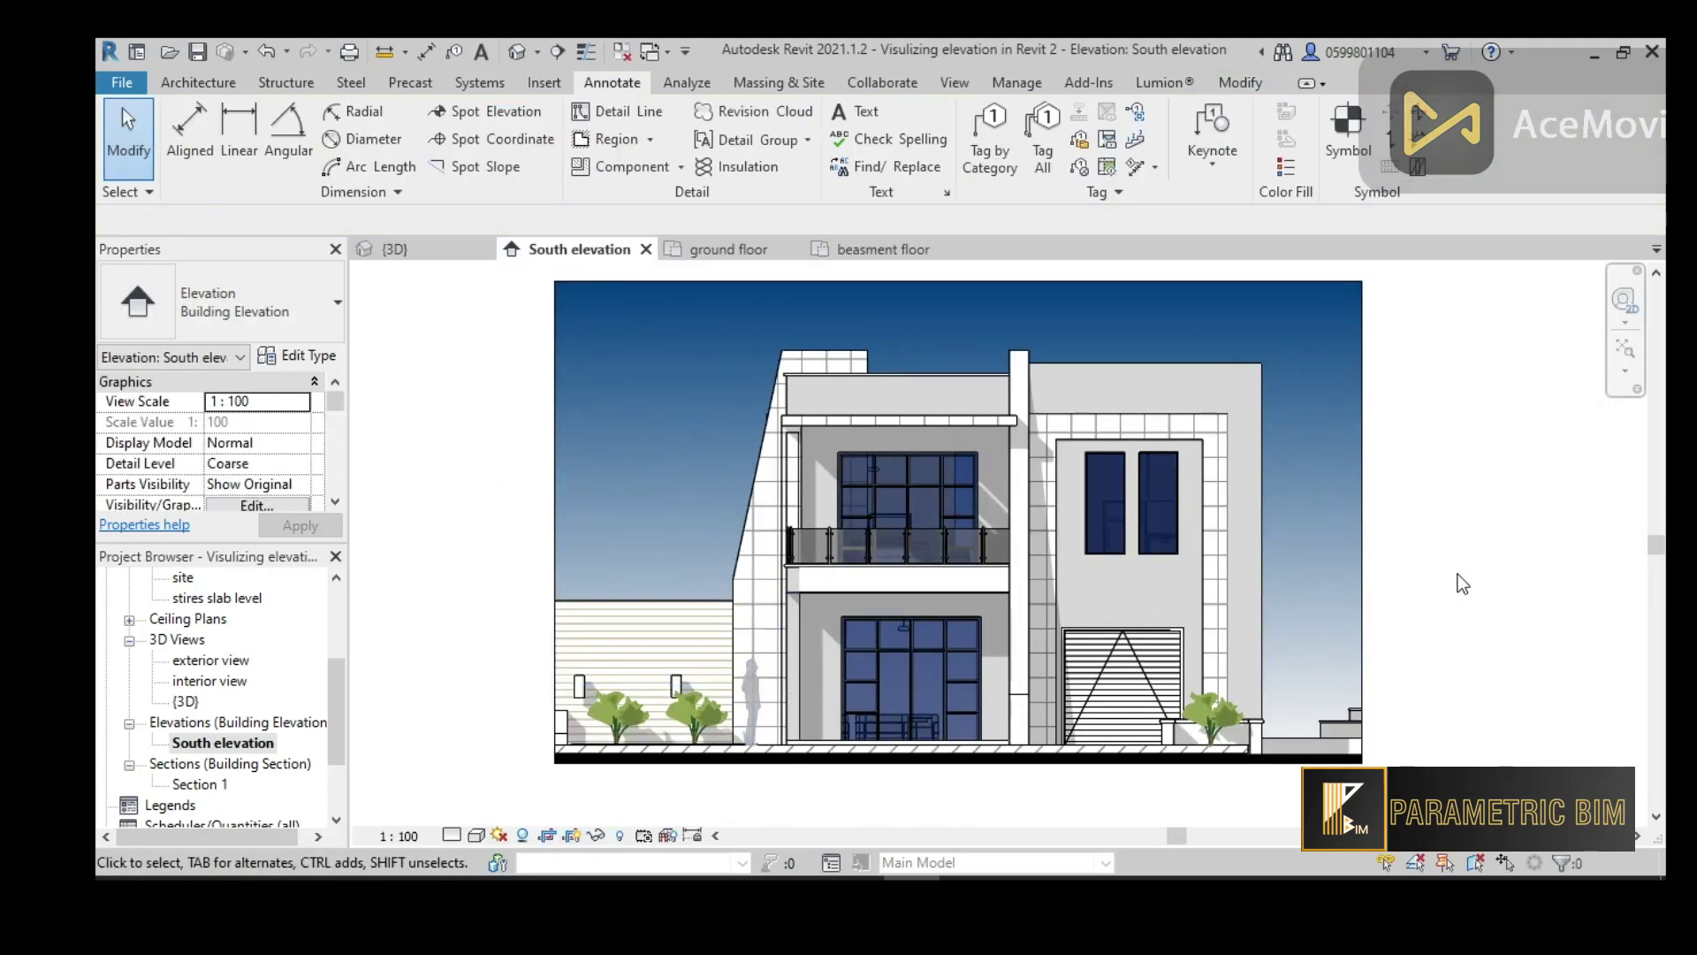